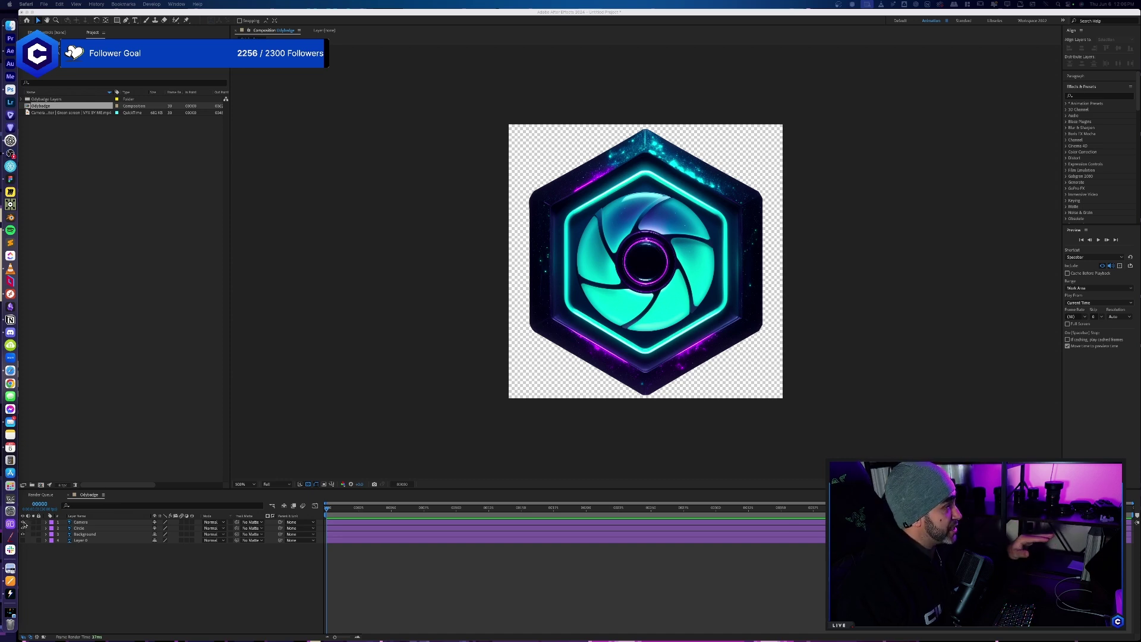
- Hide the Camera and Circle layers and toggle the Background layer to check it, leaving it visible
{"action": "left_click", "coordinate": [23, 524]}
{"action": "left_click", "coordinate": [22, 523]}
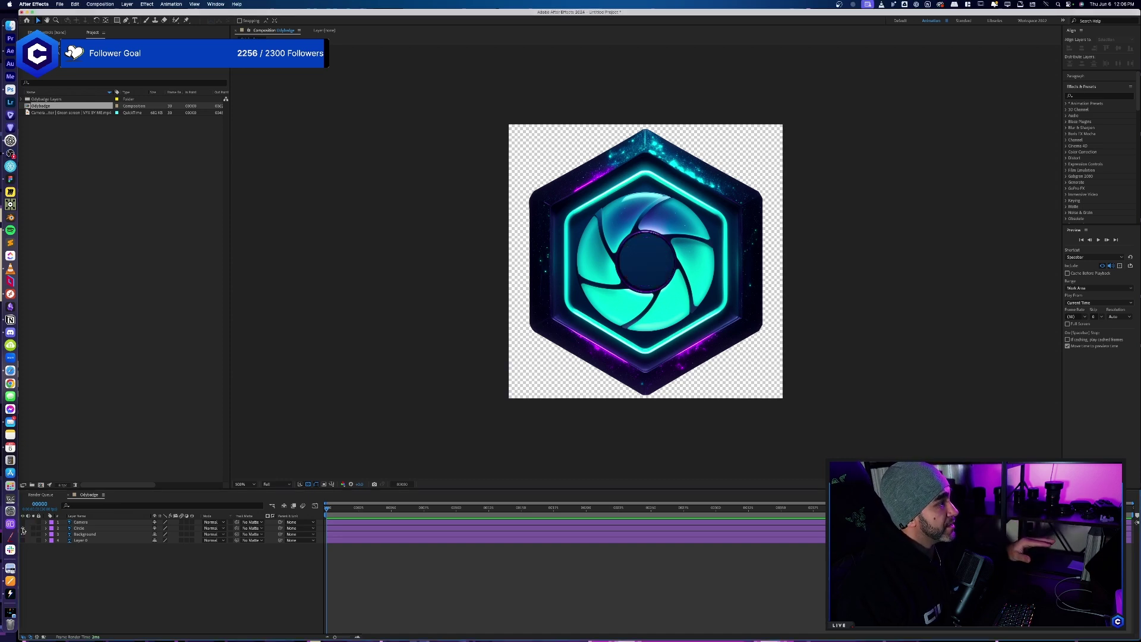
{"action": "left_click", "coordinate": [22, 528]}
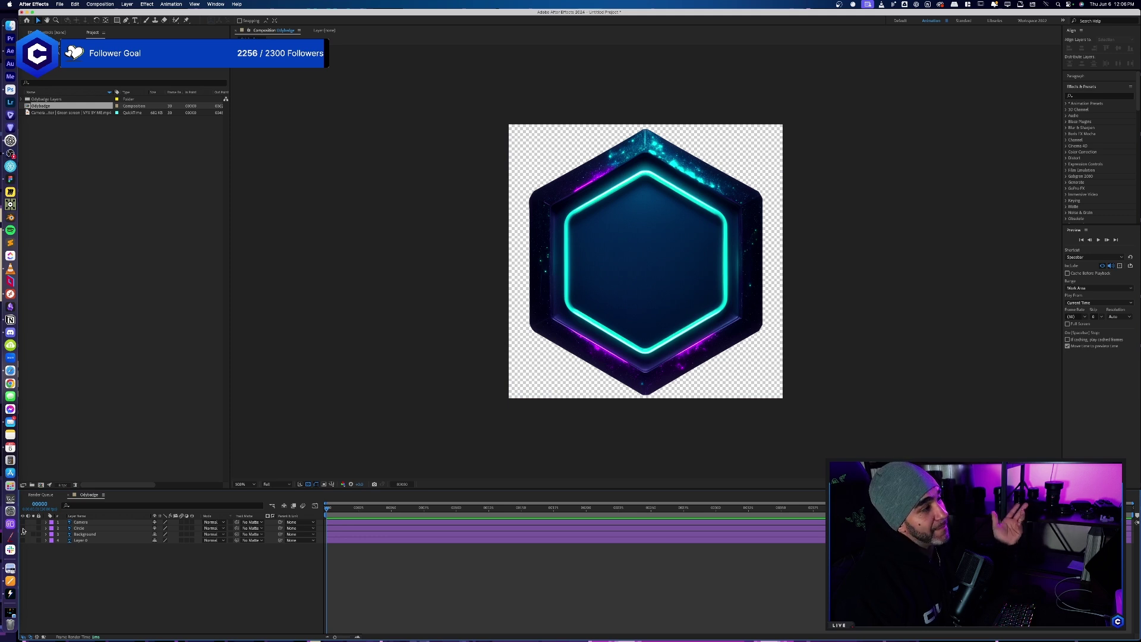
{"action": "left_click", "coordinate": [23, 535]}
{"action": "left_click", "coordinate": [23, 535]}
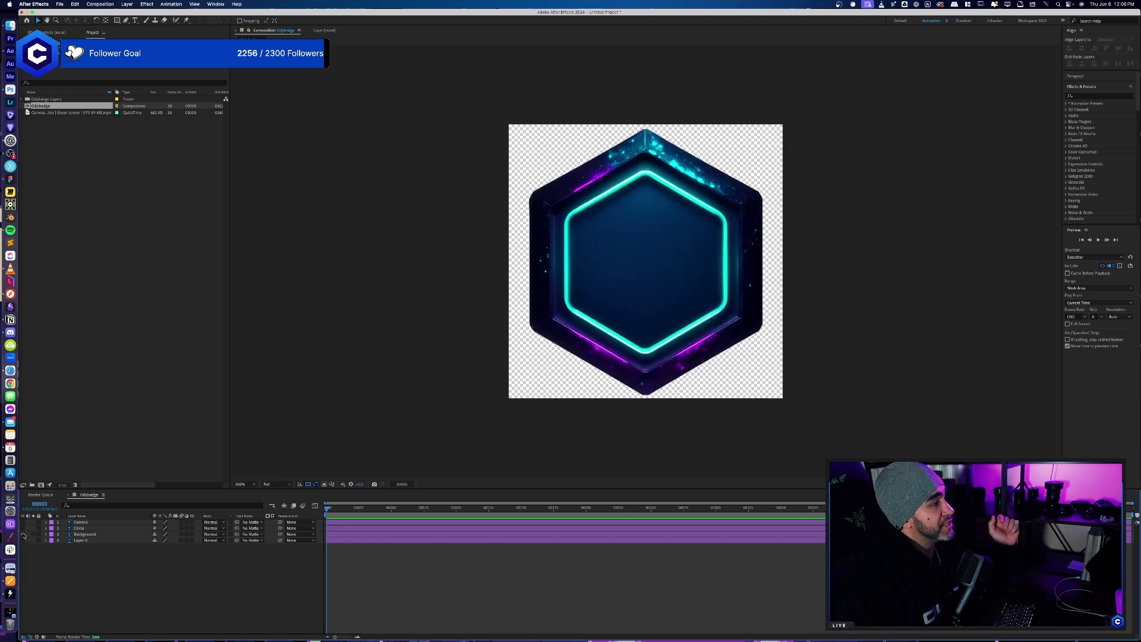
- Create a black solid named BG and place it beneath all other layers
{"action": "right_click", "coordinate": [84, 543]}
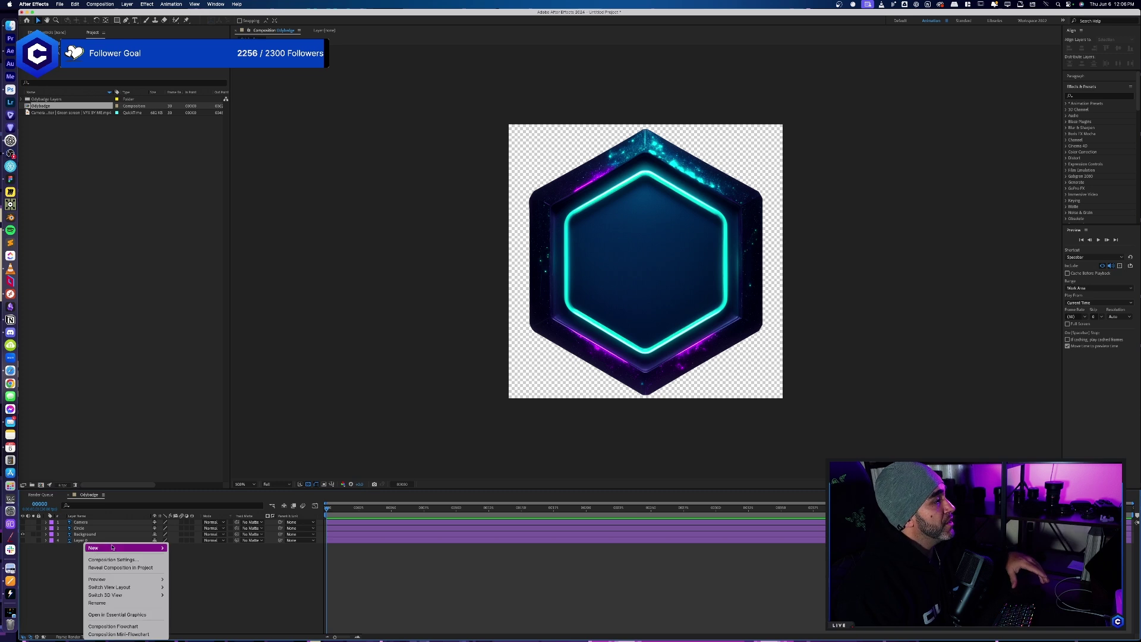
{"action": "mouse_move", "coordinate": [136, 548]}
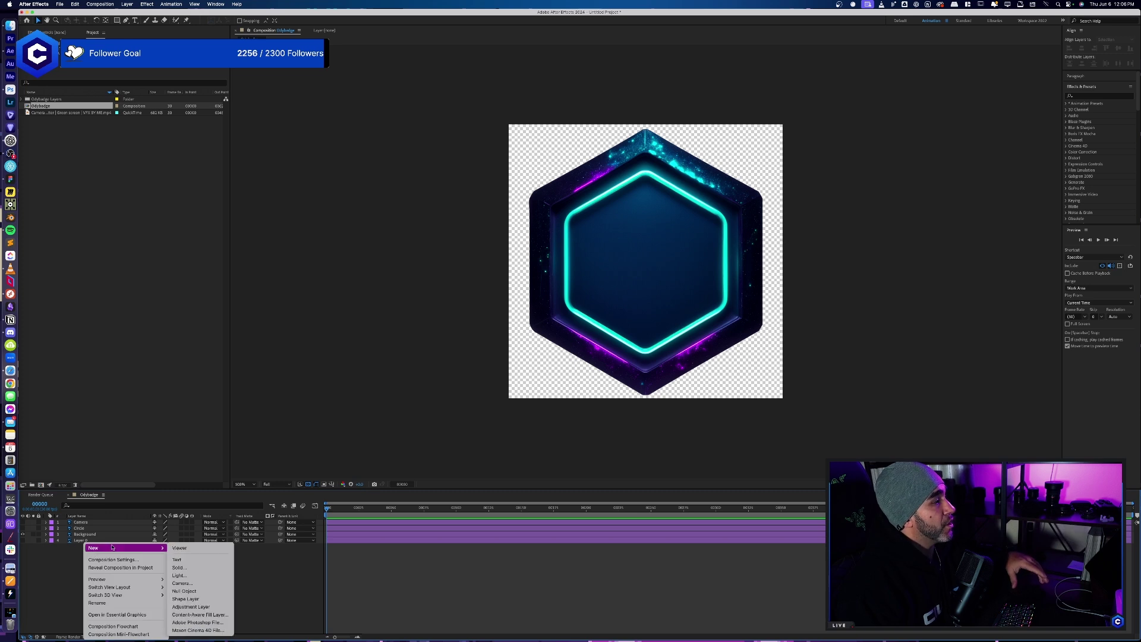
{"action": "left_click", "coordinate": [208, 568]}
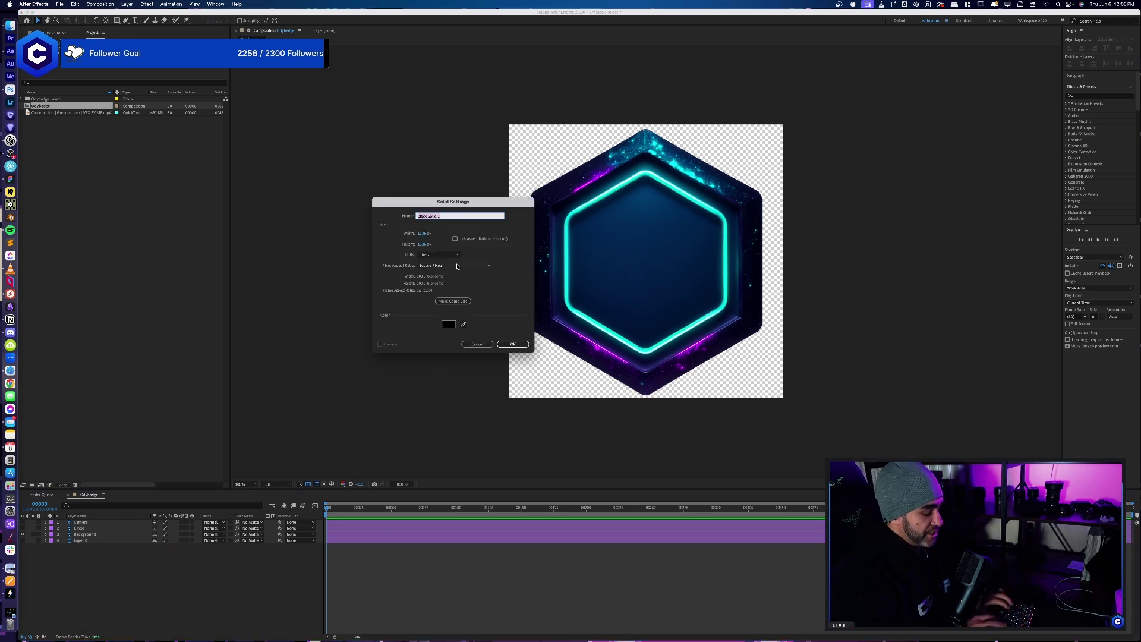
{"action": "type", "text": "BG"}
{"action": "key", "text": "Return"}
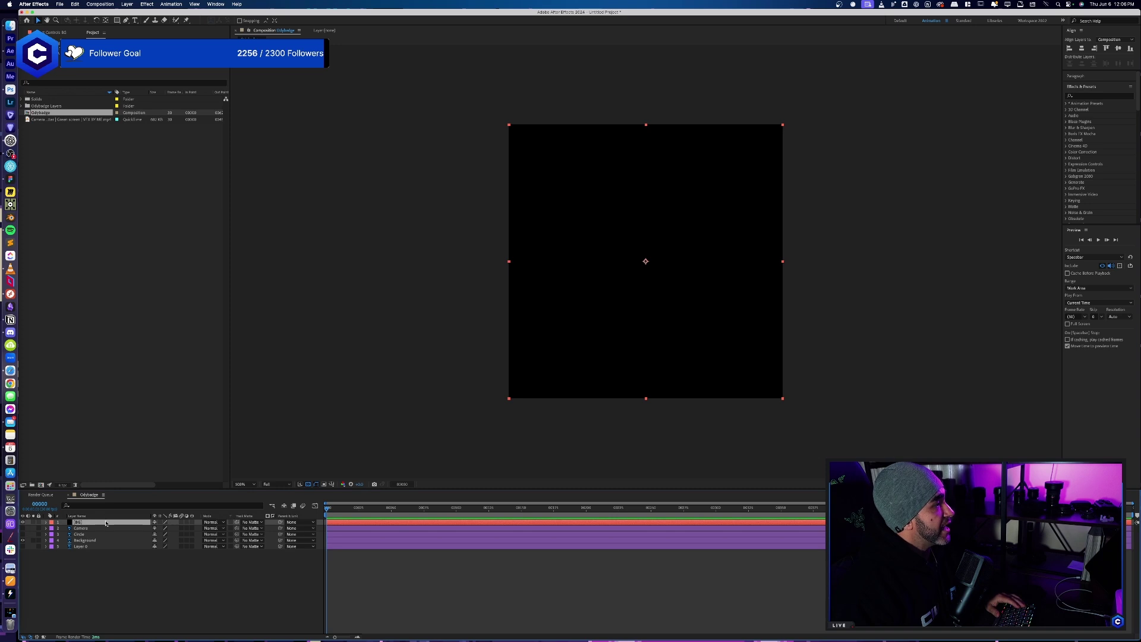
{"action": "left_click_drag", "start_coordinate": [105, 523], "coordinate": [156, 627]}
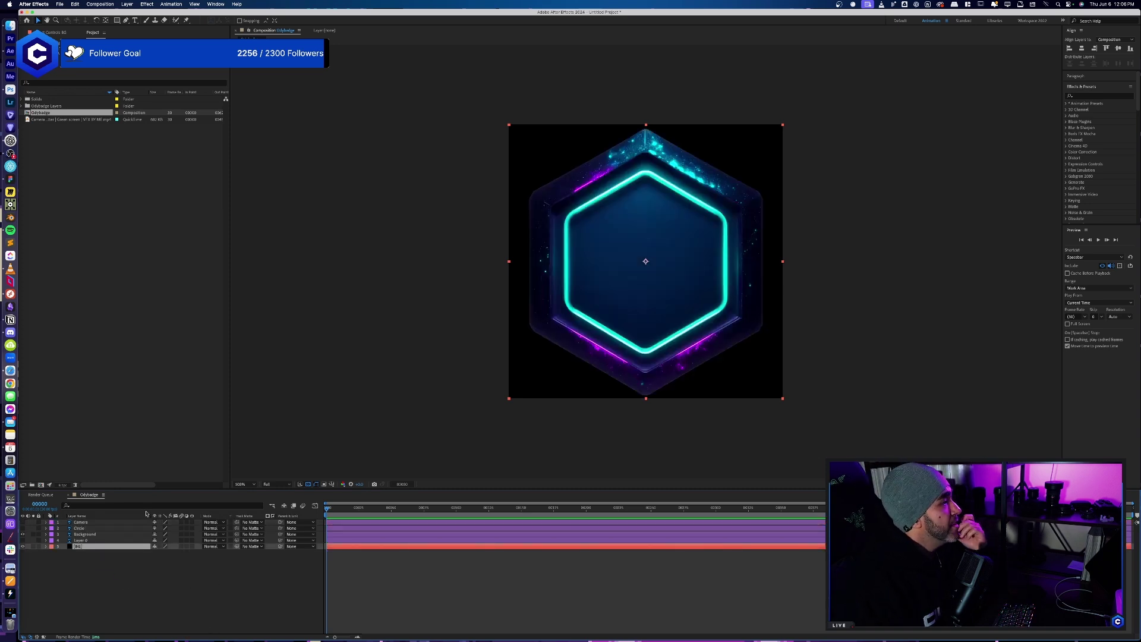
- Add the camera shutter green screen clip above all layers in the composition and play it
{"action": "left_click", "coordinate": [52, 119]}
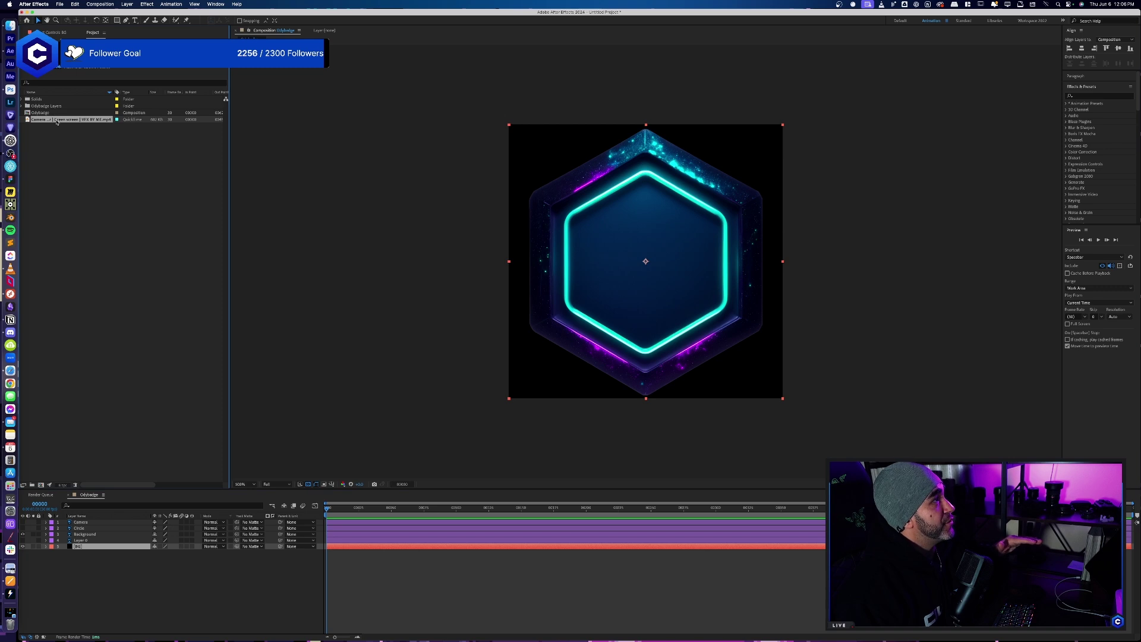
{"action": "left_click_drag", "start_coordinate": [58, 120], "coordinate": [95, 529]}
{"action": "key", "text": "space"}
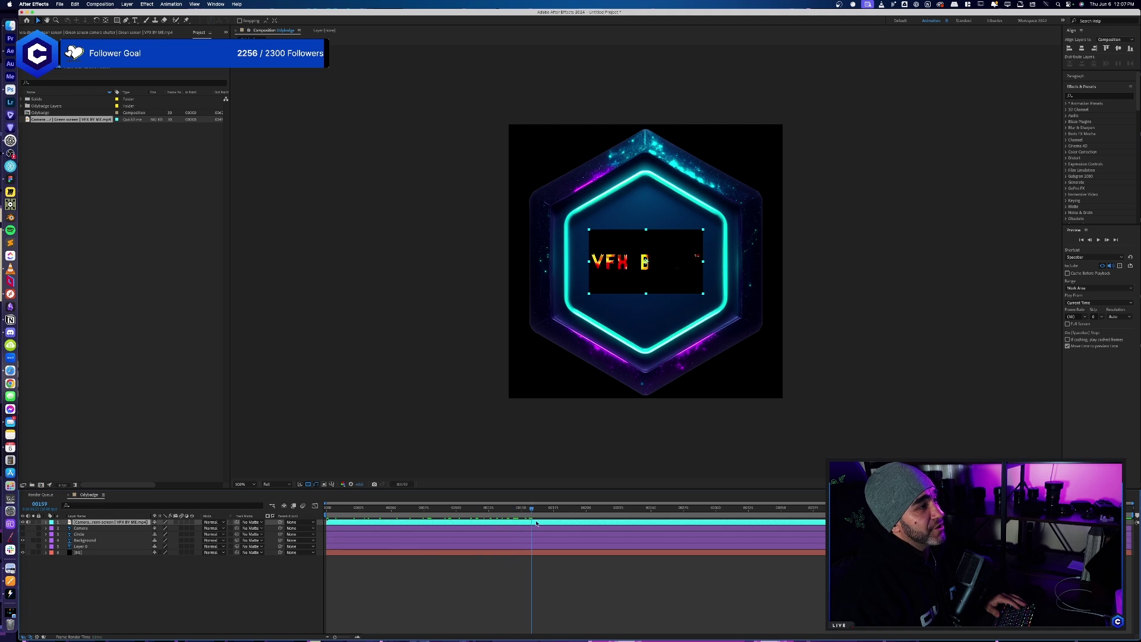
- Split the shutter clip where the full green frame follows the VFX title and delete the intro section
{"action": "left_click_drag", "start_coordinate": [602, 527], "coordinate": [626, 532]}
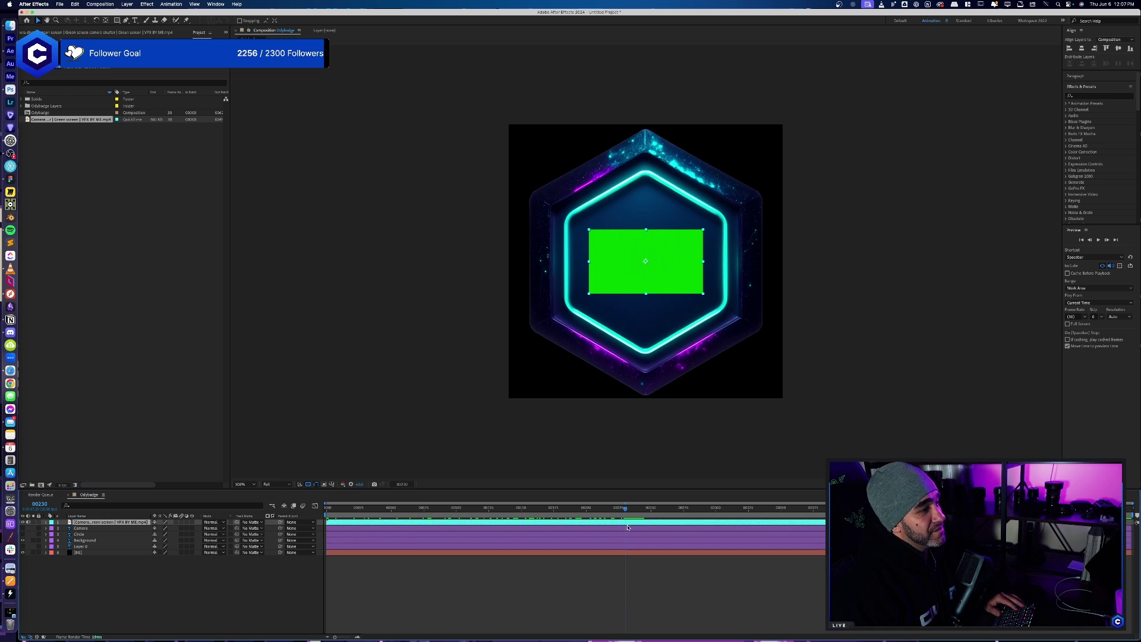
{"action": "key", "text": "super+shift+d"}
{"action": "left_click", "coordinate": [615, 530]}
{"action": "key", "text": "Delete"}
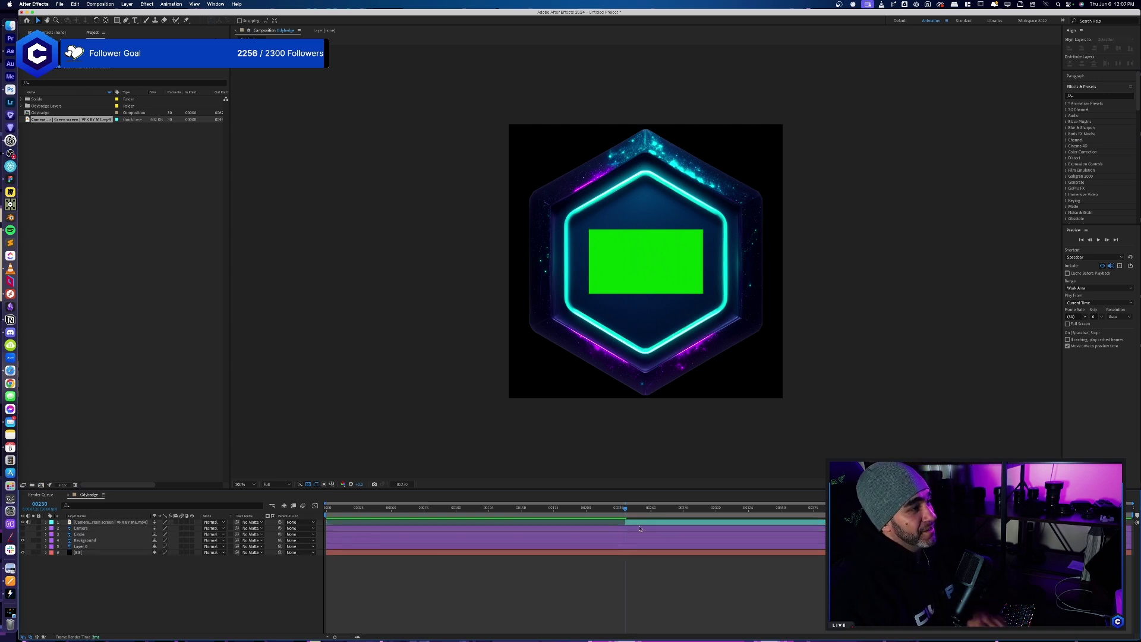
- Move the remaining shutter clip to the start of the composition and play it back
{"action": "left_click_drag", "start_coordinate": [653, 523], "coordinate": [354, 527]}
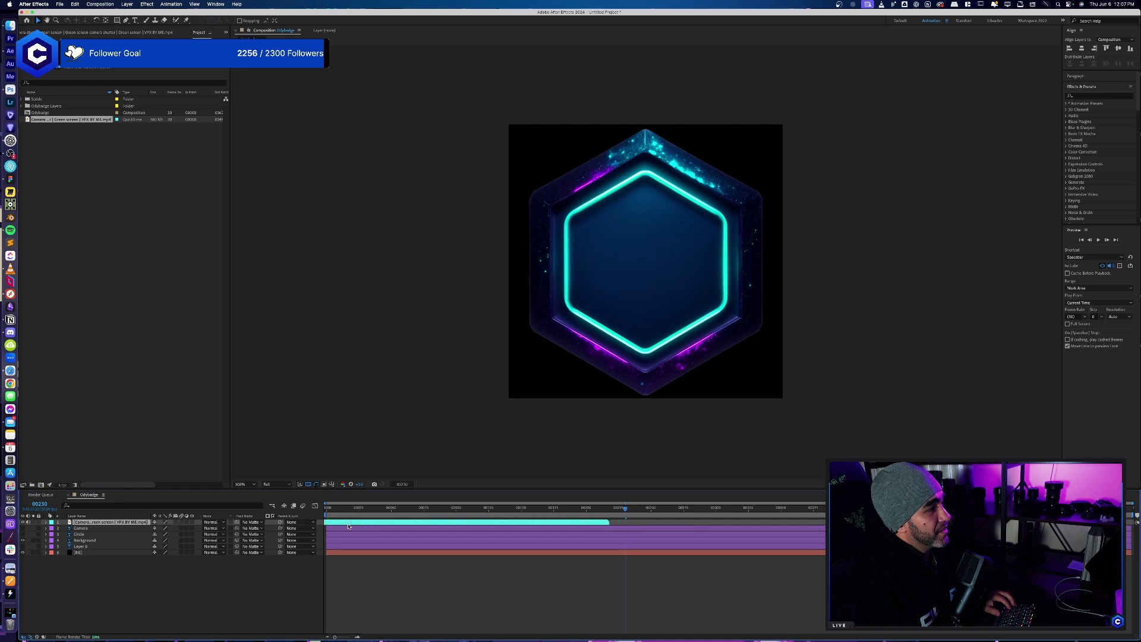
{"action": "left_click", "coordinate": [341, 508]}
{"action": "key", "text": "Home"}
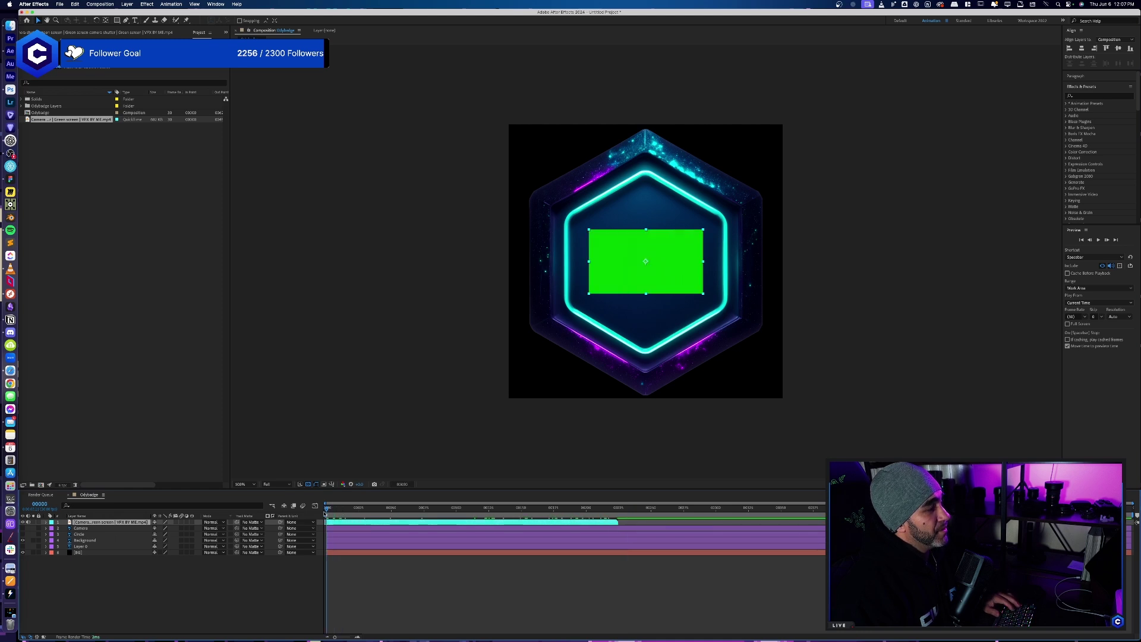
{"action": "key", "text": "space"}
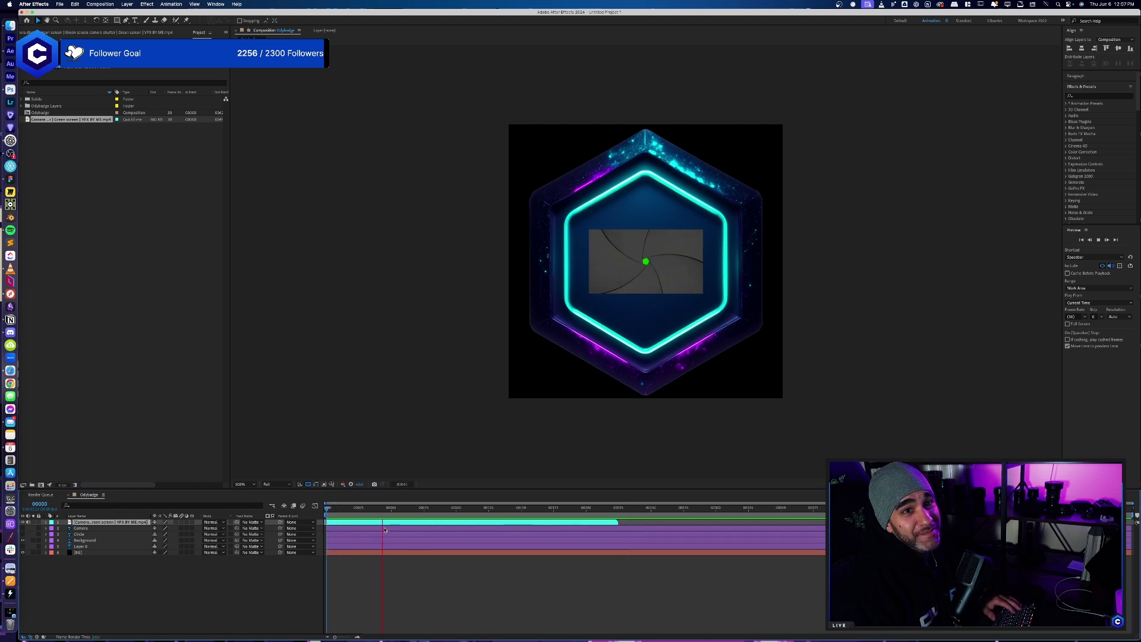
{"action": "key", "text": "space"}
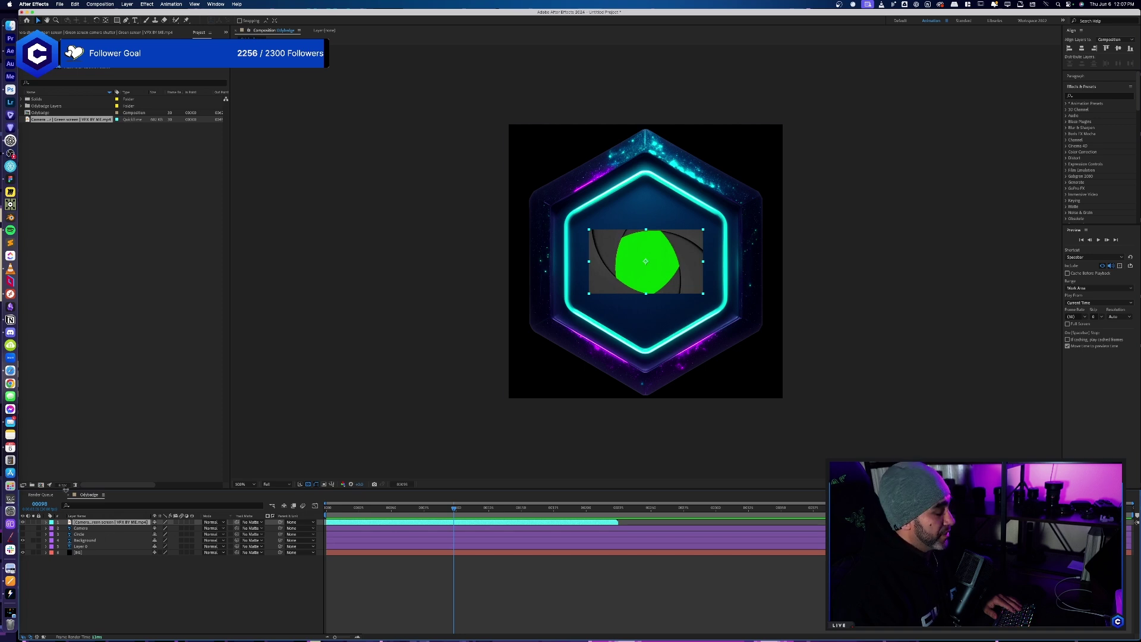
- Reveal the shutter clip's position and scale, and enlarge it proportionally until it spans the composition's full width
{"action": "key", "text": "p"}
{"action": "key", "text": "shift+s"}
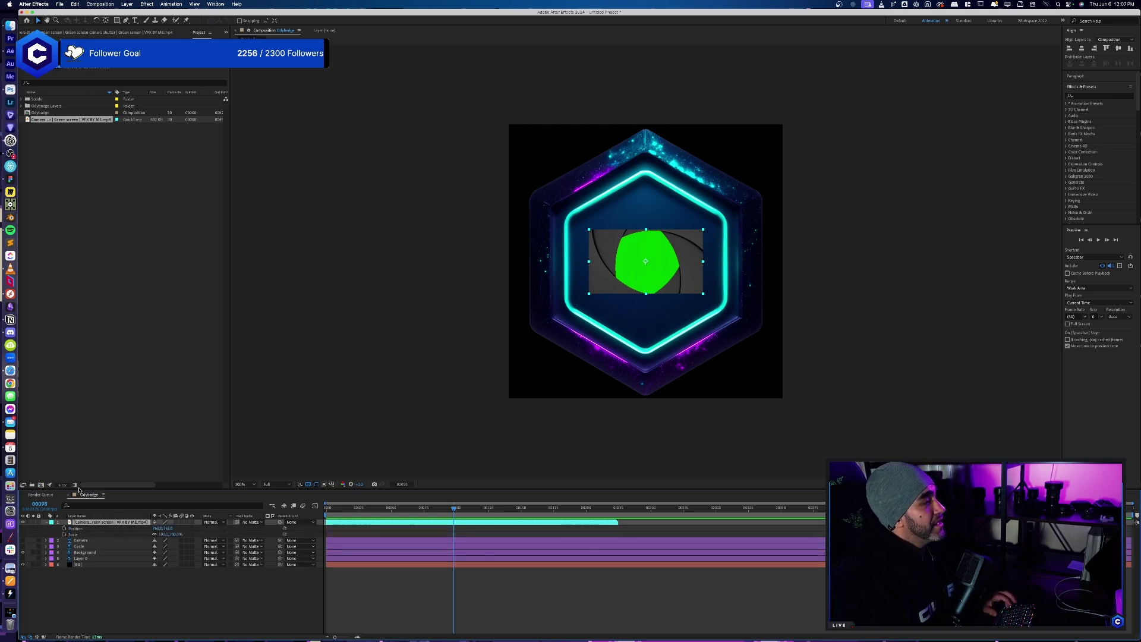
{"action": "left_click_drag", "start_coordinate": [161, 527], "coordinate": [220, 536]}
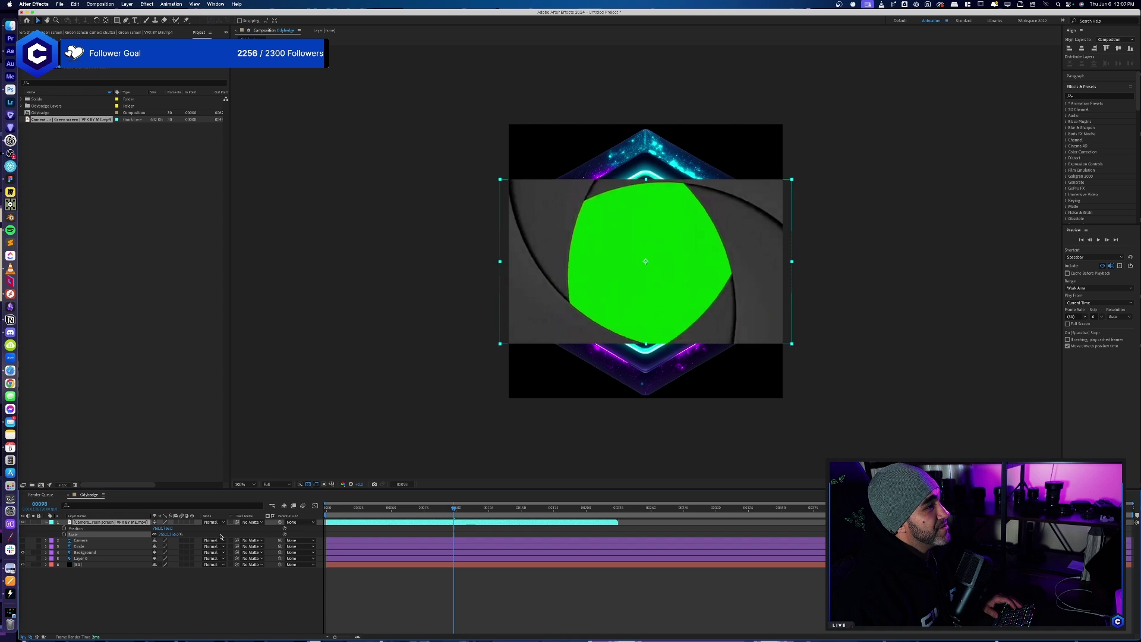
- Split the shutter clip at frame 117, where the green fills it again, and delete the remainder
{"action": "left_click_drag", "start_coordinate": [453, 514], "coordinate": [477, 518]}
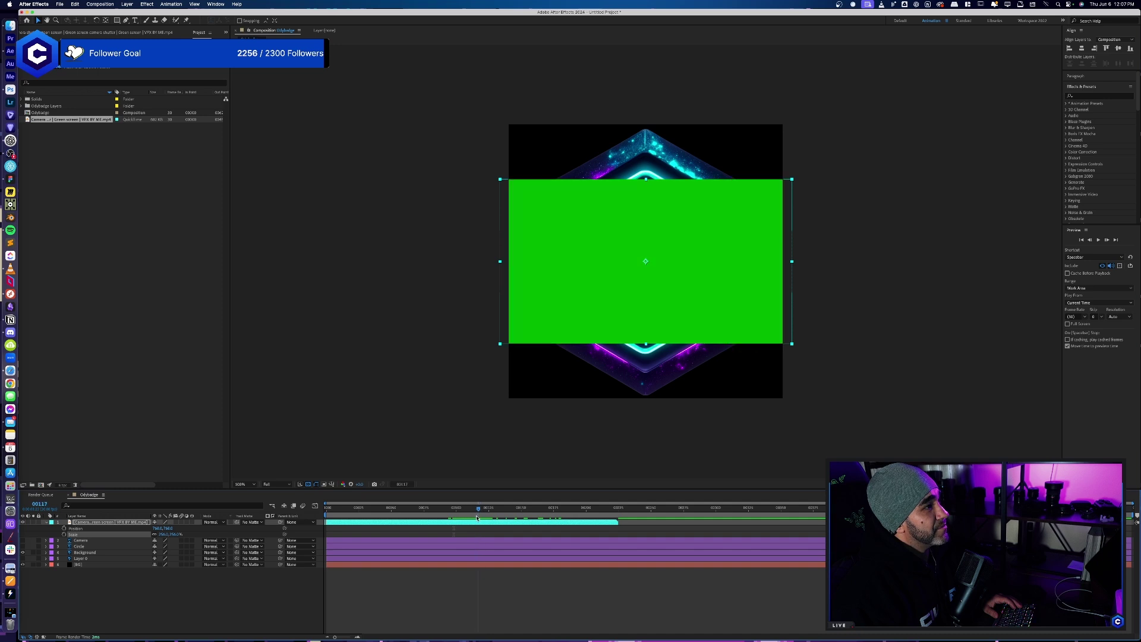
{"action": "left_click", "coordinate": [490, 524]}
{"action": "key", "text": "super+shift+d"}
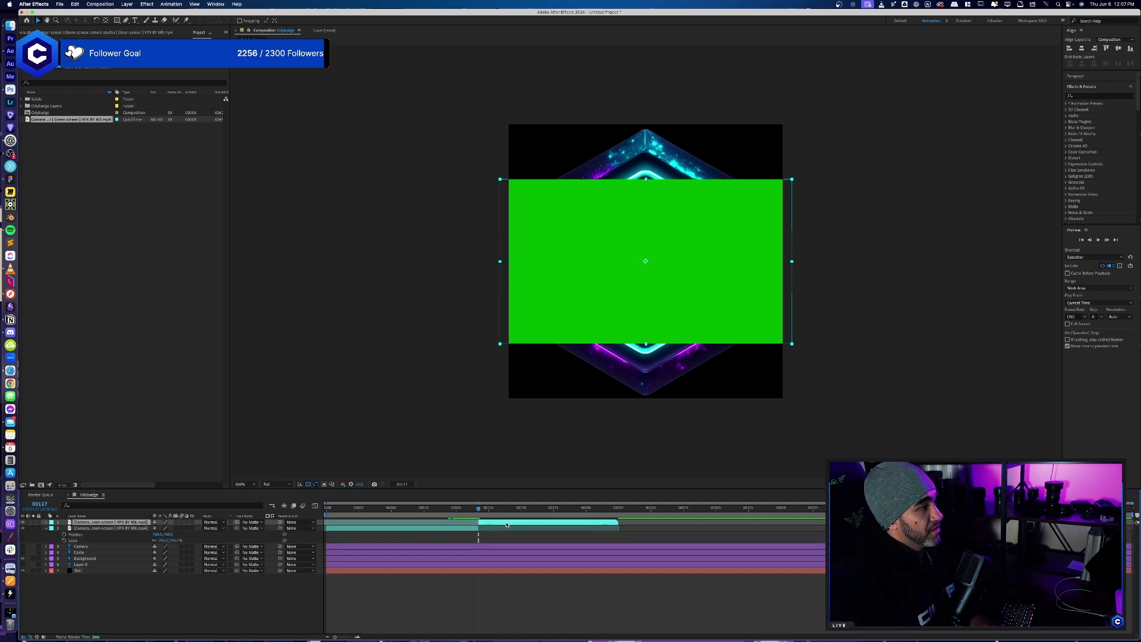
{"action": "key", "text": "Delete"}
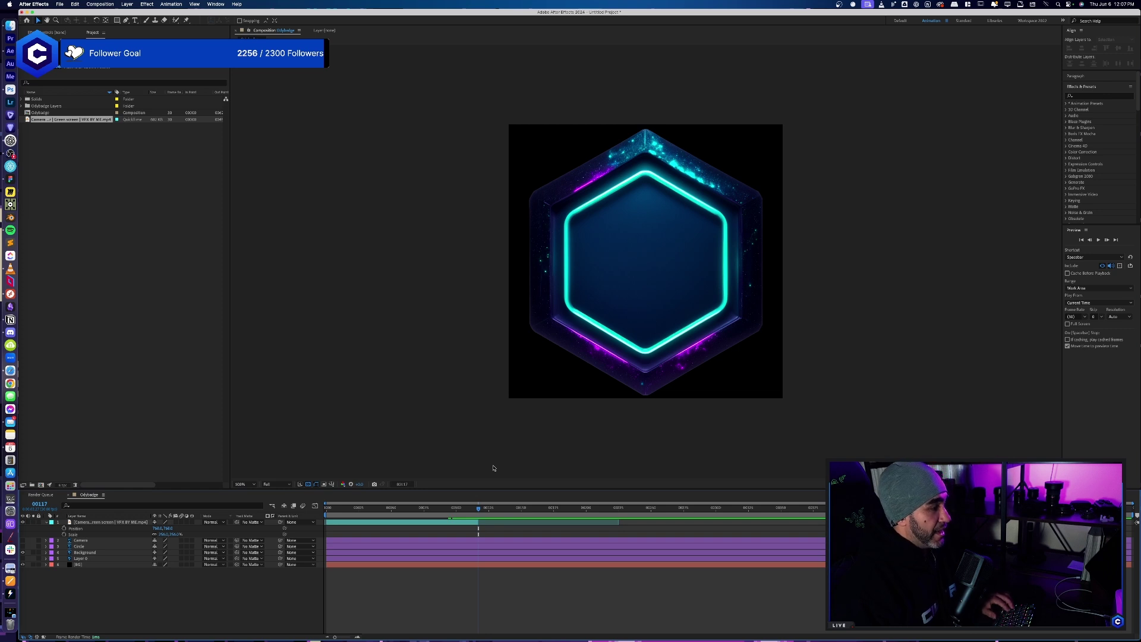
- Limit the work area to the trimmed shutter clip, play it back and check its last frames
{"action": "key", "text": "space"}
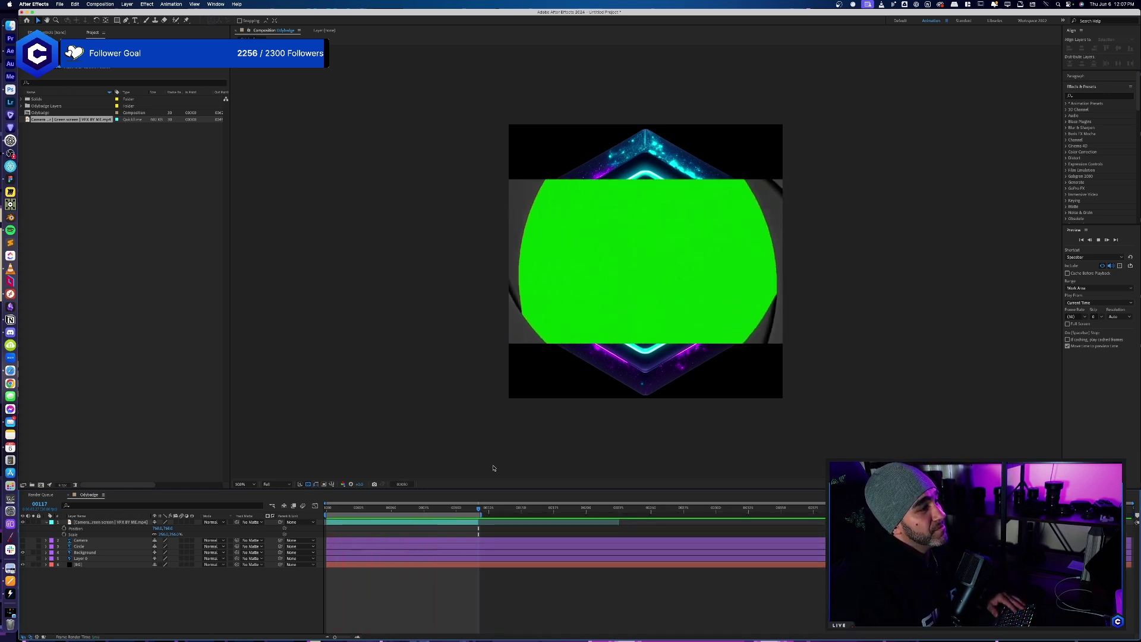
{"action": "key", "text": "space"}
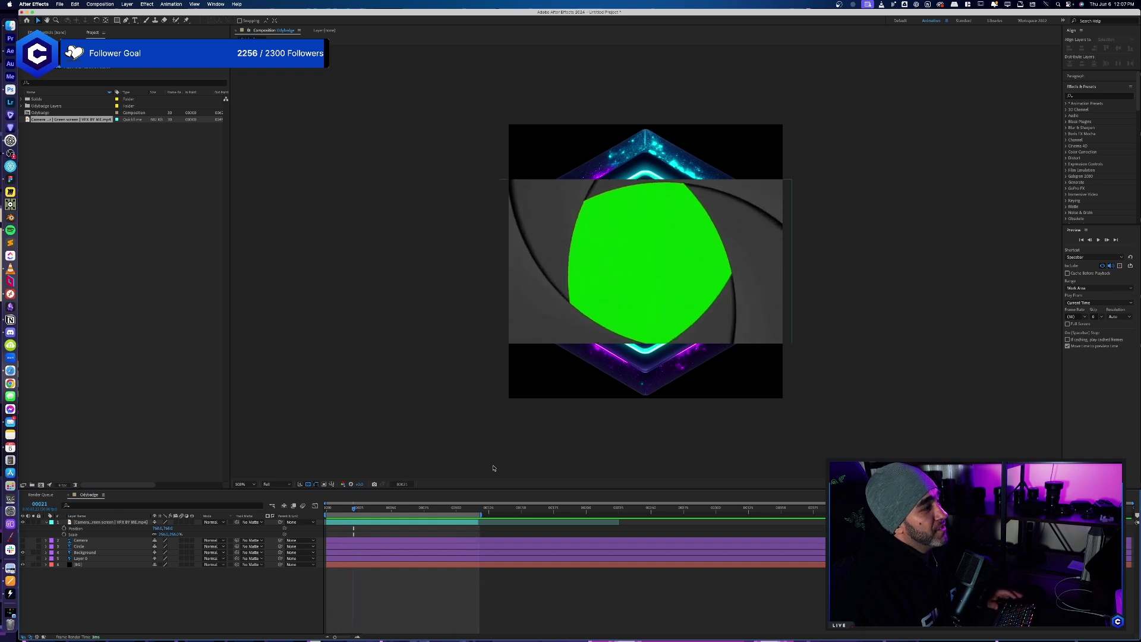
{"action": "left_click_drag", "start_coordinate": [354, 512], "coordinate": [471, 510]}
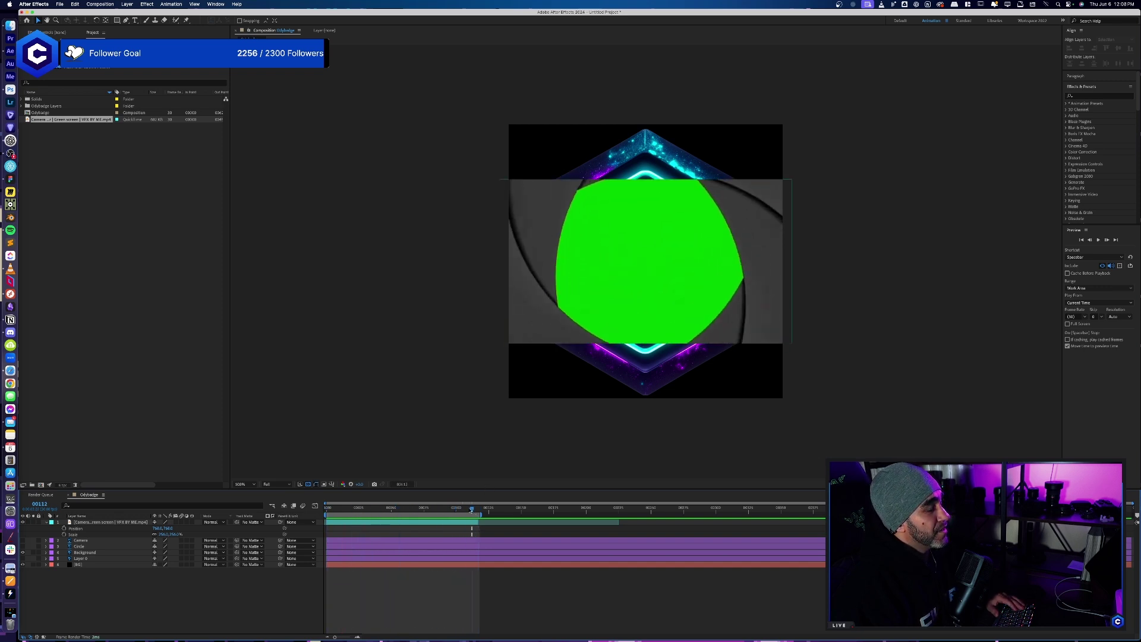
{"action": "key", "text": ";"}
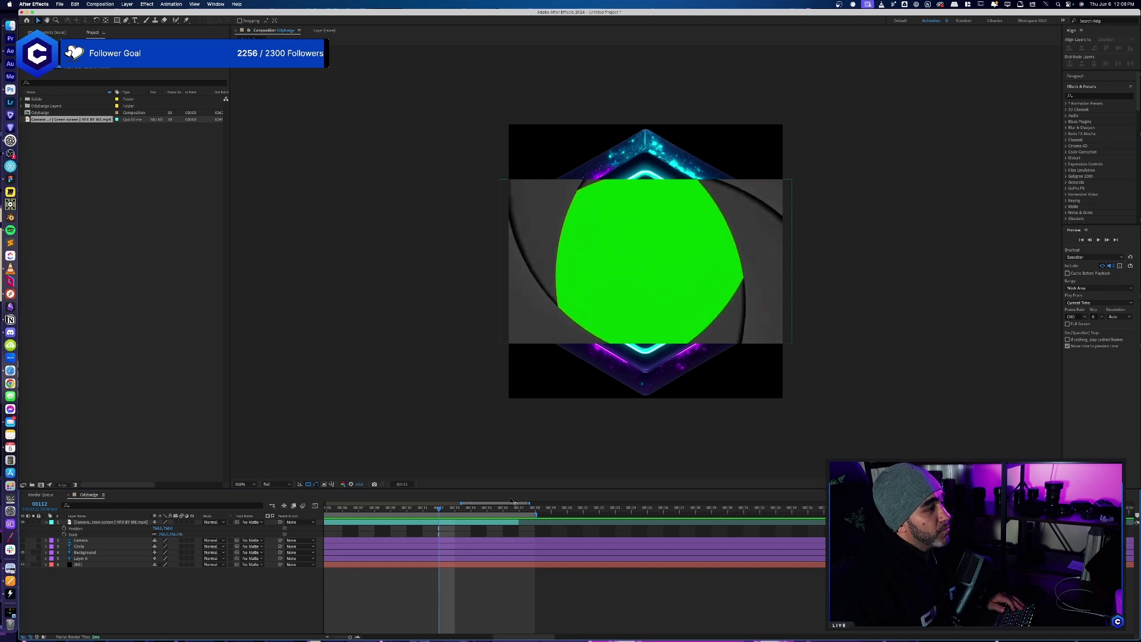
{"action": "left_click", "coordinate": [519, 510]}
{"action": "key", "text": "Page_Up"}
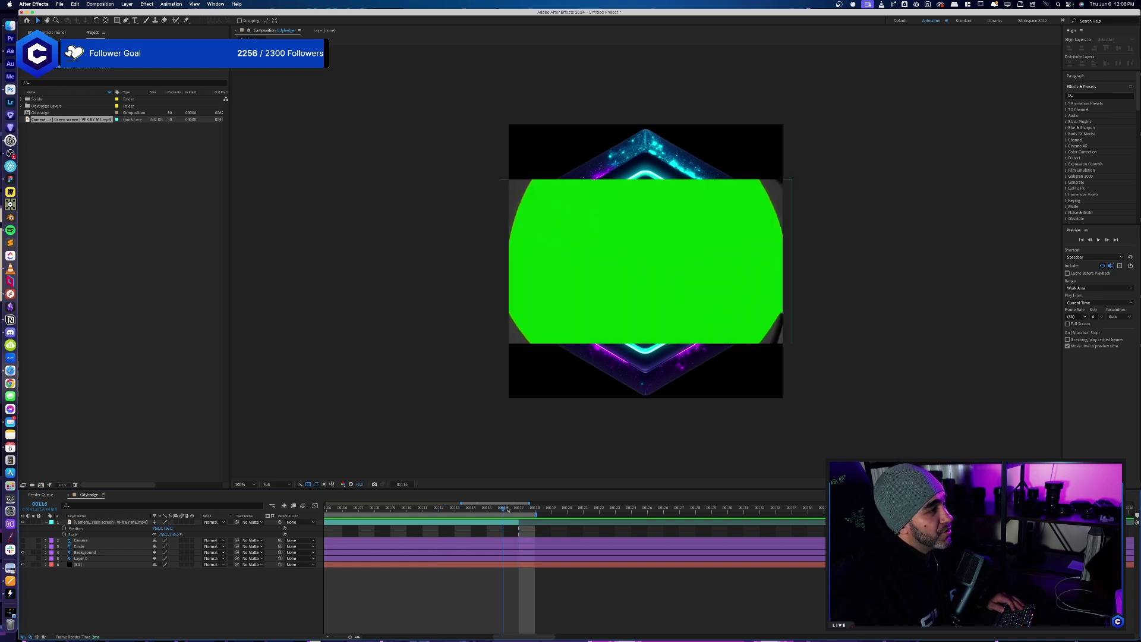
{"action": "key", "text": "space"}
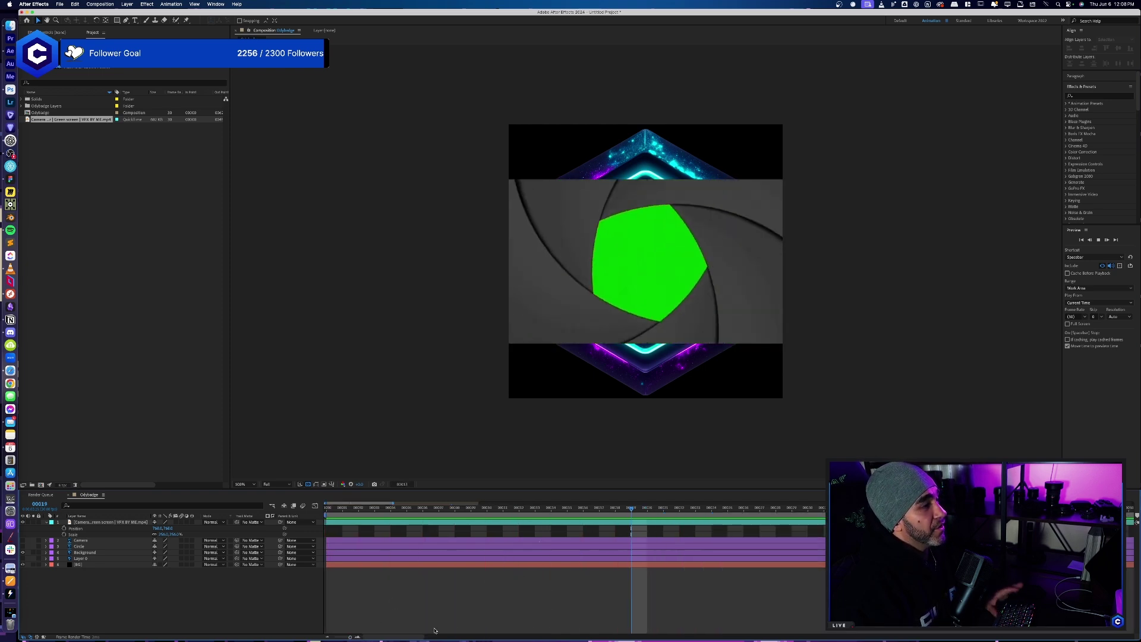
{"action": "key", "text": "space"}
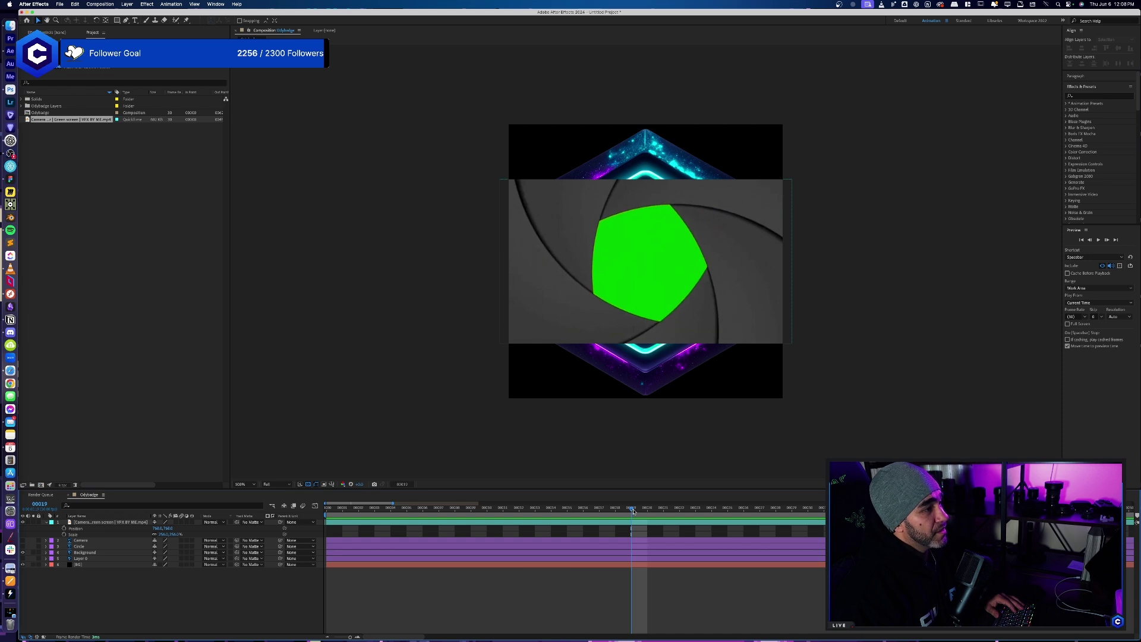
- Apply the Keylight effect to the shutter clip and sample its green at frame 0 as the Screen Colour
{"action": "left_click_drag", "start_coordinate": [633, 511], "coordinate": [326, 510]}
{"action": "key", "text": "minus"}
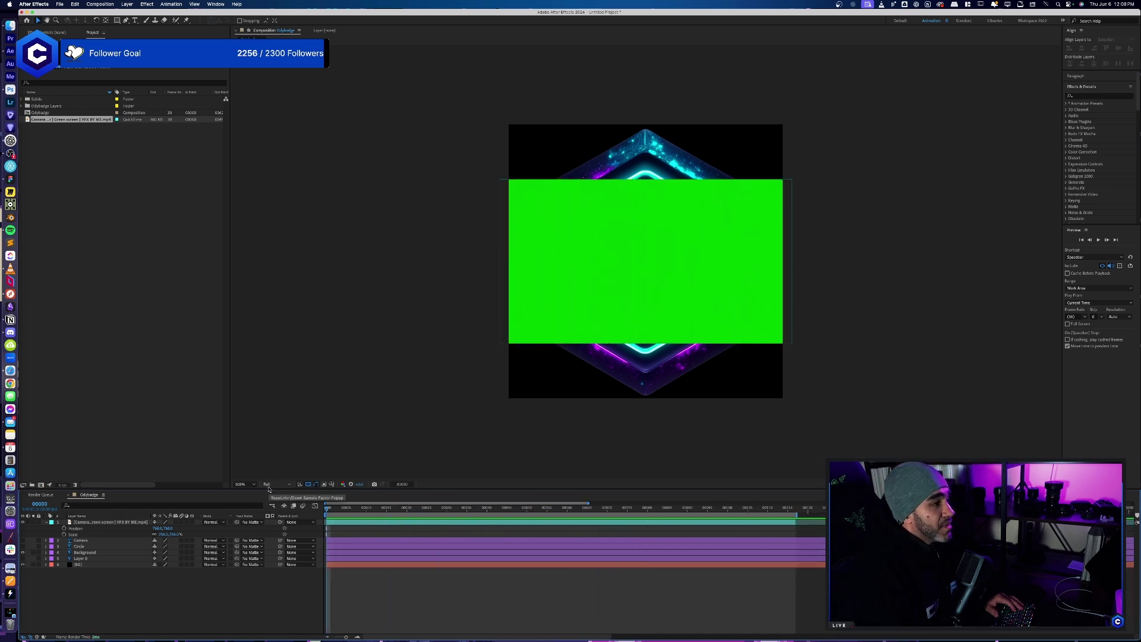
{"action": "key", "text": "minus"}
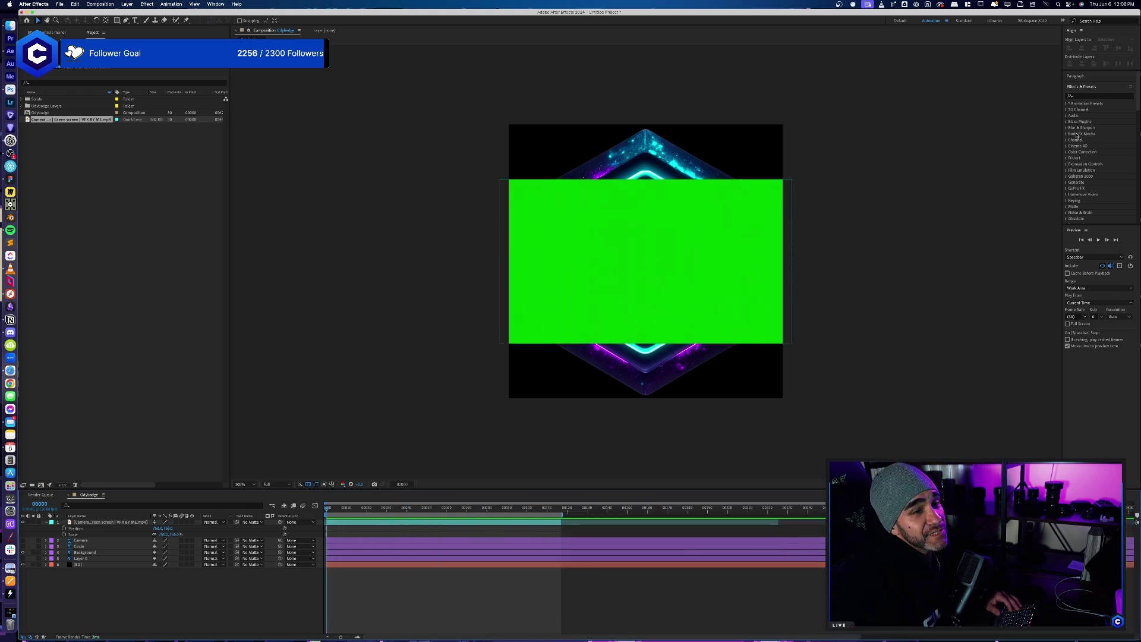
{"action": "left_click", "coordinate": [1096, 96]}
{"action": "type", "text": "key"}
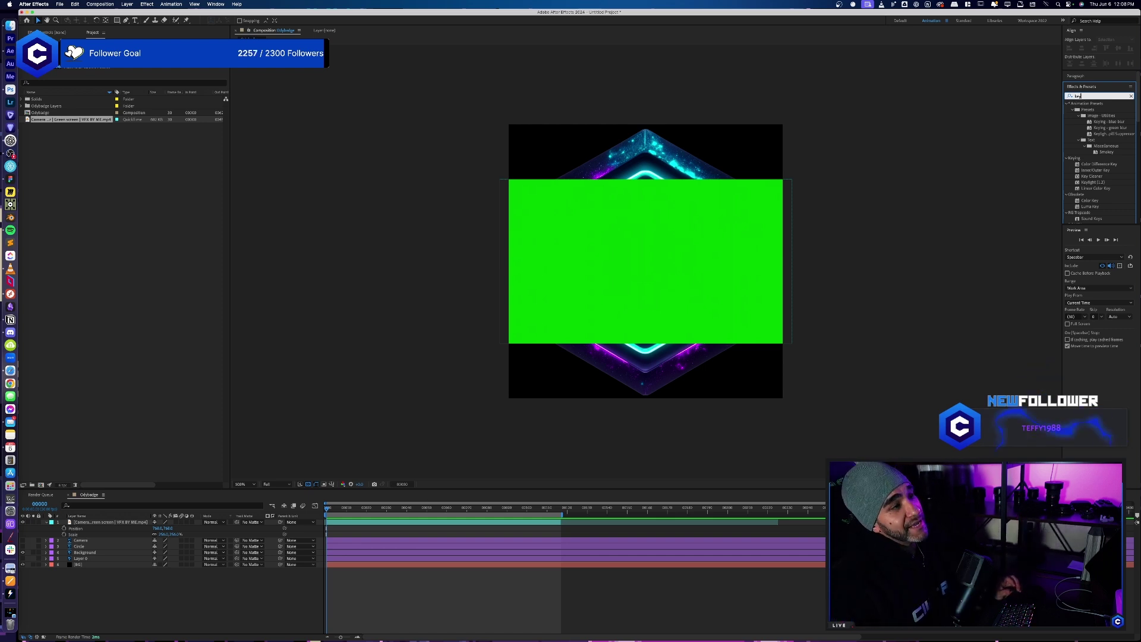
{"action": "left_click_drag", "start_coordinate": [1092, 182], "coordinate": [566, 265]}
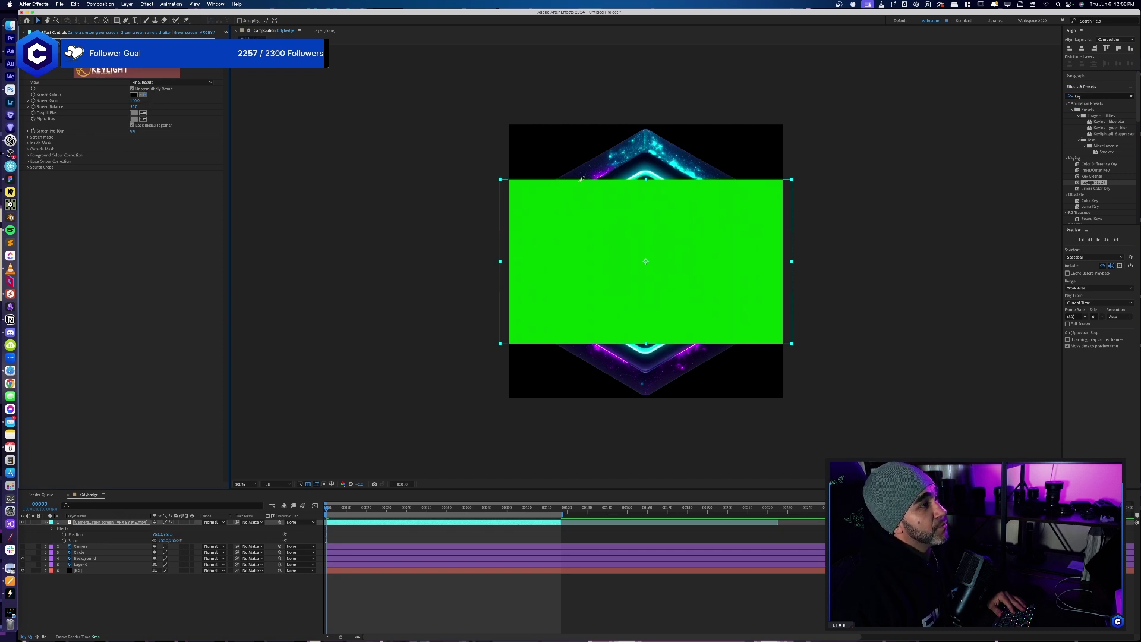
{"action": "left_click", "coordinate": [638, 238]}
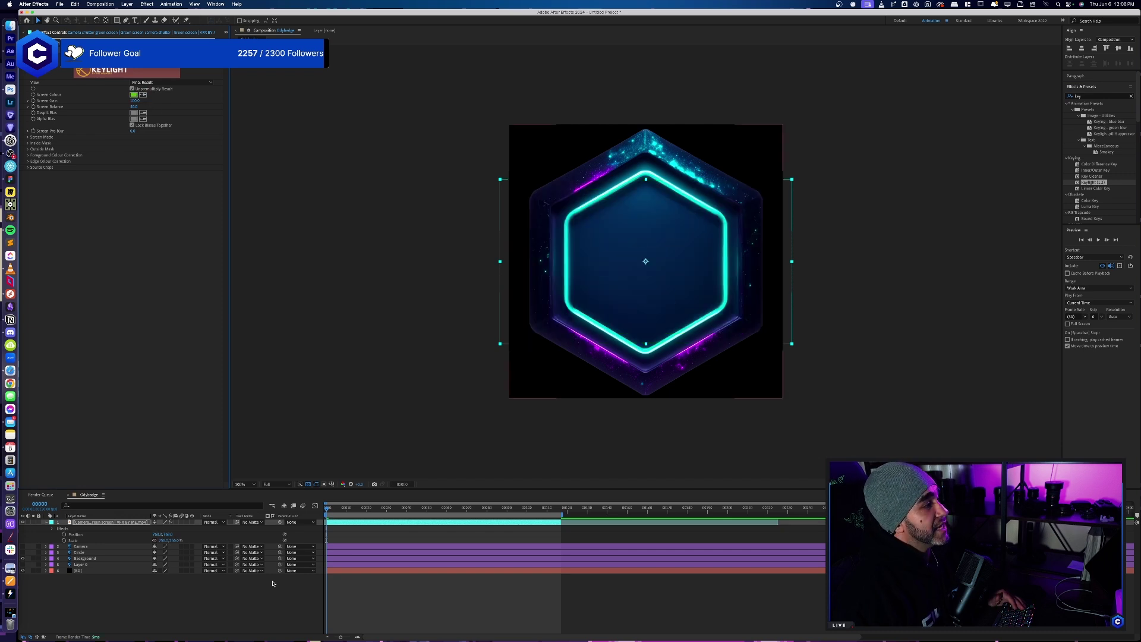
- Play back the keyed shutter clip and go to frame 42, where the shutter is partly open
{"action": "key", "text": "space"}
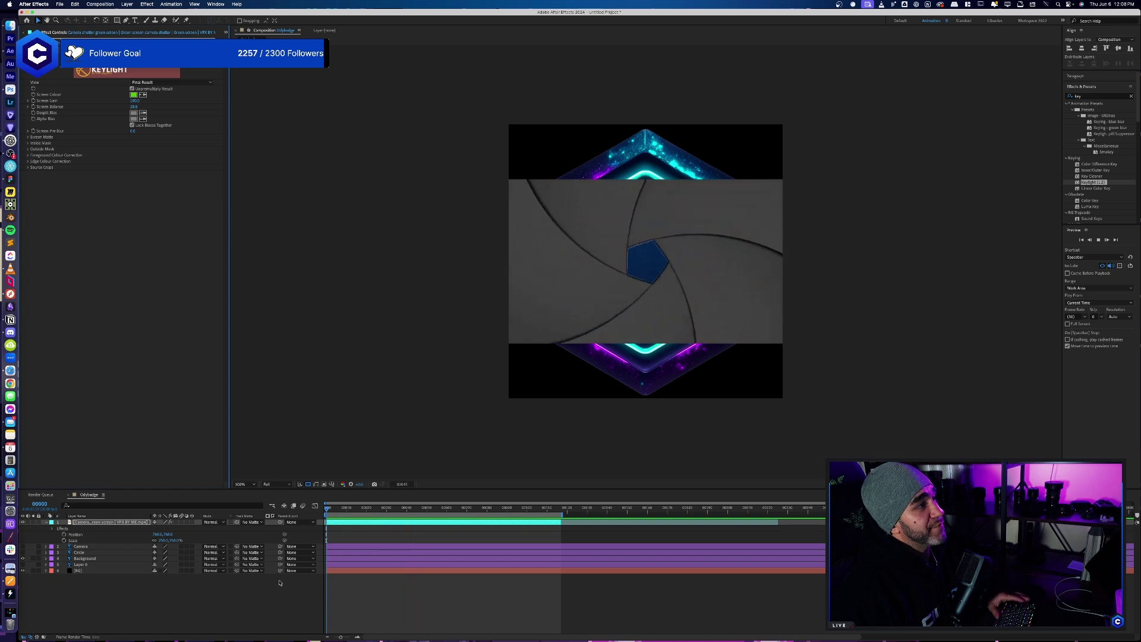
{"action": "key", "text": "space"}
{"action": "mouse_move", "coordinate": [425, 509]}
{"action": "left_mouse_down"}
{"action": "mouse_move", "coordinate": [434, 509]}
{"action": "mouse_move", "coordinate": [393, 514]}
{"action": "mouse_move", "coordinate": [412, 515]}
{"action": "left_mouse_up"}
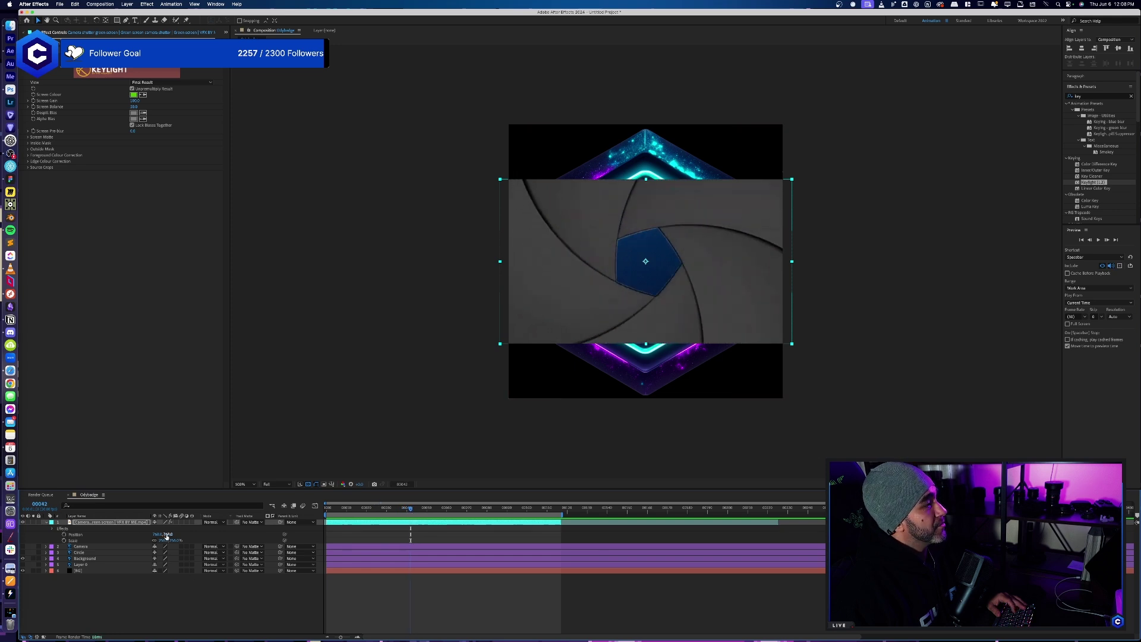
- Scale up the shutter clip to span the neon hexagon's full height and activate the Pen tool at frame 0
{"action": "left_click_drag", "start_coordinate": [162, 538], "coordinate": [171, 538]}
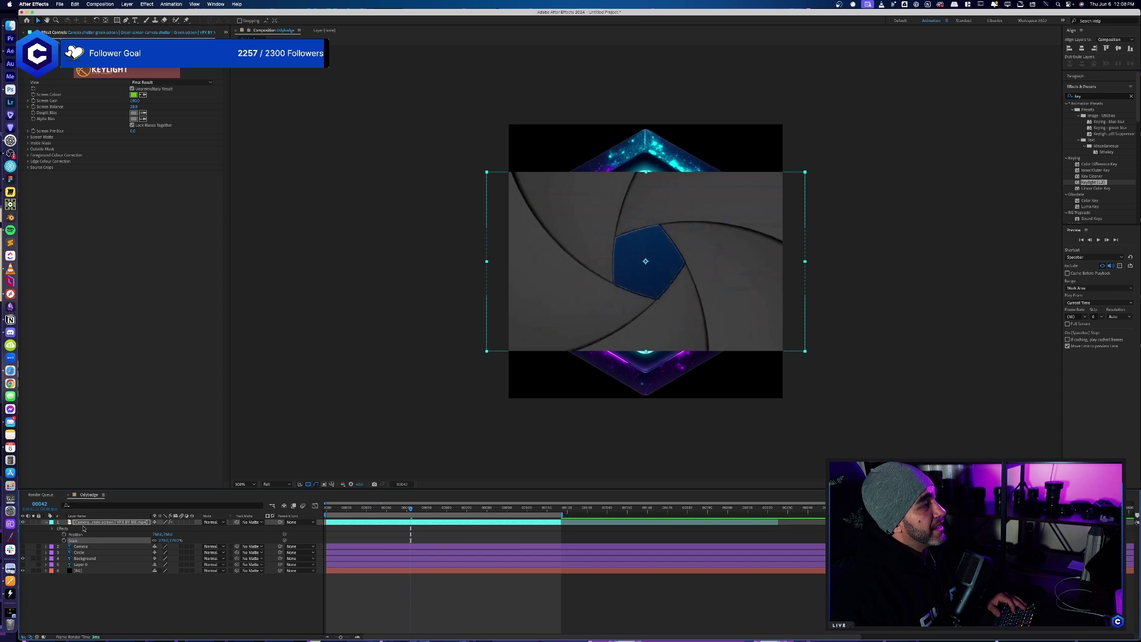
{"action": "left_click_drag", "start_coordinate": [411, 509], "coordinate": [329, 520]}
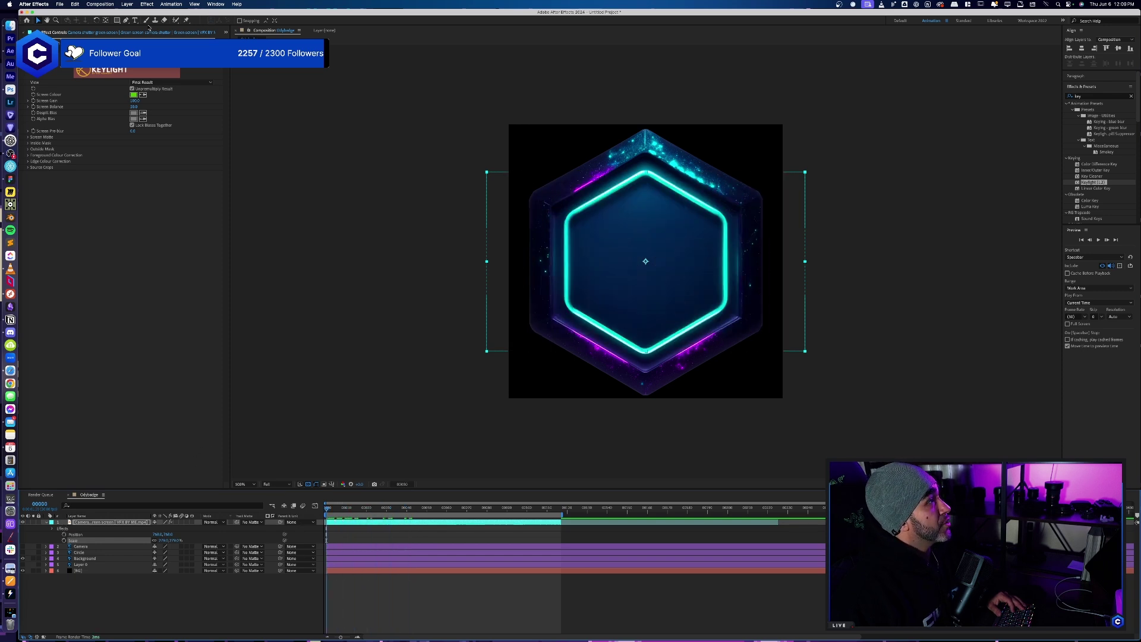
{"action": "left_click", "coordinate": [127, 20]}
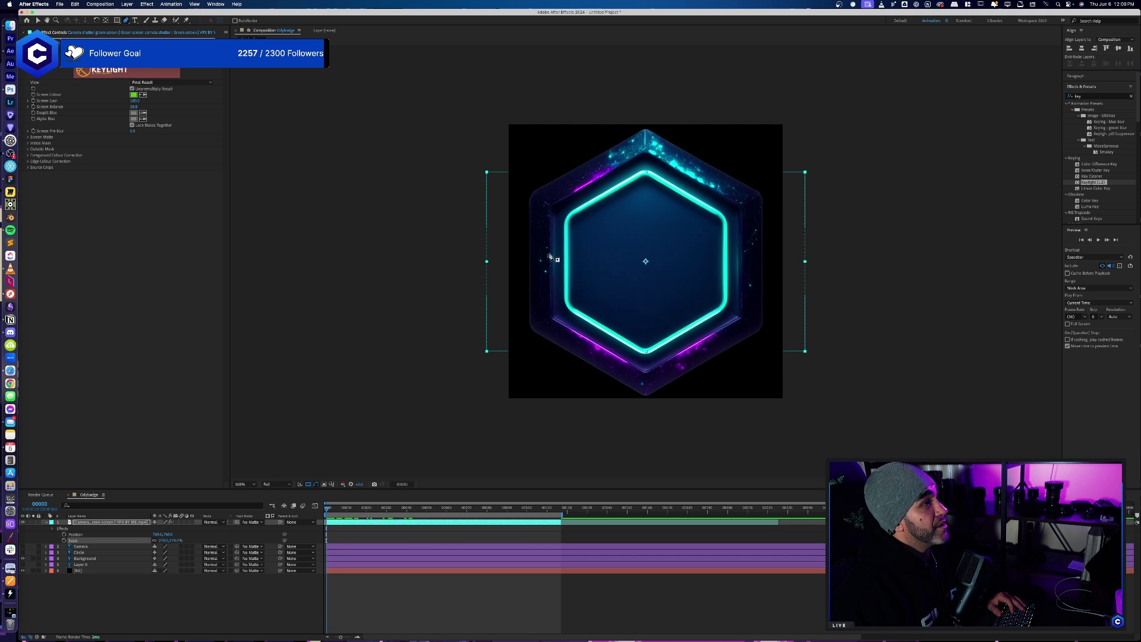
{"action": "key", "text": "period"}
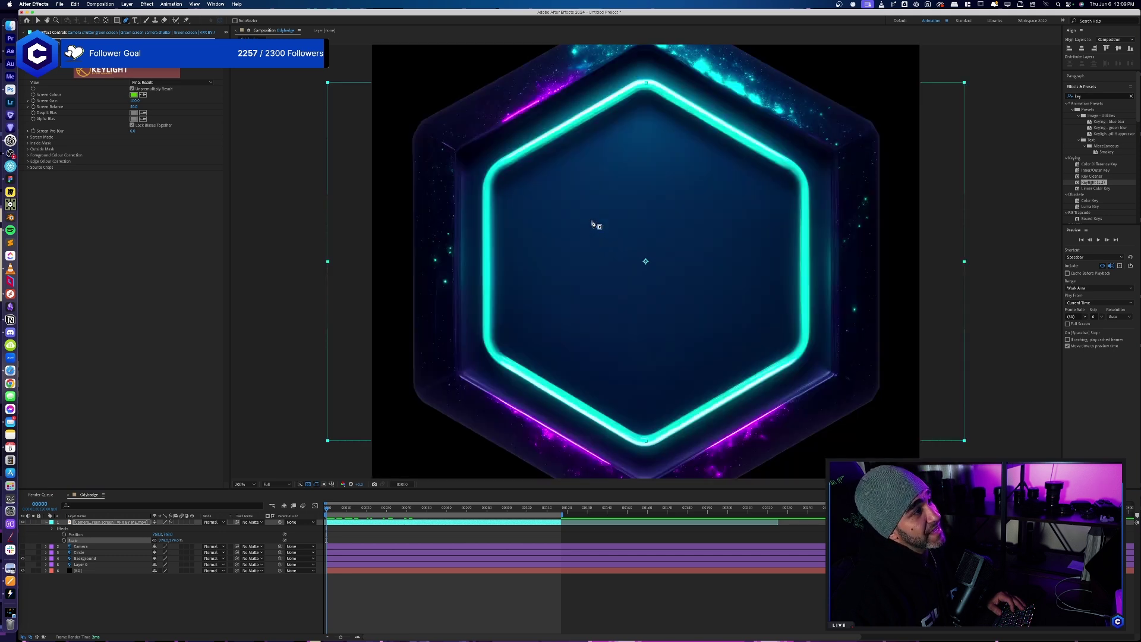
{"action": "left_click_drag", "start_coordinate": [574, 212], "coordinate": [576, 228]}
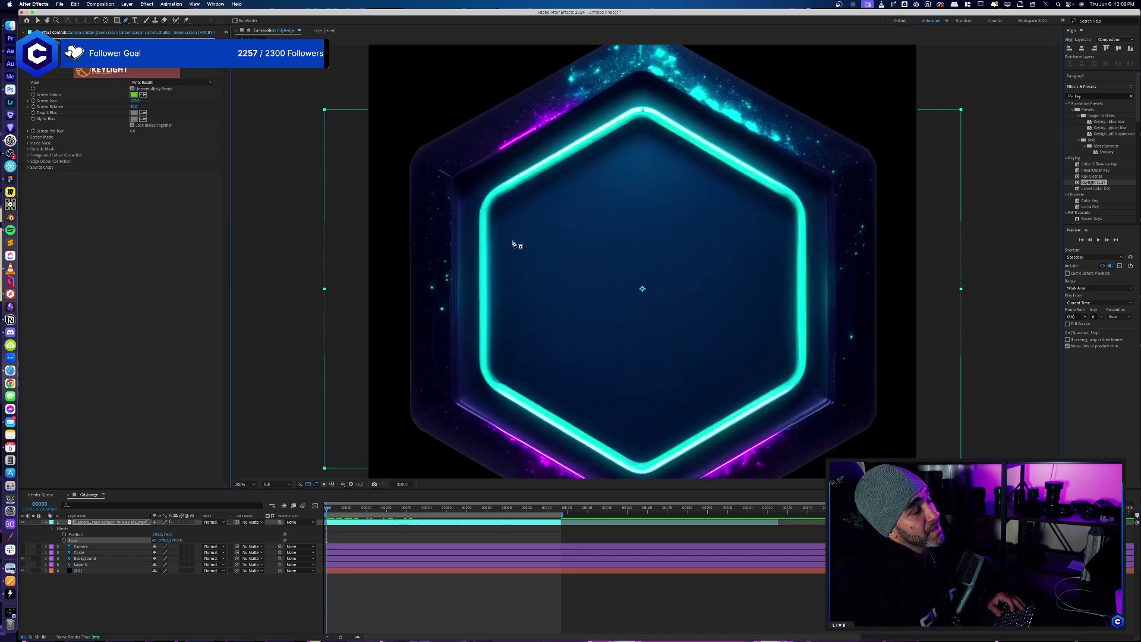
{"action": "left_click", "coordinate": [492, 203]}
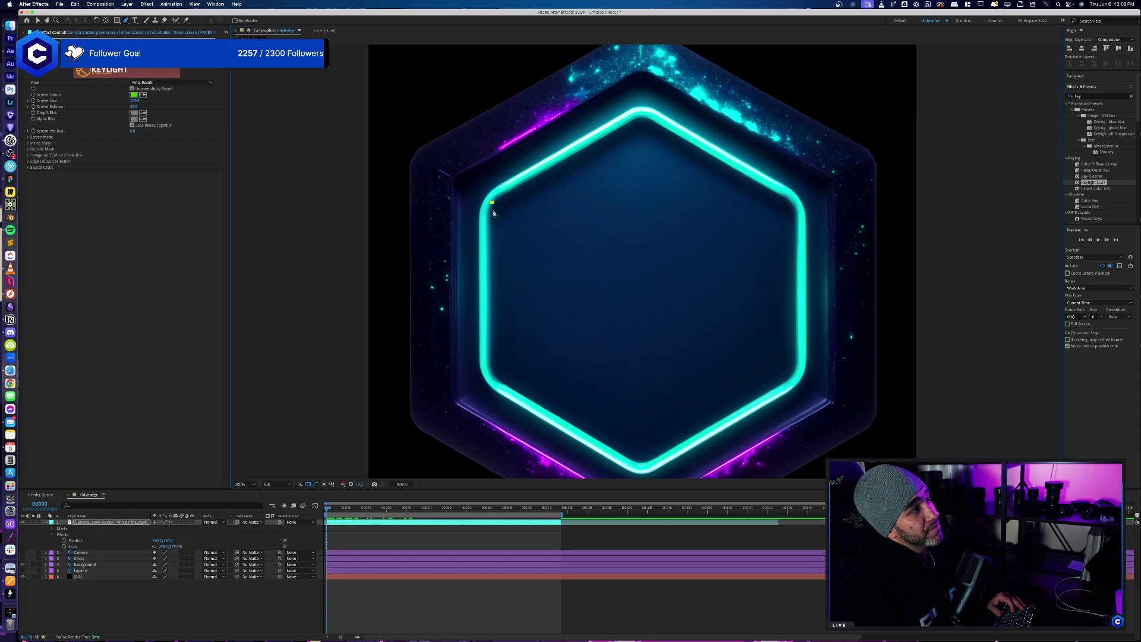
{"action": "left_click", "coordinate": [492, 375]}
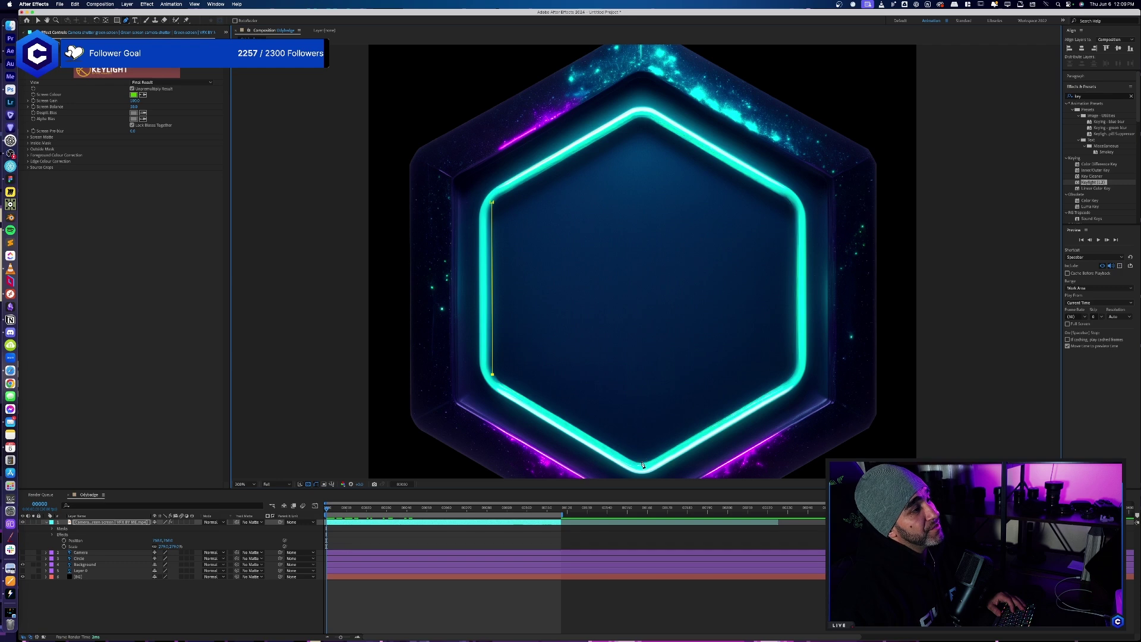
{"action": "key", "text": "super+z"}
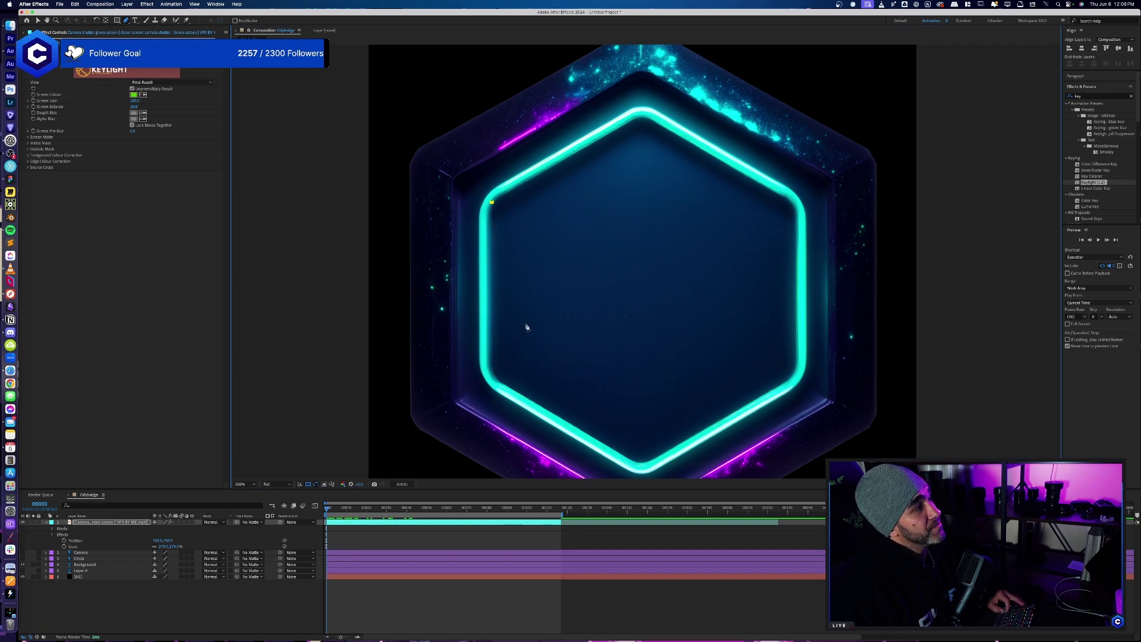
{"action": "key", "text": "super+z"}
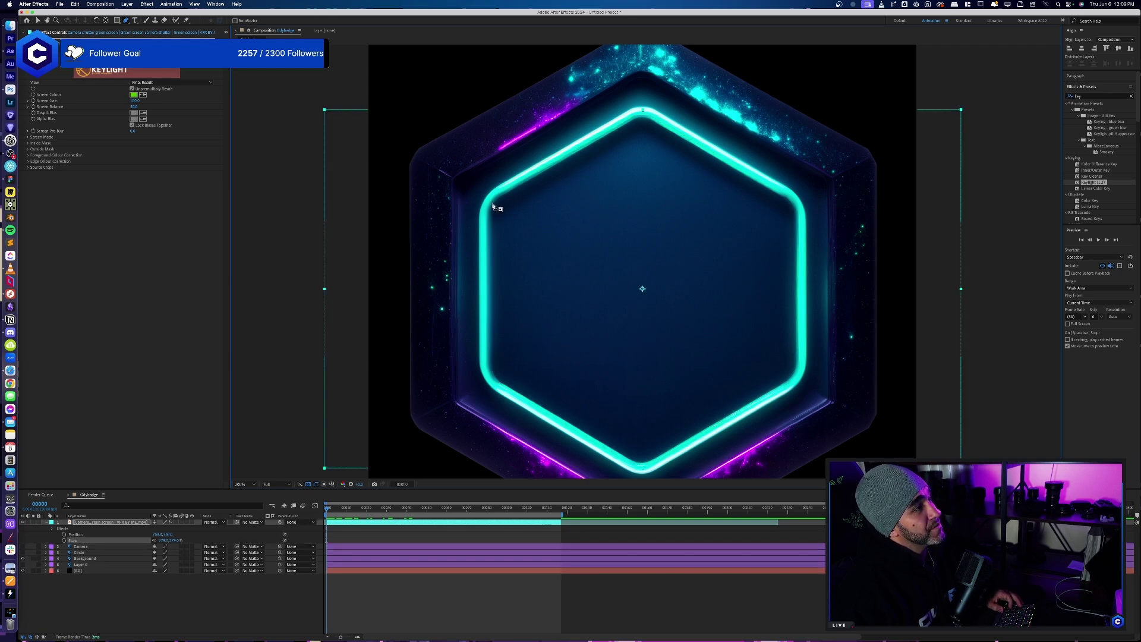
- Start a mask on the shutter clip along the neon hexagon's inner edge, through its upper-left, lower-left and bottom corners with curved points
{"action": "left_click", "coordinate": [494, 204]}
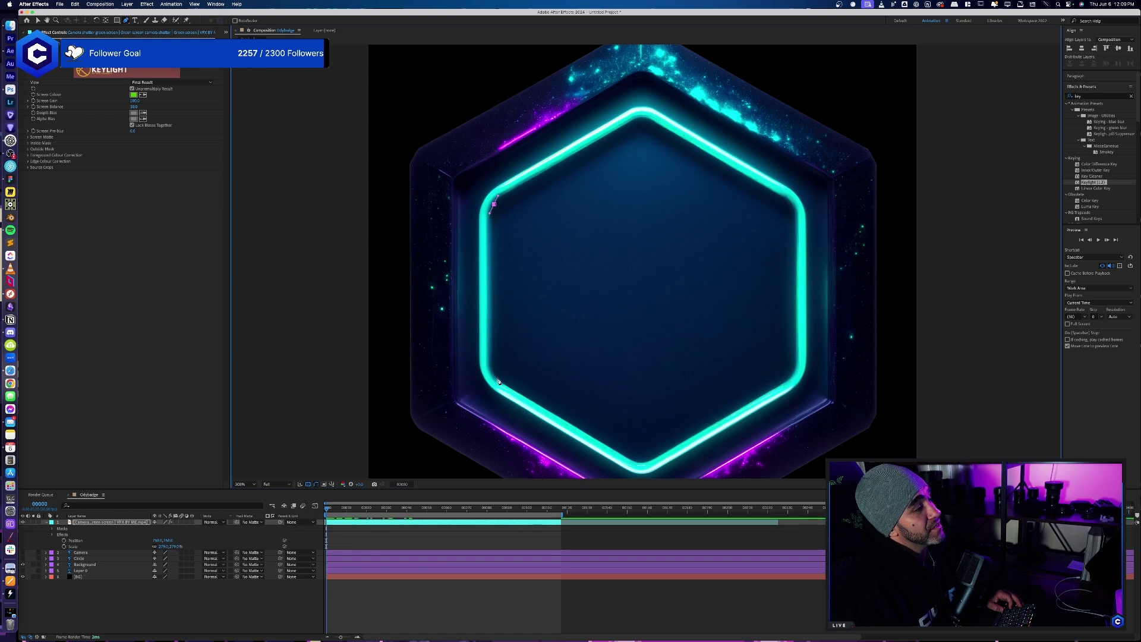
{"action": "left_click_drag", "start_coordinate": [637, 463], "coordinate": [722, 470]}
{"action": "key", "text": "super+z"}
{"action": "mouse_move", "coordinate": [496, 376]}
{"action": "left_mouse_down"}
{"action": "mouse_move", "coordinate": [502, 389]}
{"action": "mouse_move", "coordinate": [498, 378]}
{"action": "left_mouse_up"}
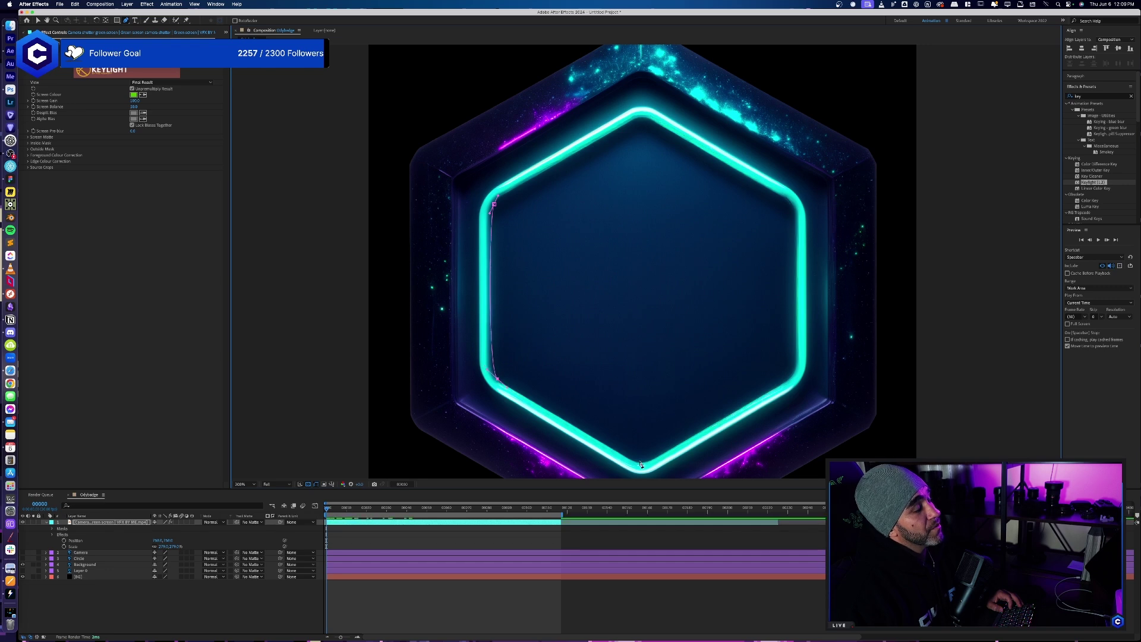
{"action": "left_click_drag", "start_coordinate": [640, 462], "coordinate": [649, 463]}
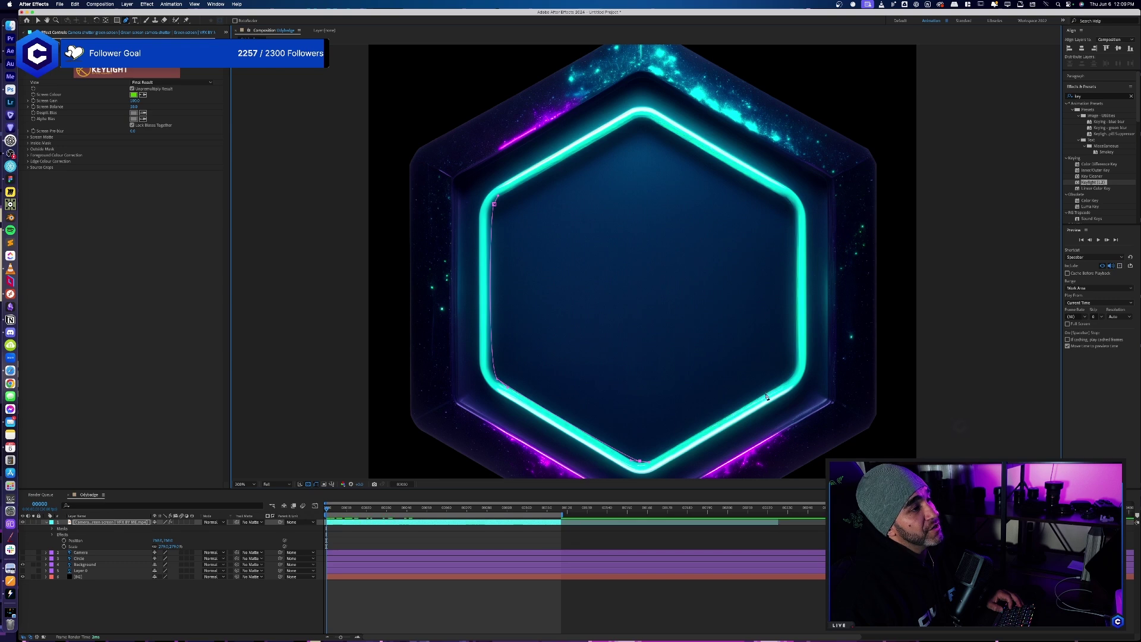
- Continue the mask through the hexagon's lower-right, upper-right and top corners, close it at the first point and refine the lower-left corner
{"action": "left_click", "coordinate": [793, 374]}
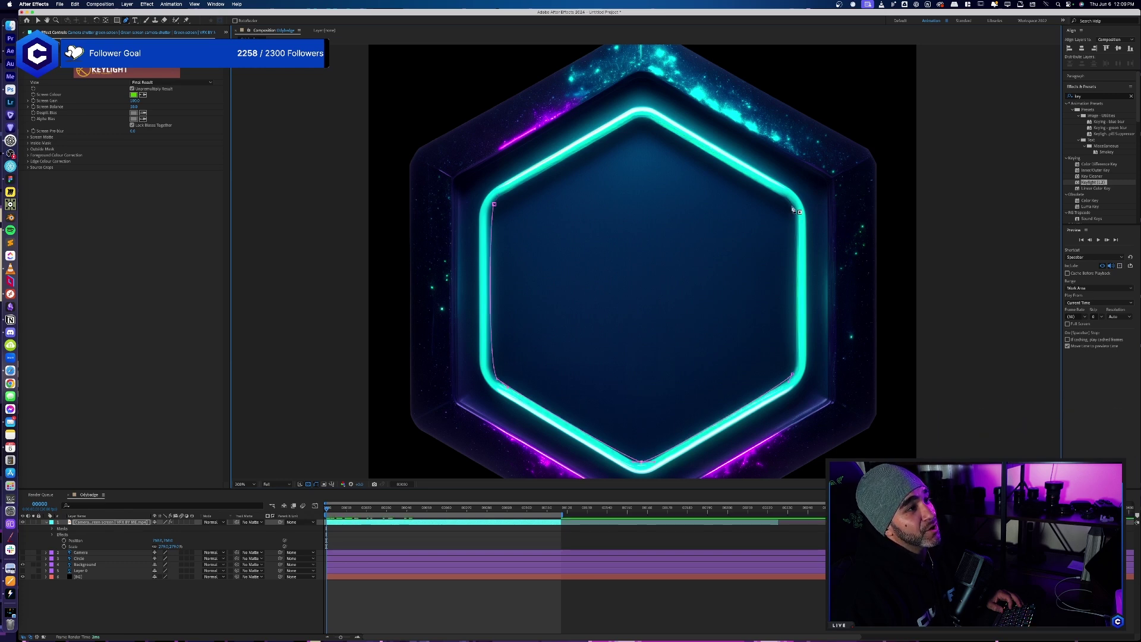
{"action": "left_click_drag", "start_coordinate": [797, 210], "coordinate": [791, 205]}
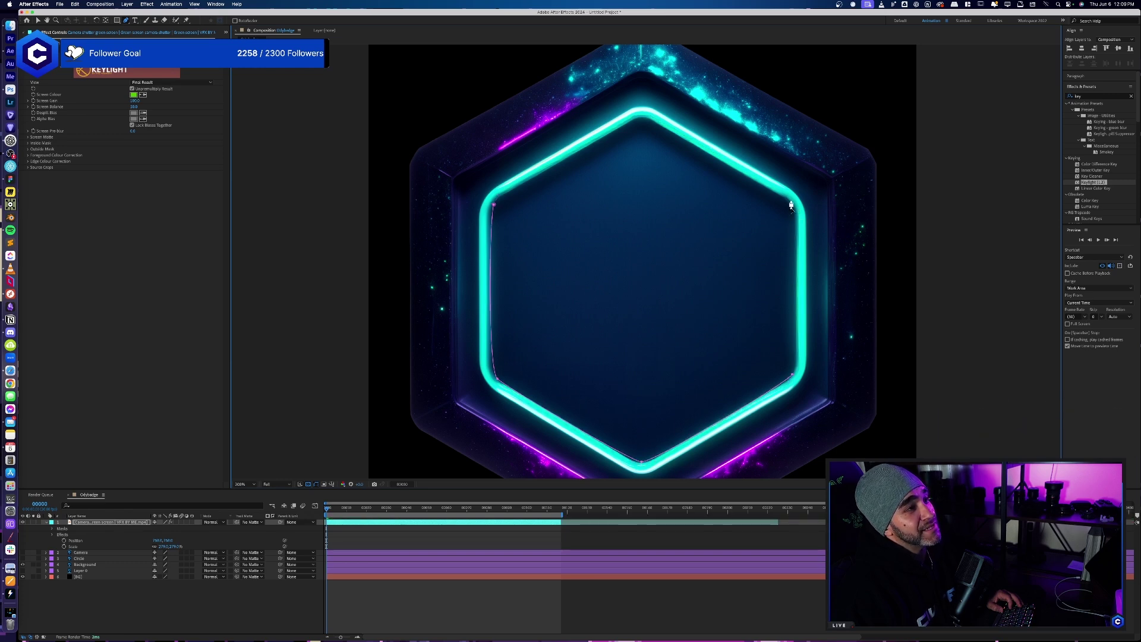
{"action": "left_click", "coordinate": [794, 375]}
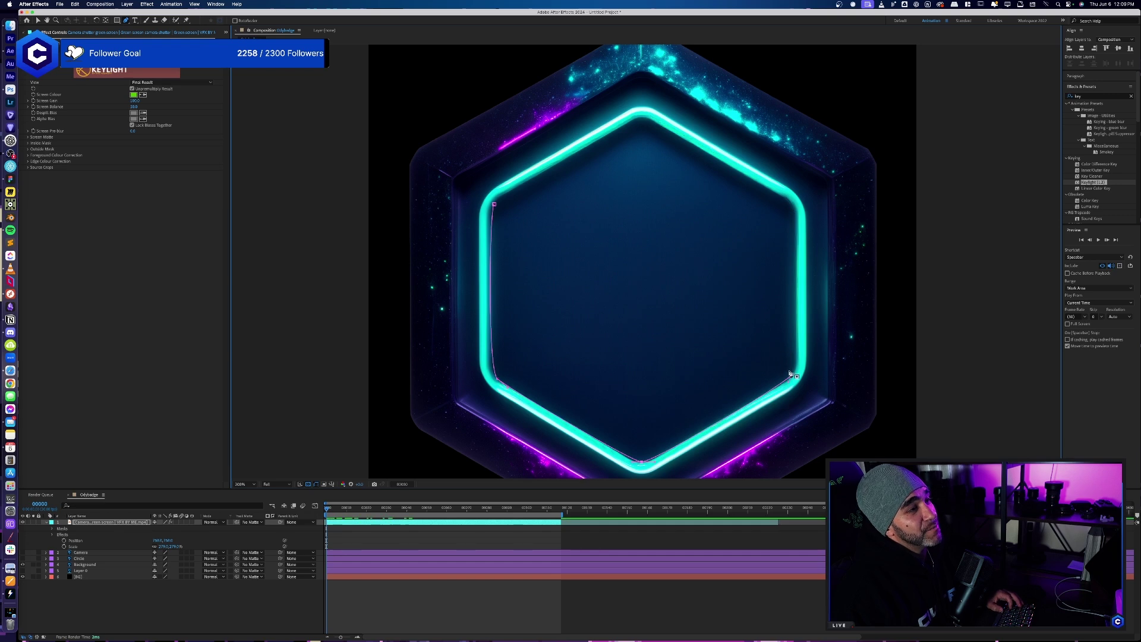
{"action": "left_click", "coordinate": [791, 207]}
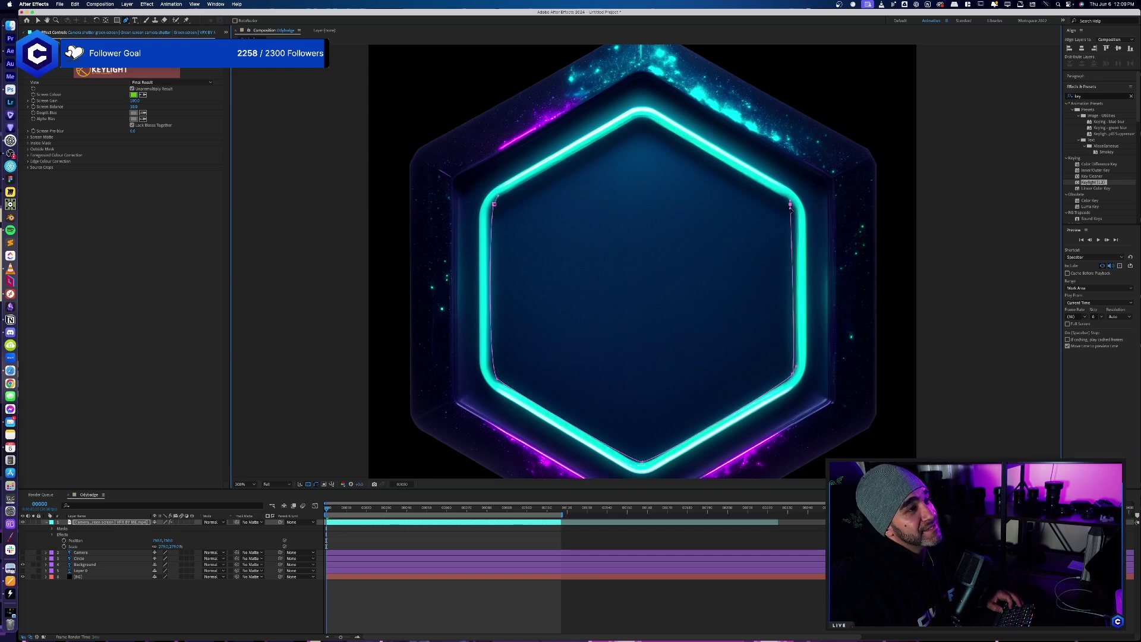
{"action": "left_click_drag", "start_coordinate": [790, 203], "coordinate": [784, 195]}
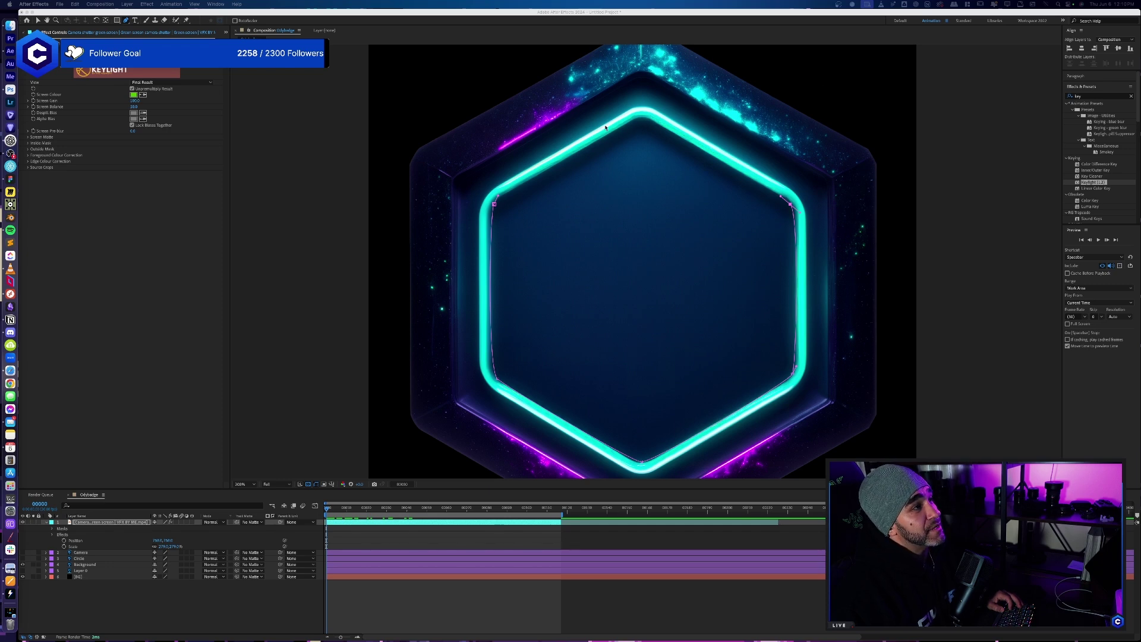
{"action": "left_click", "coordinate": [668, 18]}
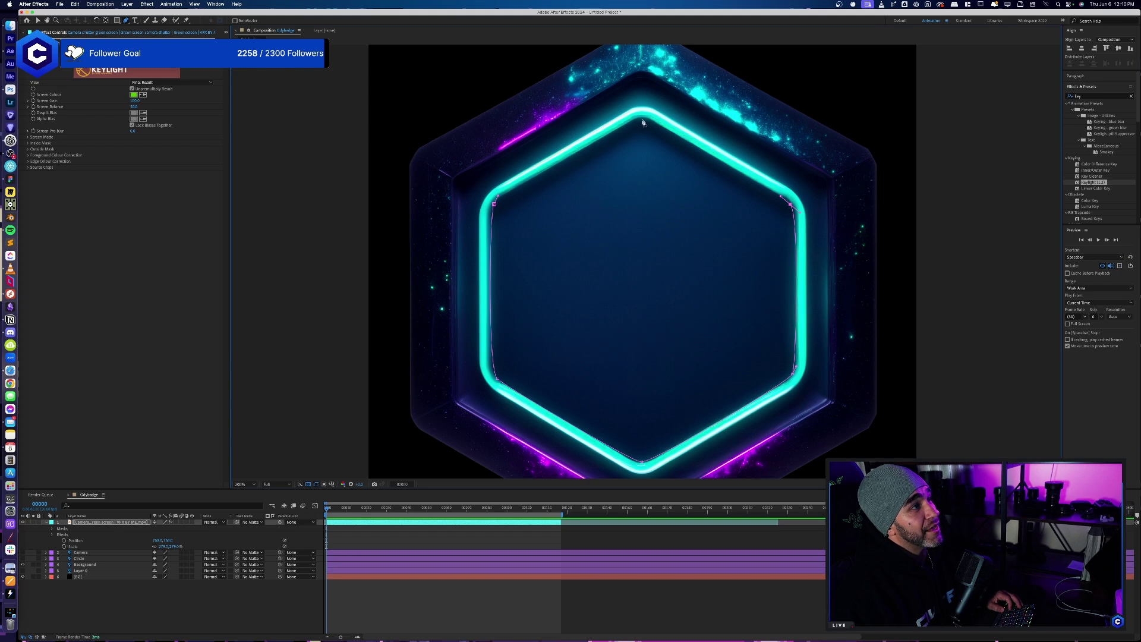
{"action": "left_click", "coordinate": [642, 118]}
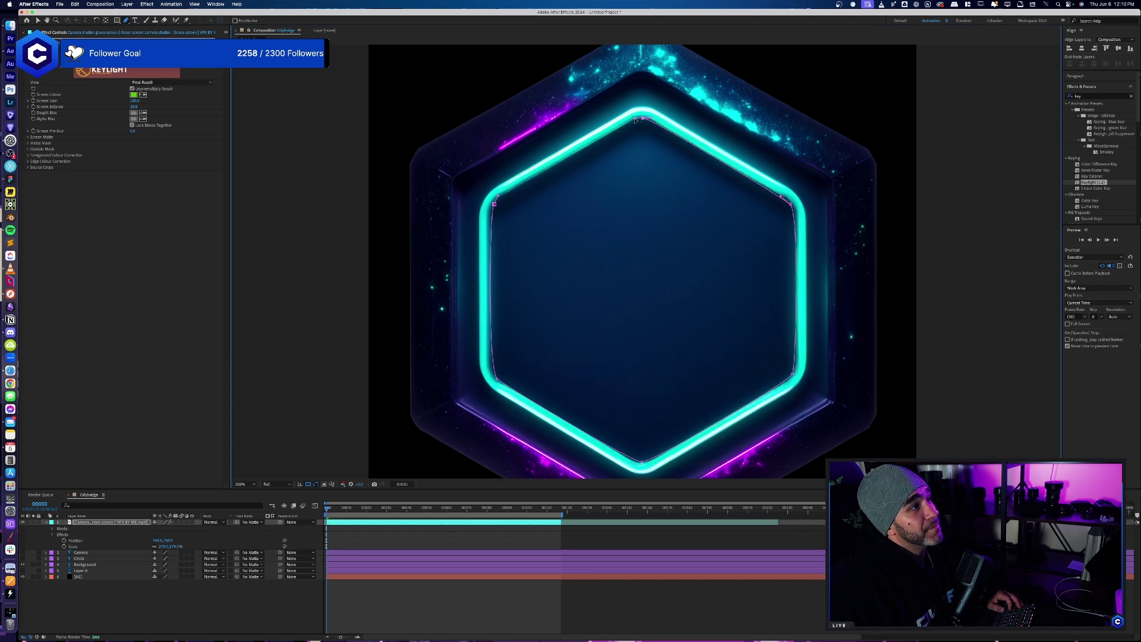
{"action": "left_click", "coordinate": [495, 205]}
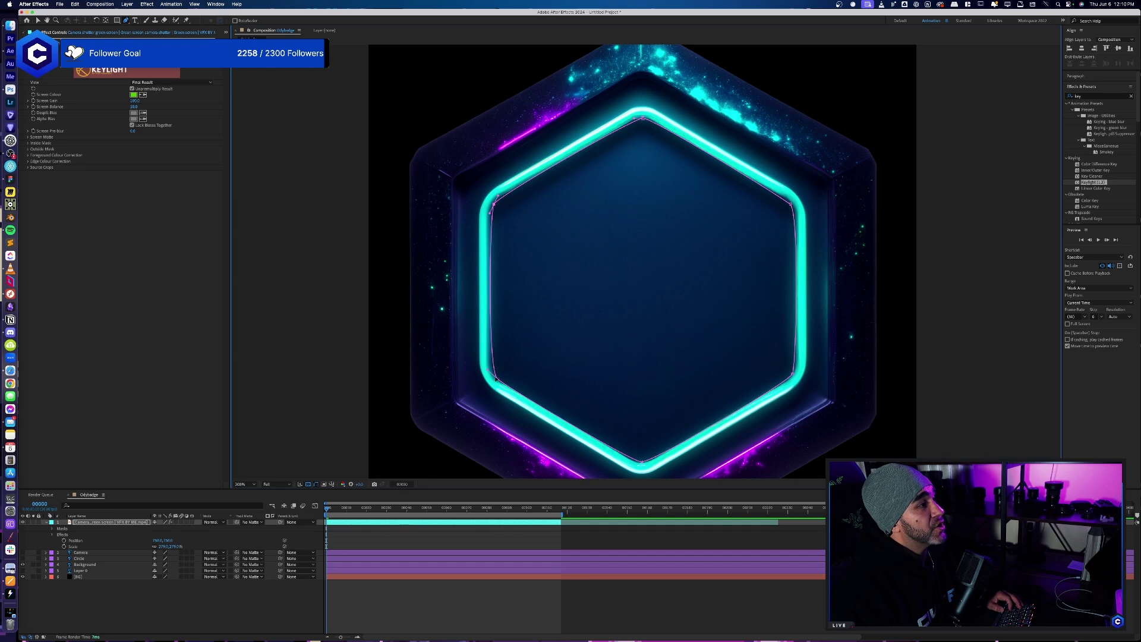
{"action": "left_click_drag", "start_coordinate": [497, 380], "coordinate": [494, 378]}
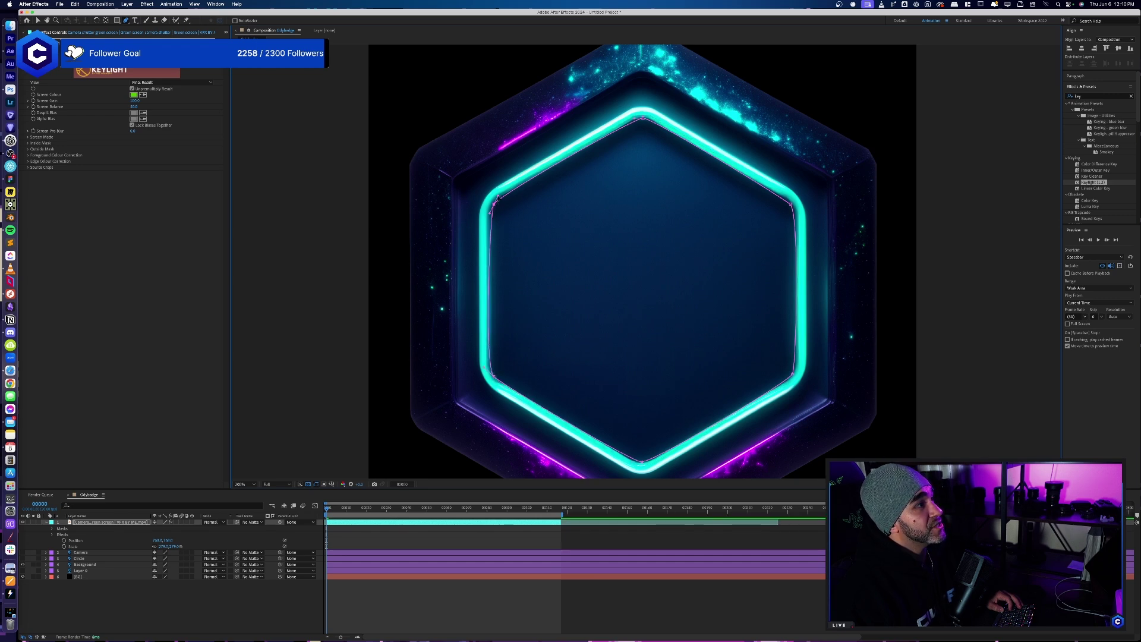
- Try inverting the shutter clip's mask, play back the result and turn the inversion off again
{"action": "key", "text": "comma"}
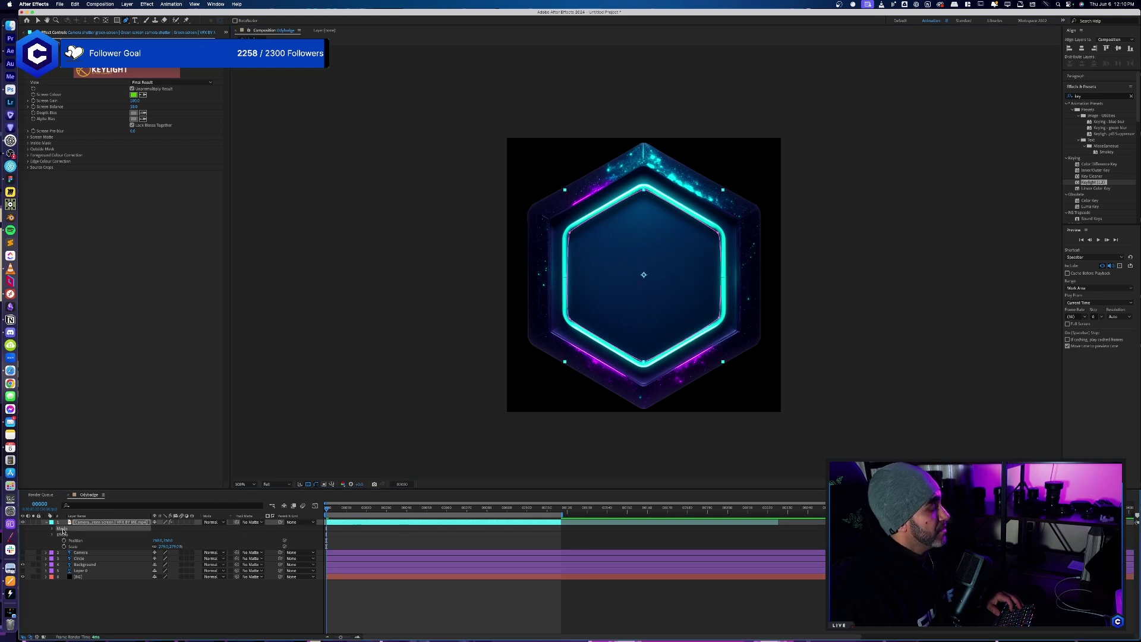
{"action": "left_click", "coordinate": [52, 528]}
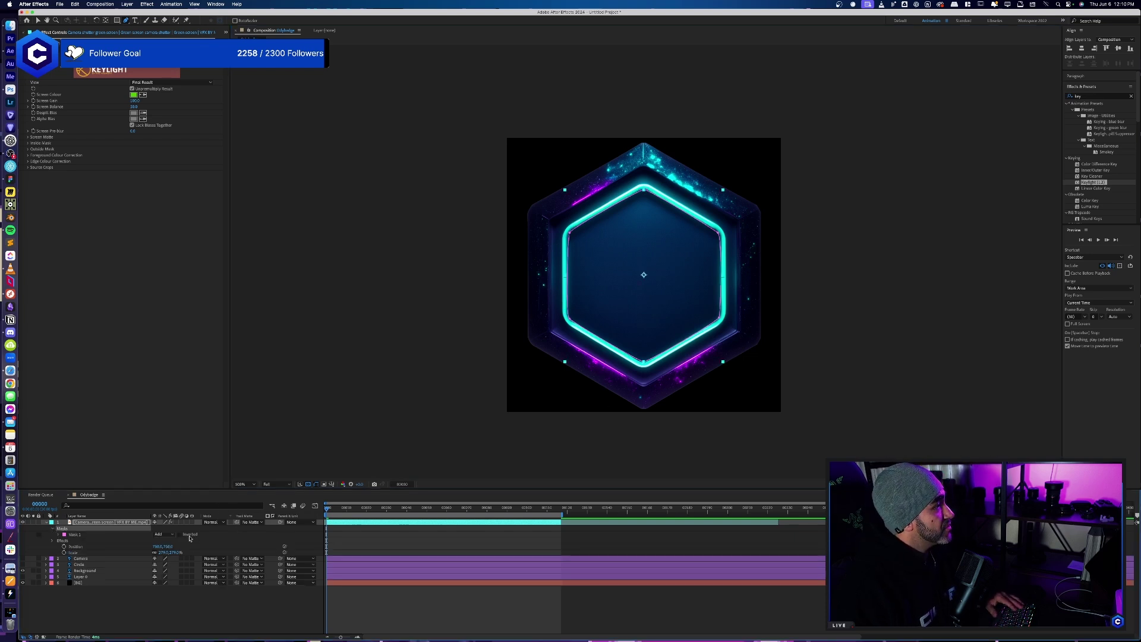
{"action": "key", "text": "super+shift+a"}
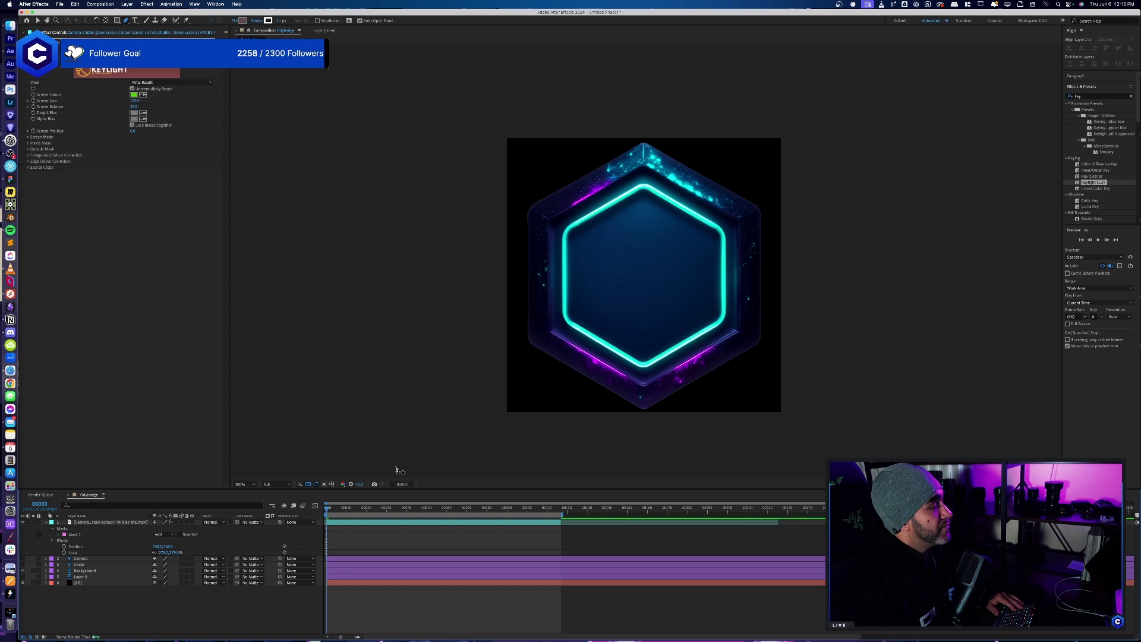
{"action": "left_click", "coordinate": [181, 535]}
{"action": "key", "text": "space"}
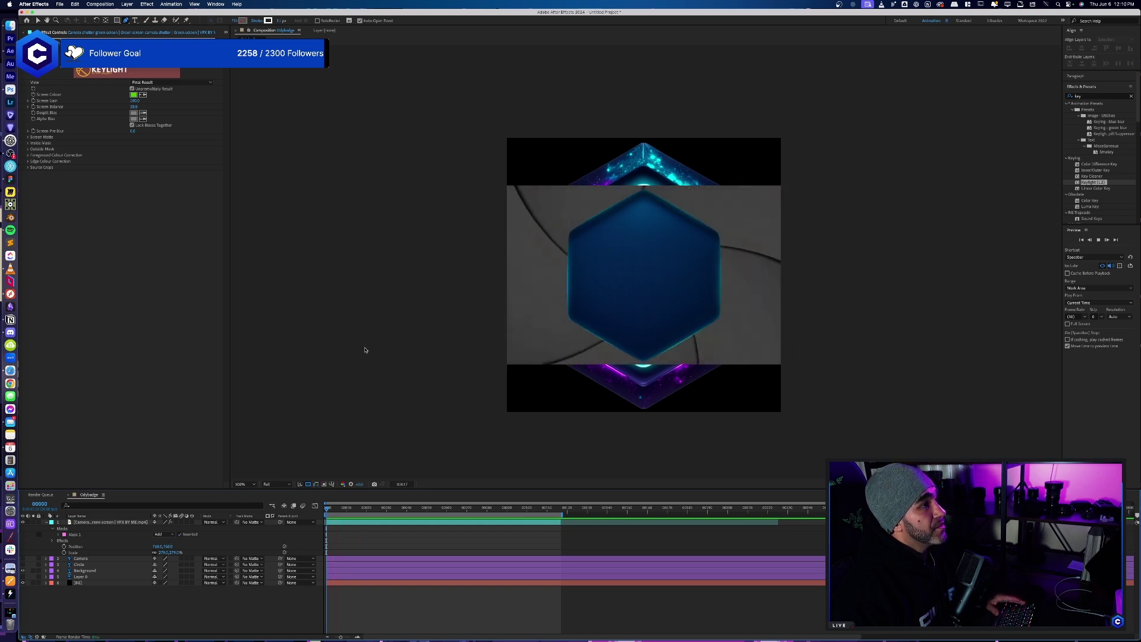
{"action": "left_click", "coordinate": [181, 534]}
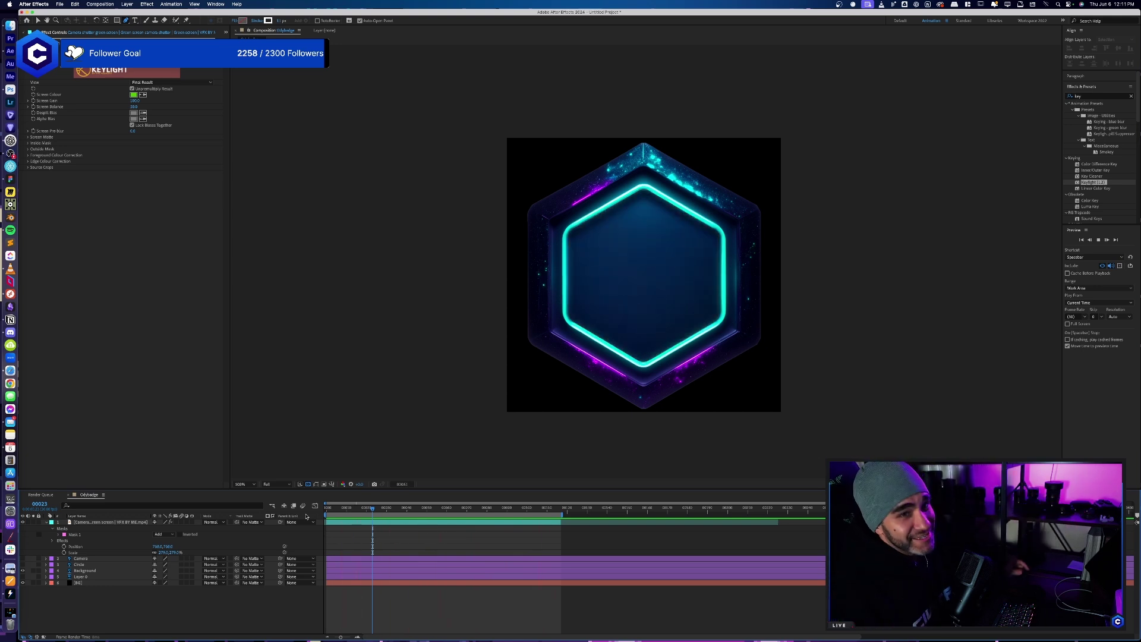
- Check the masked shutter's reopening around frame 99 and return to frame 0
{"action": "left_click", "coordinate": [525, 506]}
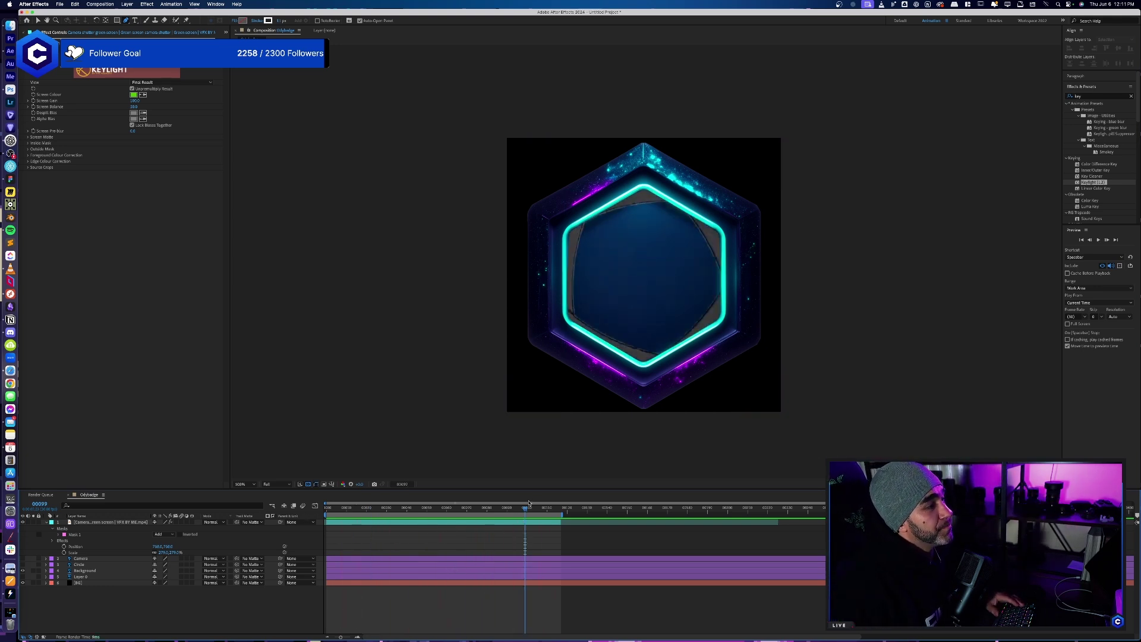
{"action": "left_click_drag", "start_coordinate": [529, 503], "coordinate": [515, 513]}
{"action": "key", "text": "Home"}
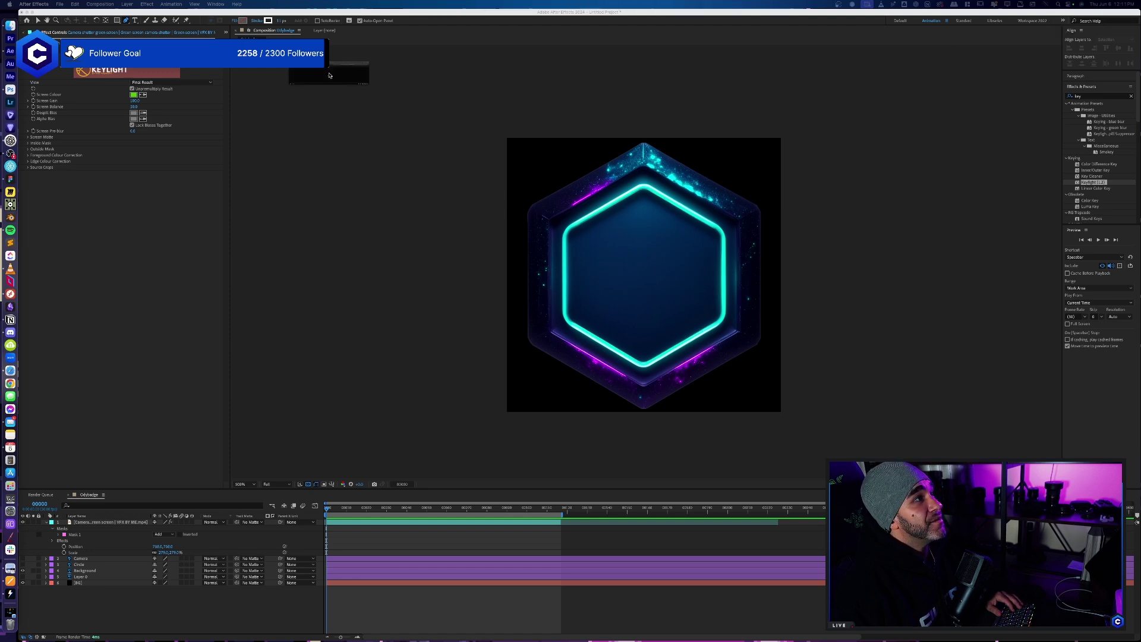
- Switch to Safari, replay the Camera Shutterbug Transition green-screen video on YouTube and close its window
{"action": "key", "text": "super+Tab"}
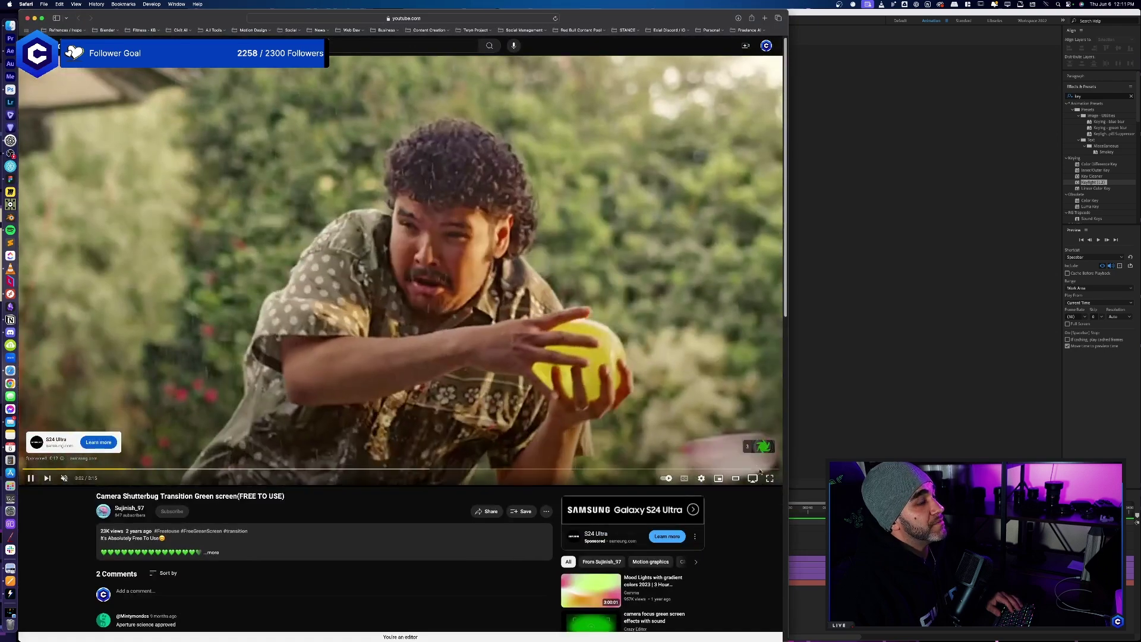
{"action": "left_click_drag", "start_coordinate": [725, 21], "coordinate": [808, 19]}
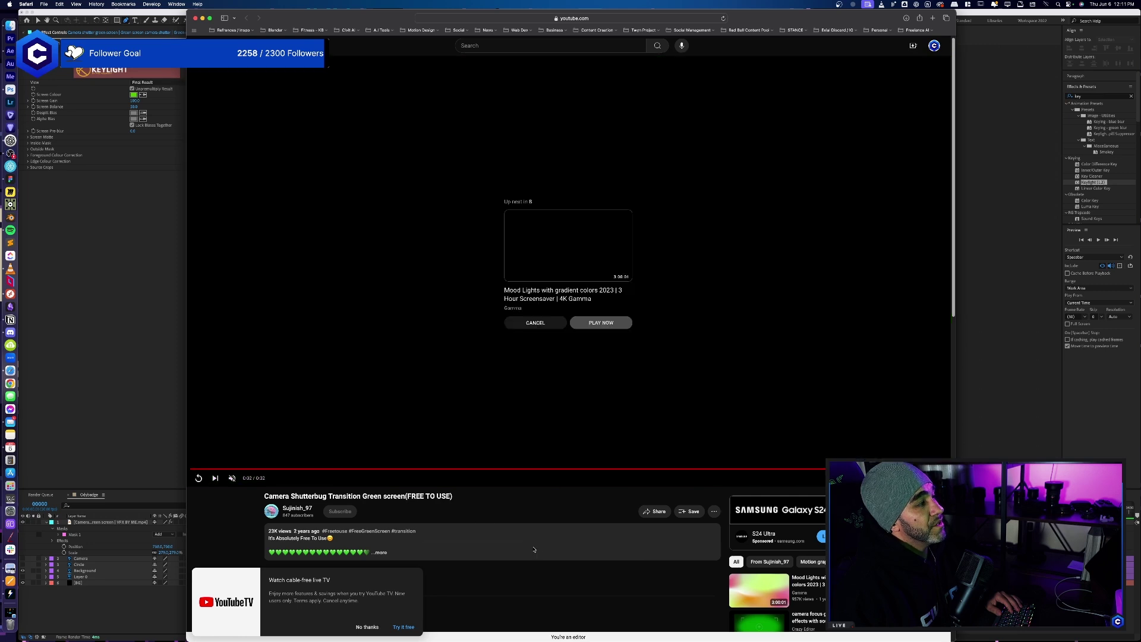
{"action": "left_click", "coordinate": [200, 479]}
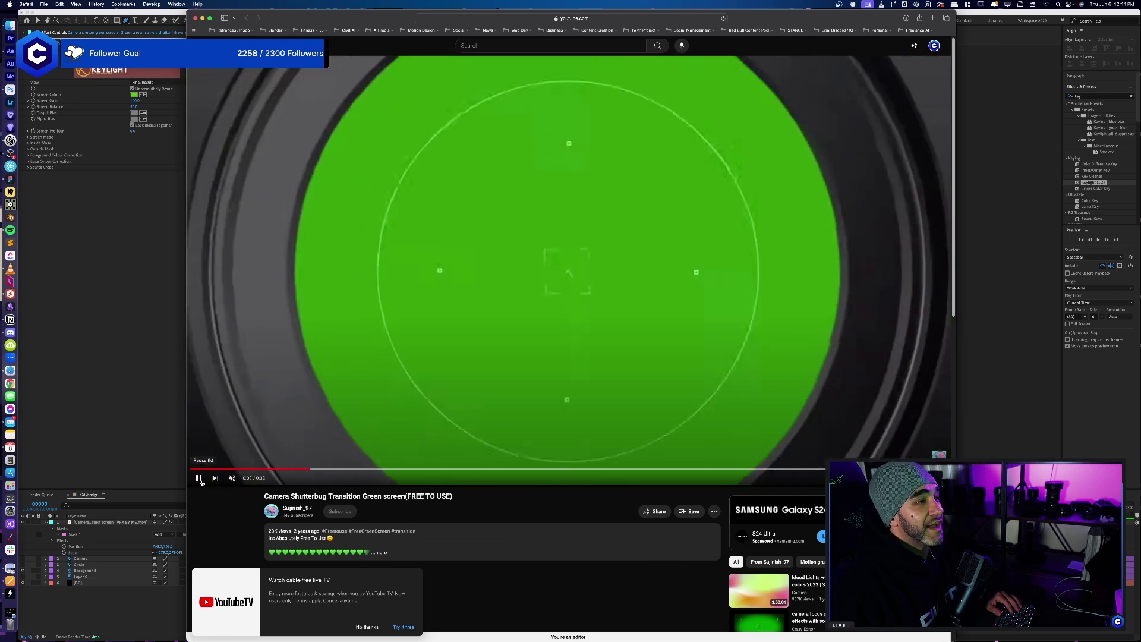
{"action": "left_click", "coordinate": [201, 482]}
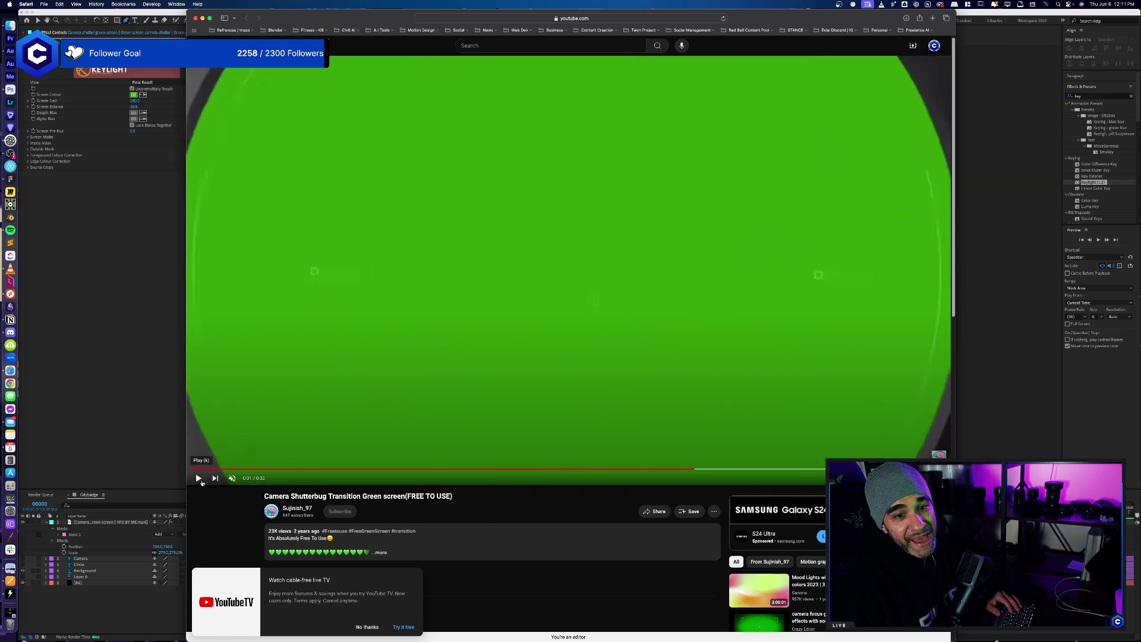
{"action": "left_click", "coordinate": [201, 482]}
{"action": "left_click", "coordinate": [201, 482]}
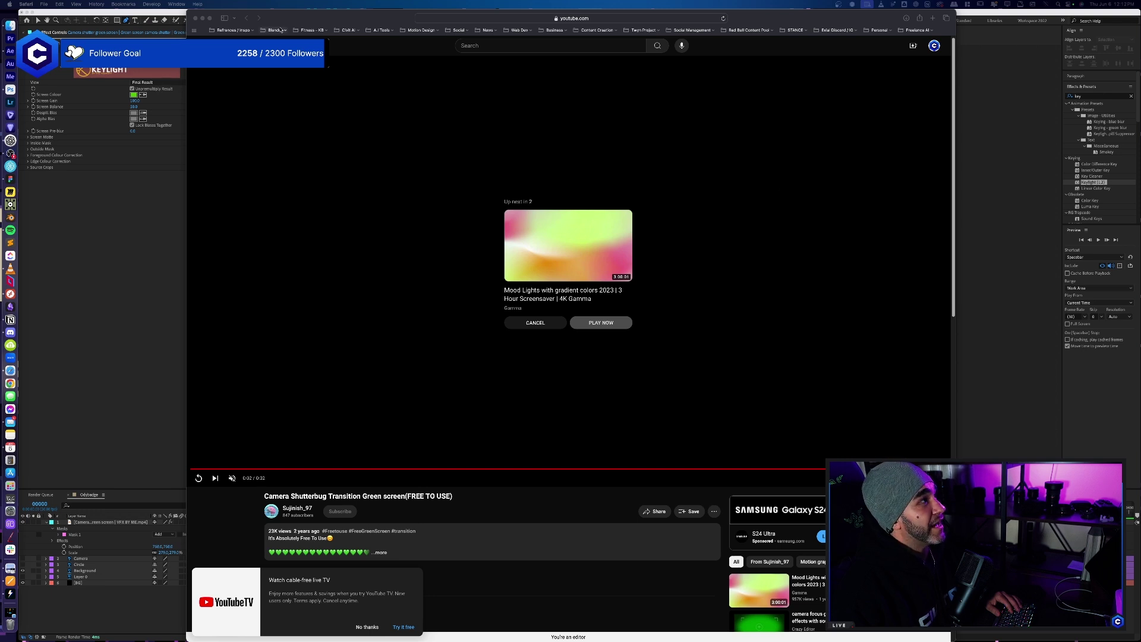
{"action": "left_click", "coordinate": [197, 19]}
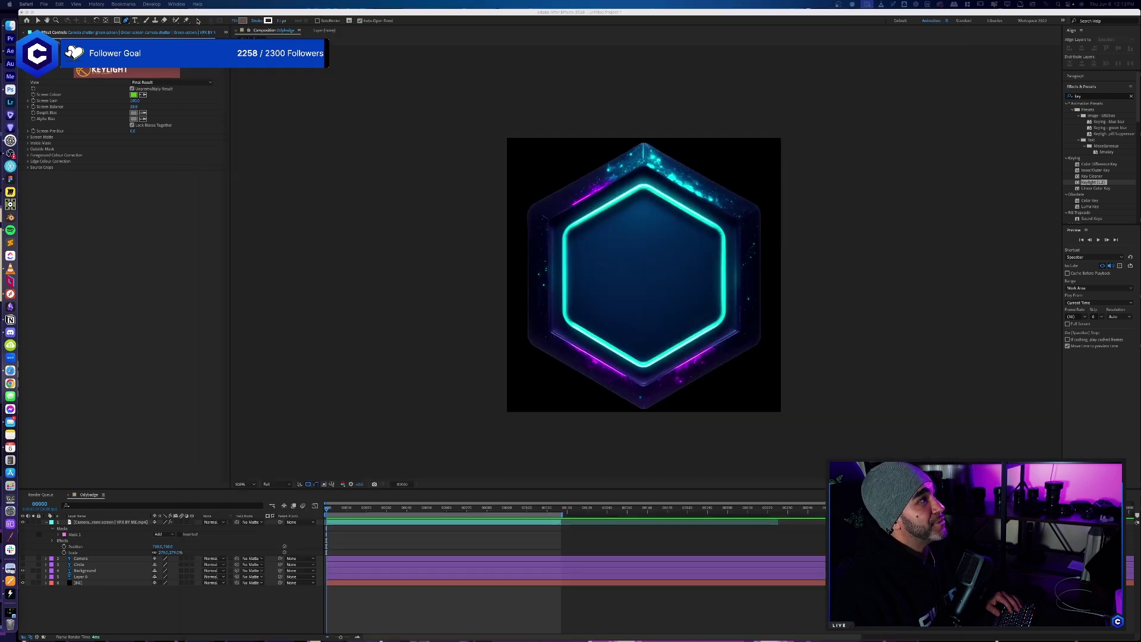
- Return to After Effects and play back the masked shutter clip from frame 0
{"action": "left_click", "coordinate": [321, 547]}
{"action": "key", "text": "space"}
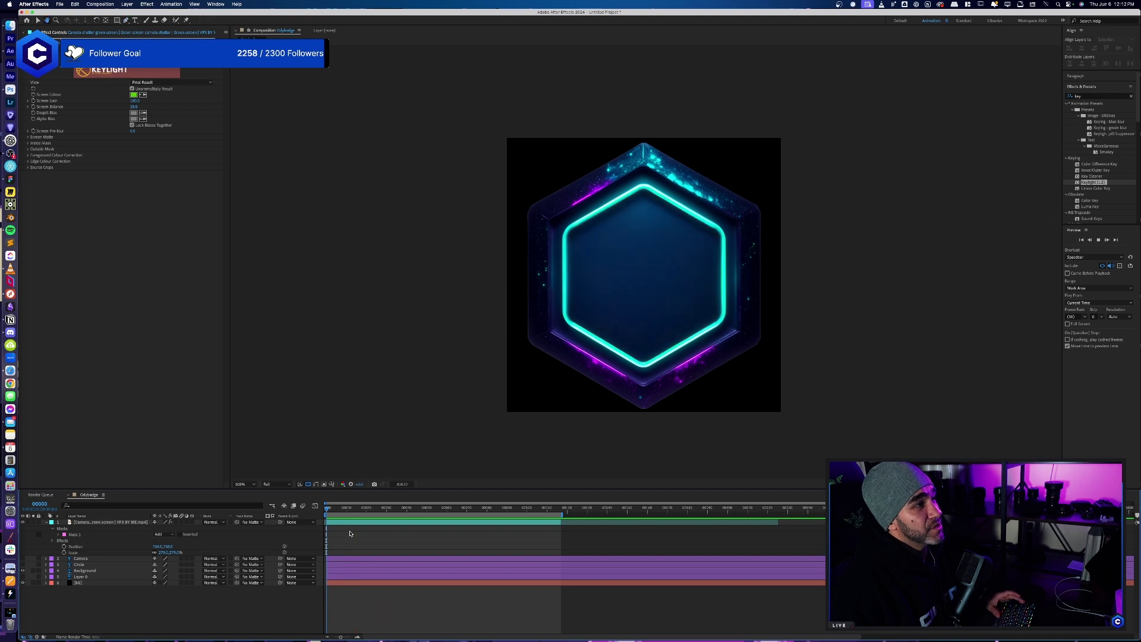
- Split the masked camera shutter clip into two layers at about frame 21
{"action": "key", "text": "g"}
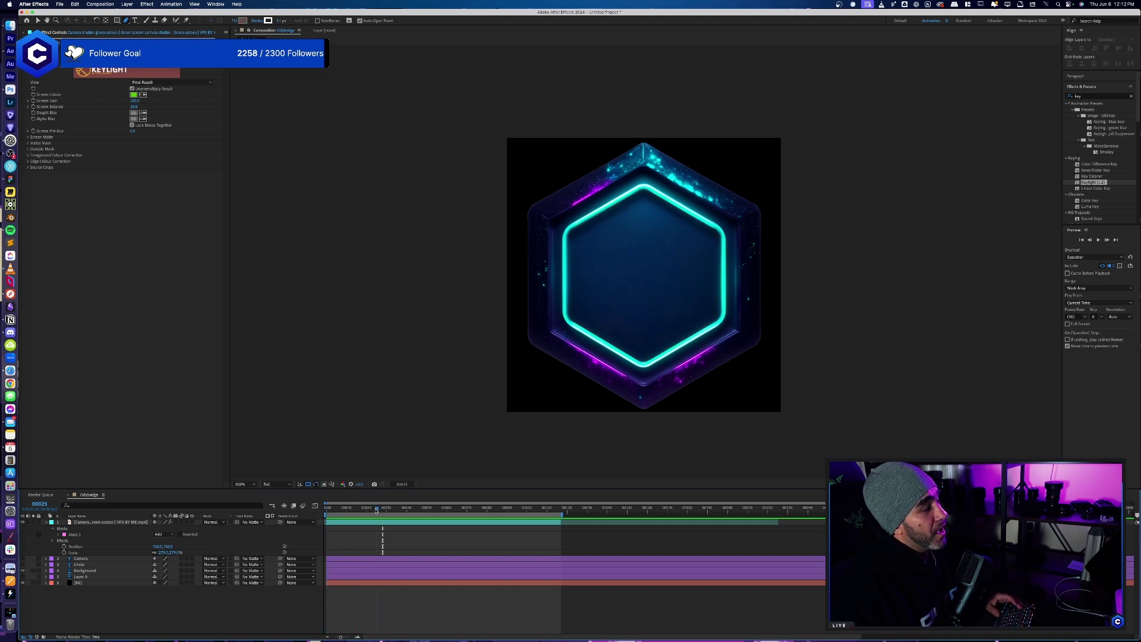
{"action": "mouse_move", "coordinate": [377, 509]}
{"action": "left_mouse_down"}
{"action": "mouse_move", "coordinate": [330, 513]}
{"action": "mouse_move", "coordinate": [369, 517]}
{"action": "left_mouse_up"}
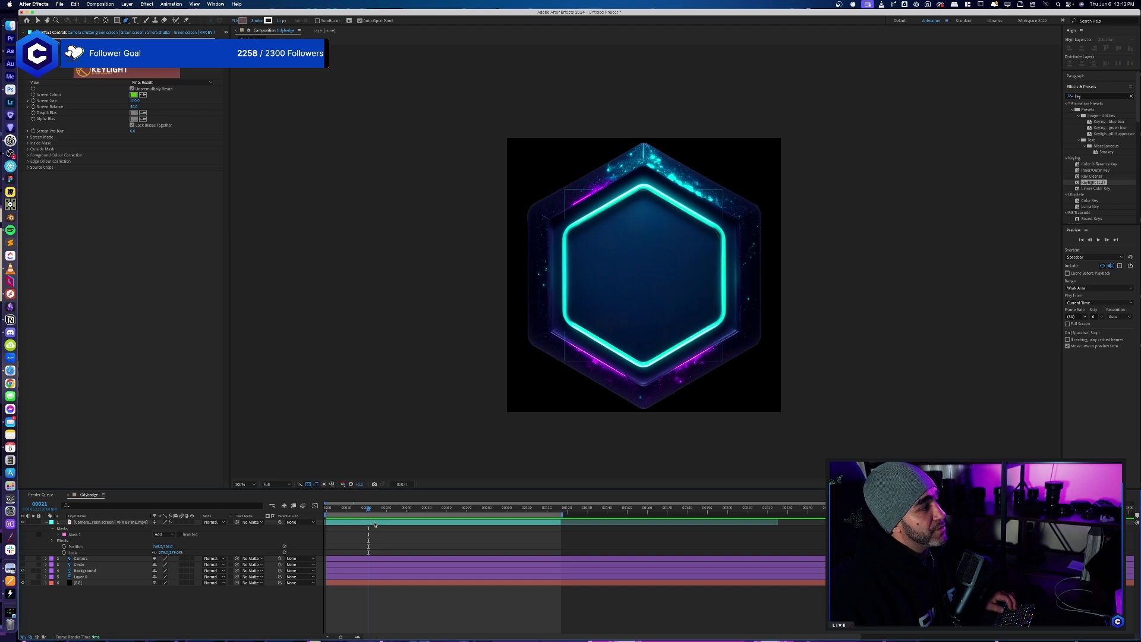
{"action": "left_click", "coordinate": [379, 523]}
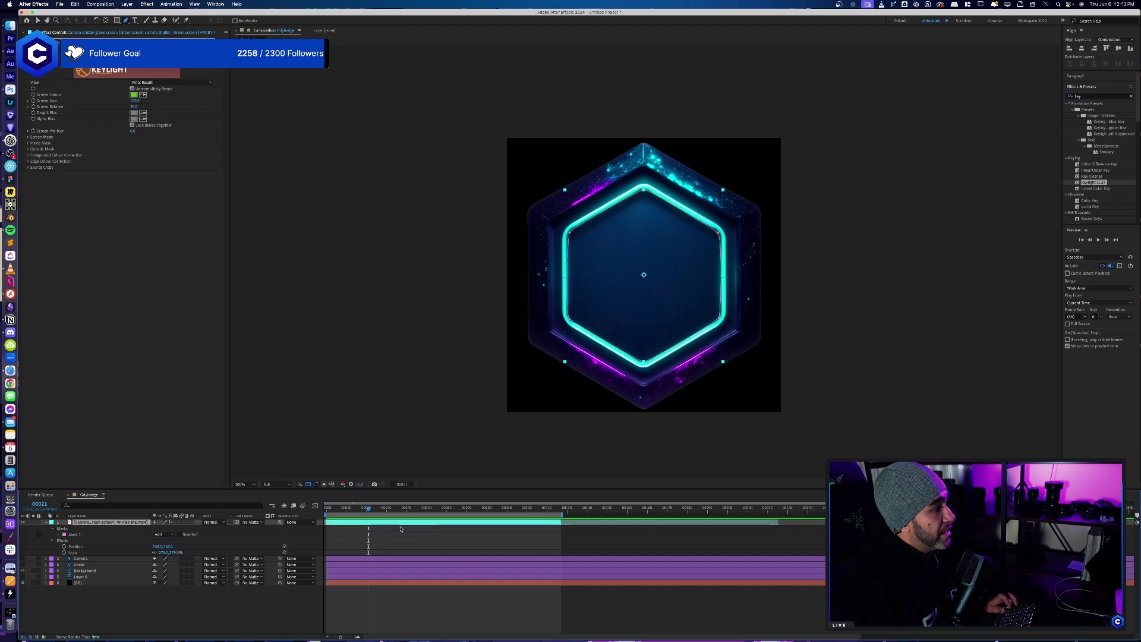
{"action": "key", "text": "super+shift+d"}
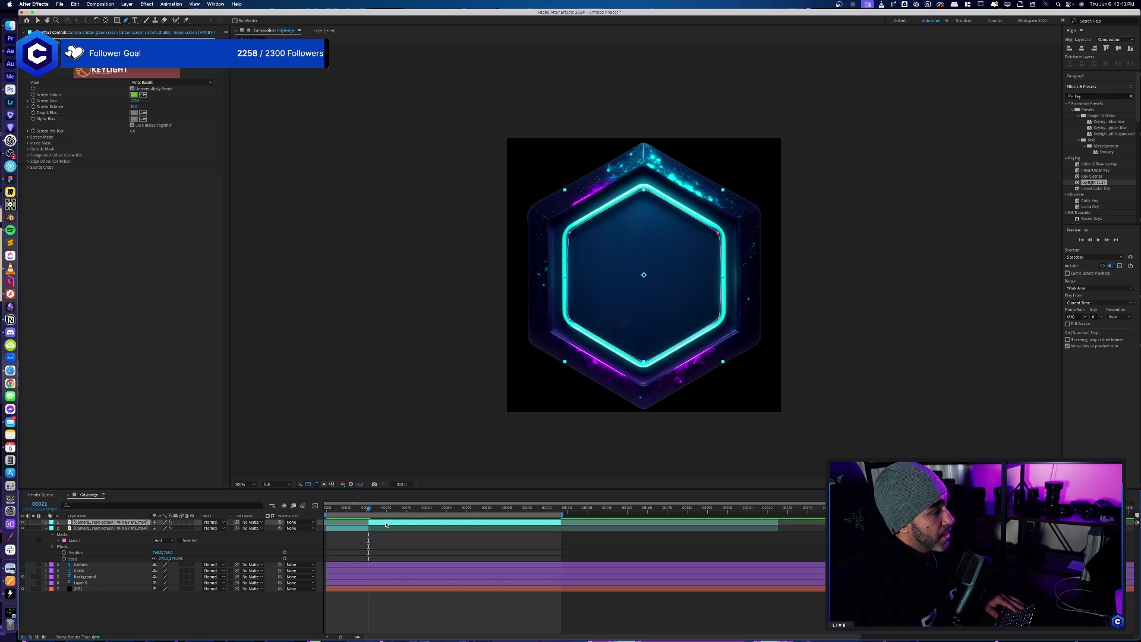
- Try shifting the split-off remainder of the shutter clip to start at frame 50 and play back the timing
{"action": "left_click_drag", "start_coordinate": [386, 524], "coordinate": [440, 527]}
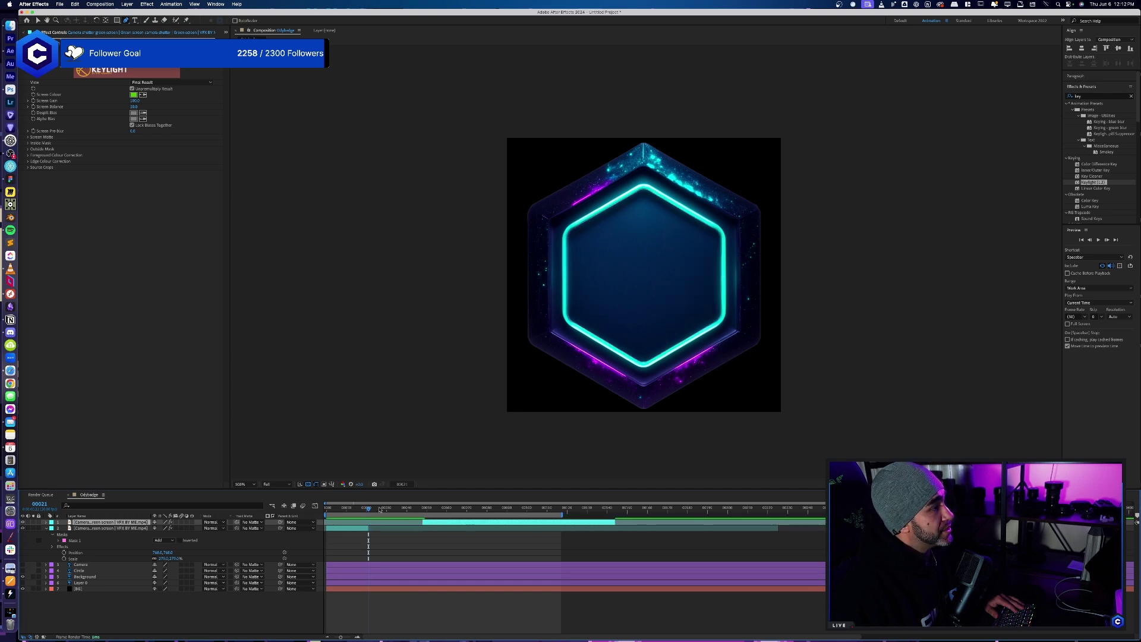
{"action": "key", "text": "space"}
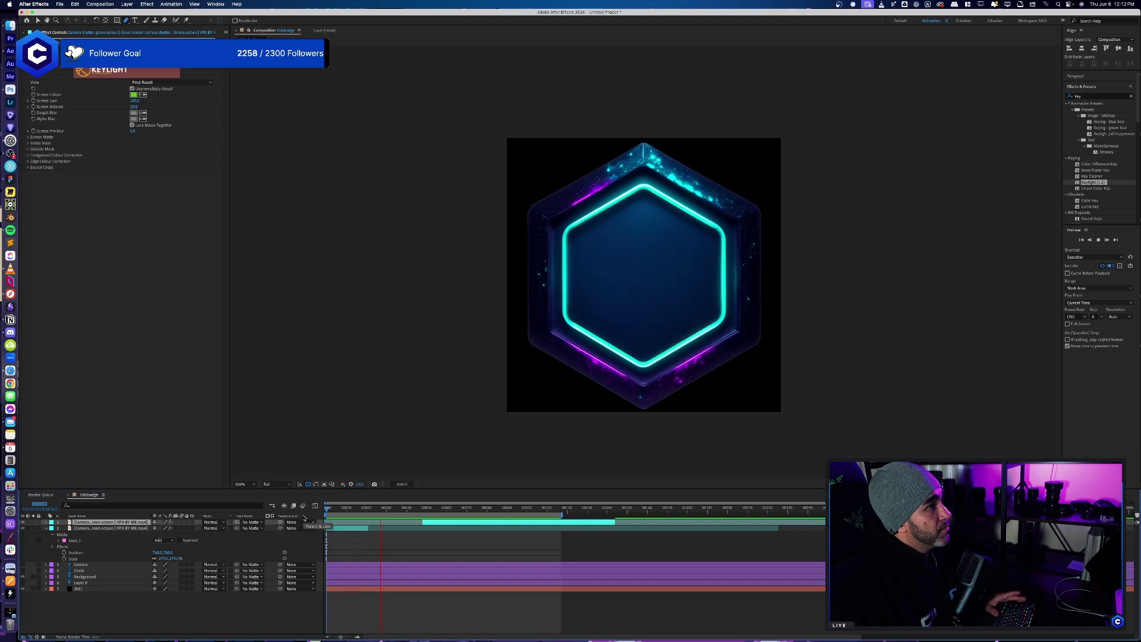
{"action": "left_click", "coordinate": [424, 509]}
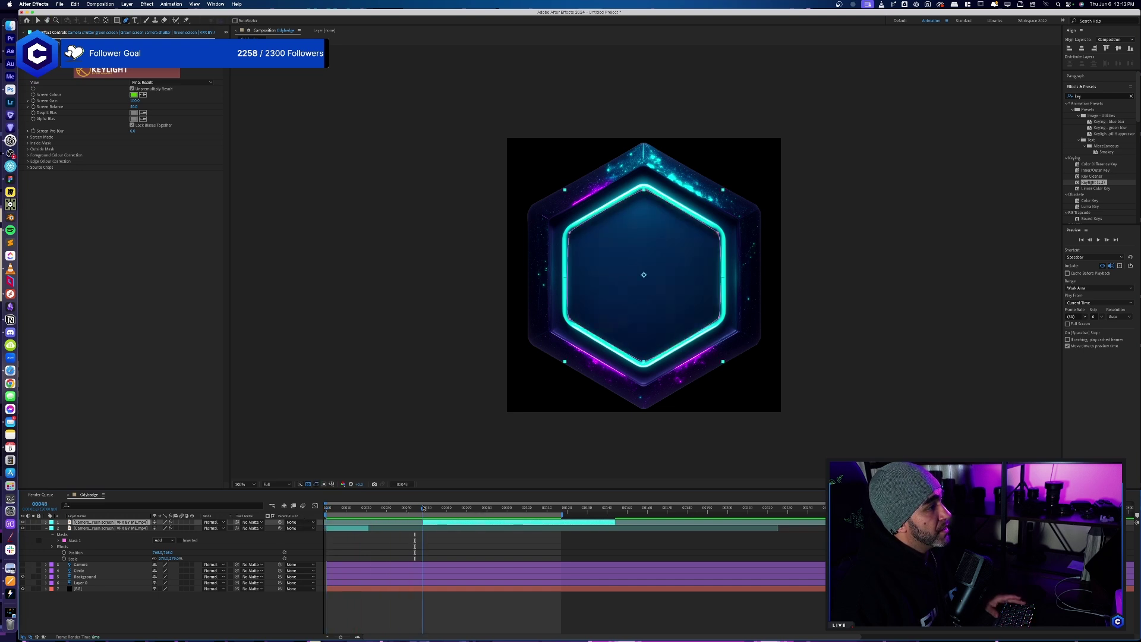
{"action": "left_click_drag", "start_coordinate": [442, 521], "coordinate": [446, 521]}
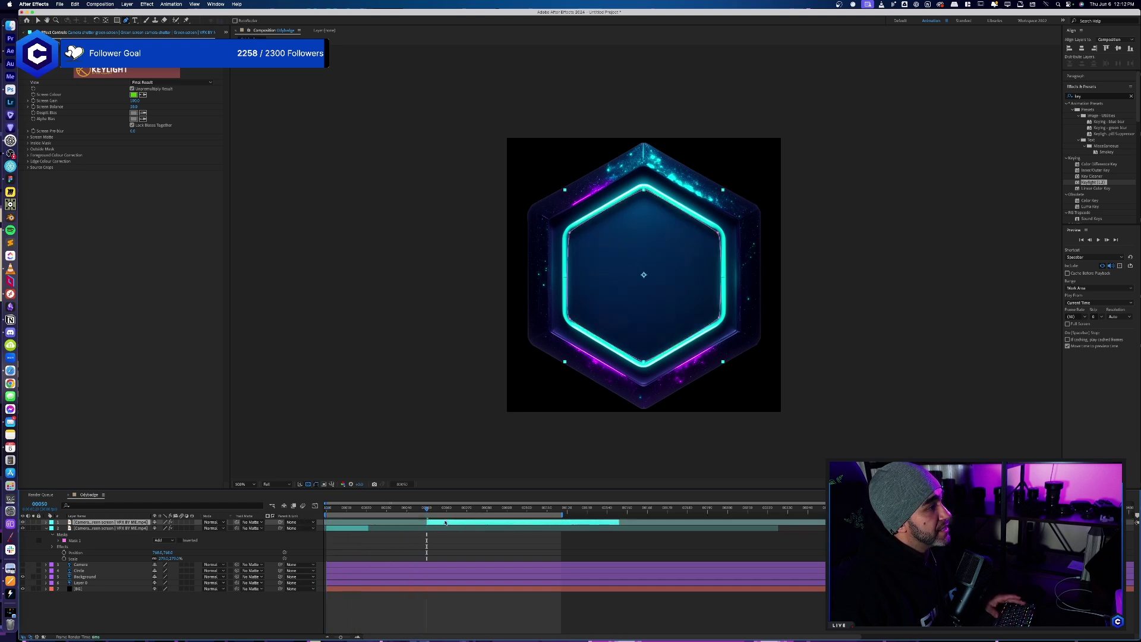
{"action": "key", "text": "space"}
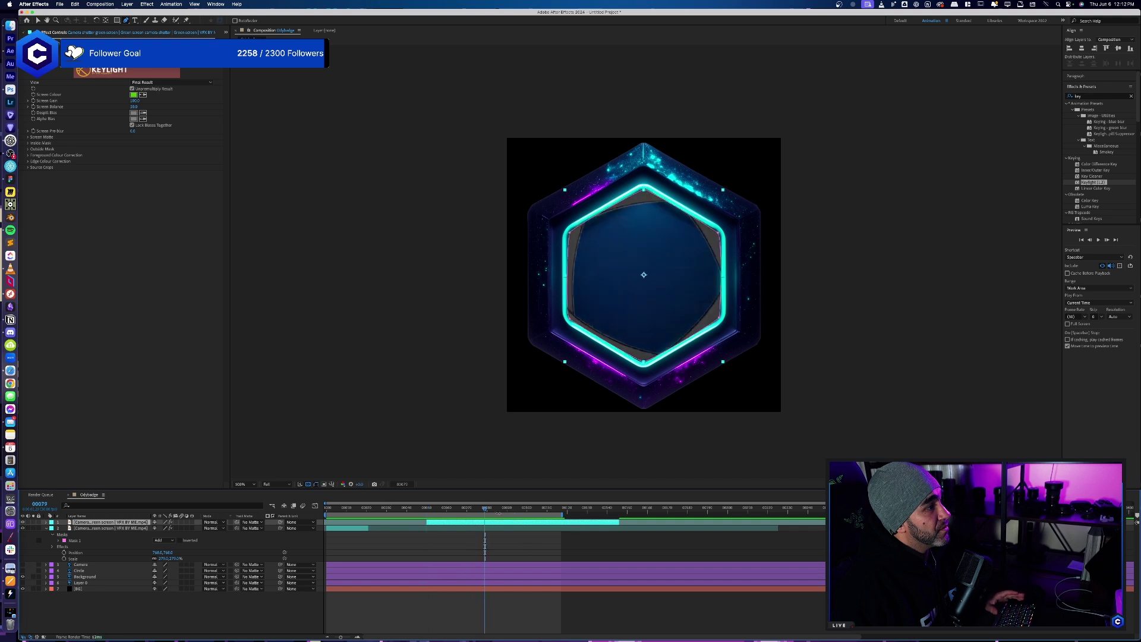
{"action": "left_click_drag", "start_coordinate": [488, 512], "coordinate": [436, 510]}
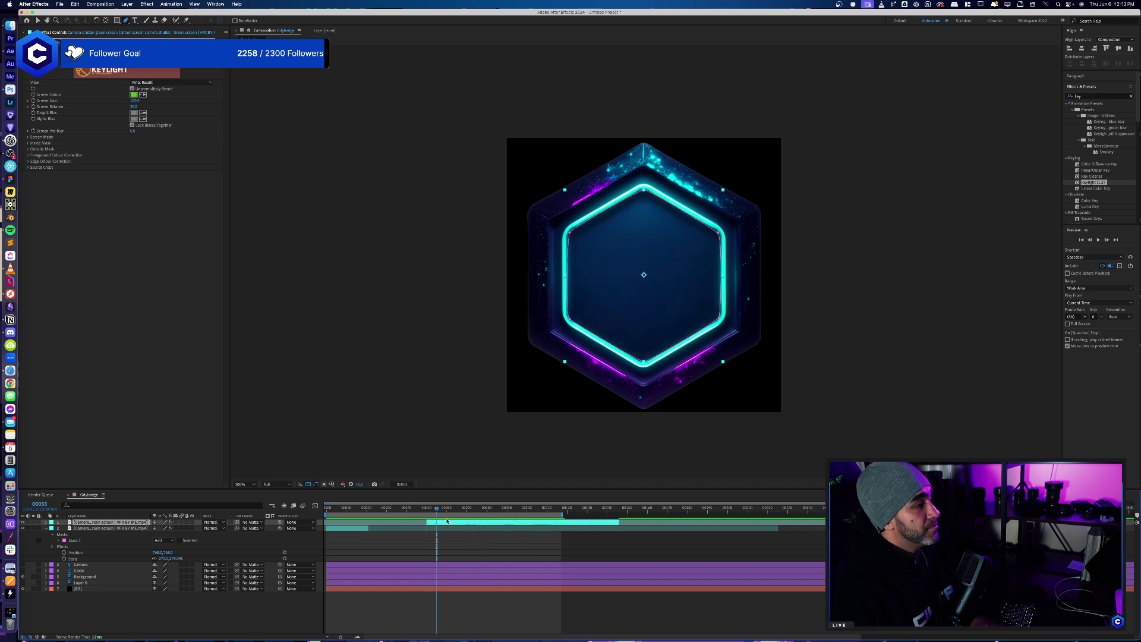
- Replace the split-off remainder with a duplicate of the short shutter clip starting at about frame 50, and play it back from frame 0
{"action": "key", "text": "Delete"}
{"action": "left_click", "coordinate": [362, 521]}
{"action": "key", "text": "ctrl+d"}
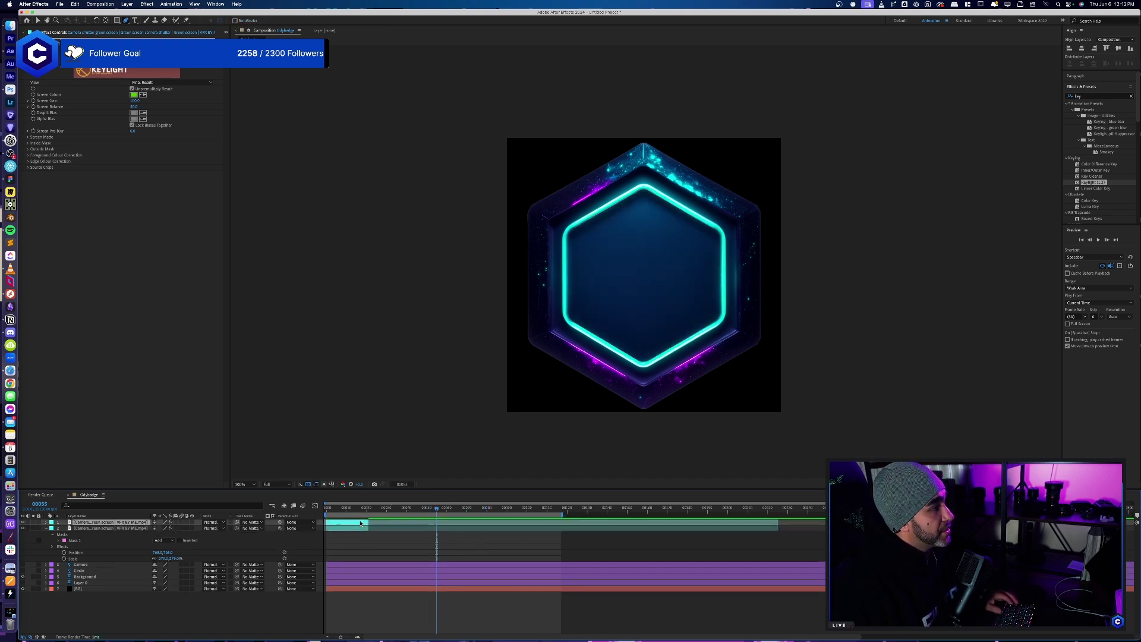
{"action": "left_click_drag", "start_coordinate": [362, 521], "coordinate": [438, 523]}
{"action": "left_click", "coordinate": [429, 509]}
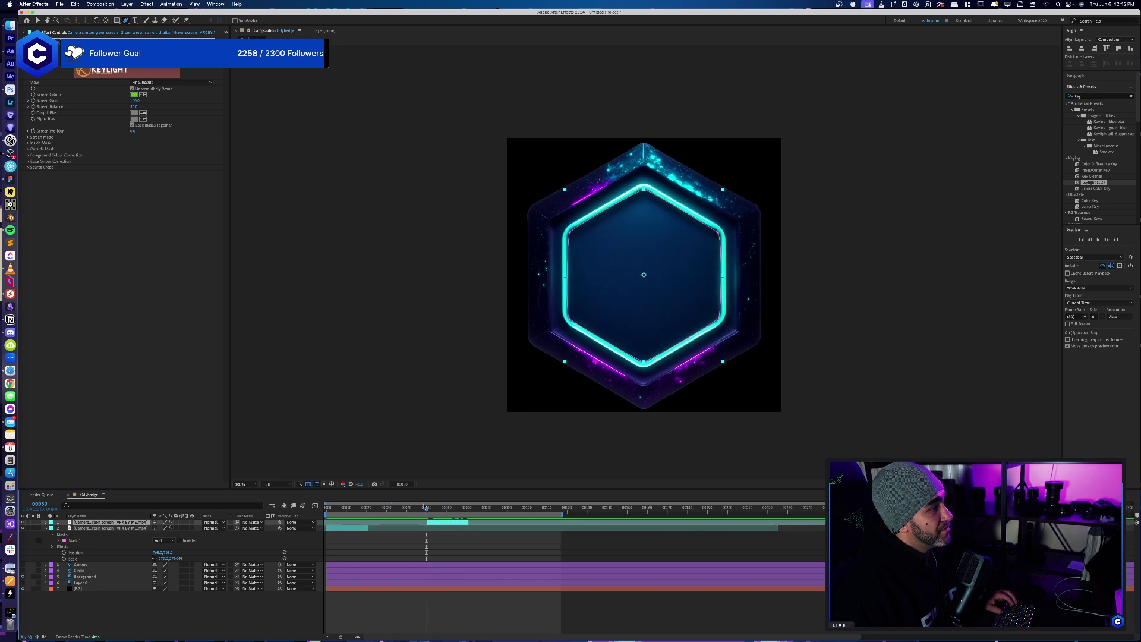
{"action": "key", "text": "Home"}
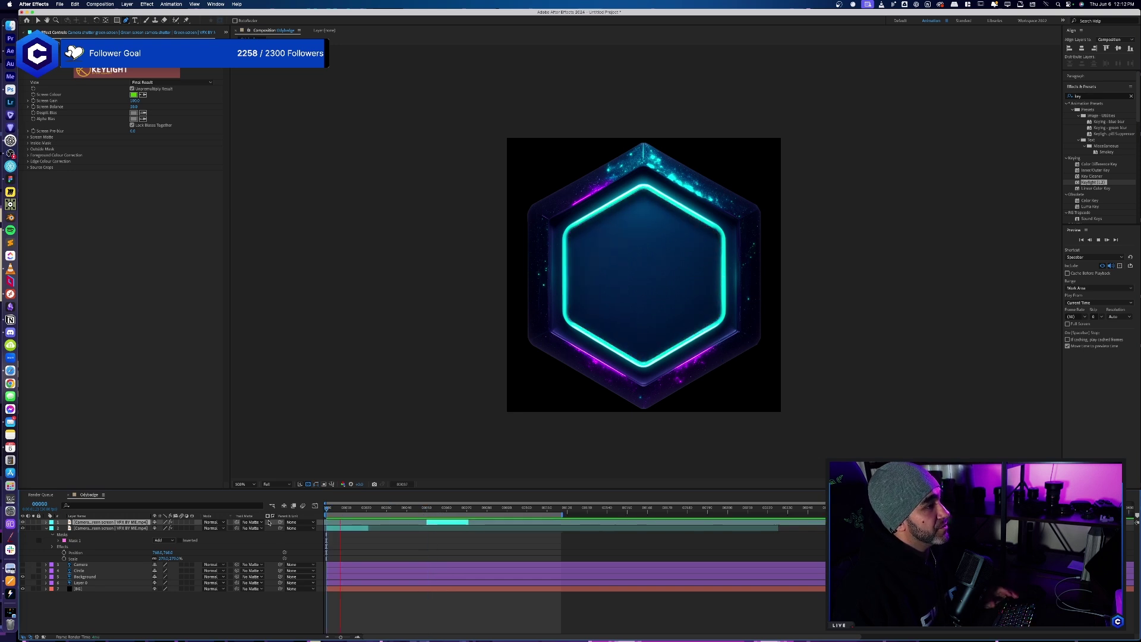
{"action": "key", "text": "space"}
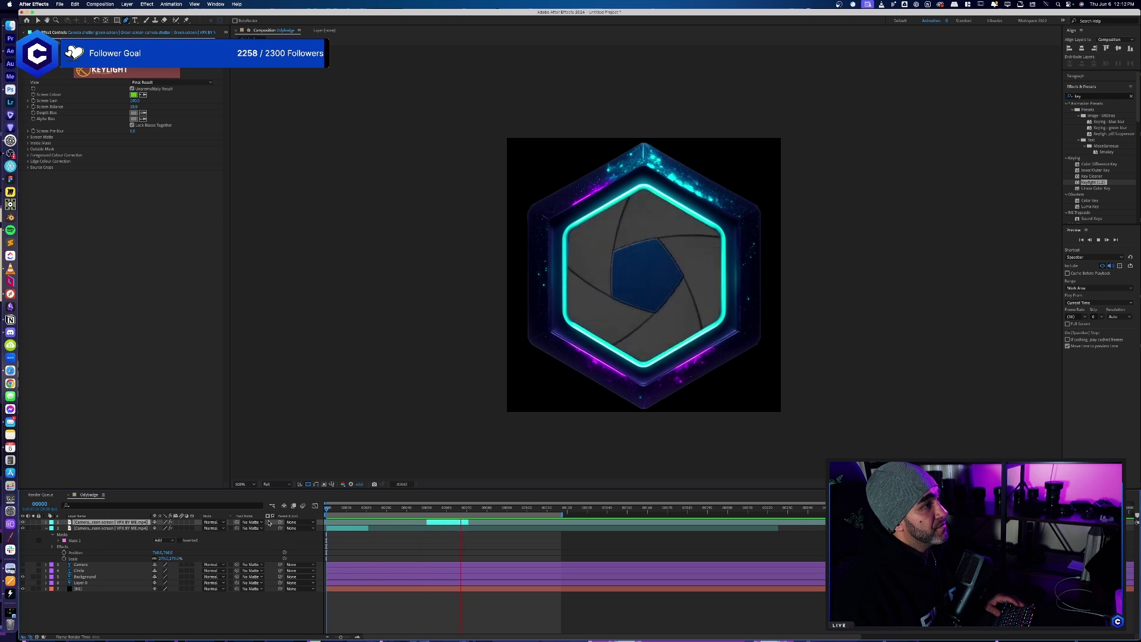
{"action": "key", "text": "space"}
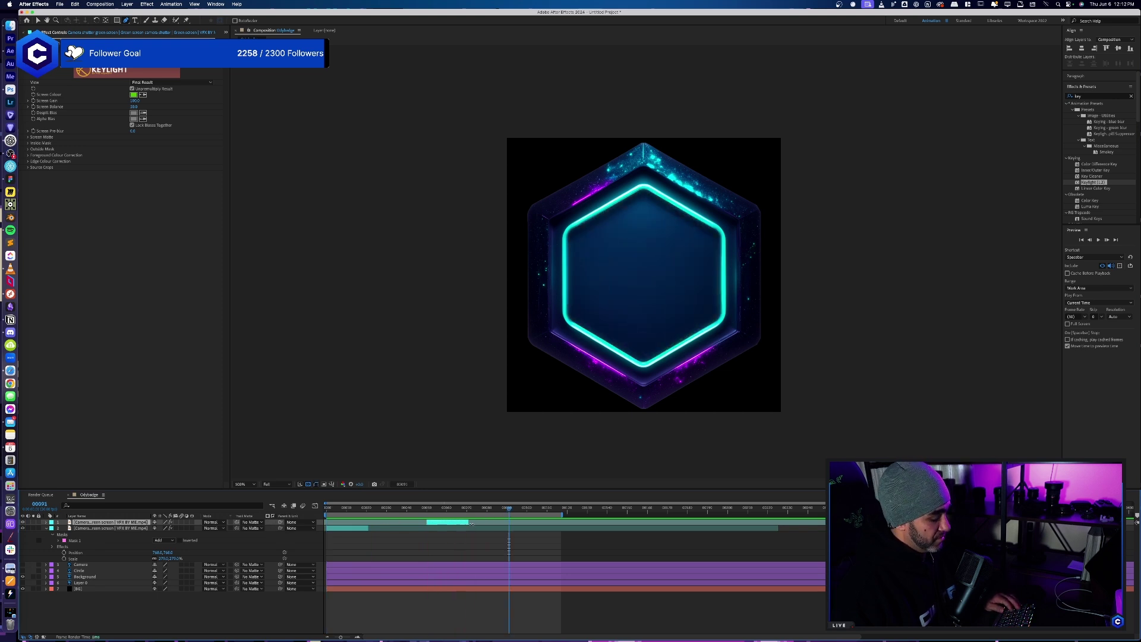
- Duplicate the second shutter clip, place the copy so it starts at about frame 96, and play back from frame 0
{"action": "key", "text": "super+d"}
{"action": "left_click_drag", "start_coordinate": [454, 522], "coordinate": [310, 512]}
{"action": "key", "text": "Home"}
{"action": "key", "text": "space"}
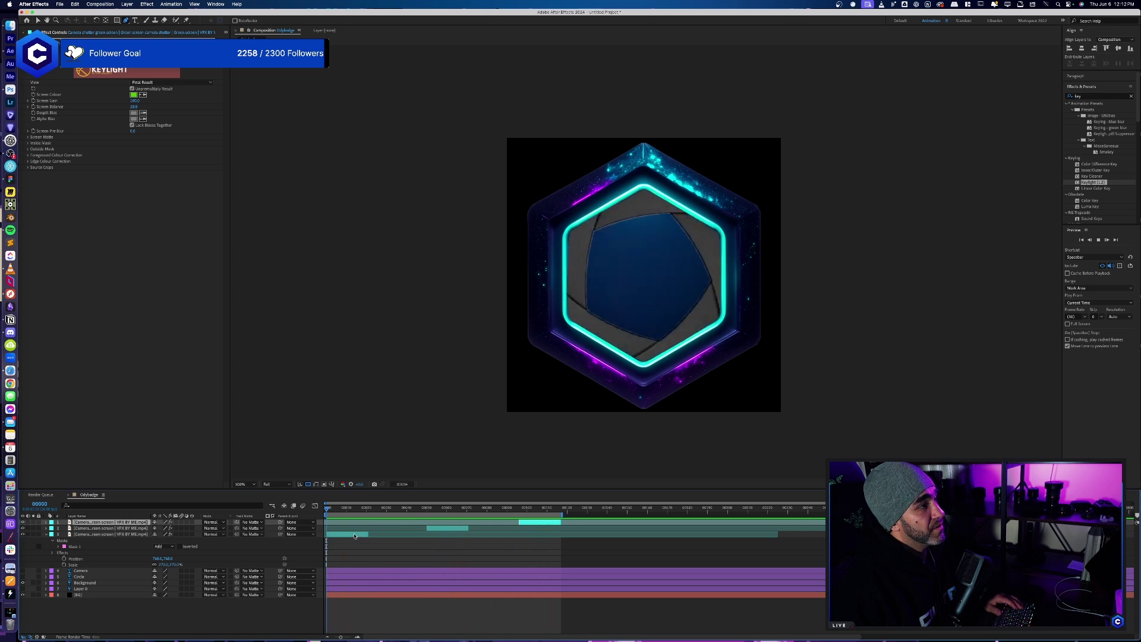
{"action": "key", "text": "space"}
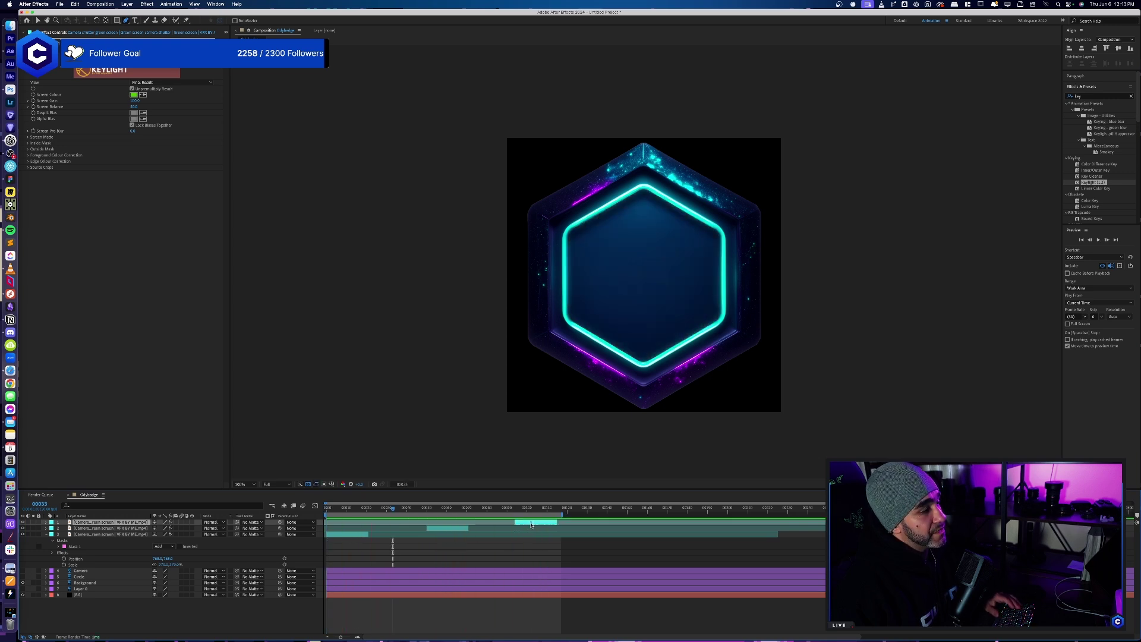
- Extend the end of the work area to about frame 130 and play back the sequence
{"action": "left_click_drag", "start_coordinate": [531, 524], "coordinate": [584, 515]}
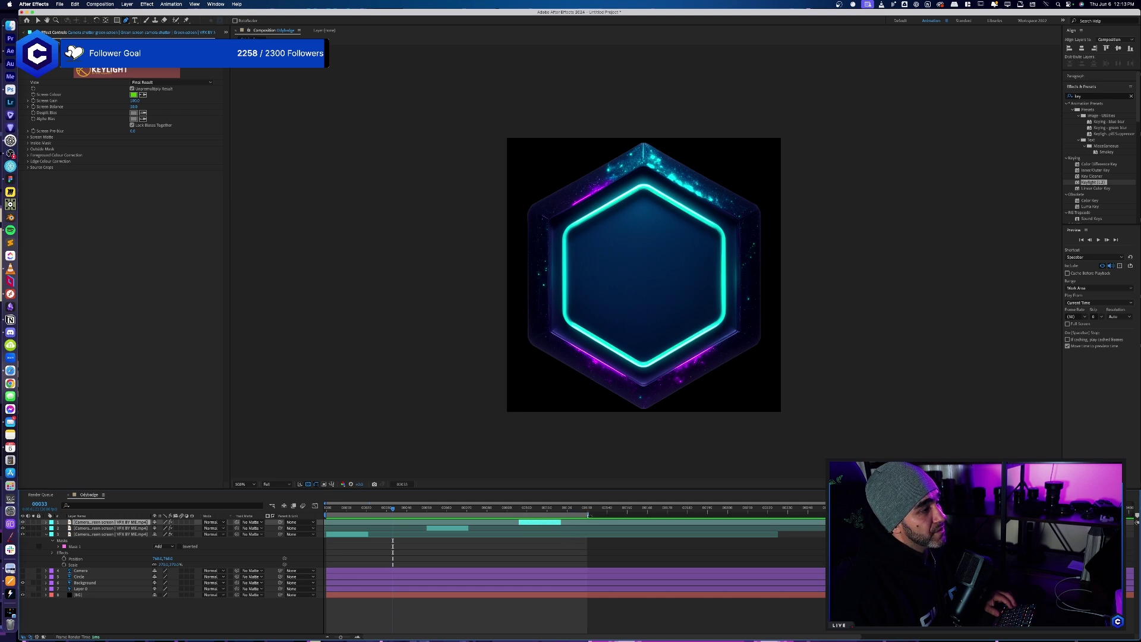
{"action": "key", "text": "space"}
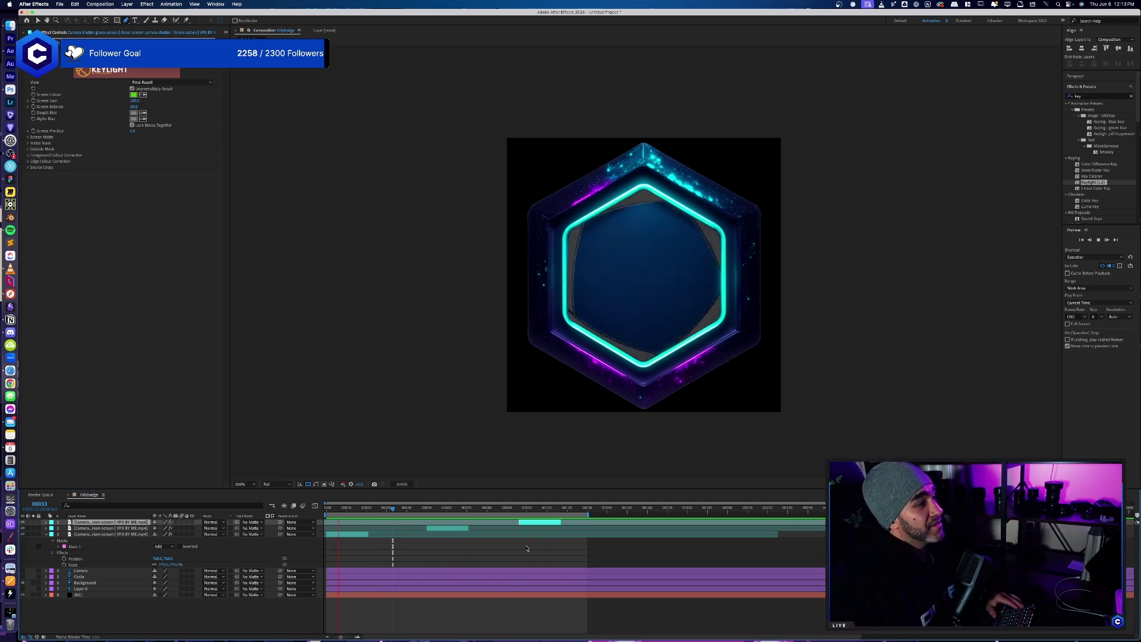
{"action": "key", "text": "space"}
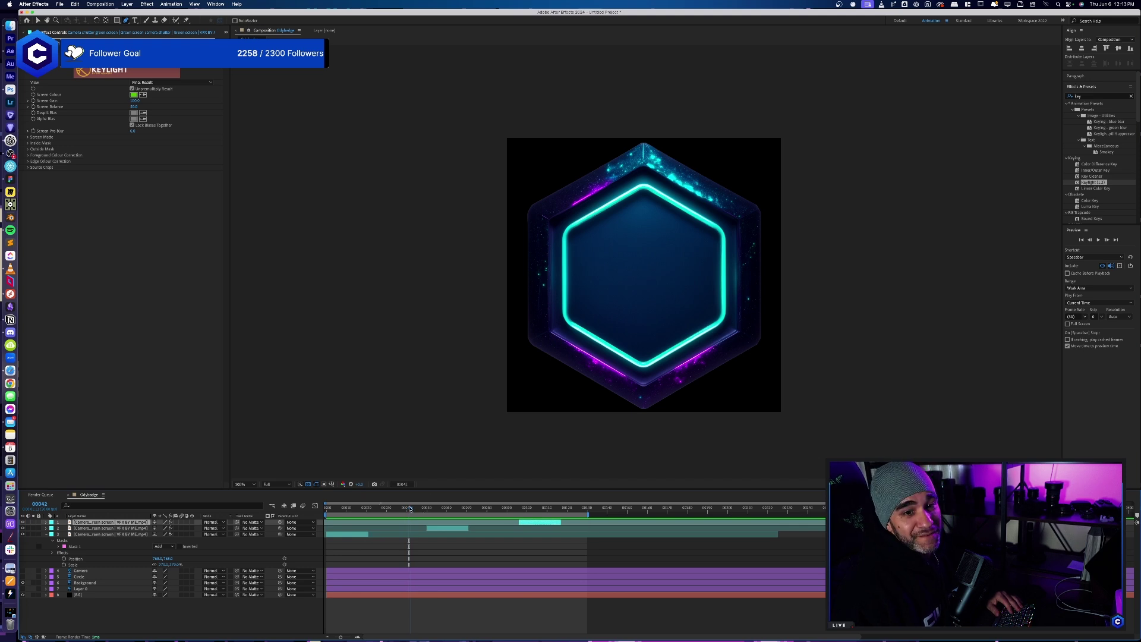
- Review the timing of the three shutter clips by scrubbing and replaying the work area from frame 0 to its end
{"action": "left_click", "coordinate": [446, 513]}
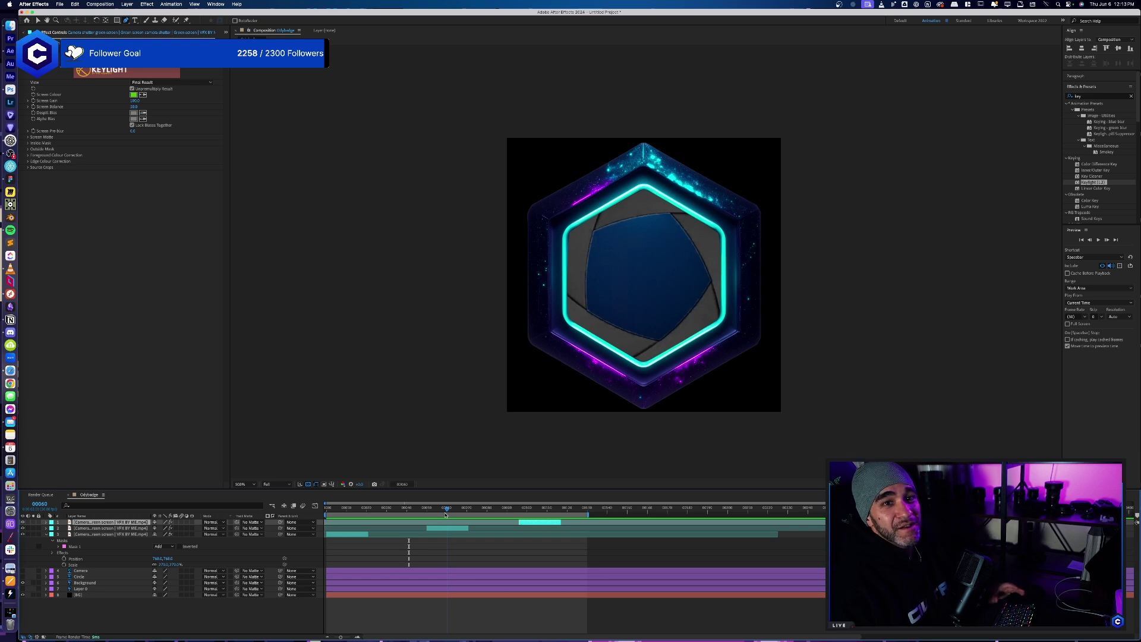
{"action": "left_click", "coordinate": [327, 510]}
{"action": "mouse_move", "coordinate": [327, 537]}
{"action": "left_mouse_down"}
{"action": "mouse_move", "coordinate": [564, 538]}
{"action": "mouse_move", "coordinate": [327, 539]}
{"action": "left_mouse_up"}
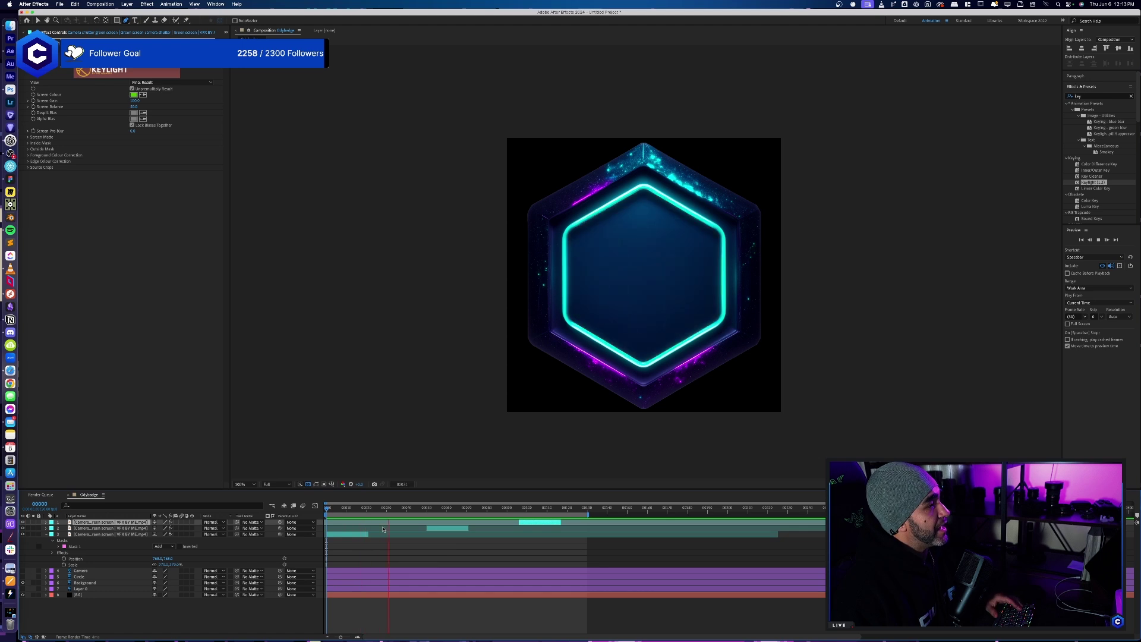
{"action": "key", "text": "space"}
{"action": "left_click_drag", "start_coordinate": [393, 510], "coordinate": [585, 510]}
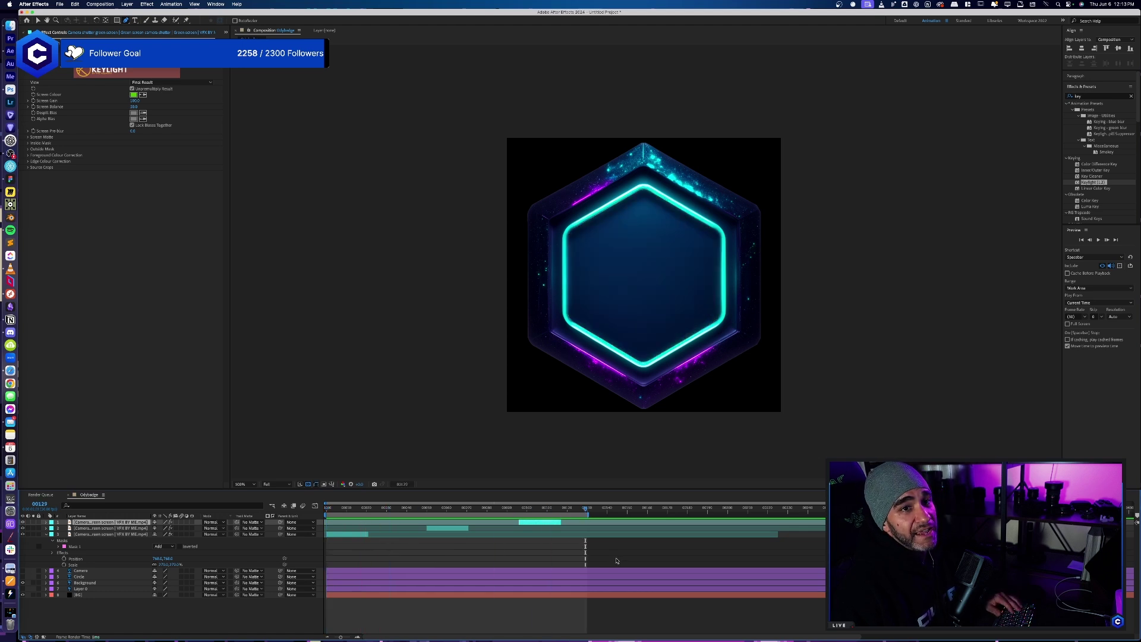
{"action": "key", "text": "space"}
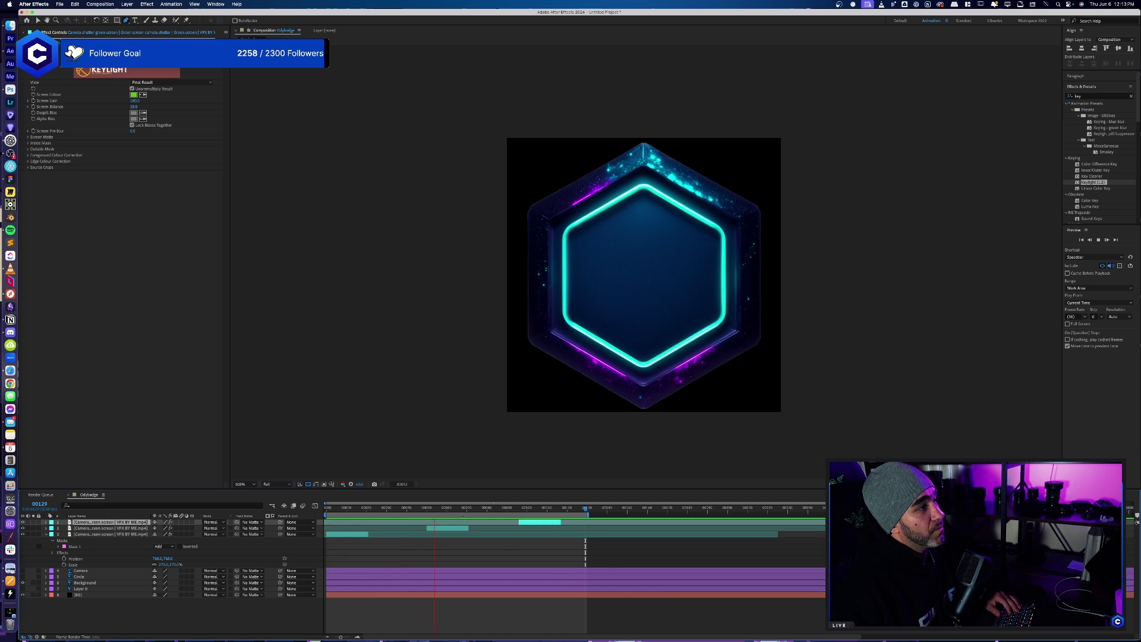
{"action": "key", "text": "space"}
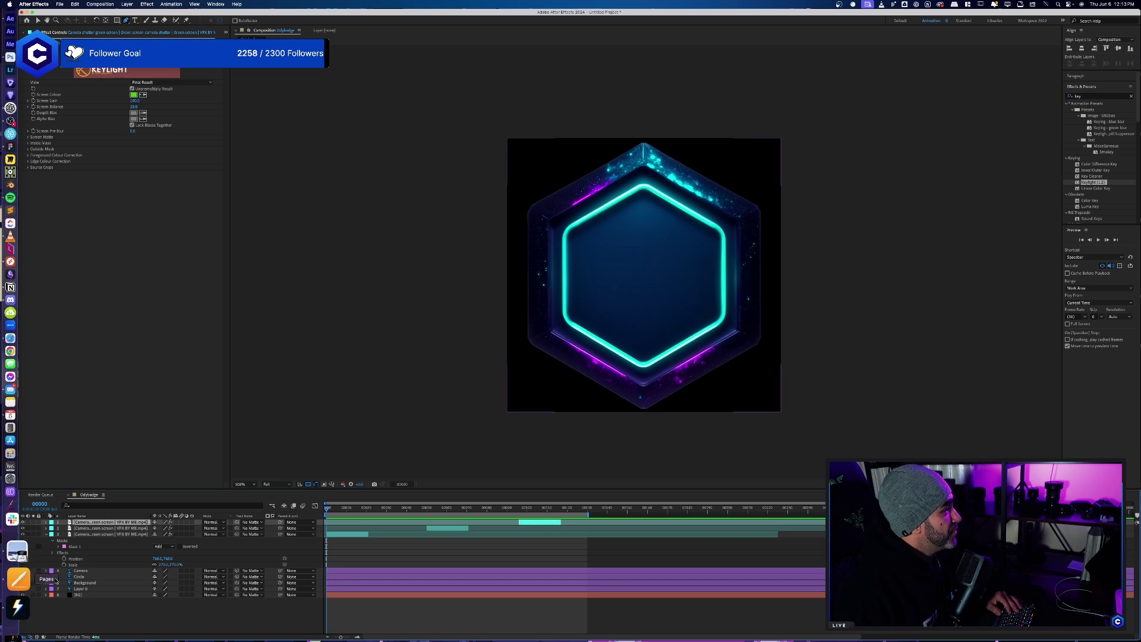
- Pre-compose the three shutter clip layers into a composition named Shutter, moving all attributes into it
{"action": "left_click", "coordinate": [101, 534], "text": "shift"}
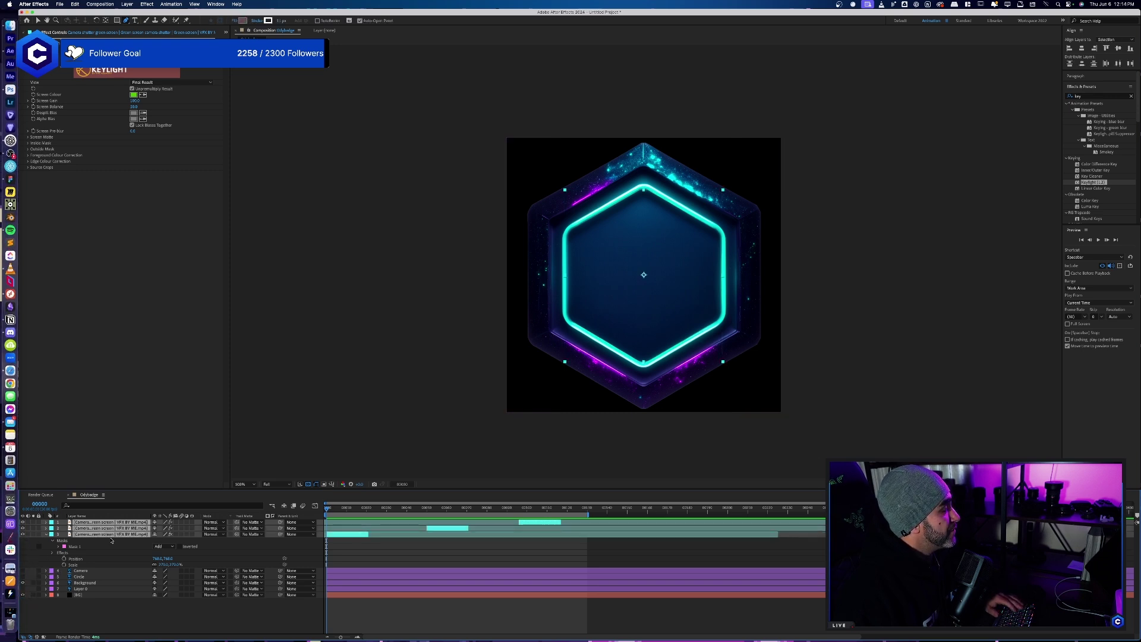
{"action": "right_click", "coordinate": [108, 533]}
{"action": "left_click", "coordinate": [161, 591]}
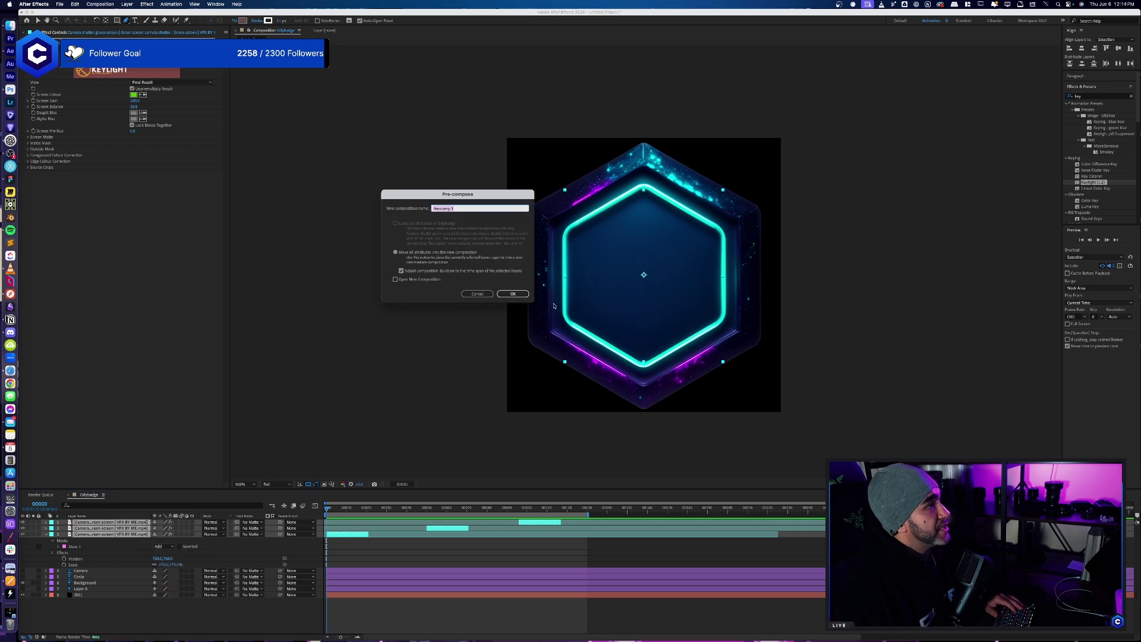
{"action": "type", "text": "Shutter"}
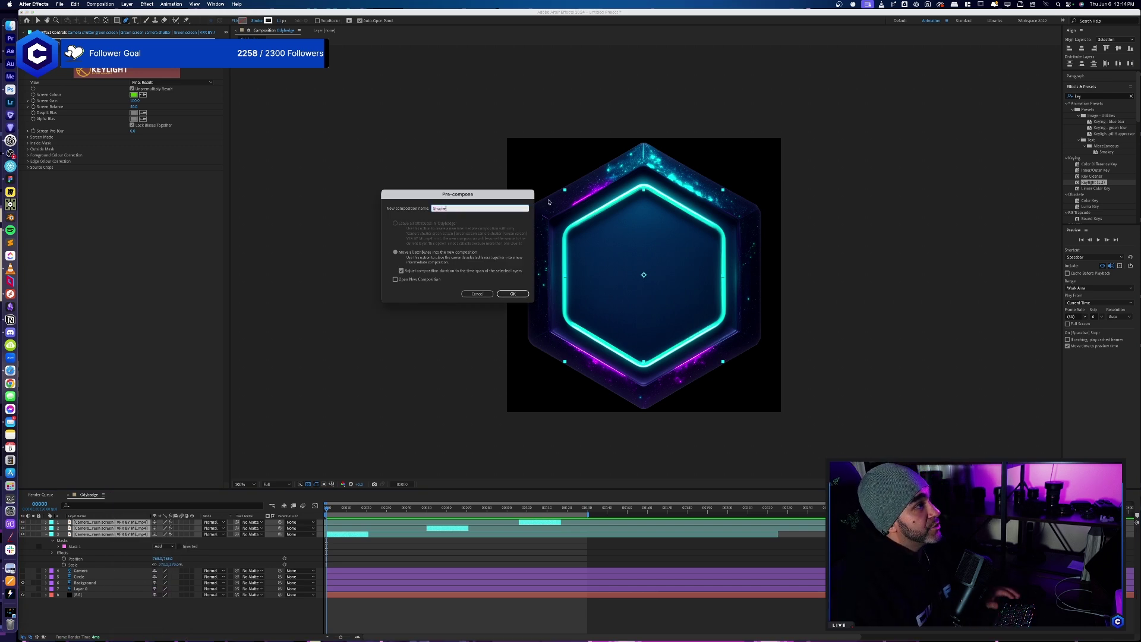
{"action": "left_click", "coordinate": [514, 293]}
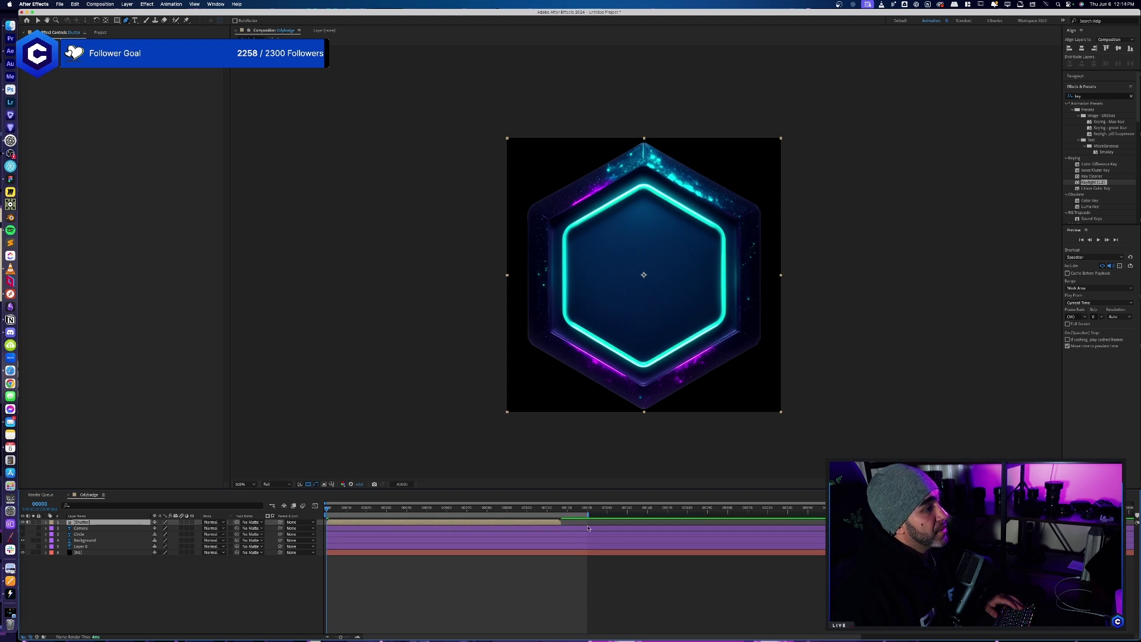
- Play back the Shutter pre-composition and stop on a partly closed shutter at about frame 18
{"action": "key", "text": "space"}
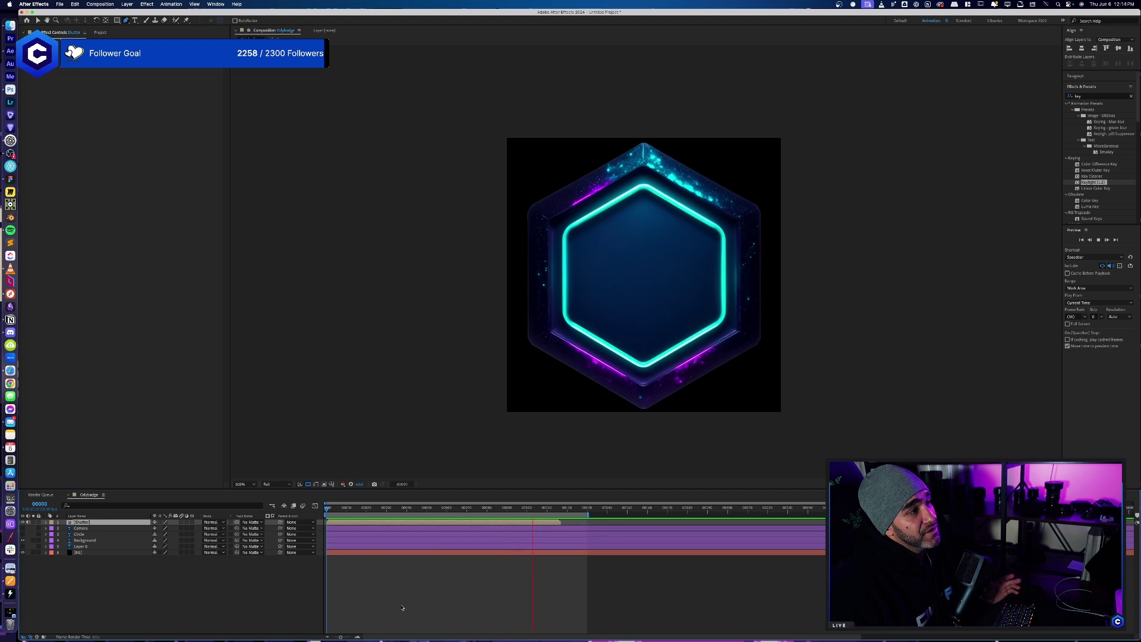
{"action": "left_click", "coordinate": [346, 509]}
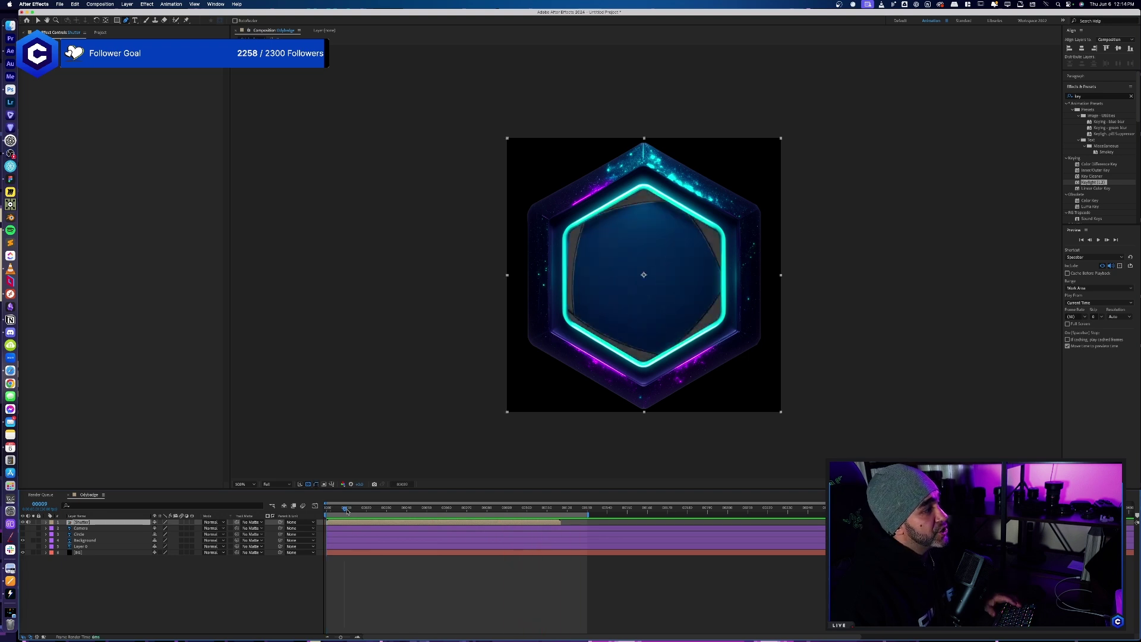
{"action": "left_click_drag", "start_coordinate": [347, 511], "coordinate": [364, 511]}
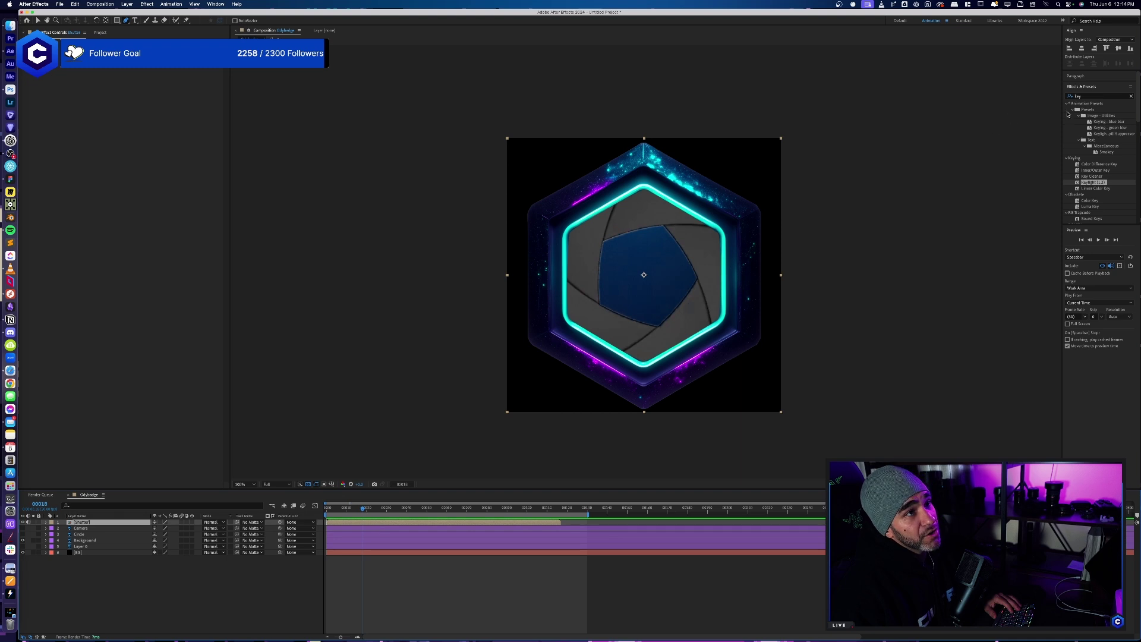
- Apply Curves to the Shutter layer, raise the curve's black point to maximum so the blades turn white, and play back the result
{"action": "left_click", "coordinate": [1087, 96]}
{"action": "type", "text": "currn"}
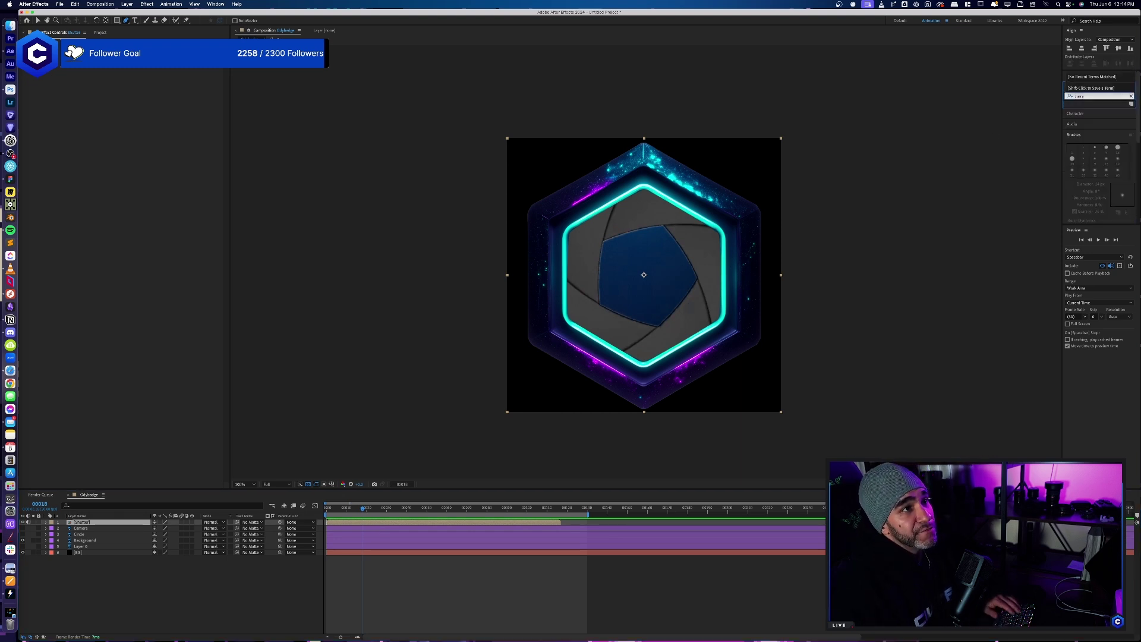
{"action": "key", "text": "BackSpace"}
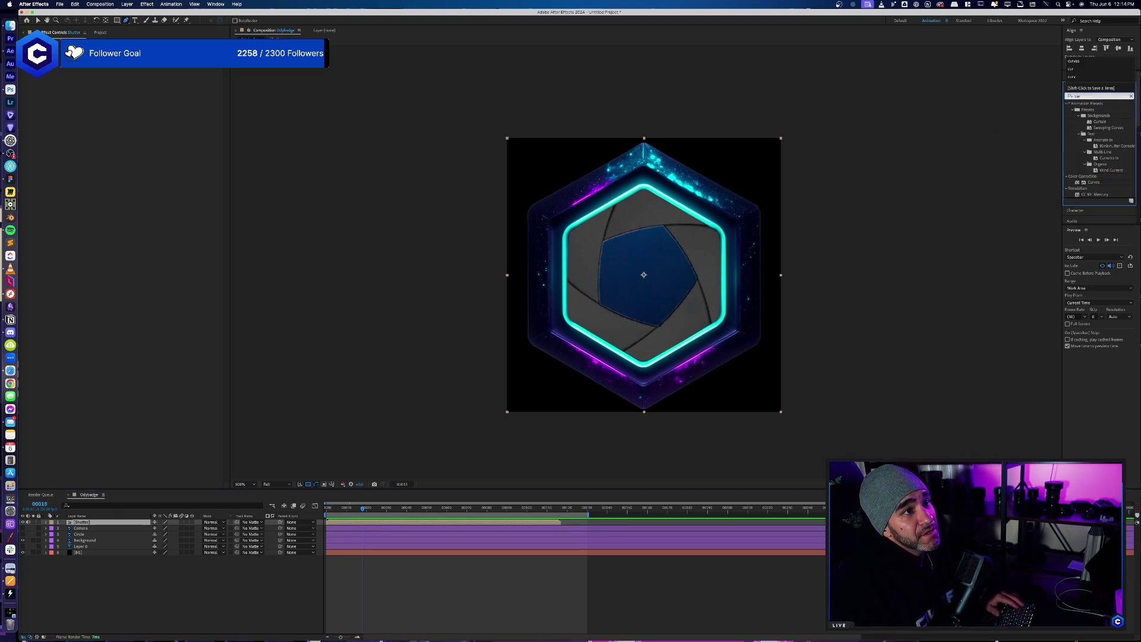
{"action": "left_click", "coordinate": [1096, 182]}
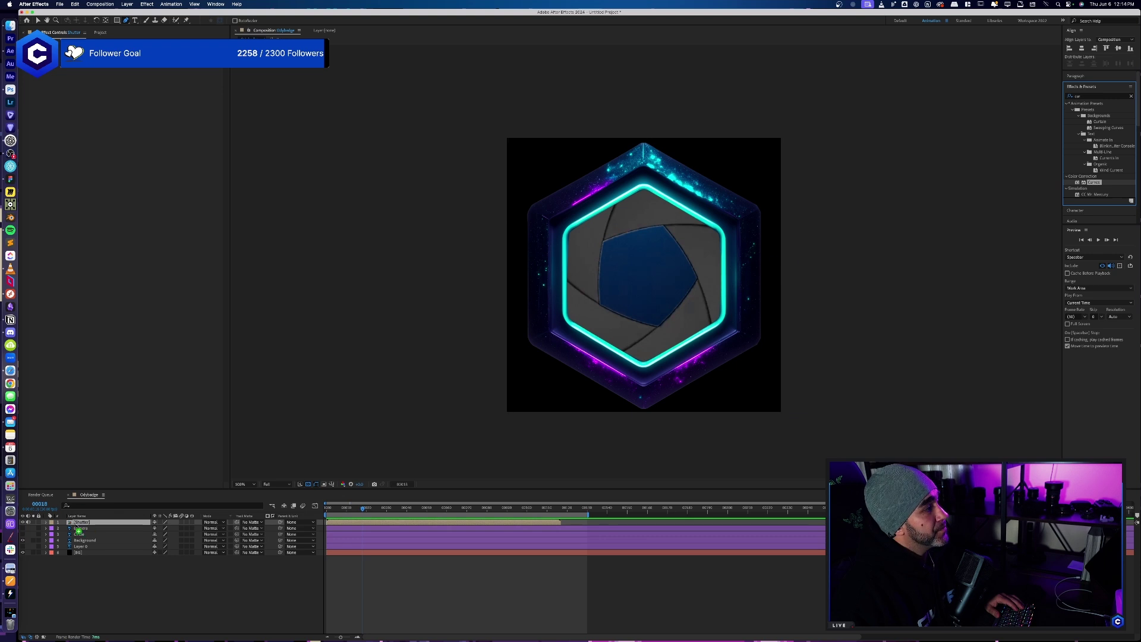
{"action": "left_click_drag", "start_coordinate": [75, 526], "coordinate": [76, 523]}
{"action": "left_click_drag", "start_coordinate": [36, 164], "coordinate": [3, 33]}
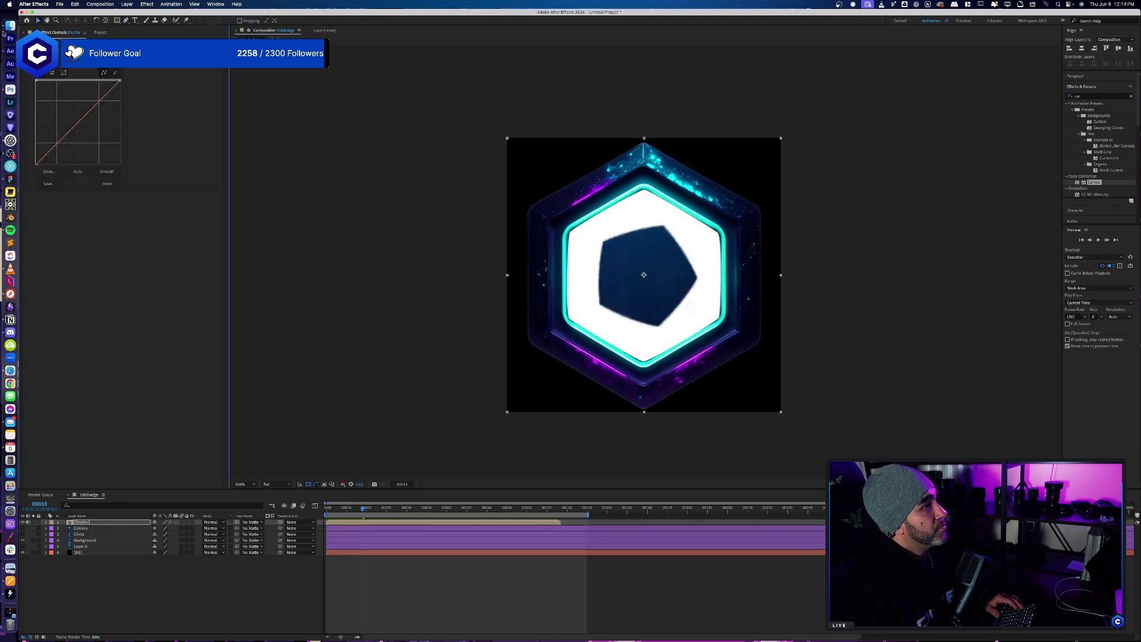
{"action": "key", "text": "space"}
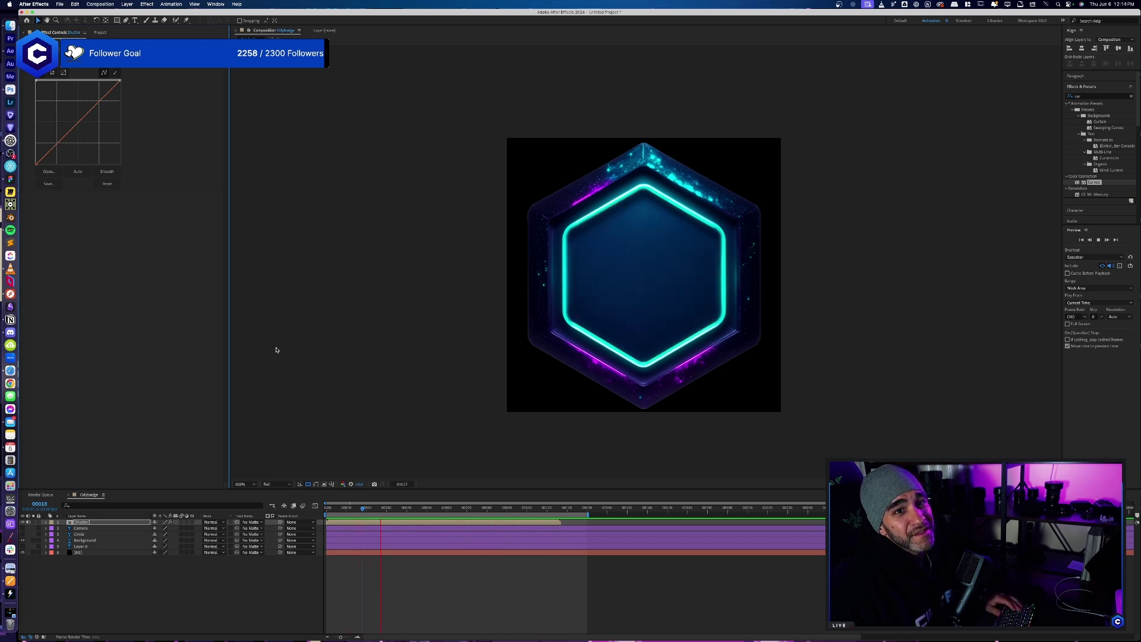
{"action": "key", "text": "space"}
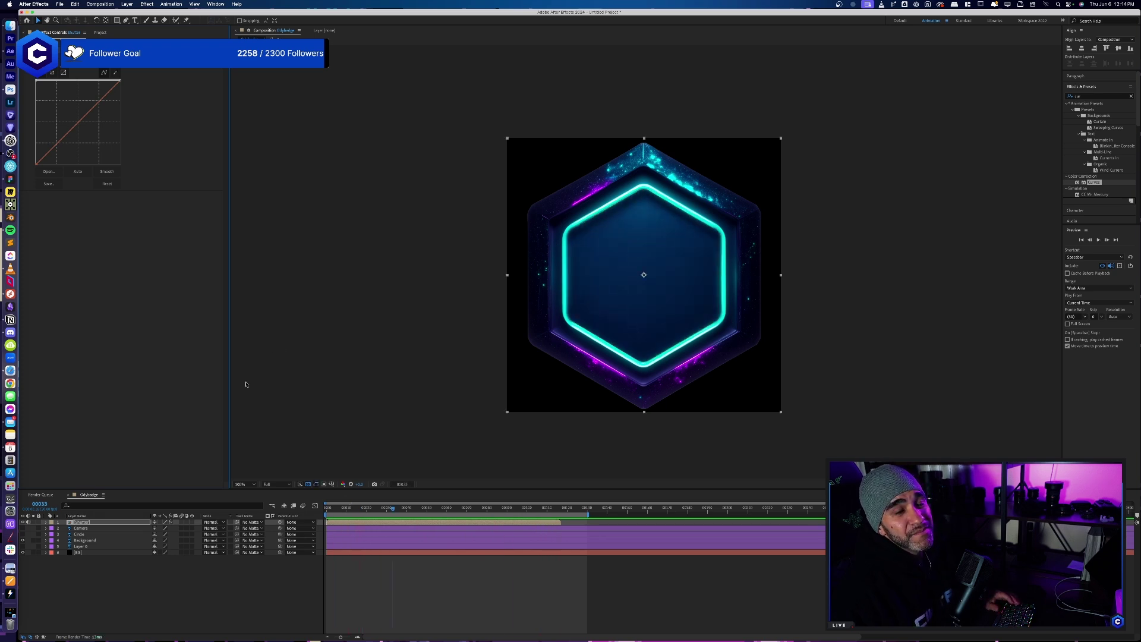
- Hide the badge artwork layers so only the white shutter plays over black, preview it and return to frame 0
{"action": "left_click", "coordinate": [23, 540]}
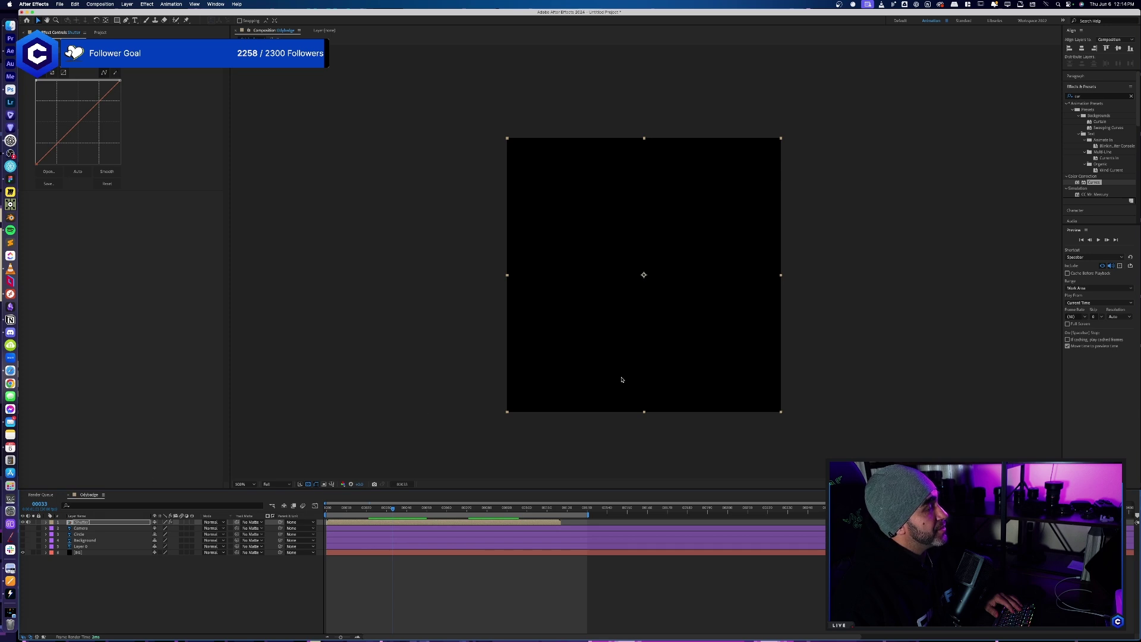
{"action": "key", "text": "space"}
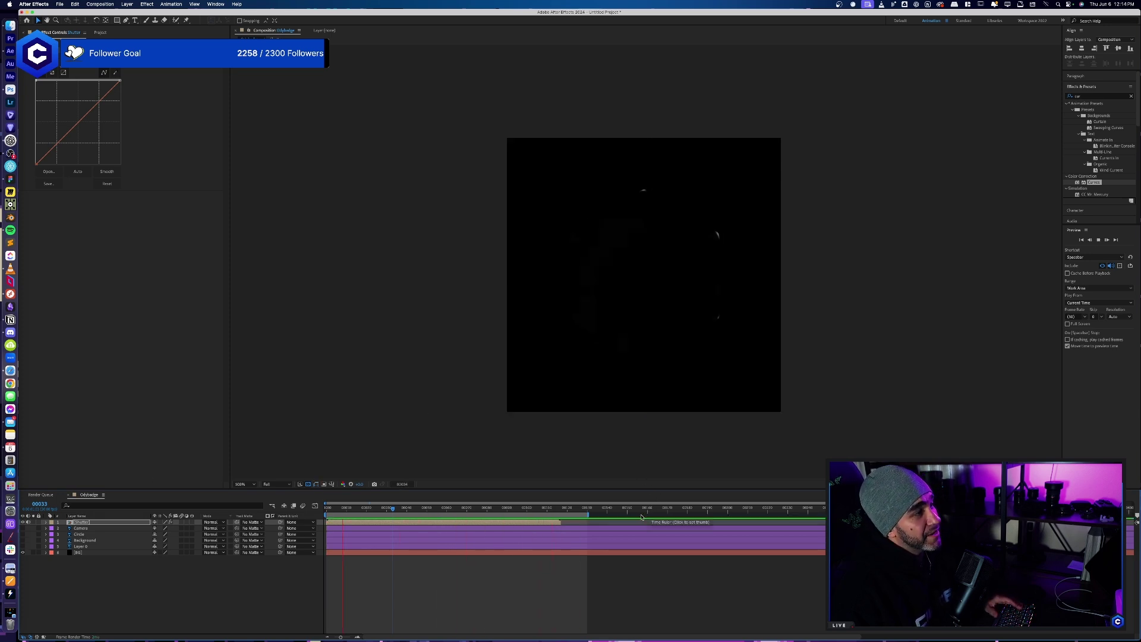
{"action": "key", "text": "space"}
{"action": "left_click", "coordinate": [330, 509]}
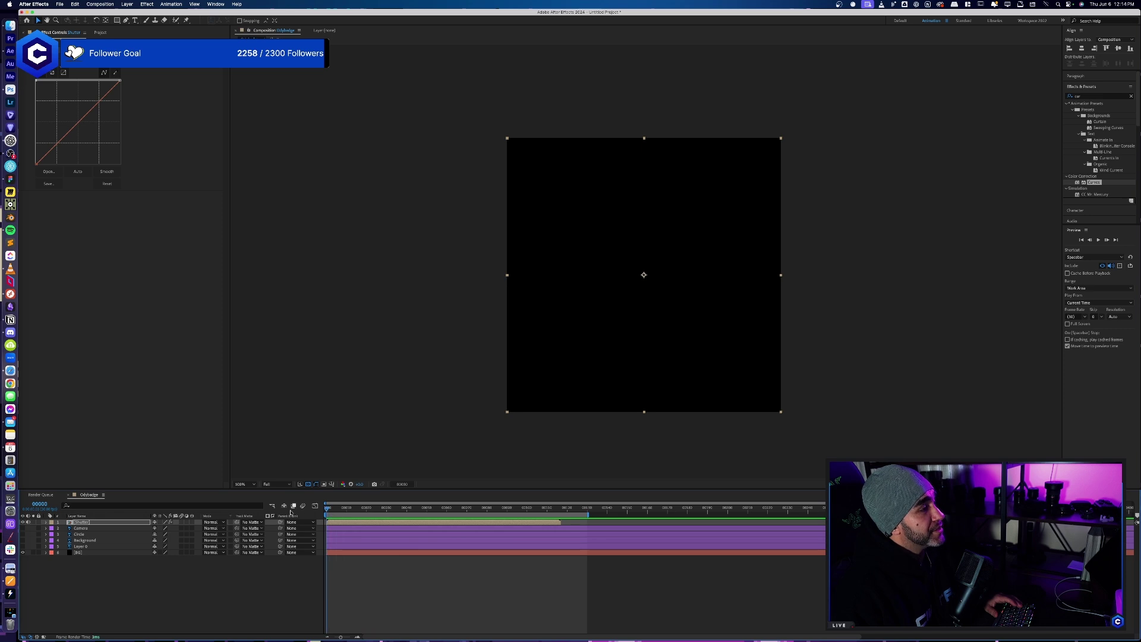
- Add the composition to the render queue and set its output module format to H.264
{"action": "left_click", "coordinate": [60, 3]}
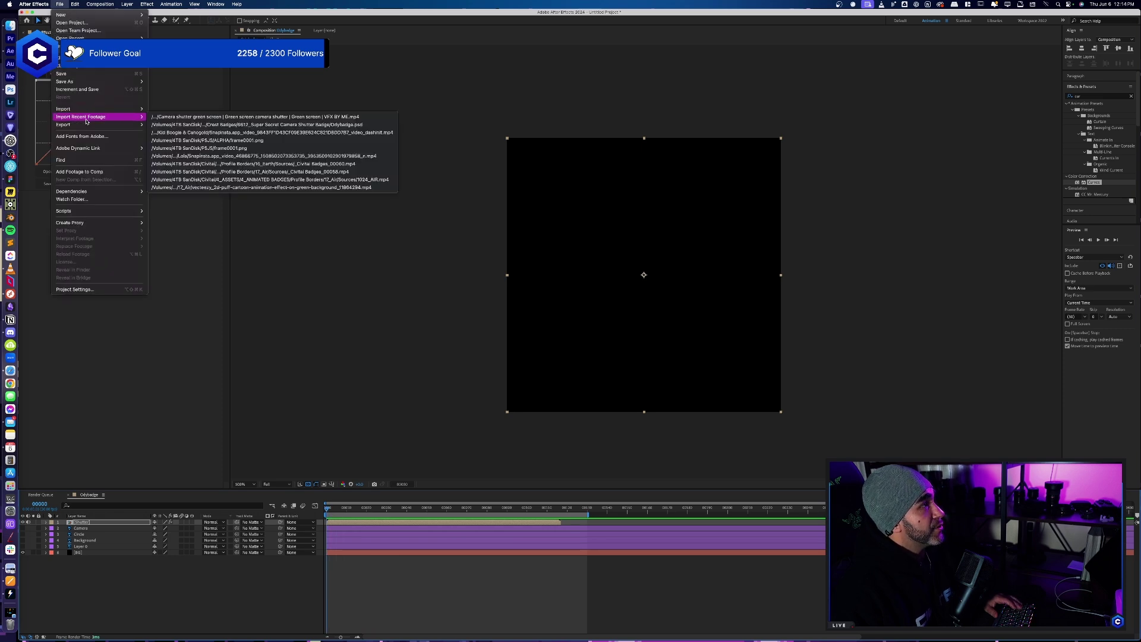
{"action": "mouse_move", "coordinate": [88, 126]}
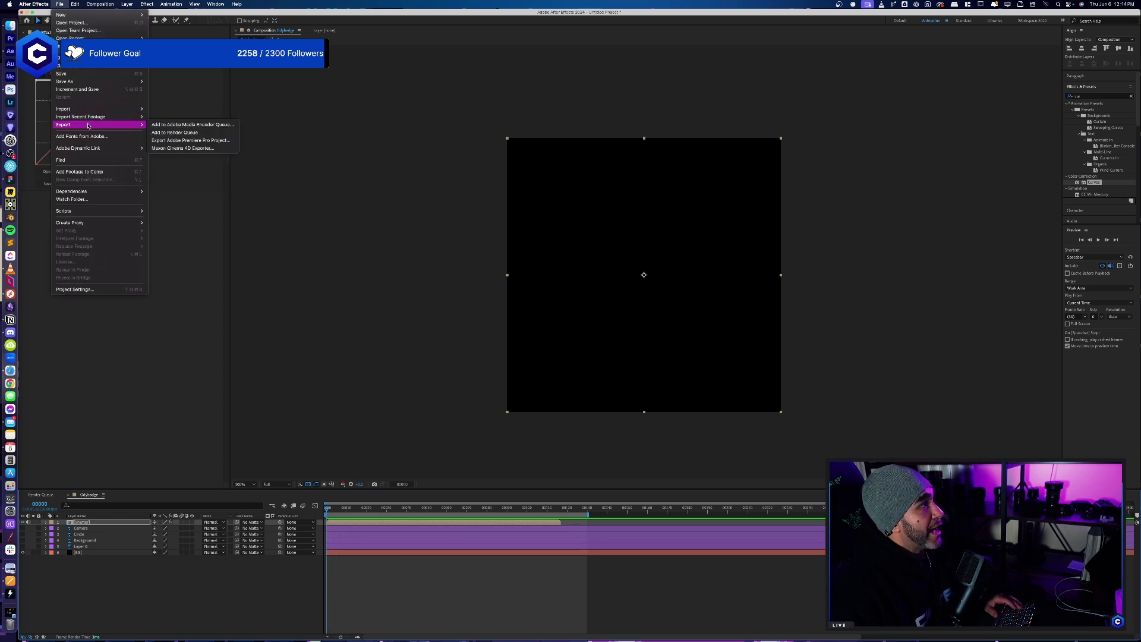
{"action": "left_click", "coordinate": [199, 134]}
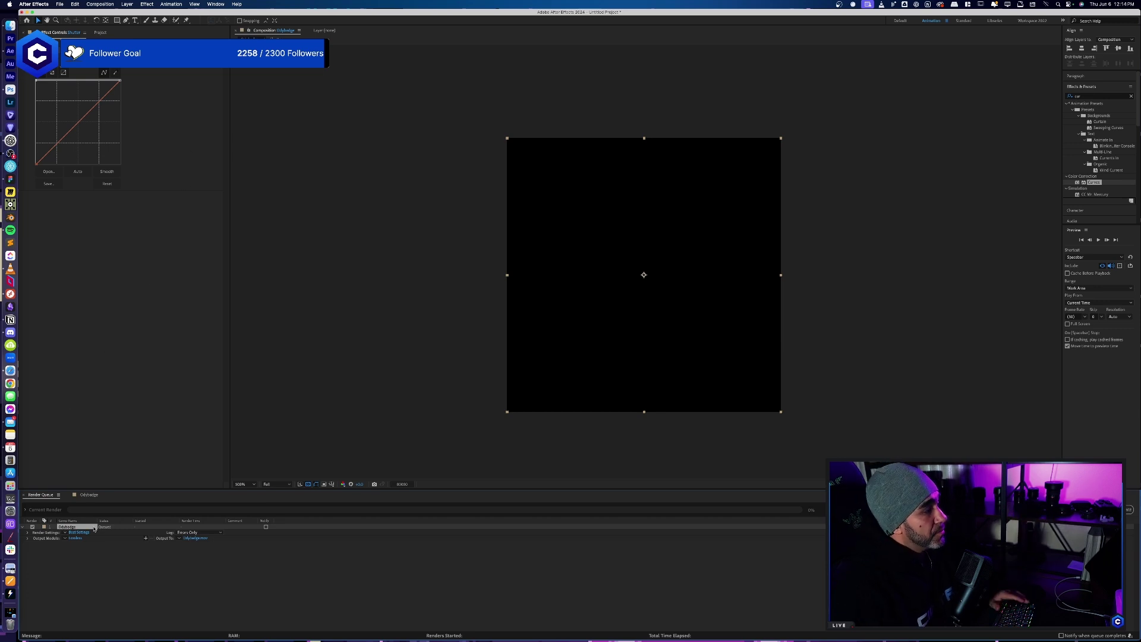
{"action": "left_click", "coordinate": [76, 538]}
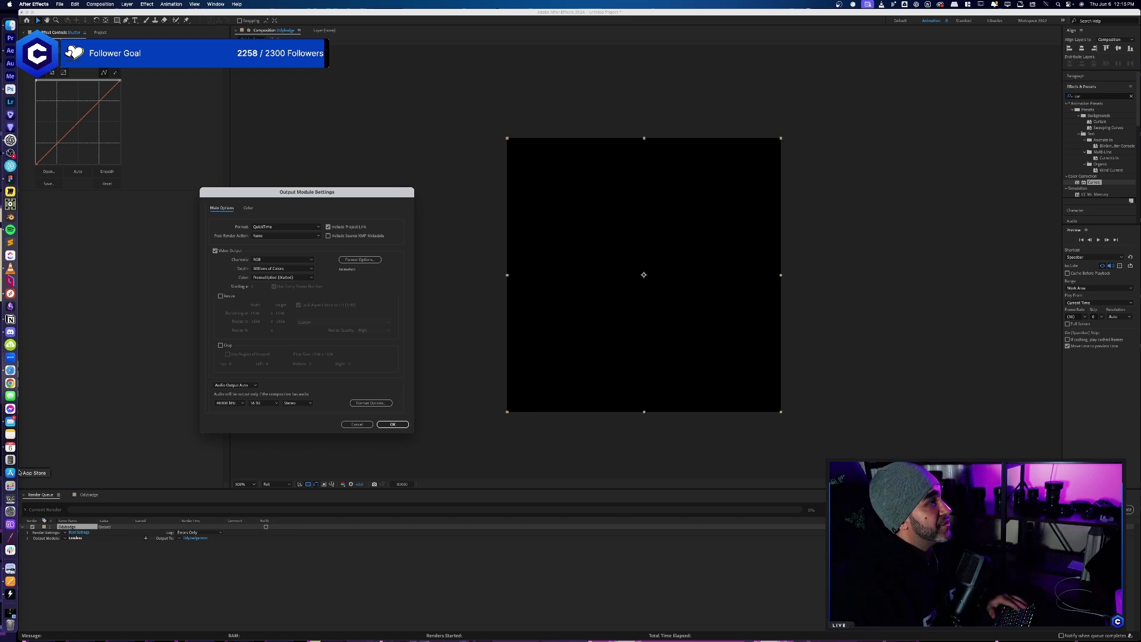
{"action": "left_click", "coordinate": [268, 227]}
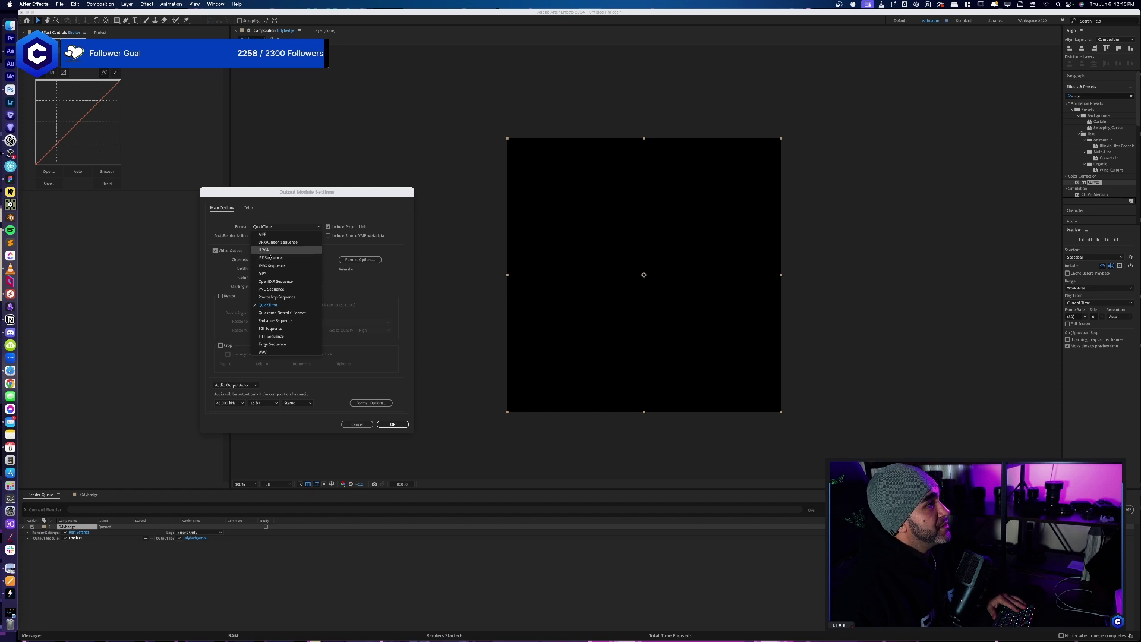
{"action": "left_click", "coordinate": [266, 249]}
{"action": "left_click", "coordinate": [393, 424]}
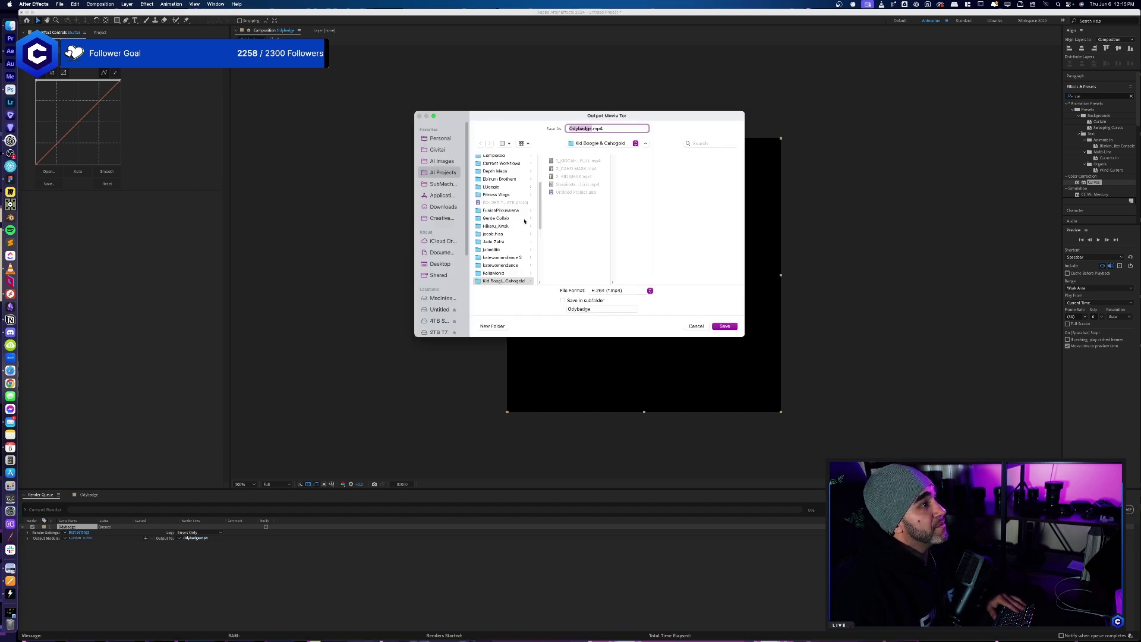
- Choose the Super Secret Camera Shutter Badge folder inside Civitai's 4_ASSETS, 4_ANIMATED BADGES, Crest Badges as the render destination
{"action": "left_click", "coordinate": [439, 150]}
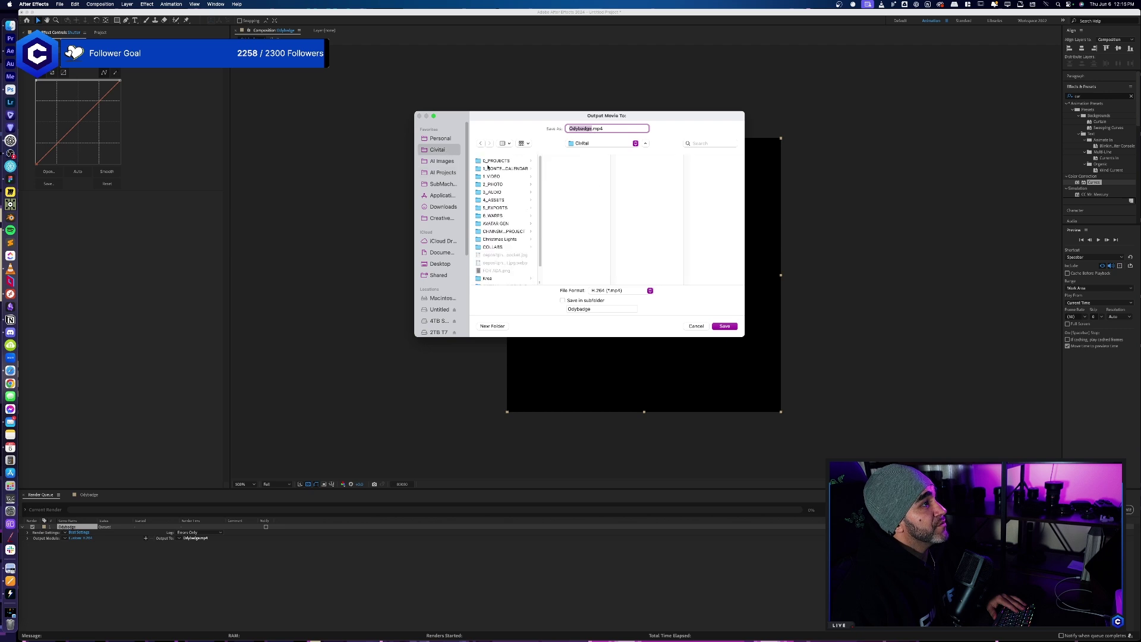
{"action": "left_click", "coordinate": [495, 200]}
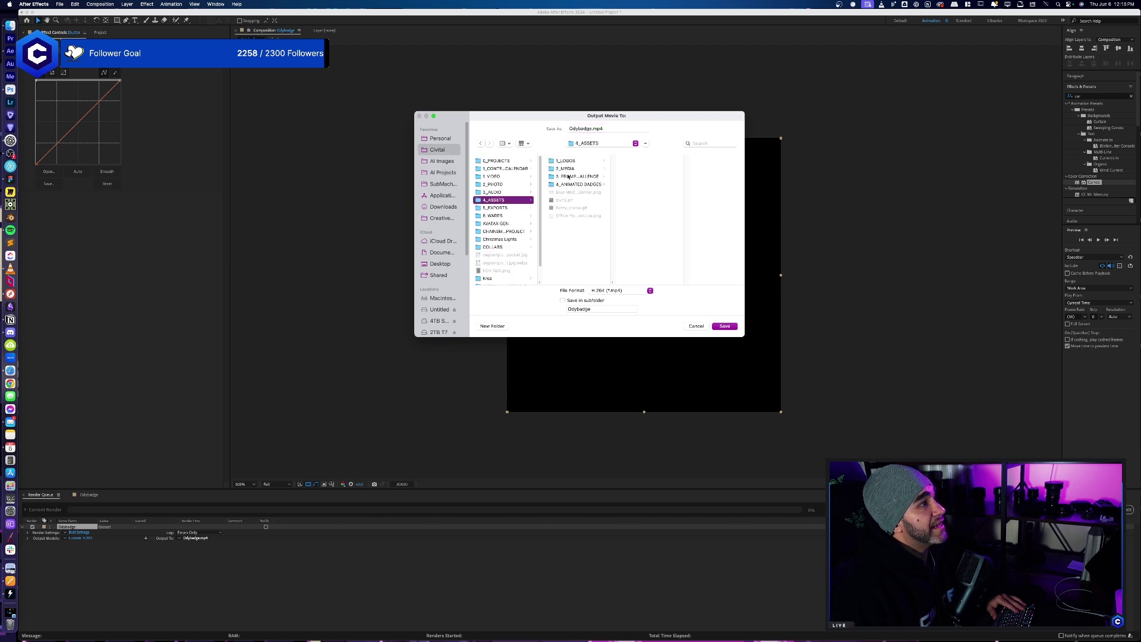
{"action": "left_click", "coordinate": [578, 185]}
{"action": "left_click", "coordinate": [652, 162]}
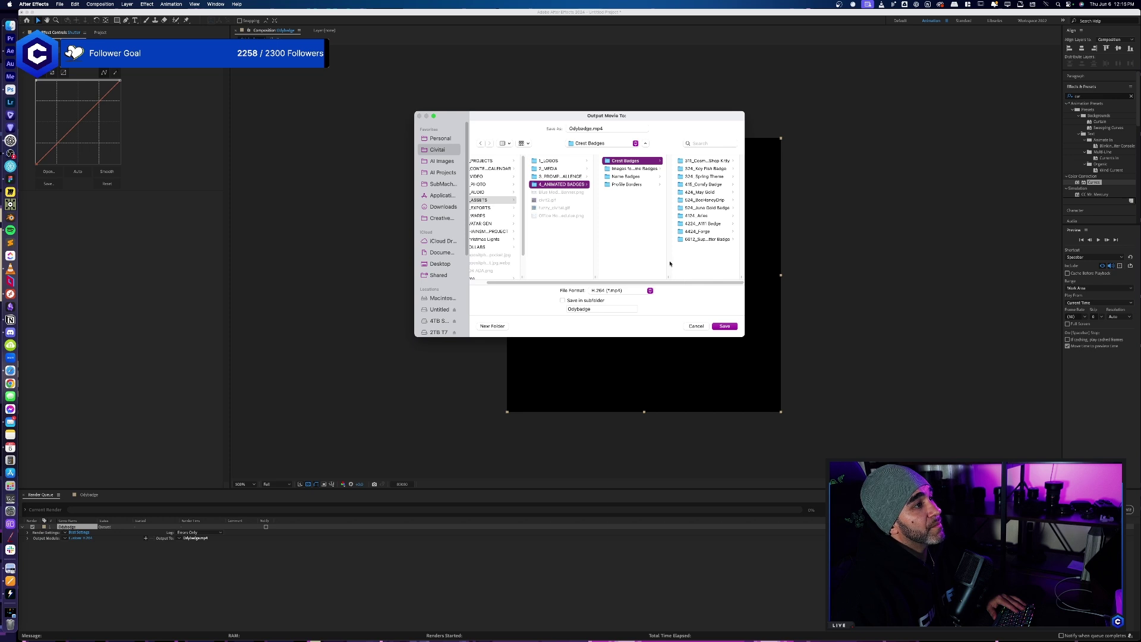
{"action": "double_click", "coordinate": [741, 277]}
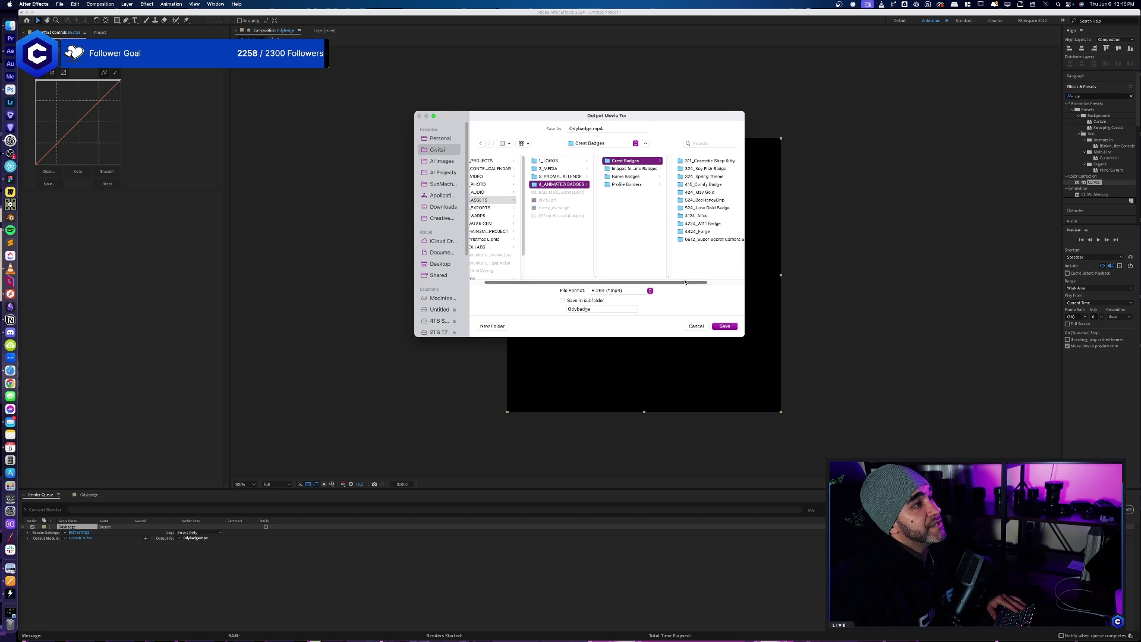
{"action": "scroll", "coordinate": [690, 286], "scroll_direction": "right", "scroll_amount": 3}
{"action": "left_click", "coordinate": [683, 239]}
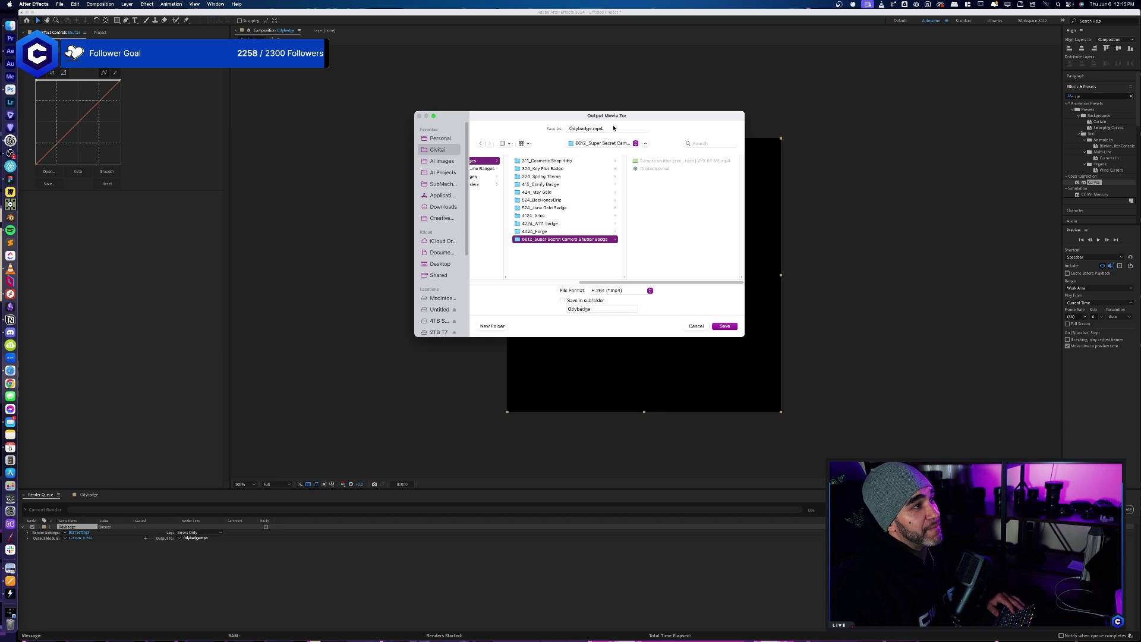
- Name the output file 1_SHUTTER ALPHA.mp4 and render the queued composition
{"action": "double_click", "coordinate": [590, 128]}
{"action": "left_click", "coordinate": [592, 129]}
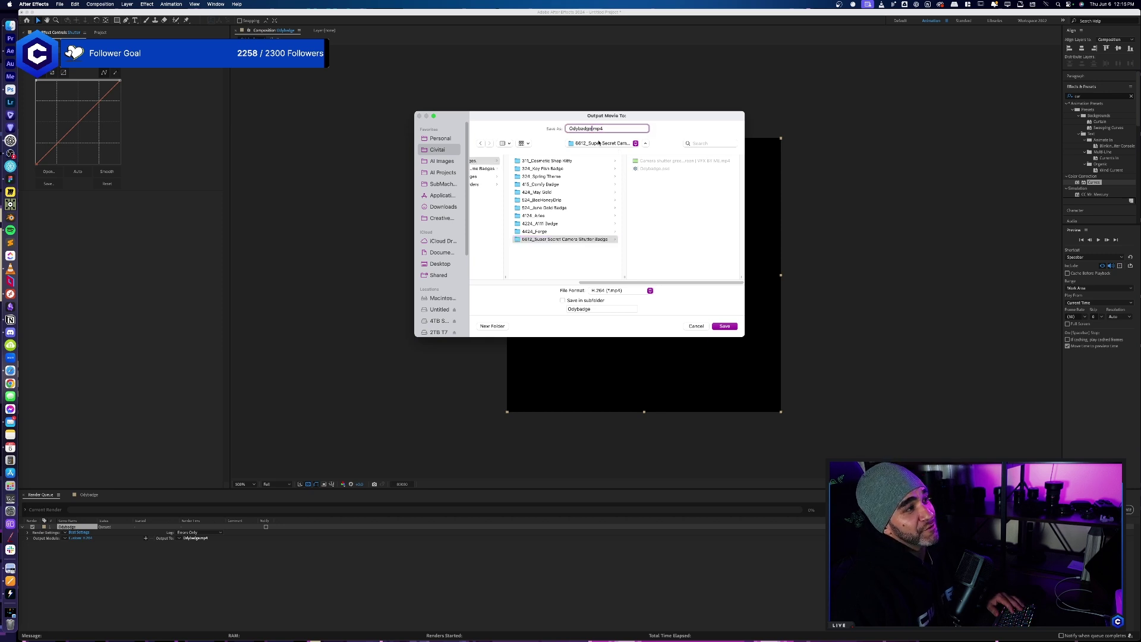
{"action": "key", "text": "BackSpace"}
{"action": "key", "text": "BackSpace"}
{"action": "key", "text": "BackSpace"}
{"action": "key", "text": "BackSpace"}
{"action": "key", "text": "BackSpace"}
{"action": "key", "text": "BackSpace"}
{"action": "key", "text": "BackSpace"}
{"action": "key", "text": "BackSpace"}
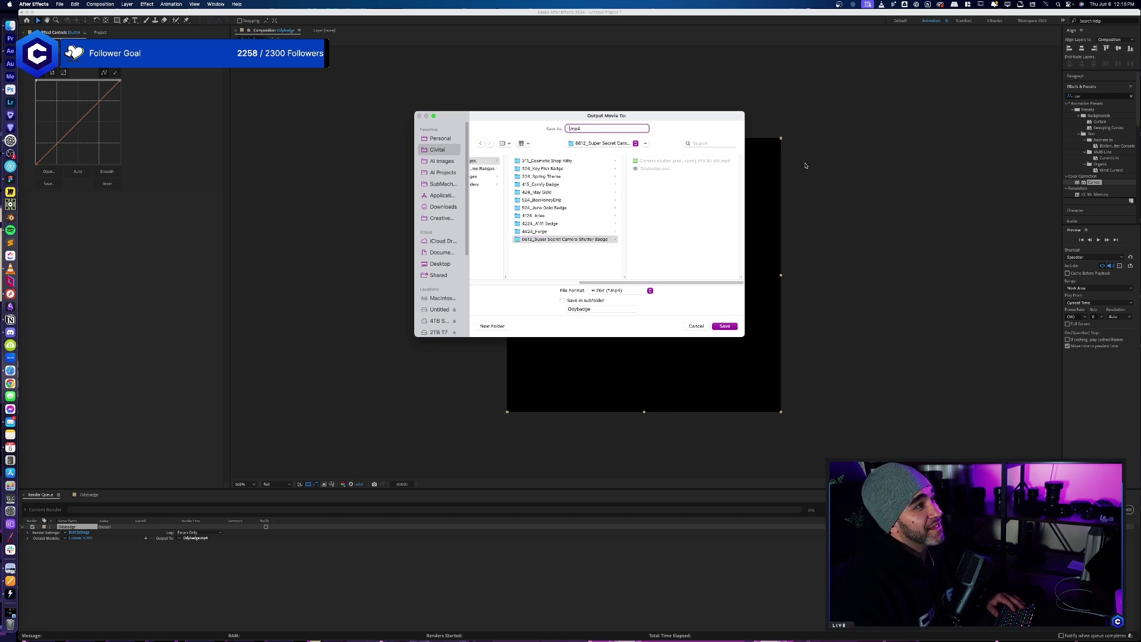
{"action": "type", "text": "1_SHUT"}
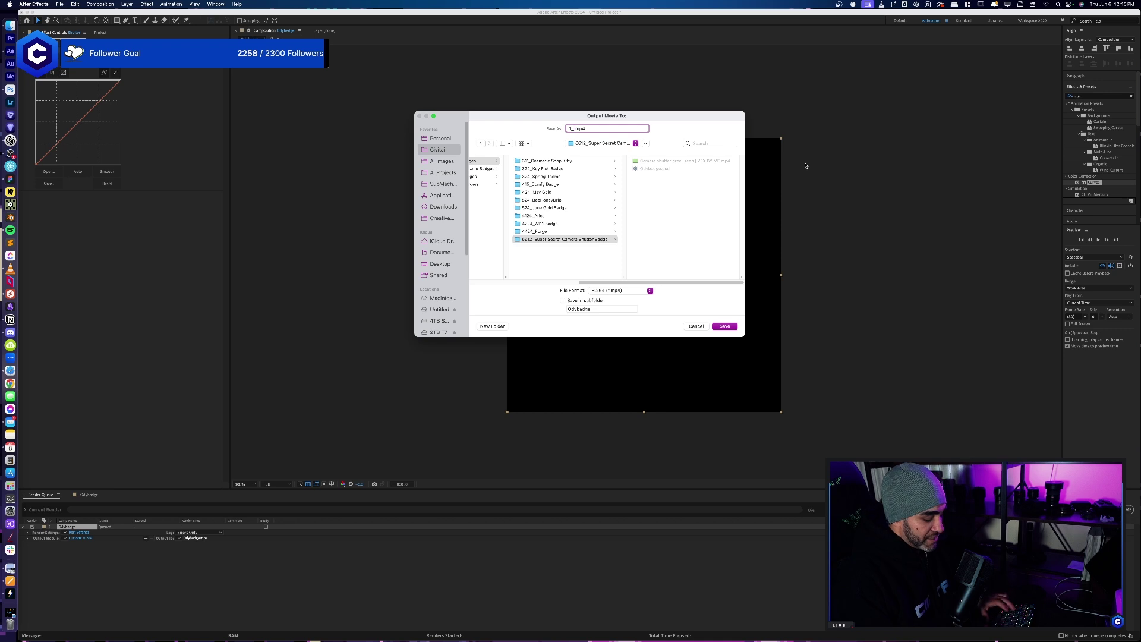
{"action": "type", "text": "TER ALPHA"}
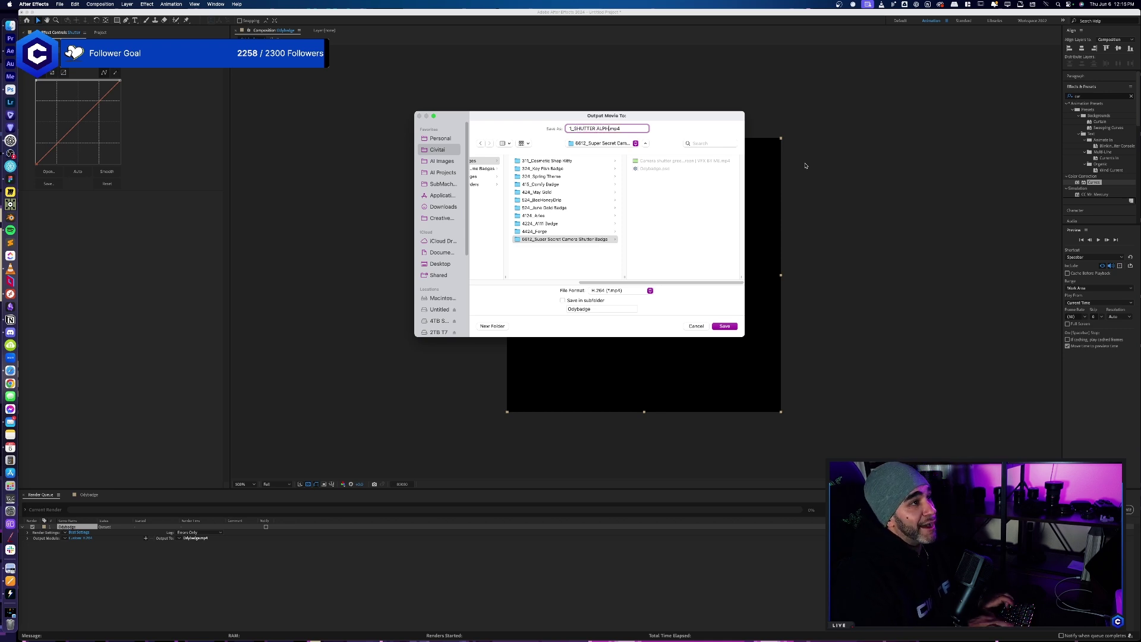
{"action": "key", "text": "Return"}
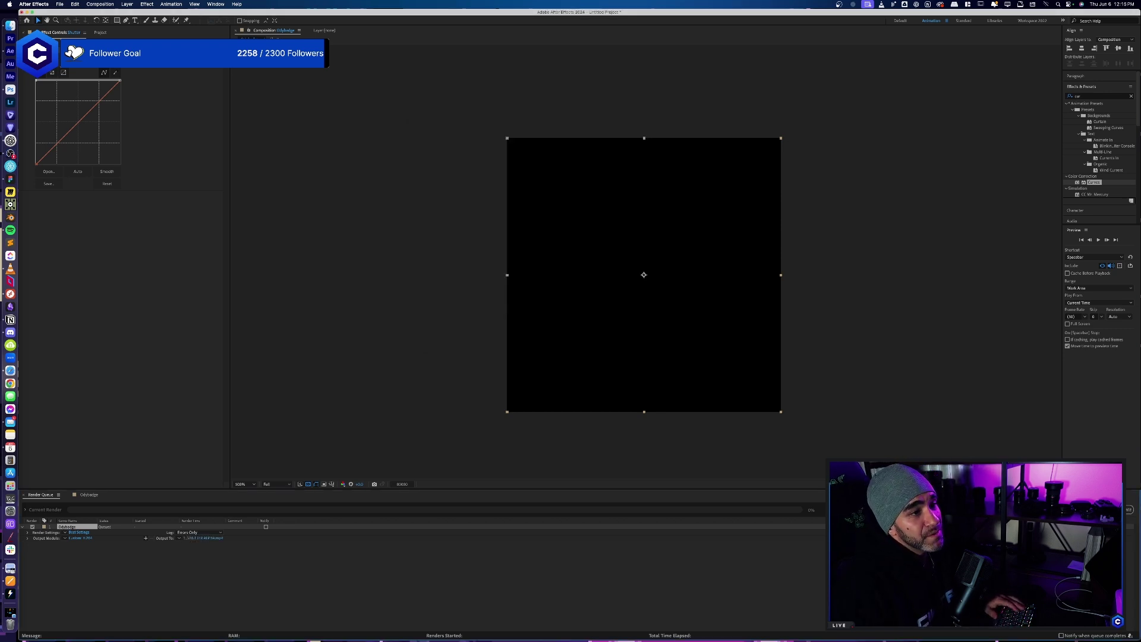
{"action": "left_click", "coordinate": [1120, 509]}
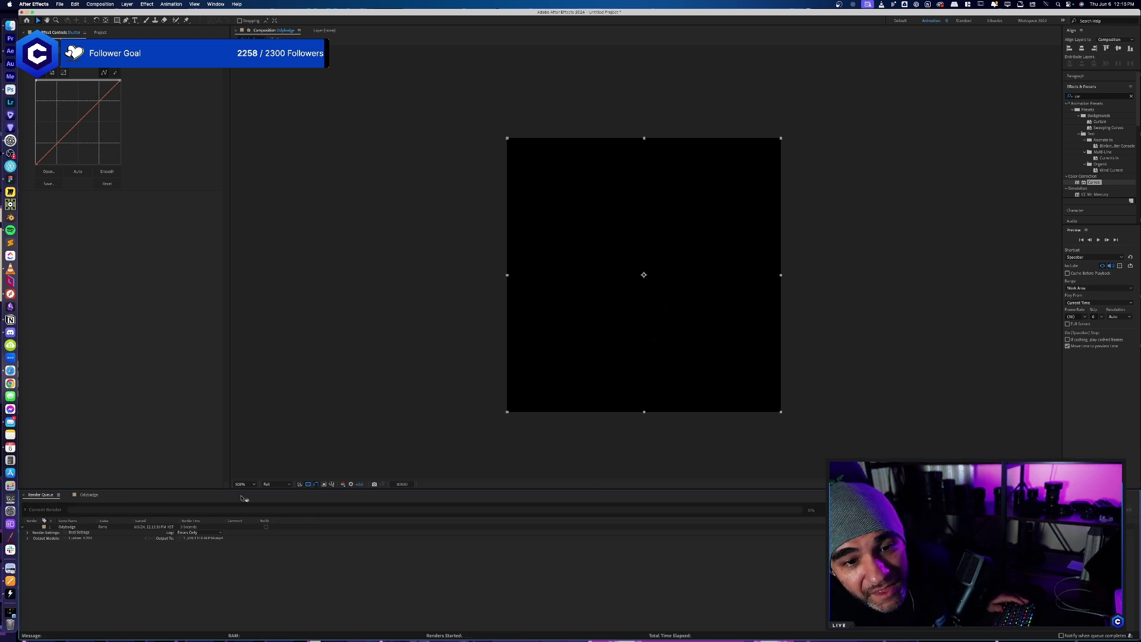
- Return to the badge composition, turn off the Shutter layer's Curves effect and preview the grey blades, stopping at about frame 14
{"action": "left_click", "coordinate": [88, 495]}
{"action": "left_click", "coordinate": [91, 524]}
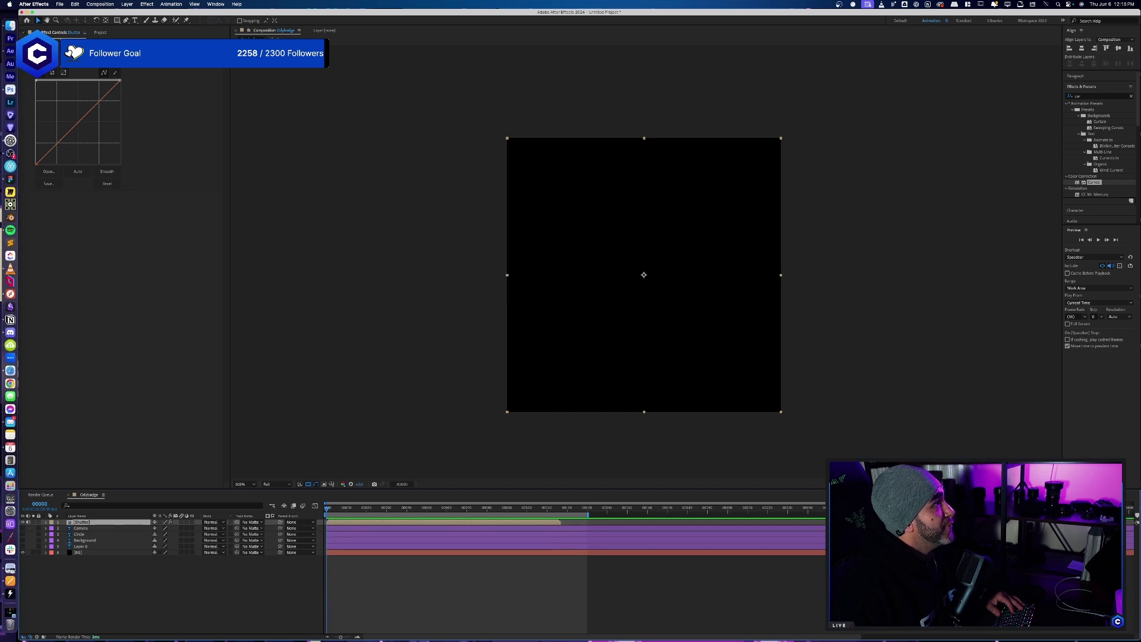
{"action": "key", "text": "space"}
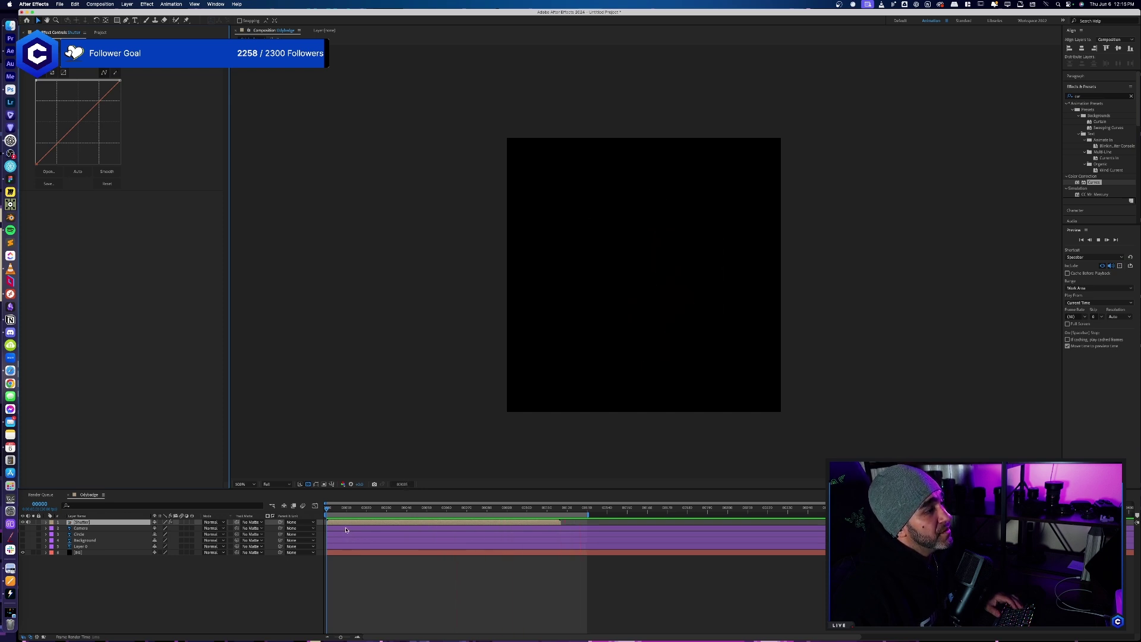
{"action": "key", "text": "space"}
{"action": "left_click_drag", "start_coordinate": [364, 510], "coordinate": [356, 512]}
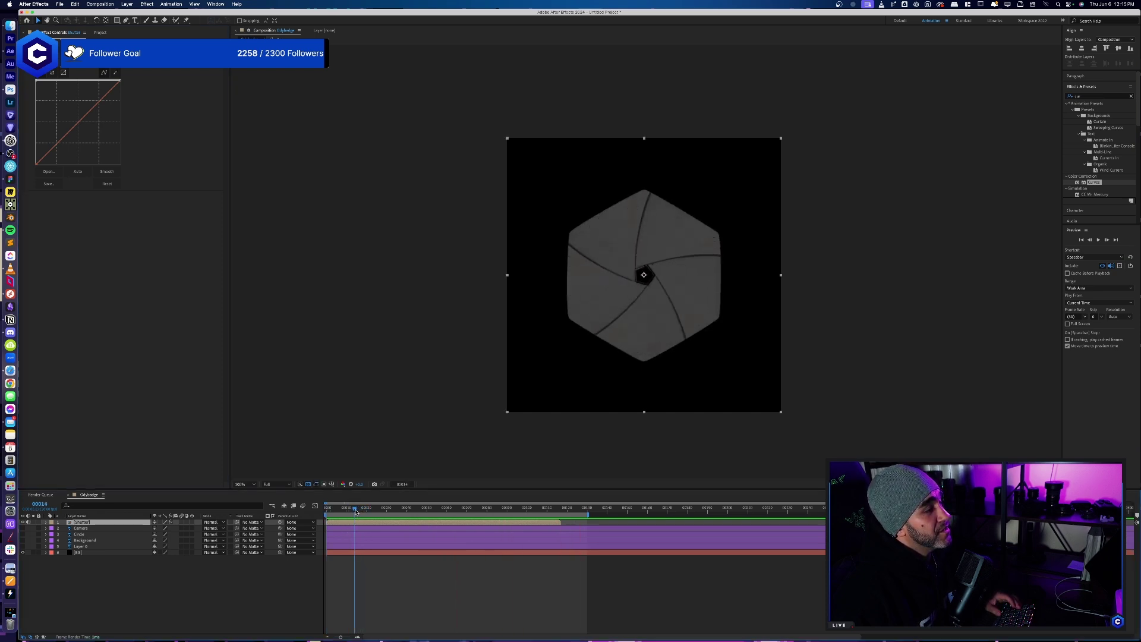
{"action": "left_click", "coordinate": [58, 3]}
{"action": "mouse_move", "coordinate": [119, 125]}
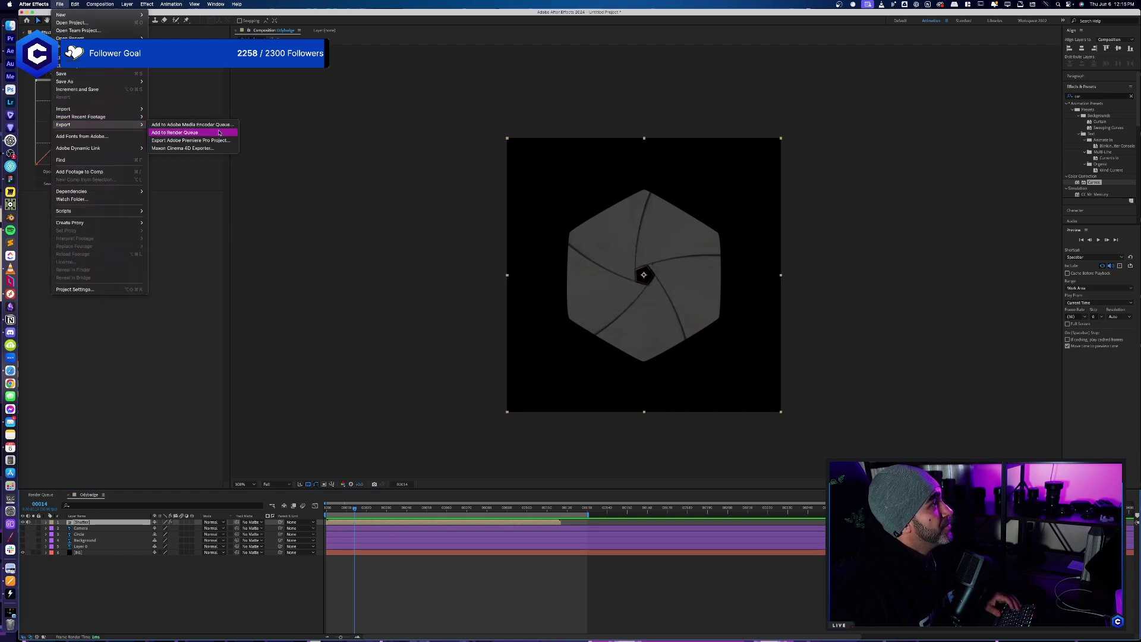
{"action": "key", "text": "Escape"}
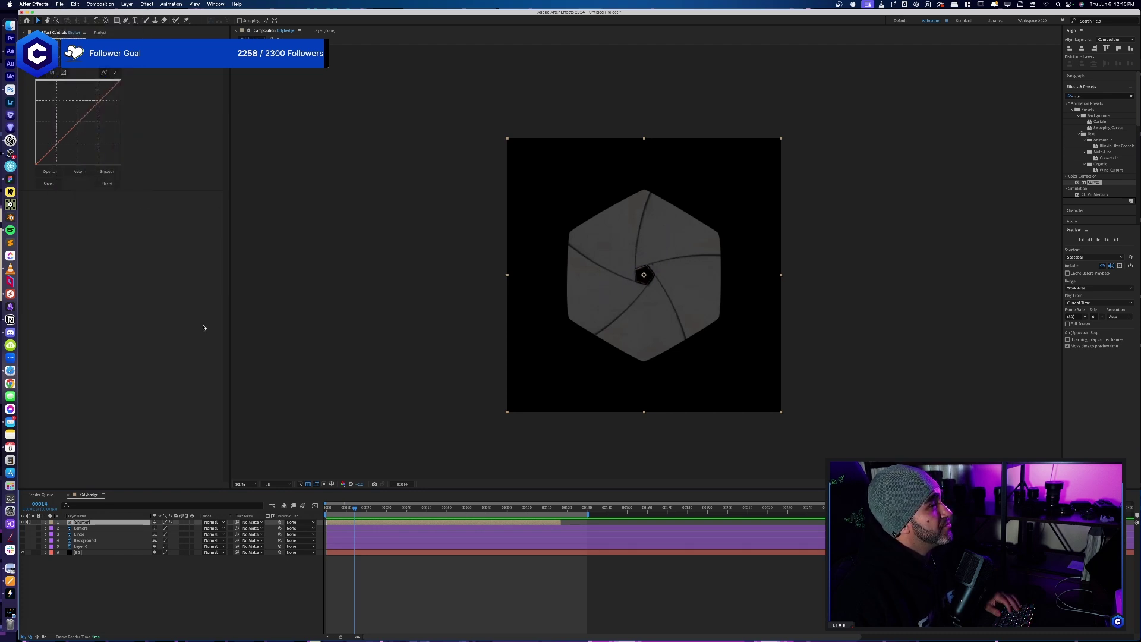
- Queue a second render for the version with grey shutter blades, using the H.264 output format
{"action": "left_click", "coordinate": [60, 3]}
{"action": "mouse_move", "coordinate": [119, 125]}
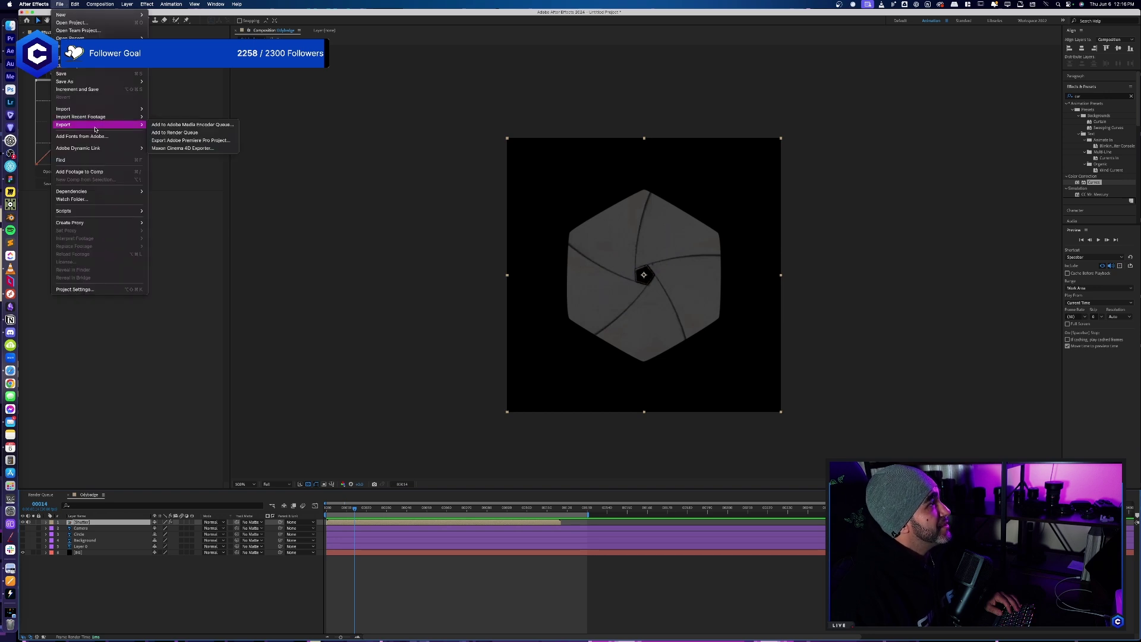
{"action": "left_click", "coordinate": [163, 132]}
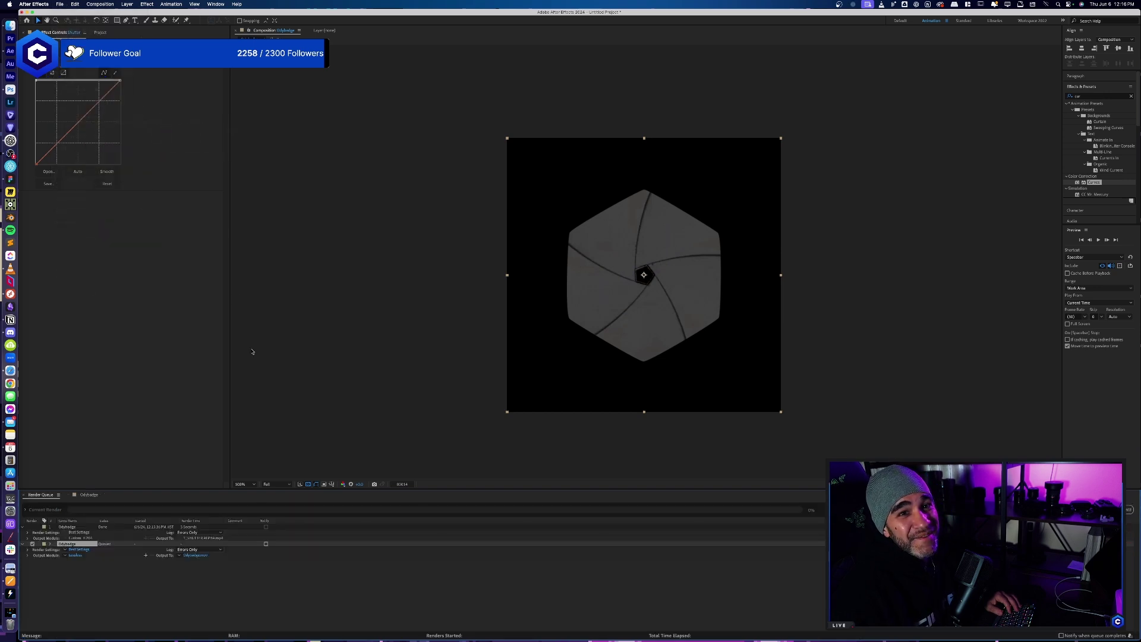
{"action": "left_click", "coordinate": [75, 555]}
{"action": "left_click", "coordinate": [287, 226]}
{"action": "left_click", "coordinate": [312, 261]}
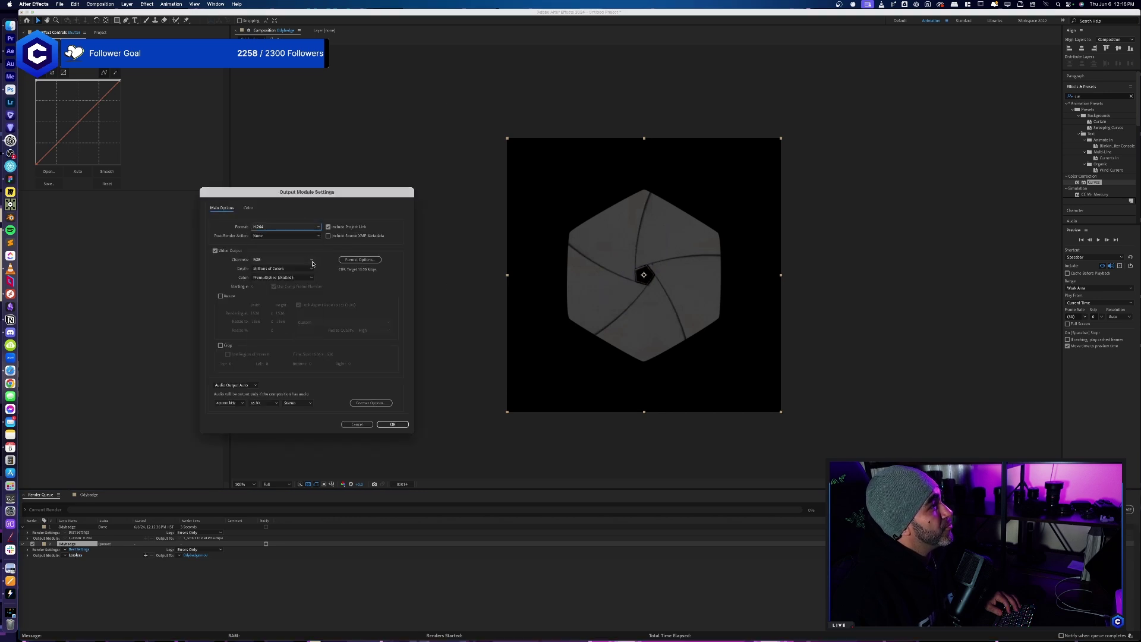
{"action": "left_click", "coordinate": [392, 424]}
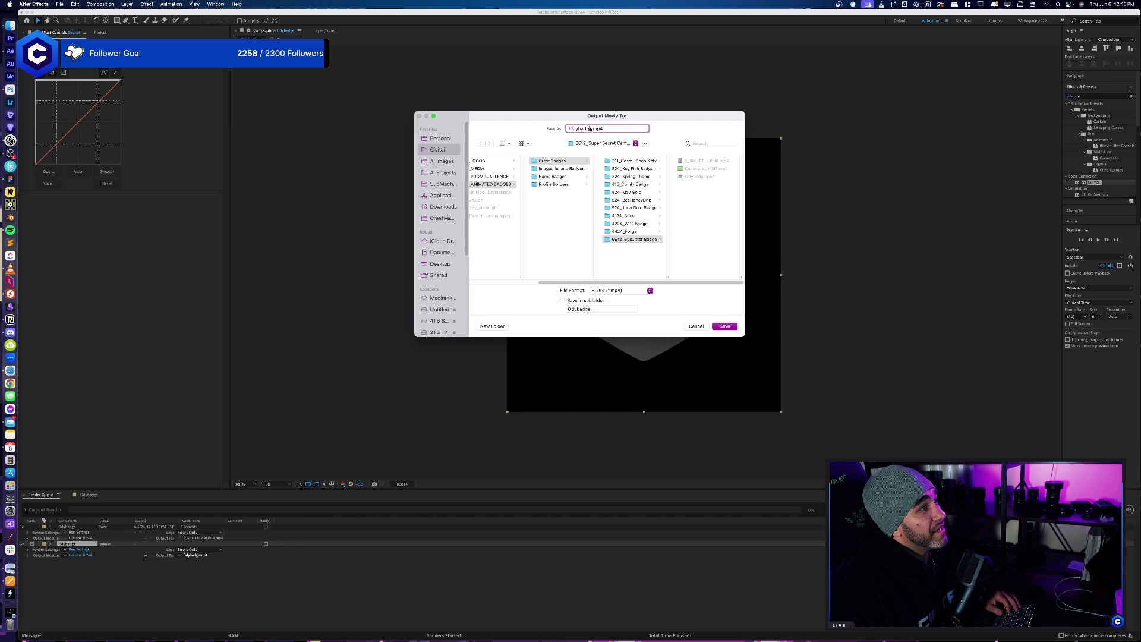
- Name the second output file 1_SHUTTER FULL.mp4 and render the queued grey-shutter version
{"action": "left_click_drag", "start_coordinate": [592, 129], "coordinate": [570, 130]}
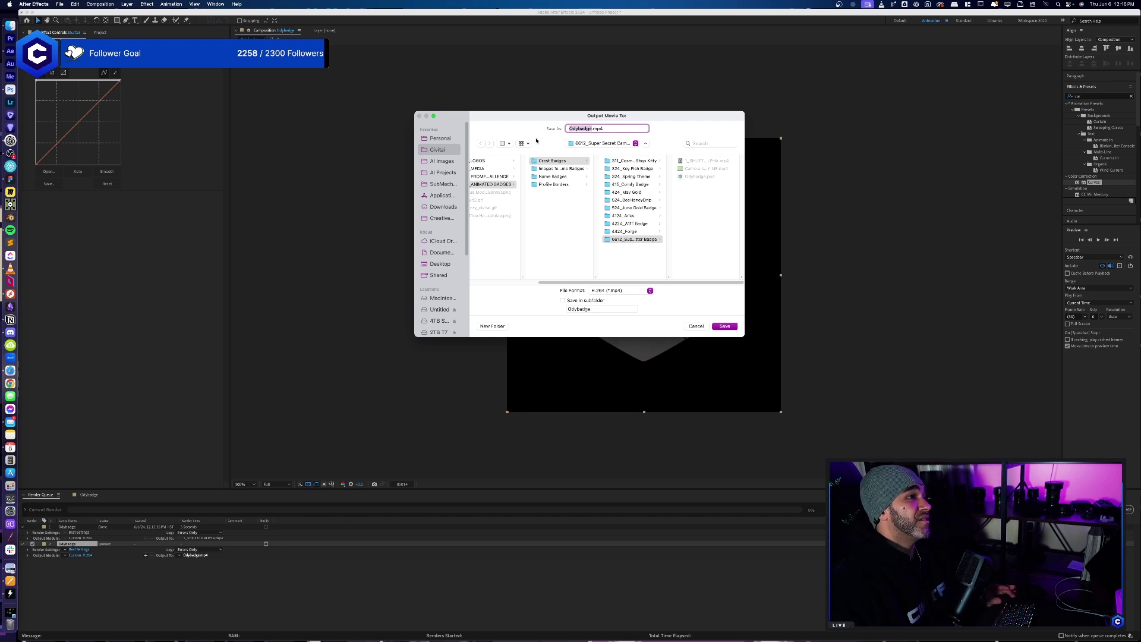
{"action": "type", "text": "1_SHUTT"}
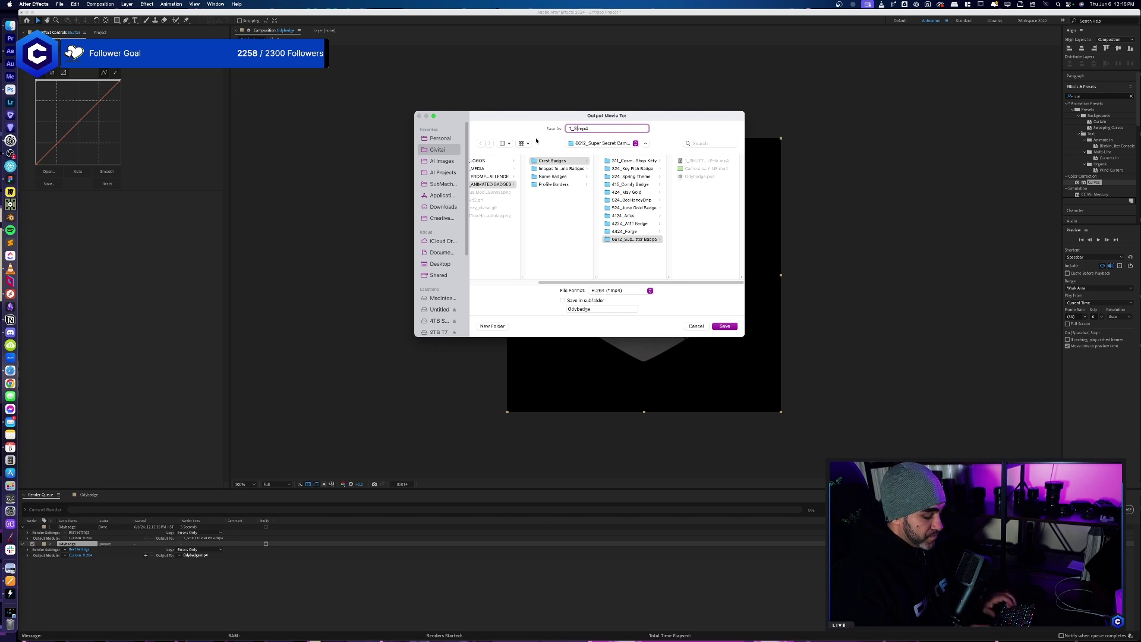
{"action": "type", "text": "ER FULL"}
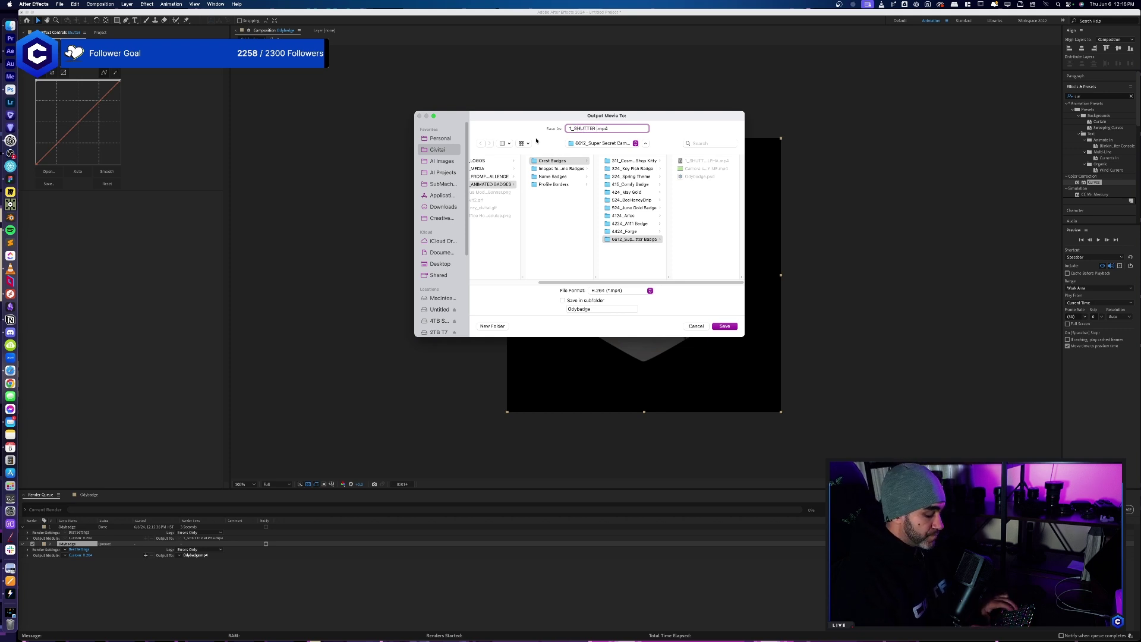
{"action": "key", "text": "Return"}
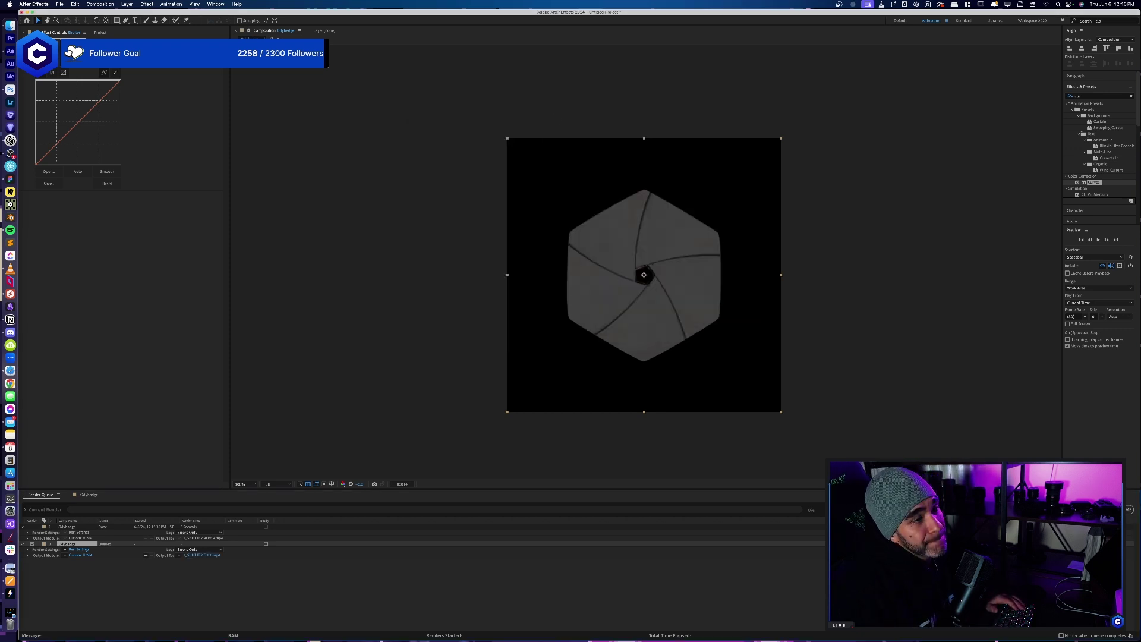
{"action": "key", "text": "Return"}
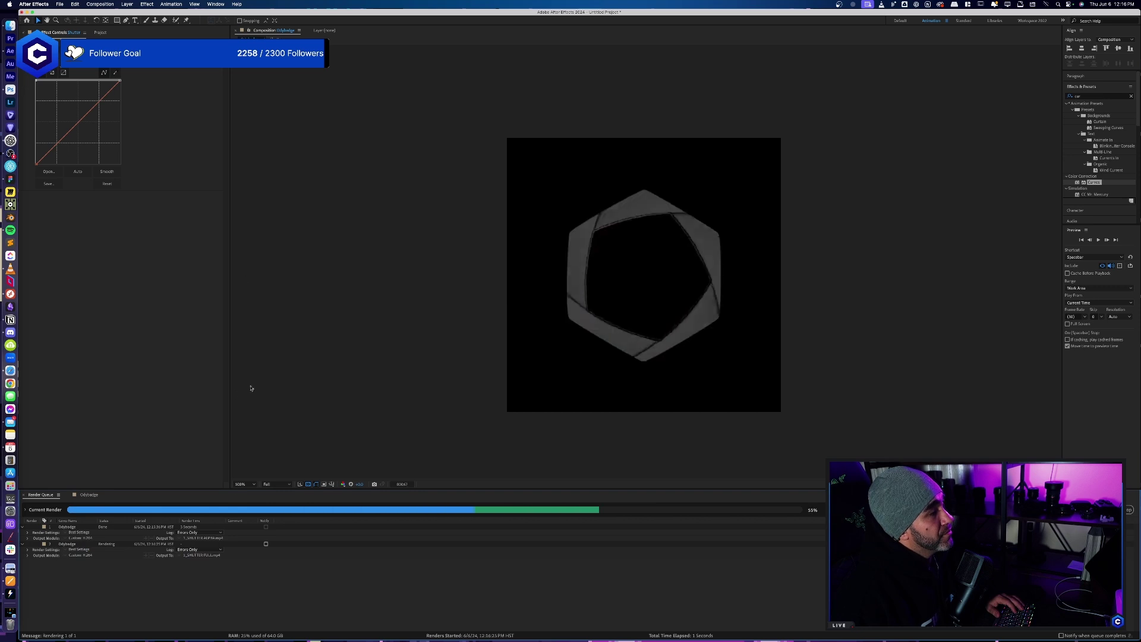
- Return to the badge composition, show the hidden artwork layers beneath Shutter and preview the composite, ending at about frame 62
{"action": "left_click", "coordinate": [89, 494]}
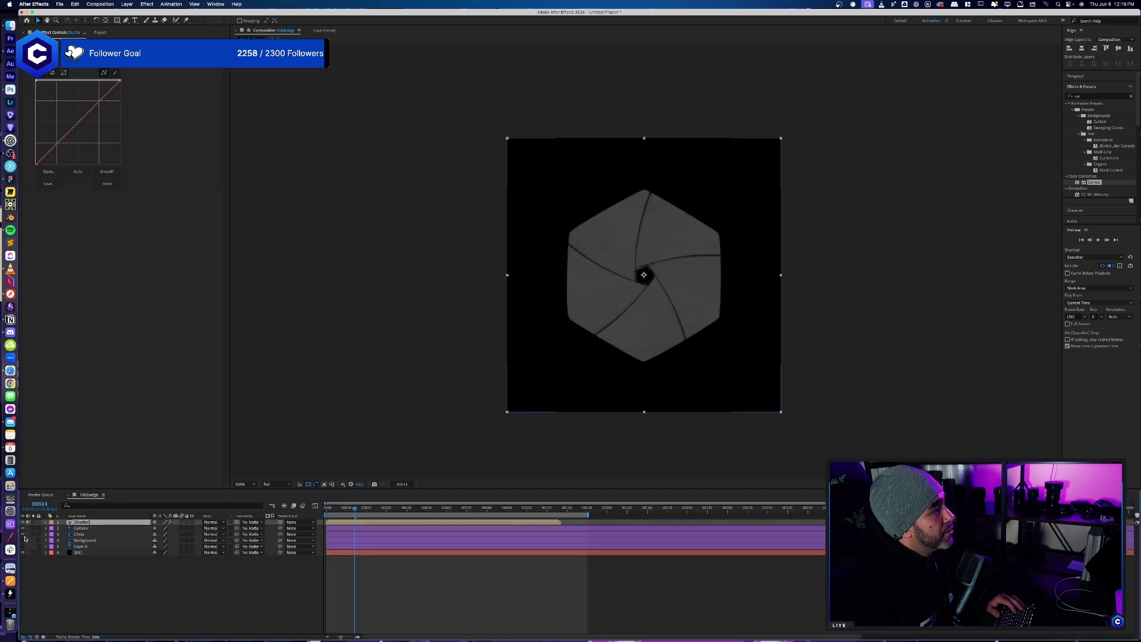
{"action": "left_click_drag", "start_coordinate": [23, 528], "coordinate": [24, 545]}
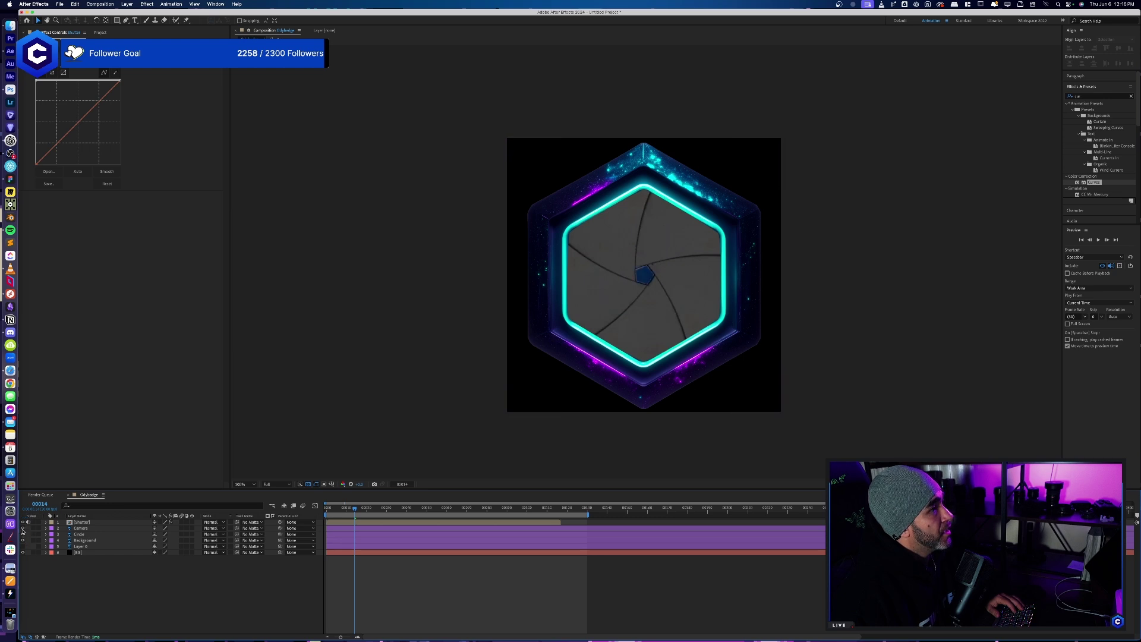
{"action": "key", "text": "space"}
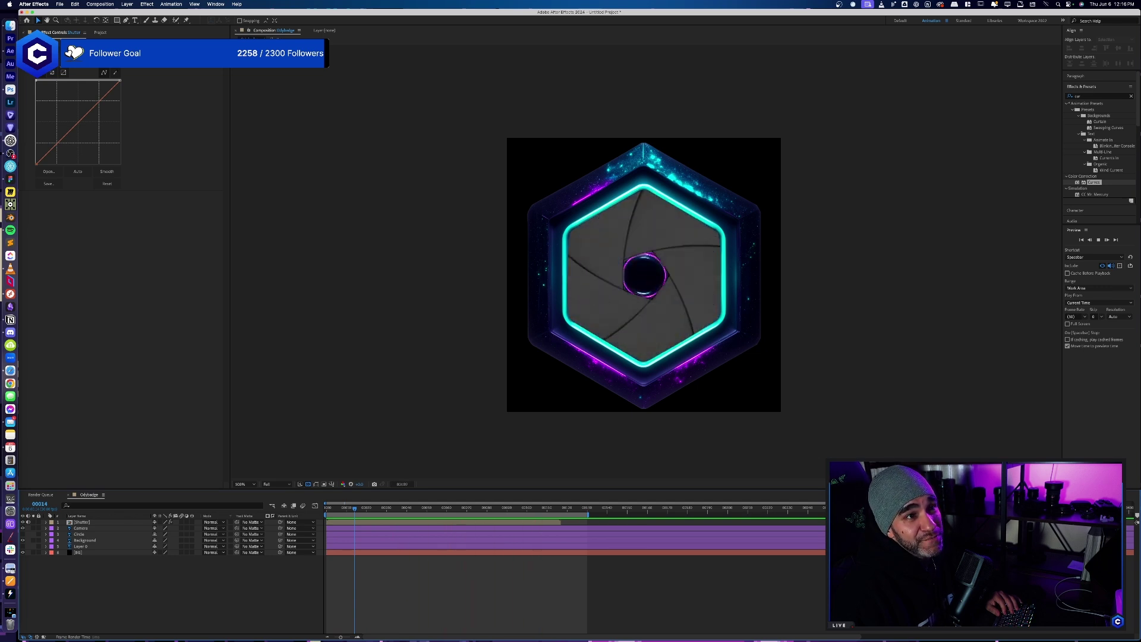
{"action": "key", "text": "XF86AudioRaiseVolume"}
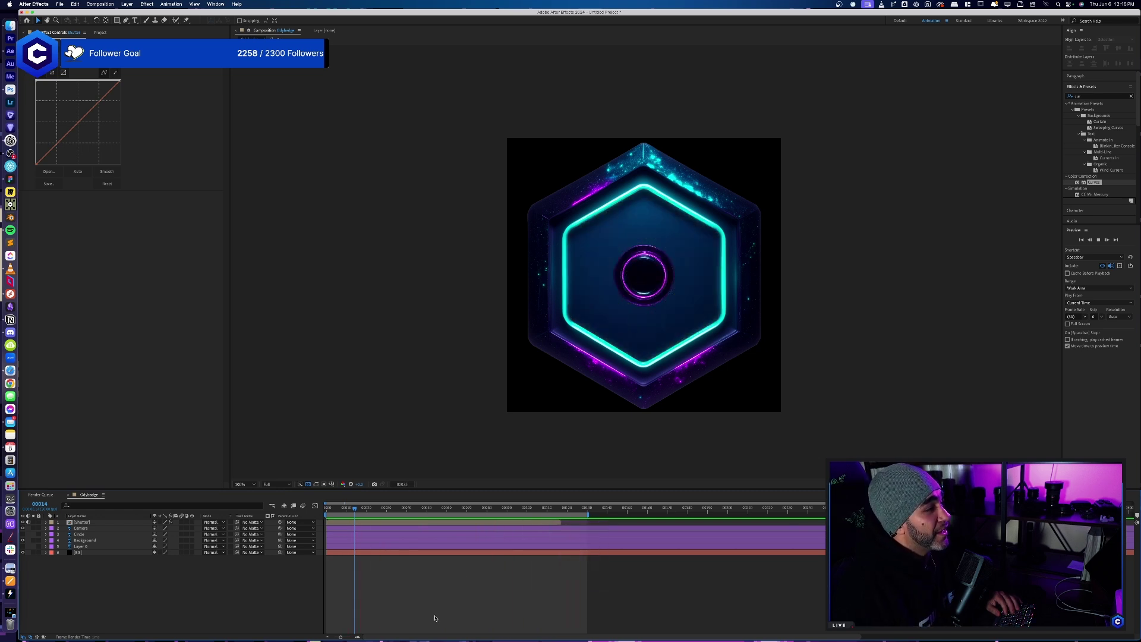
{"action": "key", "text": "space"}
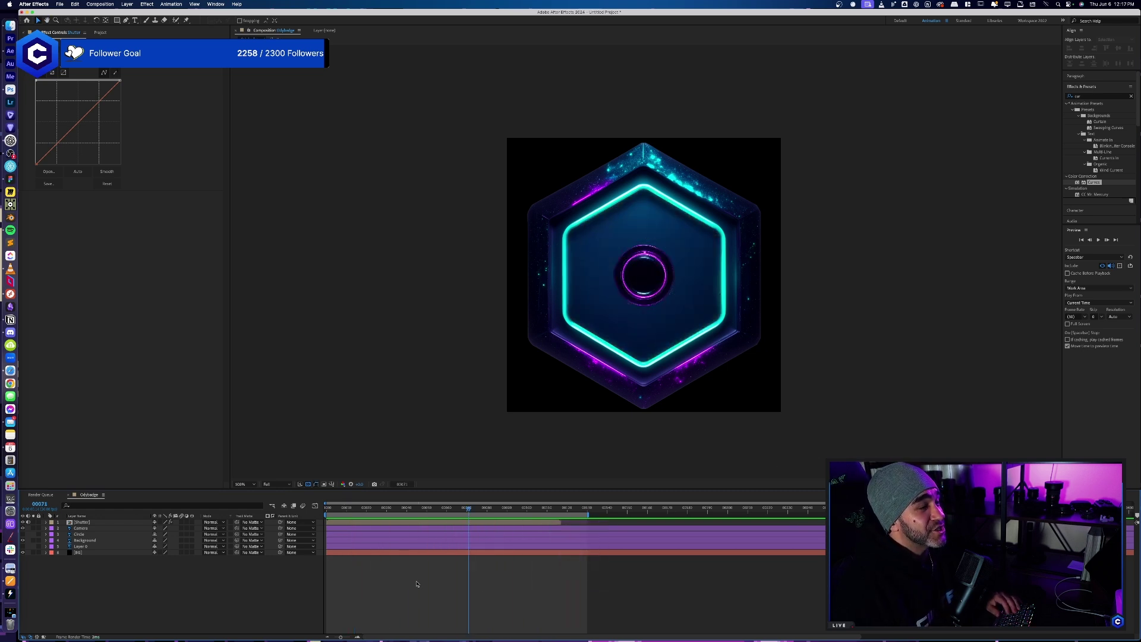
{"action": "left_click_drag", "start_coordinate": [469, 509], "coordinate": [453, 519]}
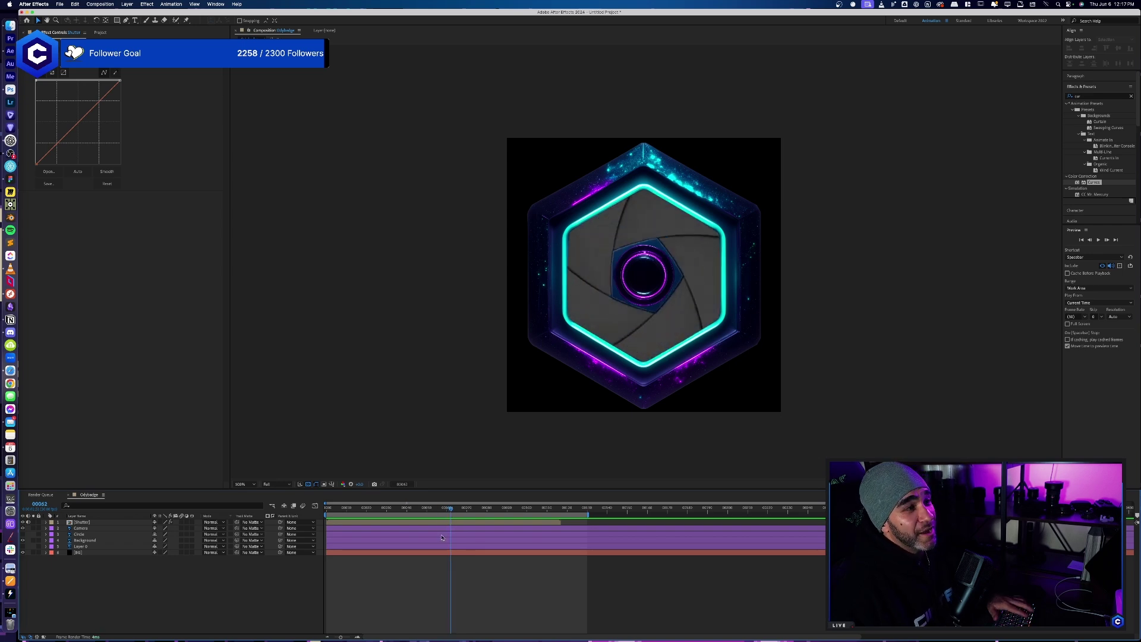
- Save the project as Shutter Badge.aep in the Super Secret Camera Shutter Badge folder
{"action": "key", "text": "ctrl+Up"}
{"action": "left_click", "coordinate": [188, 95]}
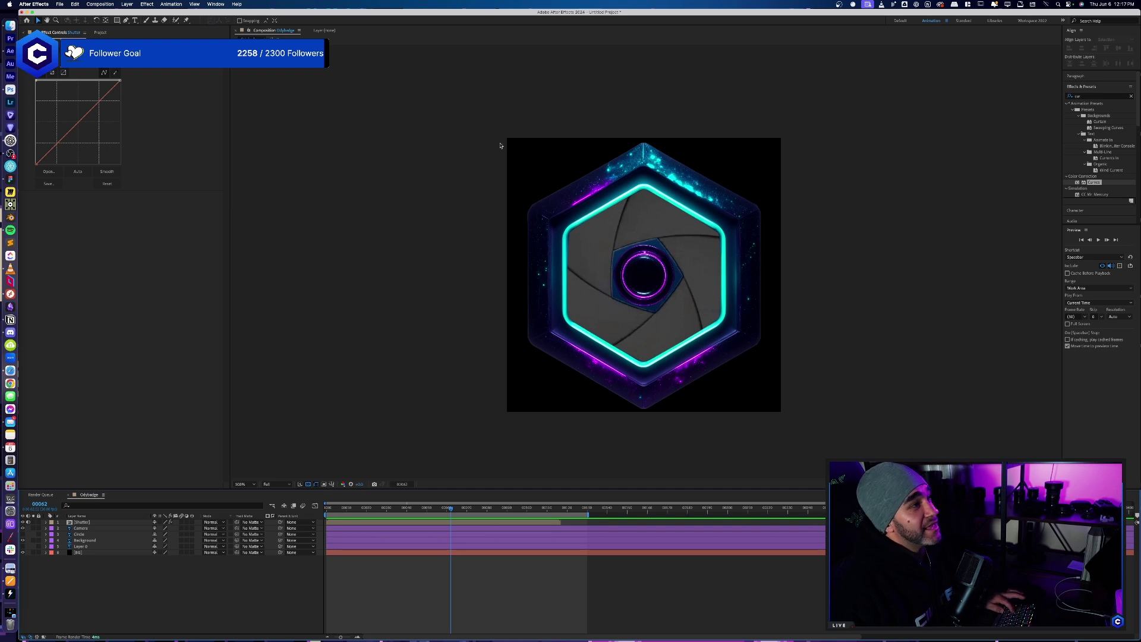
{"action": "left_click", "coordinate": [64, 3]}
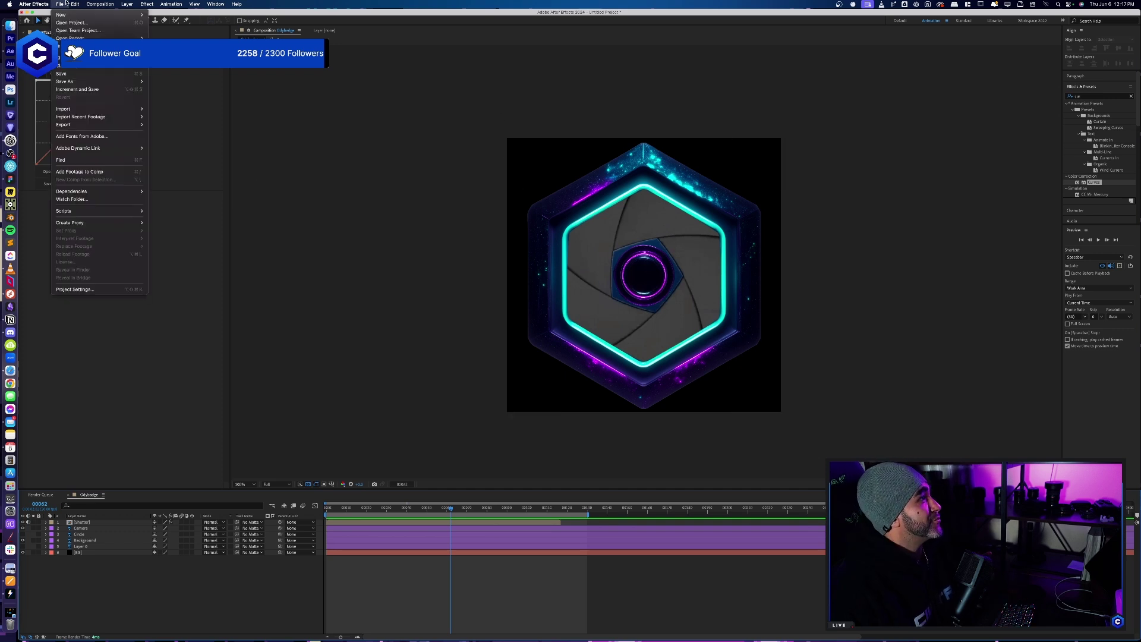
{"action": "mouse_move", "coordinate": [119, 116]}
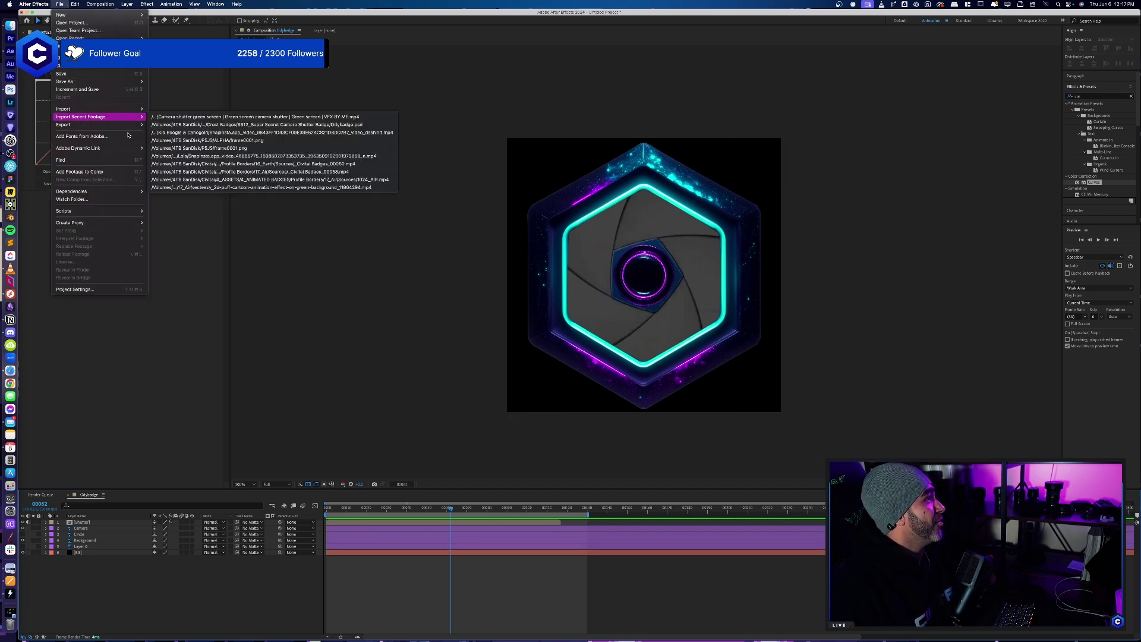
{"action": "mouse_move", "coordinate": [95, 81]}
{"action": "left_click", "coordinate": [169, 81]}
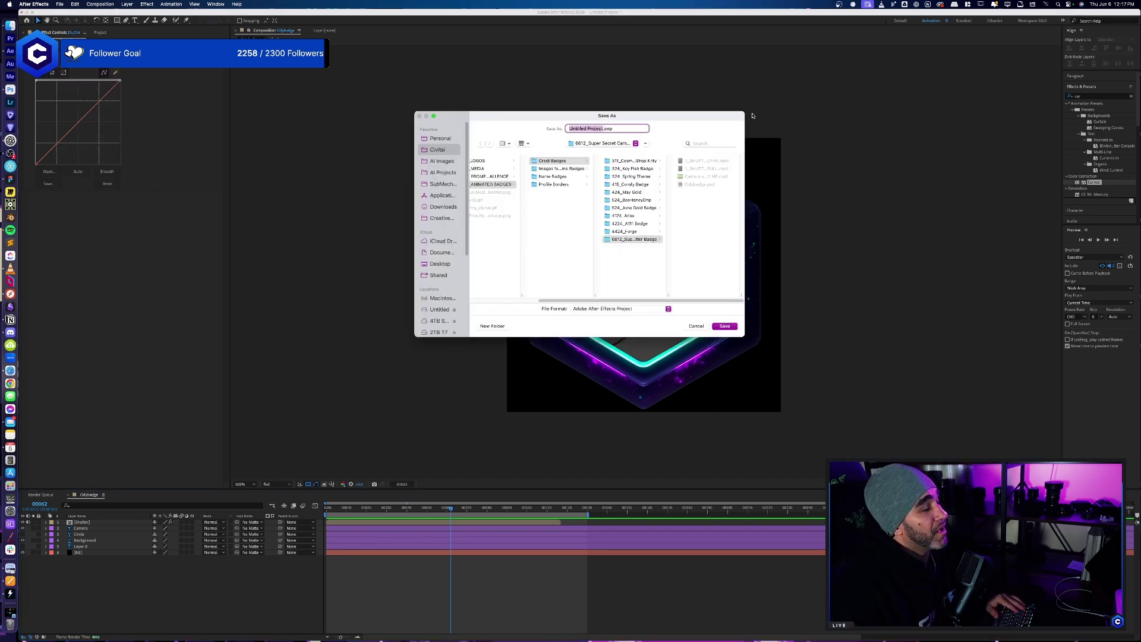
{"action": "type", "text": "Shutter"}
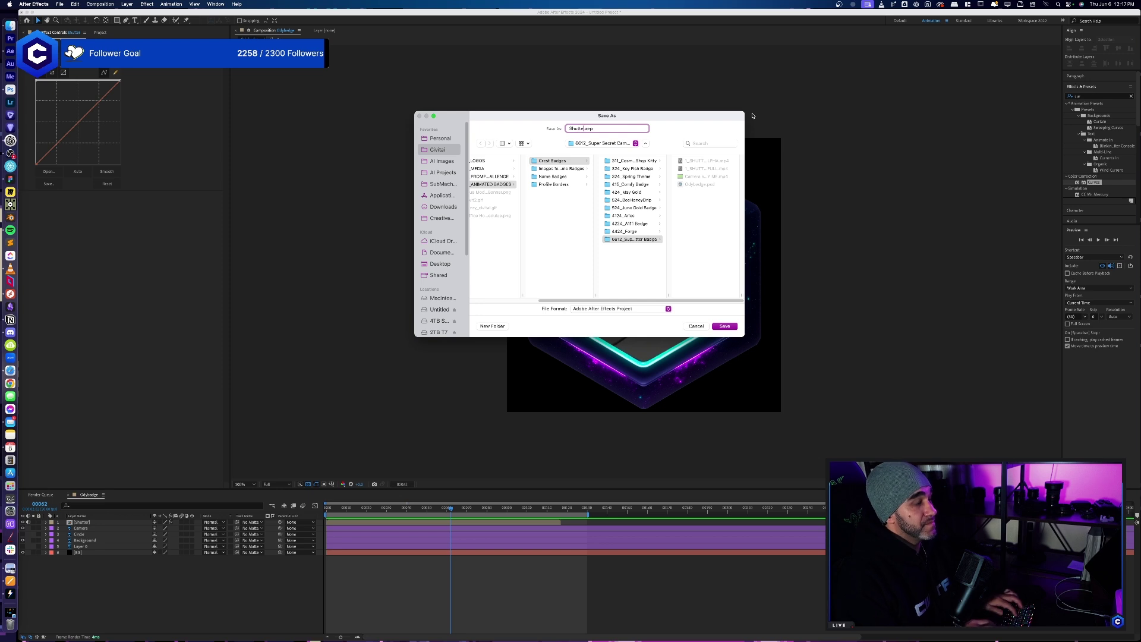
{"action": "type", "text": " Badge"}
{"action": "key", "text": "Return"}
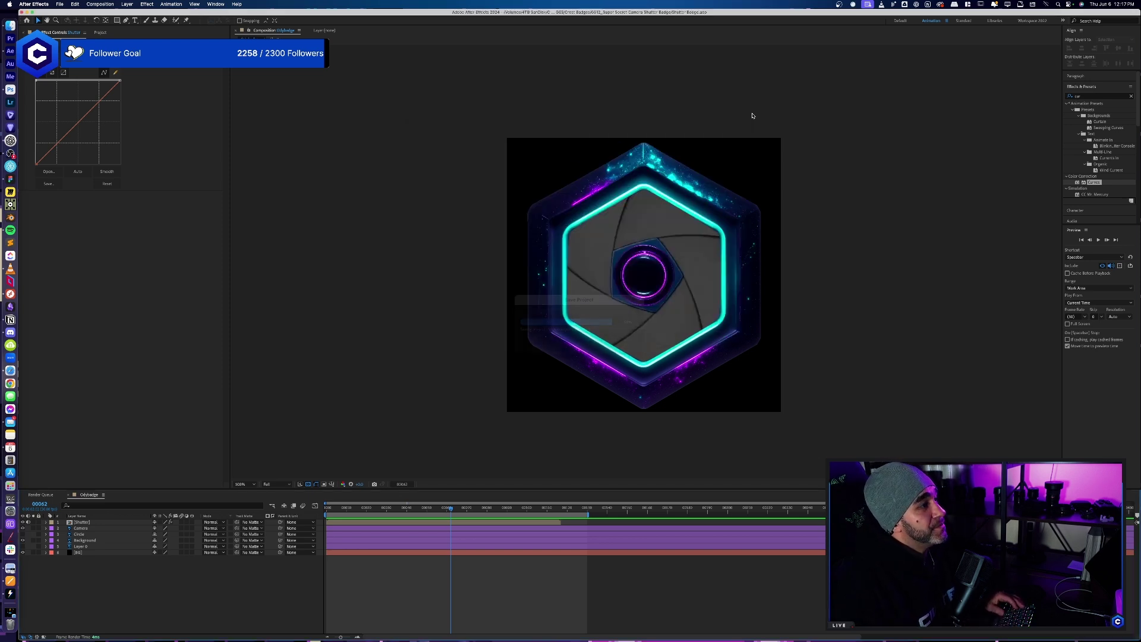
- Check the saved badge at a smaller zoom, put the project window away and switch to the Windows desktop
{"action": "key", "text": "comma"}
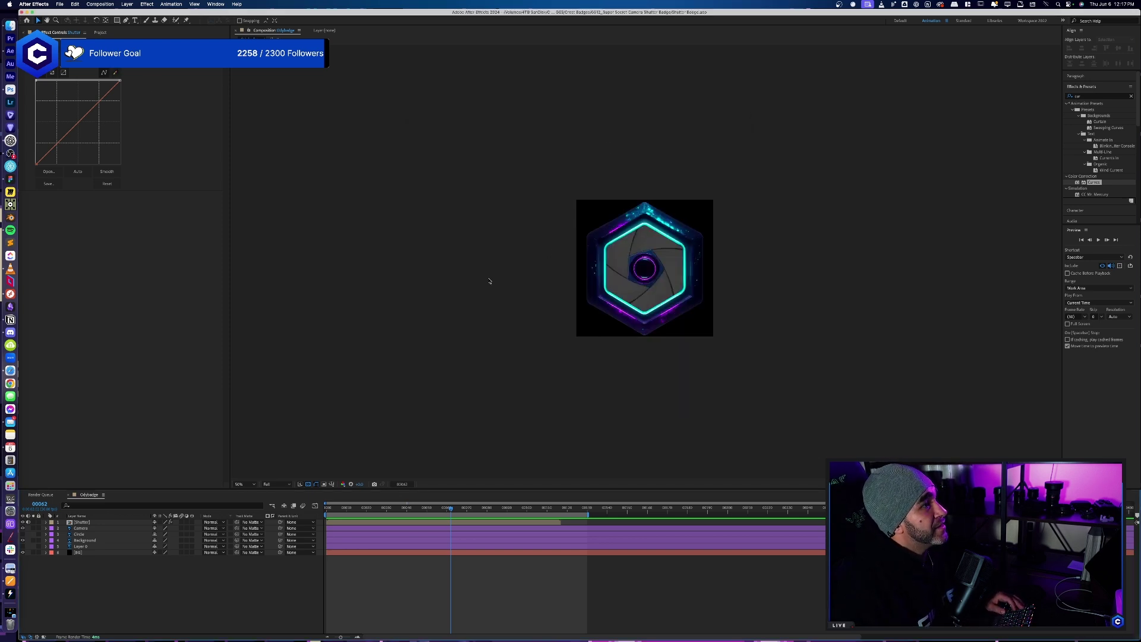
{"action": "key", "text": "period"}
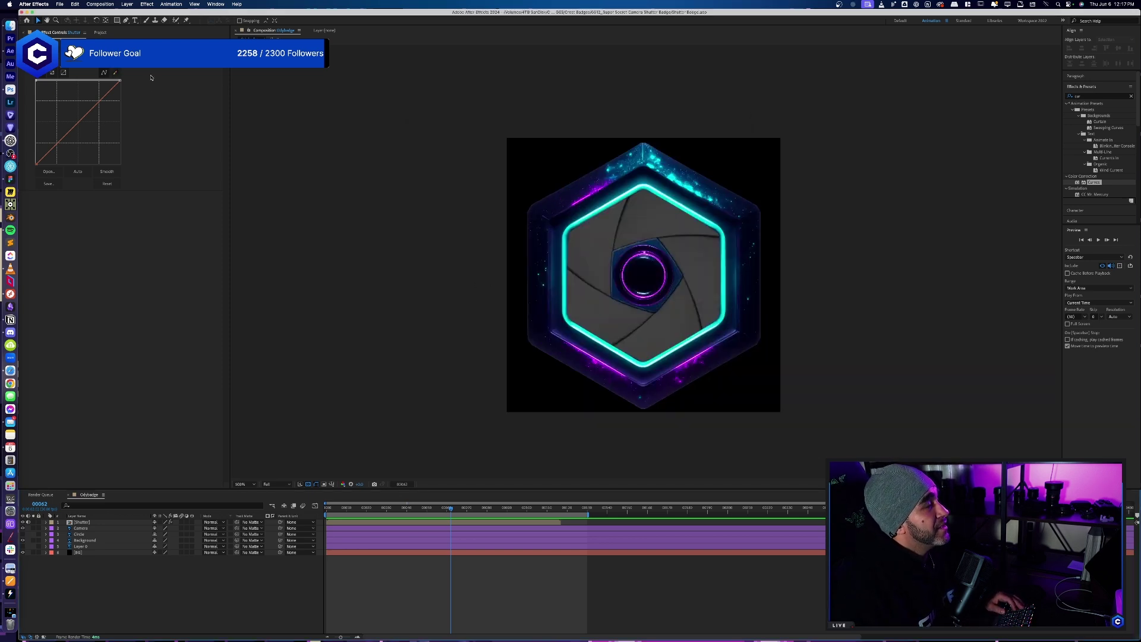
{"action": "left_click", "coordinate": [27, 13]}
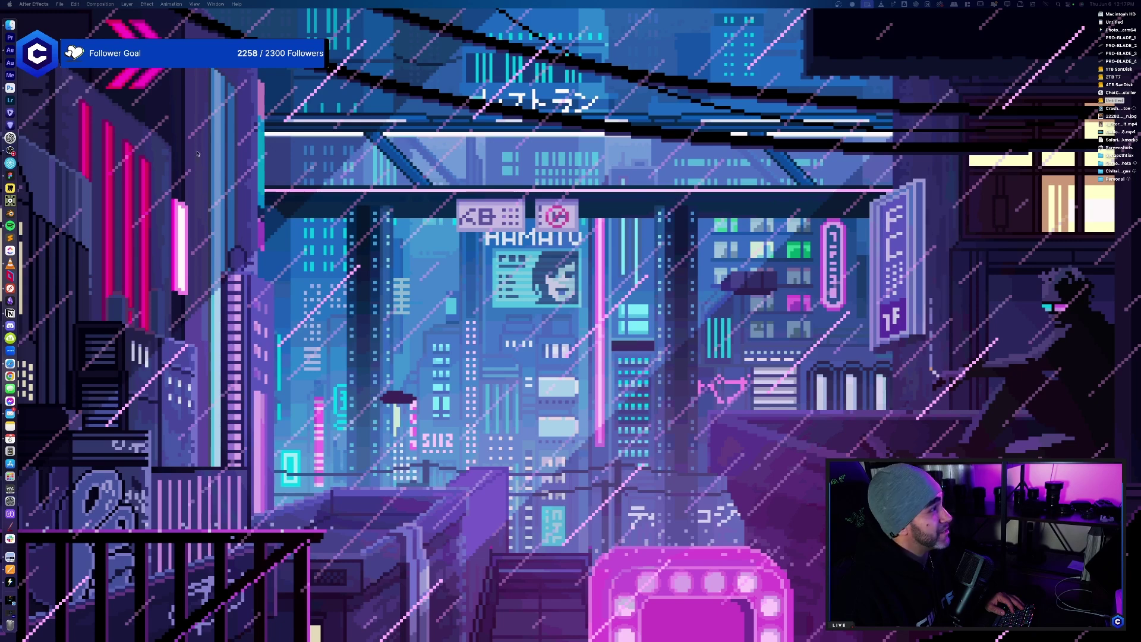
{"action": "key", "text": "ctrl+Up"}
{"action": "left_click", "coordinate": [605, 27]}
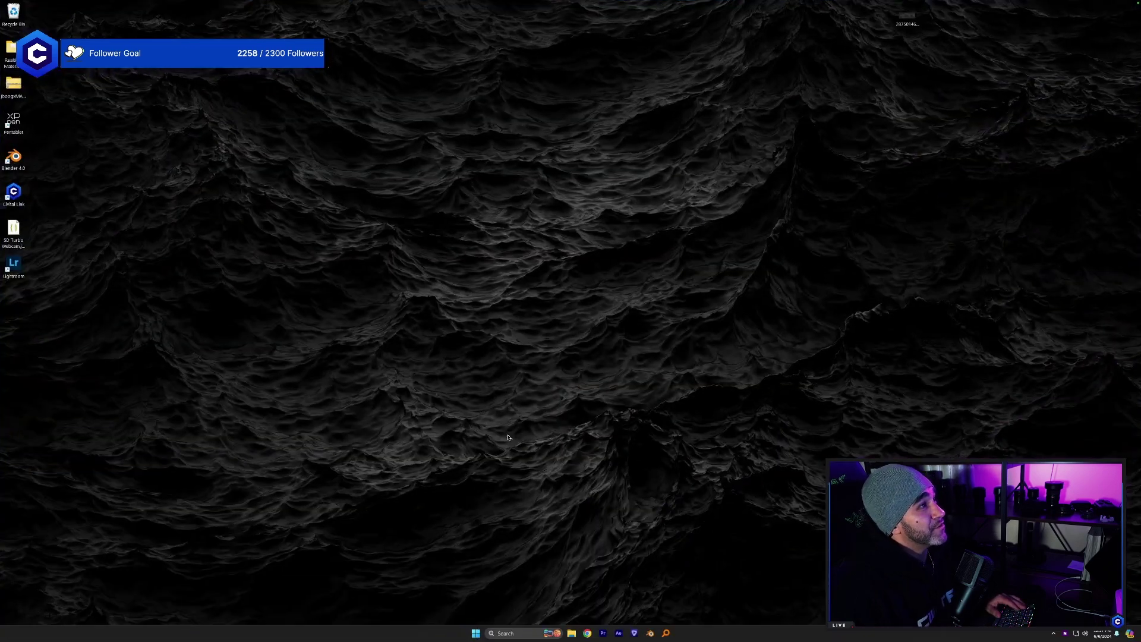
- Open ComfyUI's output folder in File Explorer, play the video hr_alt_00090.mov and close the player
{"action": "left_click", "coordinate": [571, 633]}
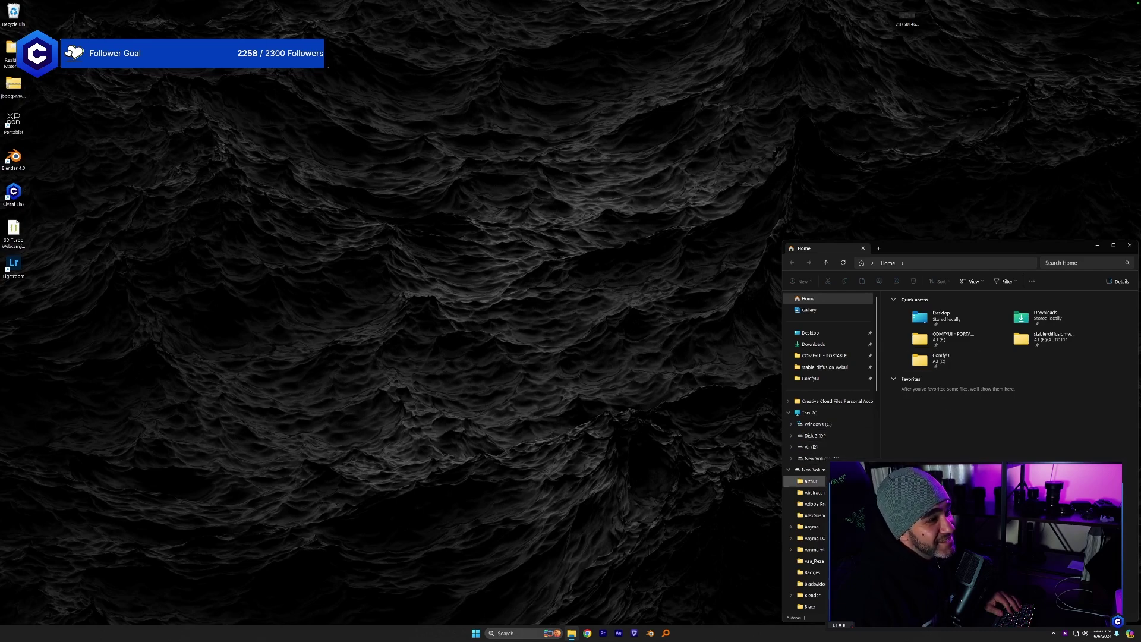
{"action": "double_click", "coordinate": [936, 358]}
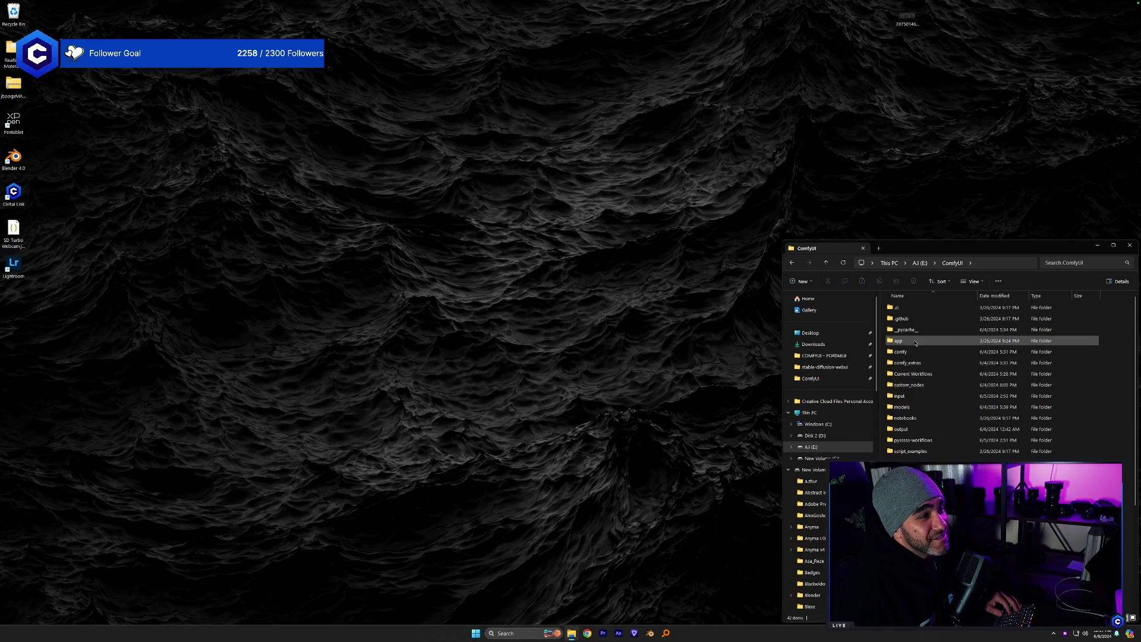
{"action": "double_click", "coordinate": [900, 429]}
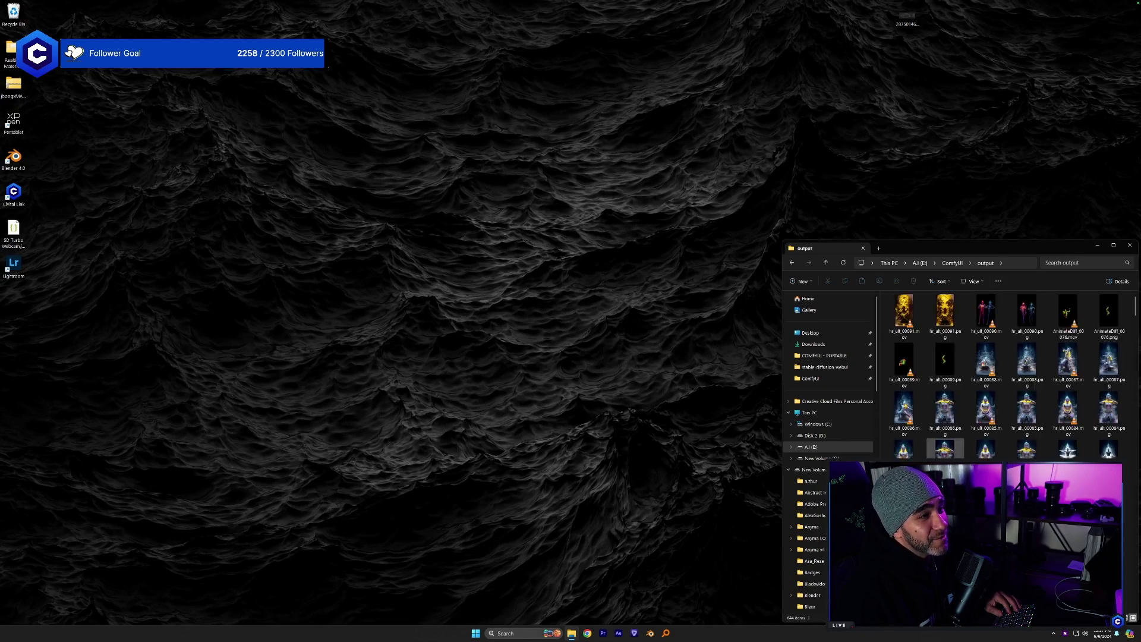
{"action": "left_click", "coordinate": [986, 312]}
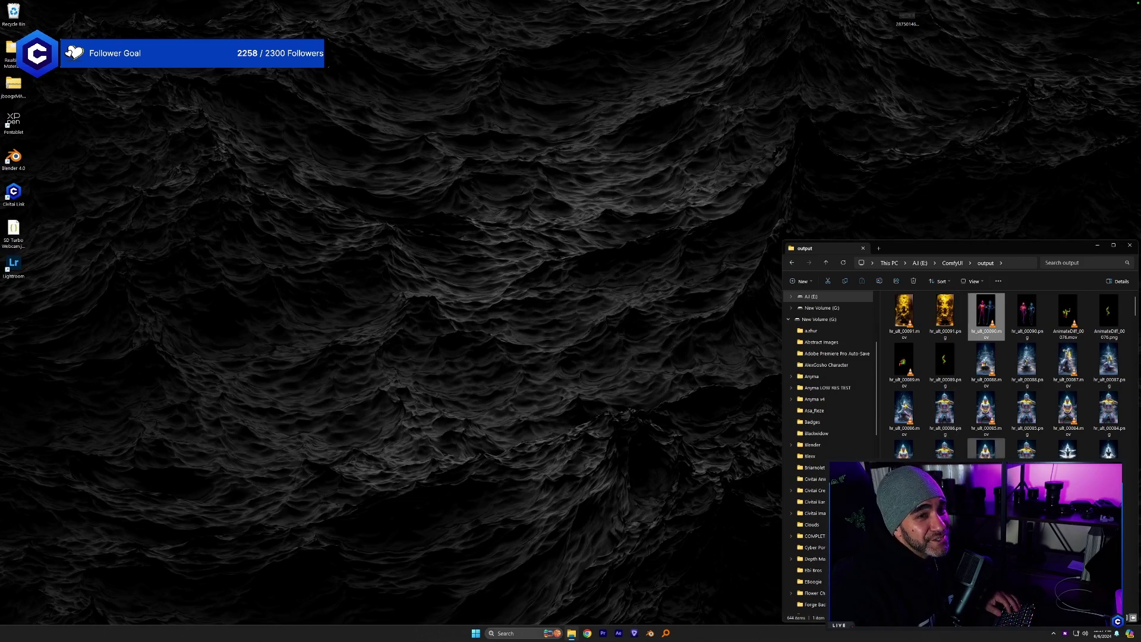
{"action": "double_click", "coordinate": [985, 363]}
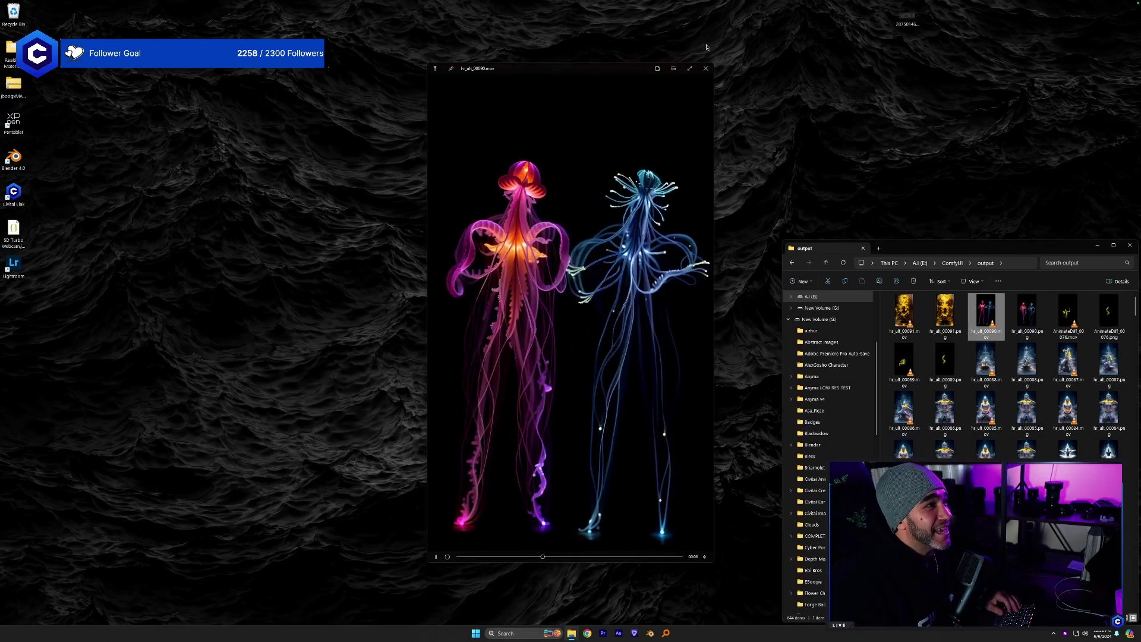
{"action": "left_click", "coordinate": [705, 69]}
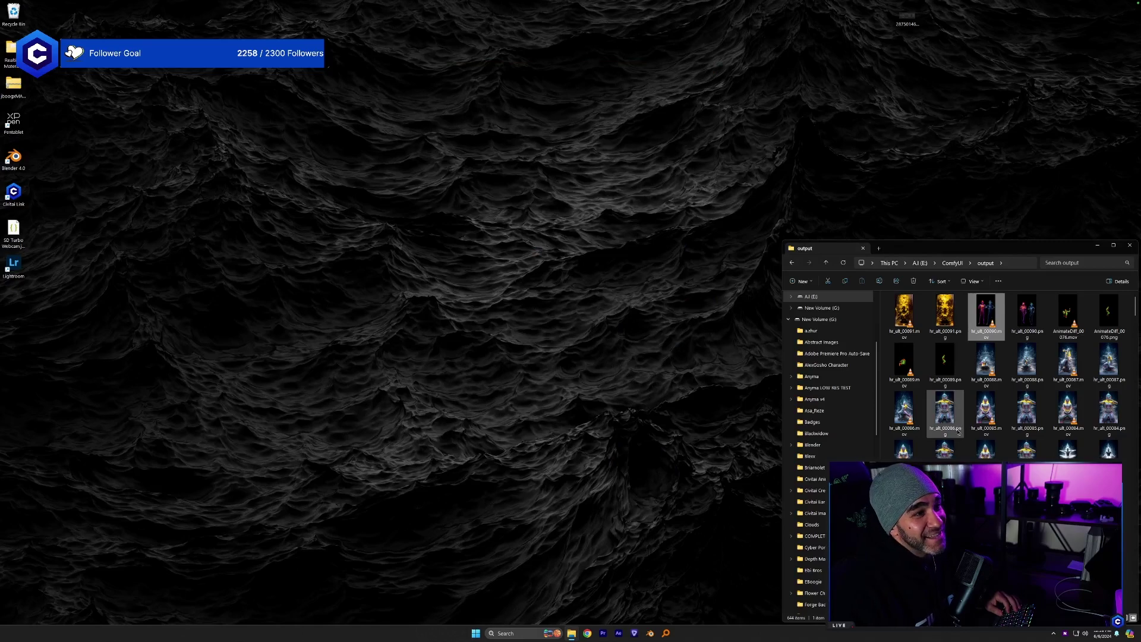
- Go back to the ComfyUI folder, launch the ComfyUI server and fit its console window directly above the folder window
{"action": "left_click", "coordinate": [792, 264]}
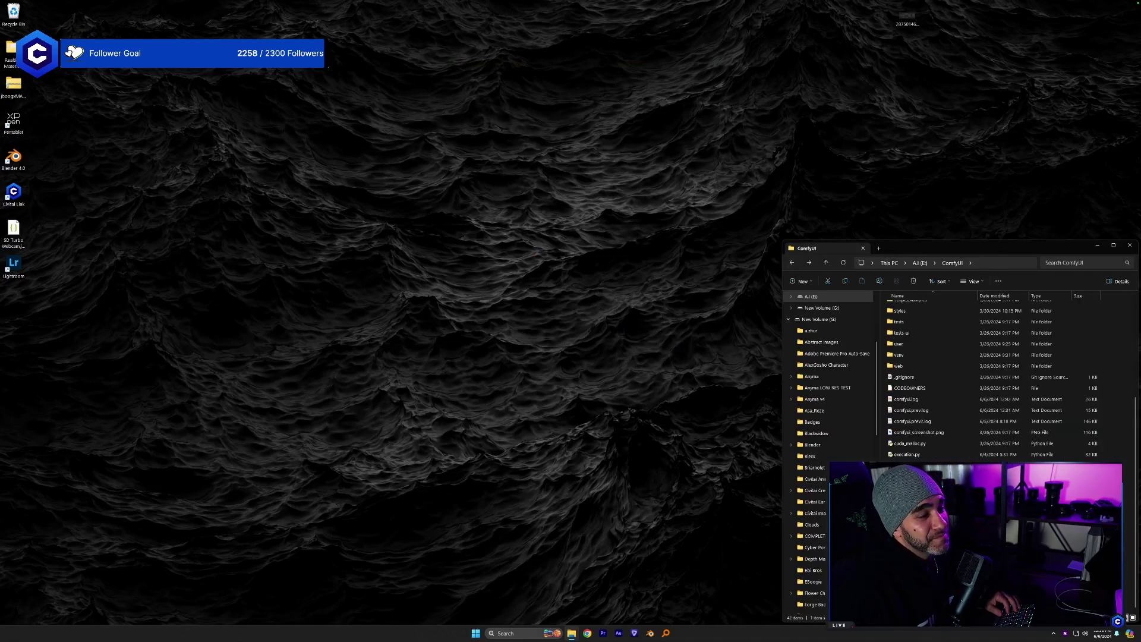
{"action": "left_click_drag", "start_coordinate": [184, 15], "coordinate": [926, 22]}
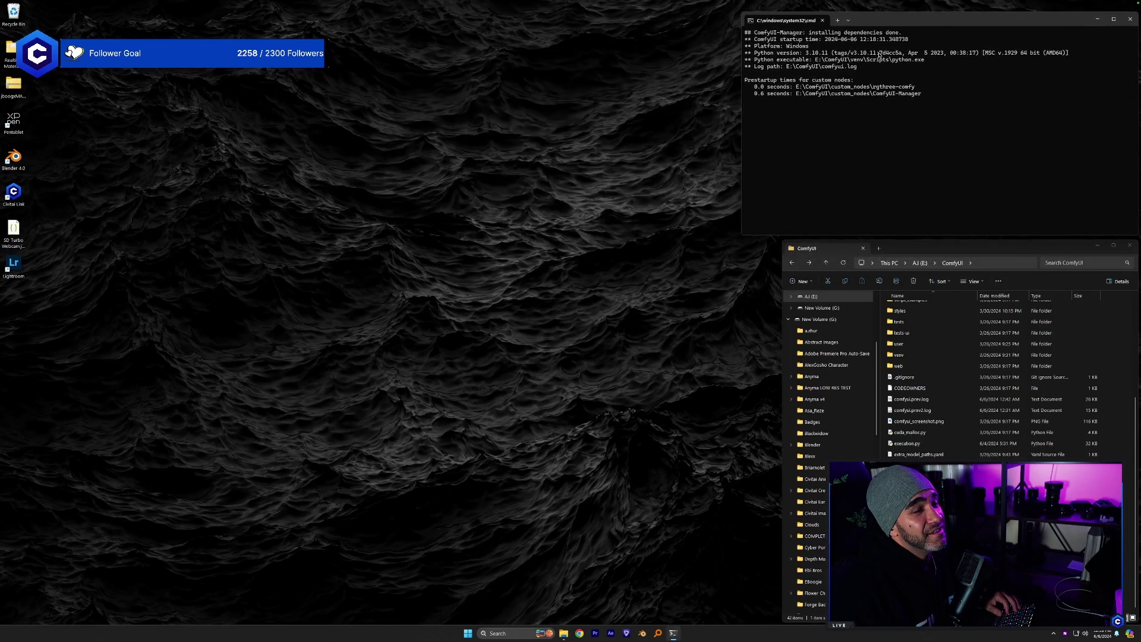
{"action": "left_click_drag", "start_coordinate": [741, 151], "coordinate": [782, 146]}
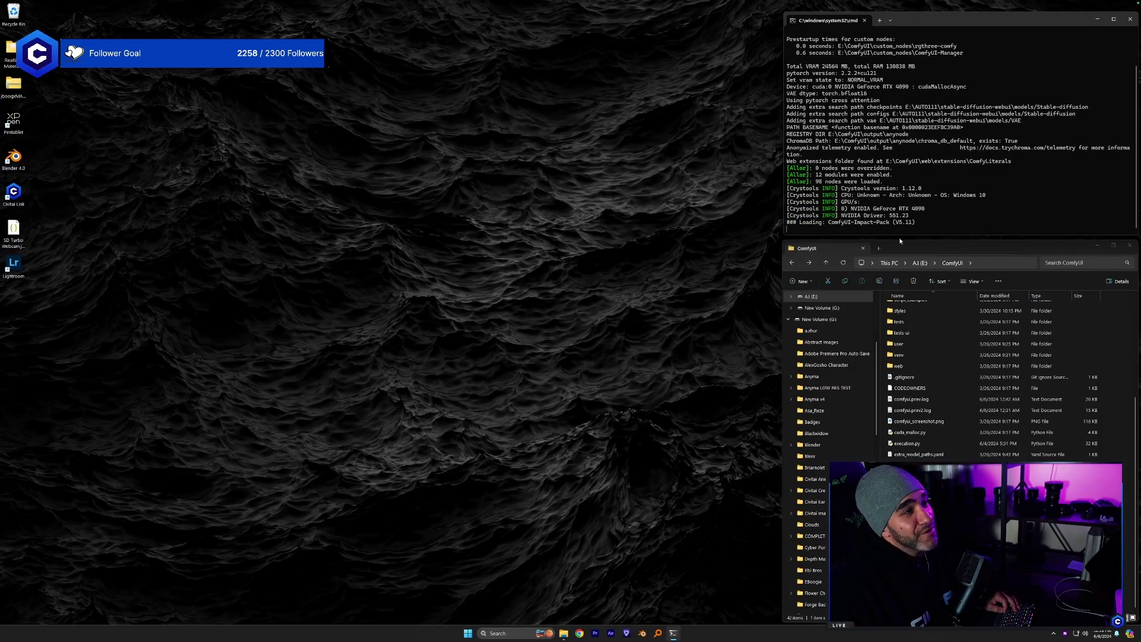
- Open the Civitai Crest folder on New Volume (G:) in a new File Explorer tab and display its files as large icons
{"action": "left_click", "coordinate": [879, 249]}
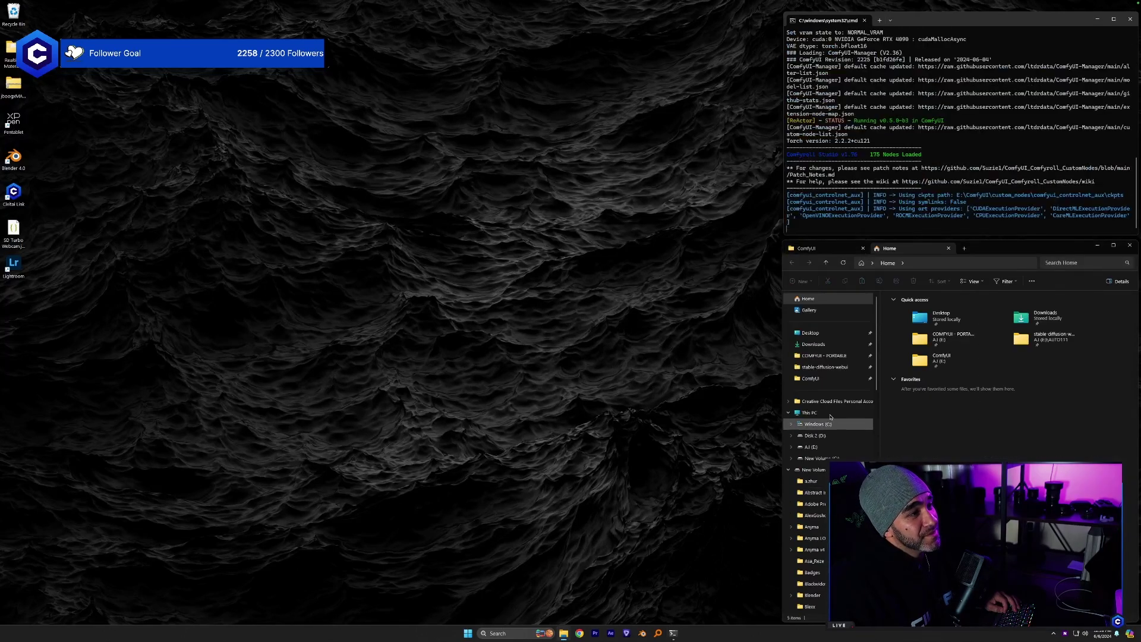
{"action": "left_click", "coordinate": [821, 458]}
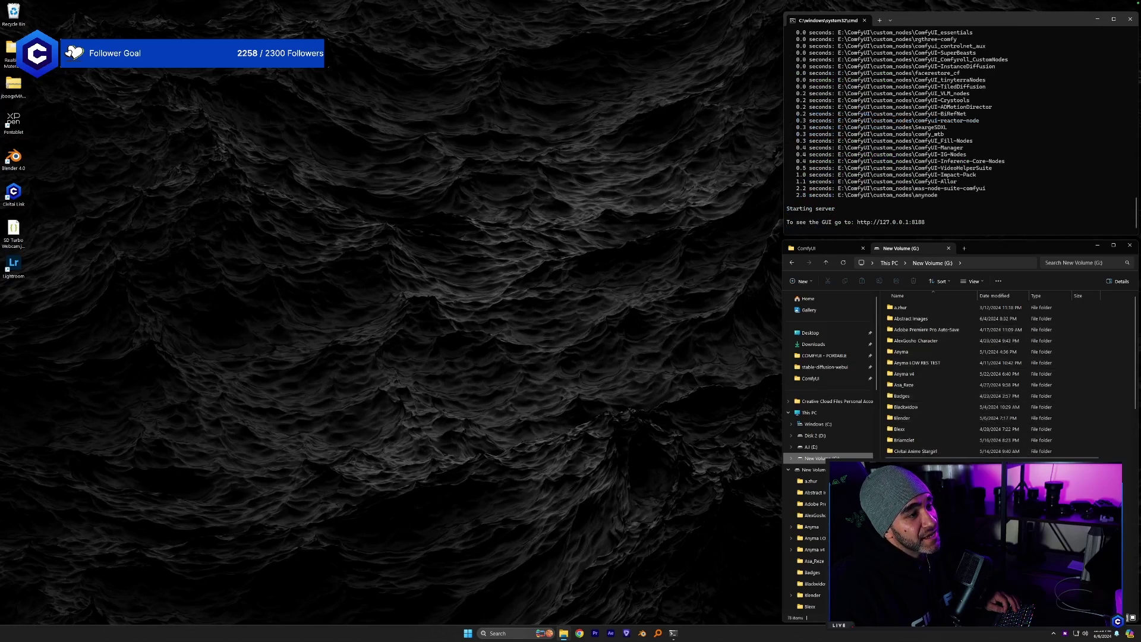
{"action": "double_click", "coordinate": [915, 462]}
{"action": "scroll", "coordinate": [992, 378], "scroll_direction": "down", "scroll_amount": 1}
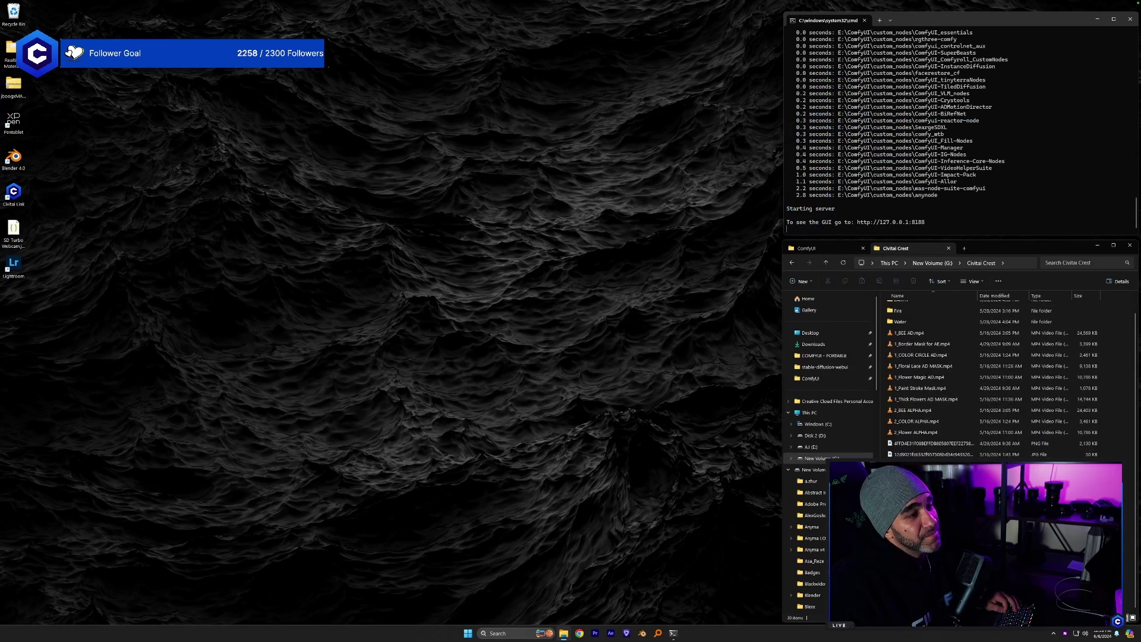
{"action": "left_click", "coordinate": [949, 283]}
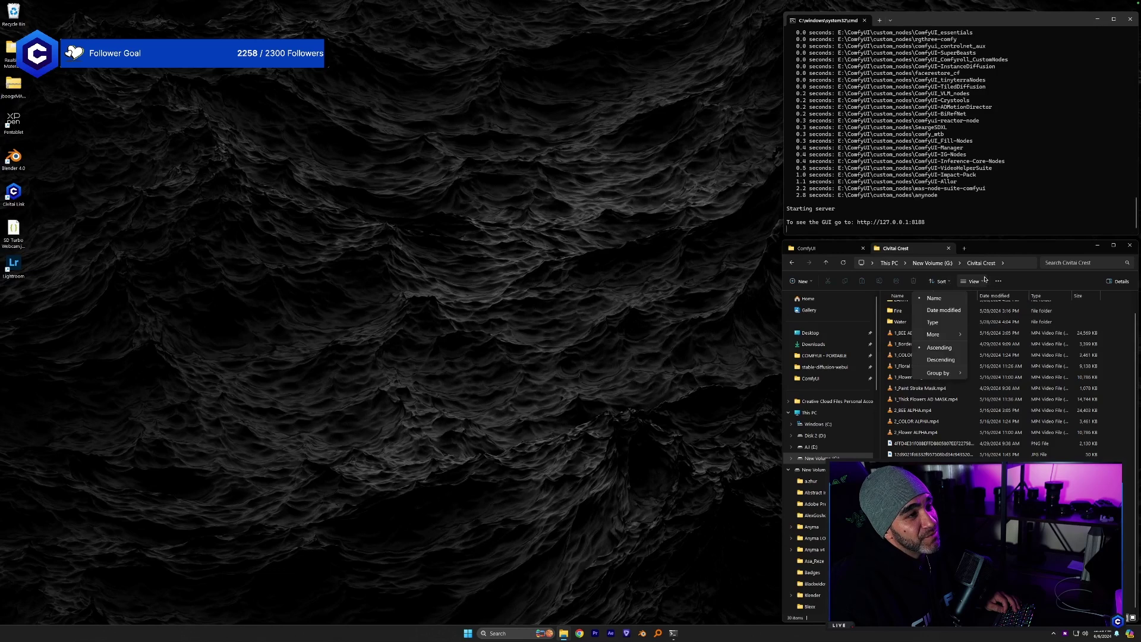
{"action": "left_click", "coordinate": [973, 281]}
{"action": "left_click", "coordinate": [969, 311]}
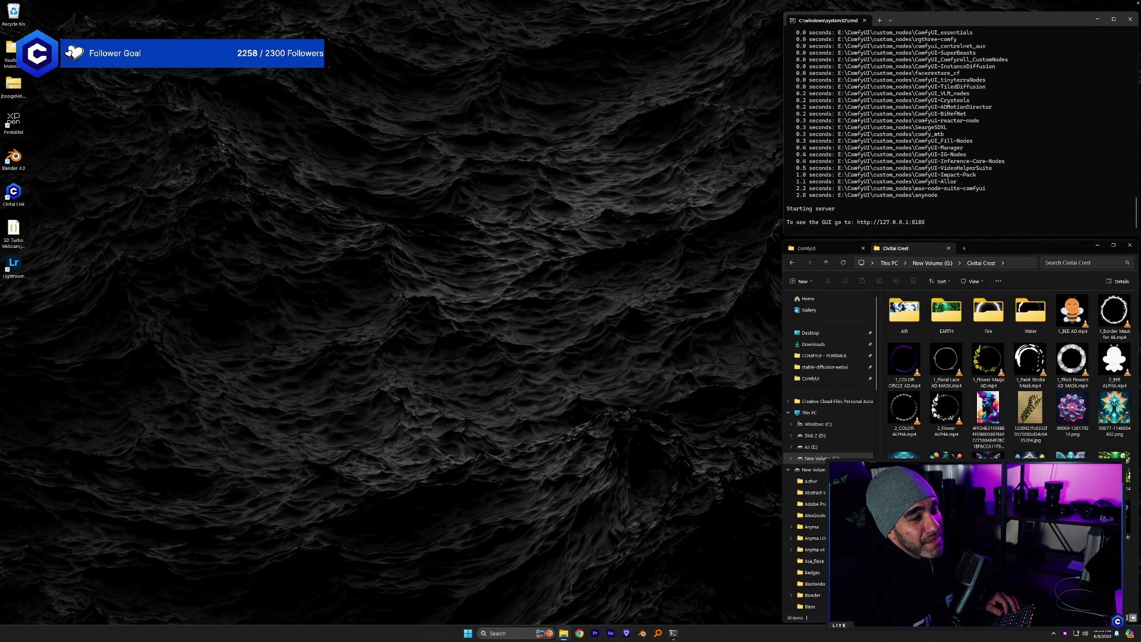
- Create a folder named Shutter Badge in Civitai Crest and paste 1_SHUTTER ALPHA.mp4 and 1_SHUTTER FULL.mp4 into it
{"action": "key", "text": "ctrl+shift+n"}
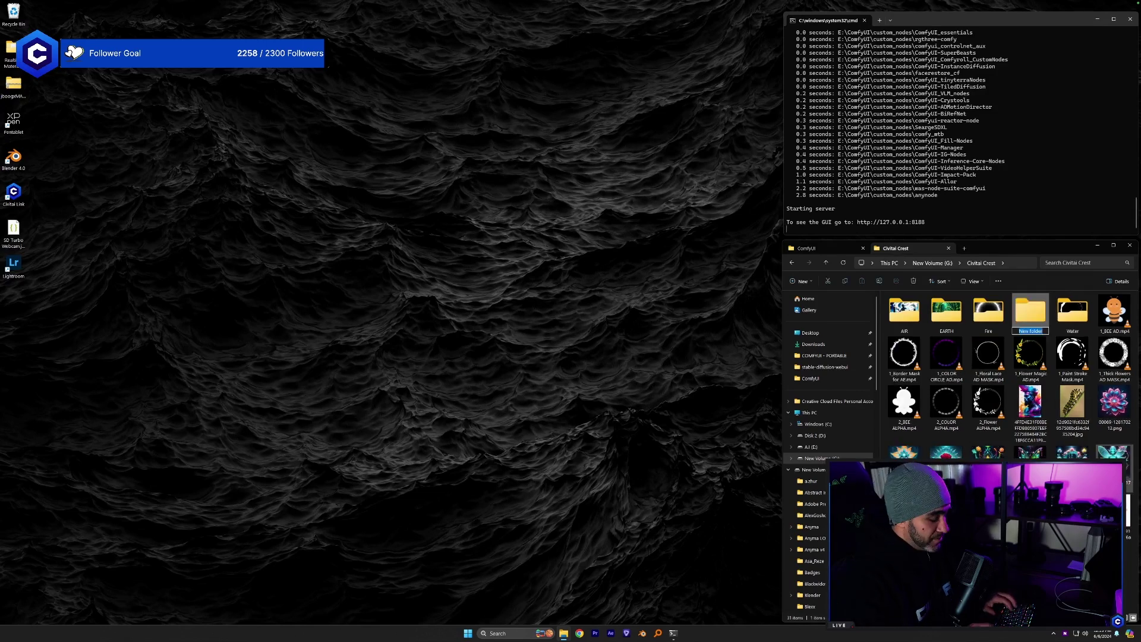
{"action": "type", "text": "Shutter Badge"}
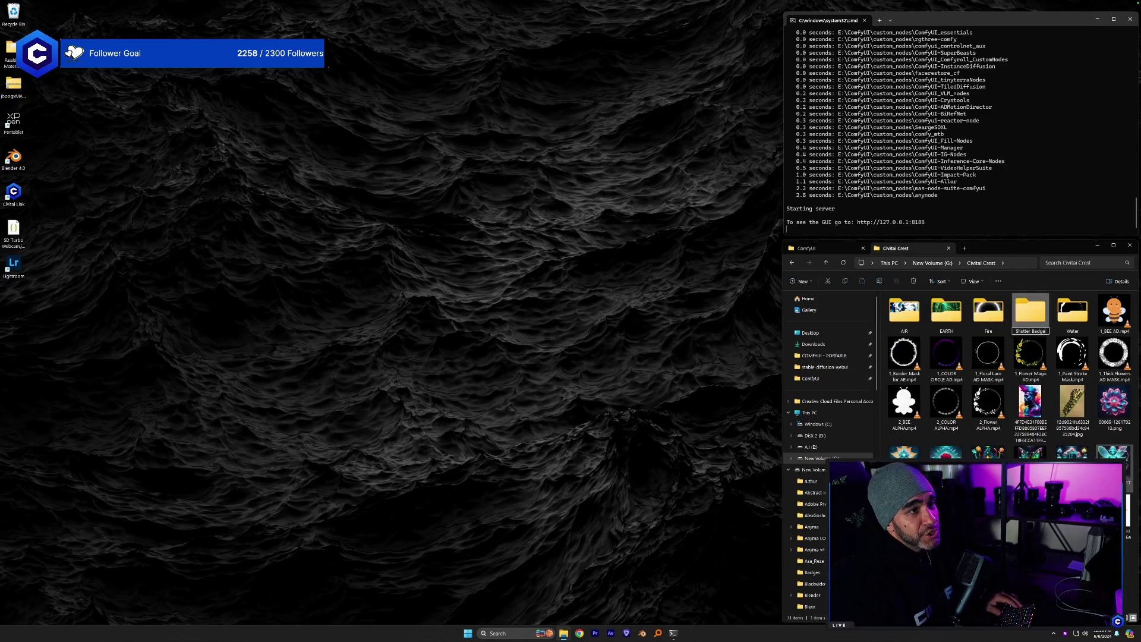
{"action": "key", "text": "Return"}
{"action": "double_click", "coordinate": [1039, 312]}
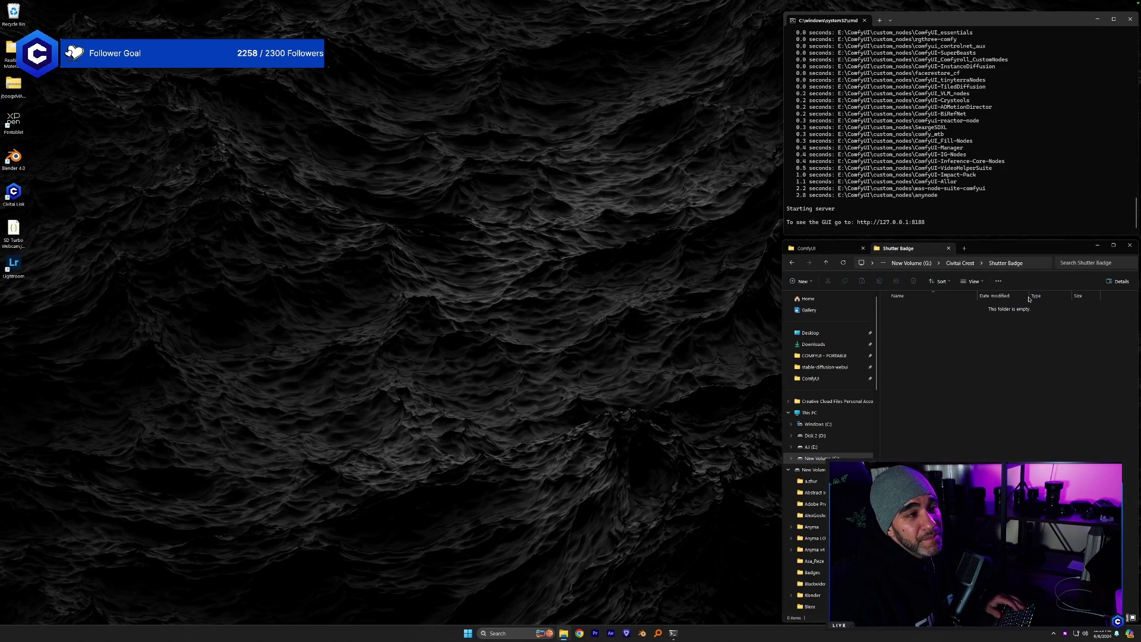
{"action": "right_click", "coordinate": [937, 351]}
{"action": "left_click", "coordinate": [947, 356]}
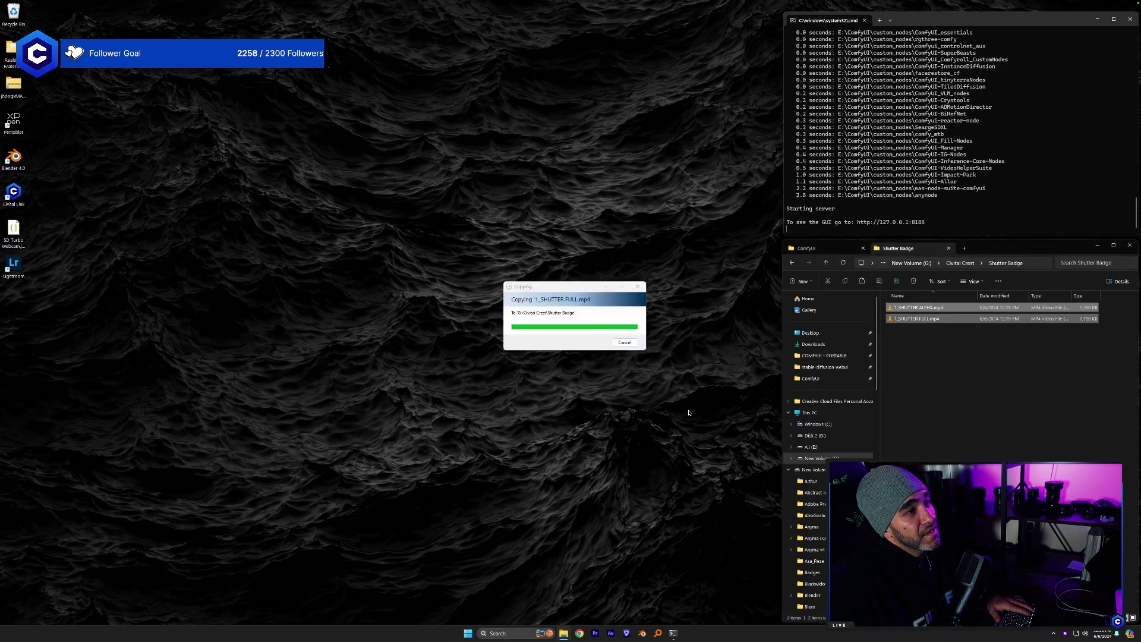
- Open the ComfyUI interface from the server address in the console and load the Civitai Avatar Badge Maker workflow
{"action": "left_click", "coordinate": [915, 222], "text": "ctrl"}
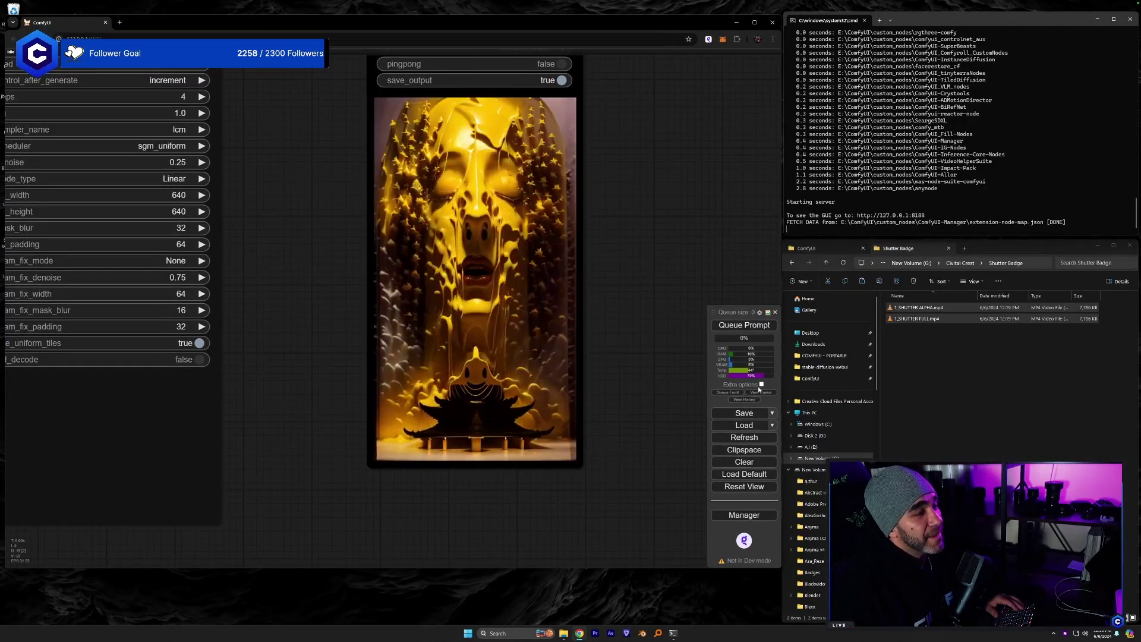
{"action": "left_click", "coordinate": [772, 425]}
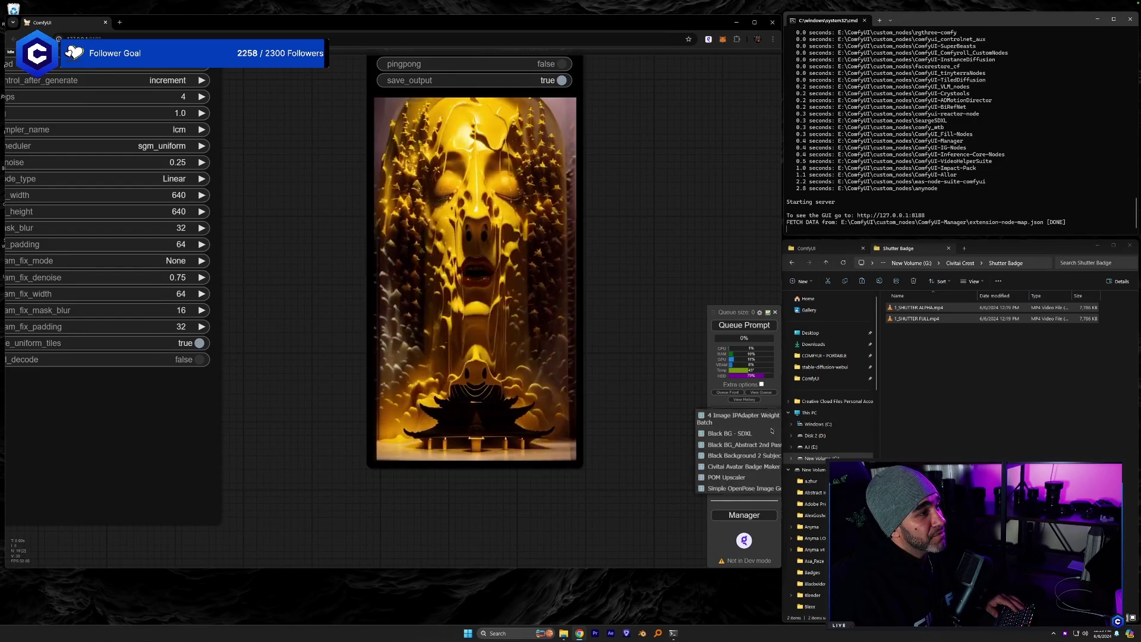
{"action": "left_click", "coordinate": [765, 467]}
{"action": "scroll", "coordinate": [540, 407], "scroll_direction": "down", "scroll_amount": 10}
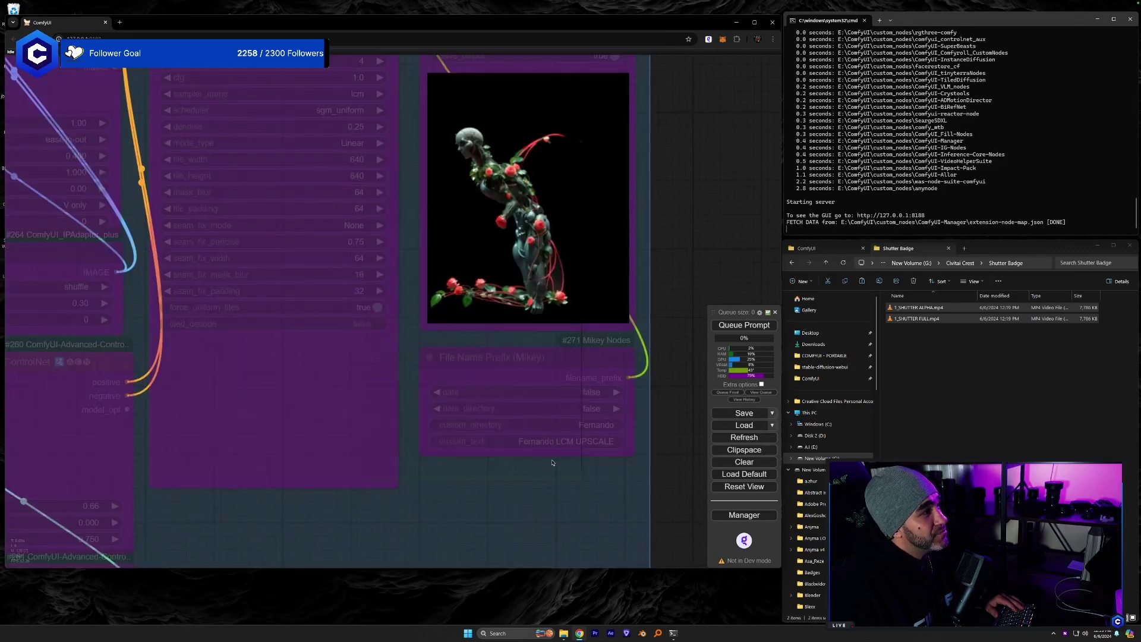
{"action": "left_click_drag", "start_coordinate": [318, 403], "coordinate": [627, 476]}
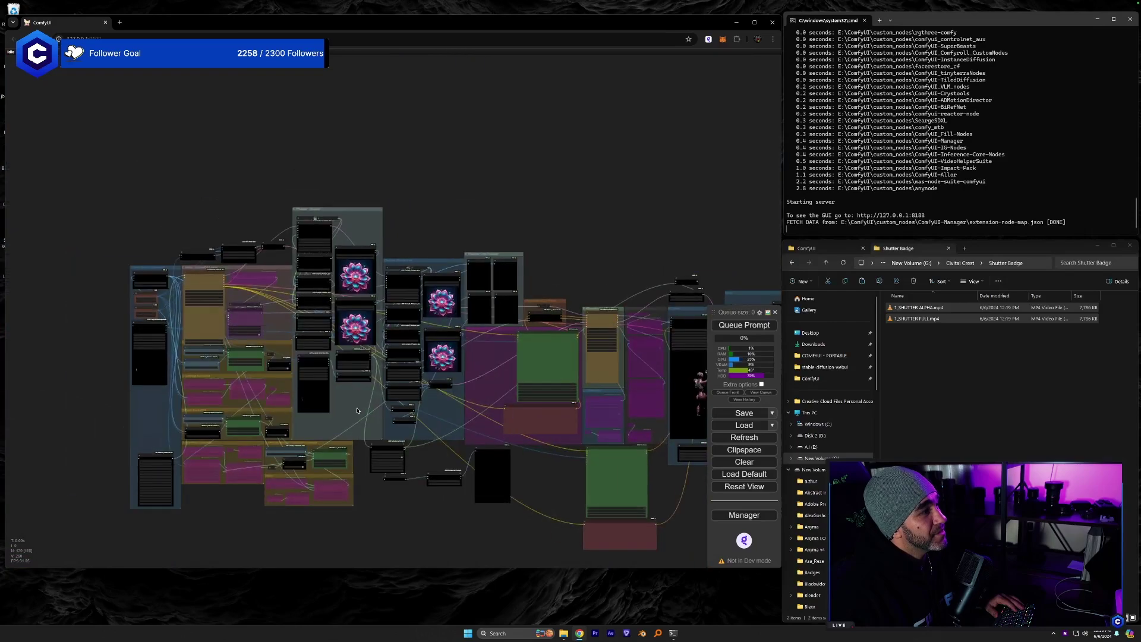
{"action": "scroll", "coordinate": [182, 391], "scroll_direction": "up", "scroll_amount": 8}
{"action": "scroll", "coordinate": [765, 488], "scroll_direction": "up", "scroll_amount": 5}
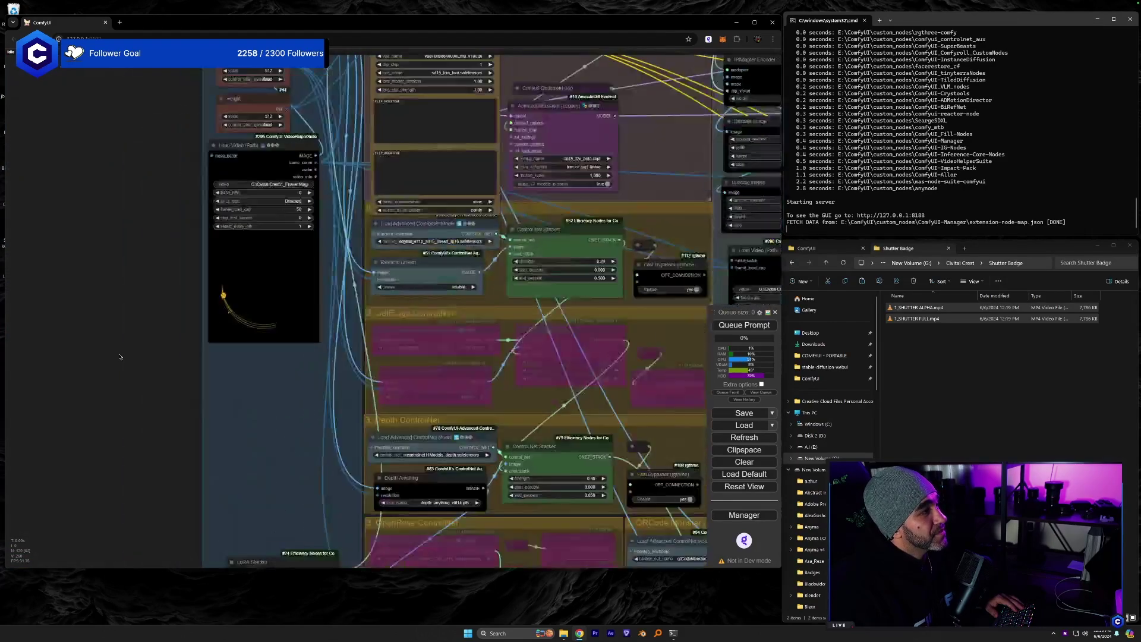
- Move the ComfyUI queue menu higher and fit the browser window to the full desktop height beside the console and folder windows
{"action": "left_click", "coordinate": [778, 572]}
{"action": "left_click", "coordinate": [164, 494]}
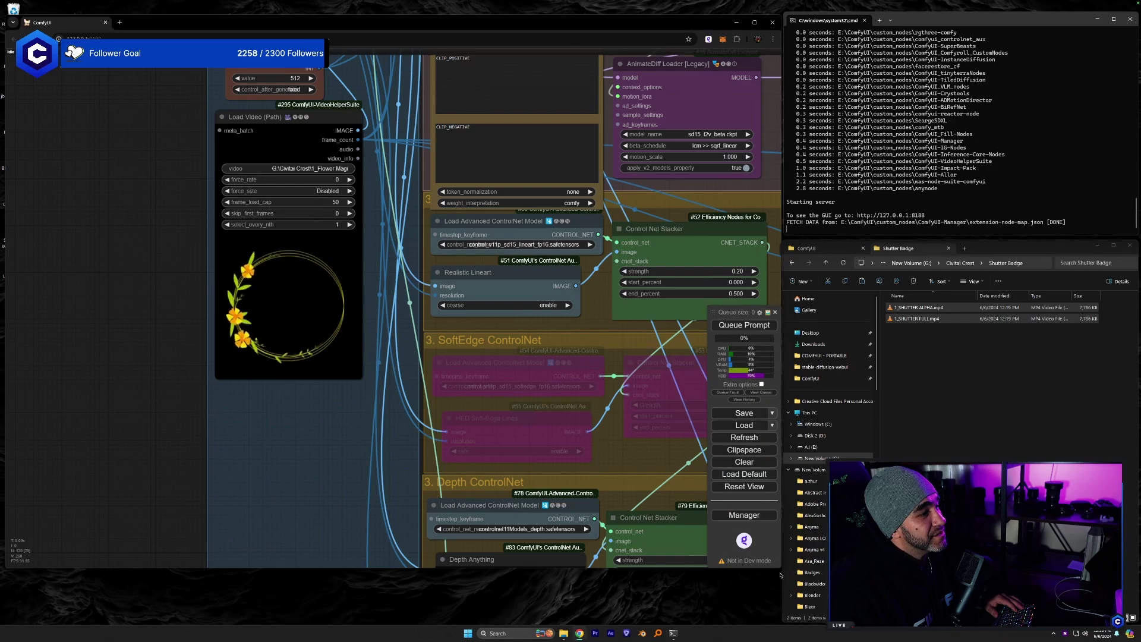
{"action": "scroll", "coordinate": [164, 495], "scroll_direction": "down", "scroll_amount": 5}
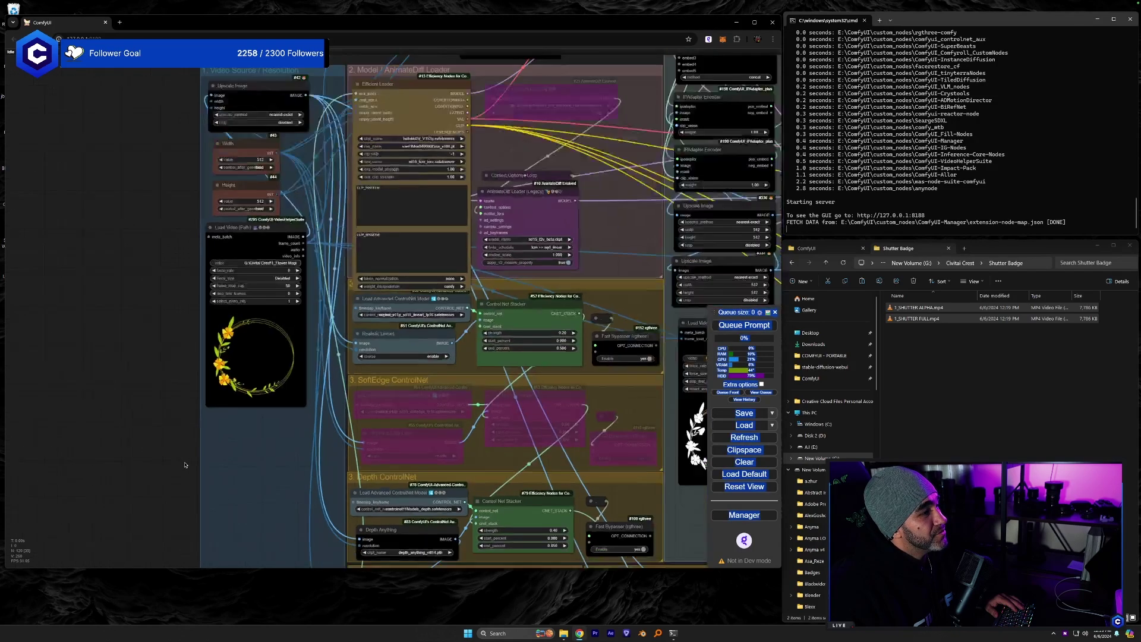
{"action": "left_click_drag", "start_coordinate": [714, 314], "coordinate": [709, 229]}
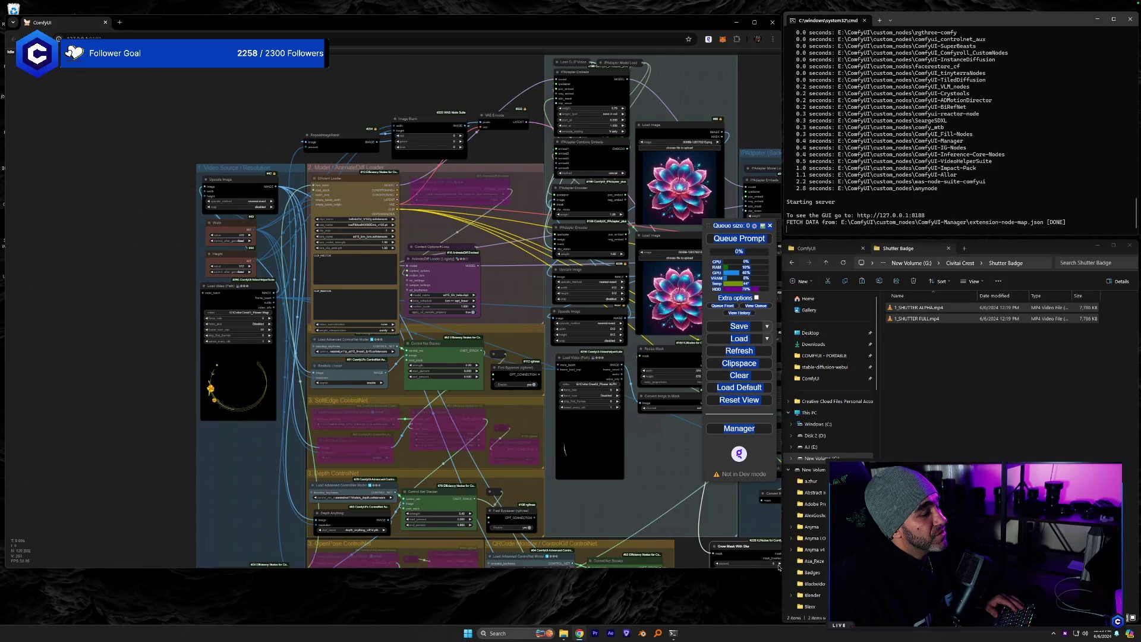
{"action": "left_click_drag", "start_coordinate": [781, 568], "coordinate": [756, 565]}
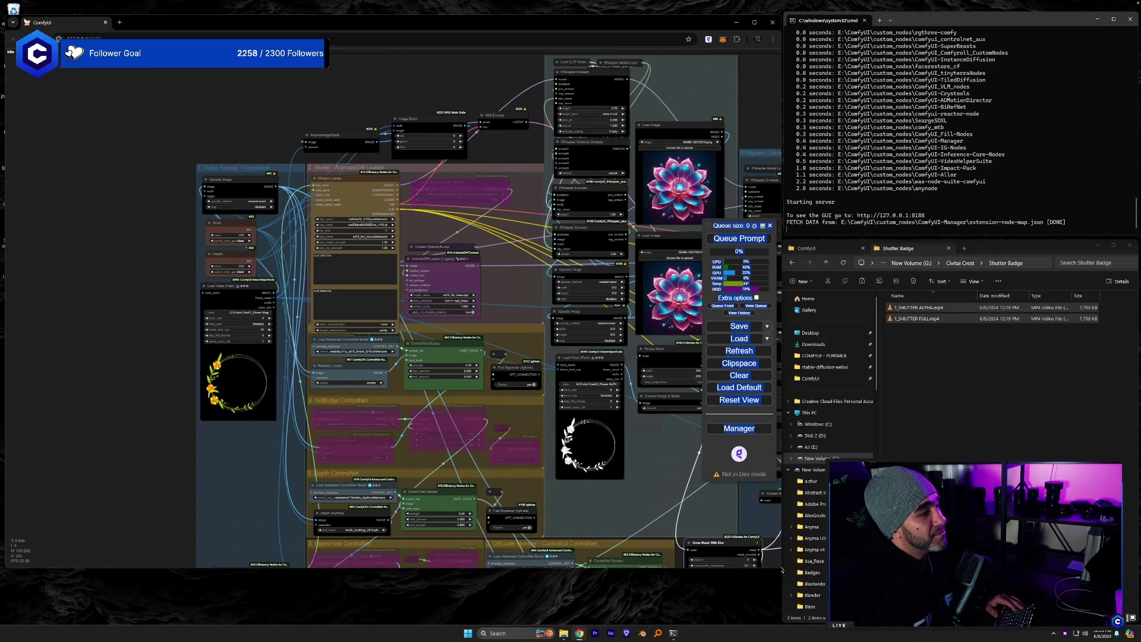
{"action": "left_click_drag", "start_coordinate": [679, 443], "coordinate": [690, 468]}
{"action": "scroll", "coordinate": [619, 369], "scroll_direction": "down", "scroll_amount": 5}
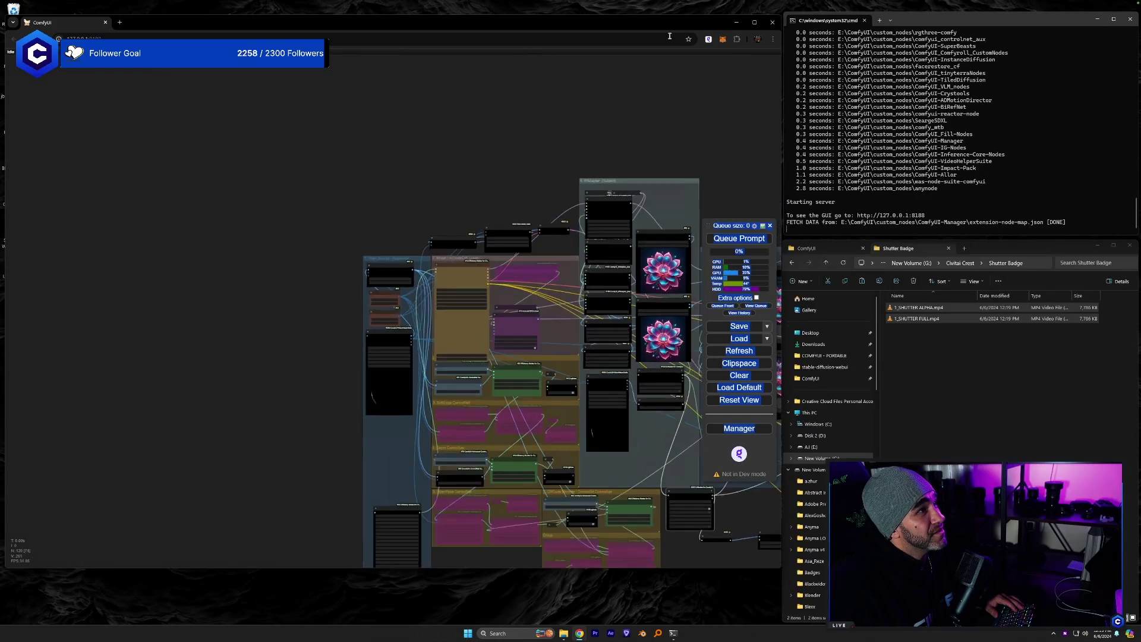
{"action": "left_click_drag", "start_coordinate": [648, 26], "coordinate": [646, 14]}
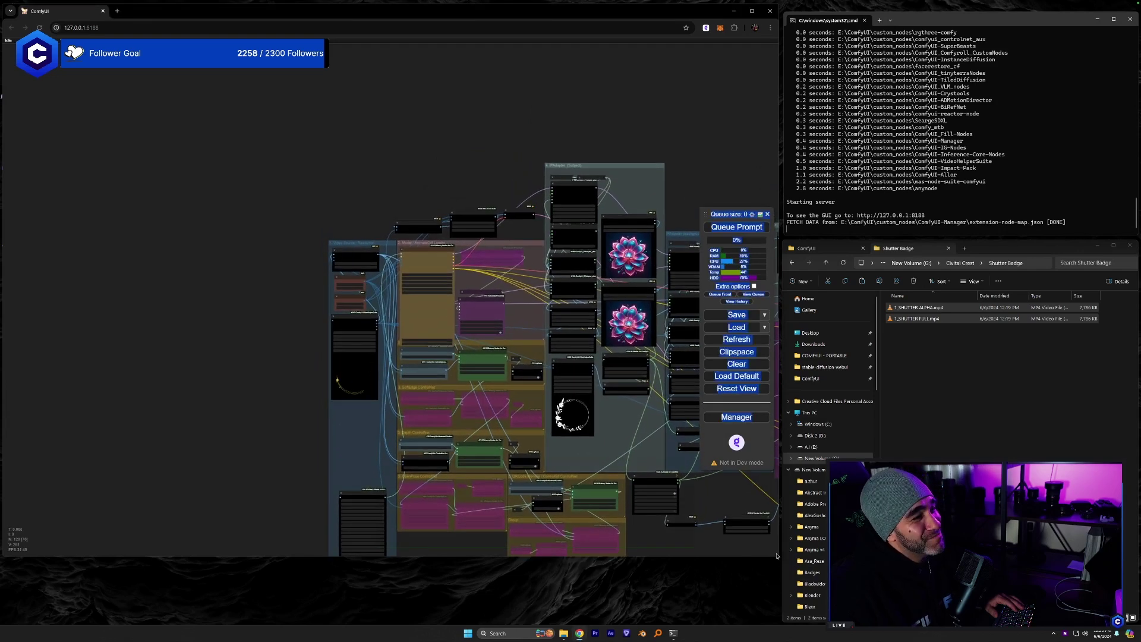
{"action": "left_click_drag", "start_coordinate": [779, 557], "coordinate": [779, 621]}
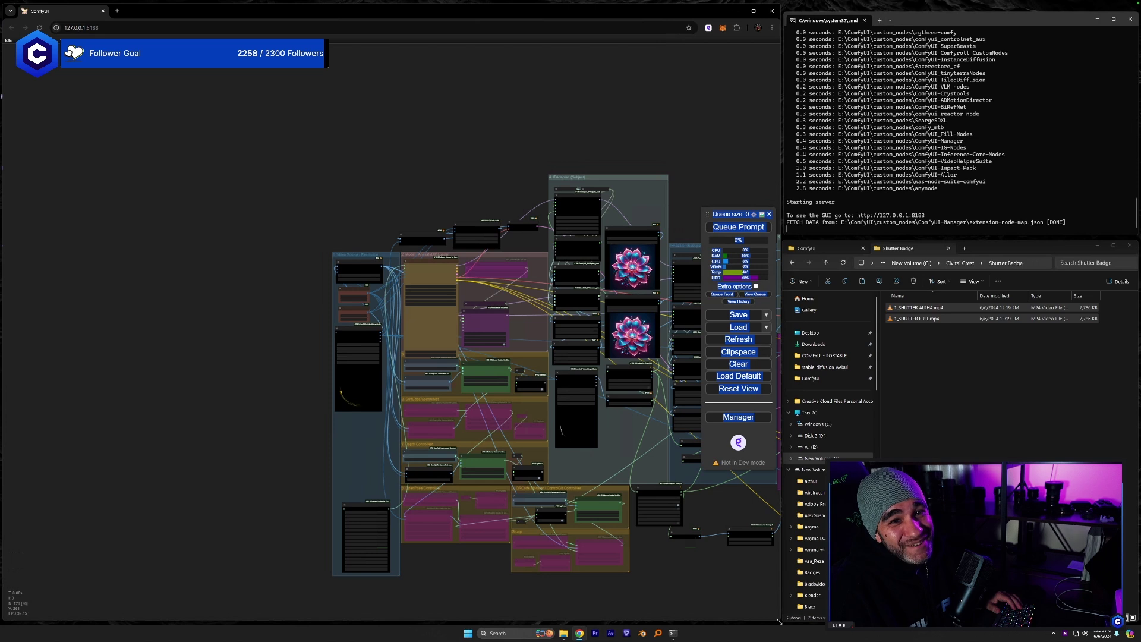
{"action": "left_click_drag", "start_coordinate": [780, 621], "coordinate": [779, 622]}
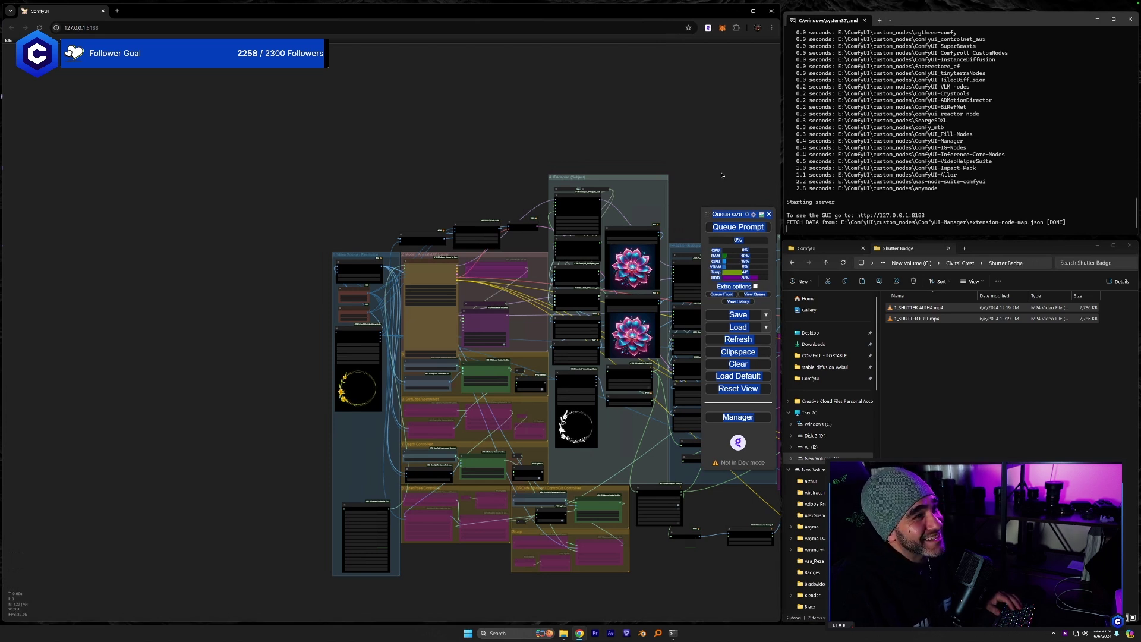
{"action": "left_click_drag", "start_coordinate": [716, 563], "coordinate": [639, 557]}
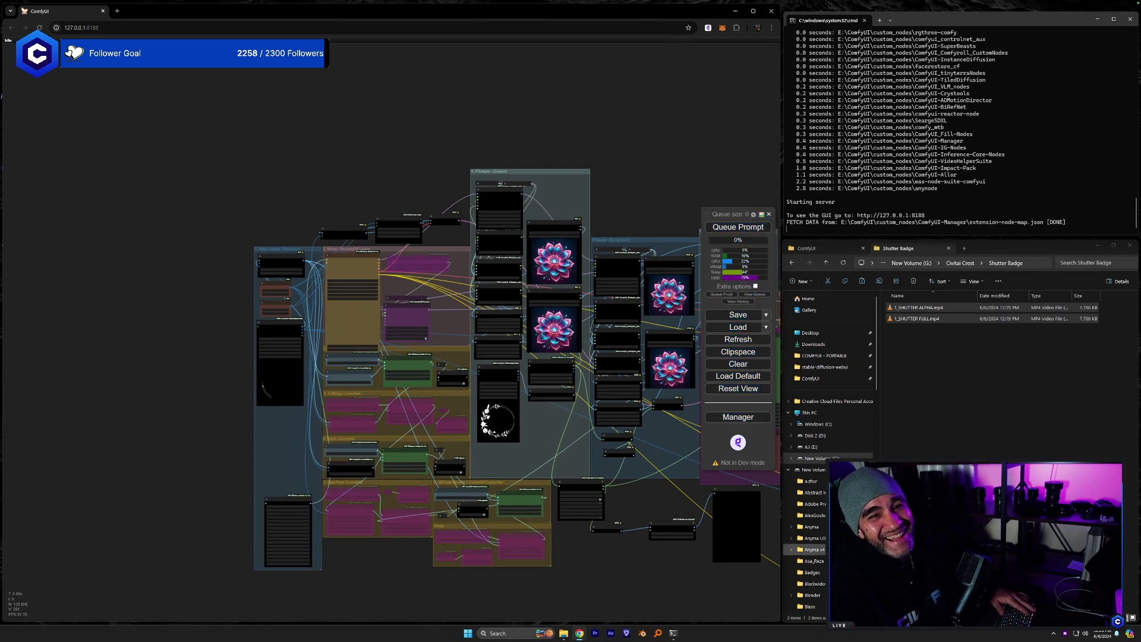
{"action": "left_click_drag", "start_coordinate": [1006, 246], "coordinate": [1007, 249]}
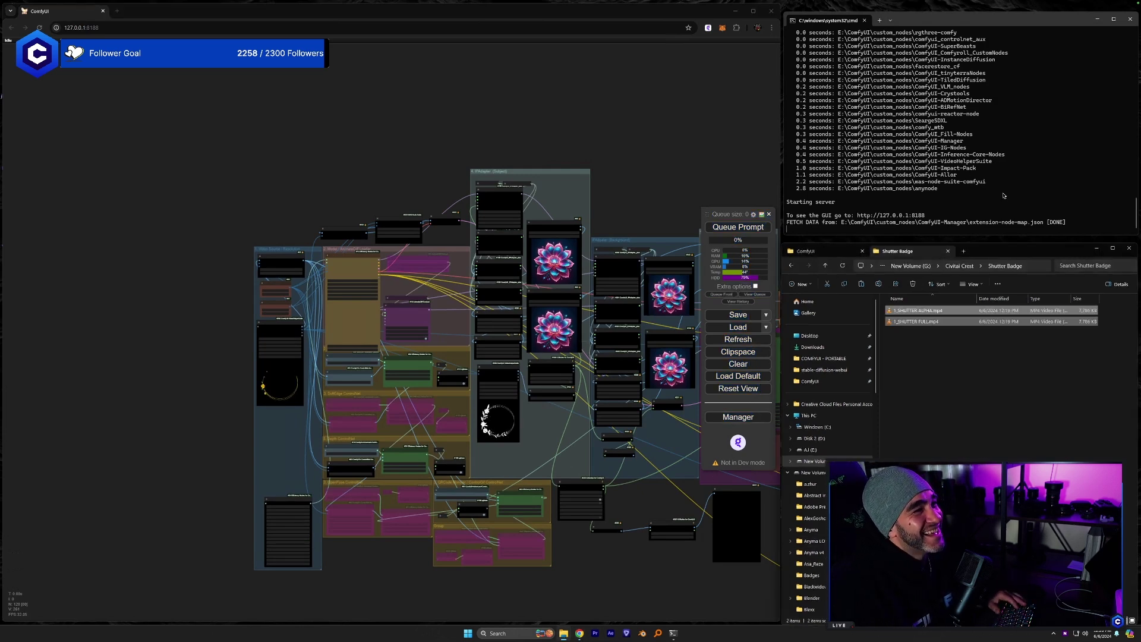
- Leave the remote Windows desktop and switch to Photoshop on the Mac, where the camera badge document is open
{"action": "key", "text": "ctrl+Up"}
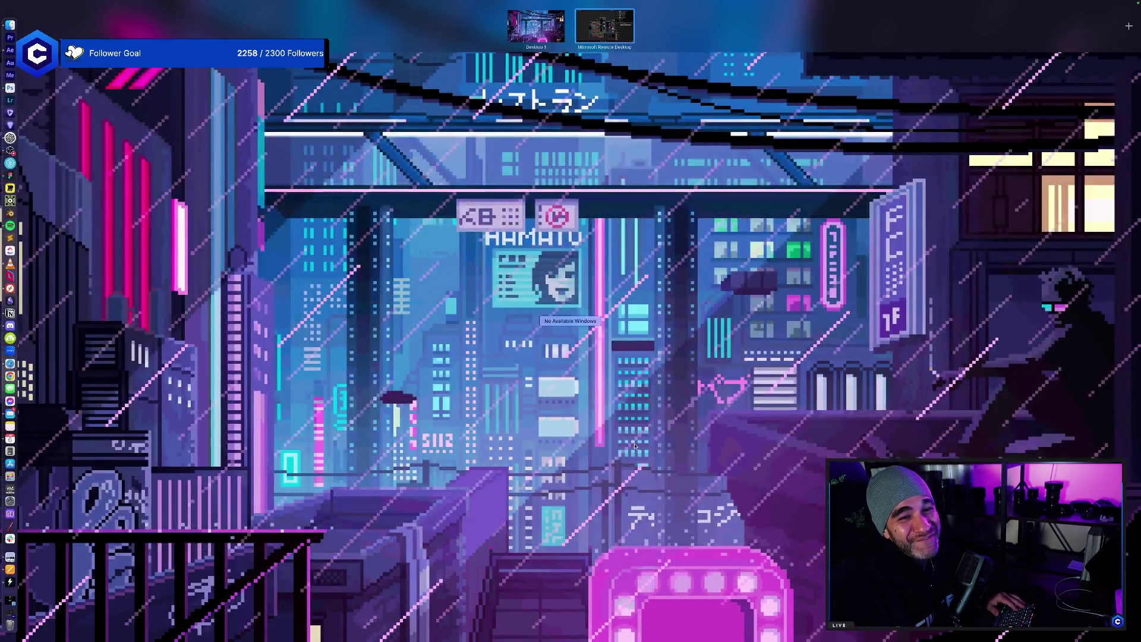
{"action": "left_click", "coordinate": [515, 548]}
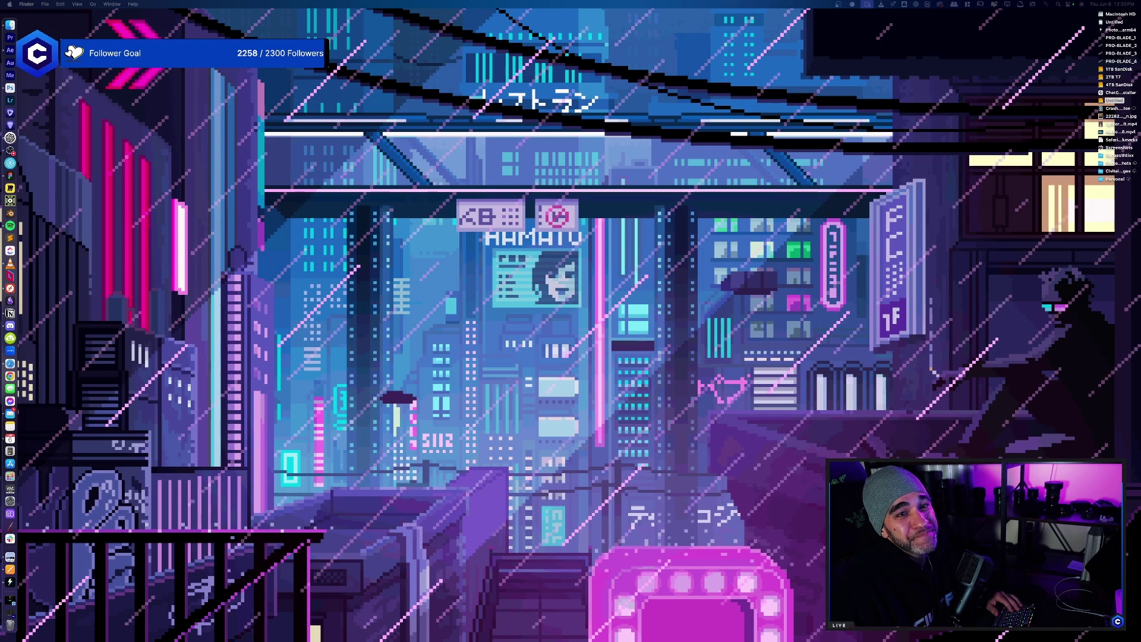
{"action": "key", "text": "super+Tab"}
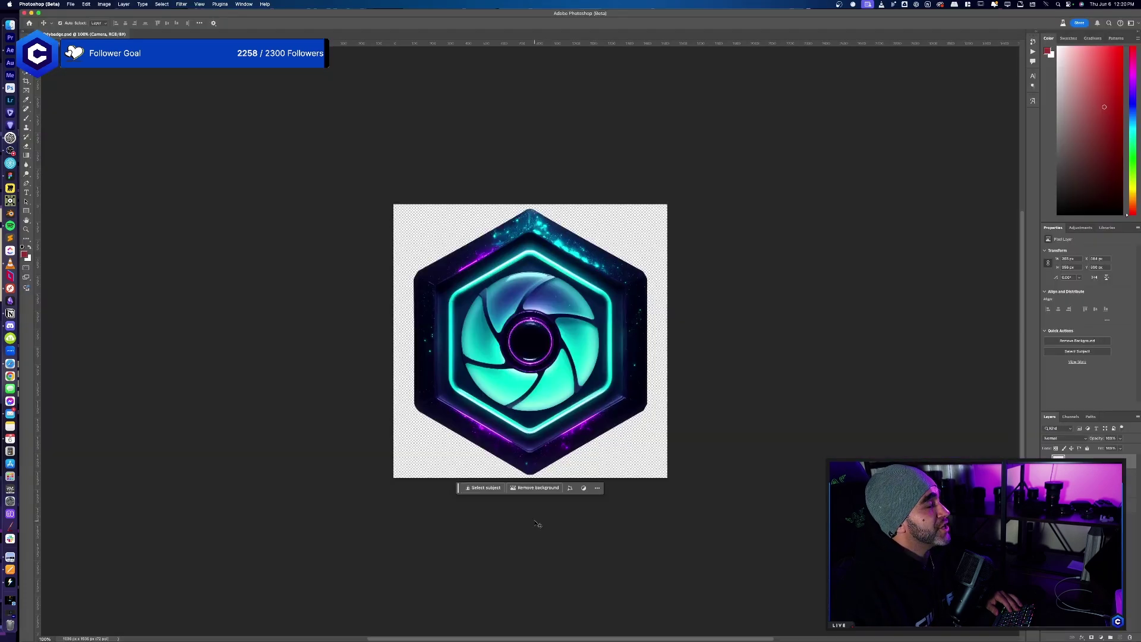
{"action": "left_click", "coordinate": [69, 4]}
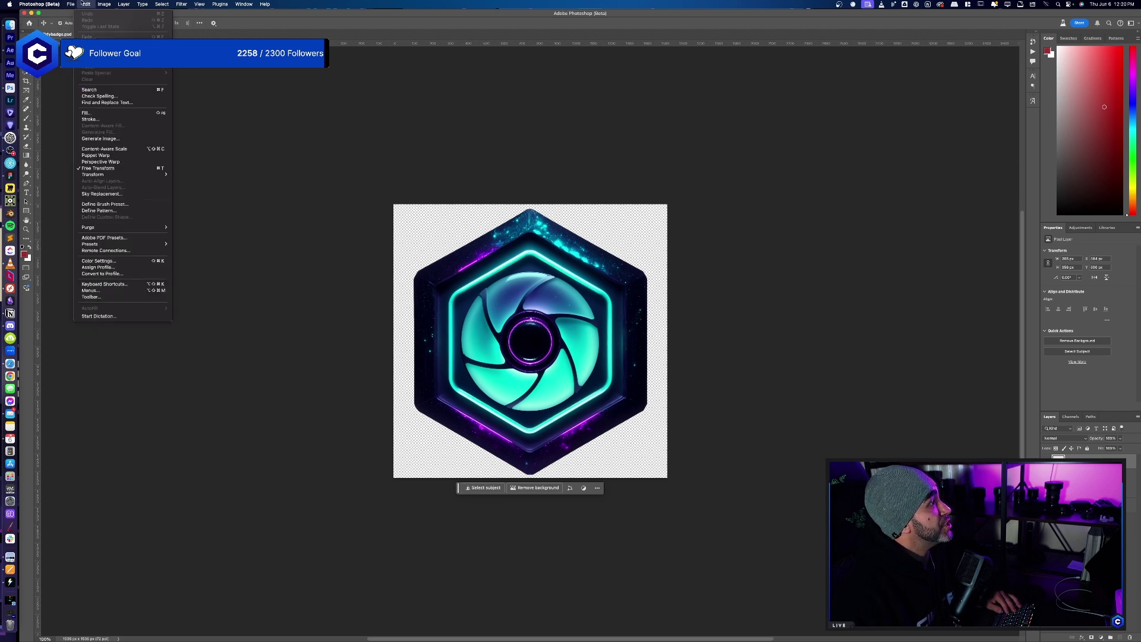
{"action": "left_click", "coordinate": [300, 257]}
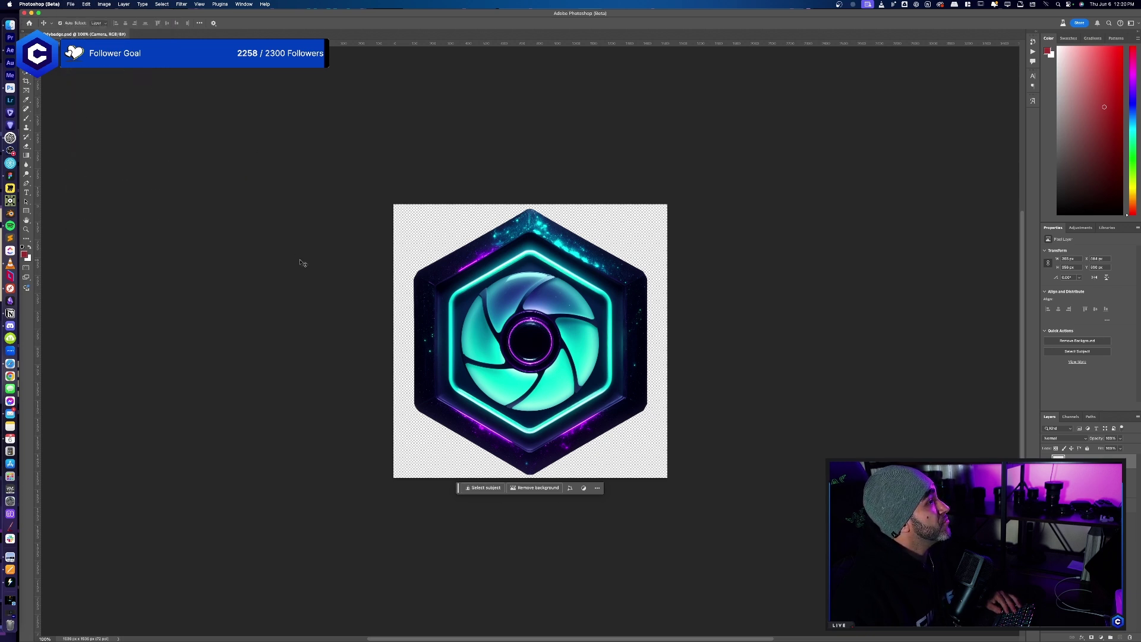
- Quick-export the badge as Odybadge.png into the 0612_Super Secret badge folder under 4_ASSETS, 4_ANIMATED BADGES, Crest Badges
{"action": "left_click", "coordinate": [72, 4]}
{"action": "mouse_move", "coordinate": [111, 121]}
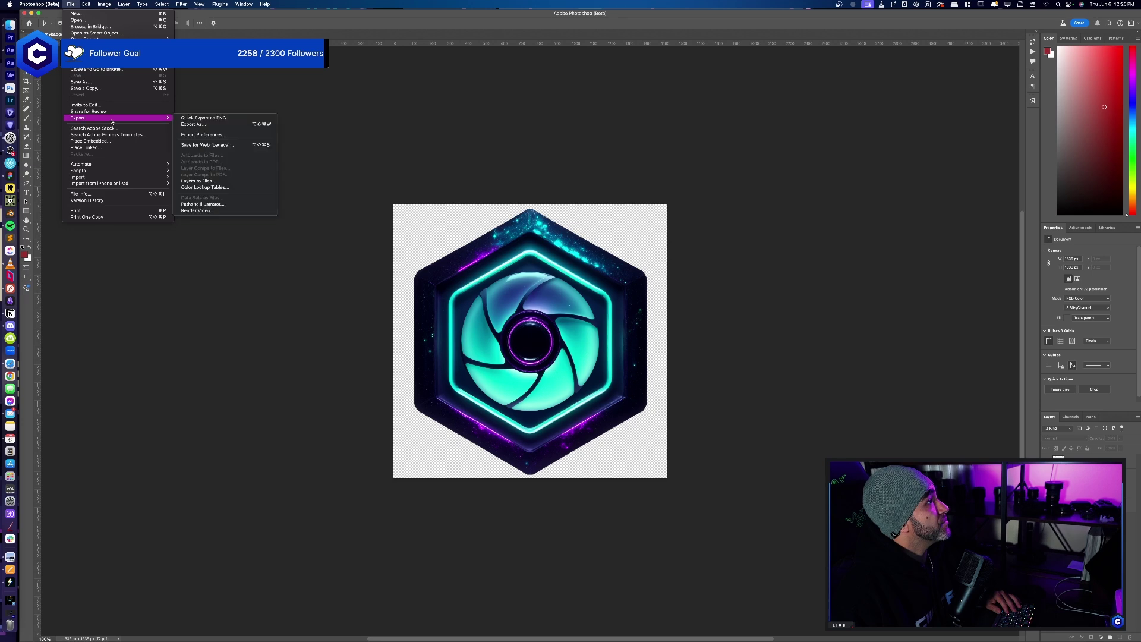
{"action": "left_click", "coordinate": [203, 118]}
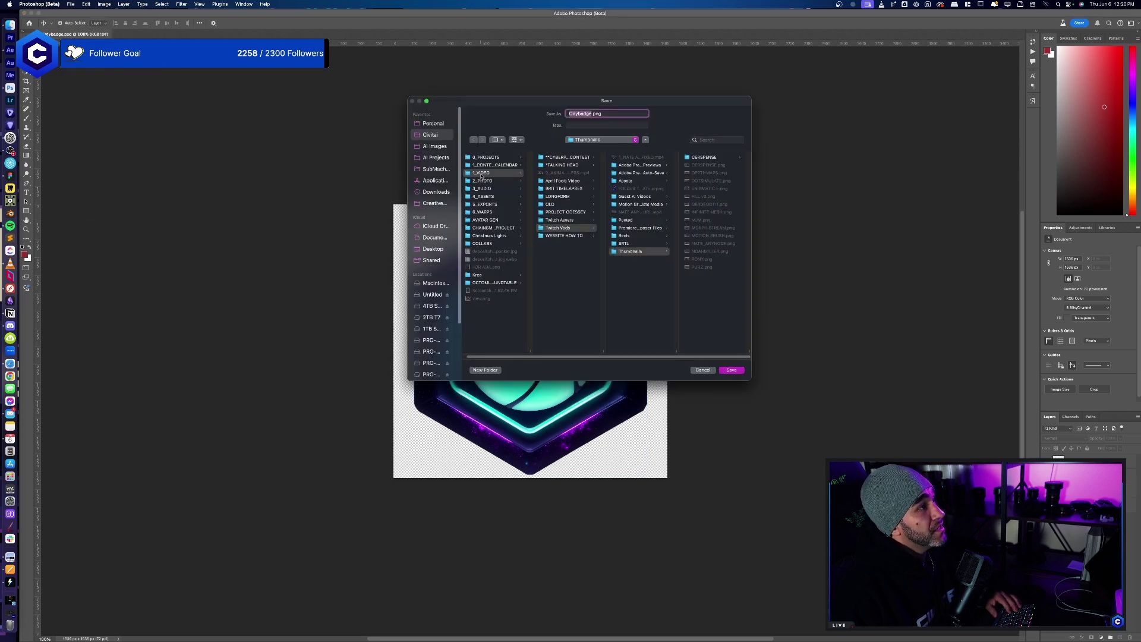
{"action": "left_click", "coordinate": [490, 196]}
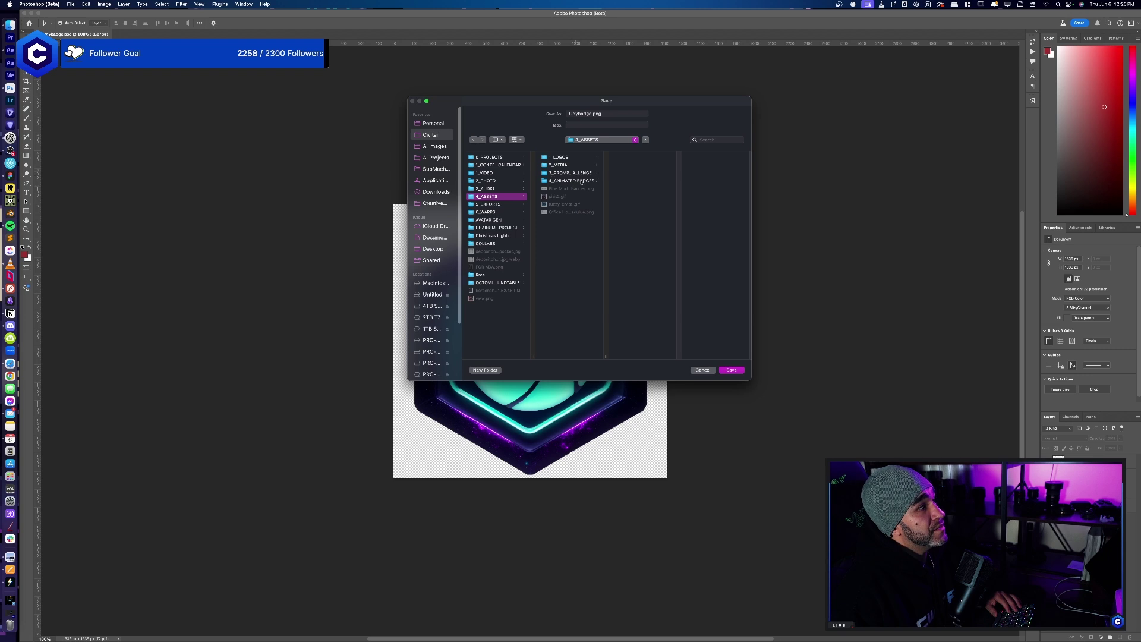
{"action": "left_click", "coordinate": [572, 181]}
{"action": "left_click", "coordinate": [636, 157]}
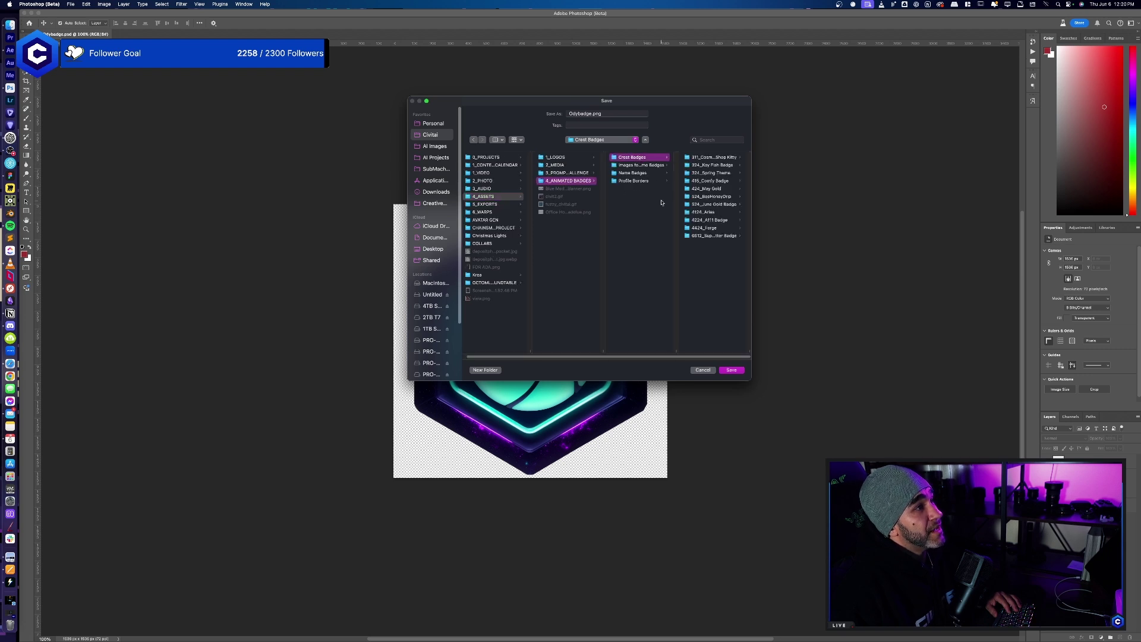
{"action": "left_click", "coordinate": [707, 236]}
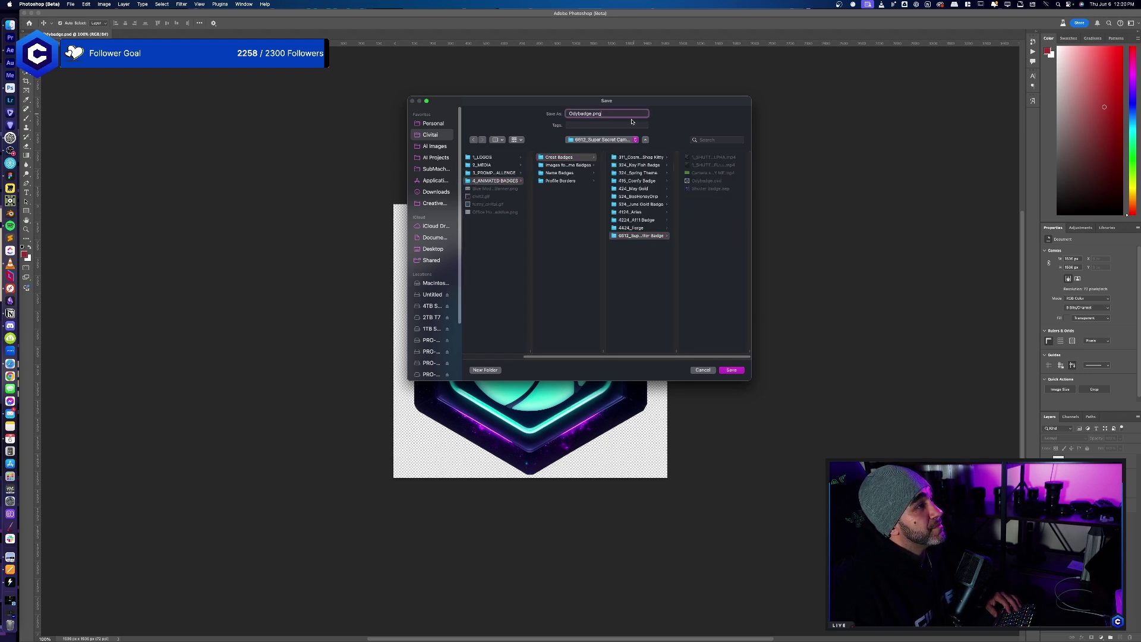
{"action": "left_click", "coordinate": [732, 369]}
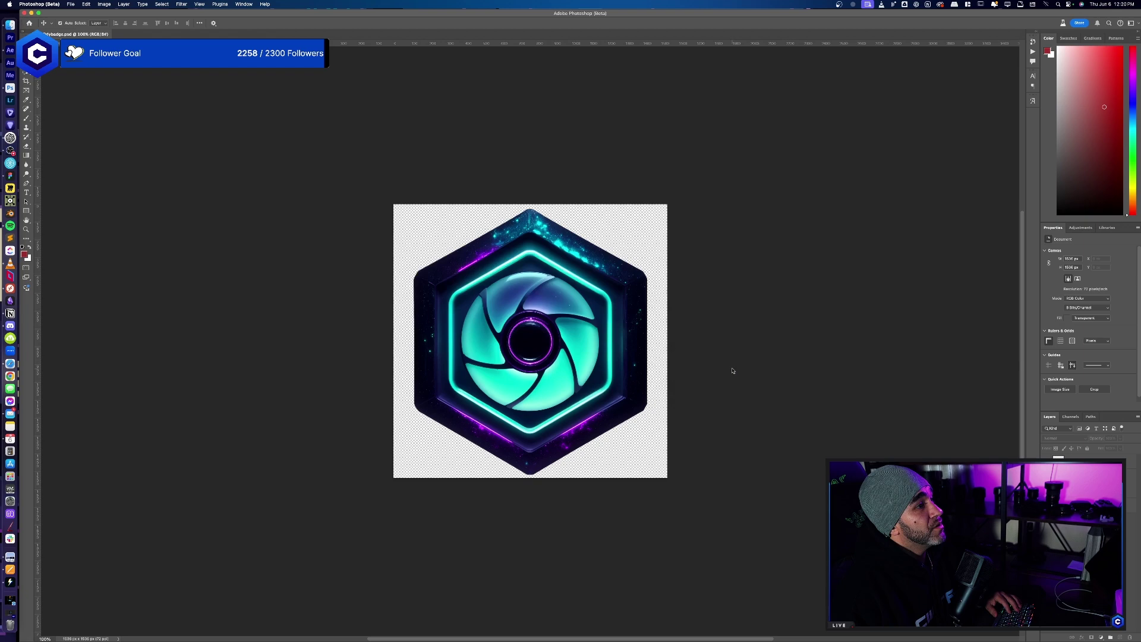
- Return to the remote Windows desktop and paste Odybadge.png into the Shutter Badge folder
{"action": "left_click", "coordinate": [24, 13]}
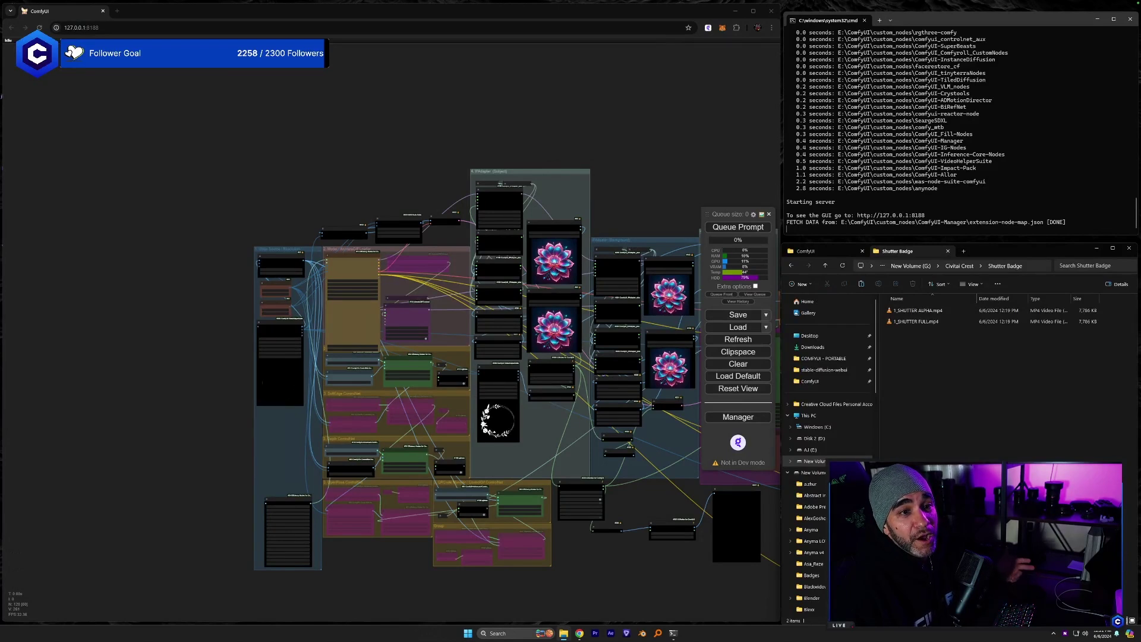
{"action": "right_click", "coordinate": [959, 379]}
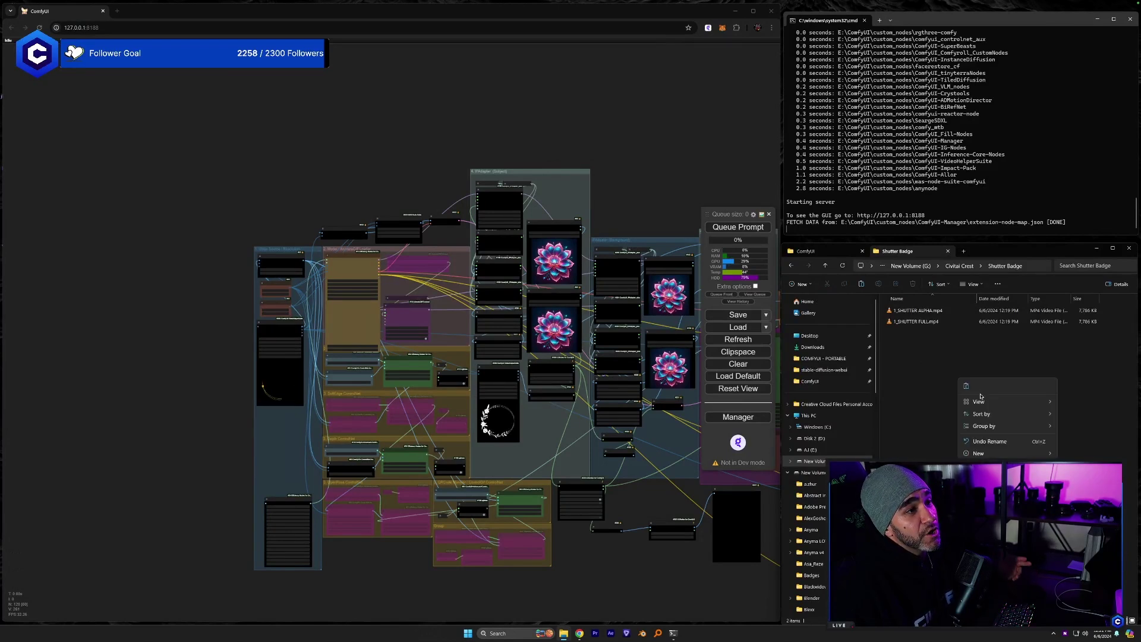
{"action": "left_click", "coordinate": [968, 390]}
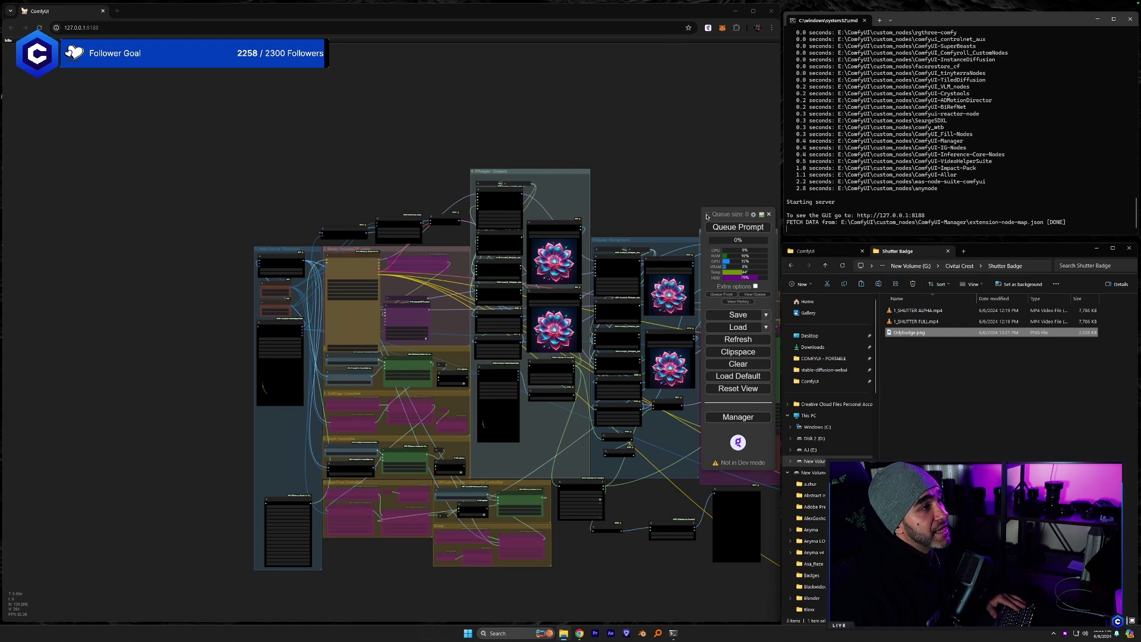
- Move the ComfyUI queue menu lower on the canvas and stretch the browser window slightly upwards
{"action": "left_click_drag", "start_coordinate": [707, 216], "coordinate": [727, 369]}
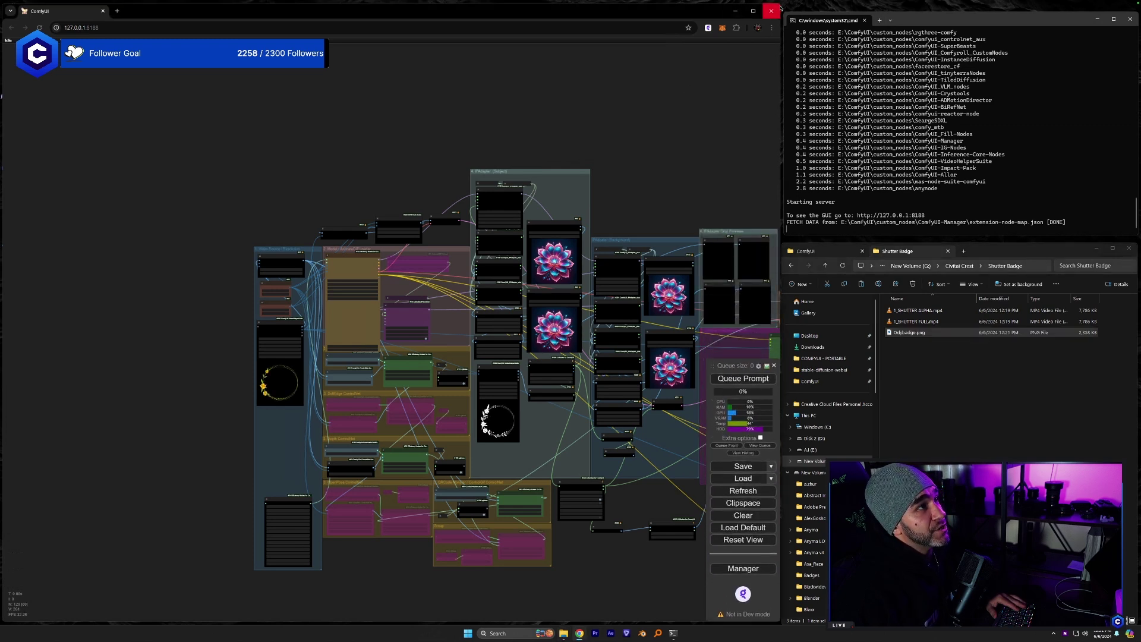
{"action": "left_click_drag", "start_coordinate": [782, 7], "coordinate": [783, 5]}
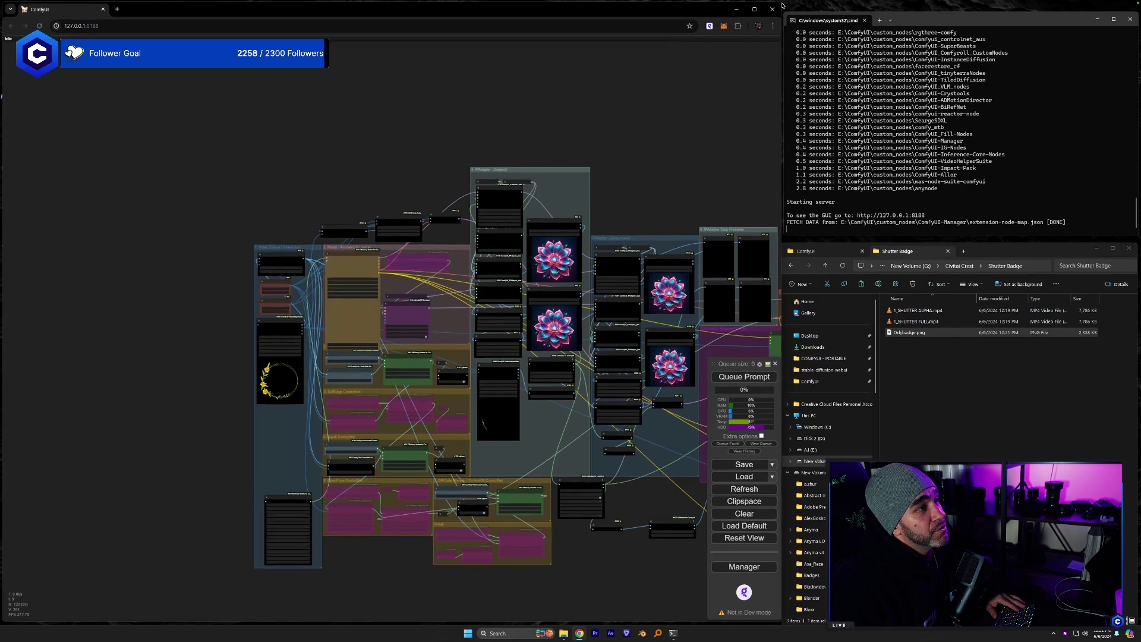
- Display the Shutter Badge folder's files as large icons
{"action": "scroll", "coordinate": [238, 369], "scroll_direction": "up", "scroll_amount": 4}
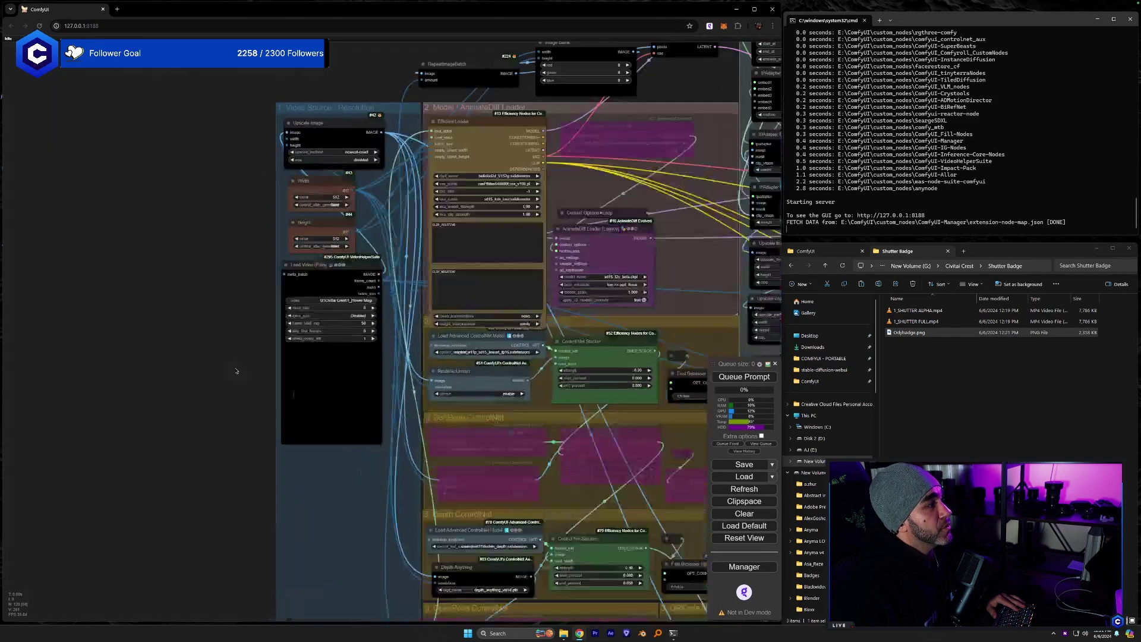
{"action": "scroll", "coordinate": [244, 367], "scroll_direction": "down", "scroll_amount": 2}
{"action": "scroll", "coordinate": [249, 364], "scroll_direction": "up", "scroll_amount": 3}
{"action": "scroll", "coordinate": [249, 364], "scroll_direction": "up", "scroll_amount": 6}
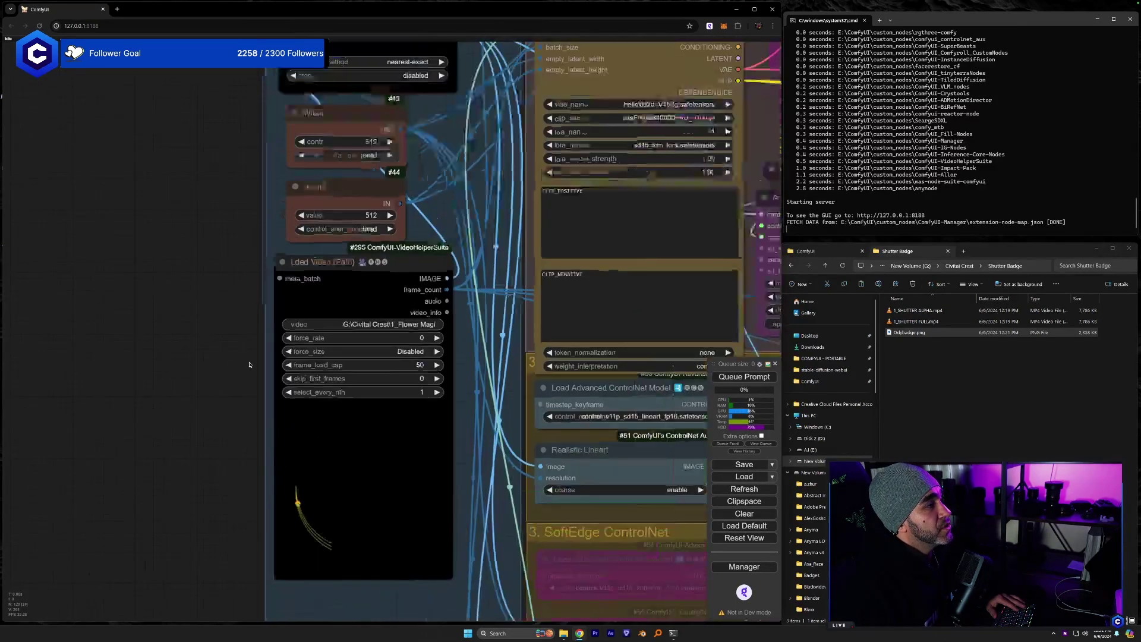
{"action": "left_click", "coordinate": [943, 354]}
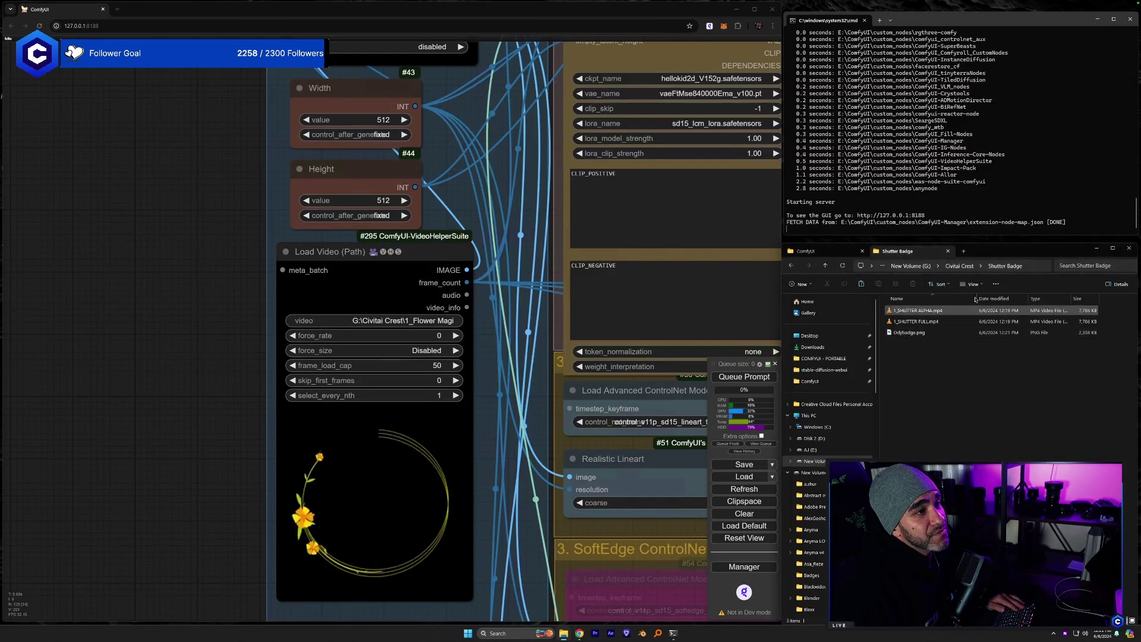
{"action": "left_click", "coordinate": [971, 284]}
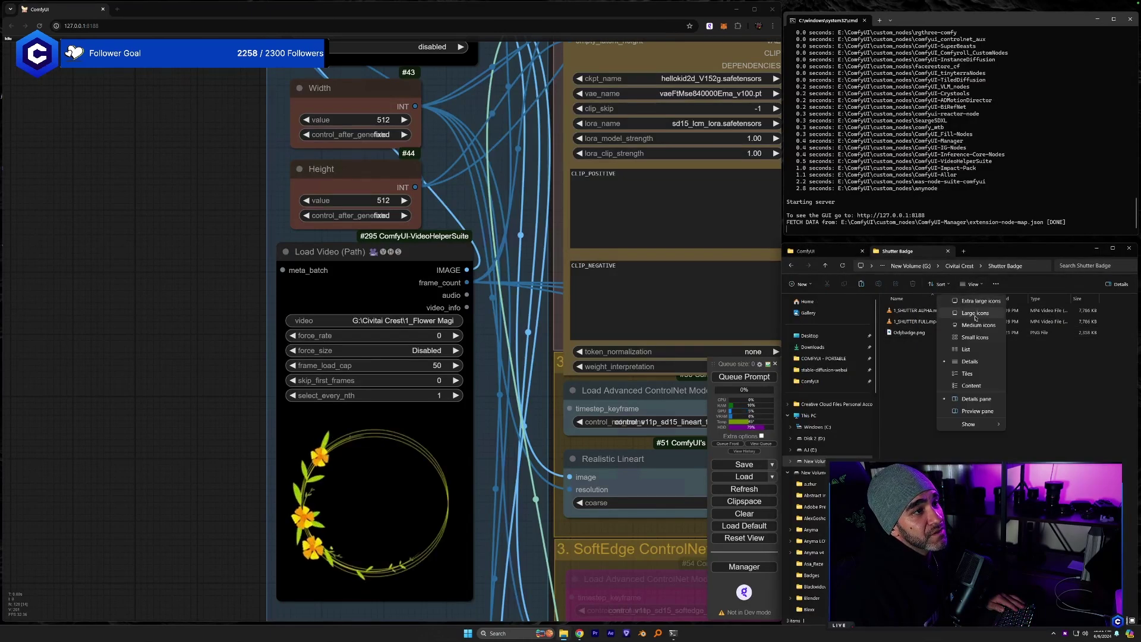
{"action": "left_click", "coordinate": [975, 315]}
- Set the Video Source group's Load Video path to G:\Civitai Crest\Shutter Badge\1_SHUTTER FULL.mp4, without quotation marks
{"action": "right_click", "coordinate": [944, 316]}
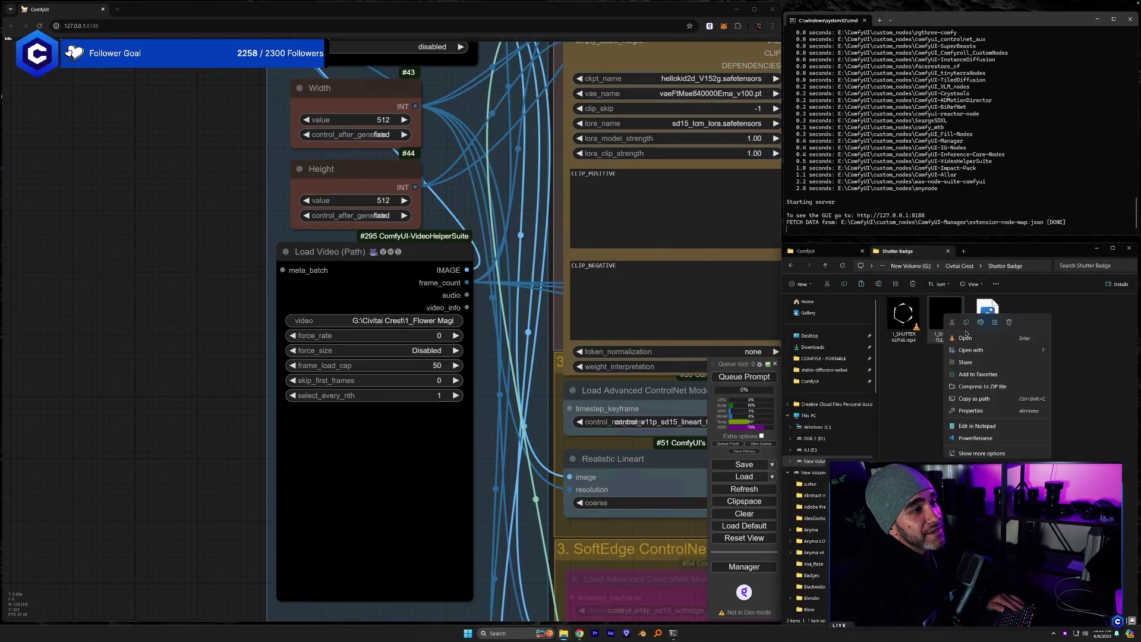
{"action": "left_click", "coordinate": [987, 396]}
{"action": "left_click", "coordinate": [393, 321]}
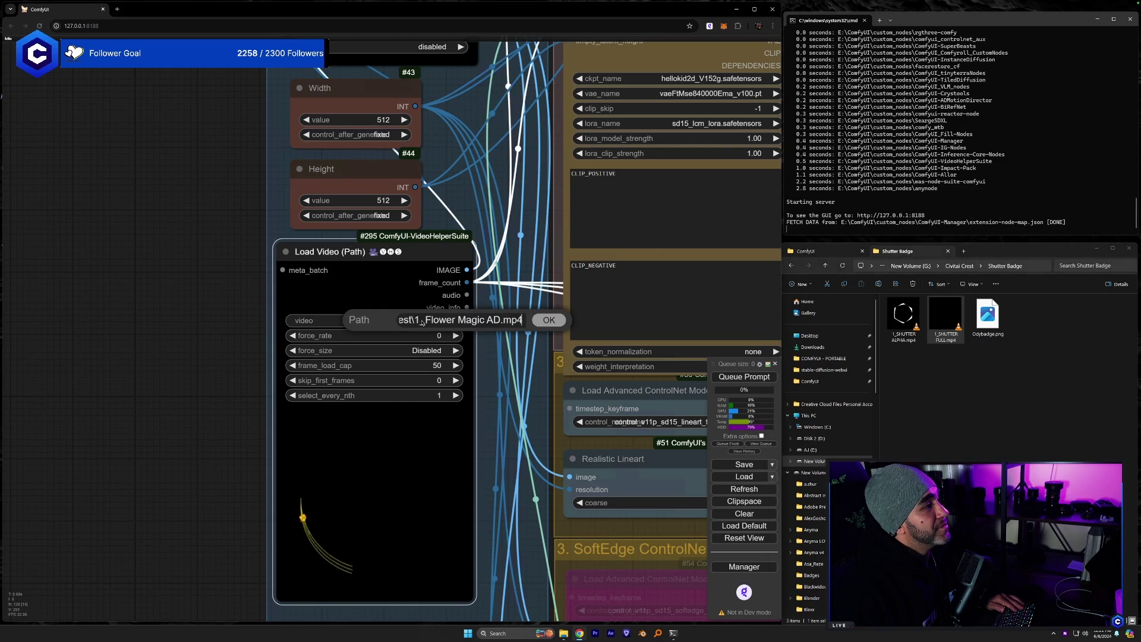
{"action": "type", "text": "G:\\Civitai Crest\\Shutter Badge\\1_SHUTTER FULL.mp4"}
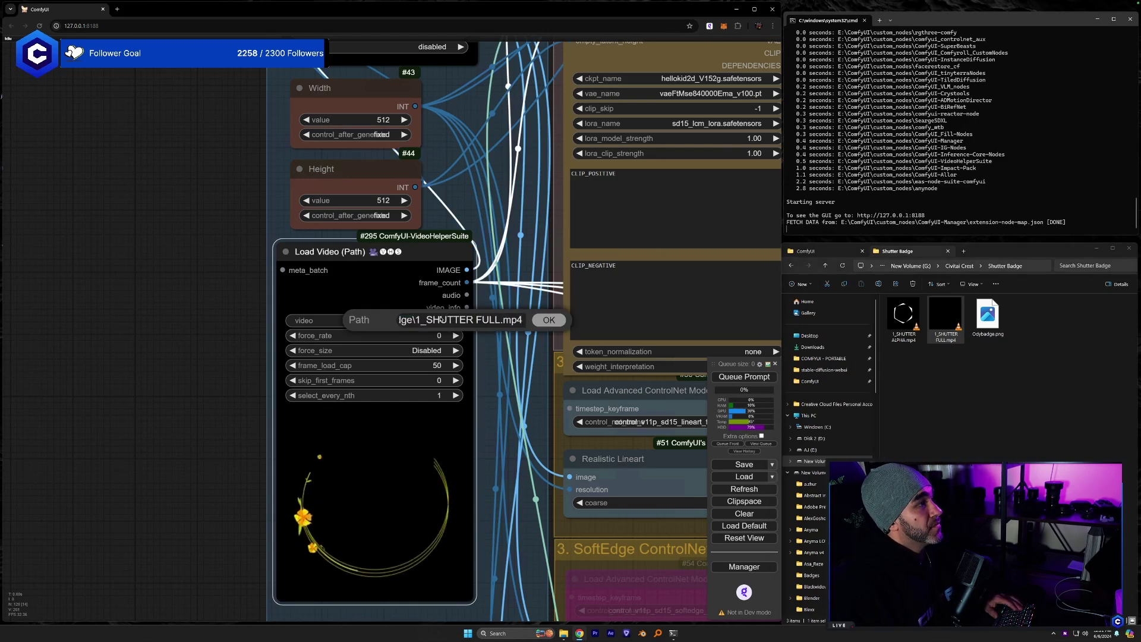
{"action": "left_click_drag", "start_coordinate": [441, 319], "coordinate": [380, 321]}
{"action": "left_click", "coordinate": [404, 320]}
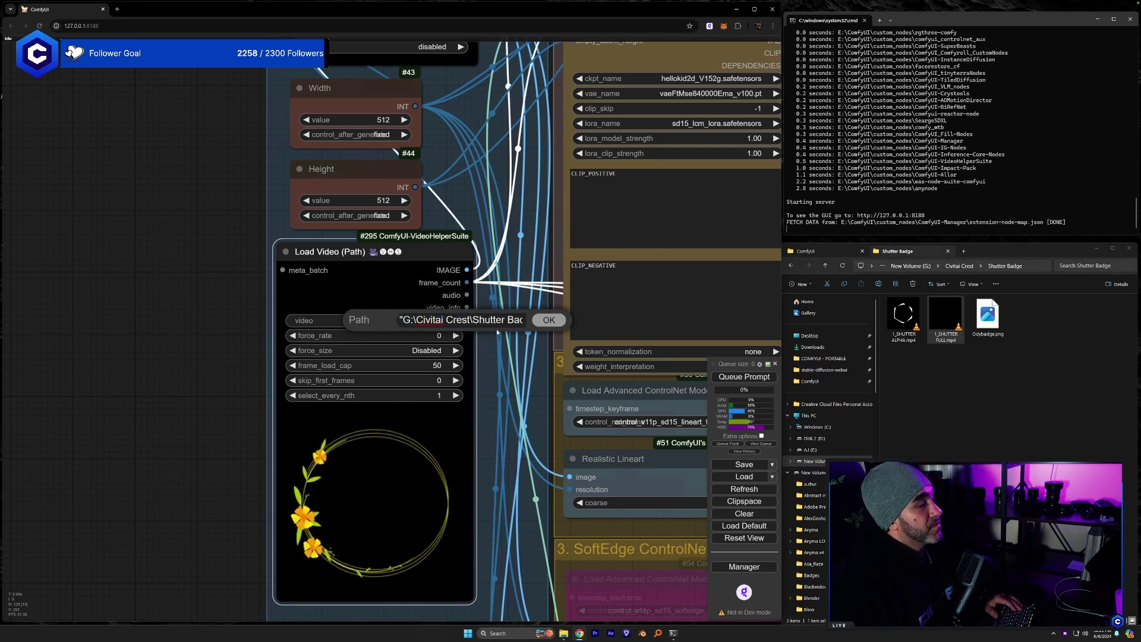
{"action": "key", "text": "BackSpace"}
{"action": "key", "text": "Return"}
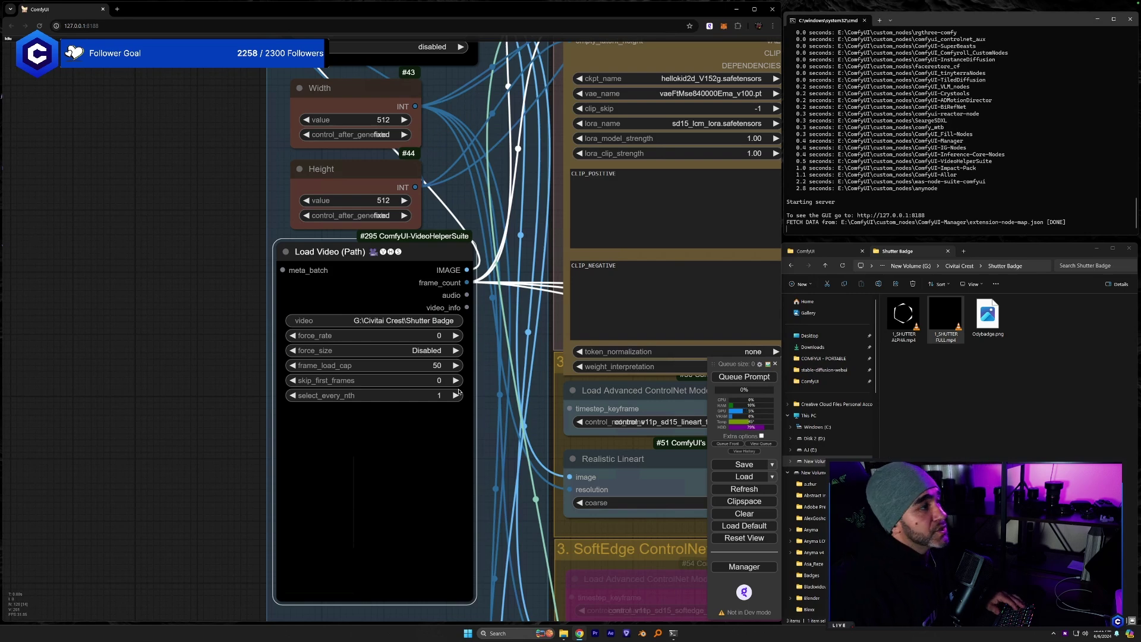
- Shorten the Efficient Loader node to uncover the LineArt ControlNet group title, and select the Realistic Lineart node
{"action": "left_click_drag", "start_coordinate": [487, 407], "coordinate": [416, 372]}
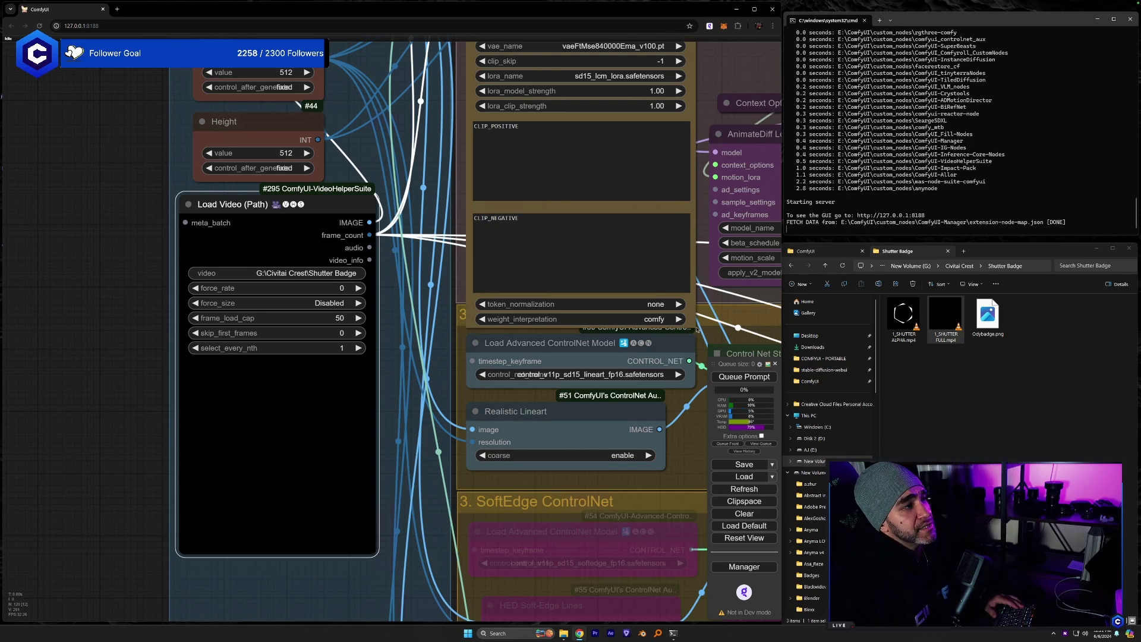
{"action": "left_click_drag", "start_coordinate": [697, 330], "coordinate": [697, 299]}
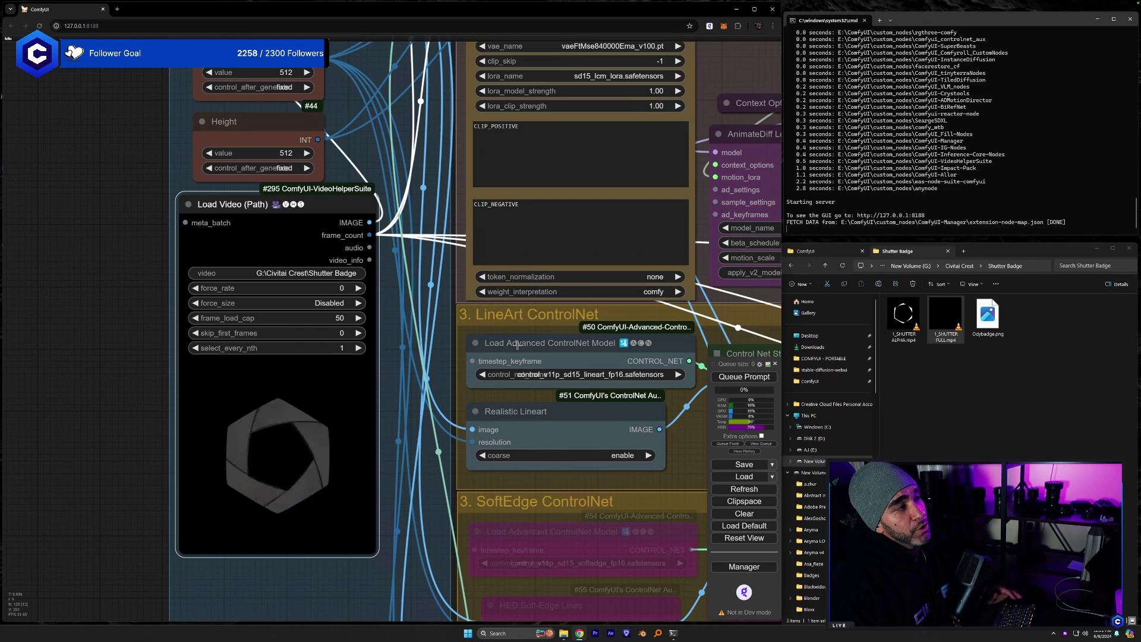
{"action": "left_click", "coordinate": [567, 419]}
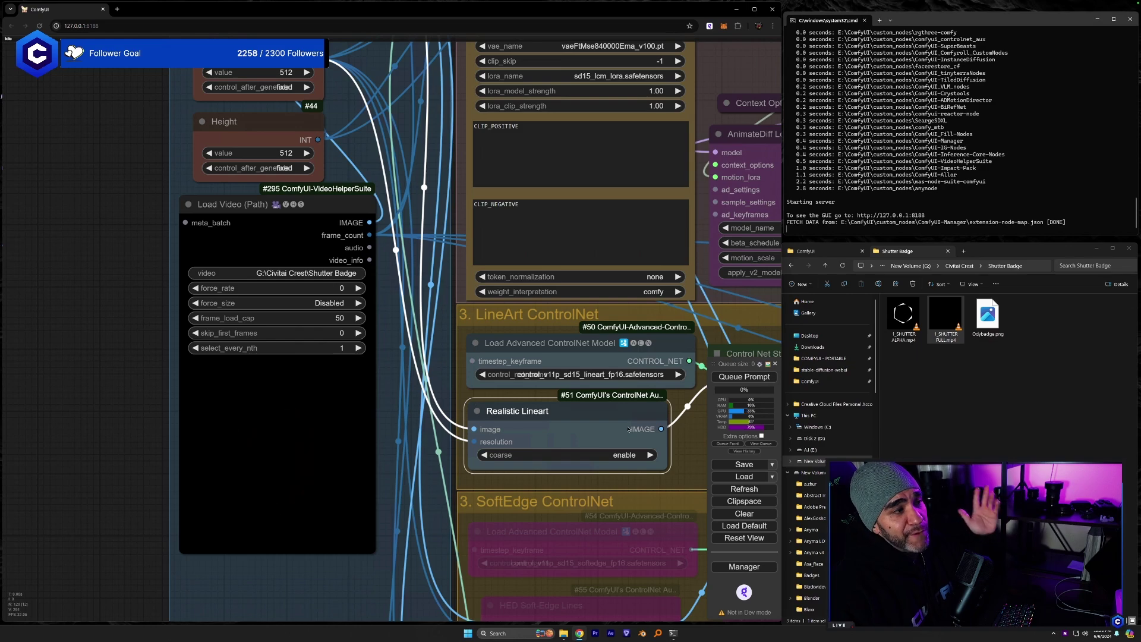
- Set the IPAdapter (Subject) group's Load Video path to 1_SHUTTER ALPHA.mp4 in G:\Civitai Crest\Shutter Badge, without quotation marks
{"action": "left_click_drag", "start_coordinate": [691, 452], "coordinate": [412, 346]}
{"action": "scroll", "coordinate": [411, 346], "scroll_direction": "down", "scroll_amount": 5}
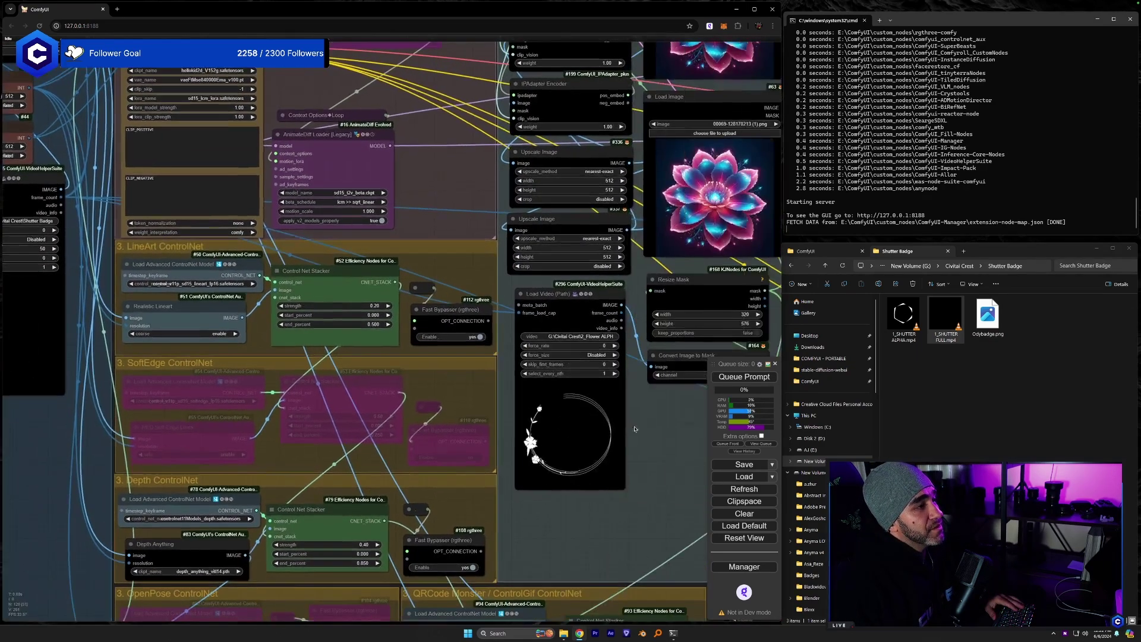
{"action": "right_click", "coordinate": [900, 319]}
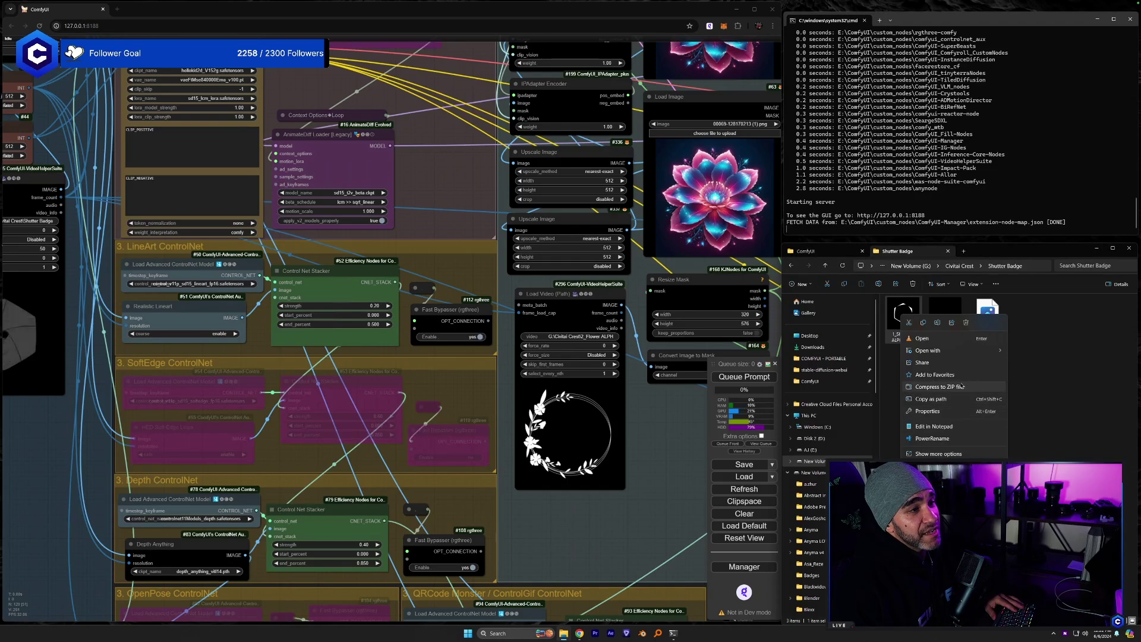
{"action": "left_click", "coordinate": [930, 399]}
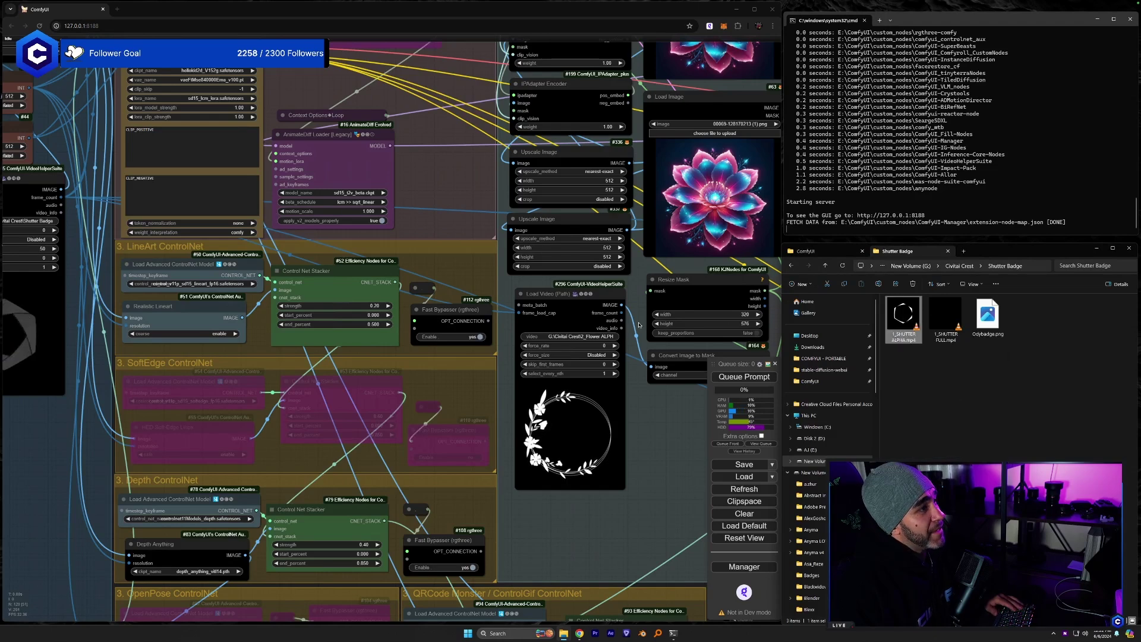
{"action": "left_click", "coordinate": [591, 336]}
{"action": "key", "text": "ctrl+v"}
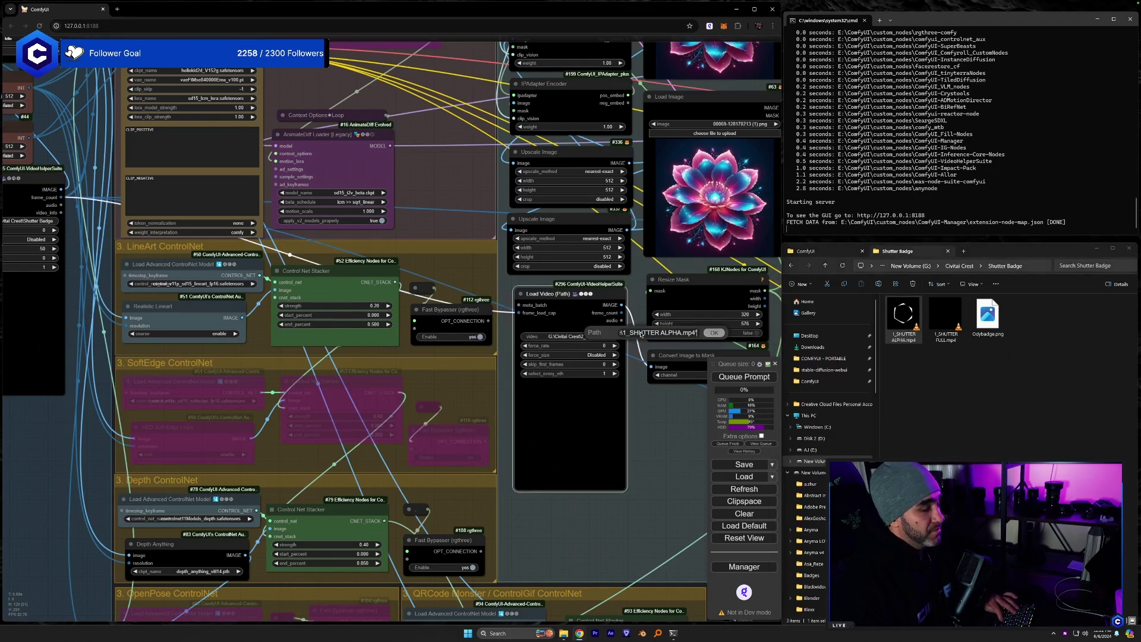
{"action": "key", "text": "ctrl+a"}
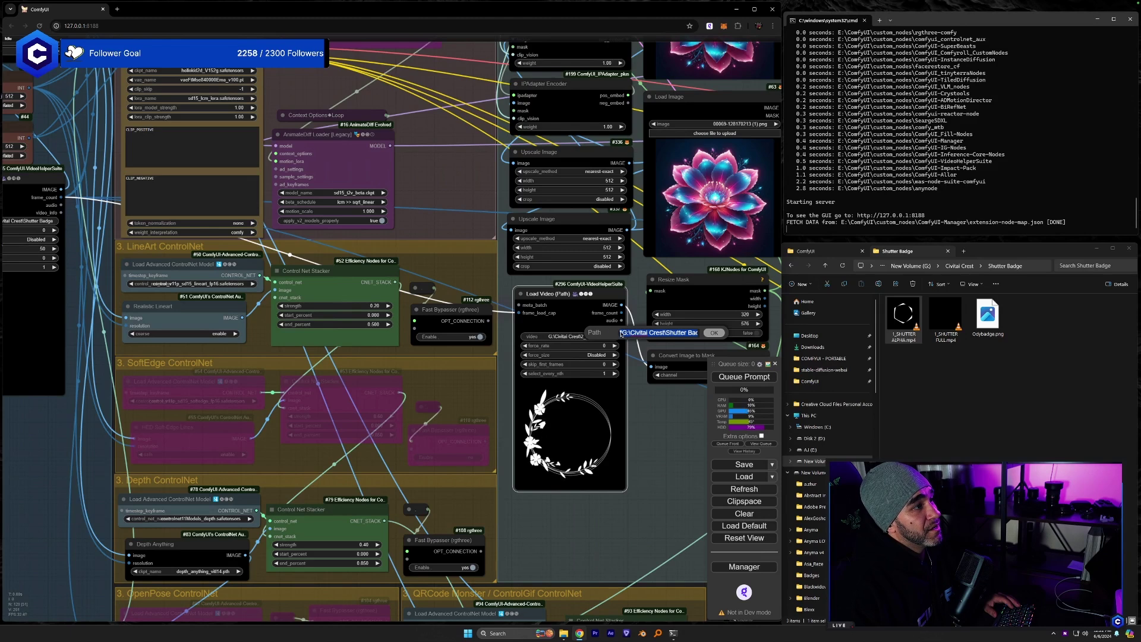
{"action": "left_click", "coordinate": [621, 334]}
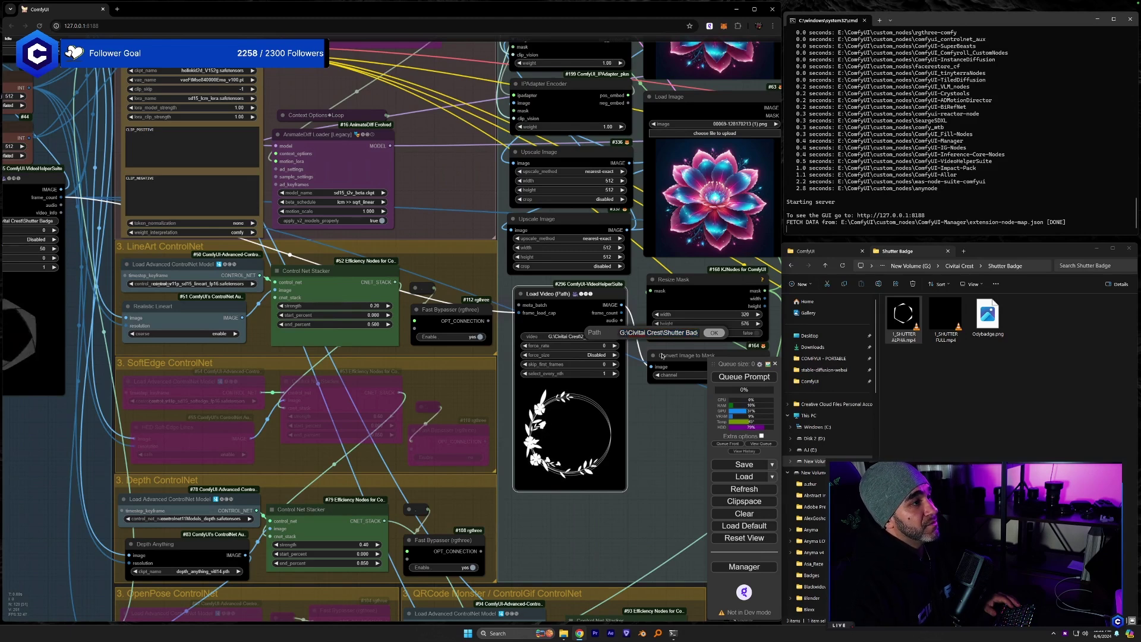
{"action": "key", "text": "Return"}
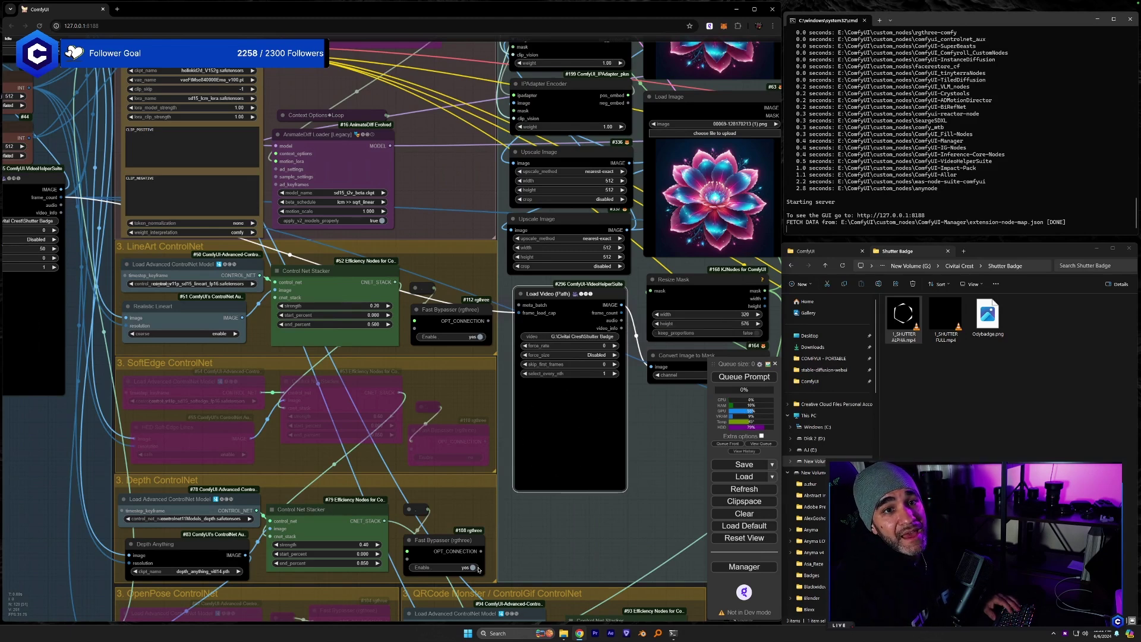
- Review the Efficient Loader and AnimateDiff Loader settings in the Model / AnimateDiff Loader group
{"action": "left_click_drag", "start_coordinate": [546, 520], "coordinate": [595, 519]}
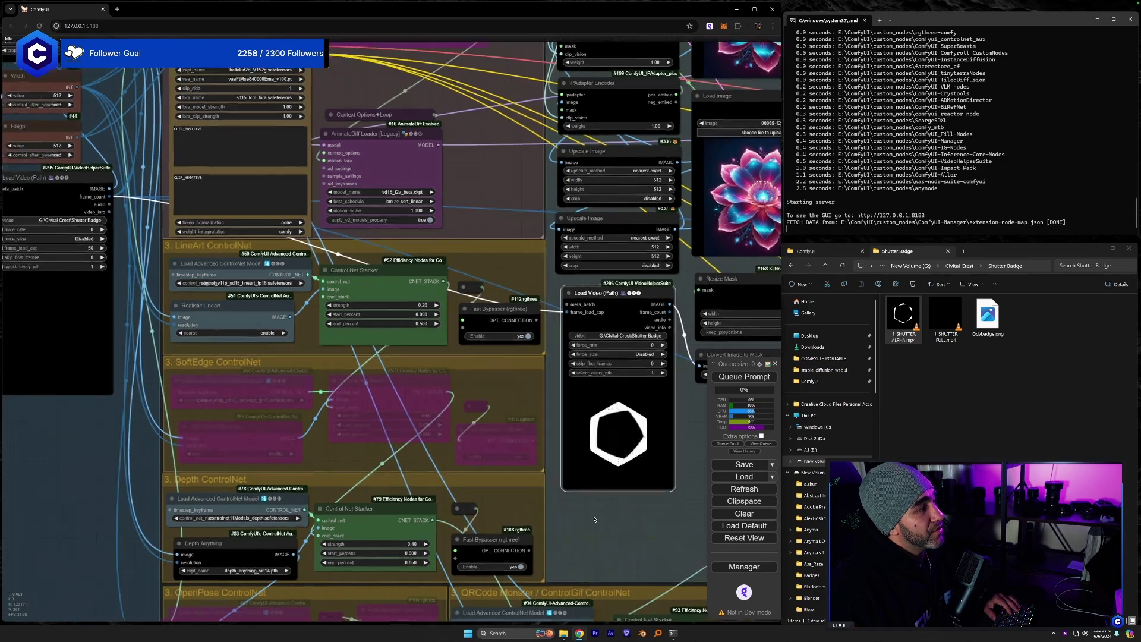
{"action": "scroll", "coordinate": [594, 519], "scroll_direction": "down", "scroll_amount": 5}
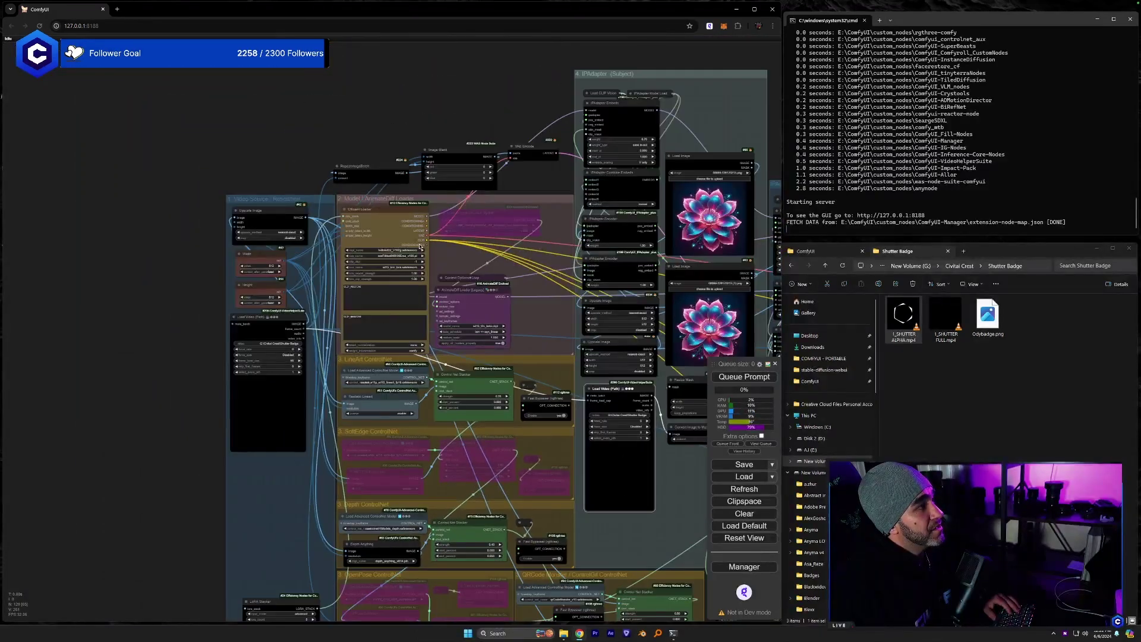
{"action": "scroll", "coordinate": [420, 246], "scroll_direction": "up", "scroll_amount": 4}
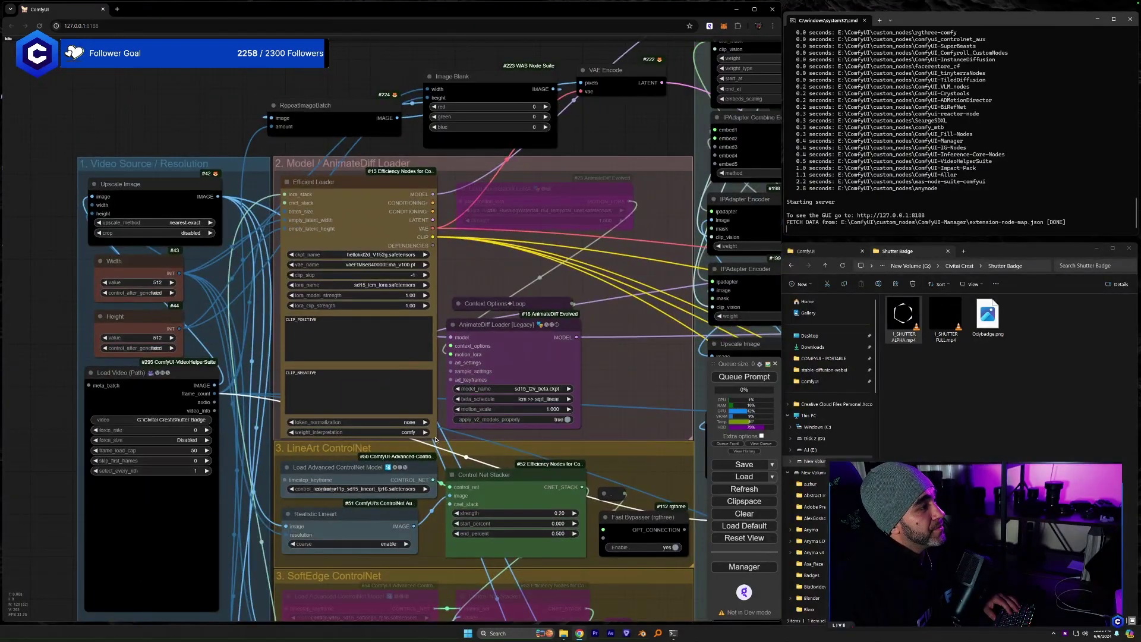
{"action": "mouse_move", "coordinate": [435, 440]}
{"action": "left_mouse_down"}
{"action": "mouse_move", "coordinate": [436, 422]}
{"action": "mouse_move", "coordinate": [436, 438]}
{"action": "left_mouse_up"}
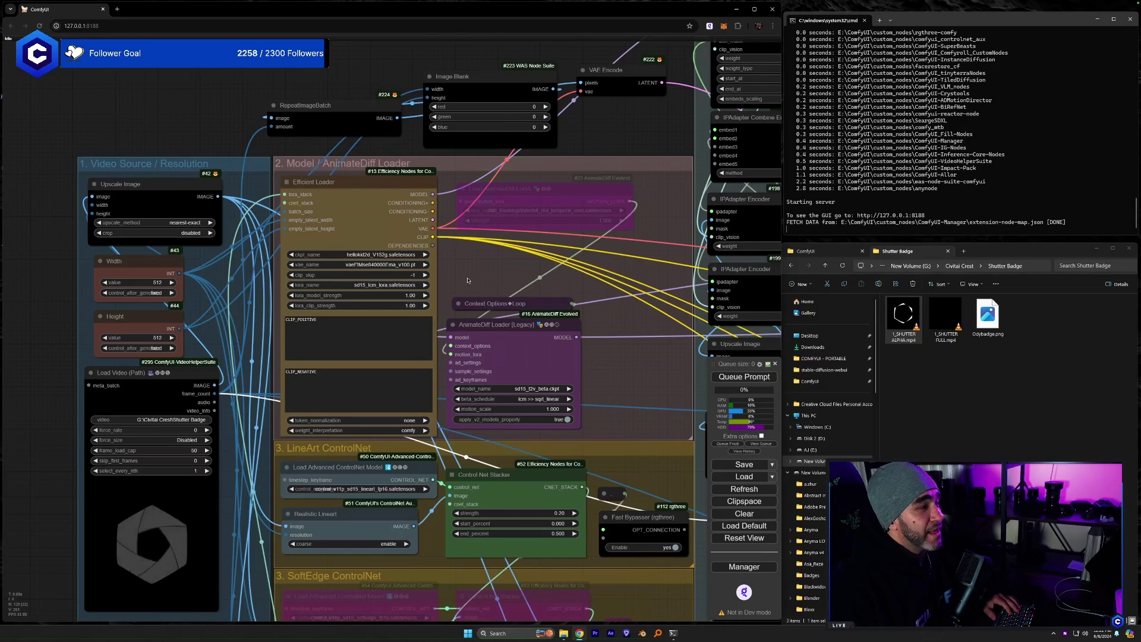
{"action": "scroll", "coordinate": [455, 280], "scroll_direction": "up", "scroll_amount": 6}
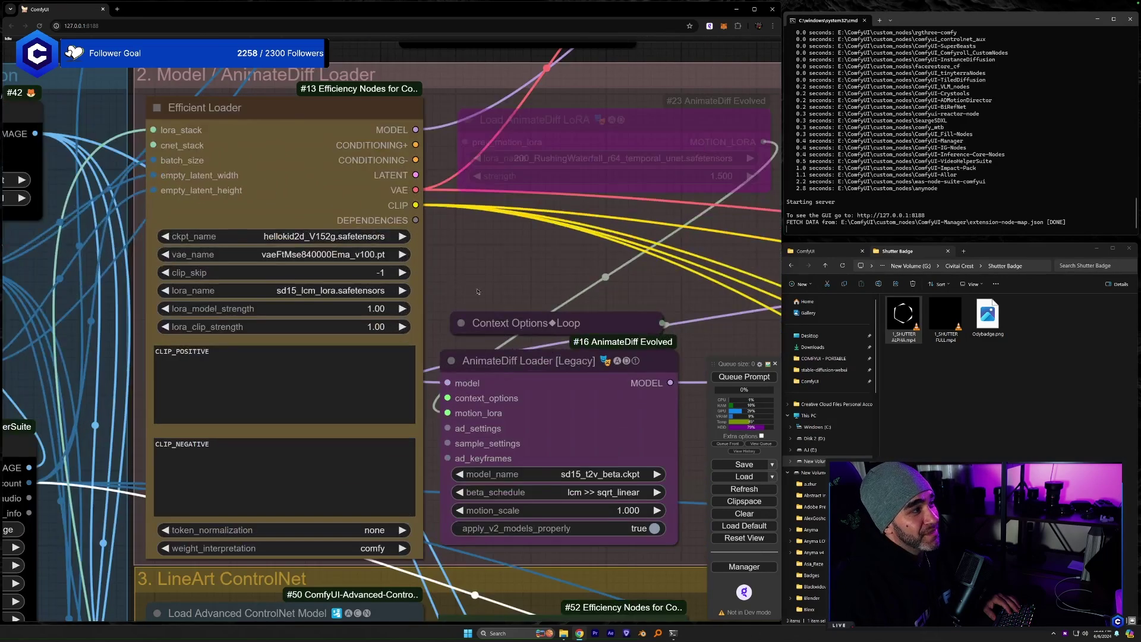
{"action": "left_click_drag", "start_coordinate": [456, 280], "coordinate": [477, 291]}
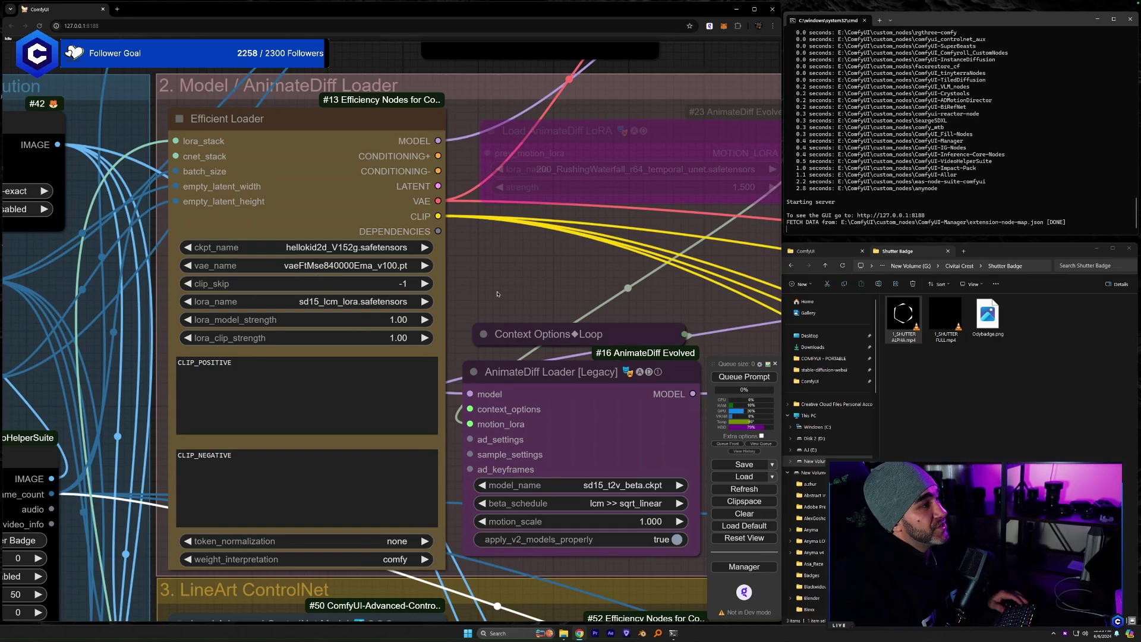
- Set the LineArt Control Net Stacker's strength to 0.40 and disable the QRCode Monster / ControlGif ControlNet through its Fast Bypasser
{"action": "scroll", "coordinate": [497, 293], "scroll_direction": "down", "scroll_amount": 6}
{"action": "scroll", "coordinate": [400, 259], "scroll_direction": "up", "scroll_amount": 3}
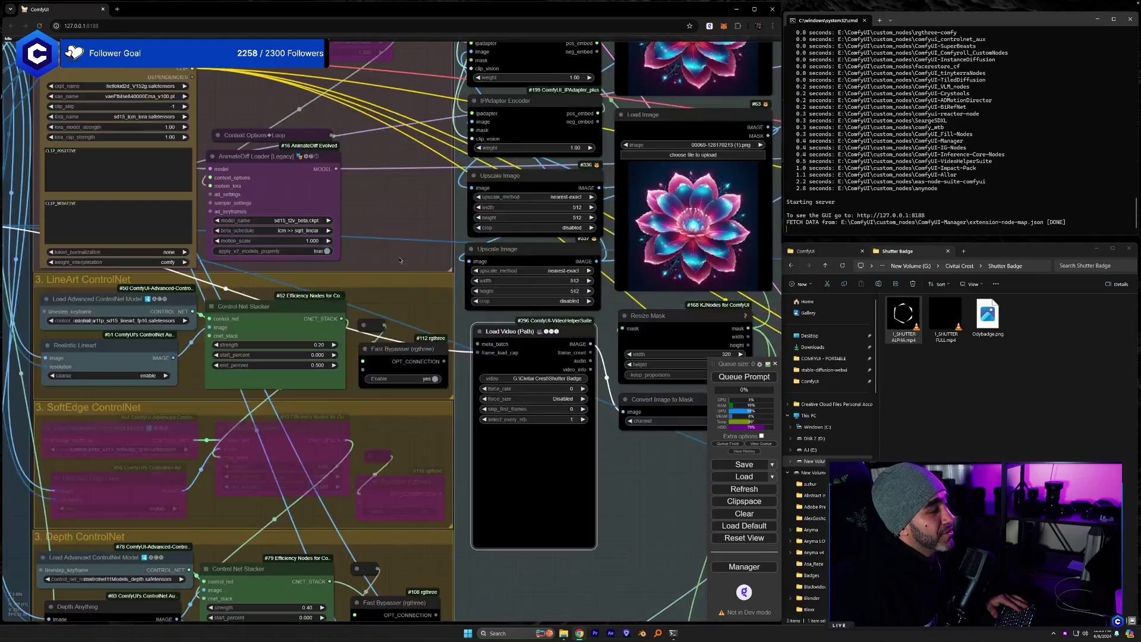
{"action": "left_click_drag", "start_coordinate": [654, 482], "coordinate": [668, 409]}
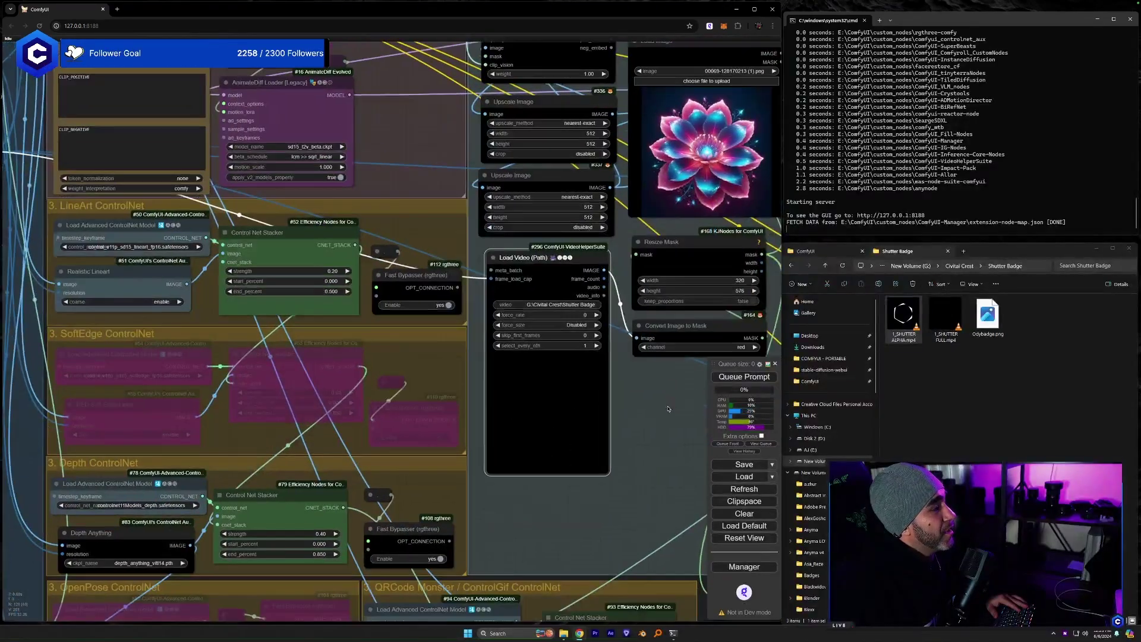
{"action": "left_click_drag", "start_coordinate": [515, 508], "coordinate": [556, 480]}
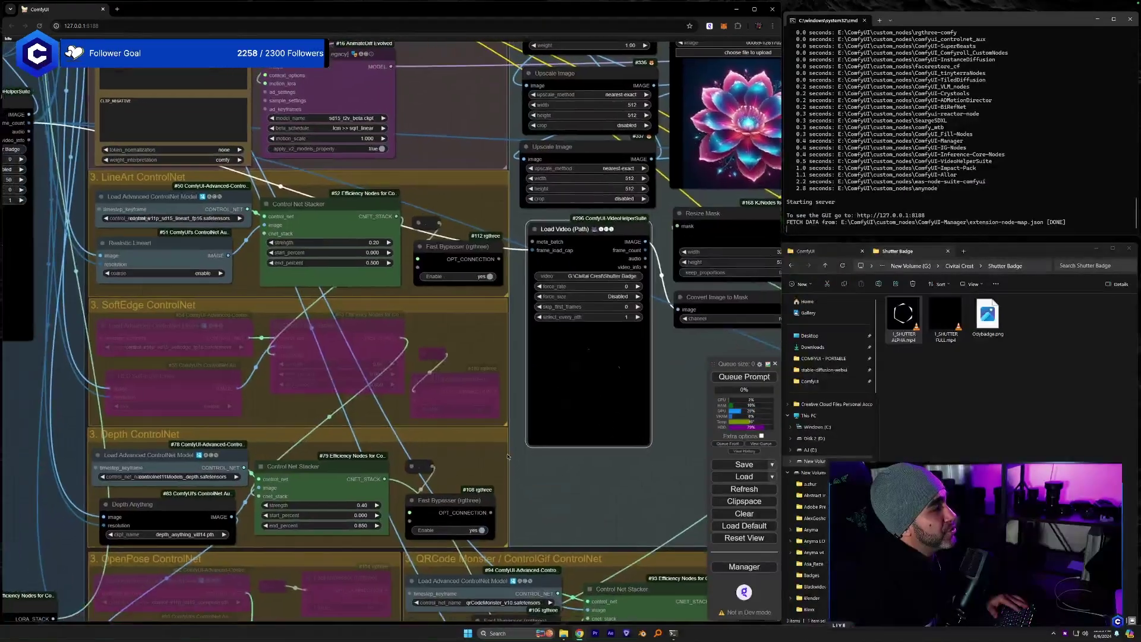
{"action": "left_click", "coordinate": [155, 464]}
{"action": "left_click", "coordinate": [150, 504]}
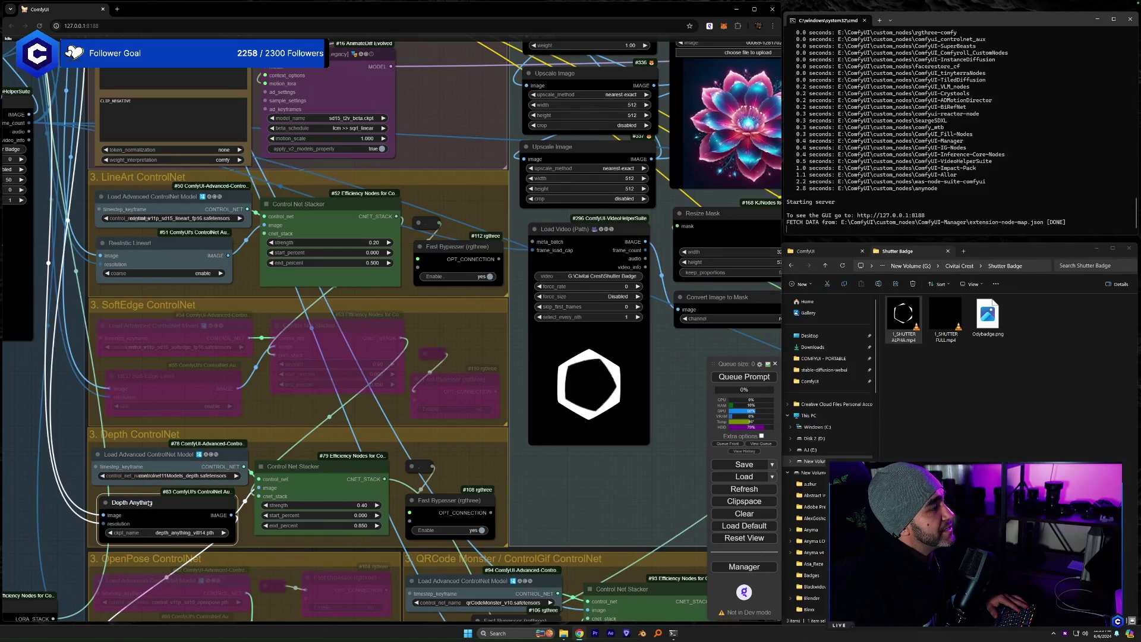
{"action": "left_click_drag", "start_coordinate": [150, 504], "coordinate": [153, 501]}
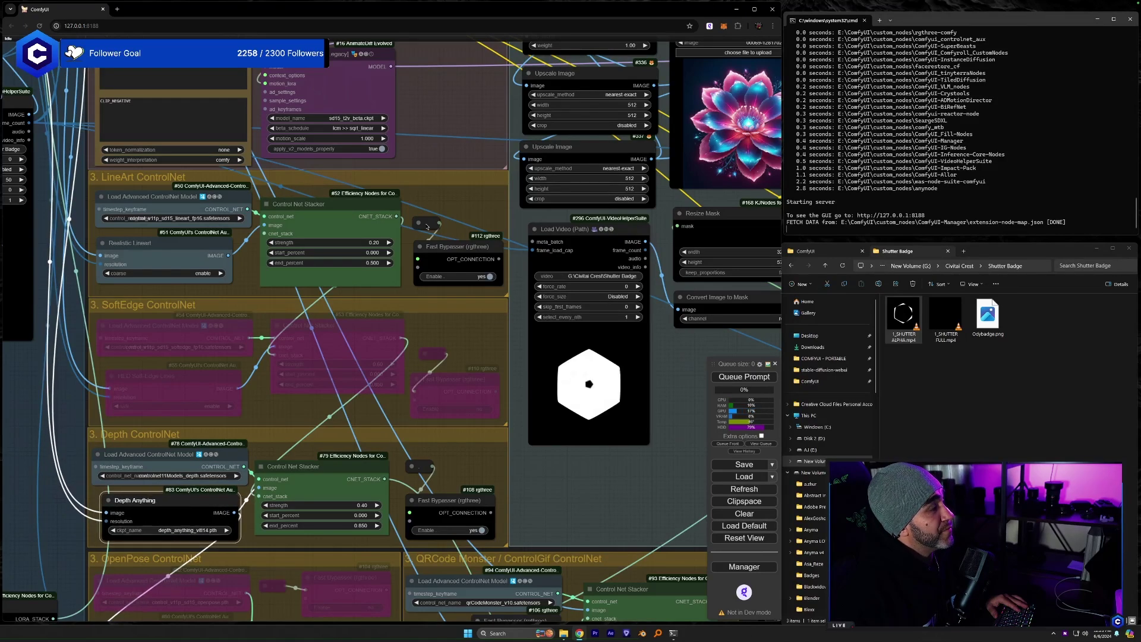
{"action": "left_click", "coordinate": [376, 243]}
{"action": "type", "text": ".4"}
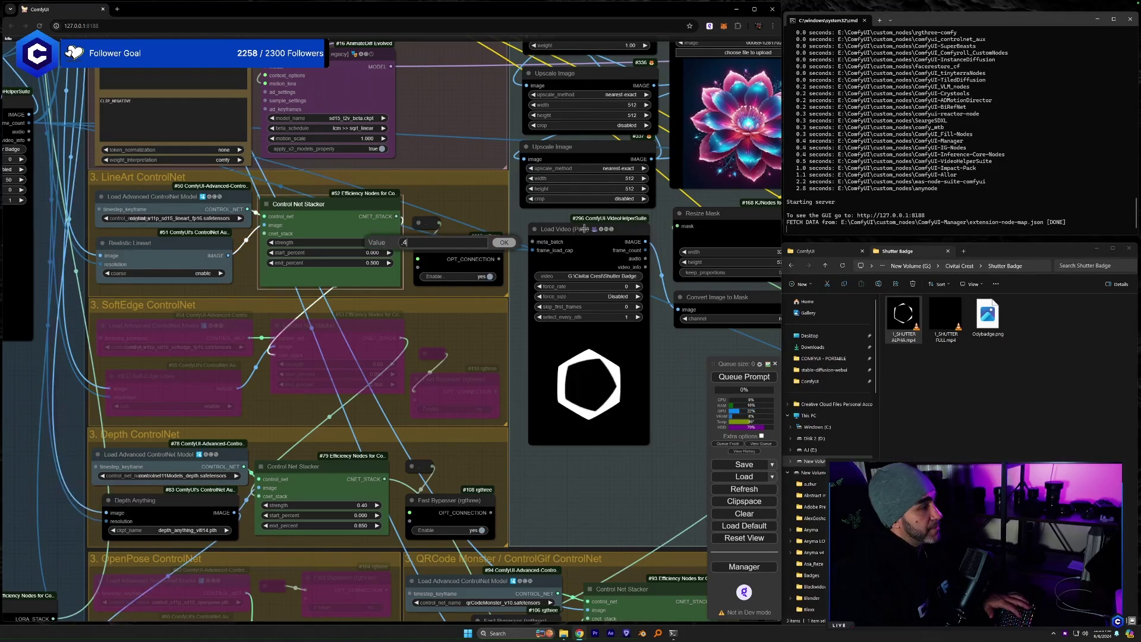
{"action": "key", "text": "Return"}
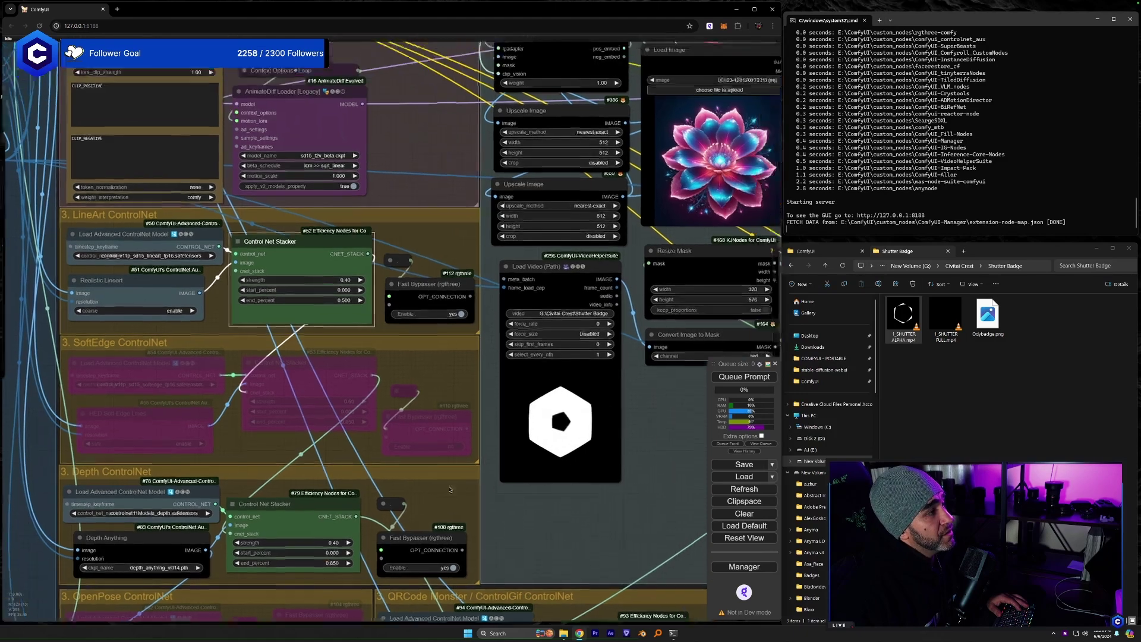
{"action": "left_click_drag", "start_coordinate": [618, 511], "coordinate": [429, 348]}
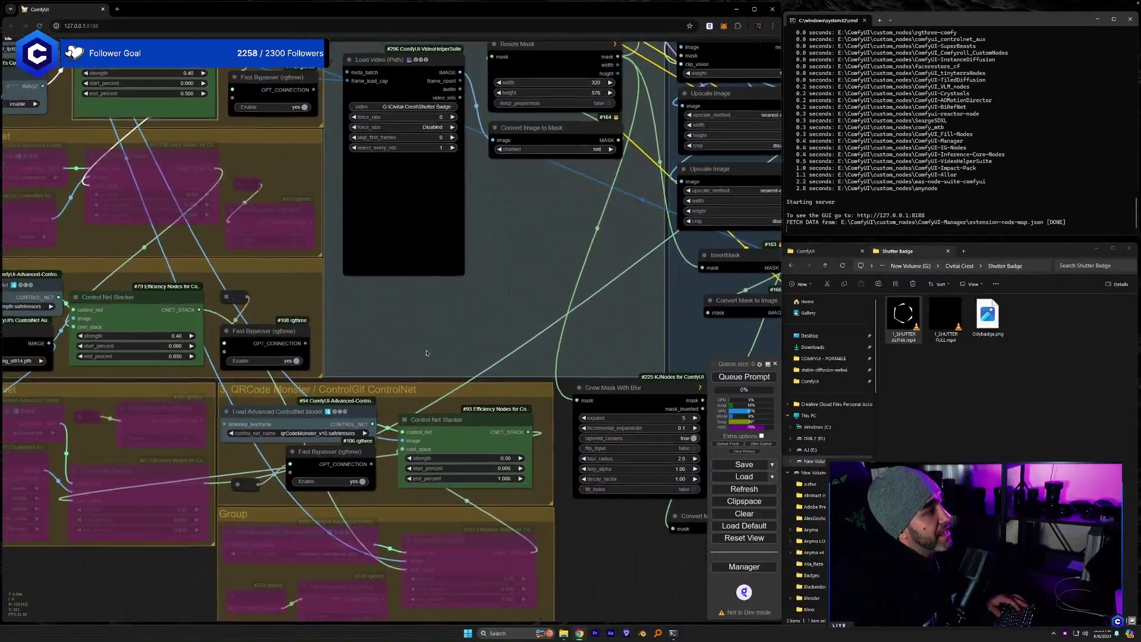
{"action": "left_click", "coordinate": [307, 485]}
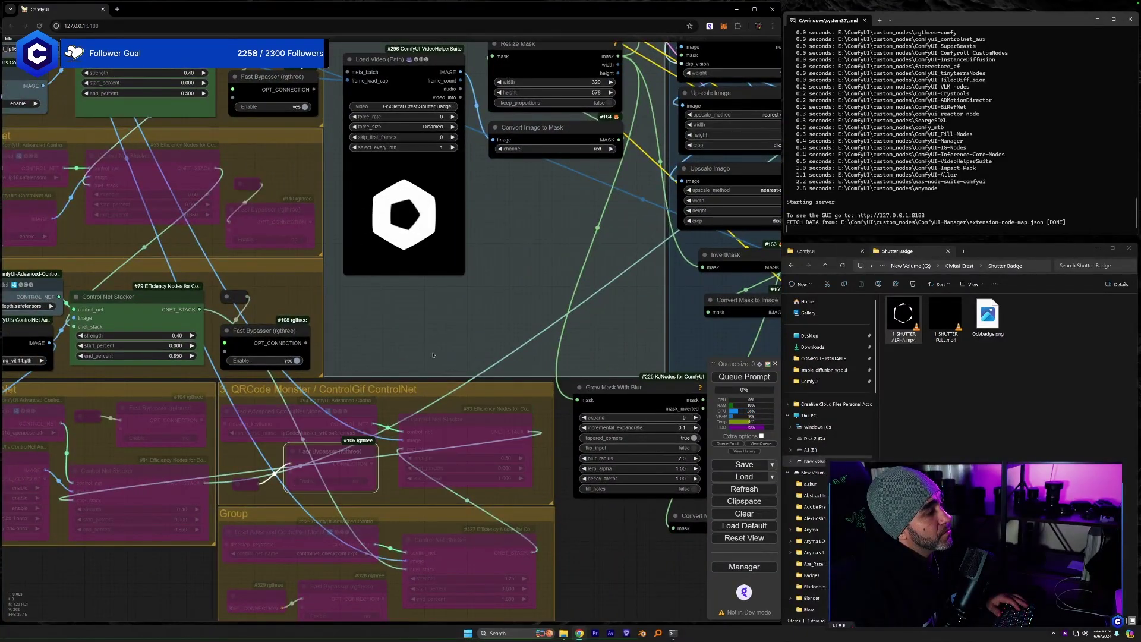
- Open Odybadge.png from the Shutter Badge folder to check the image, and close the viewer
{"action": "left_click_drag", "start_coordinate": [561, 220], "coordinate": [343, 630]}
{"action": "left_click", "coordinate": [989, 318]}
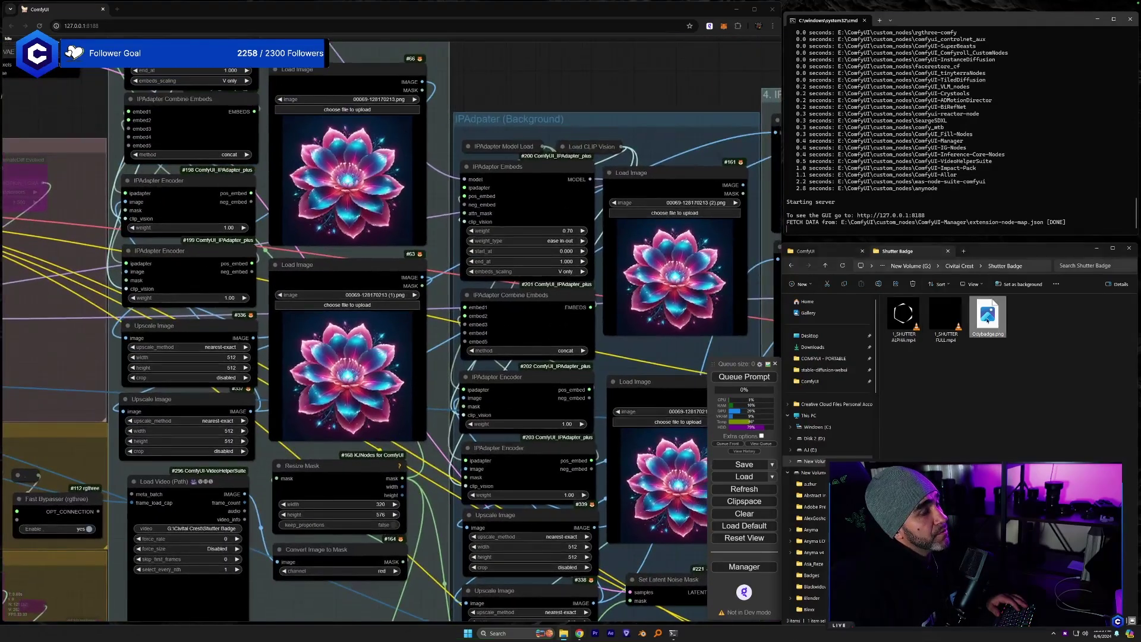
{"action": "double_click", "coordinate": [993, 327]}
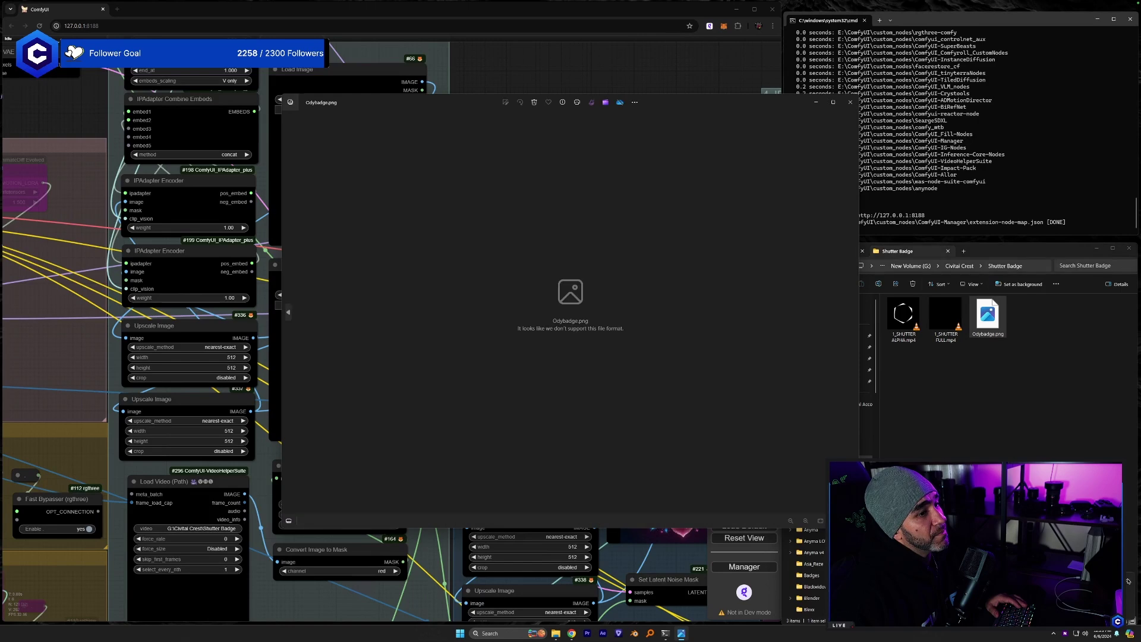
{"action": "left_click", "coordinate": [851, 102]}
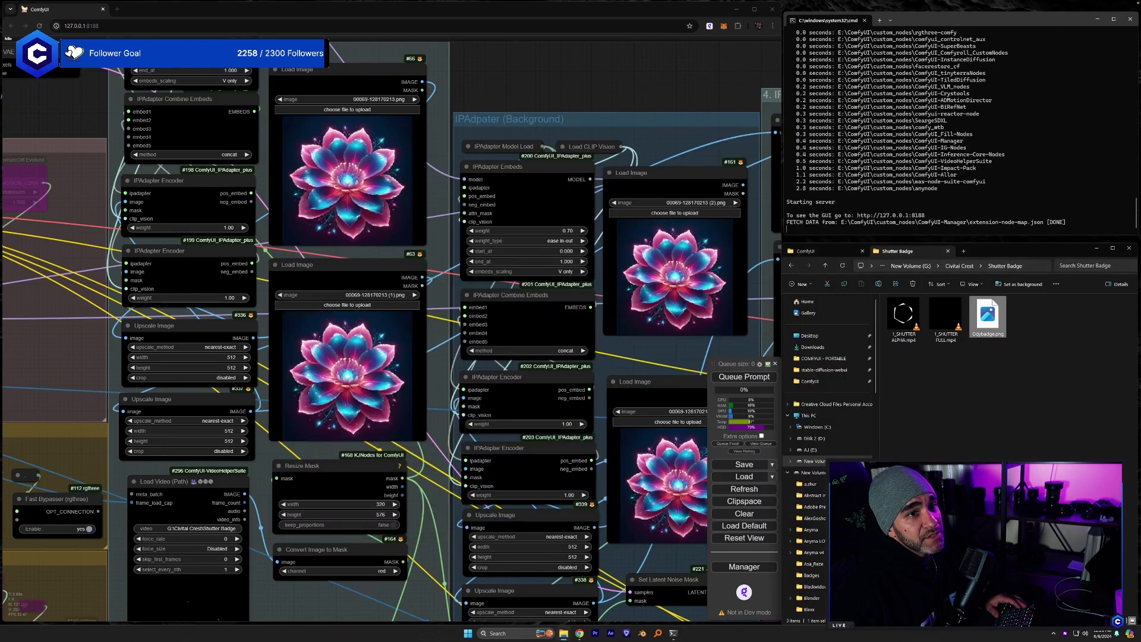
- Delete Odybadge.png from the Shutter Badge folder and put a fresh copy of the file in its place
{"action": "left_click", "coordinate": [1047, 334]}
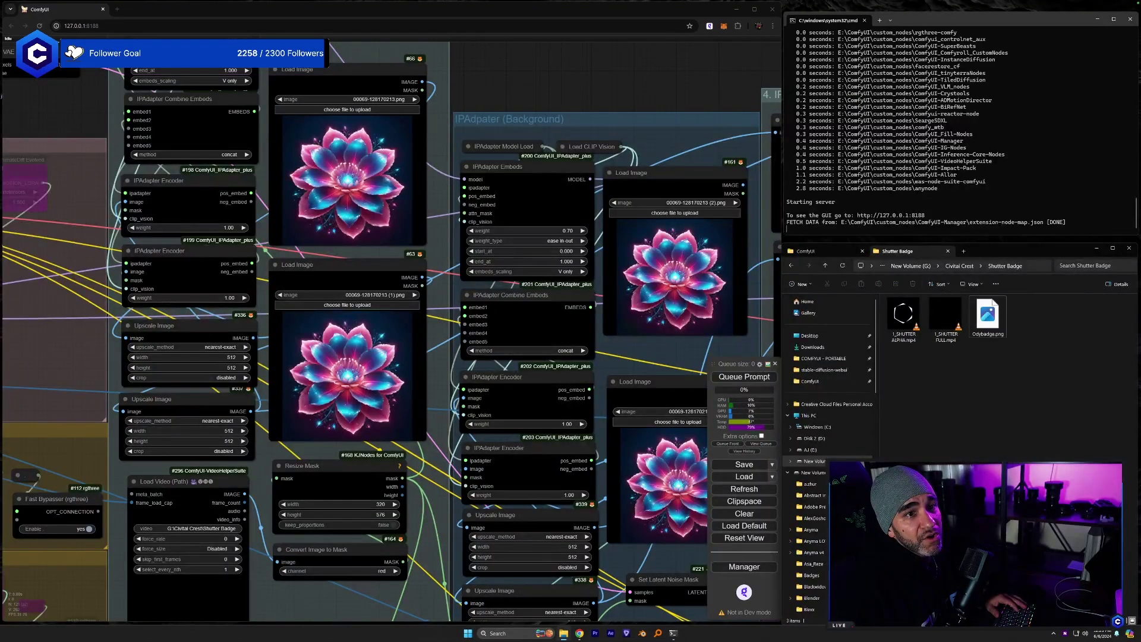
{"action": "left_click", "coordinate": [1003, 317]}
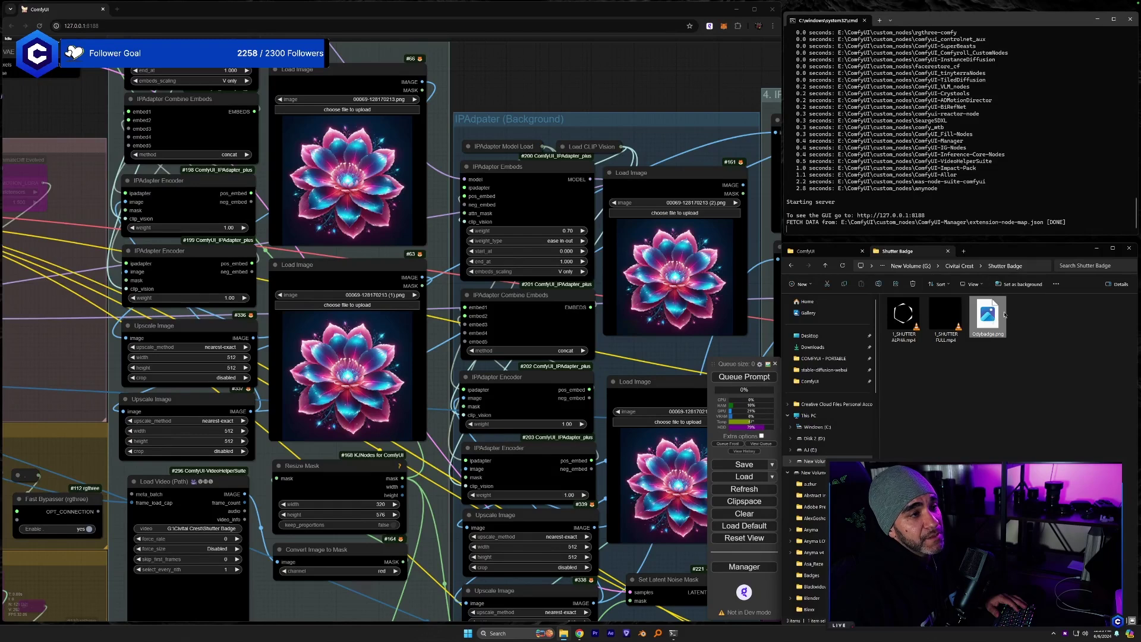
{"action": "key", "text": "Delete"}
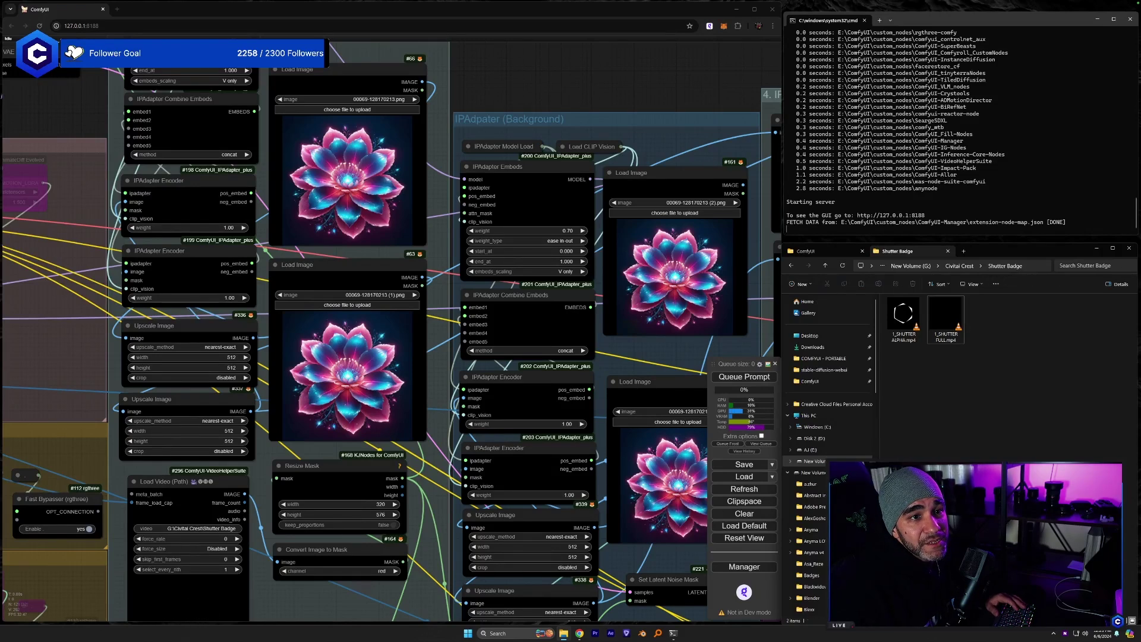
{"action": "right_click", "coordinate": [924, 376]}
{"action": "right_click", "coordinate": [1011, 375]}
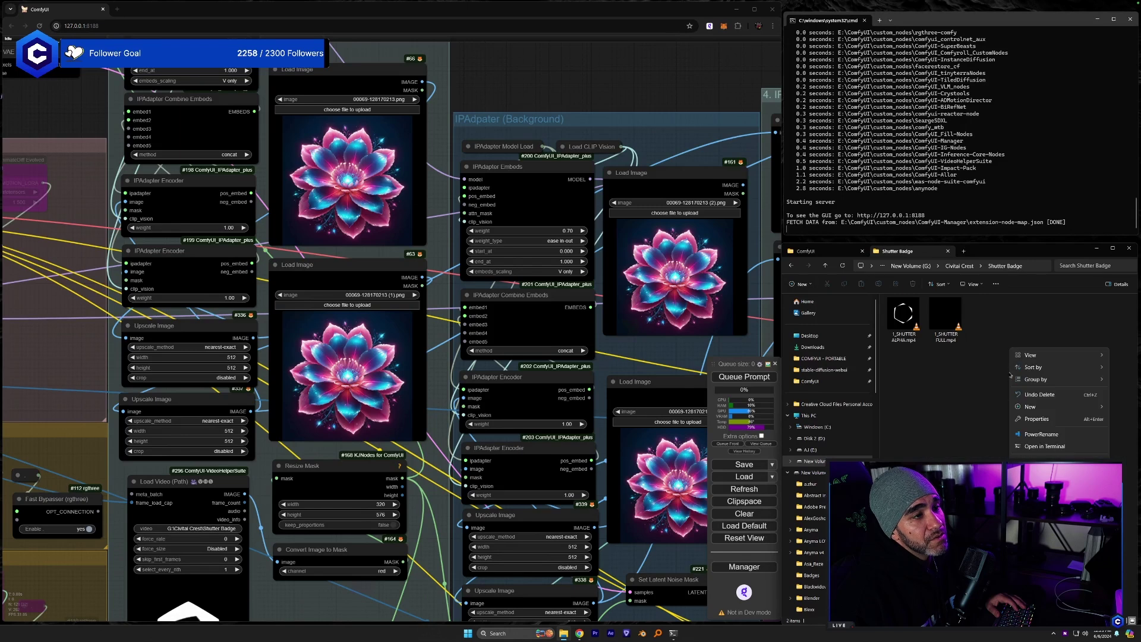
{"action": "right_click", "coordinate": [990, 413]}
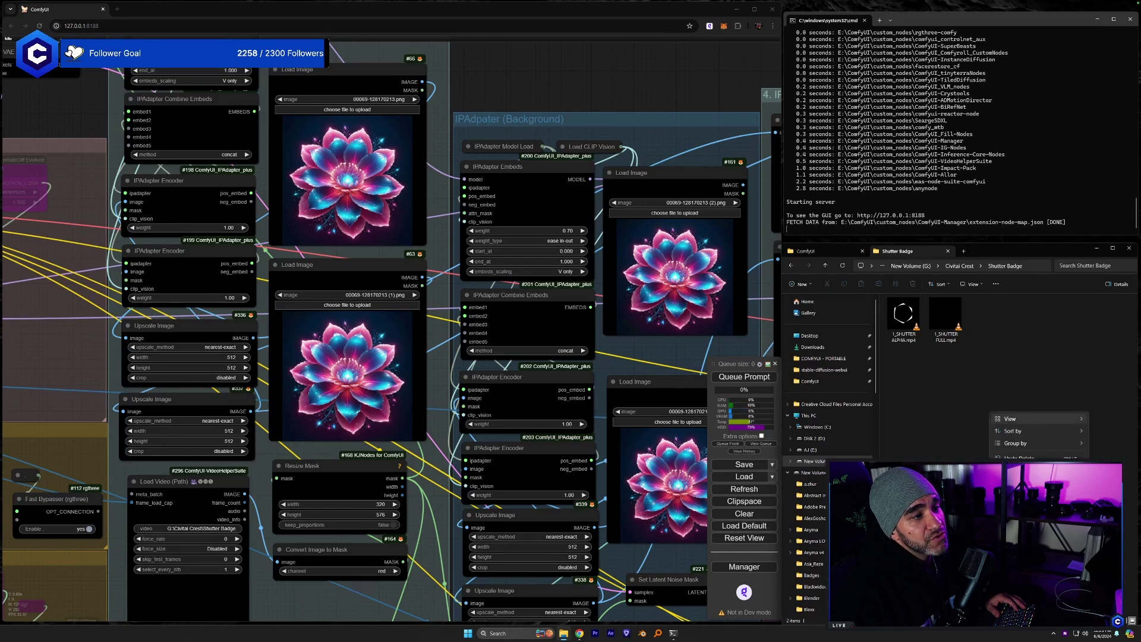
{"action": "left_click", "coordinate": [946, 321]}
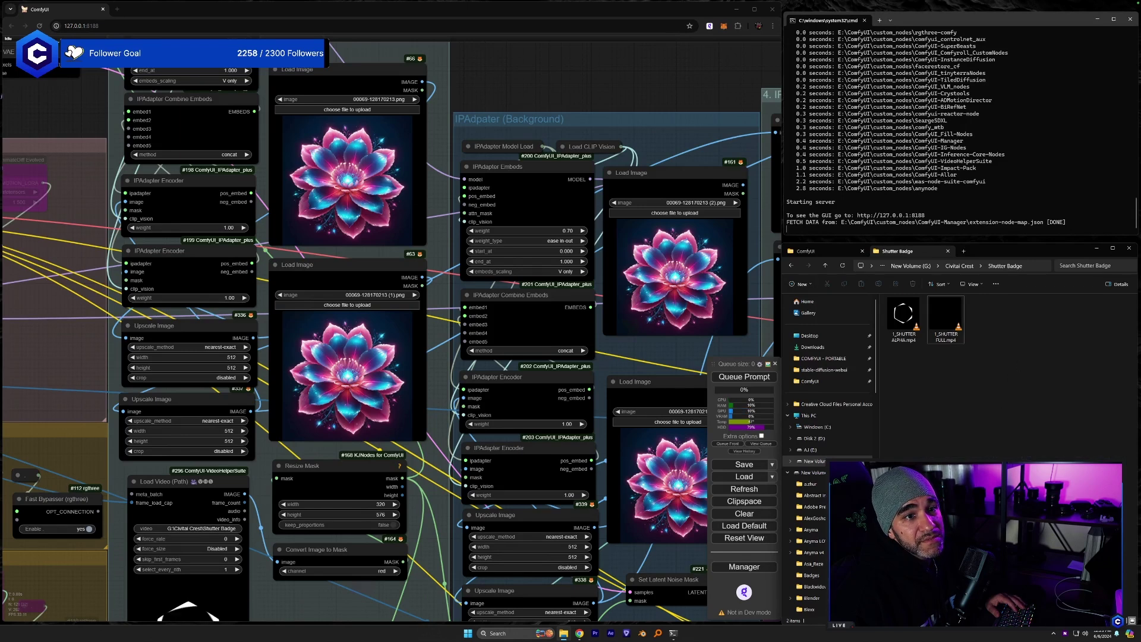
{"action": "right_click", "coordinate": [948, 380]}
{"action": "left_click", "coordinate": [956, 386]}
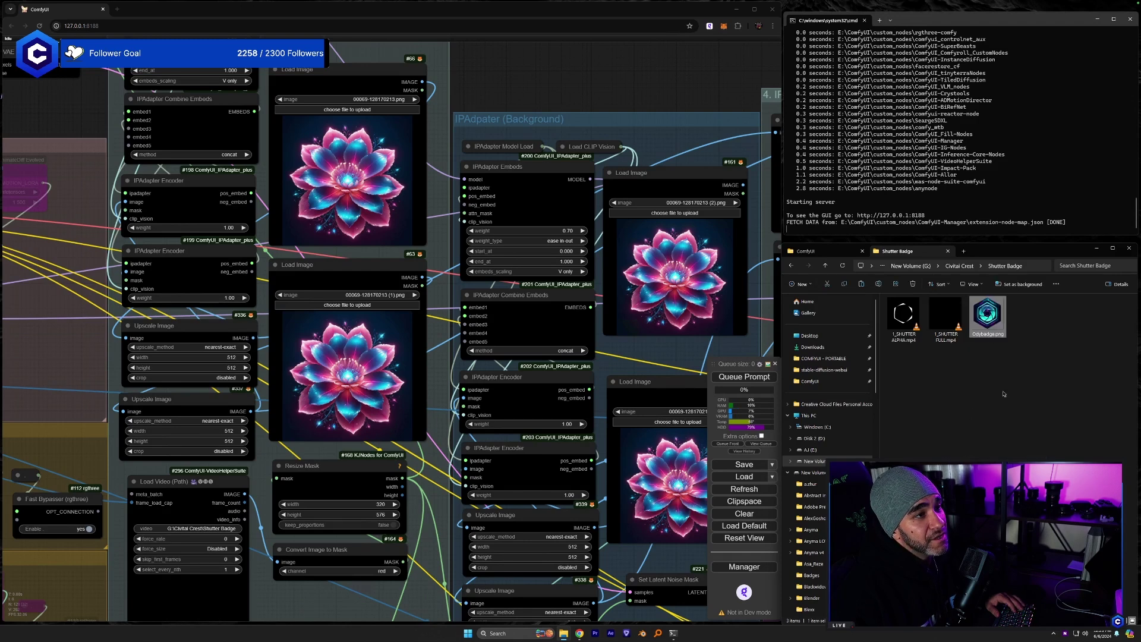
- Load Odybadge.png into both subject Load Image nodes and both Load Image nodes of the IPAdapter (Background) group
{"action": "left_click_drag", "start_coordinate": [987, 315], "coordinate": [344, 178]}
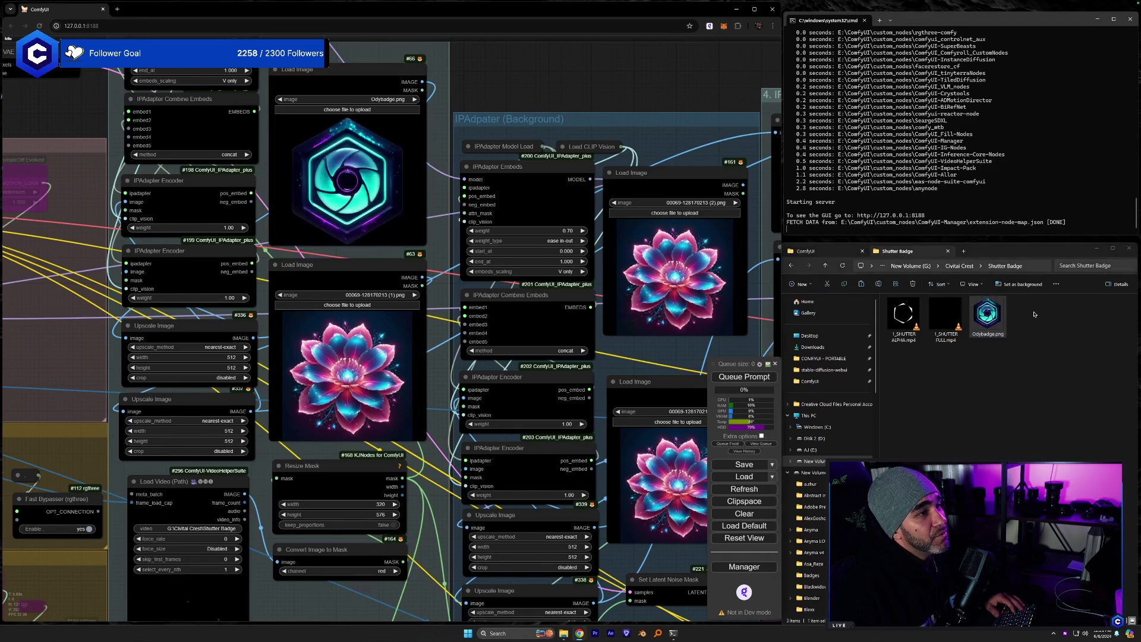
{"action": "left_click_drag", "start_coordinate": [987, 315], "coordinate": [347, 374]}
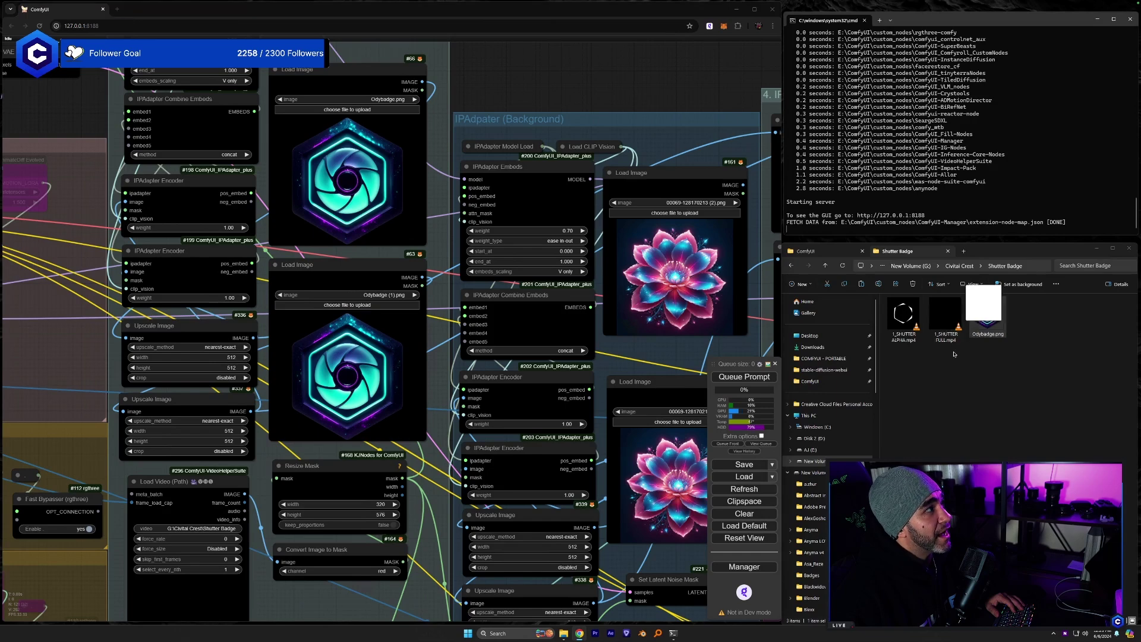
{"action": "left_click_drag", "start_coordinate": [954, 354], "coordinate": [676, 297]}
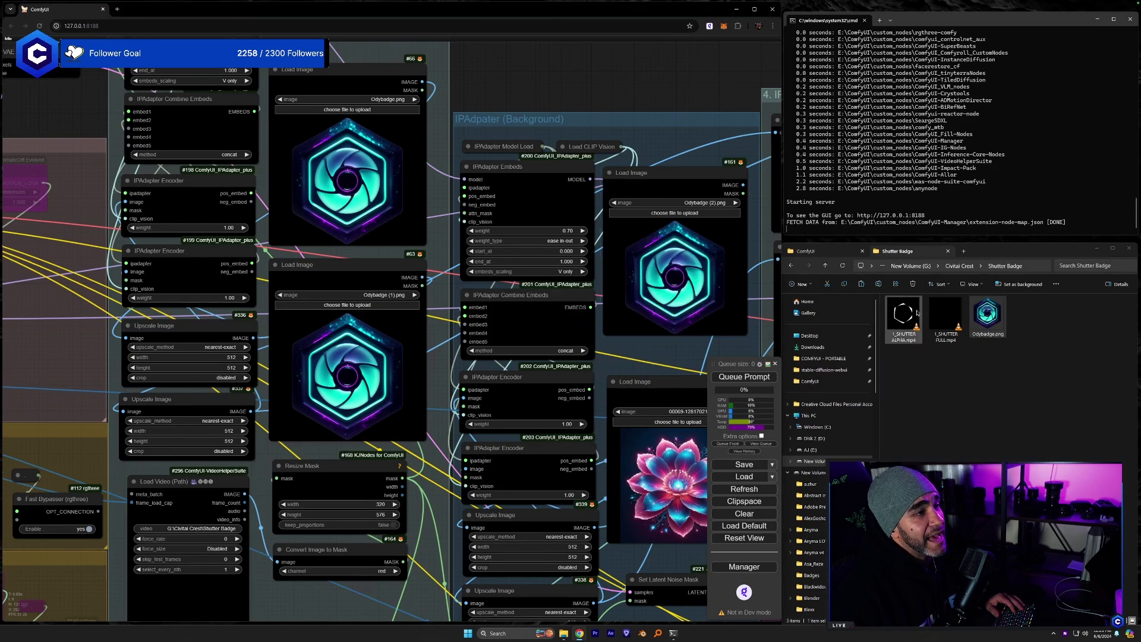
{"action": "left_click_drag", "start_coordinate": [987, 315], "coordinate": [648, 487]}
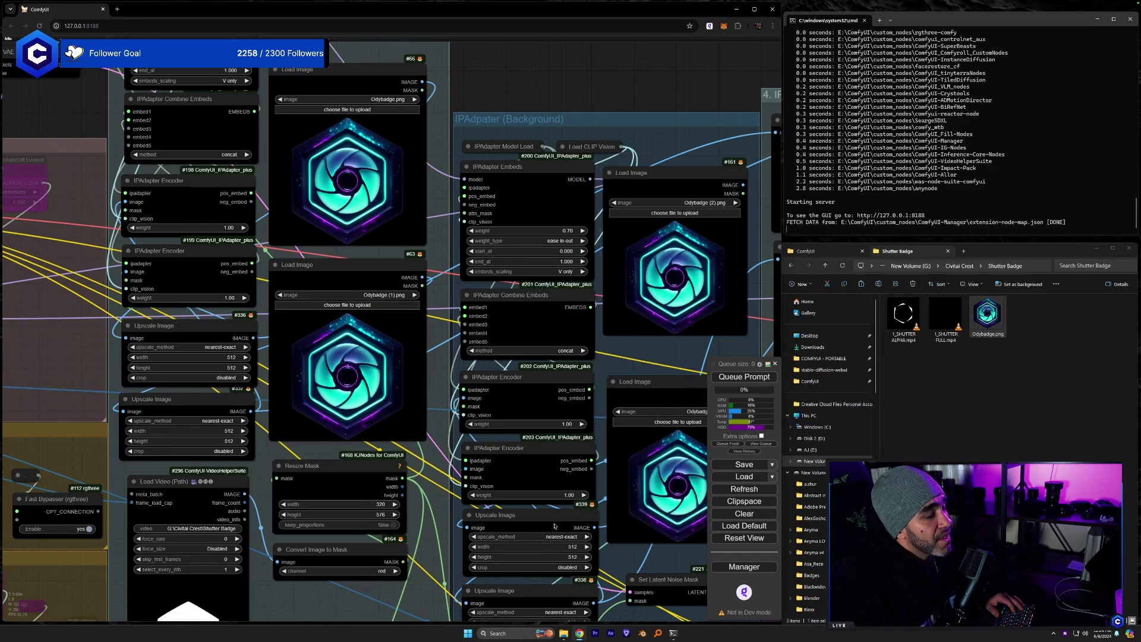
- Review the workflow from the Video Source and ControlNet groups through the prompt nodes to the KSampler and output groups
{"action": "left_click_drag", "start_coordinate": [656, 558], "coordinate": [477, 450]}
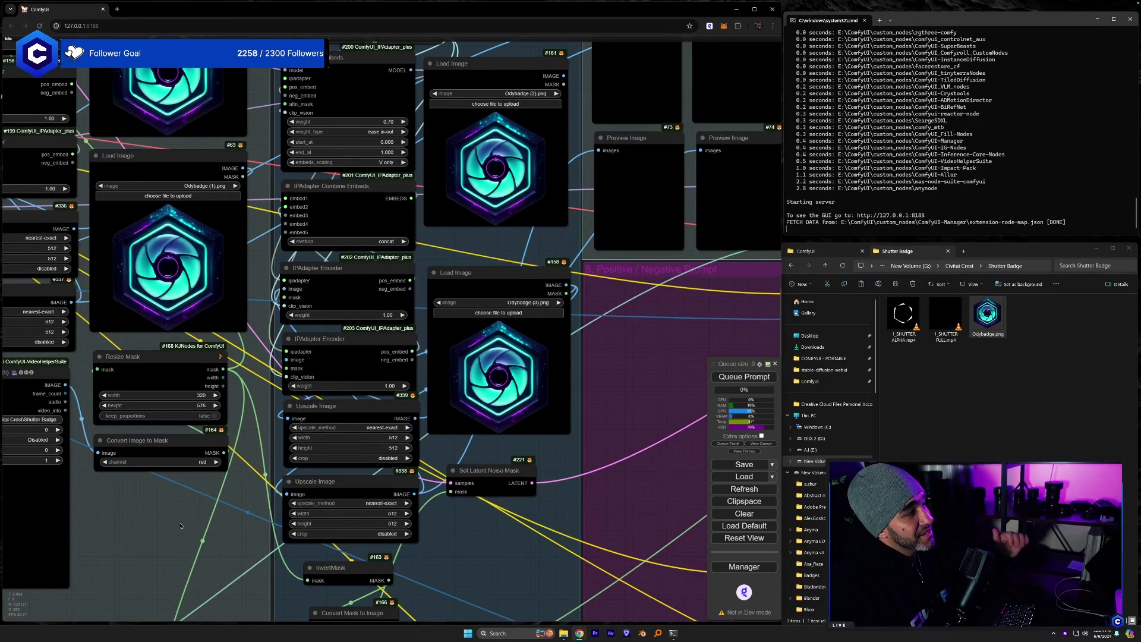
{"action": "scroll", "coordinate": [181, 526], "scroll_direction": "down", "scroll_amount": 5}
{"action": "scroll", "coordinate": [267, 475], "scroll_direction": "up", "scroll_amount": 2}
{"action": "scroll", "coordinate": [361, 422], "scroll_direction": "up", "scroll_amount": 3}
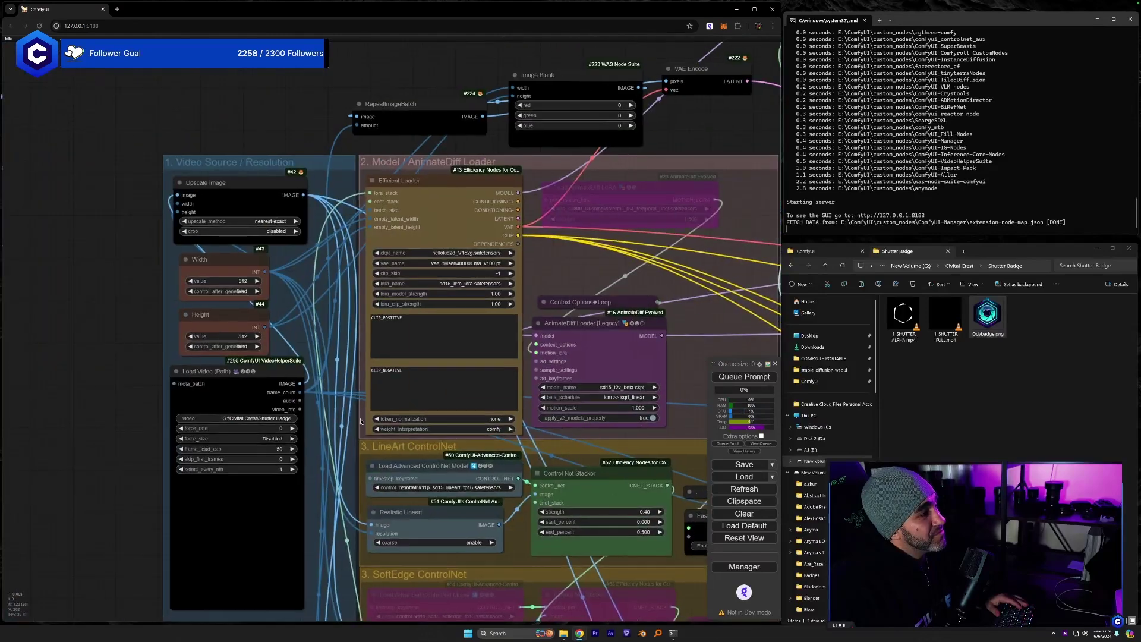
{"action": "left_click", "coordinate": [269, 452]}
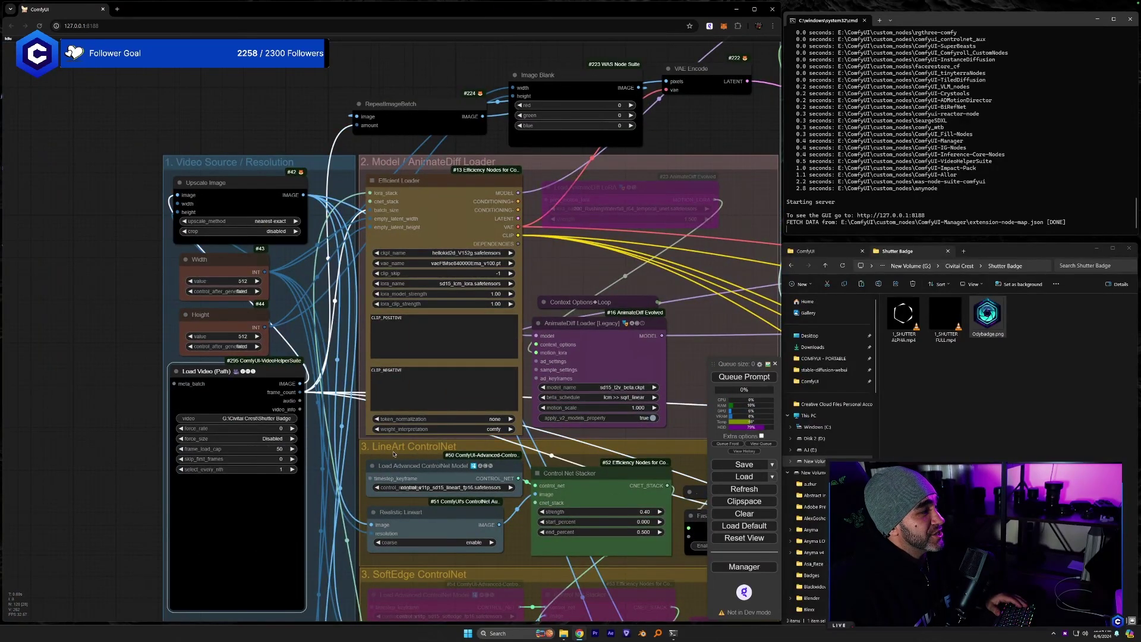
{"action": "left_click_drag", "start_coordinate": [727, 345], "coordinate": [450, 114]}
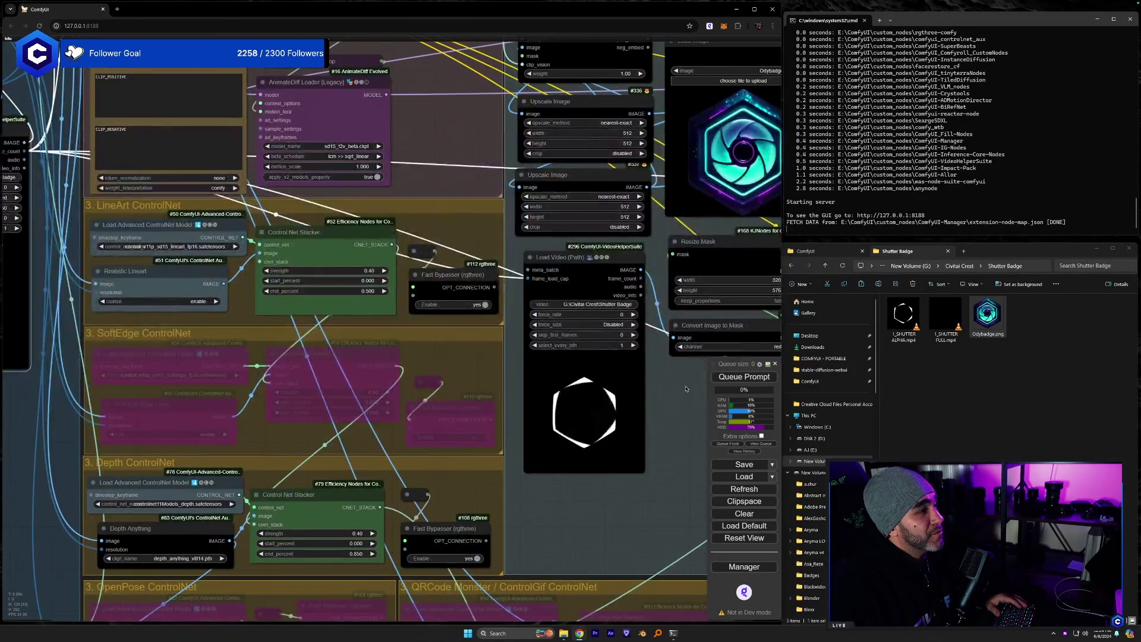
{"action": "left_click_drag", "start_coordinate": [684, 390], "coordinate": [2, 113]}
{"action": "left_click_drag", "start_coordinate": [547, 337], "coordinate": [23, 222]}
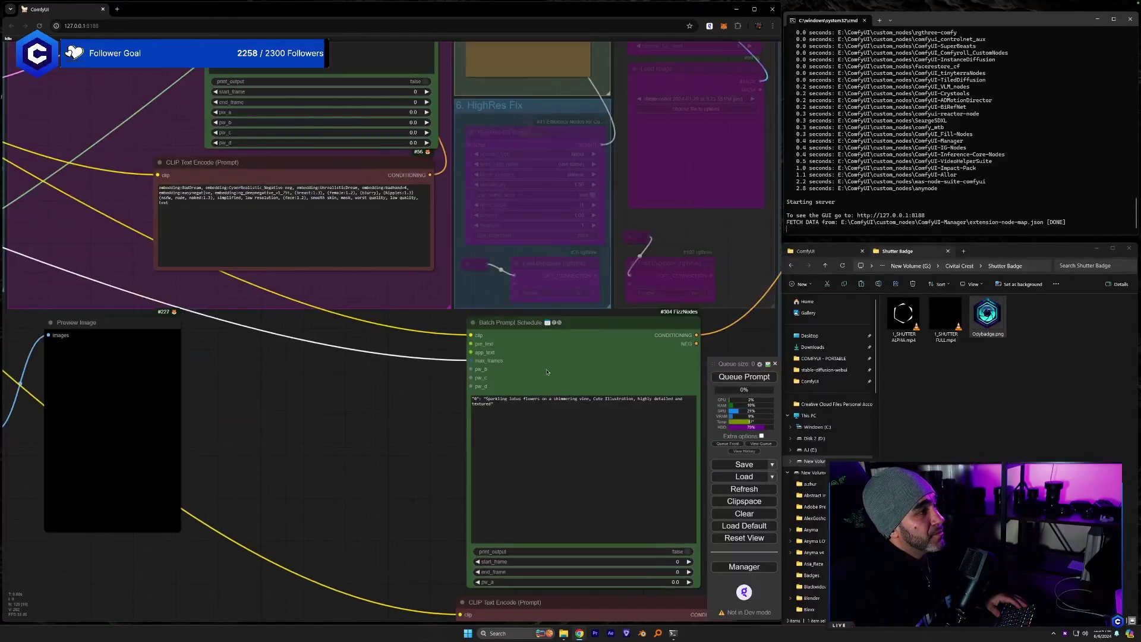
{"action": "left_click_drag", "start_coordinate": [708, 287], "coordinate": [297, 261]}
{"action": "left_click_drag", "start_coordinate": [701, 270], "coordinate": [540, 510]}
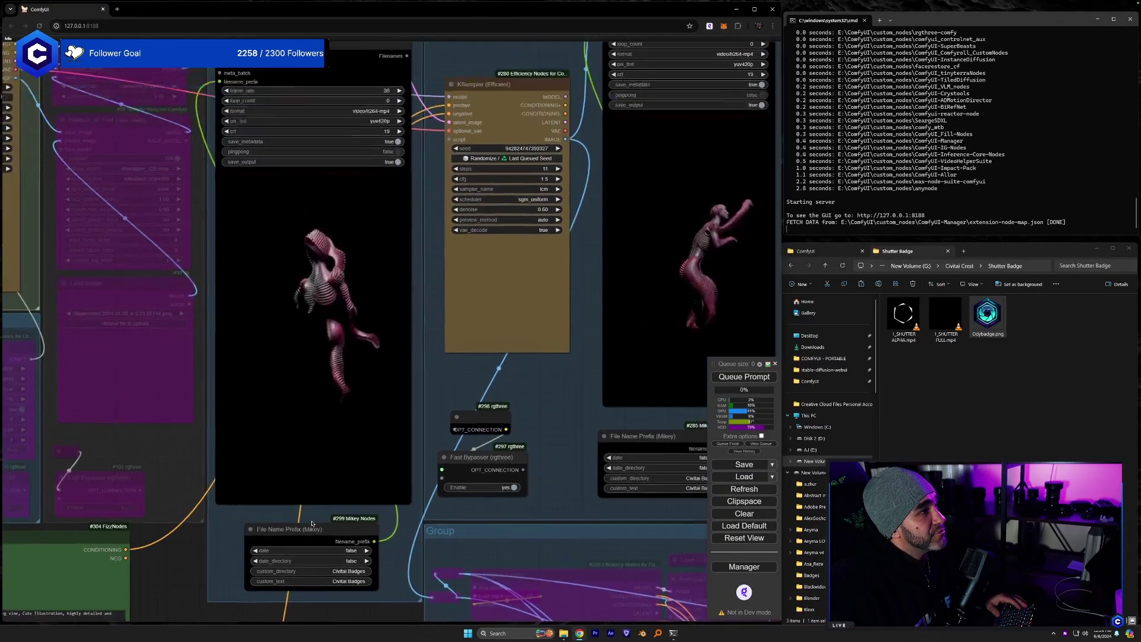
- Delete the leftover node in the last group, beyond the second KSampler's Video Combine
{"action": "left_click_drag", "start_coordinate": [337, 271], "coordinate": [1, 425]}
{"action": "left_click", "coordinate": [499, 83]}
{"action": "key", "text": "Delete"}
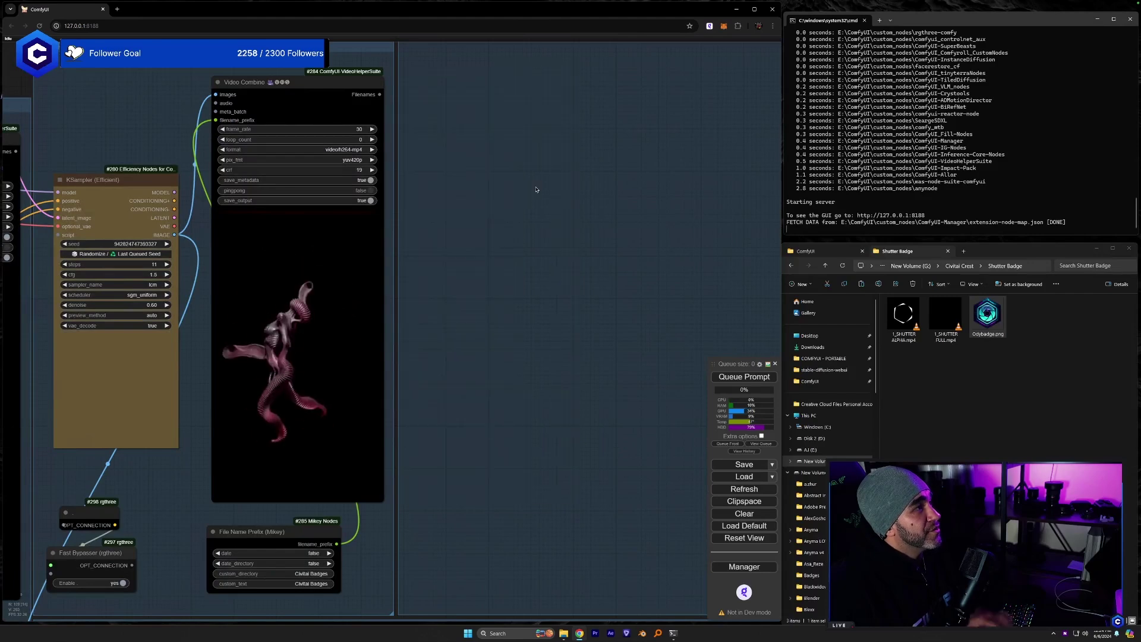
- Change the frame 0 prompt in the Positive / Negative Prompt group's Batch Prompt Schedule to "Cosmic Camera Shutter, Camera Lens, highly detailed and textured"
{"action": "left_click_drag", "start_coordinate": [159, 453], "coordinate": [528, 475]}
{"action": "scroll", "coordinate": [452, 475], "scroll_direction": "down", "scroll_amount": 3}
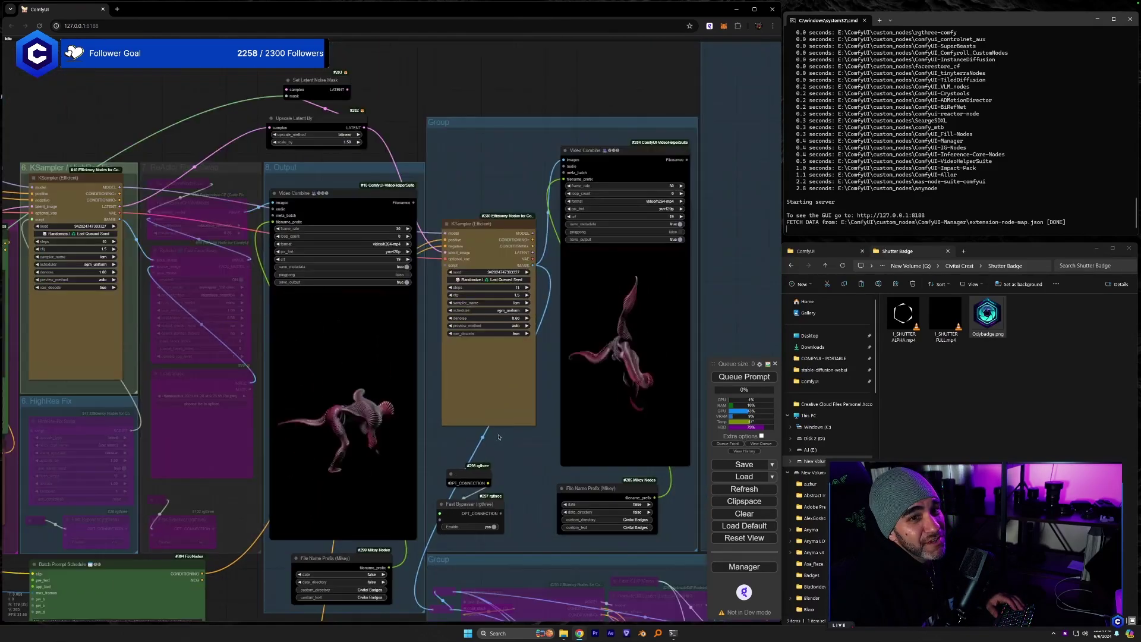
{"action": "left_click_drag", "start_coordinate": [235, 489], "coordinate": [561, 511]}
{"action": "left_click_drag", "start_coordinate": [152, 345], "coordinate": [176, 361]}
{"action": "scroll", "coordinate": [176, 361], "scroll_direction": "up", "scroll_amount": 8}
{"action": "left_click", "coordinate": [271, 369]}
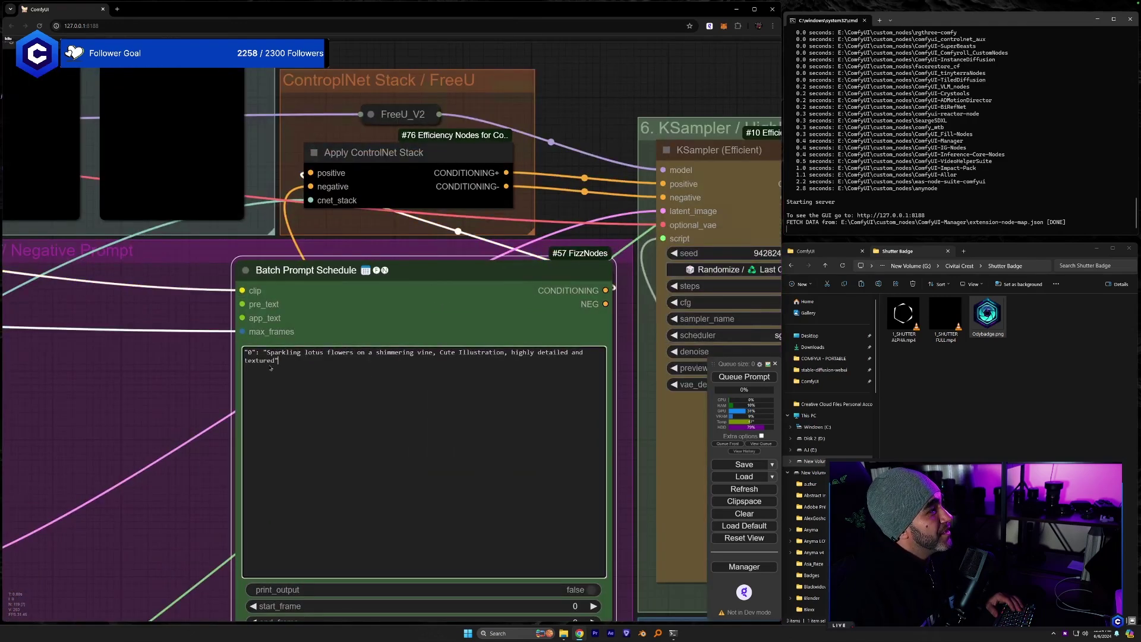
{"action": "left_click_drag", "start_coordinate": [504, 354], "coordinate": [284, 356]}
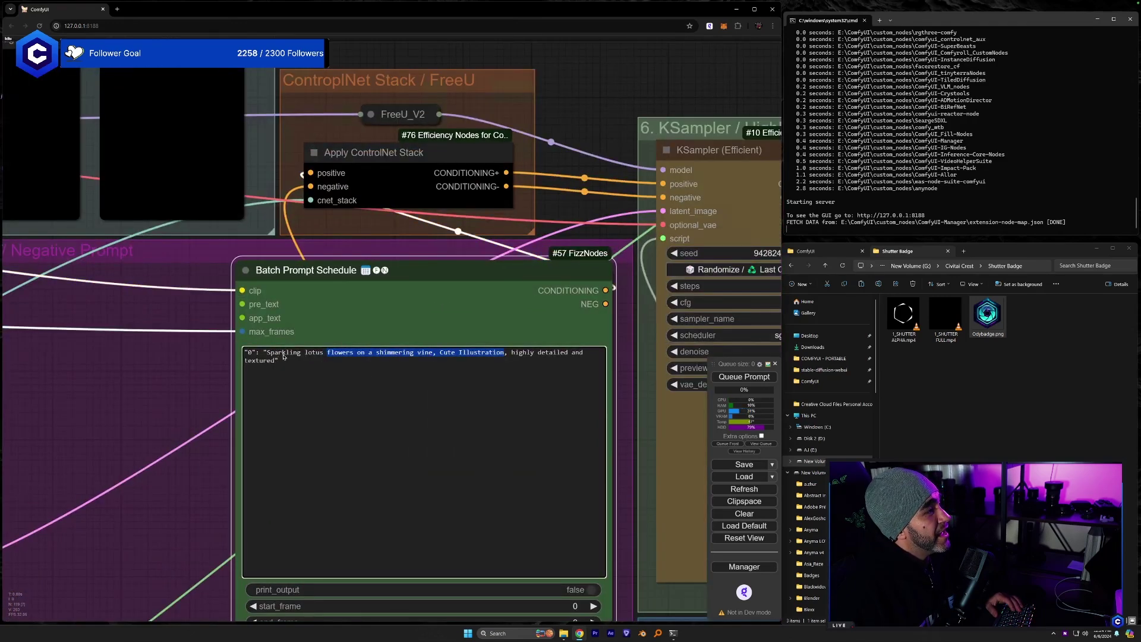
{"action": "type", "text": "C"}
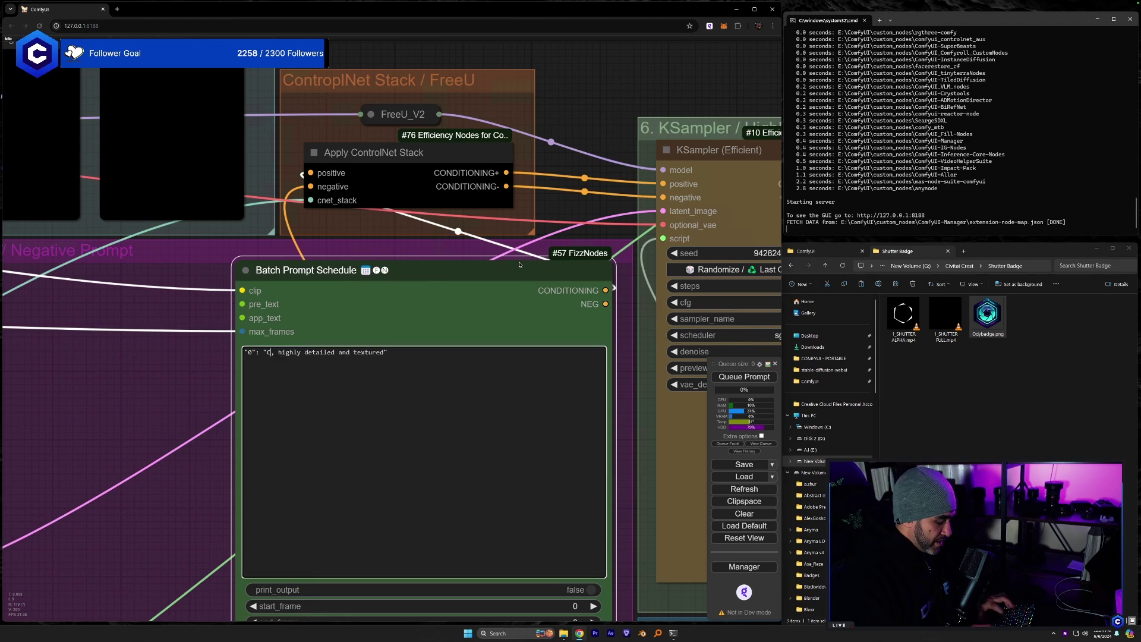
{"action": "type", "text": "osmic Camera "}
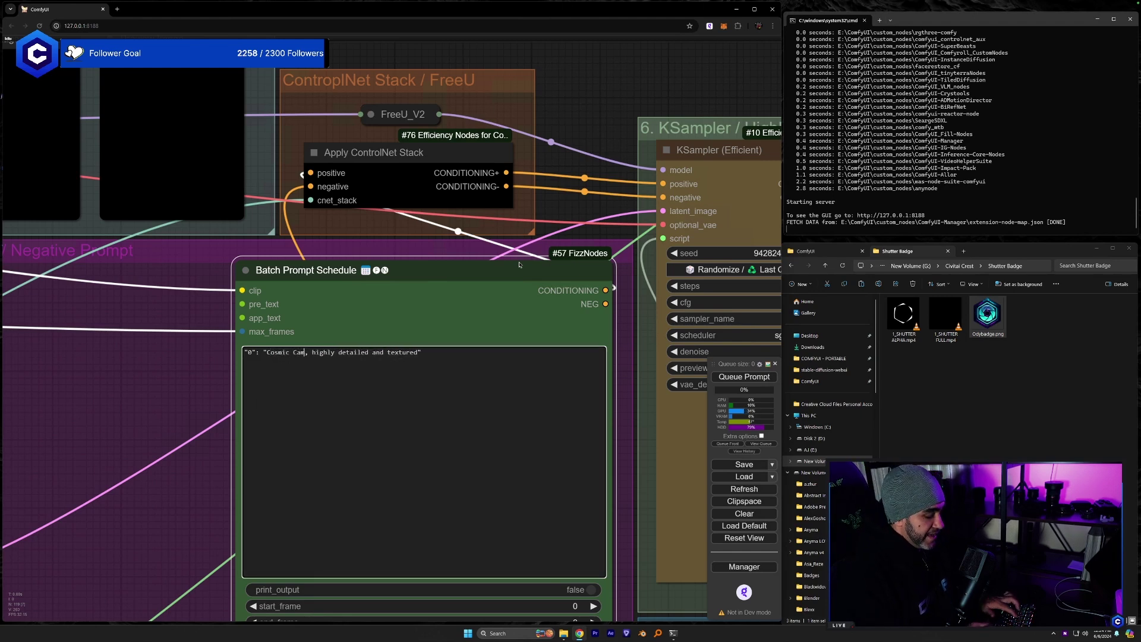
{"action": "type", "text": "Shutter"}
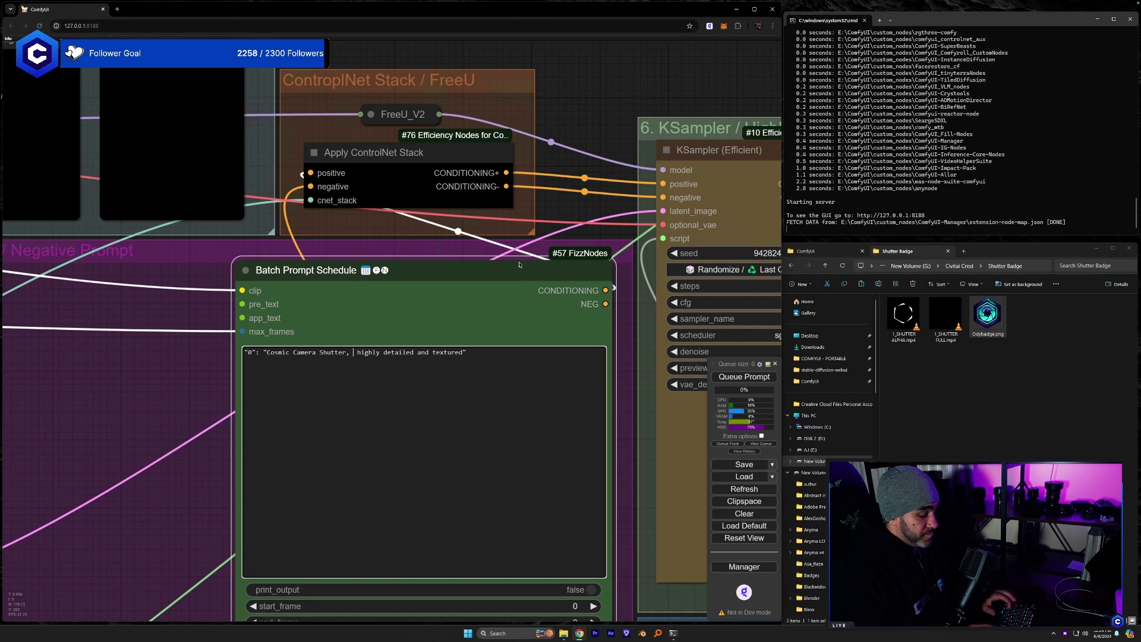
{"action": "type", "text": ", Camera"}
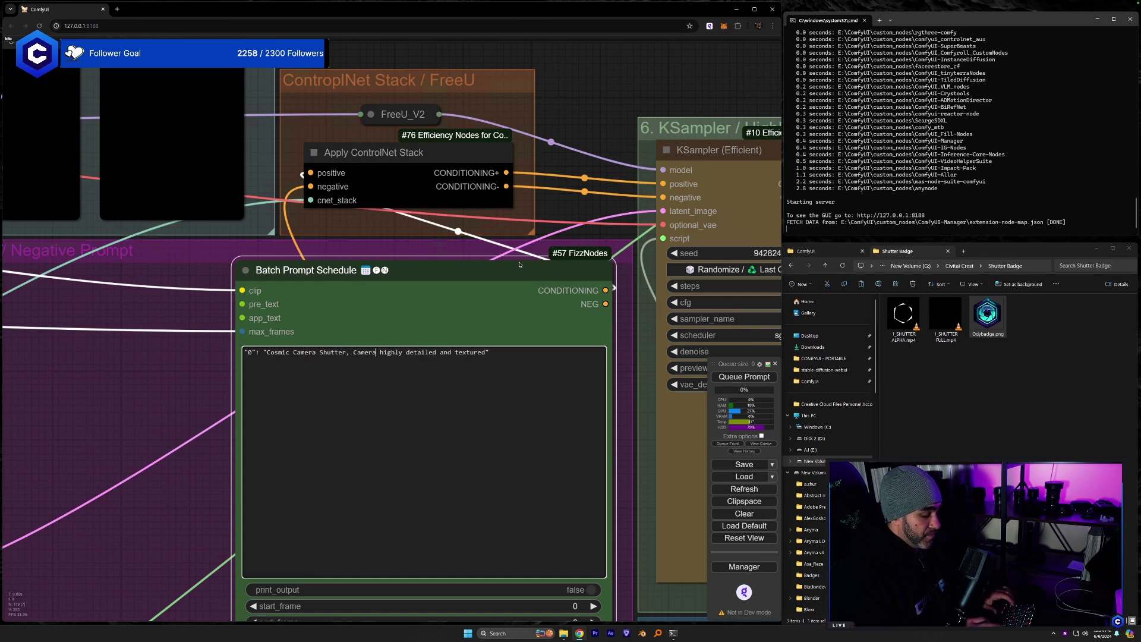
{"action": "type", "text": " Lens,"}
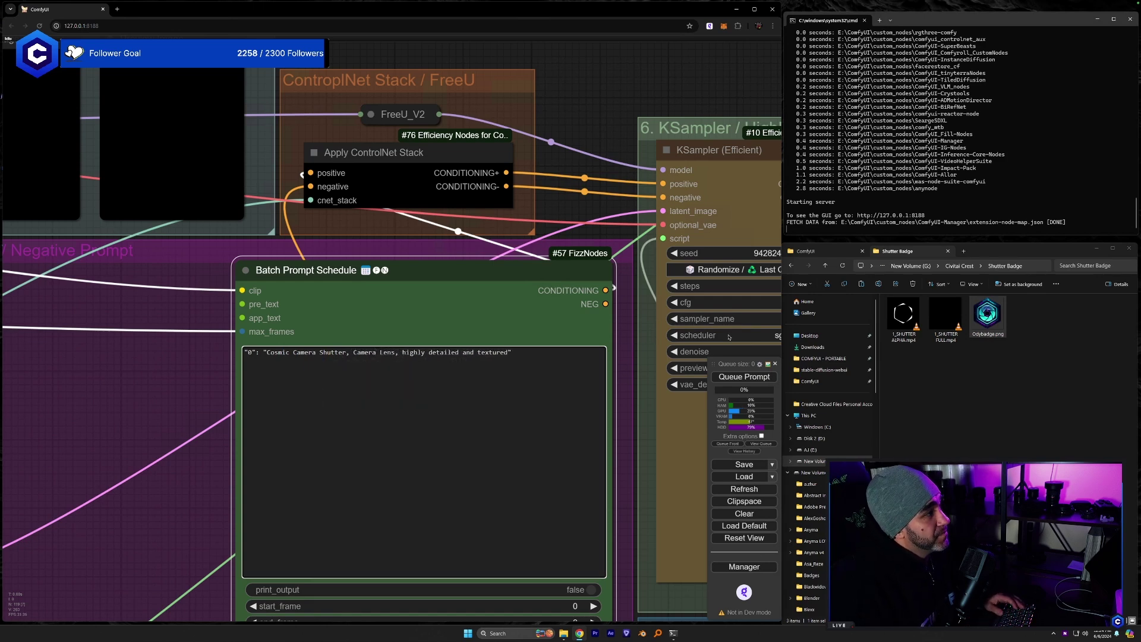
- Copy the whole camera shutter prompt into the second Batch Prompt Schedule node below the HighRes Fix group, replacing its text
{"action": "key", "text": "ctrl+a"}
{"action": "key", "text": "ctrl+c"}
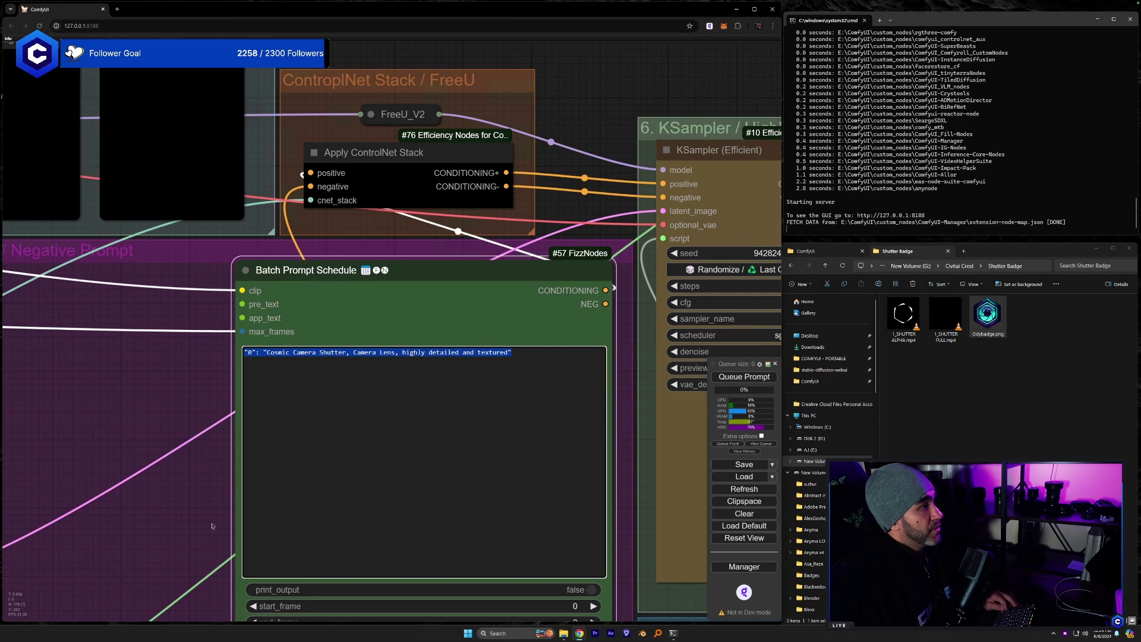
{"action": "left_click_drag", "start_coordinate": [213, 526], "coordinate": [163, 81]}
{"action": "scroll", "coordinate": [225, 290], "scroll_direction": "down", "scroll_amount": 5}
{"action": "left_click_drag", "start_coordinate": [439, 523], "coordinate": [231, 345]}
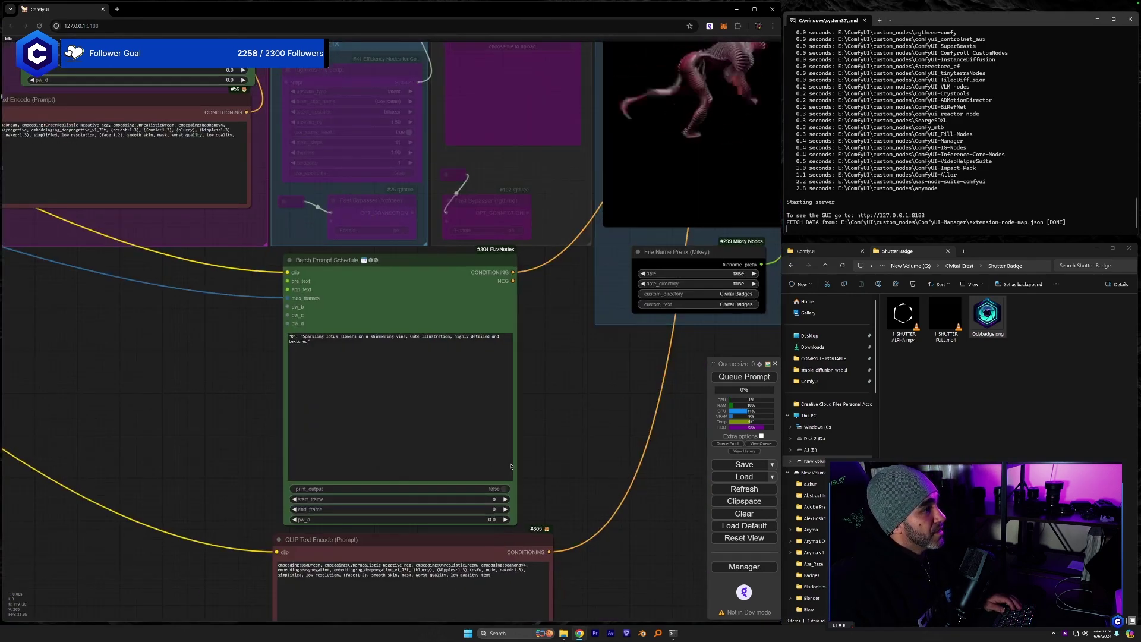
{"action": "left_click", "coordinate": [511, 467]}
{"action": "key", "text": "ctrl+a"}
{"action": "key", "text": "ctrl+v"}
- Queue the prompt to render the badge animation, with the KSampler and output groups in view
{"action": "left_click_drag", "start_coordinate": [555, 225], "coordinate": [401, 425]}
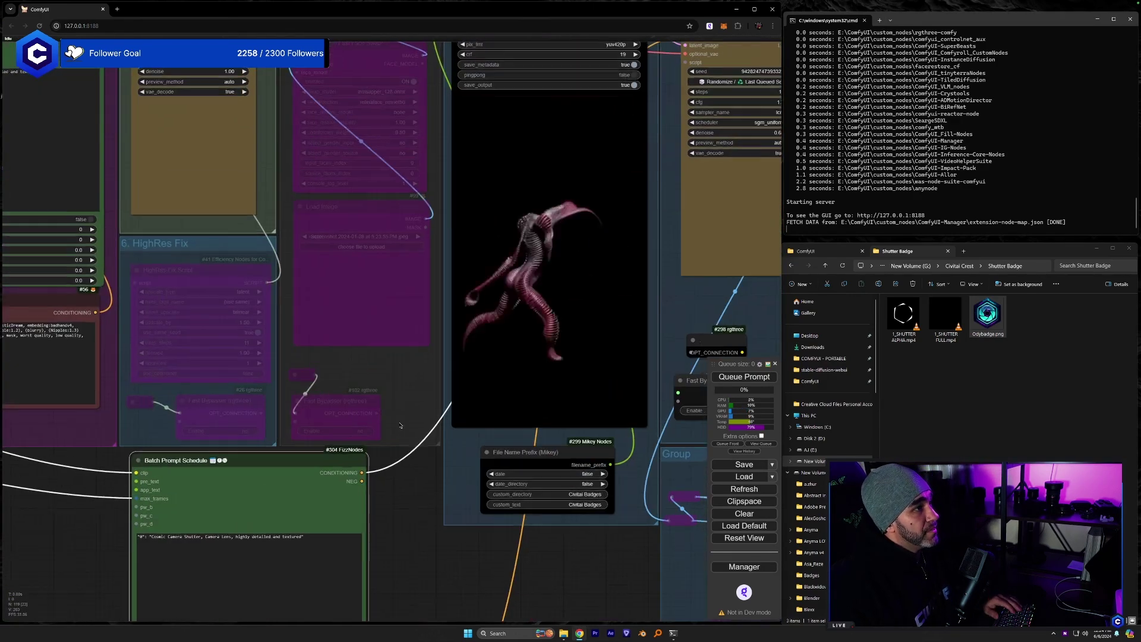
{"action": "scroll", "coordinate": [400, 425], "scroll_direction": "down", "scroll_amount": 5}
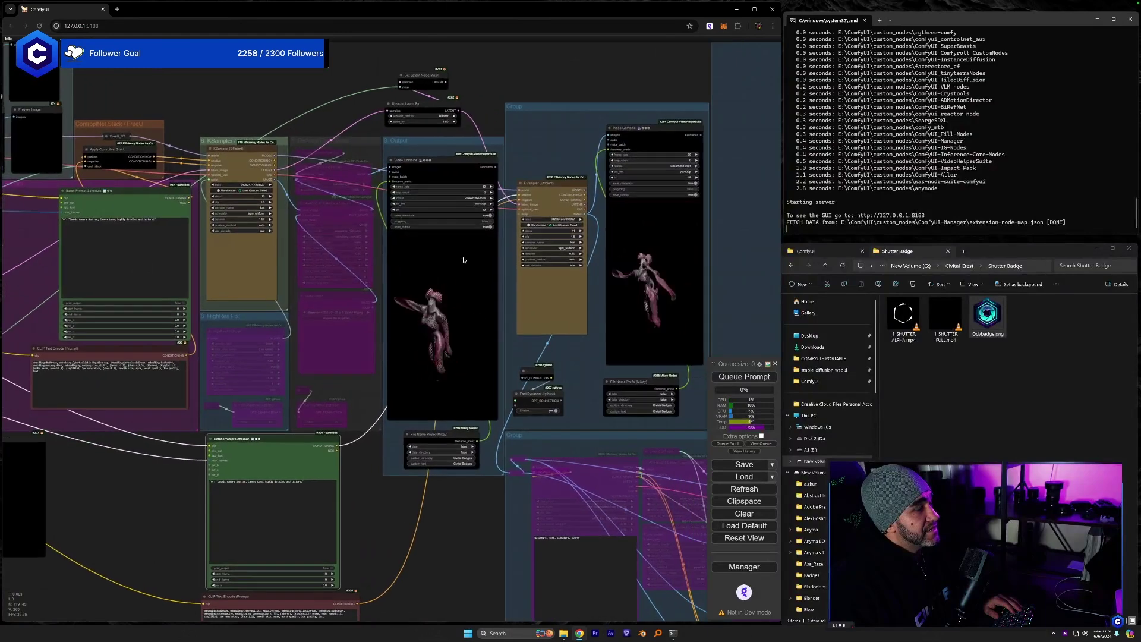
{"action": "left_click", "coordinate": [732, 374]}
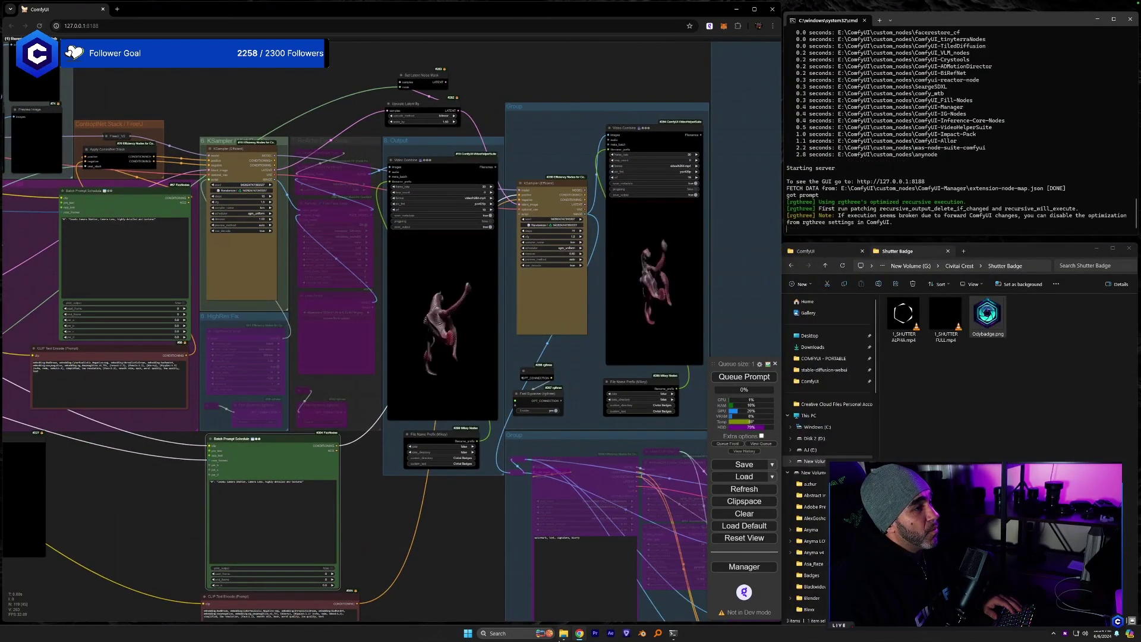
{"action": "left_click", "coordinate": [353, 392]}
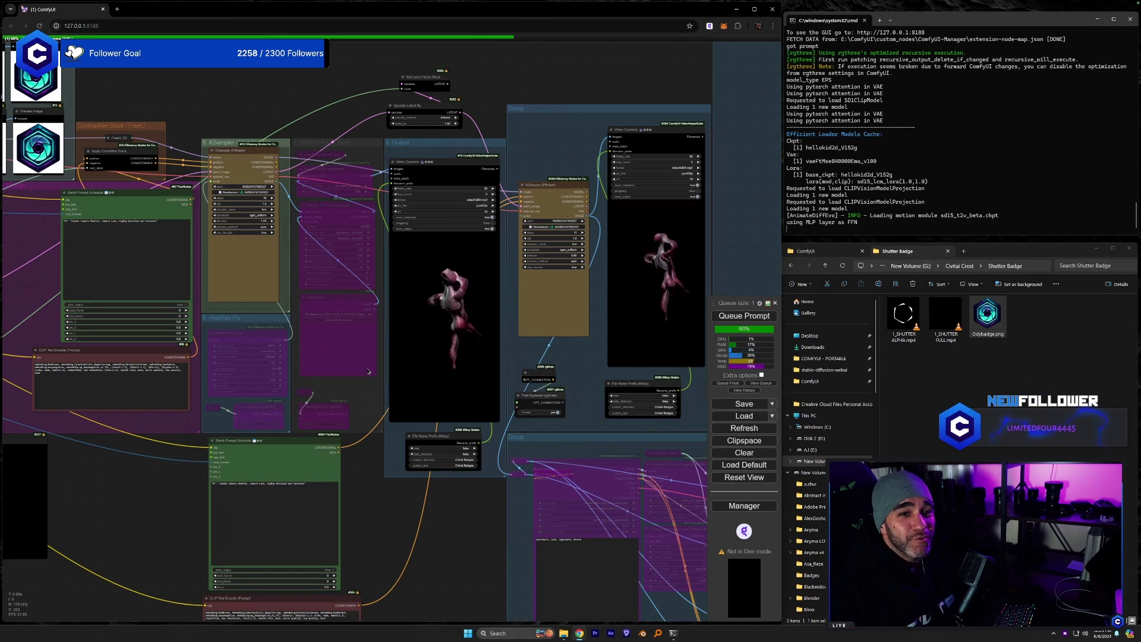
- Cancel the running render from the queue while the second KSampler is processing
{"action": "mouse_move", "coordinate": [1114, 20]}
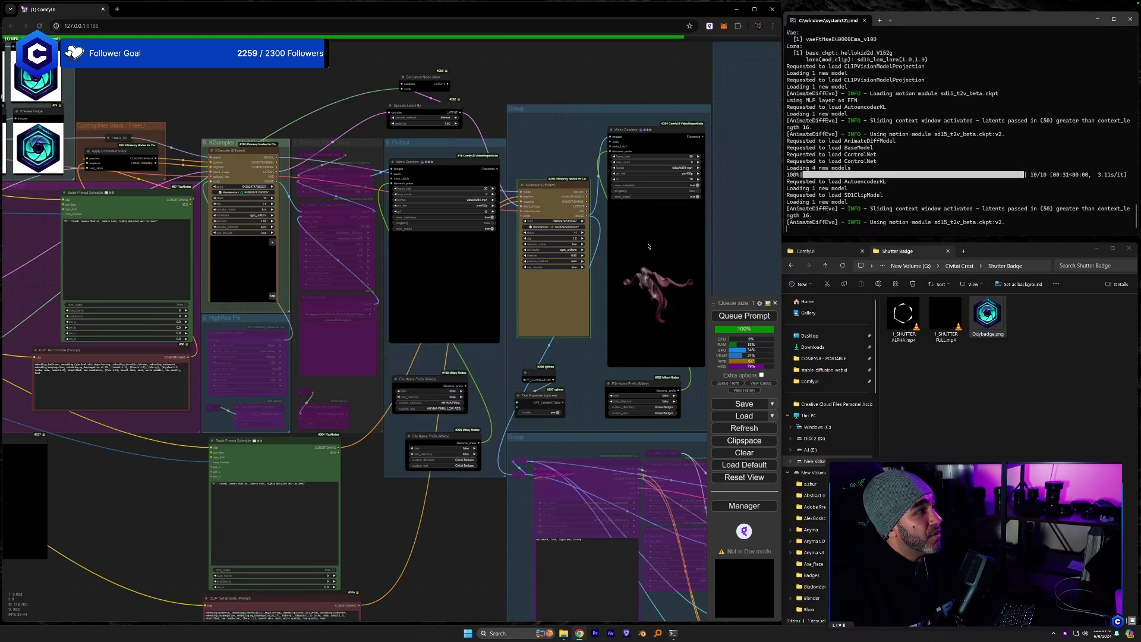
{"action": "scroll", "coordinate": [522, 356], "scroll_direction": "up", "scroll_amount": 5}
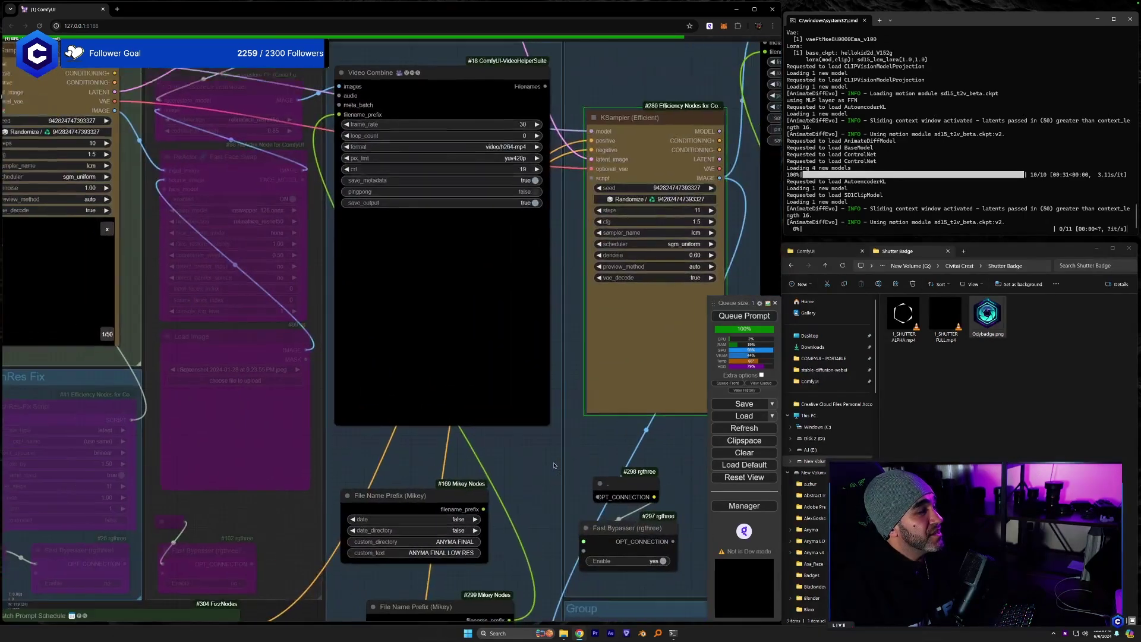
{"action": "left_click_drag", "start_coordinate": [554, 465], "coordinate": [589, 479]}
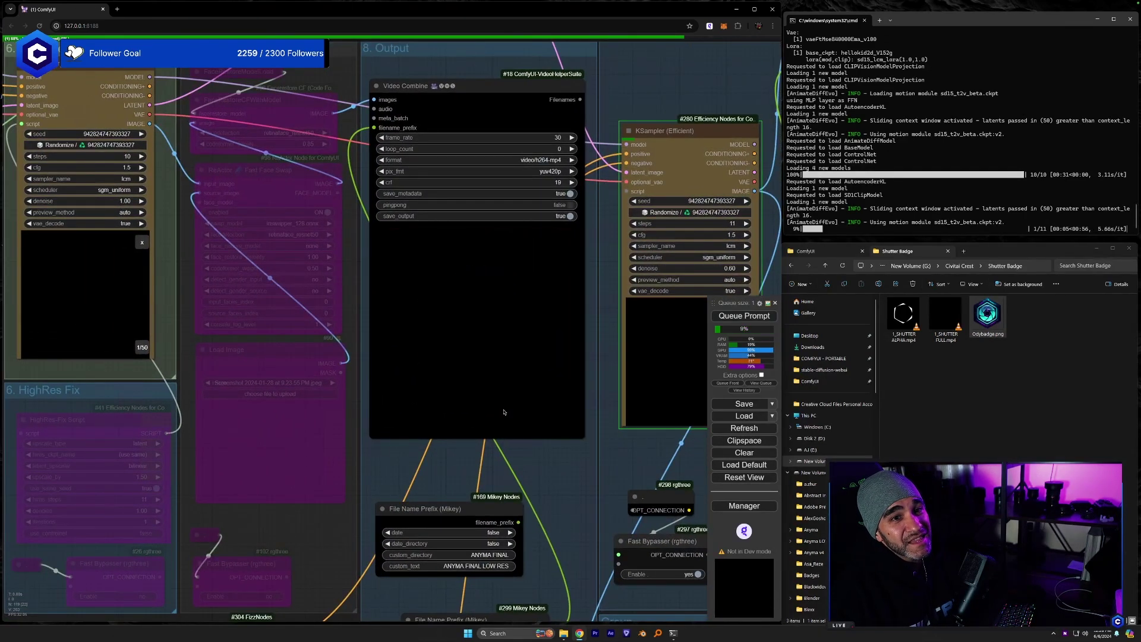
{"action": "left_click_drag", "start_coordinate": [574, 467], "coordinate": [544, 469]}
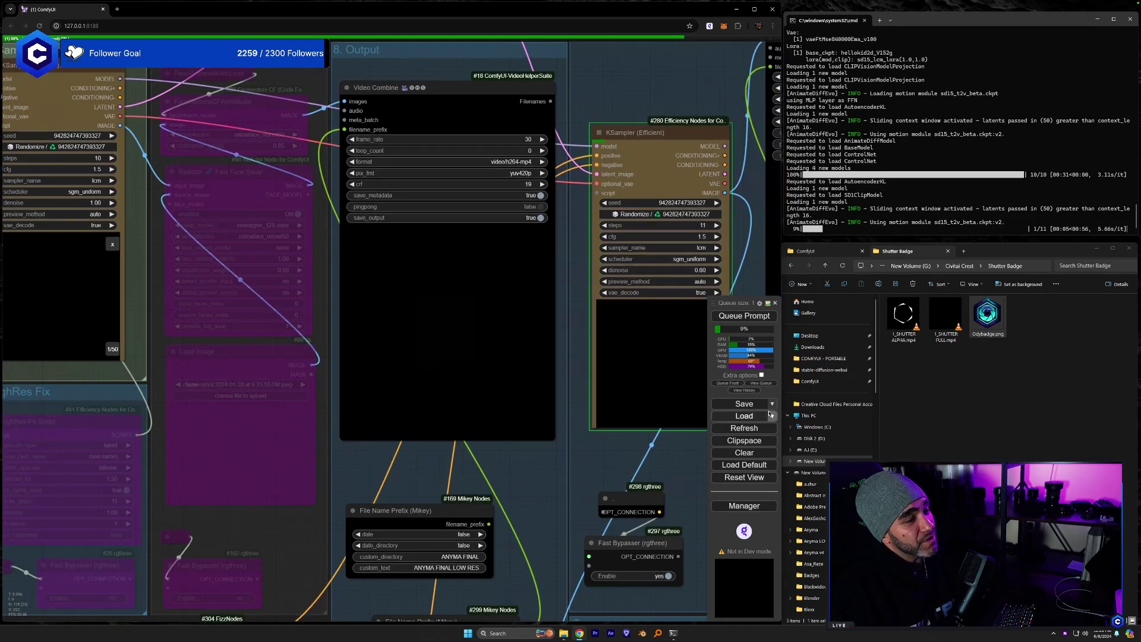
{"action": "left_click", "coordinate": [761, 383]}
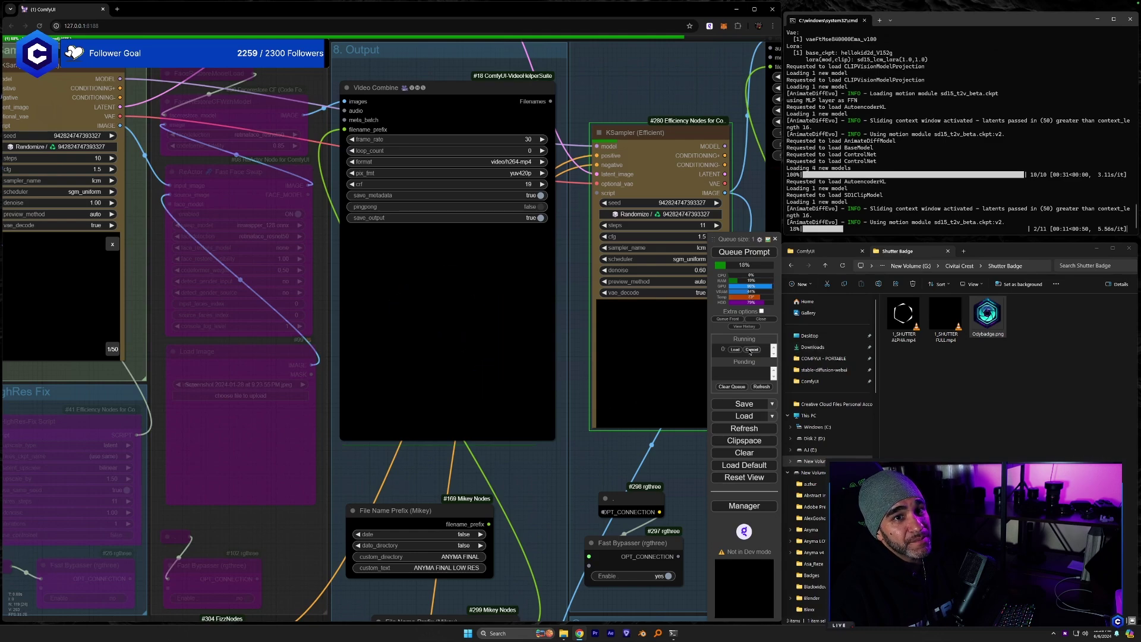
{"action": "left_click", "coordinate": [750, 350]}
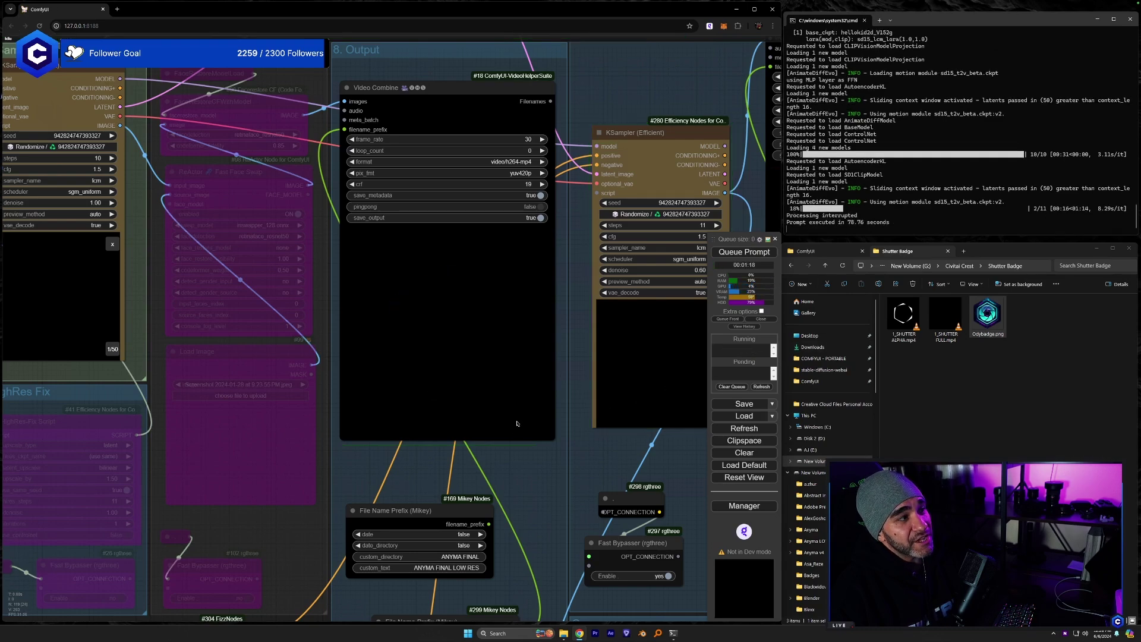
- Enable the SoftEdge ControlNet group and bypass the Depth ControlNet group
{"action": "left_click_drag", "start_coordinate": [698, 428], "coordinate": [778, 351]}
{"action": "scroll", "coordinate": [285, 493], "scroll_direction": "down", "scroll_amount": 6}
{"action": "left_click_drag", "start_coordinate": [211, 518], "coordinate": [490, 506]}
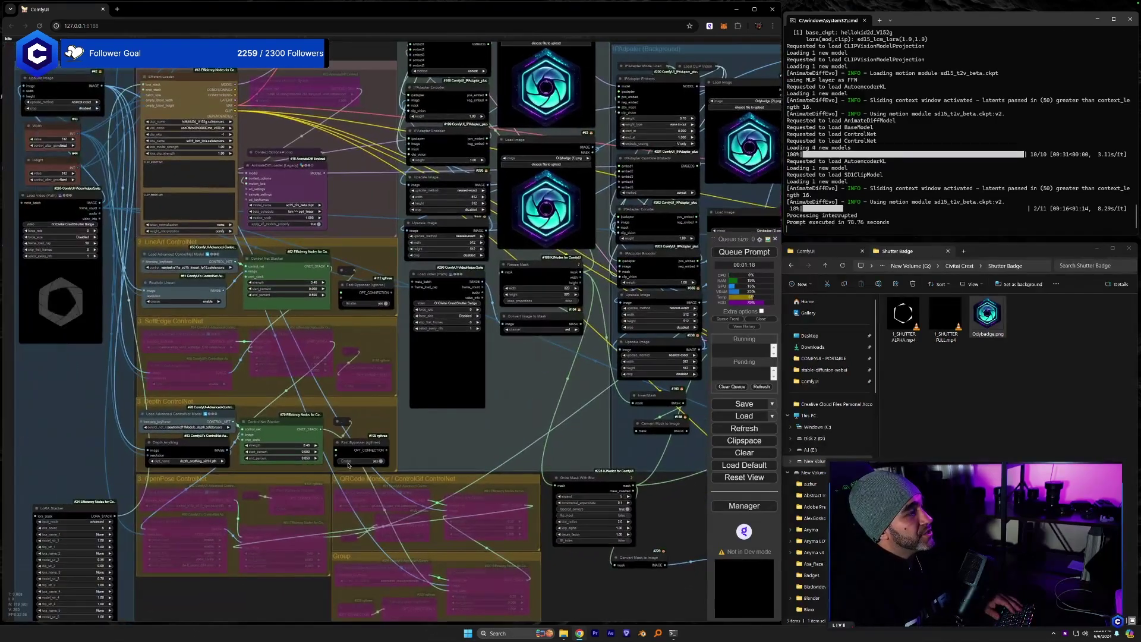
{"action": "left_click", "coordinate": [352, 389]}
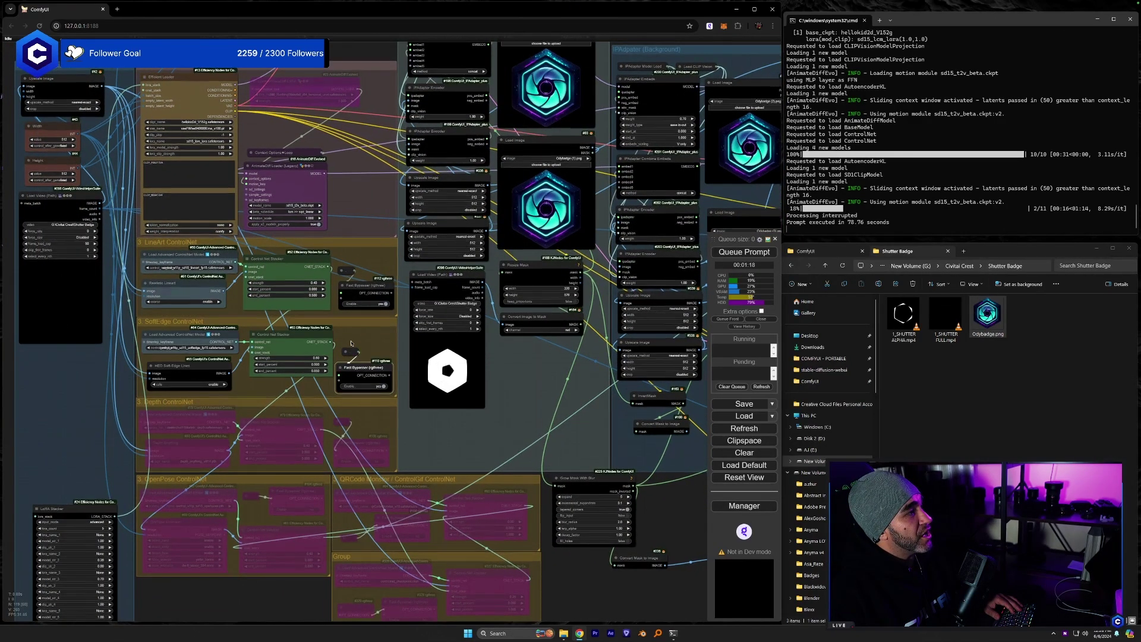
- Set frame_load_cap to 51 in the Load Video (Path) node of the Video Source / Resolution group
{"action": "left_click_drag", "start_coordinate": [577, 431], "coordinate": [761, 481]}
{"action": "left_click", "coordinate": [266, 292]}
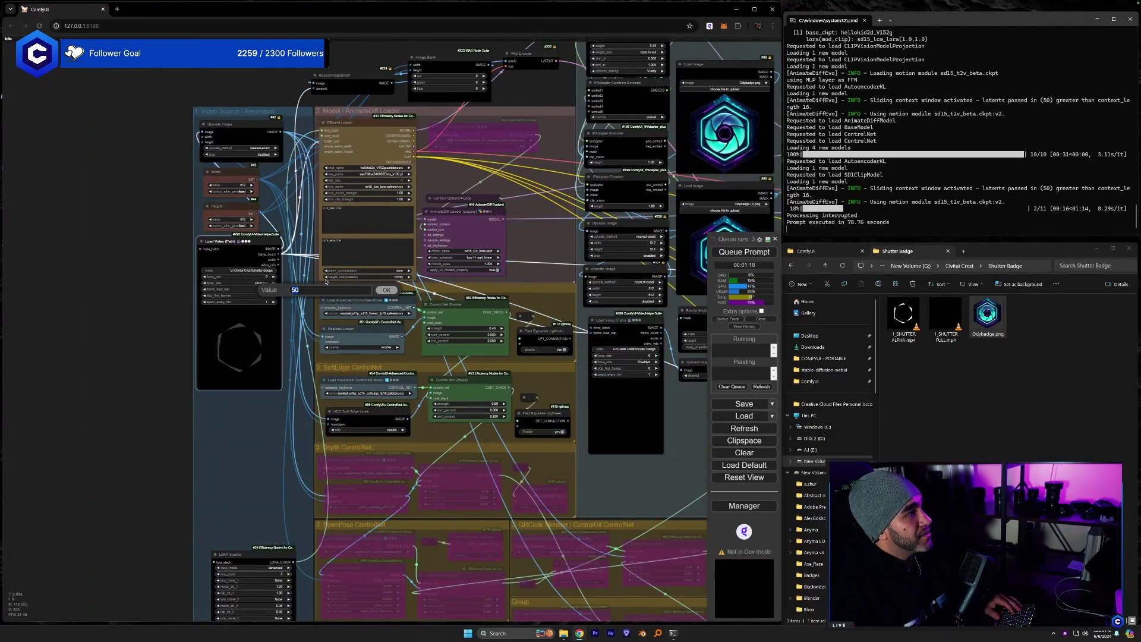
{"action": "type", "text": "51"}
{"action": "key", "text": "Return"}
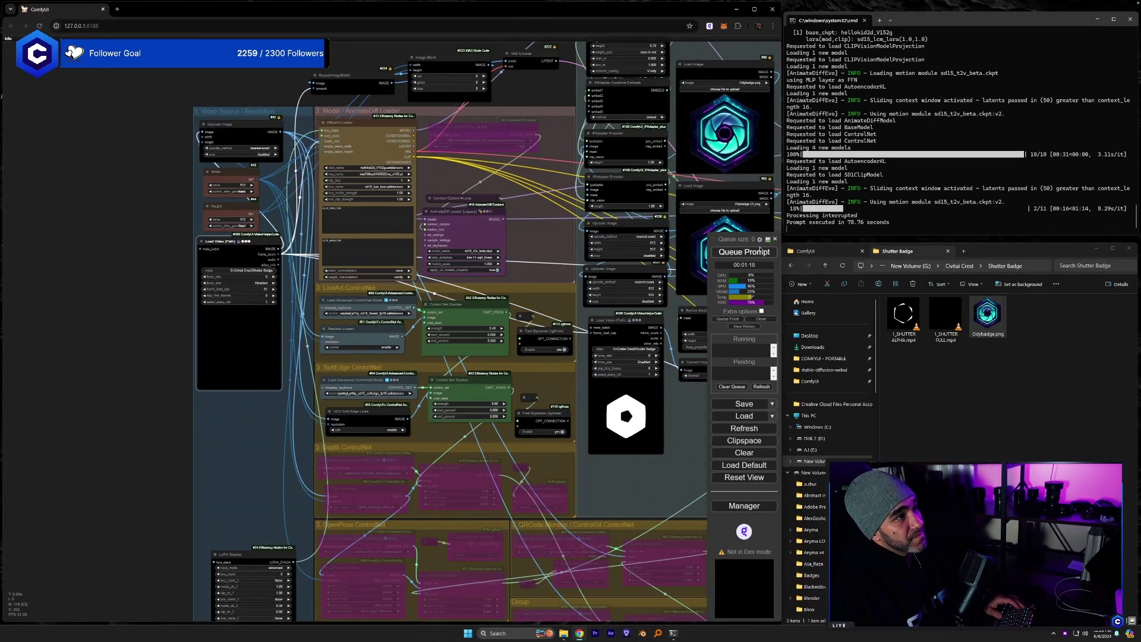
- Queue the prompt to render the badge animation again, with the Output group and the second KSampler in view
{"action": "left_click", "coordinate": [759, 256]}
{"action": "left_click_drag", "start_coordinate": [674, 365], "coordinate": [205, 419]}
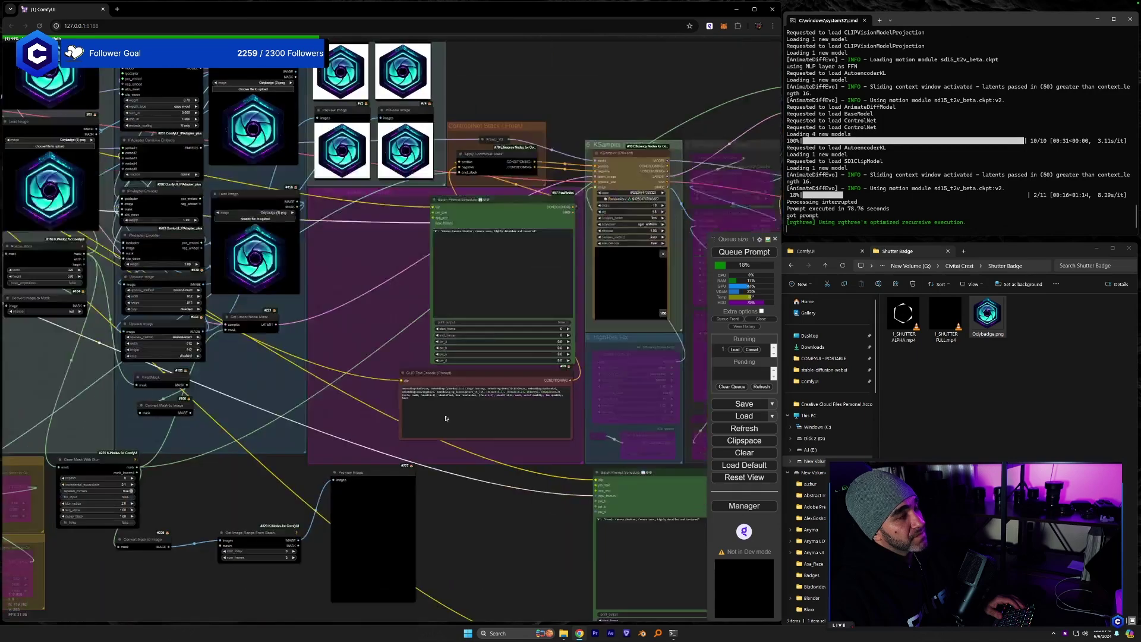
{"action": "left_click_drag", "start_coordinate": [552, 490], "coordinate": [101, 454]}
{"action": "left_click_drag", "start_coordinate": [537, 339], "coordinate": [689, 392]}
{"action": "scroll", "coordinate": [499, 369], "scroll_direction": "up", "scroll_amount": 1}
{"action": "scroll", "coordinate": [500, 370], "scroll_direction": "up", "scroll_amount": 5}
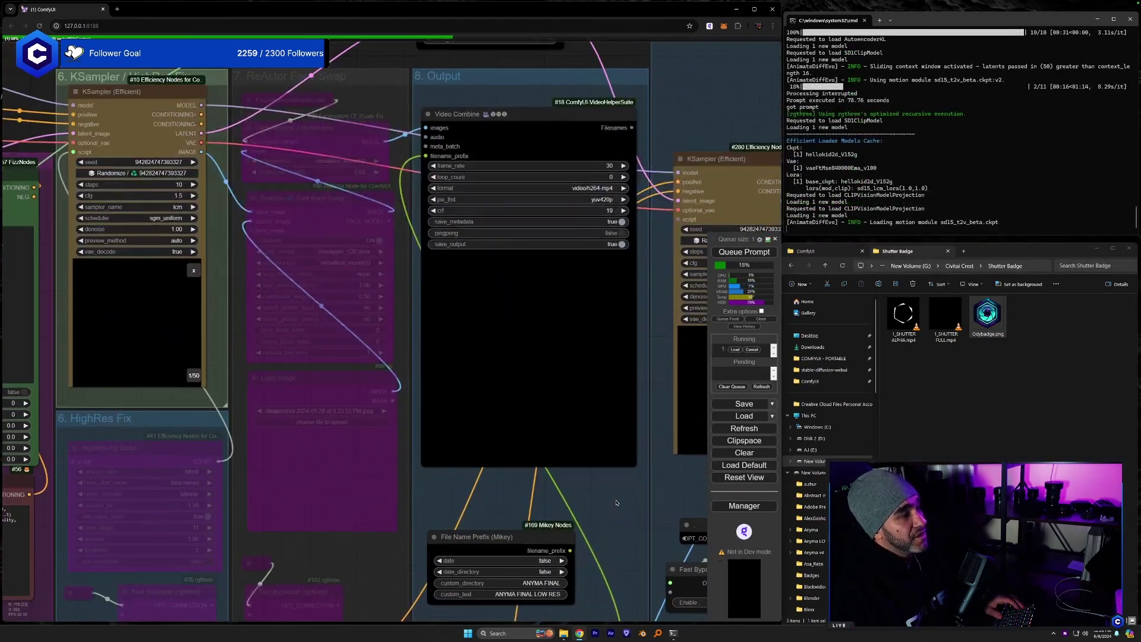
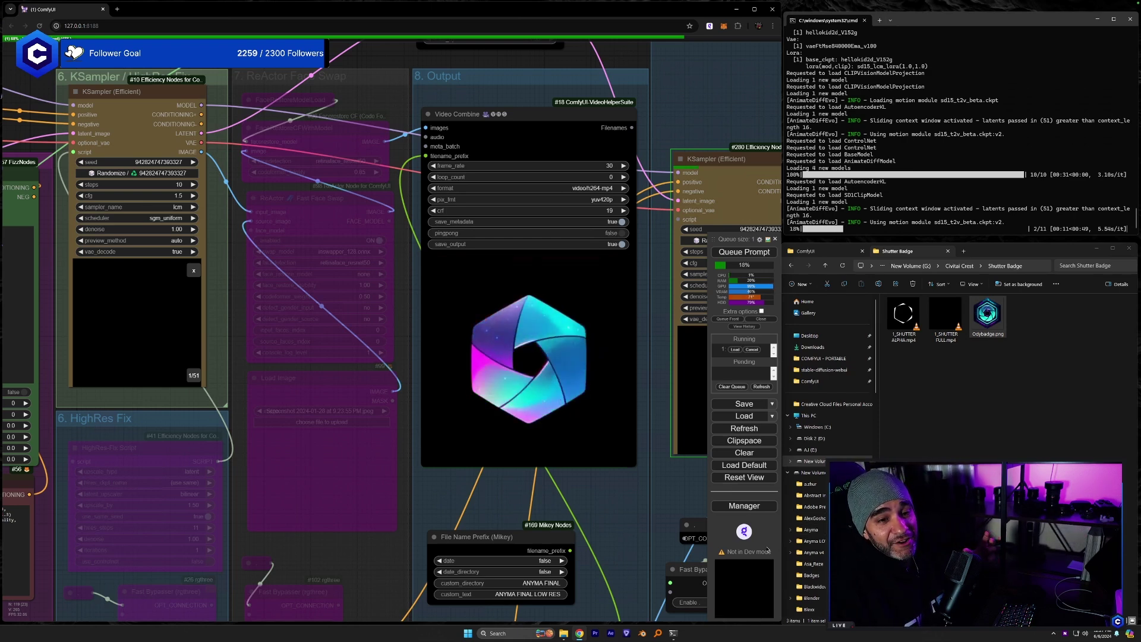
{"action": "left_click_drag", "start_coordinate": [627, 503], "coordinate": [211, 478]}
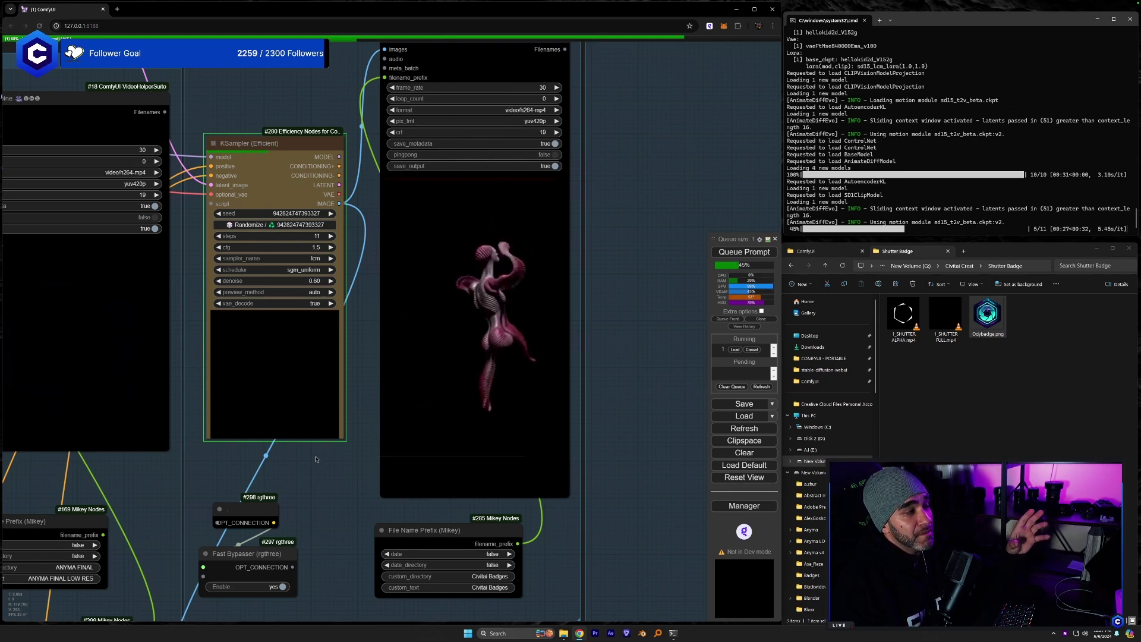
{"action": "left_click_drag", "start_coordinate": [316, 459], "coordinate": [353, 457]}
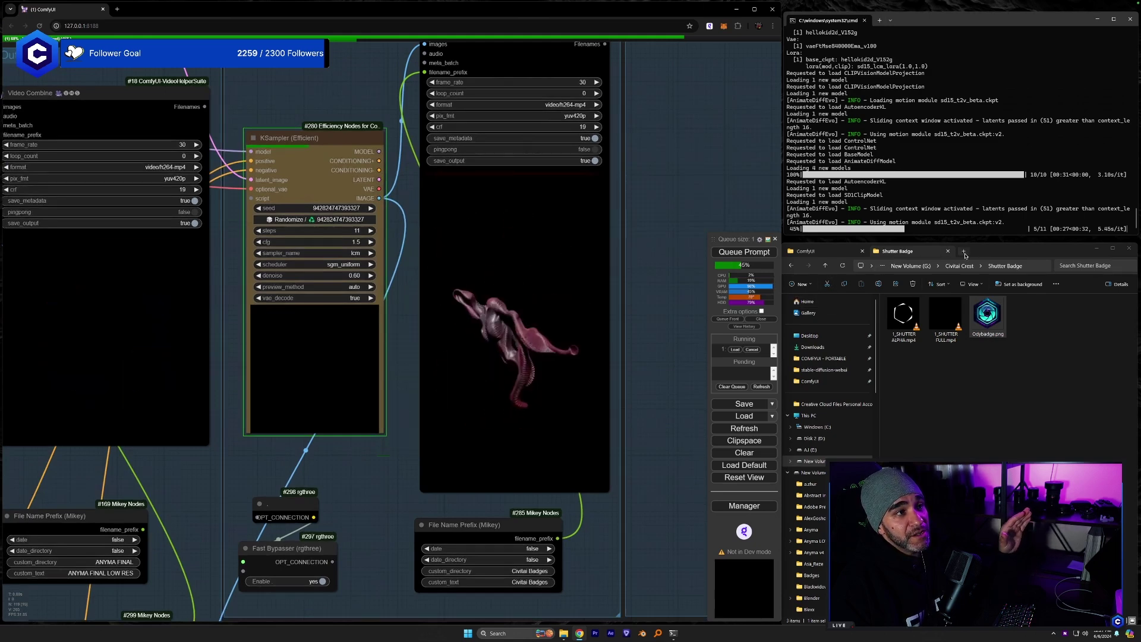
- Open the Abstract Images folder on New Volume (G:) in a new File Explorer tab and browse its images
{"action": "left_click", "coordinate": [964, 252]}
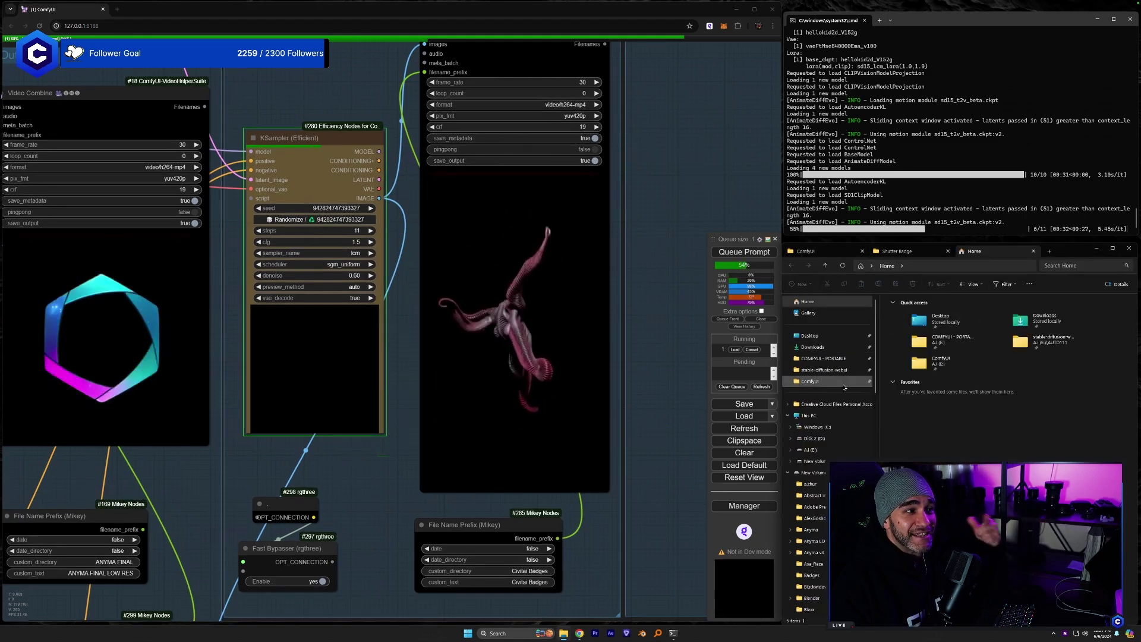
{"action": "left_click", "coordinate": [812, 495]}
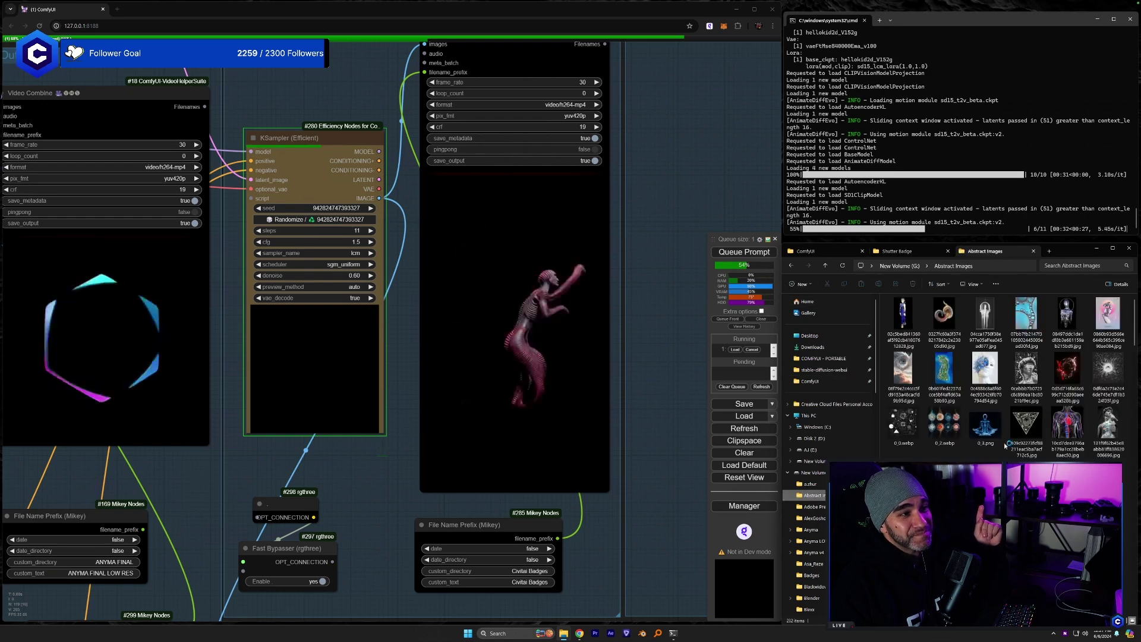
{"action": "scroll", "coordinate": [1016, 451], "scroll_direction": "down", "scroll_amount": 10}
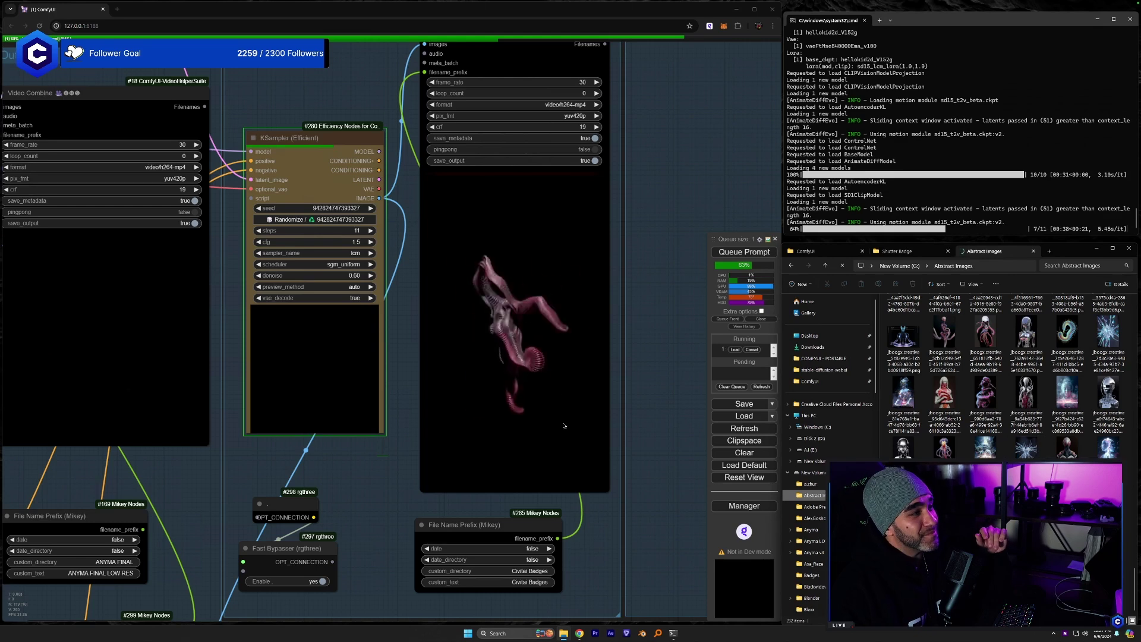
- Inspect the preview in the Video Combine node beside ComfyUI's second KSampler as the render finishes
{"action": "left_click_drag", "start_coordinate": [355, 445], "coordinate": [367, 441]}
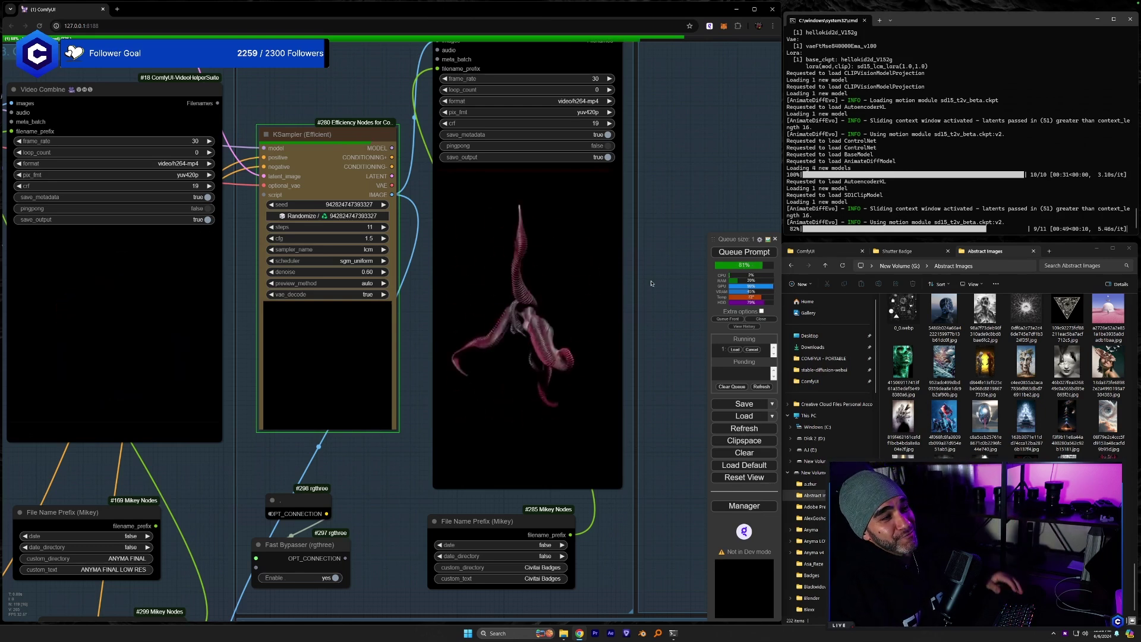
{"action": "left_click_drag", "start_coordinate": [651, 283], "coordinate": [594, 302]}
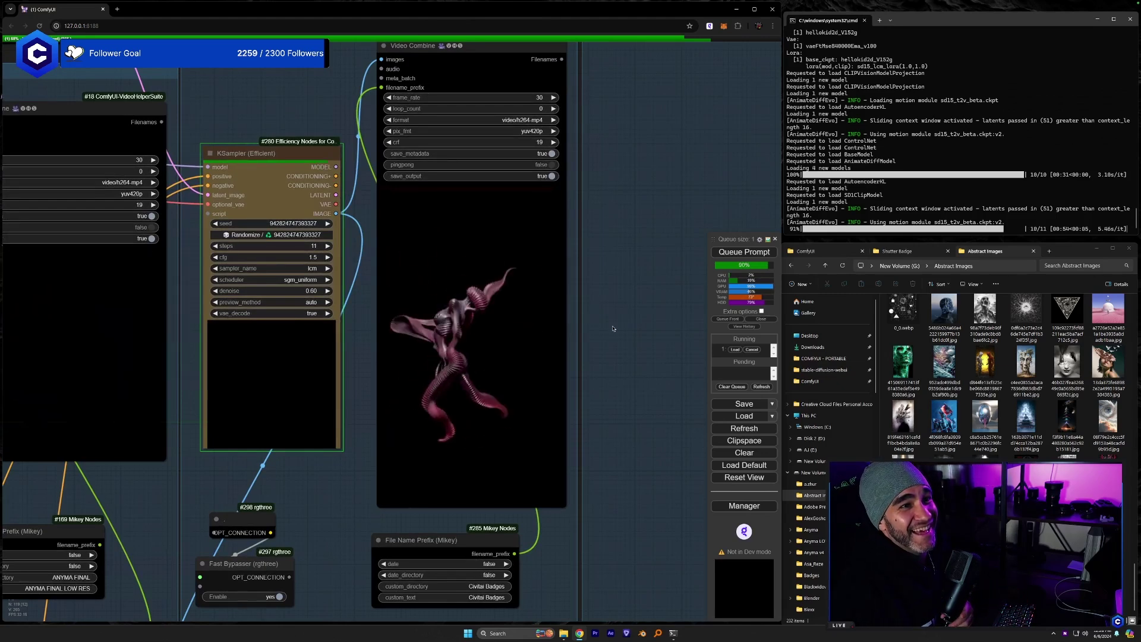
{"action": "scroll", "coordinate": [602, 298], "scroll_direction": "up", "scroll_amount": 5}
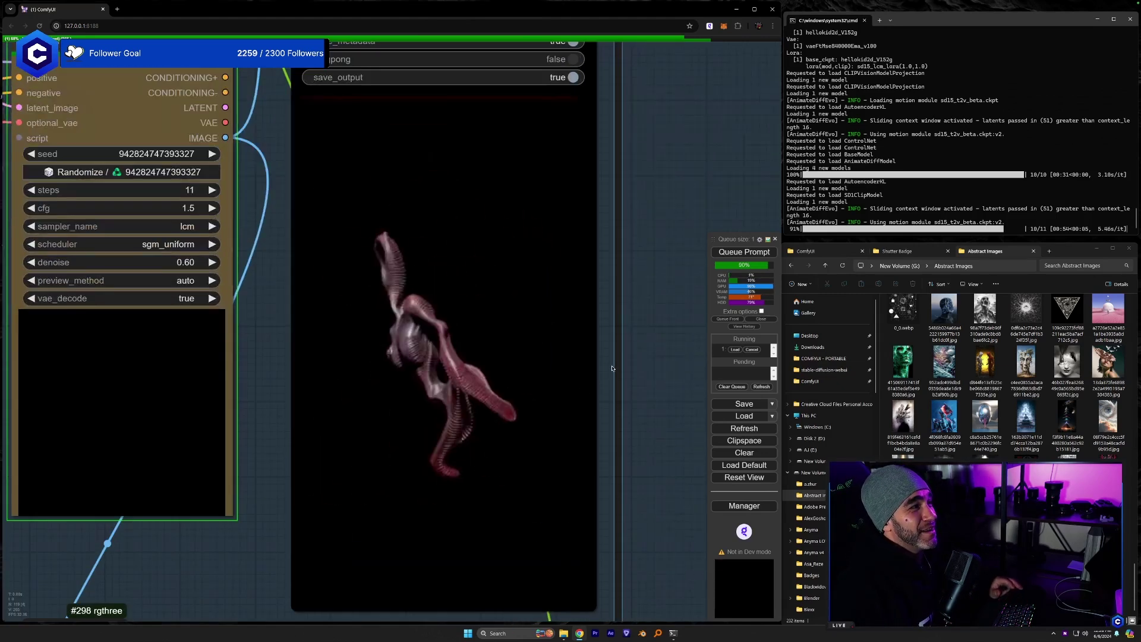
{"action": "scroll", "coordinate": [612, 366], "scroll_direction": "down", "scroll_amount": 5}
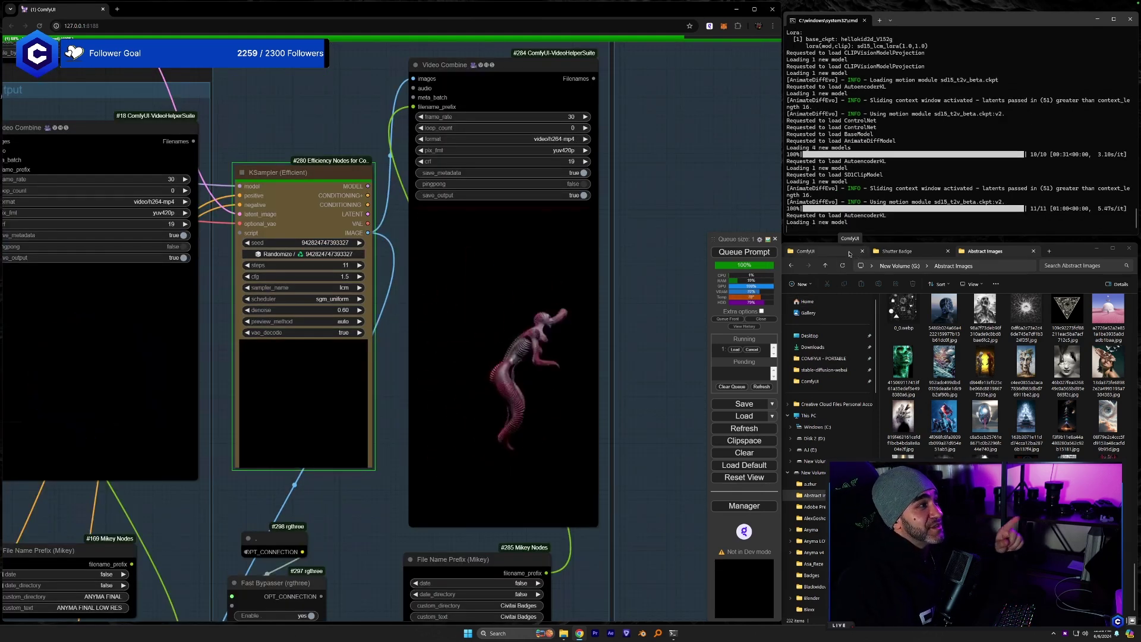
{"action": "left_click_drag", "start_coordinate": [634, 273], "coordinate": [611, 268]}
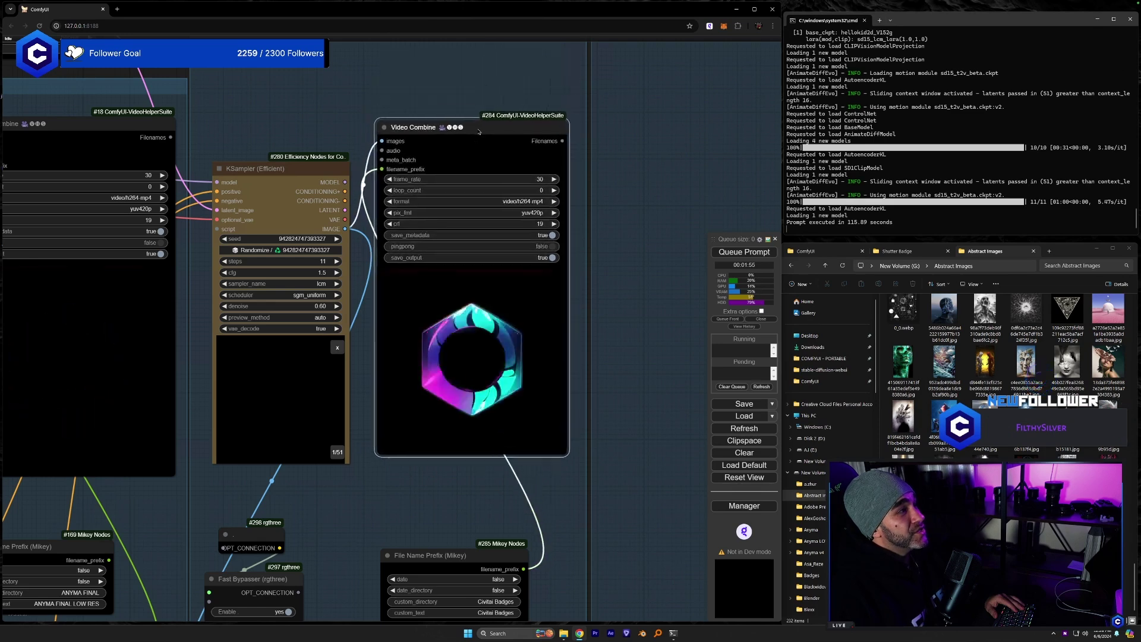
- Connect the first KSampler's CONDITIONING+ and CONDITIONING- outputs to the second KSampler's positive and negative inputs
{"action": "key", "text": "1"}
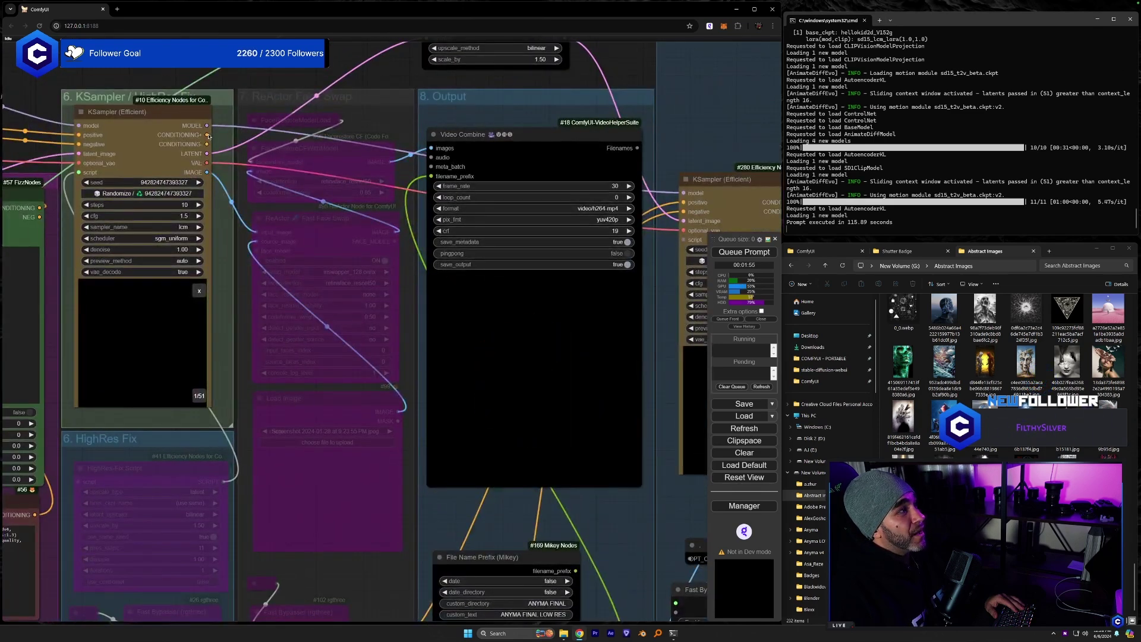
{"action": "left_click_drag", "start_coordinate": [206, 135], "coordinate": [683, 205]}
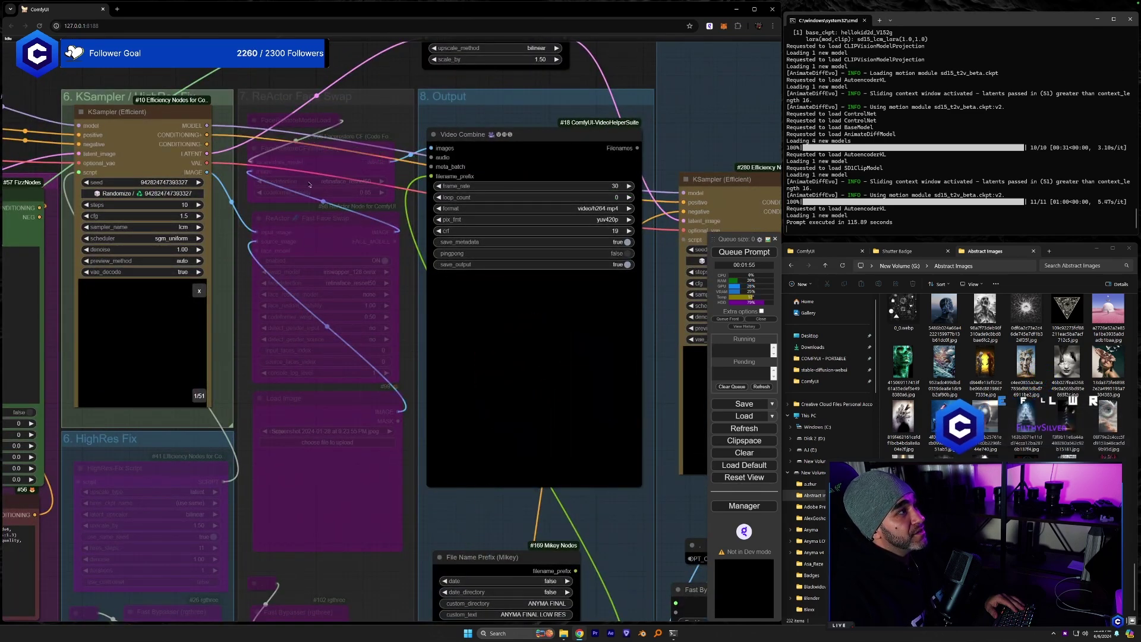
{"action": "left_click_drag", "start_coordinate": [525, 202], "coordinate": [683, 211]}
- Set the Efficient Loader's checkpoint to realismBYSTABLEYOGI_v4LCM.safetensors, filtering the model list by "reali"
{"action": "left_click_drag", "start_coordinate": [38, 542], "coordinate": [414, 454]}
{"action": "scroll", "coordinate": [152, 317], "scroll_direction": "down", "scroll_amount": 10}
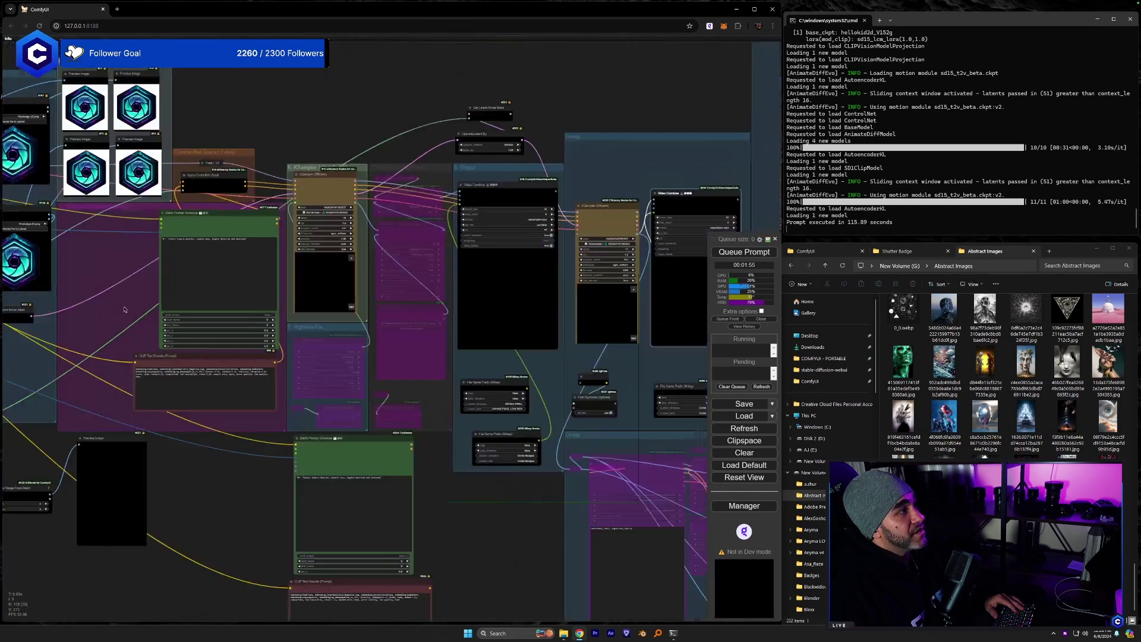
{"action": "scroll", "coordinate": [401, 335], "scroll_direction": "up", "scroll_amount": 5}
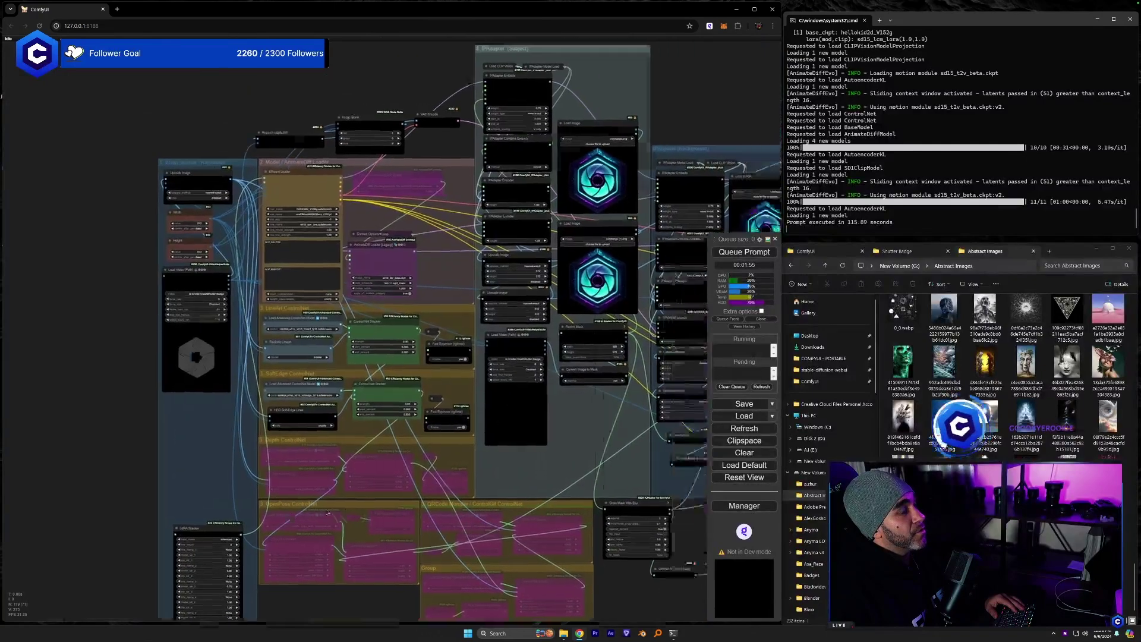
{"action": "scroll", "coordinate": [401, 335], "scroll_direction": "up", "scroll_amount": 3}
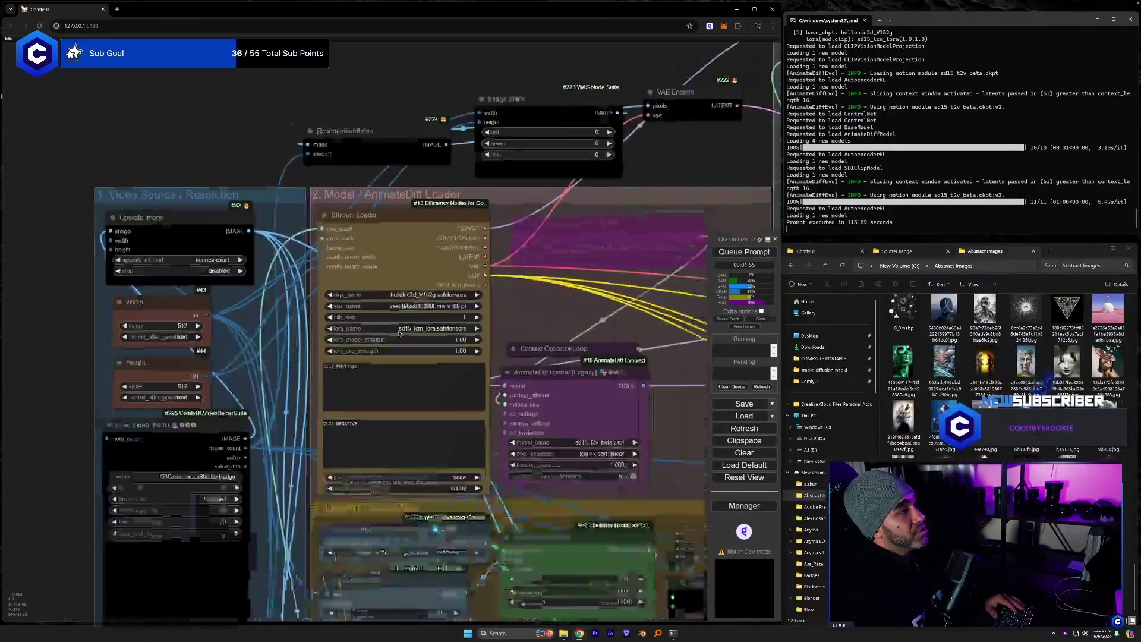
{"action": "left_click", "coordinate": [381, 287]}
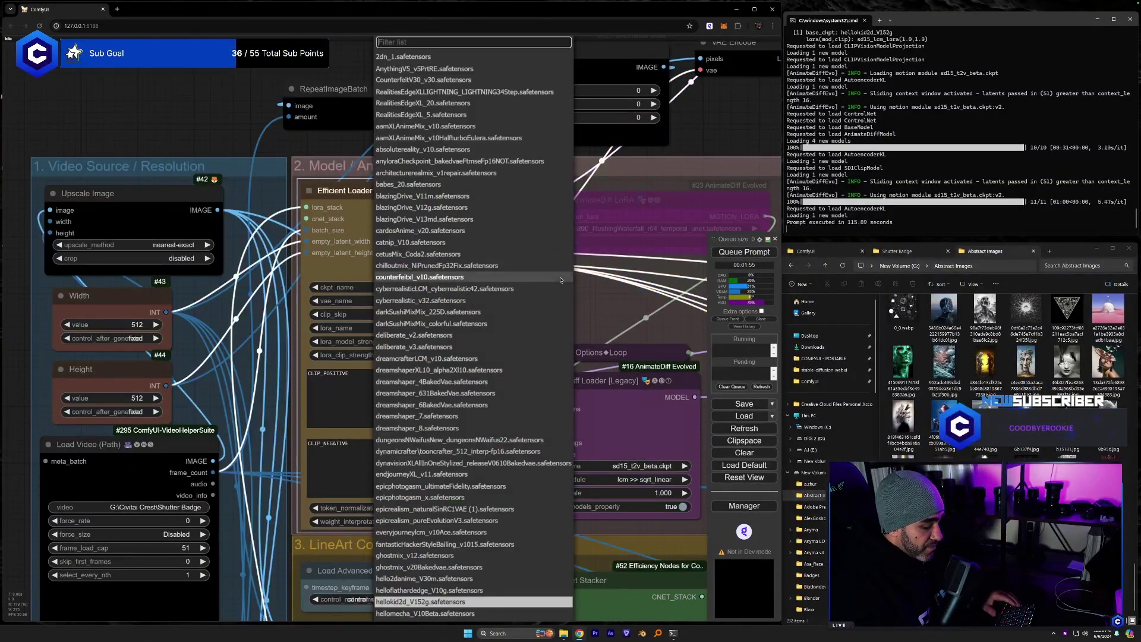
{"action": "type", "text": "reali"}
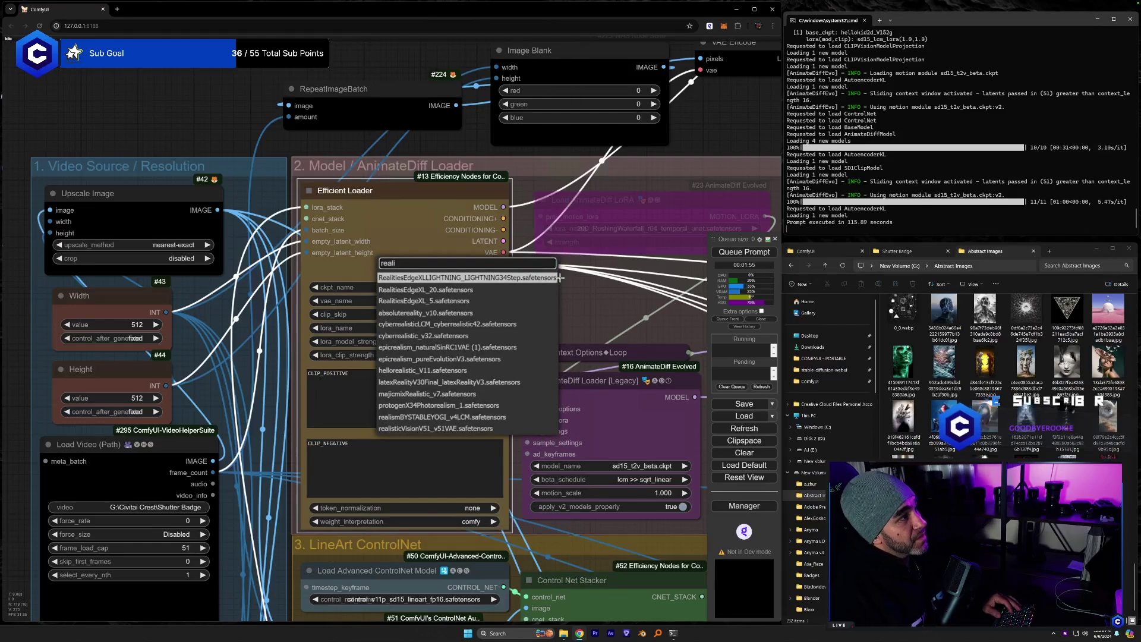
{"action": "left_click", "coordinate": [443, 417]}
- Set the Efficient Loader's lora_model_strength and lora_clip_strength both to 0.18
{"action": "left_click_drag", "start_coordinate": [689, 437], "coordinate": [325, 280]}
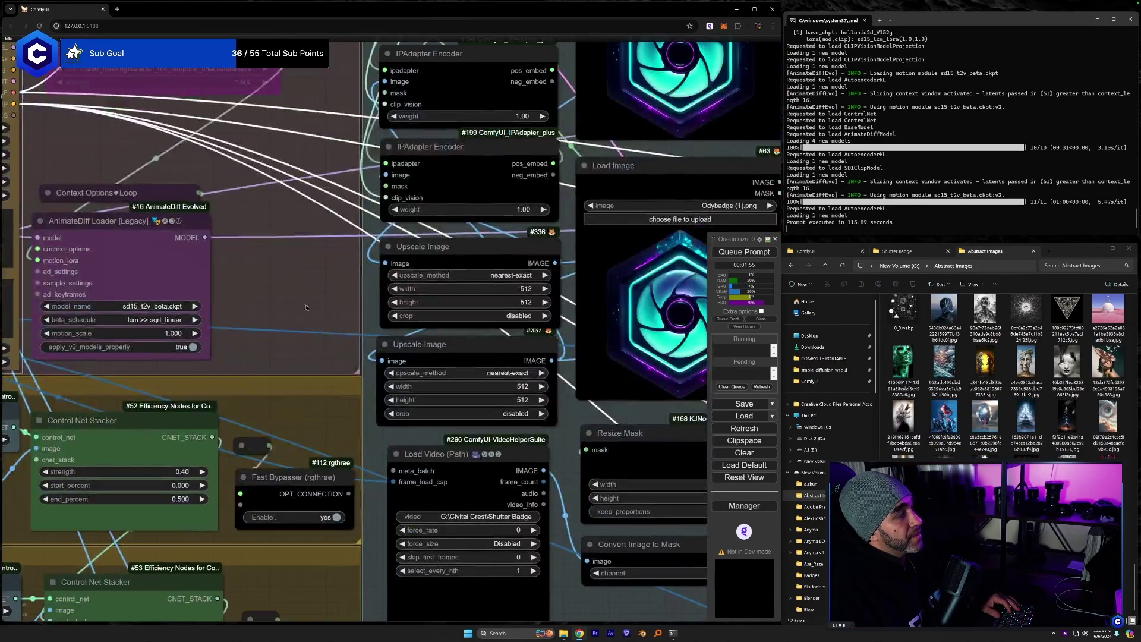
{"action": "scroll", "coordinate": [306, 308], "scroll_direction": "down", "scroll_amount": 3}
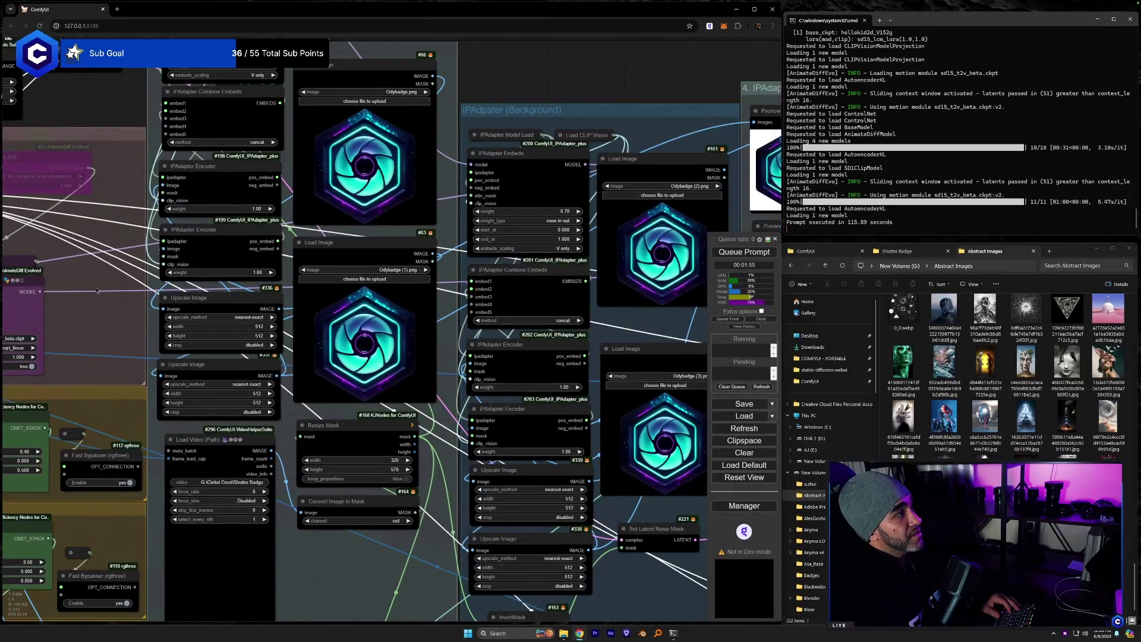
{"action": "left_click_drag", "start_coordinate": [97, 290], "coordinate": [332, 336]}
{"action": "scroll", "coordinate": [333, 336], "scroll_direction": "up", "scroll_amount": 3}
{"action": "left_click", "coordinate": [483, 343]}
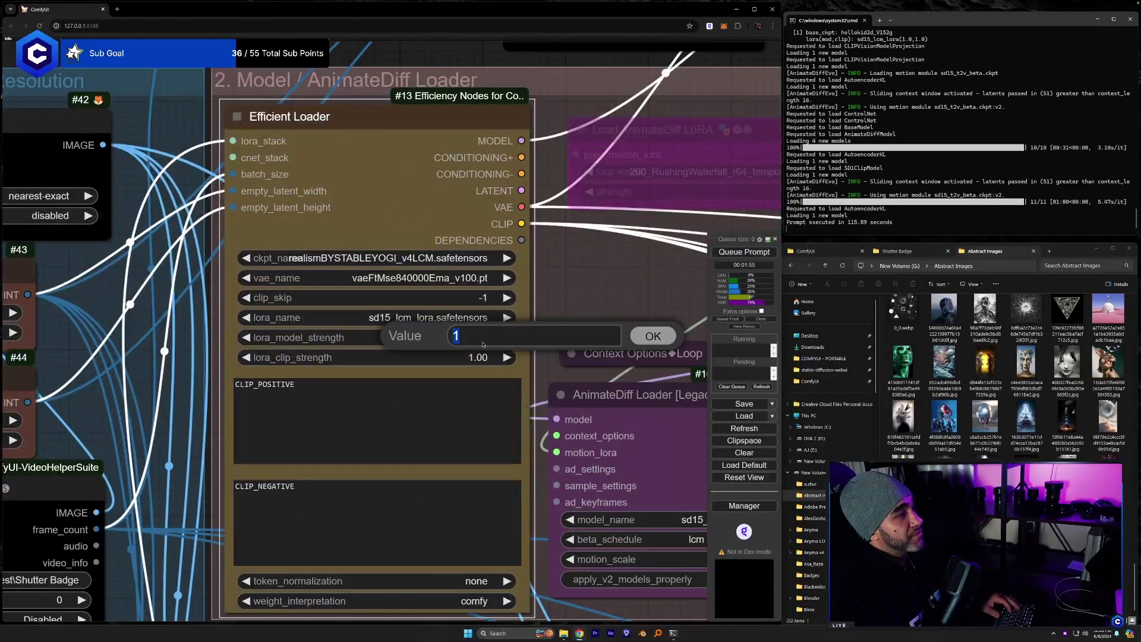
{"action": "type", "text": "0.18"}
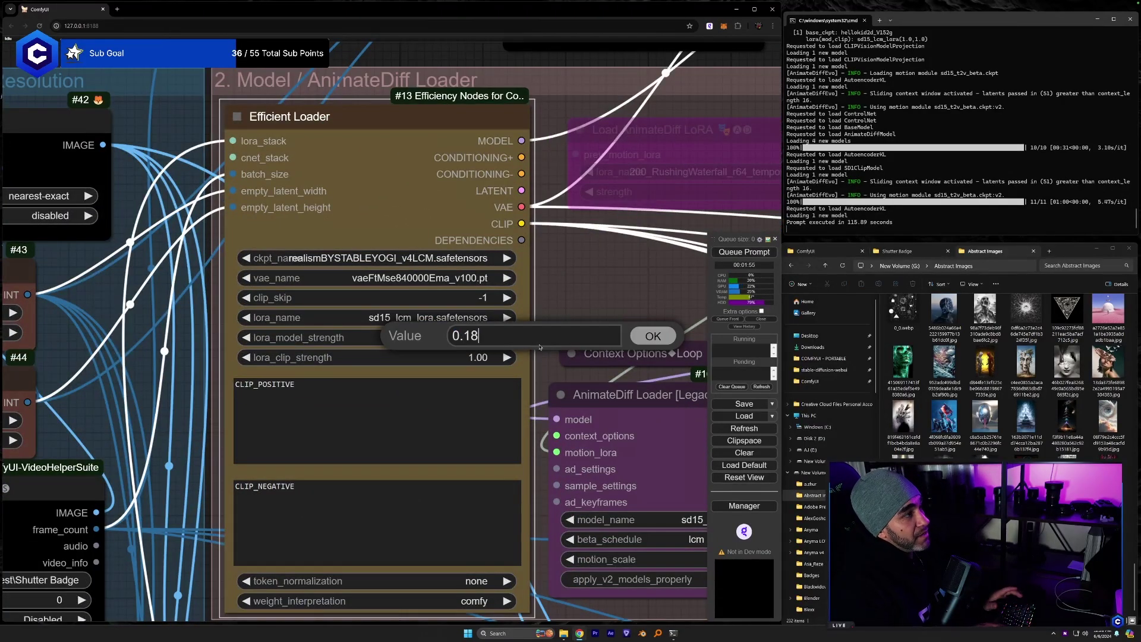
{"action": "key", "text": "Return"}
{"action": "left_click", "coordinate": [480, 357]}
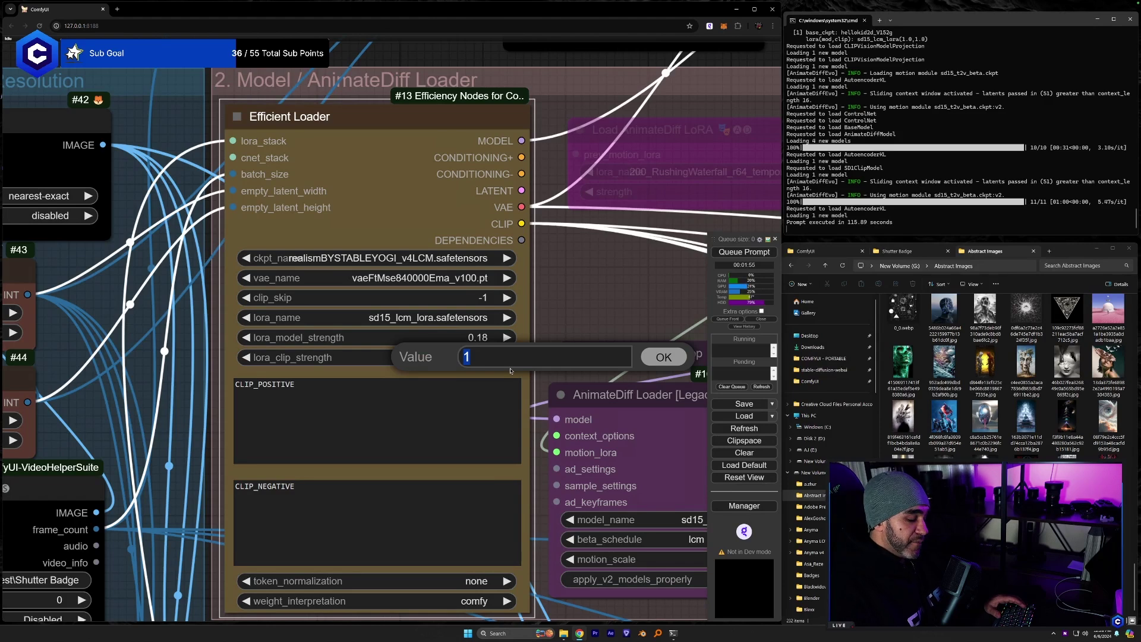
{"action": "type", "text": ".18"}
{"action": "key", "text": "Return"}
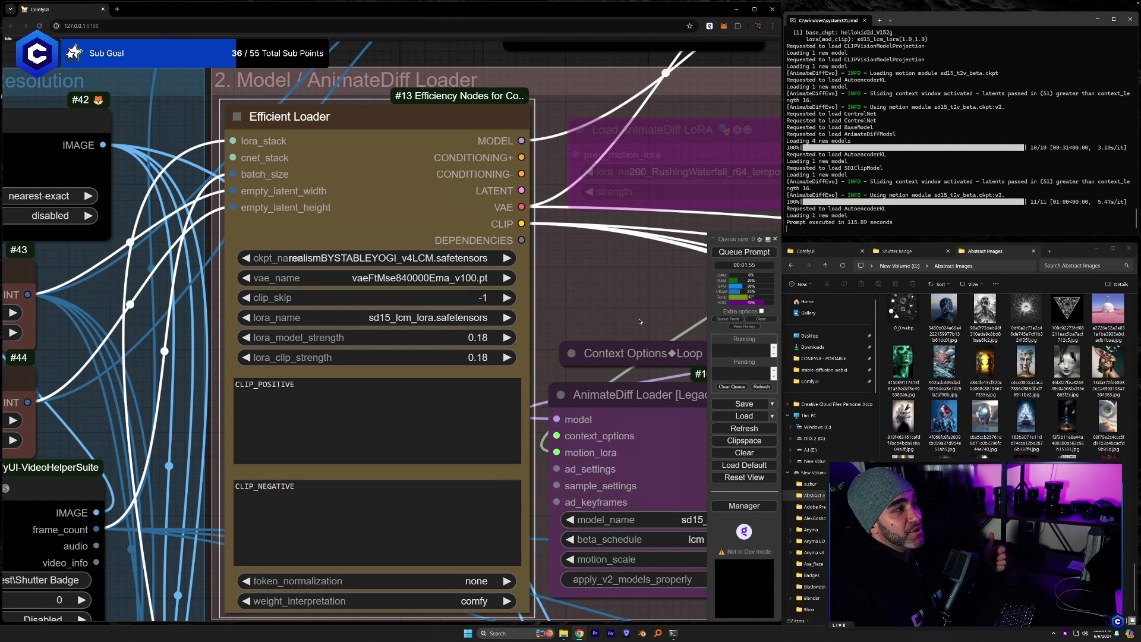
- Queue the badge workflow to render with the current Efficient Loader settings
{"action": "left_click_drag", "start_coordinate": [637, 302], "coordinate": [565, 269]}
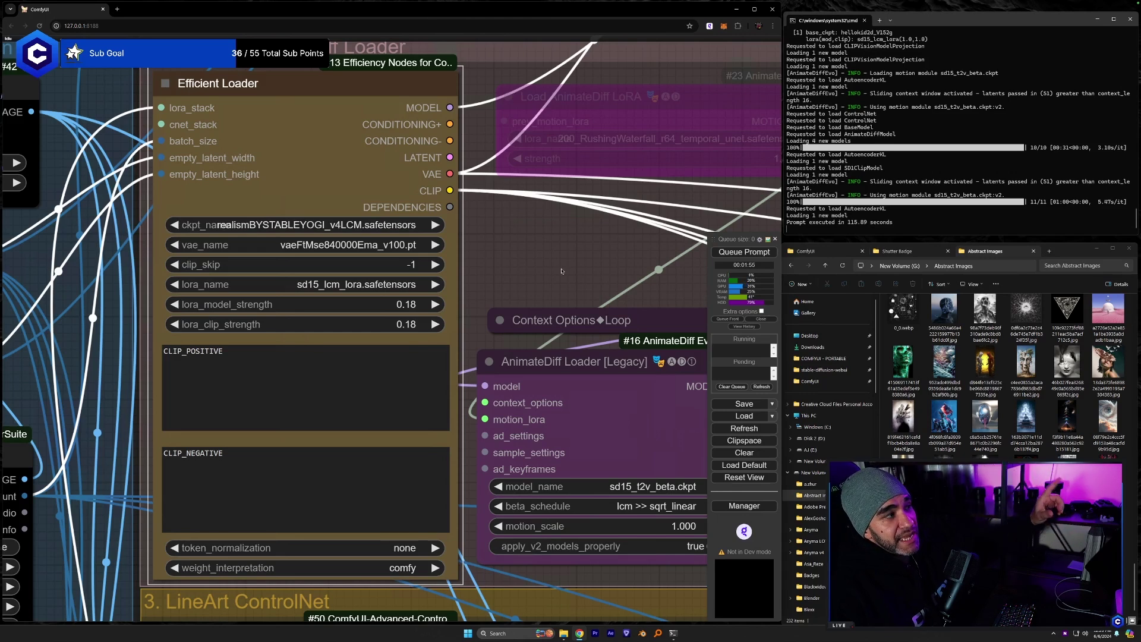
{"action": "left_click_drag", "start_coordinate": [561, 271], "coordinate": [528, 232]}
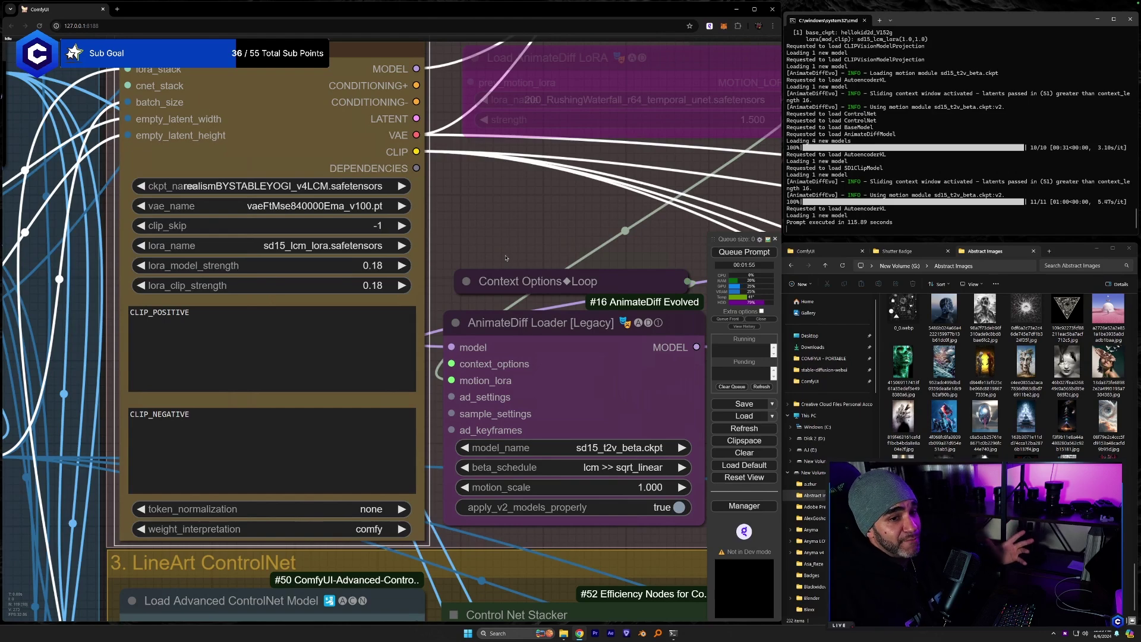
{"action": "left_click_drag", "start_coordinate": [652, 334], "coordinate": [450, 271]}
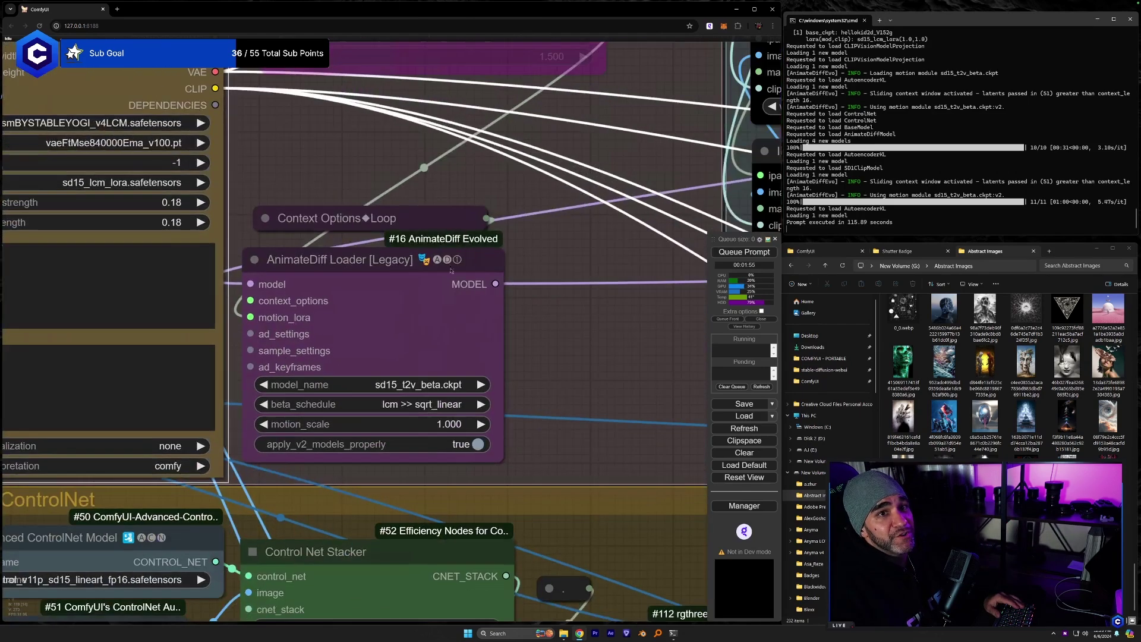
{"action": "scroll", "coordinate": [450, 271], "scroll_direction": "down", "scroll_amount": 3}
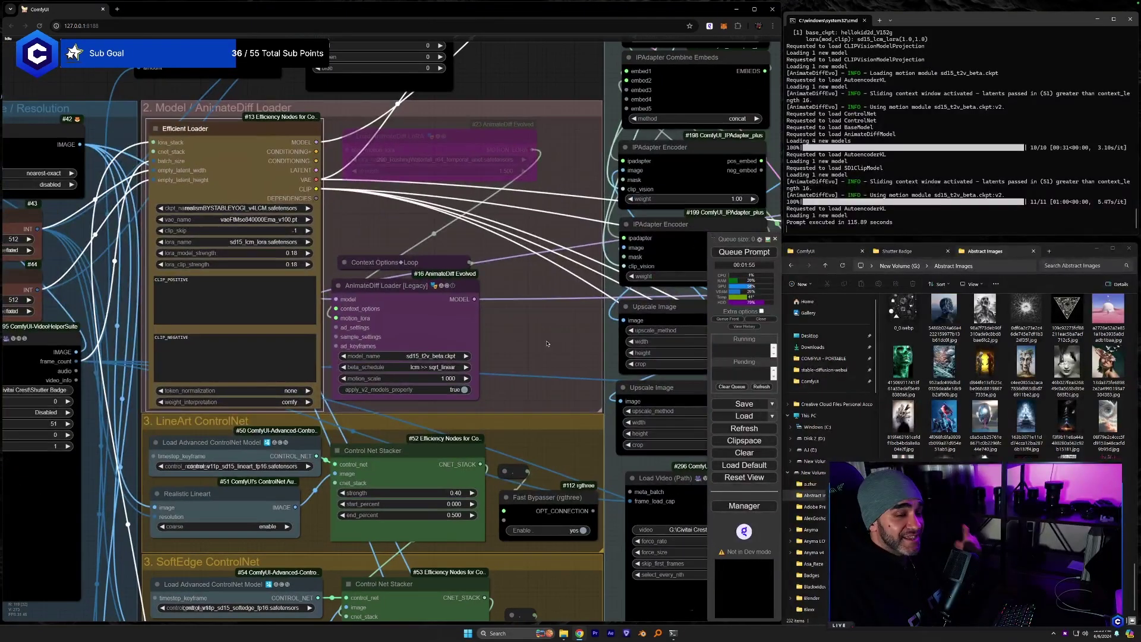
{"action": "left_click_drag", "start_coordinate": [548, 343], "coordinate": [54, 331]}
{"action": "scroll", "coordinate": [588, 402], "scroll_direction": "down", "scroll_amount": 3}
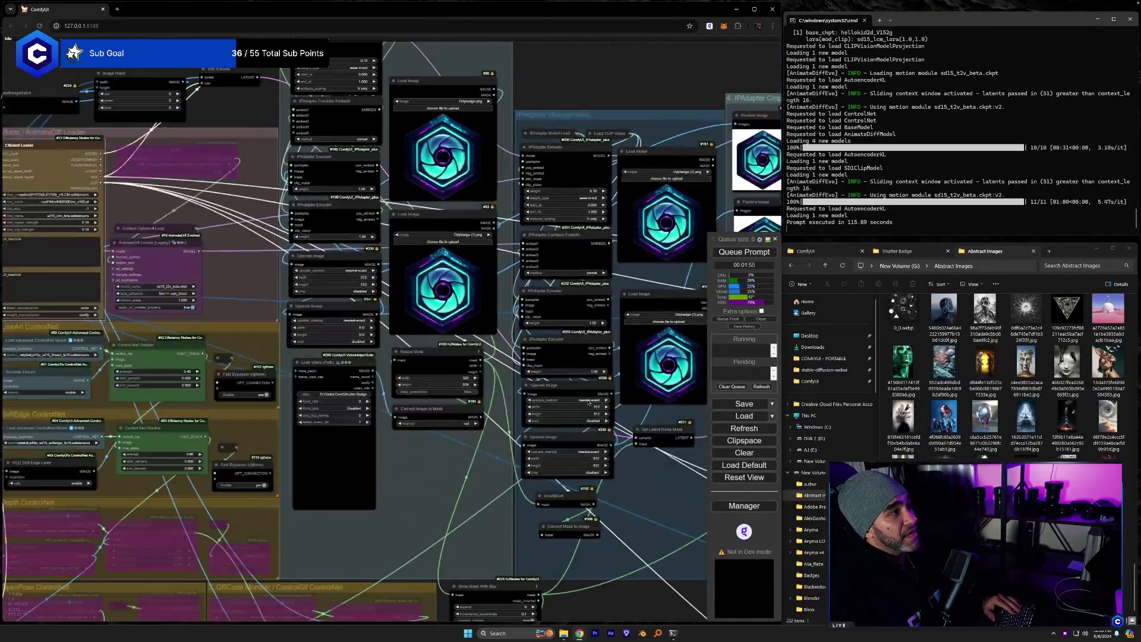
{"action": "left_click_drag", "start_coordinate": [652, 495], "coordinate": [283, 460]}
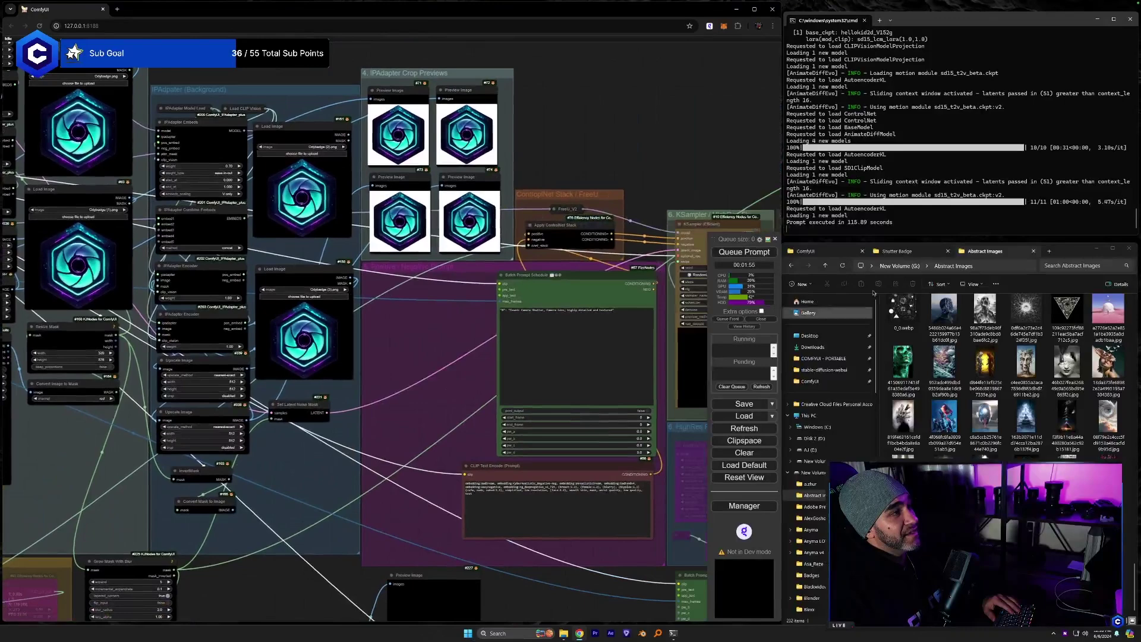
{"action": "left_click", "coordinate": [744, 251]}
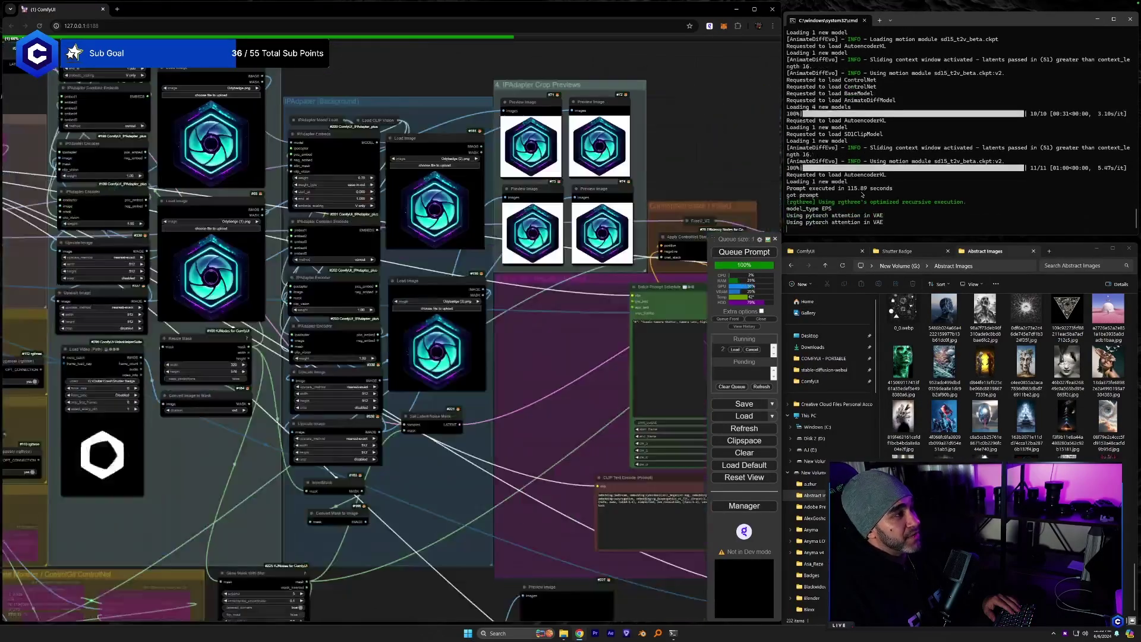
- Browse the Abstract Images folder, view the purple spiral galaxy image at full size, and close it
{"action": "scroll", "coordinate": [1004, 381], "scroll_direction": "up", "scroll_amount": 10}
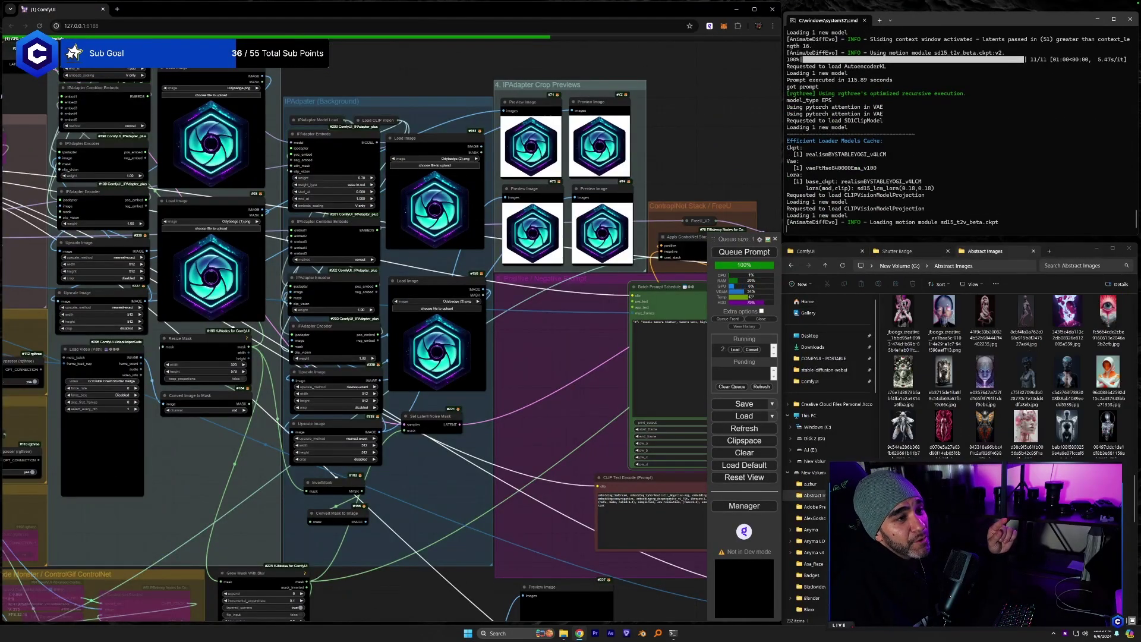
{"action": "scroll", "coordinate": [1004, 381], "scroll_direction": "up", "scroll_amount": 5}
{"action": "scroll", "coordinate": [1018, 323], "scroll_direction": "up", "scroll_amount": 8}
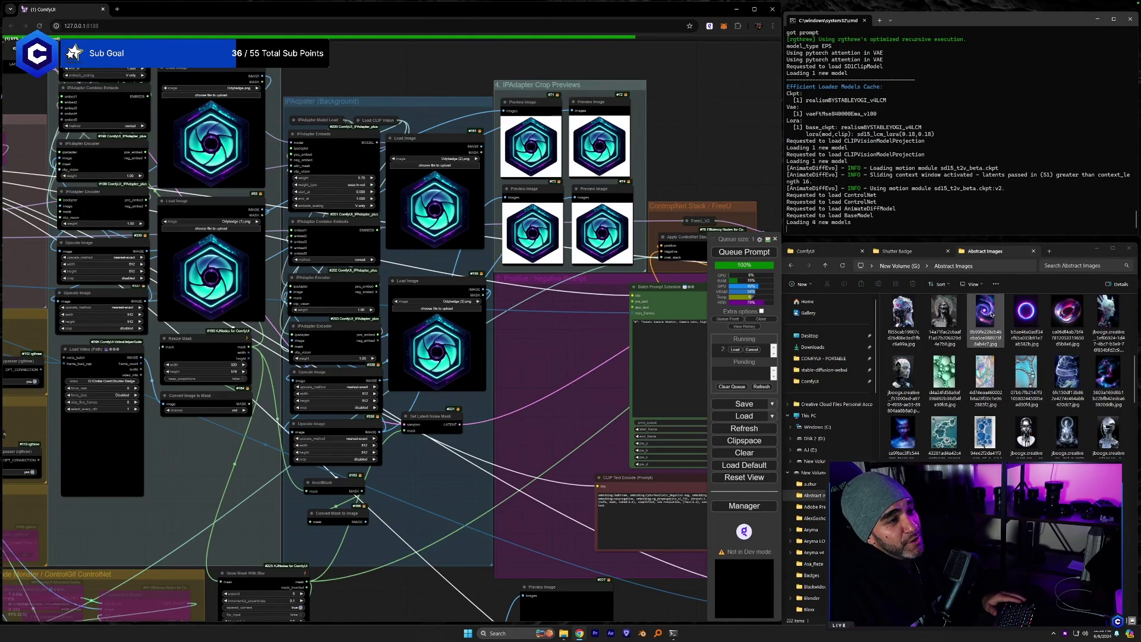
{"action": "double_click", "coordinate": [985, 312]}
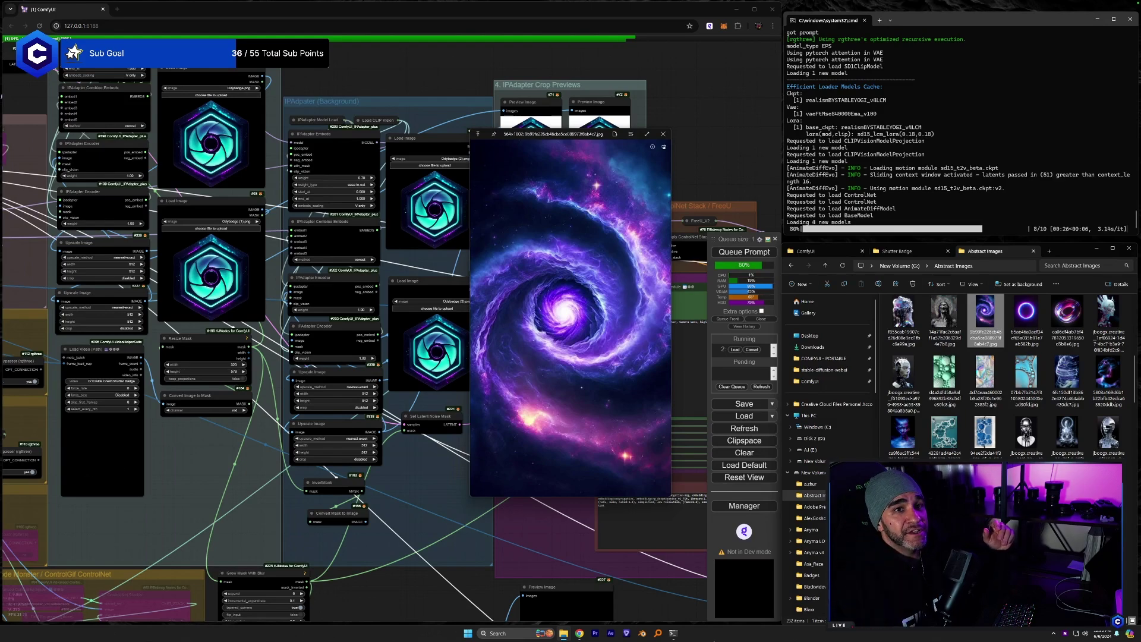
{"action": "left_click", "coordinate": [664, 135]}
- Examine both KSampler nodes and their Video Combine outputs while the render runs
{"action": "left_click_drag", "start_coordinate": [743, 77], "coordinate": [410, 59]}
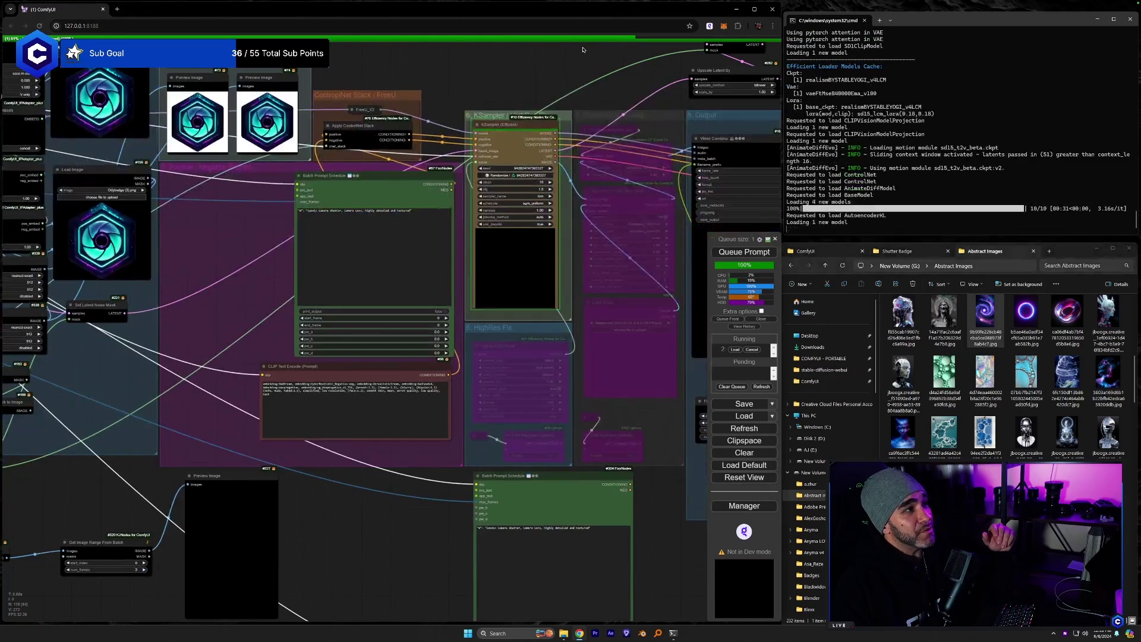
{"action": "left_click_drag", "start_coordinate": [582, 50], "coordinate": [229, 94]}
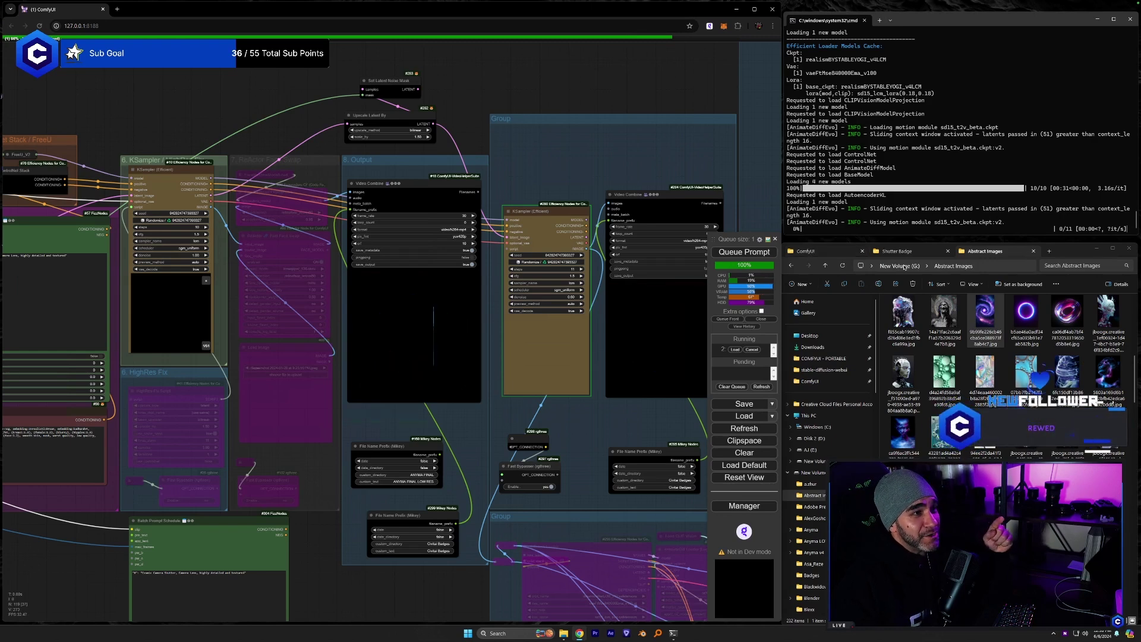
- Open ComfyUI's output folder in File Explorer and look through its rendered files and subfolders
{"action": "left_click", "coordinate": [810, 252]}
{"action": "scroll", "coordinate": [927, 423], "scroll_direction": "up", "scroll_amount": 5}
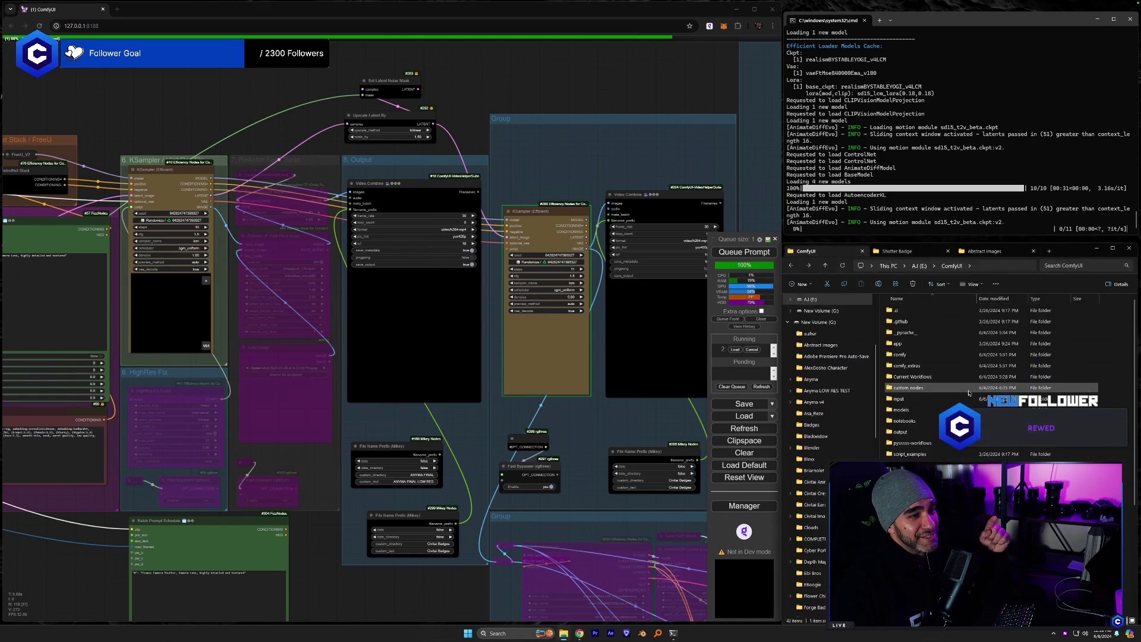
{"action": "double_click", "coordinate": [924, 433]}
{"action": "scroll", "coordinate": [980, 456], "scroll_direction": "down", "scroll_amount": 15}
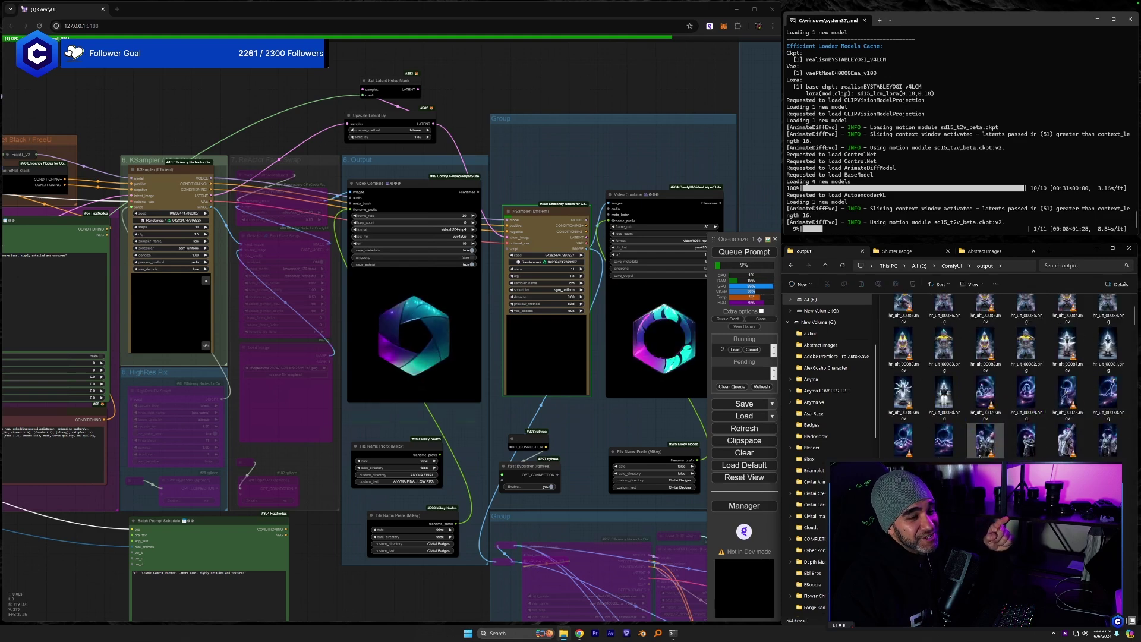
{"action": "scroll", "coordinate": [981, 456], "scroll_direction": "down", "scroll_amount": 10}
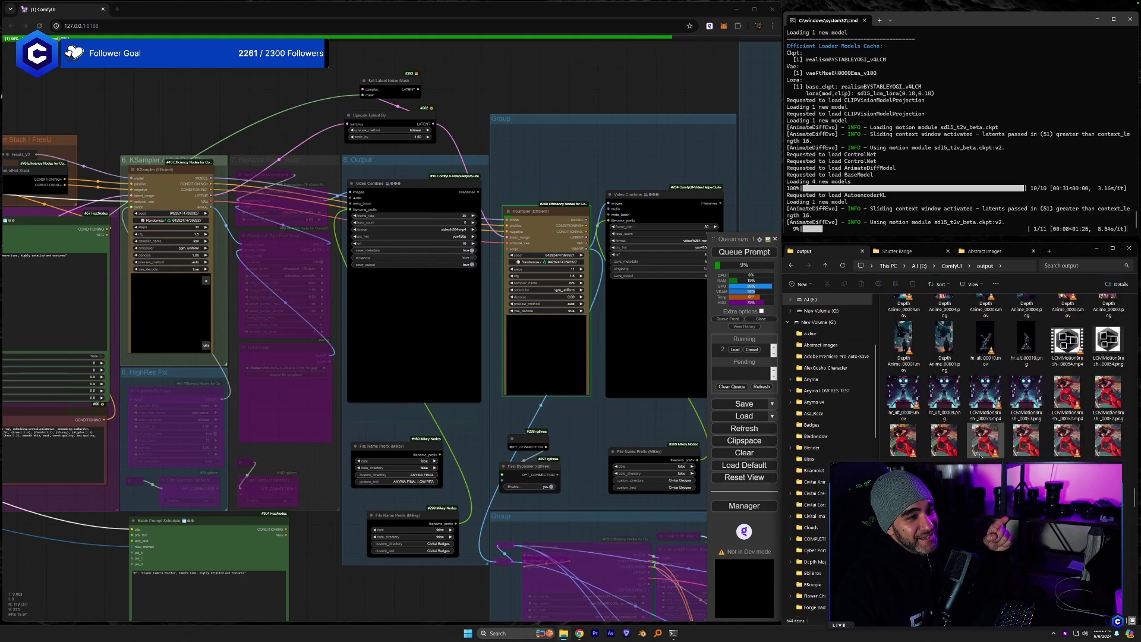
{"action": "scroll", "coordinate": [994, 450], "scroll_direction": "up", "scroll_amount": 2}
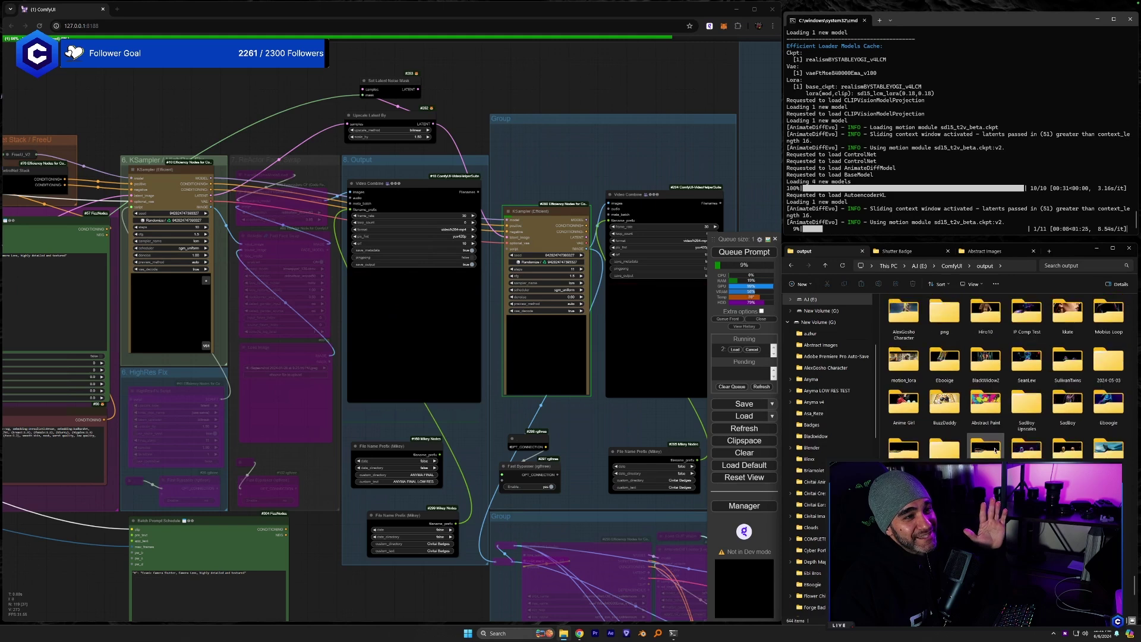
{"action": "scroll", "coordinate": [995, 450], "scroll_direction": "up", "scroll_amount": 20}
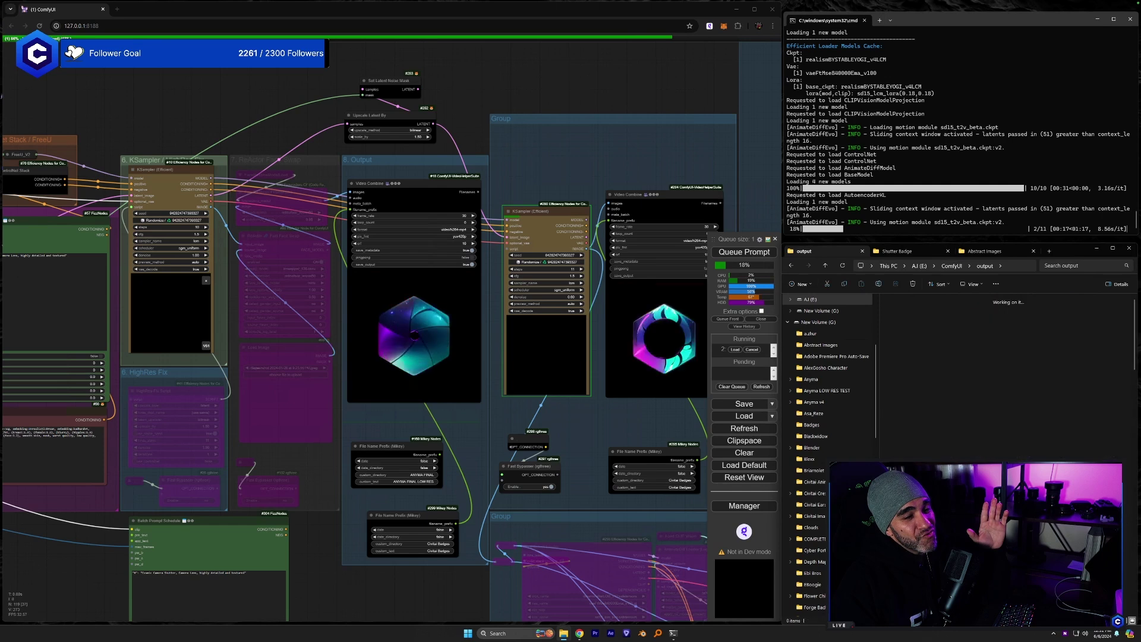
- Open the Ebi Bros folder and look through its rendered videos and images
{"action": "left_click", "coordinate": [812, 573]}
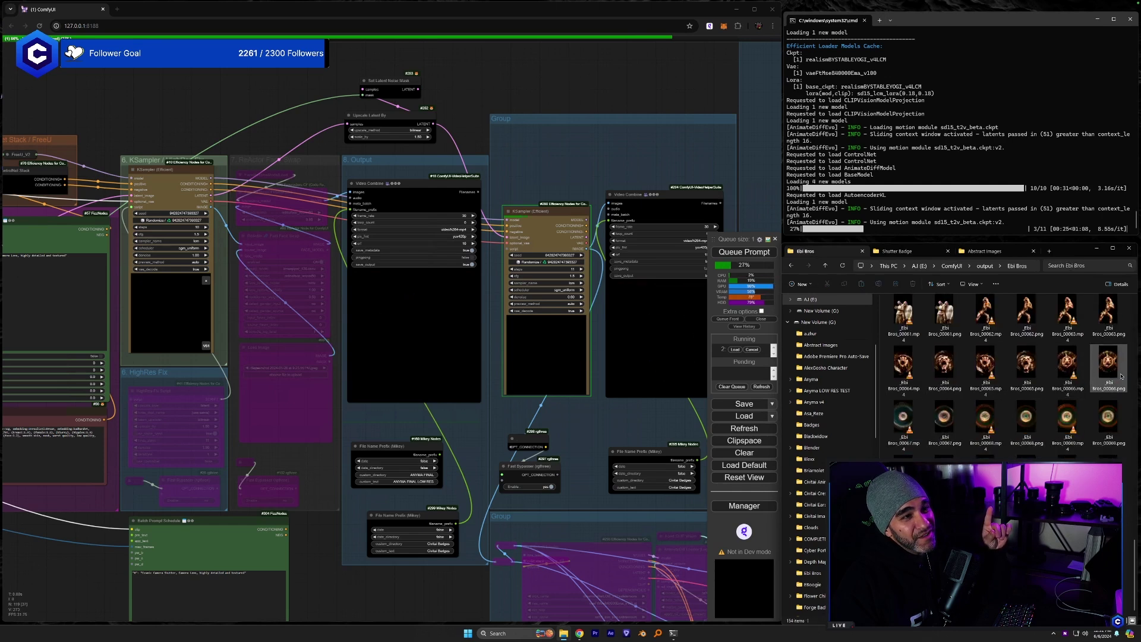
{"action": "left_click", "coordinate": [1066, 366]}
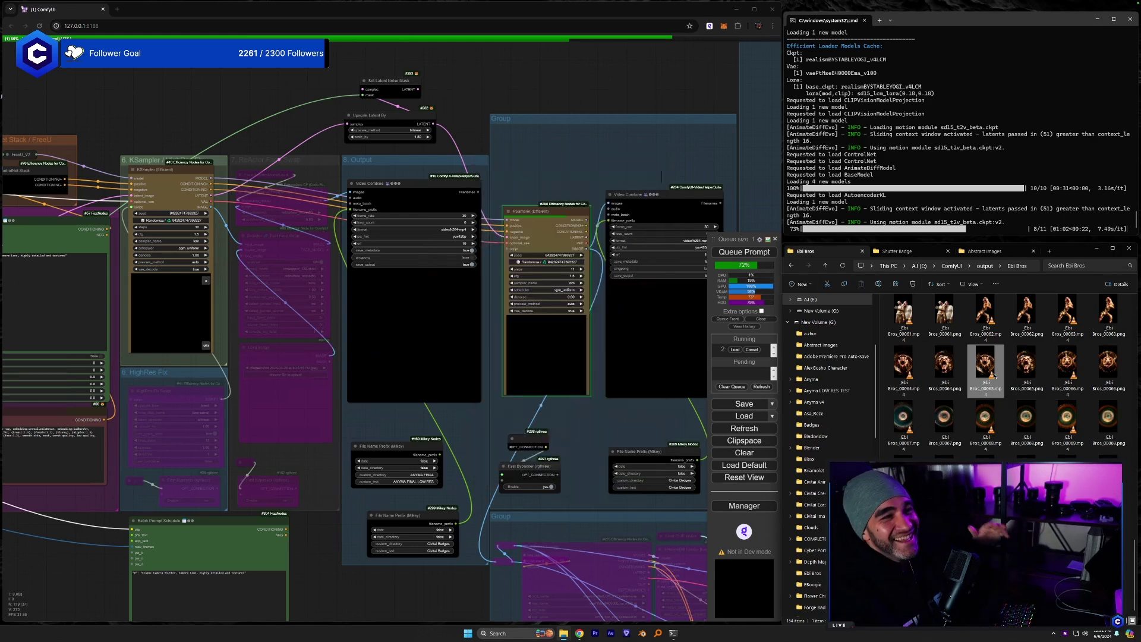
{"action": "scroll", "coordinate": [986, 375], "scroll_direction": "up", "scroll_amount": 2}
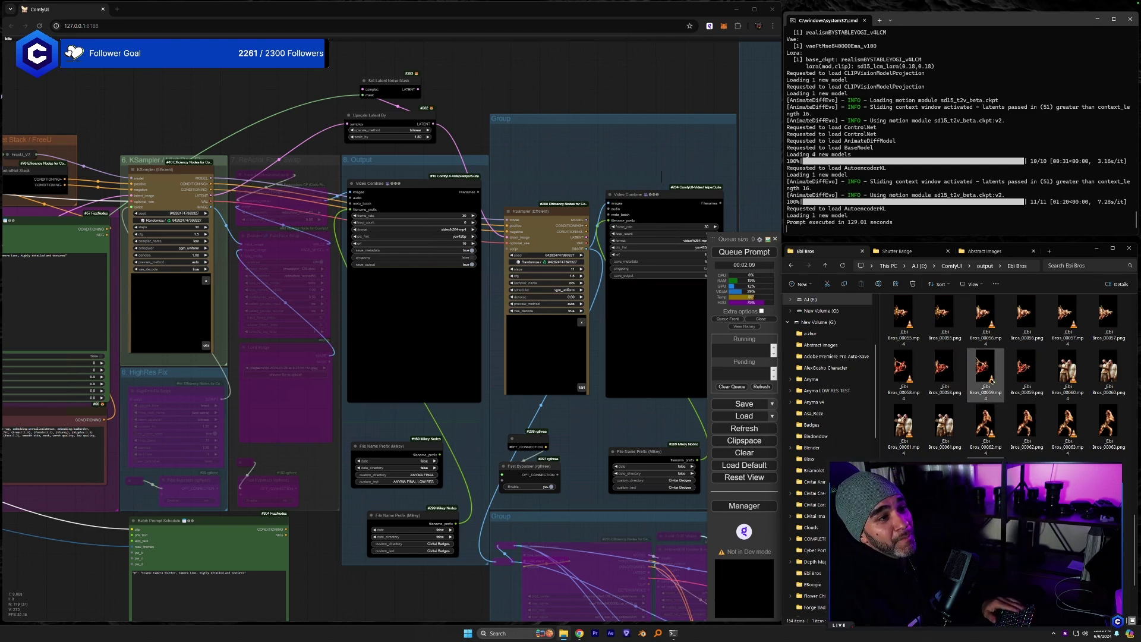
- Duplicate the second KSampler's Video Combine node and place the copy beside the original, outside the group
{"action": "left_click_drag", "start_coordinate": [689, 332], "coordinate": [551, 321]}
{"action": "scroll", "coordinate": [552, 320], "scroll_direction": "up", "scroll_amount": 6}
{"action": "left_click_drag", "start_coordinate": [645, 291], "coordinate": [607, 309]}
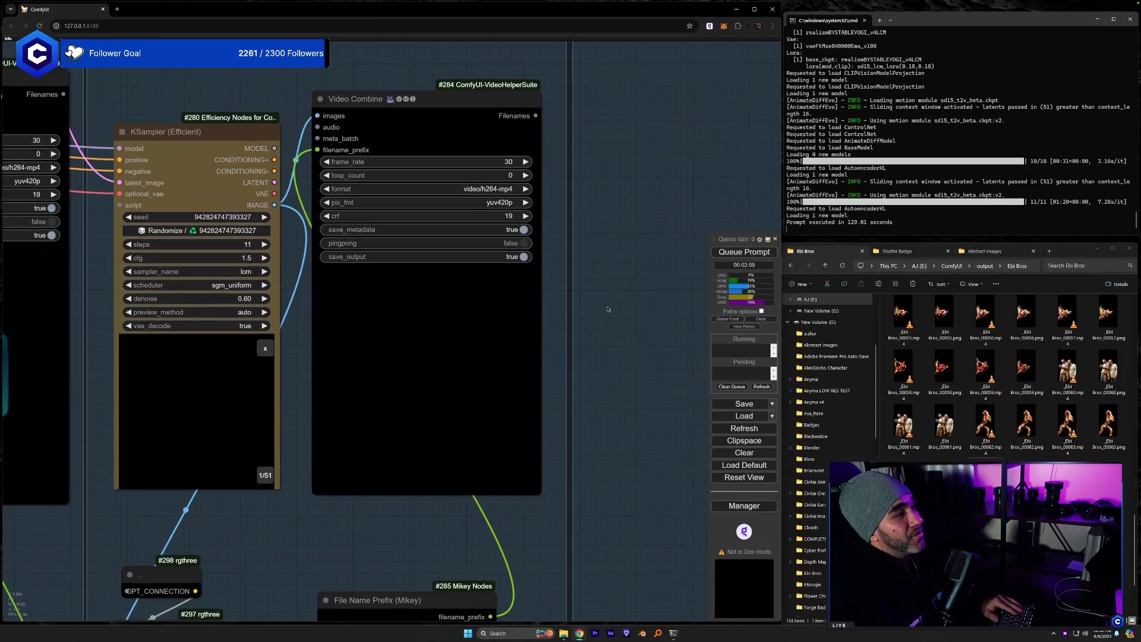
{"action": "left_click_drag", "start_coordinate": [381, 105], "coordinate": [649, 101]}
{"action": "left_click_drag", "start_coordinate": [569, 456], "coordinate": [391, 445]}
{"action": "scroll", "coordinate": [333, 499], "scroll_direction": "down", "scroll_amount": 3}
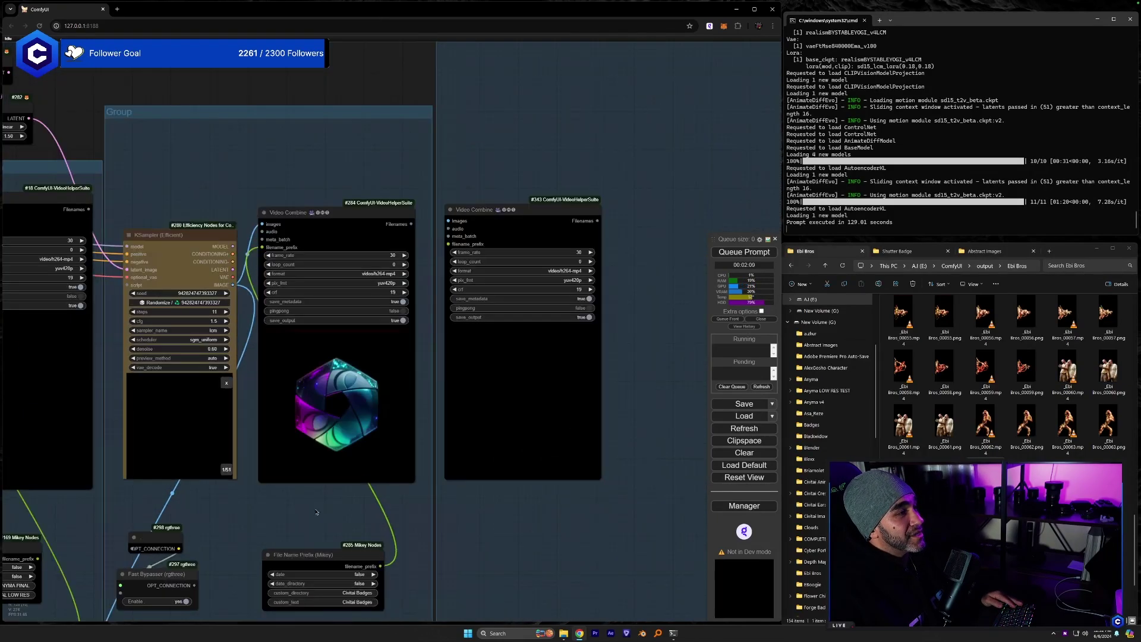
- Set the Efficient Loader's checkpoint to photonLCM_v10 in the Model / AnimateDiff Loader group
{"action": "scroll", "coordinate": [317, 513], "scroll_direction": "down", "scroll_amount": 3}
{"action": "left_click_drag", "start_coordinate": [317, 512], "coordinate": [684, 422]}
{"action": "scroll", "coordinate": [315, 523], "scroll_direction": "down", "scroll_amount": 4}
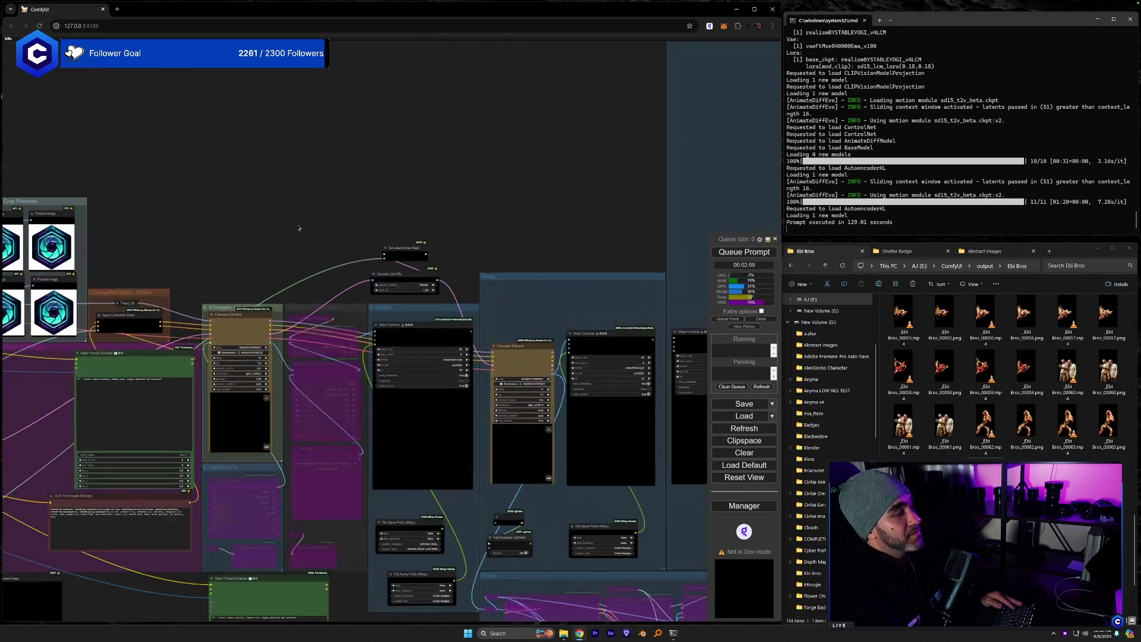
{"action": "left_click_drag", "start_coordinate": [59, 457], "coordinate": [503, 522]}
{"action": "scroll", "coordinate": [379, 422], "scroll_direction": "up", "scroll_amount": 4}
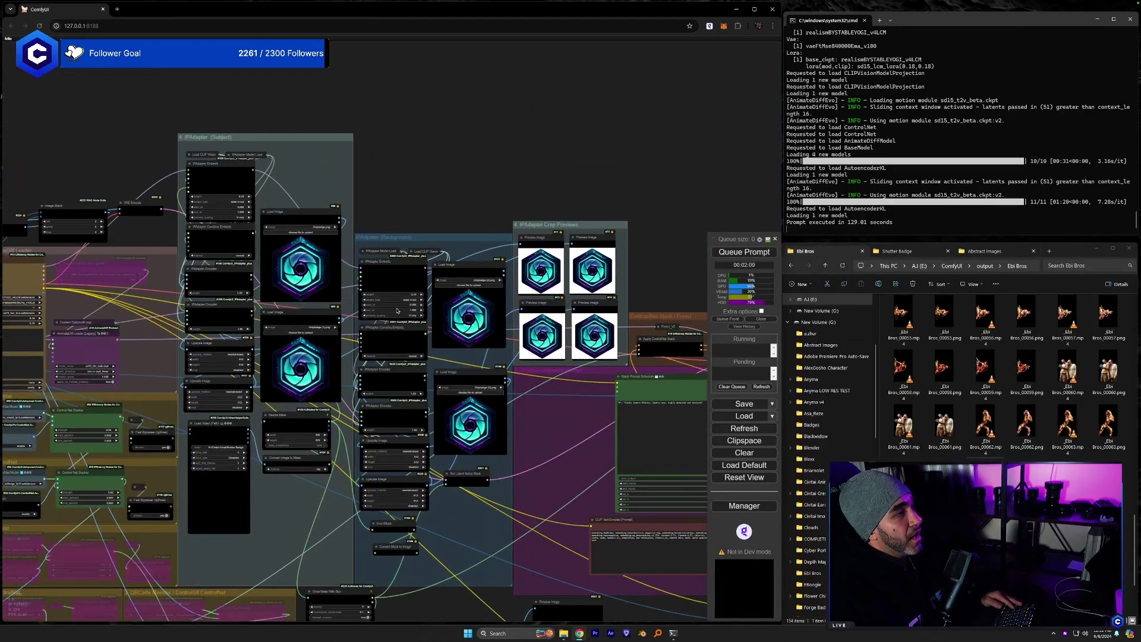
{"action": "left_click_drag", "start_coordinate": [379, 422], "coordinate": [284, 237]}
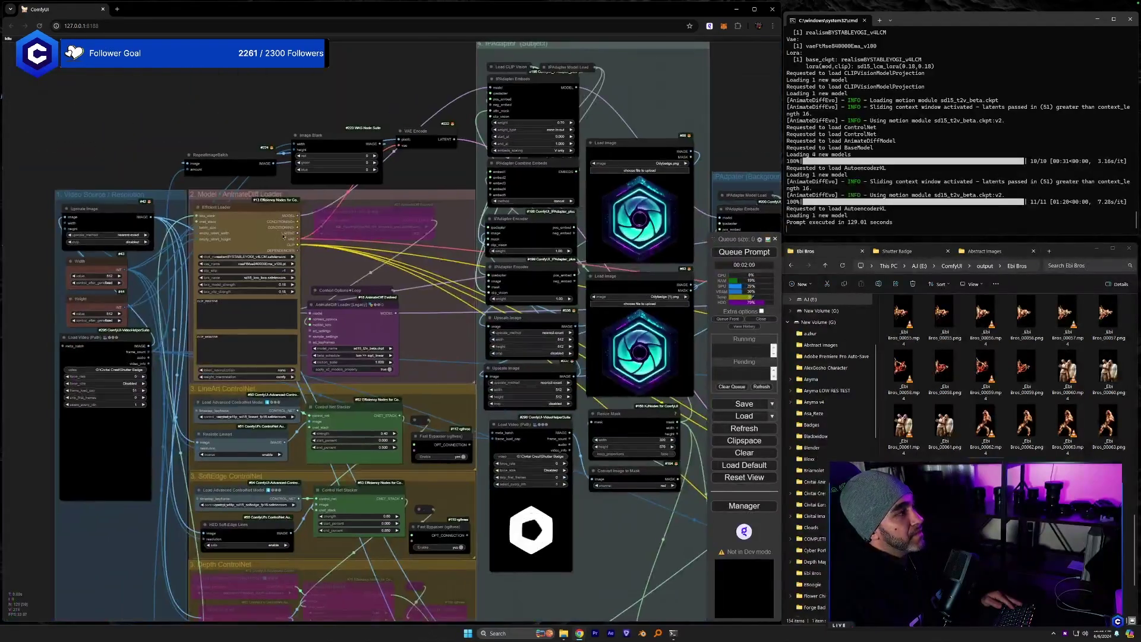
{"action": "left_click", "coordinate": [269, 258]}
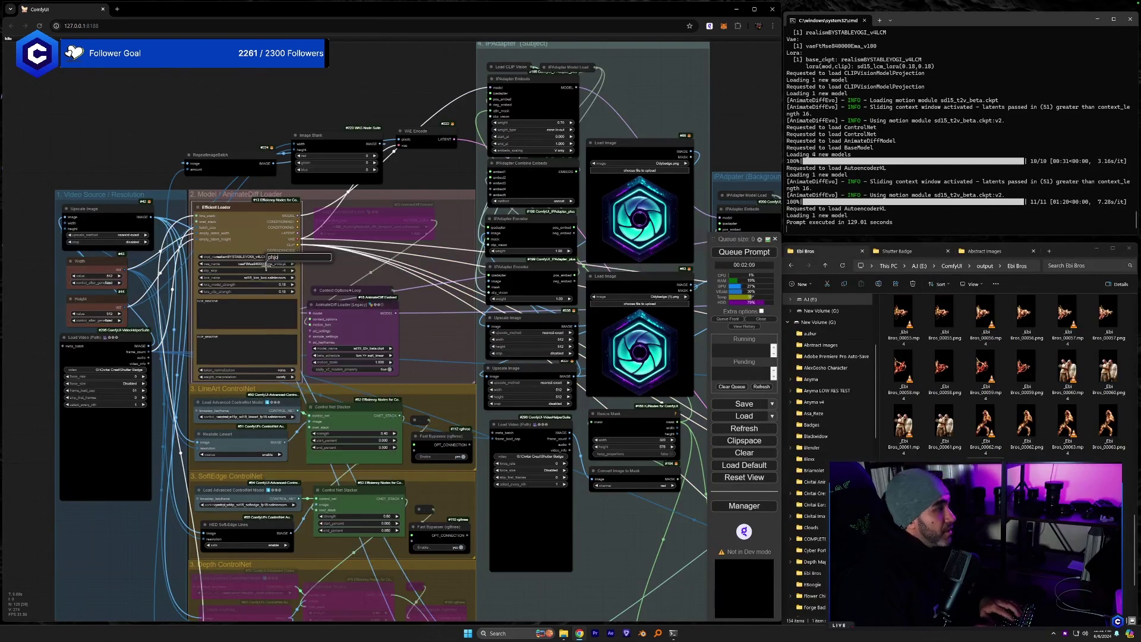
{"action": "left_click", "coordinate": [268, 258]}
{"action": "type", "text": "polar"}
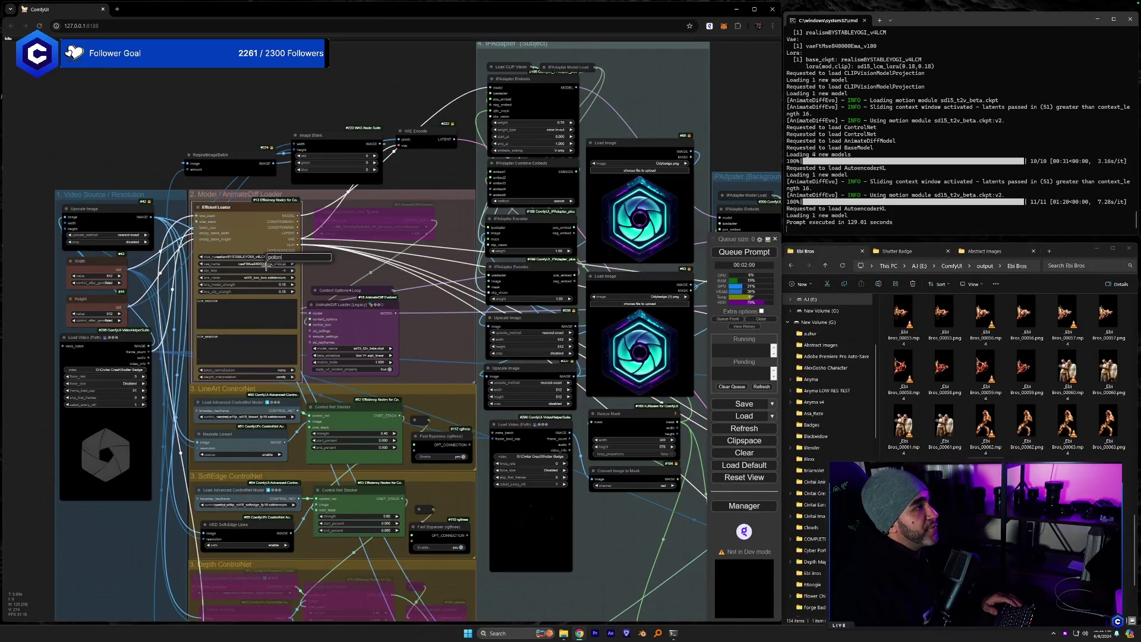
{"action": "type", "text": "o"}
{"action": "key", "text": "BackSpace"}
{"action": "key", "text": "BackSpace"}
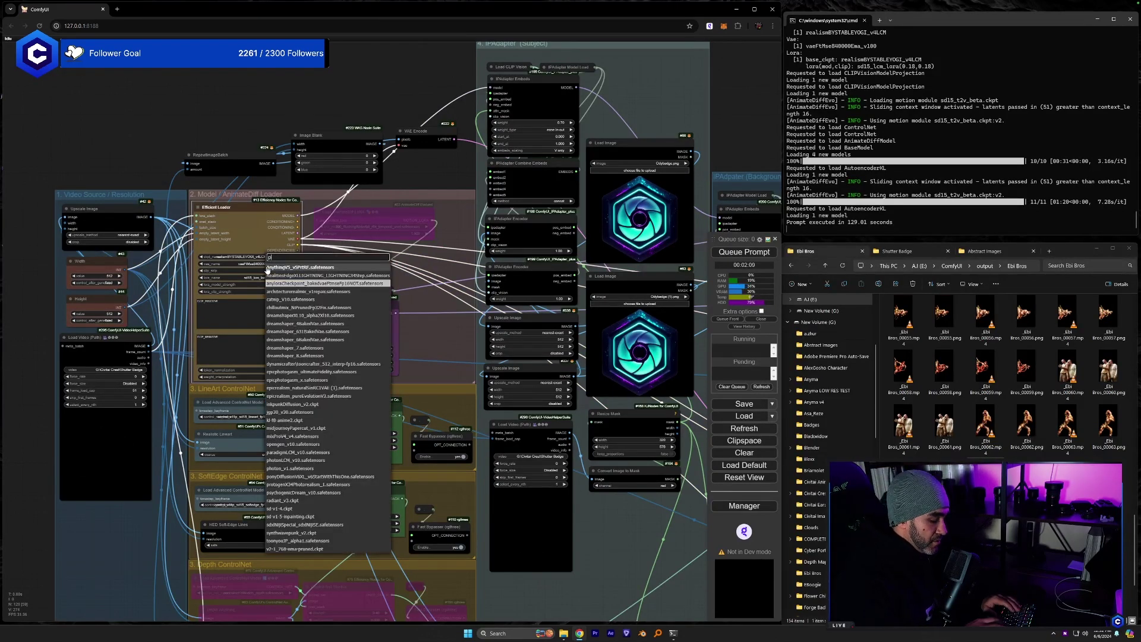
{"action": "type", "text": "ho"}
{"action": "key", "text": "Down"}
{"action": "key", "text": "Down"}
{"action": "key", "text": "Return"}
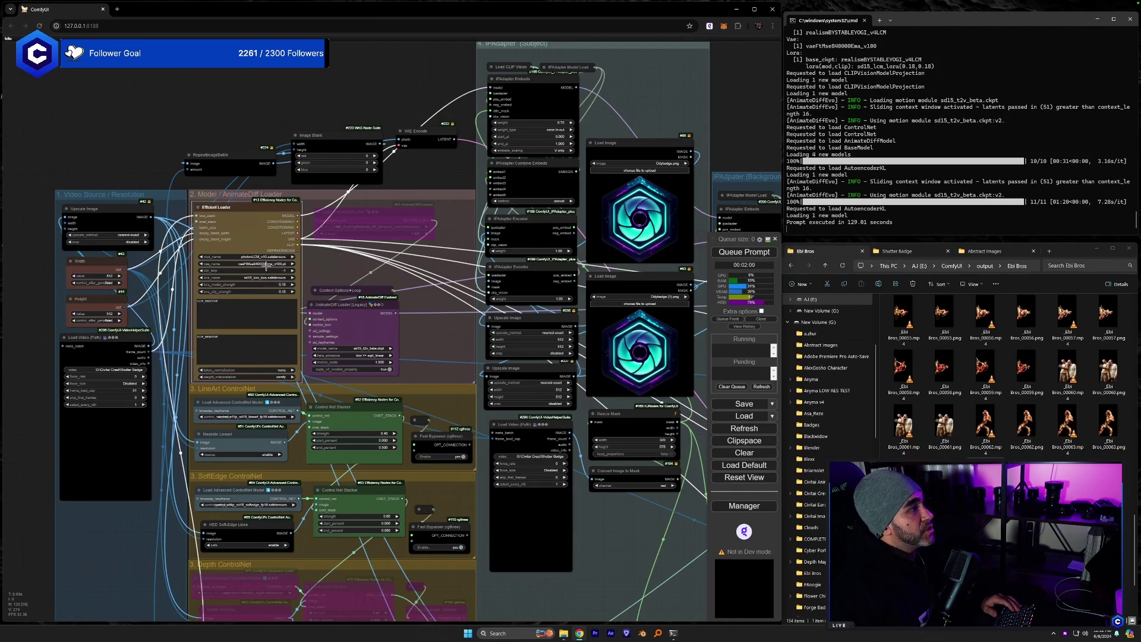
- Queue the workflow for a new render with the changed checkpoint
{"action": "left_click_drag", "start_coordinate": [438, 326], "coordinate": [254, 261]}
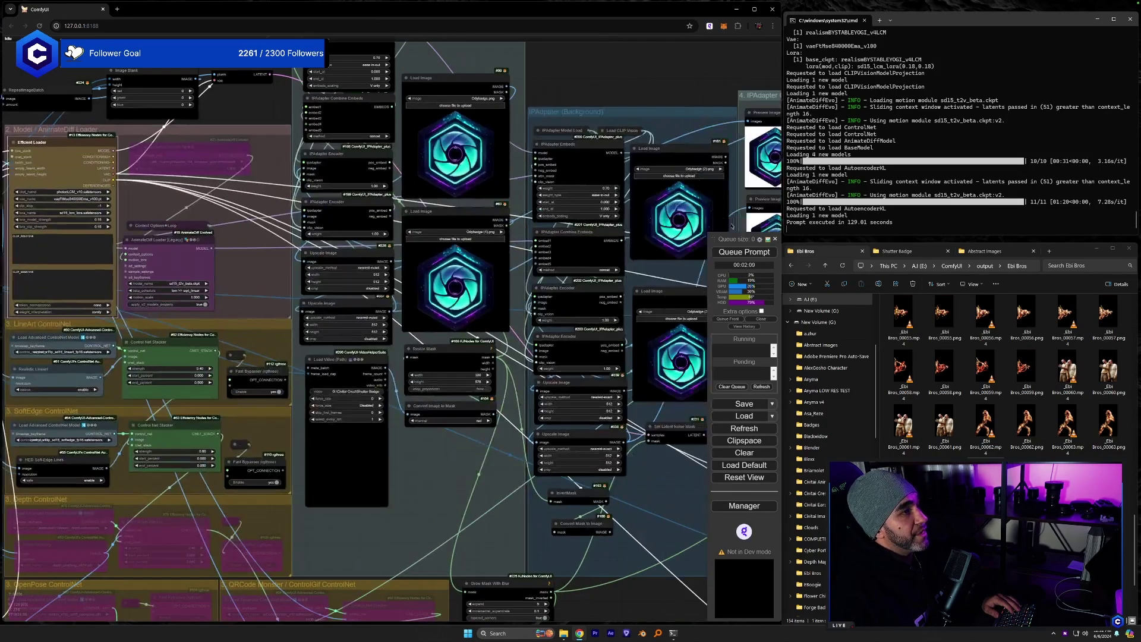
{"action": "left_click", "coordinate": [737, 252]}
{"action": "left_click_drag", "start_coordinate": [689, 276], "coordinate": [301, 172]}
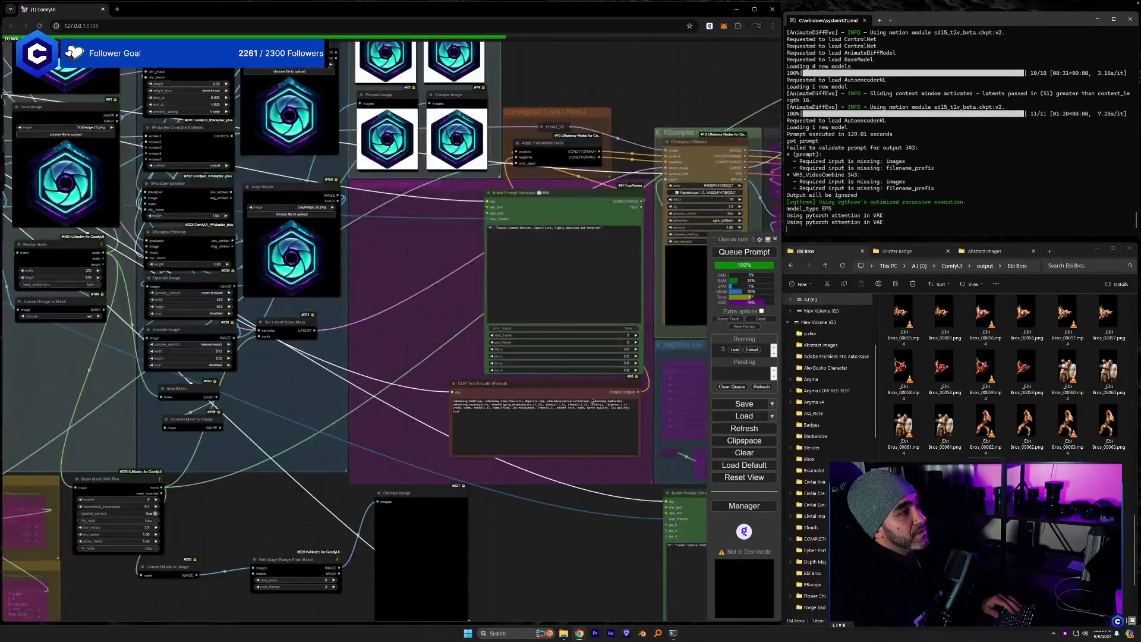
{"action": "mouse_move", "coordinate": [694, 101]}
{"action": "left_mouse_down"}
{"action": "mouse_move", "coordinate": [588, 104]}
{"action": "mouse_move", "coordinate": [416, 179]}
{"action": "mouse_move", "coordinate": [246, 170]}
{"action": "mouse_move", "coordinate": [141, 180]}
{"action": "left_mouse_up"}
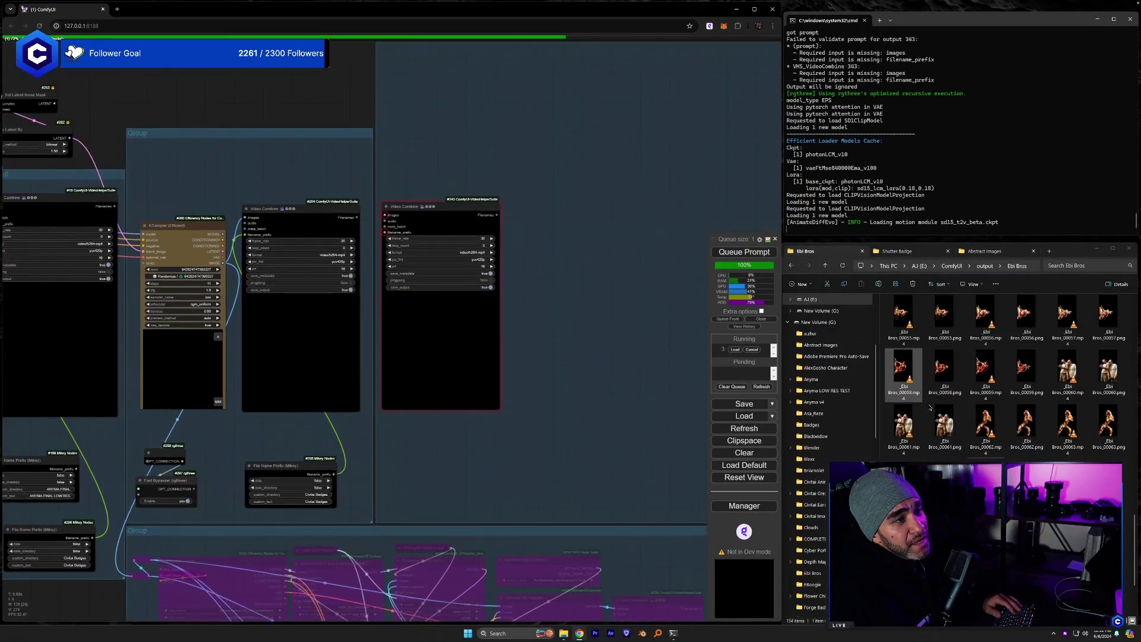
- Play the video _Ebi Bros_00058.mp4 from the Ebi Bros folder and close the player
{"action": "left_click", "coordinate": [1014, 432]}
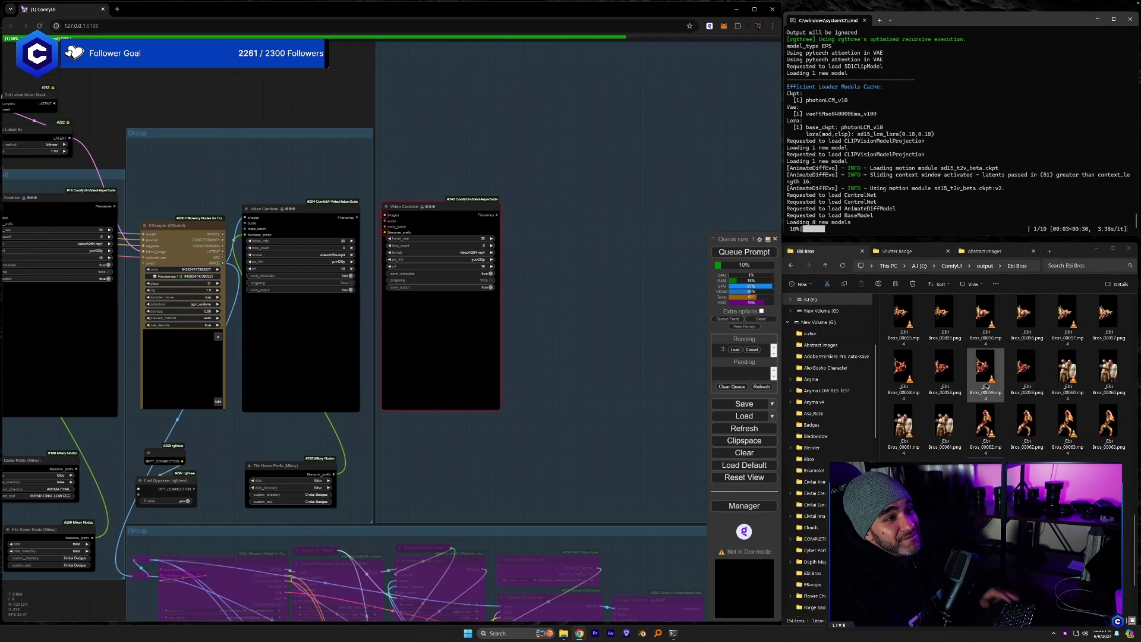
{"action": "double_click", "coordinate": [915, 368]}
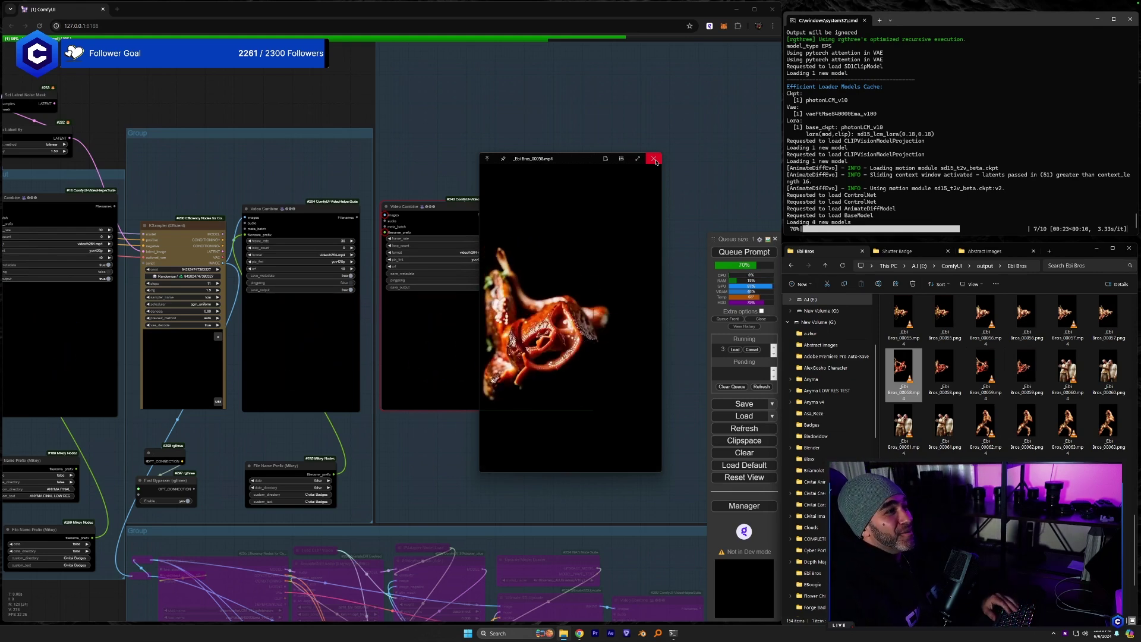
{"action": "left_click", "coordinate": [655, 160]}
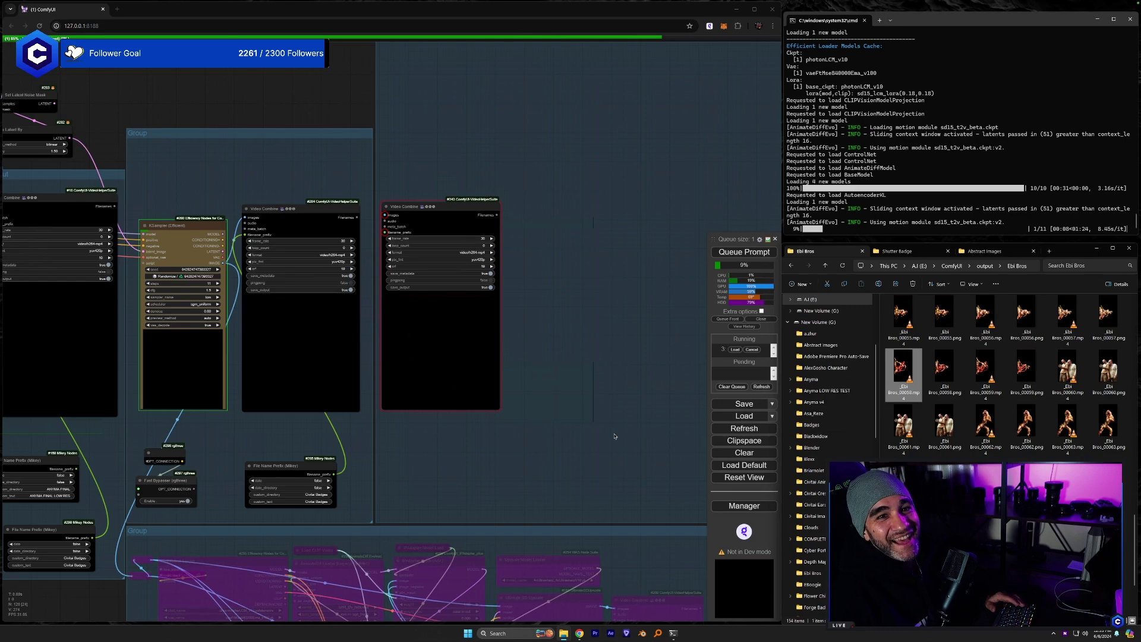
- Examine the first-pass video preview and compare it with the earlier render kept in the duplicated Video Combine node
{"action": "scroll", "coordinate": [299, 434], "scroll_direction": "up", "scroll_amount": 5}
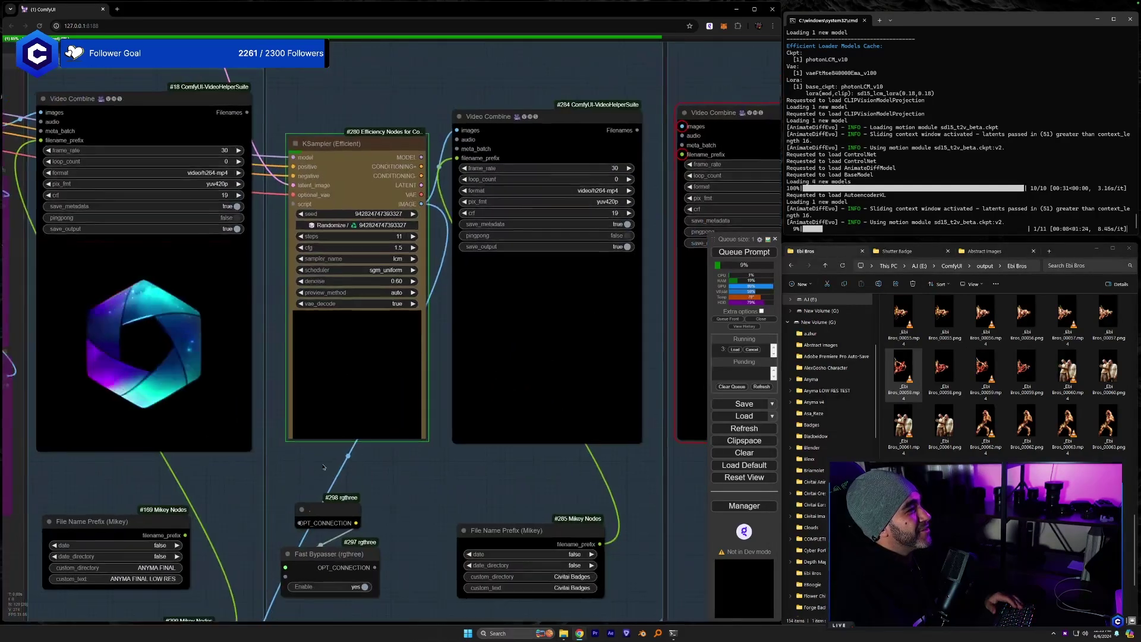
{"action": "left_click_drag", "start_coordinate": [323, 467], "coordinate": [129, 497]}
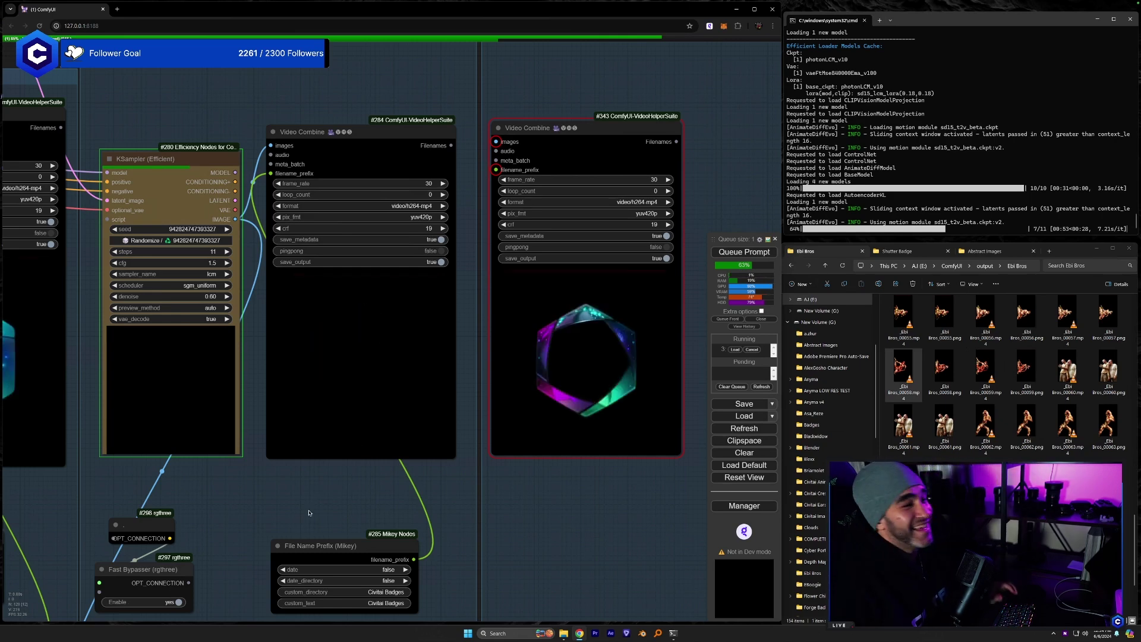
{"action": "left_click_drag", "start_coordinate": [257, 446], "coordinate": [309, 440]}
{"action": "scroll", "coordinate": [309, 440], "scroll_direction": "down", "scroll_amount": 2}
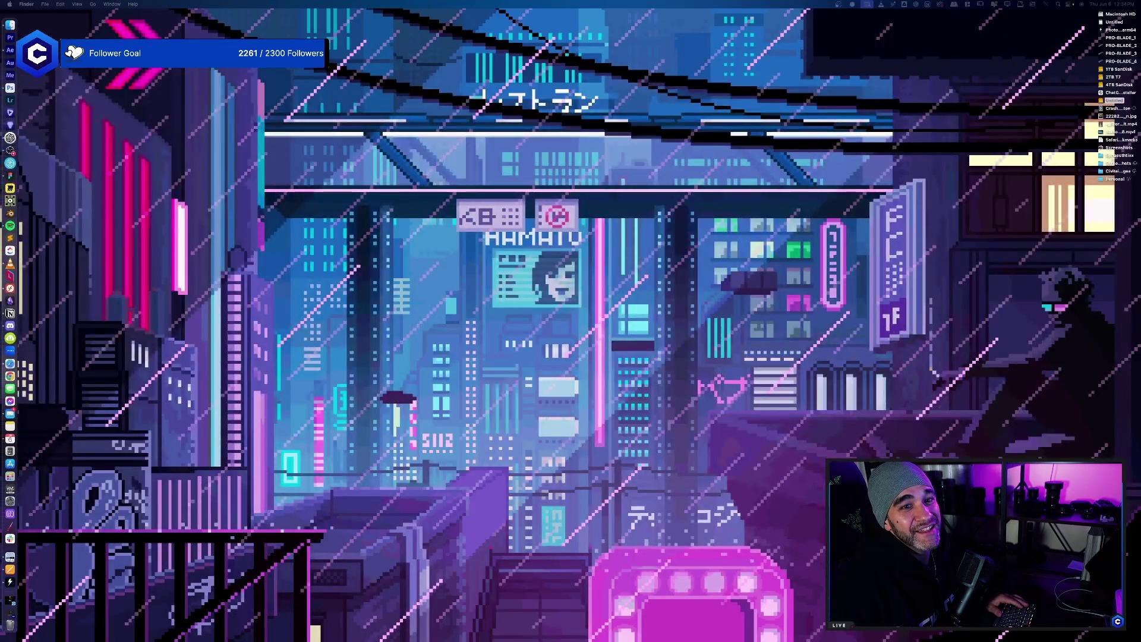
- Switch to Discord, view the flower image shared in the Office Hours chat, and close the window
{"action": "left_click_drag", "start_coordinate": [689, 1], "coordinate": [610, 67]}
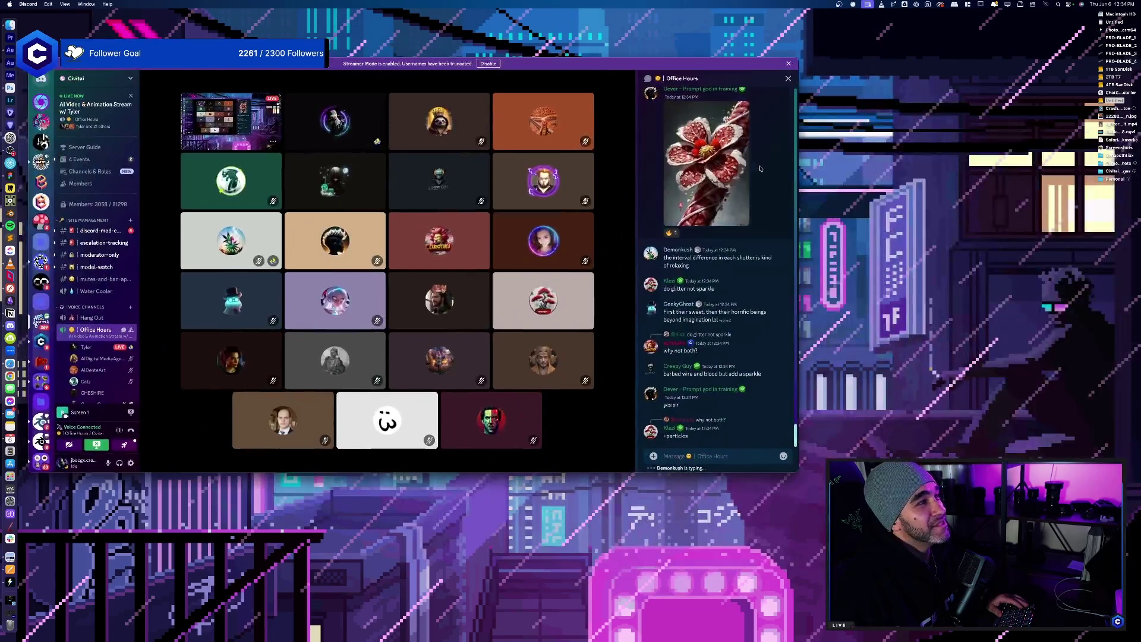
{"action": "left_click", "coordinate": [740, 170]}
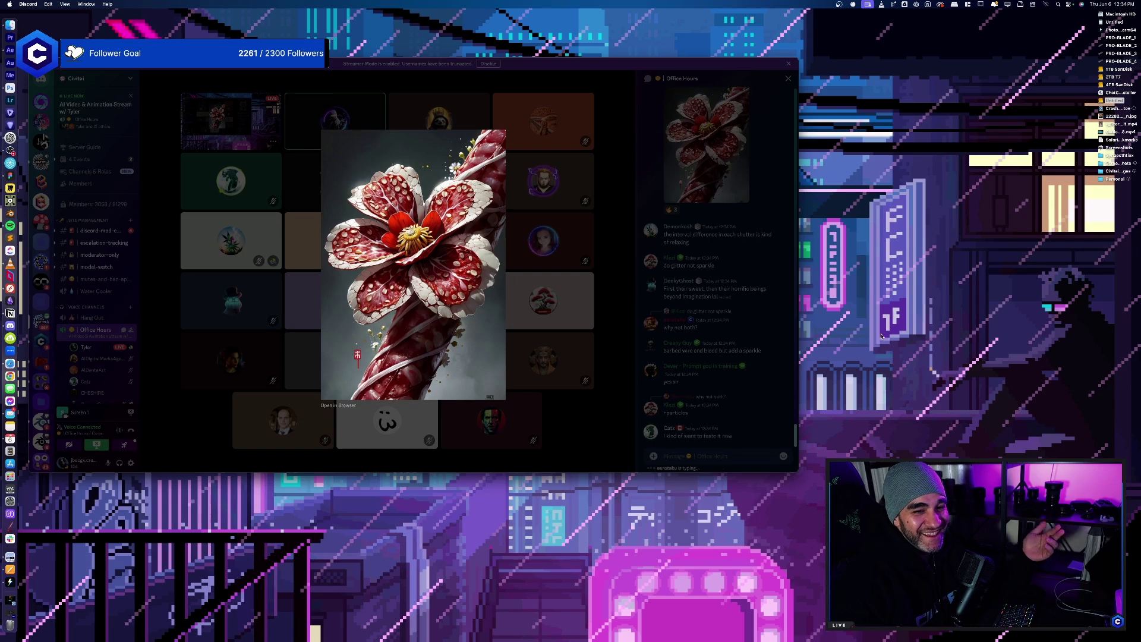
{"action": "left_click", "coordinate": [696, 314]}
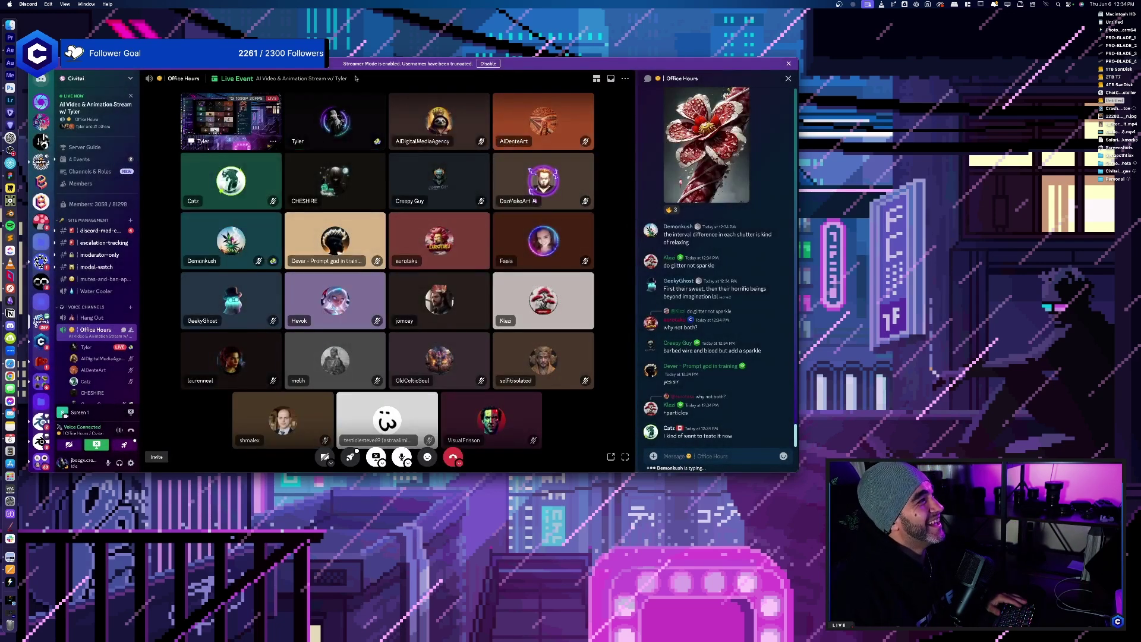
{"action": "key", "text": "super+w"}
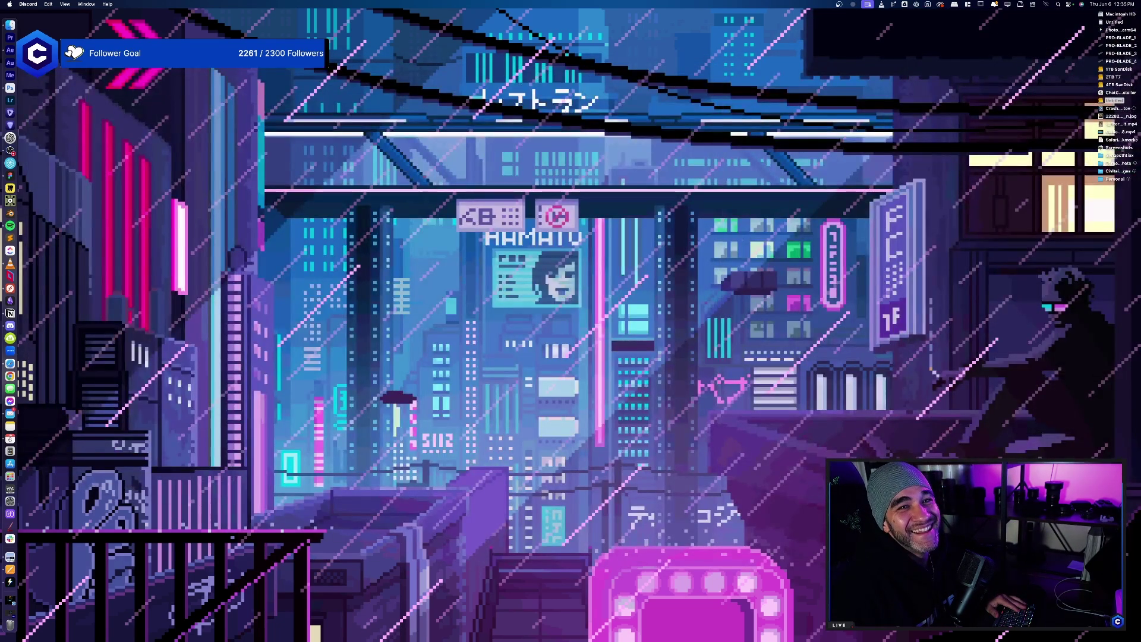
- Return to the remote desktop with ComfyUI and compare the new upscaled video with the duplicated Video Combine node
{"action": "key", "text": "ctrl+Up"}
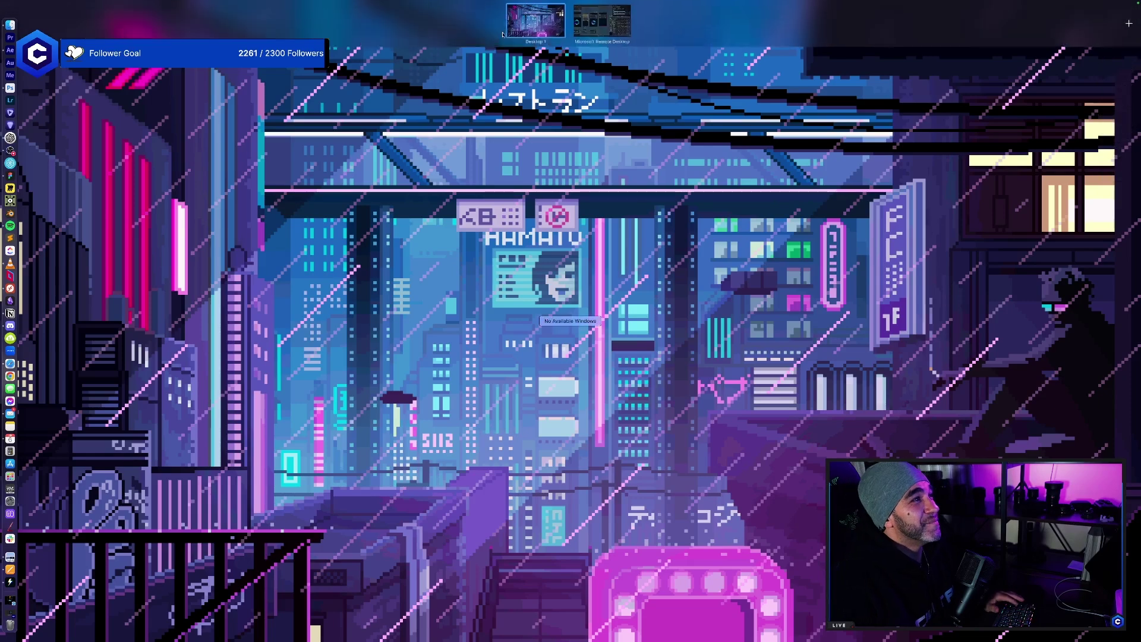
{"action": "left_click", "coordinate": [603, 24]}
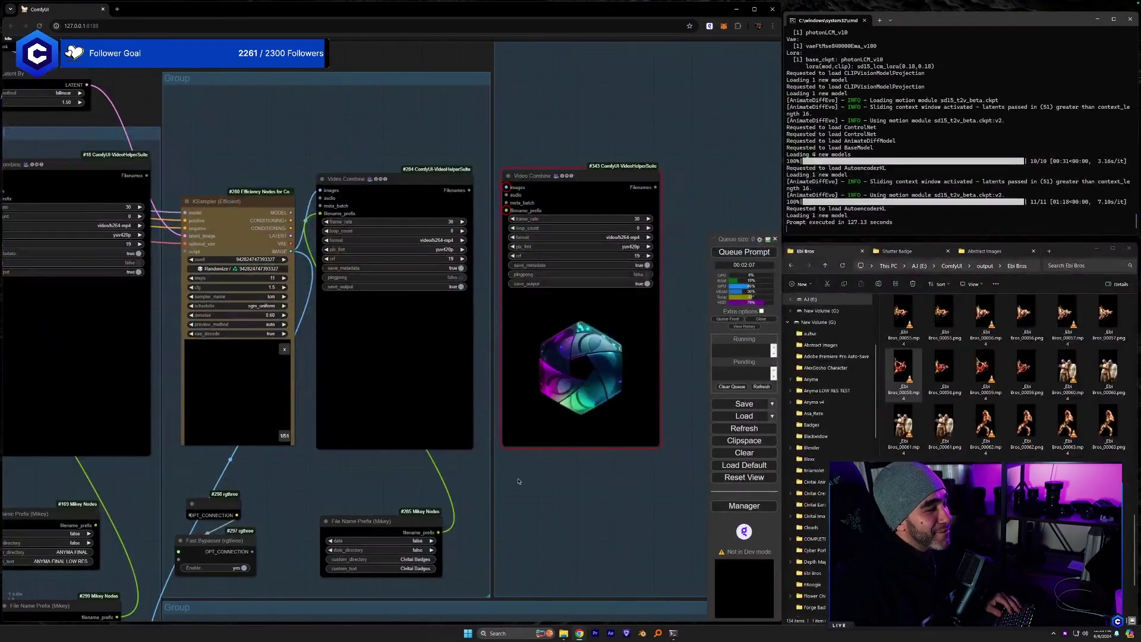
{"action": "left_click_drag", "start_coordinate": [440, 486], "coordinate": [439, 484]}
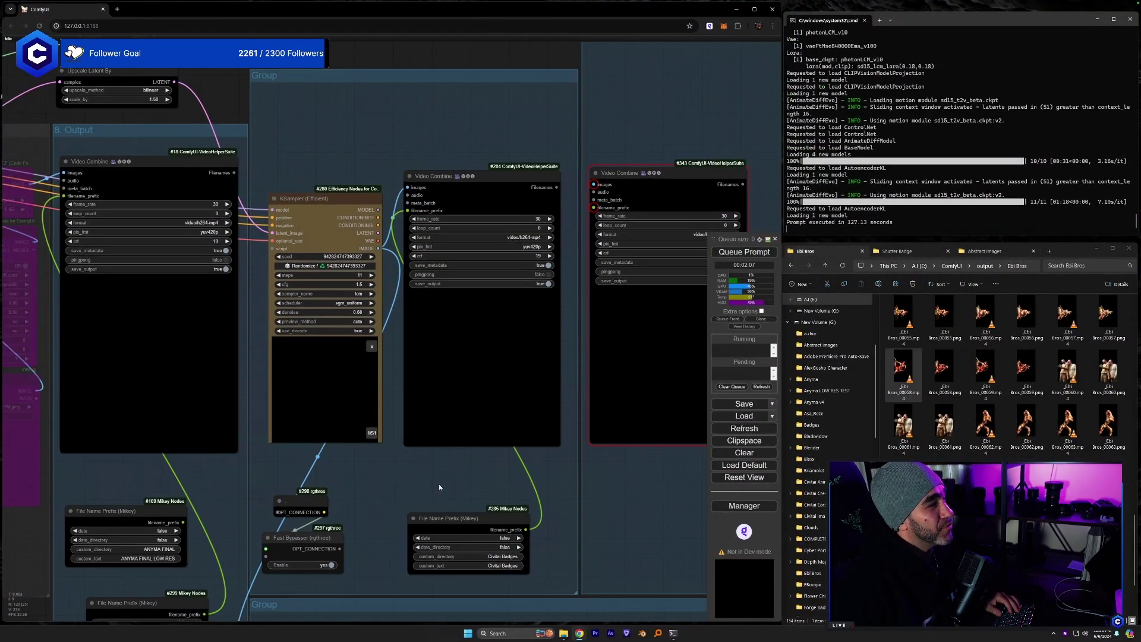
{"action": "scroll", "coordinate": [247, 400], "scroll_direction": "up", "scroll_amount": 2}
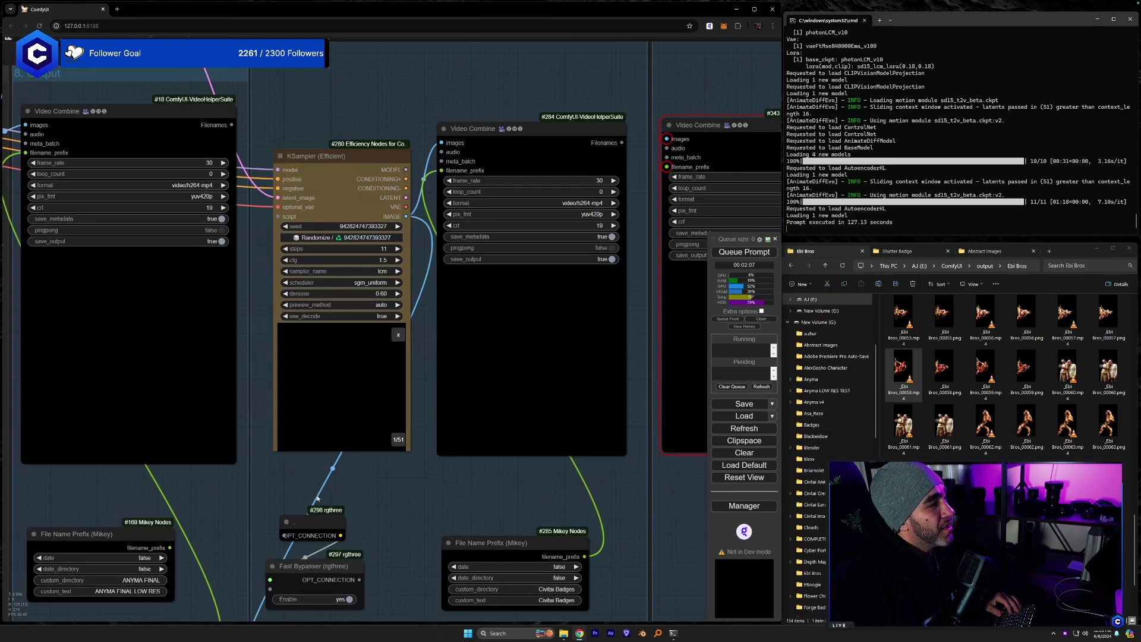
{"action": "left_click_drag", "start_coordinate": [368, 488], "coordinate": [43, 483]}
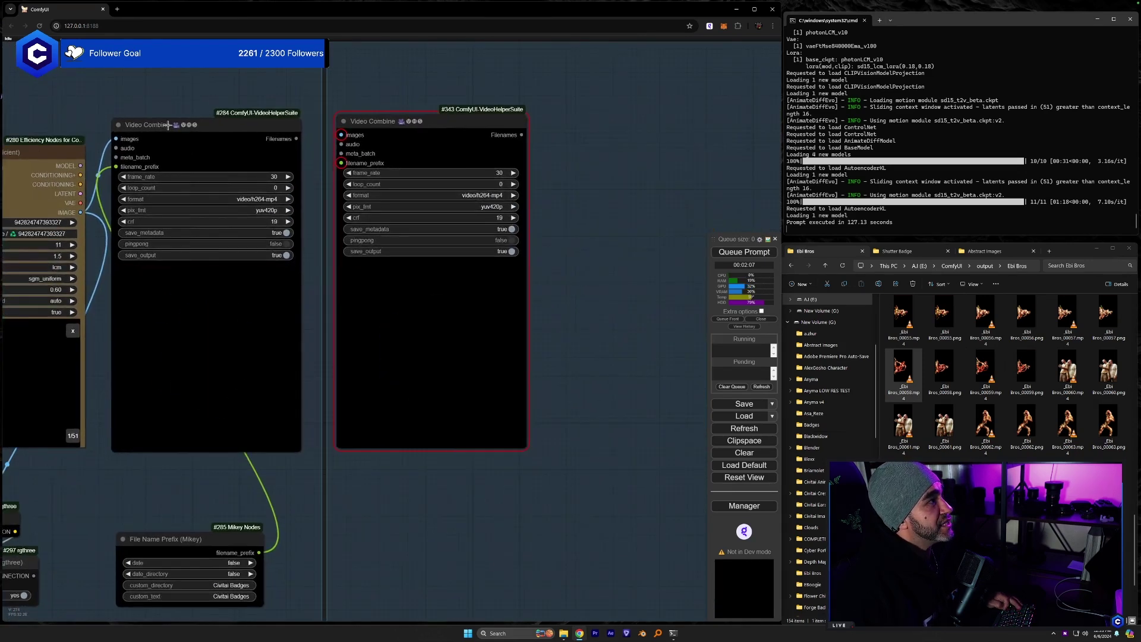
- Compare the new upscaled video beside the earlier render using a temporary copy of its Video Combine node, and delete that copy
{"action": "left_click_drag", "start_coordinate": [169, 125], "coordinate": [595, 125]}
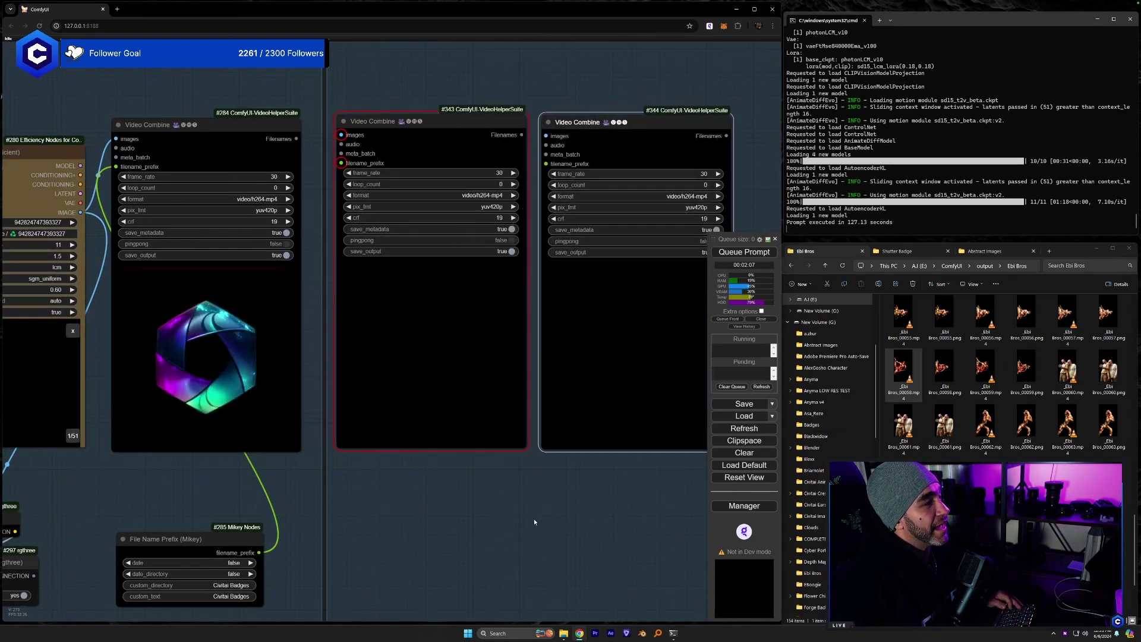
{"action": "left_click_drag", "start_coordinate": [534, 522], "coordinate": [422, 516]}
{"action": "scroll", "coordinate": [410, 389], "scroll_direction": "up", "scroll_amount": 6}
{"action": "left_click_drag", "start_coordinate": [536, 371], "coordinate": [484, 401]}
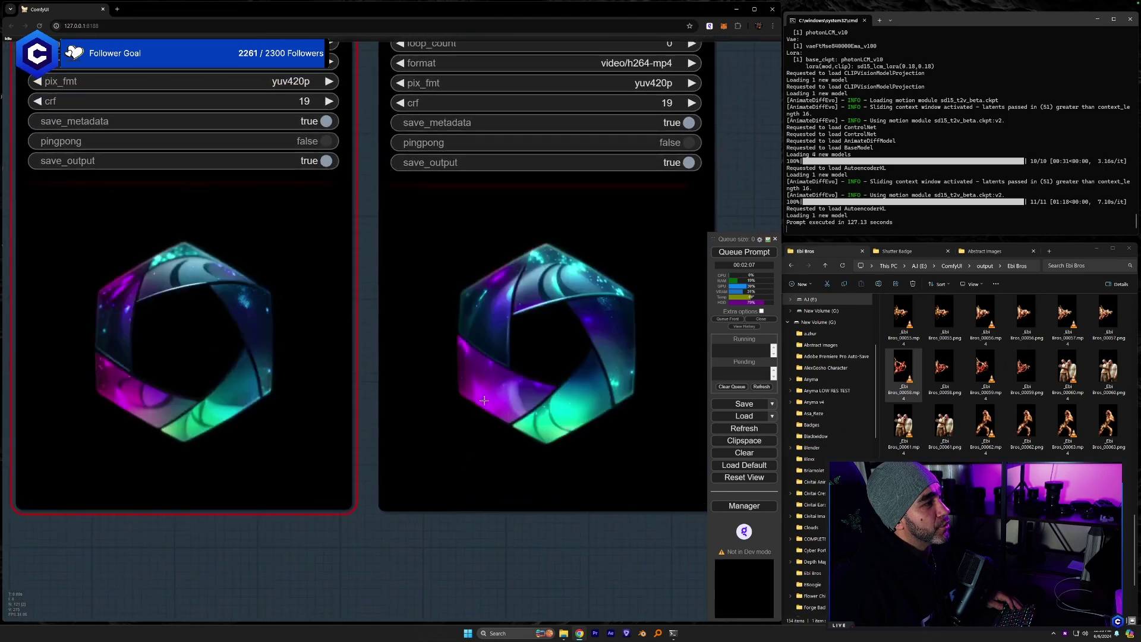
{"action": "right_click", "coordinate": [484, 401]}
{"action": "left_click", "coordinate": [514, 355]}
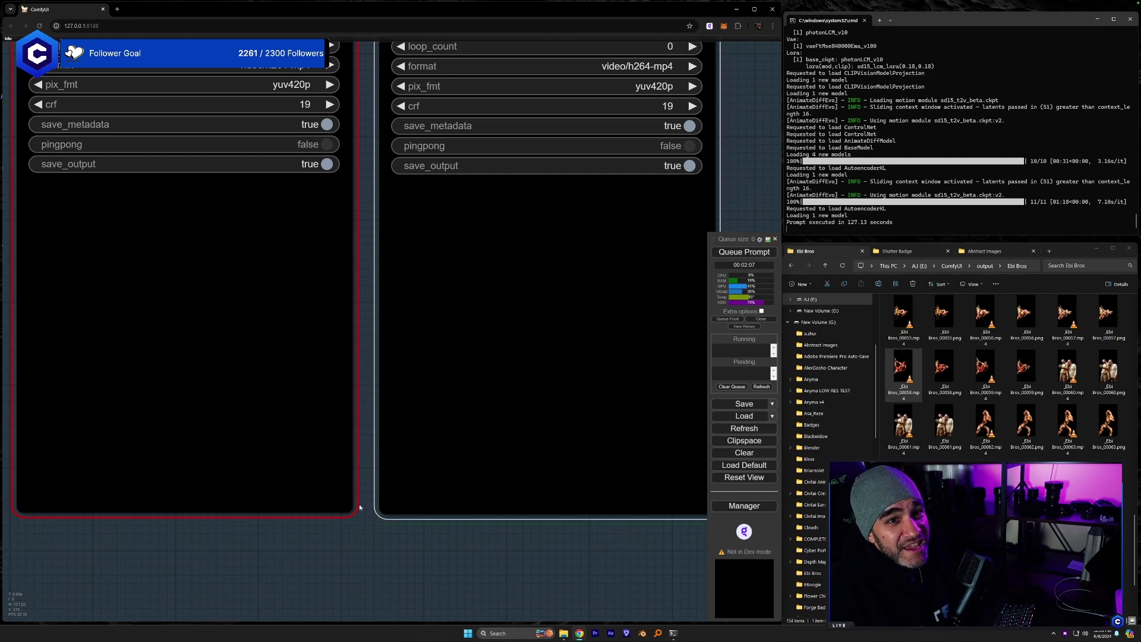
{"action": "scroll", "coordinate": [360, 507], "scroll_direction": "down", "scroll_amount": 5}
{"action": "left_click_drag", "start_coordinate": [312, 544], "coordinate": [421, 529]}
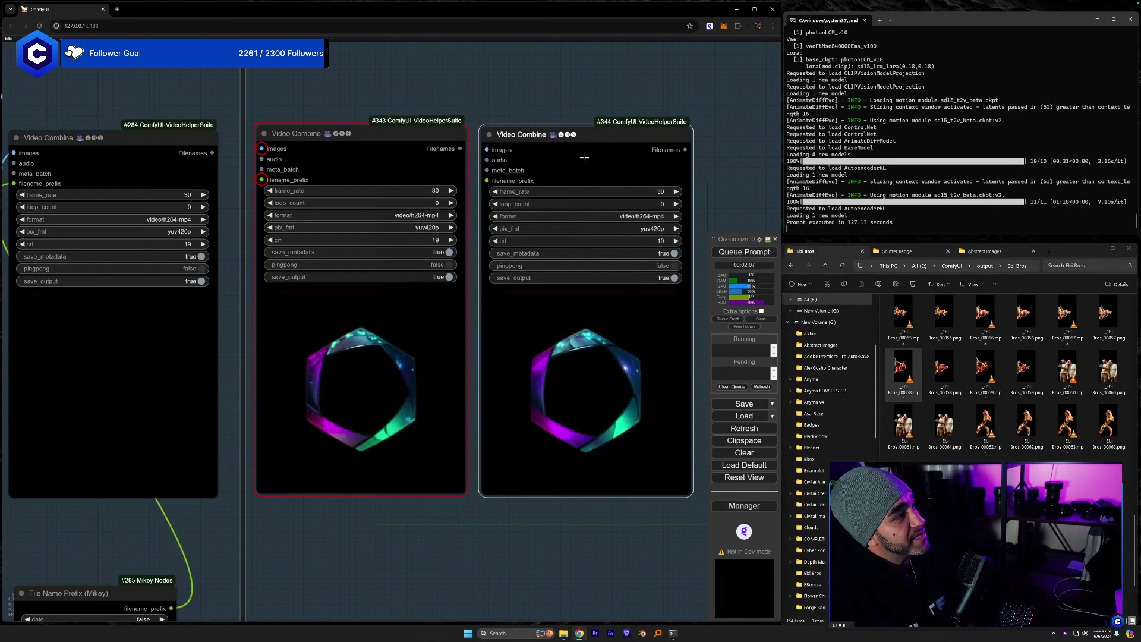
{"action": "key", "text": "Delete"}
- Load the purple spiral galaxy picture from the Abstract Images folder into both Load Image nodes of the IPAdapter (Background) group
{"action": "left_click_drag", "start_coordinate": [48, 528], "coordinate": [377, 492]}
{"action": "scroll", "coordinate": [377, 492], "scroll_direction": "down", "scroll_amount": 6}
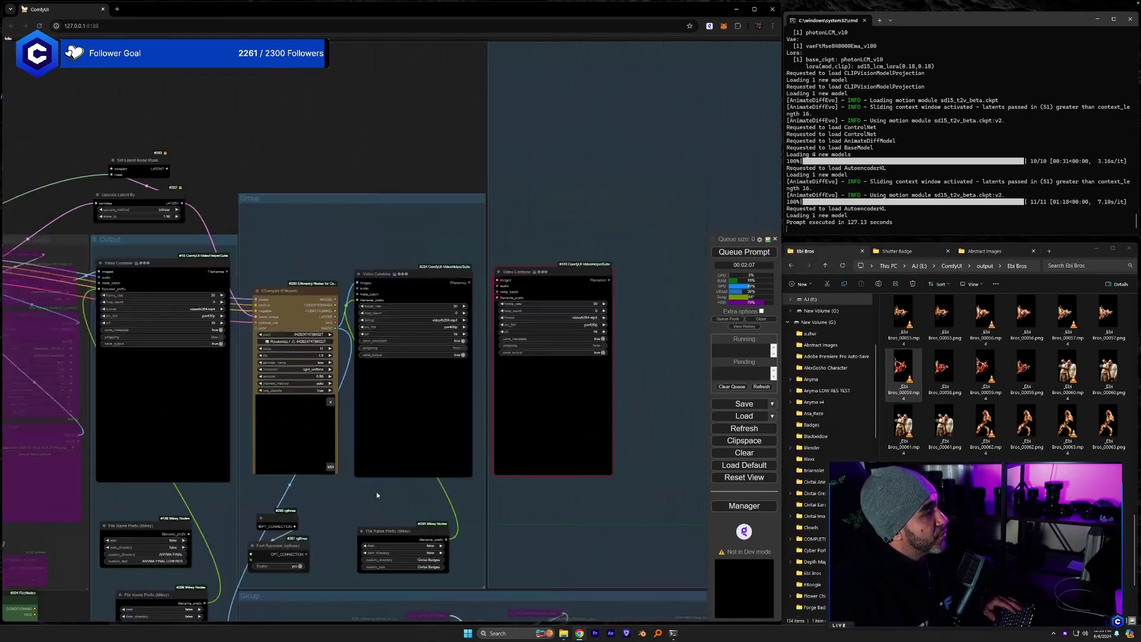
{"action": "scroll", "coordinate": [376, 494], "scroll_direction": "down", "scroll_amount": 3}
{"action": "left_click_drag", "start_coordinate": [53, 493], "coordinate": [754, 478]}
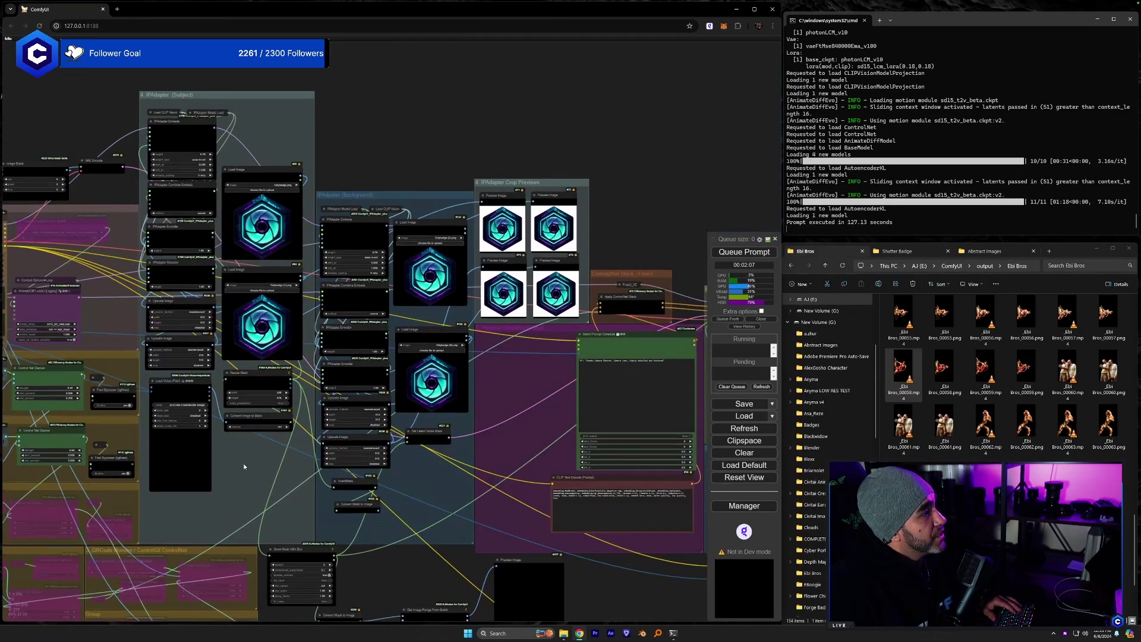
{"action": "left_click", "coordinate": [990, 252]}
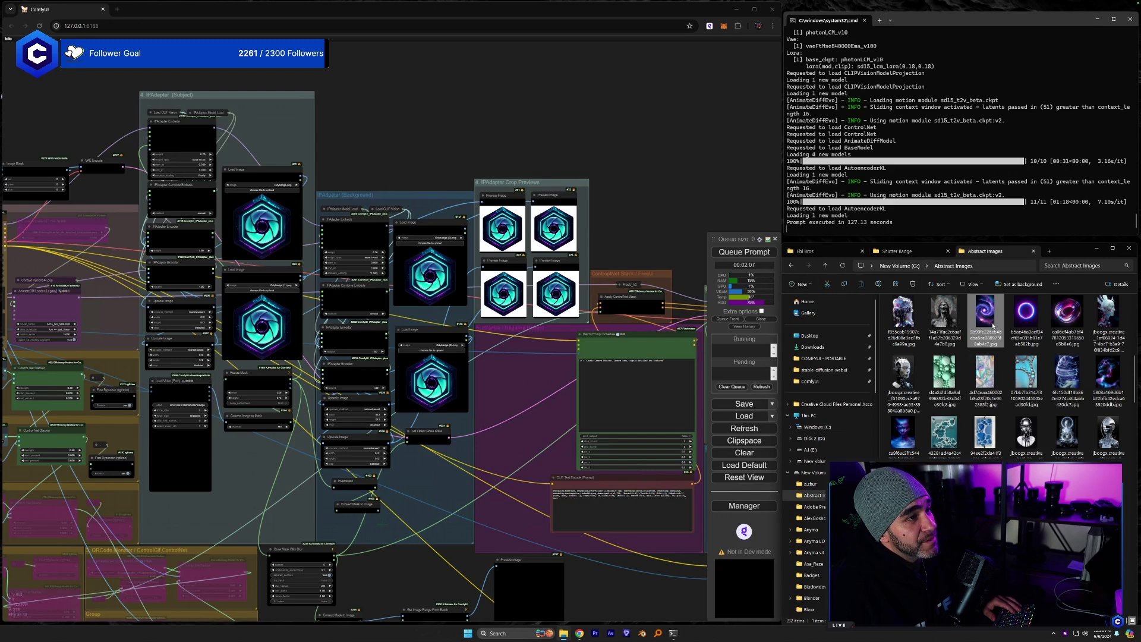
{"action": "left_click_drag", "start_coordinate": [993, 326], "coordinate": [443, 287]}
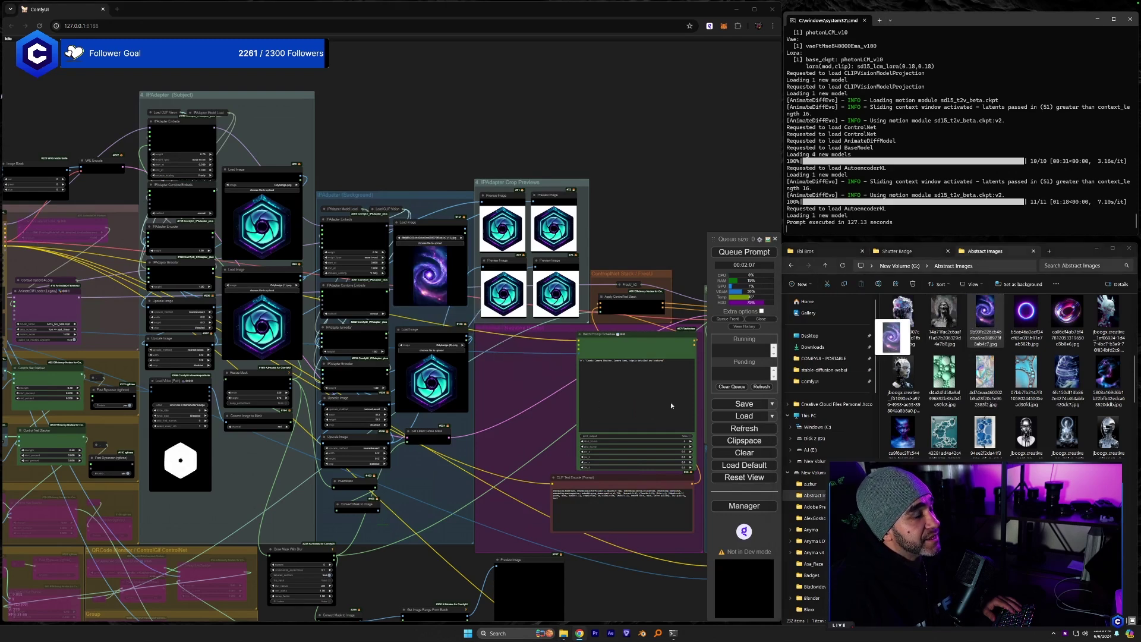
{"action": "left_click_drag", "start_coordinate": [671, 405], "coordinate": [443, 396]}
{"action": "left_click_drag", "start_coordinate": [511, 394], "coordinate": [333, 387]}
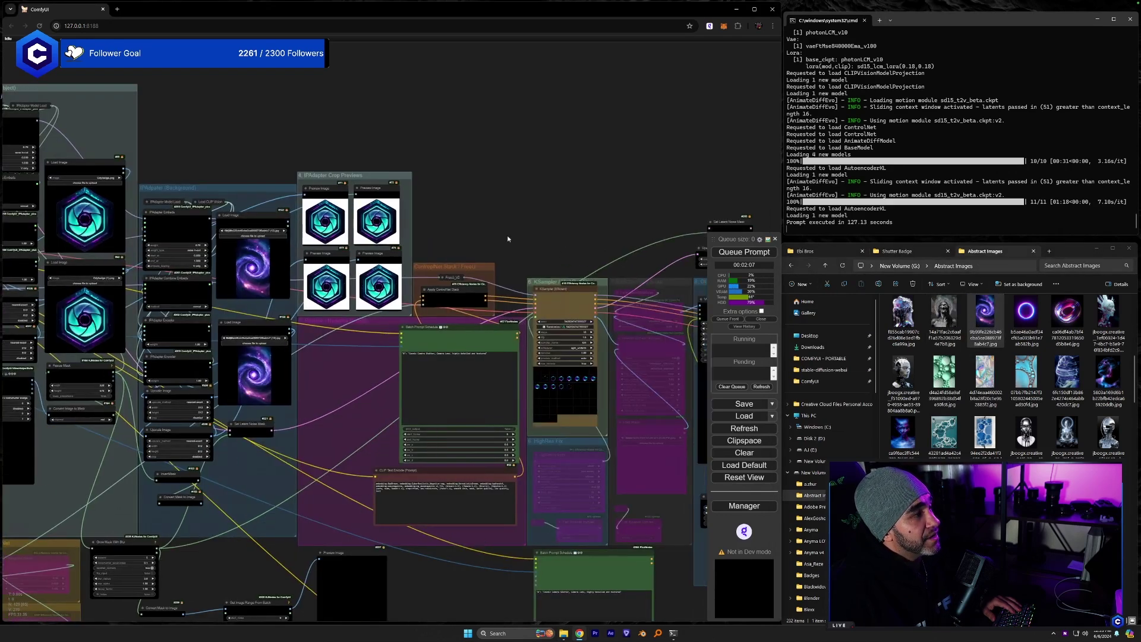
- Queue the prompt to render the badge with the galaxy background images
{"action": "left_click_drag", "start_coordinate": [508, 239], "coordinate": [341, 216]}
{"action": "left_click", "coordinate": [735, 254]}
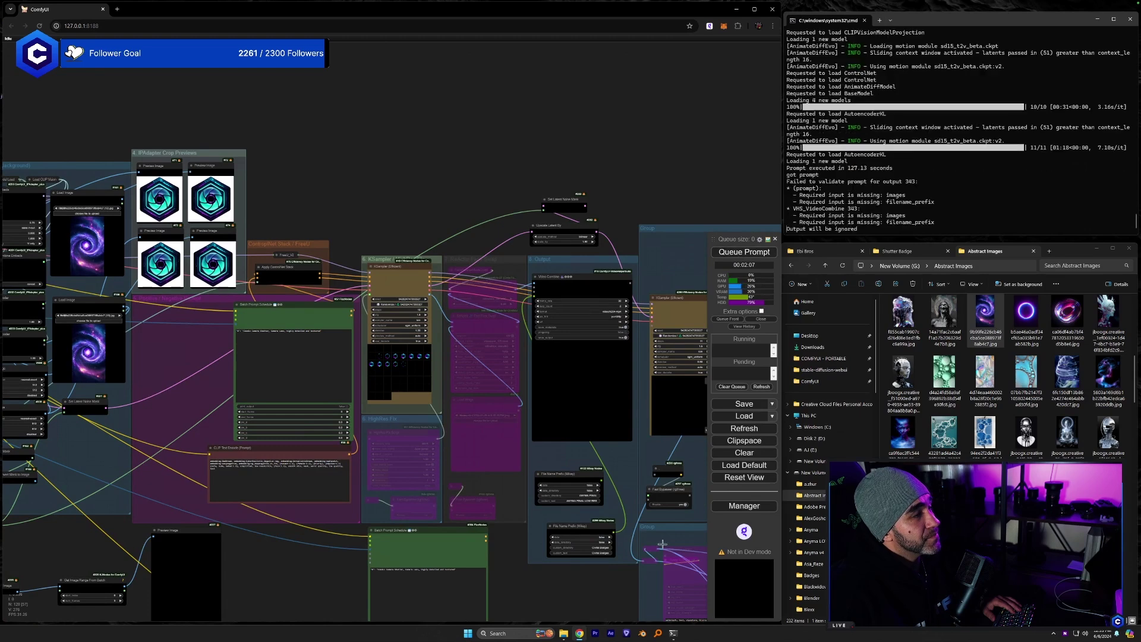
{"action": "left_click_drag", "start_coordinate": [694, 185], "coordinate": [602, 179]}
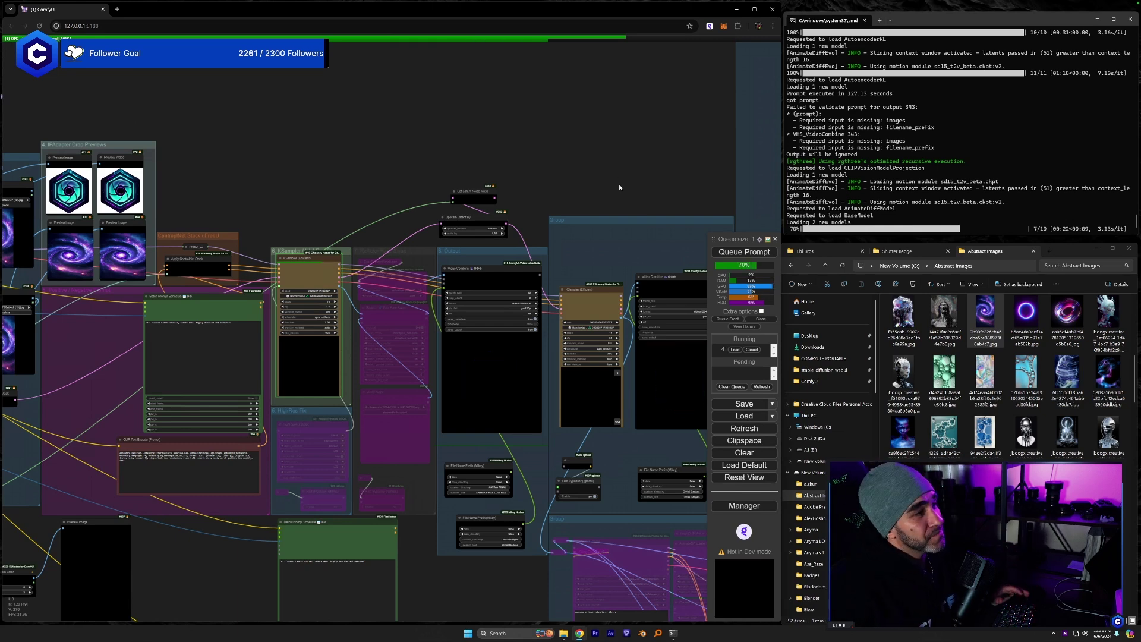
- Examine the first-pass badge video in the Output group while the upscale KSampler renders
{"action": "left_click_drag", "start_coordinate": [661, 271], "coordinate": [514, 211]}
{"action": "scroll", "coordinate": [539, 247], "scroll_direction": "up", "scroll_amount": 4}
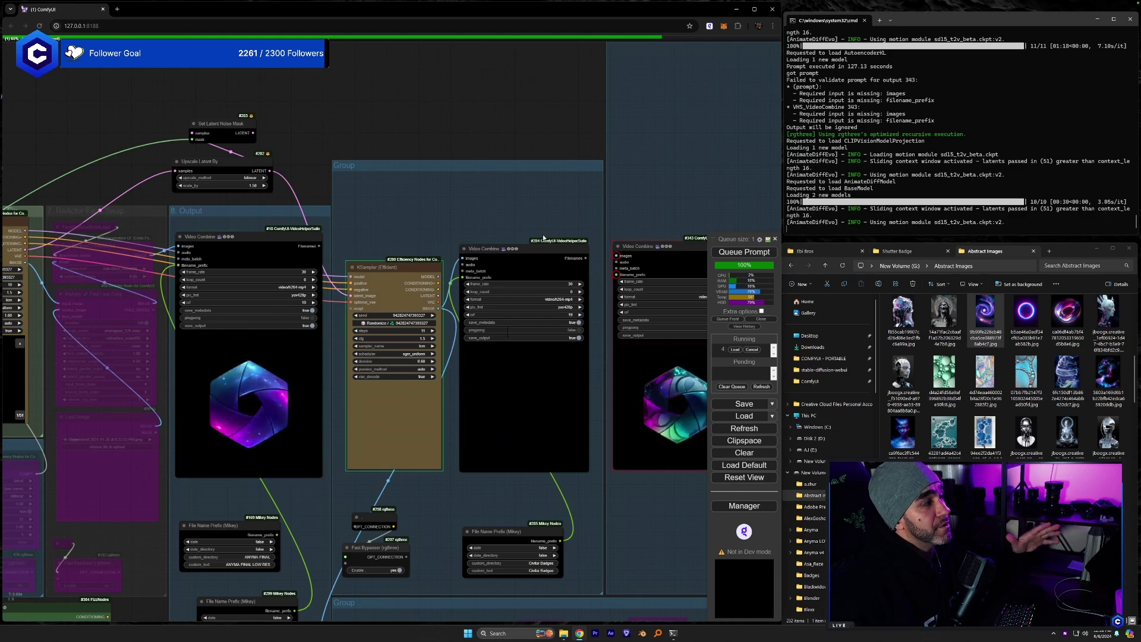
{"action": "scroll", "coordinate": [544, 204], "scroll_direction": "up", "scroll_amount": 3}
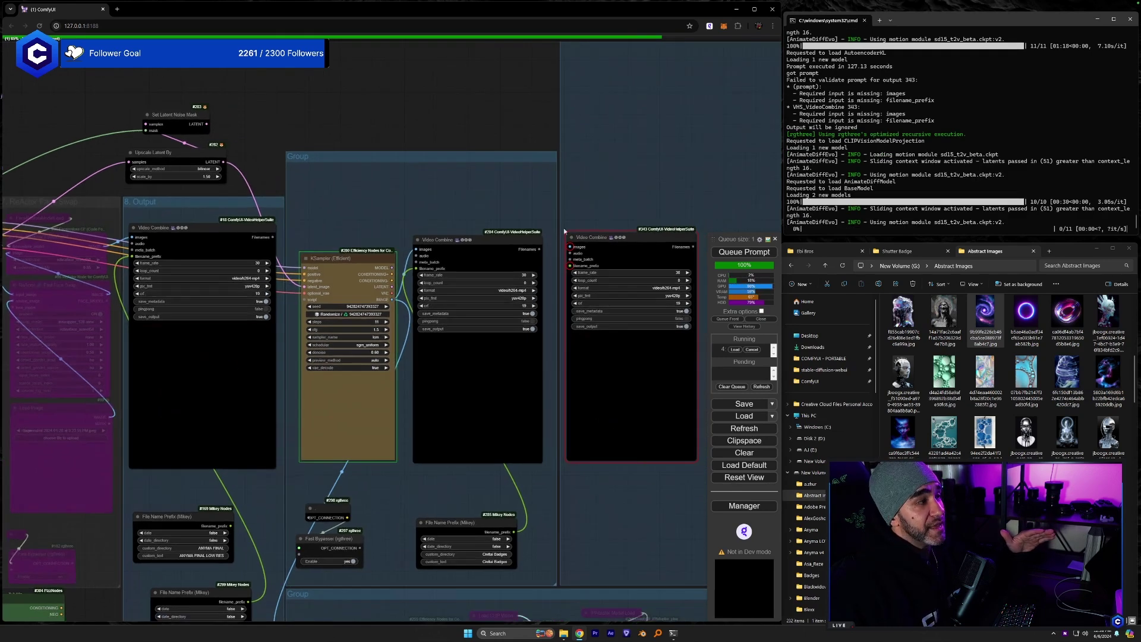
{"action": "left_click_drag", "start_coordinate": [560, 172], "coordinate": [523, 151]}
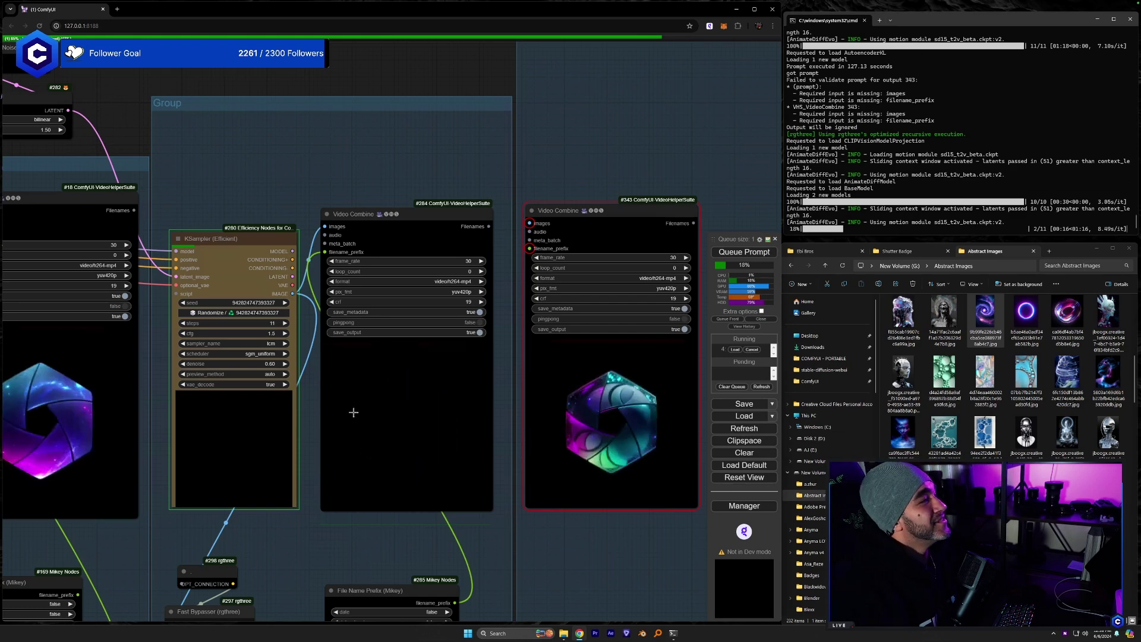
{"action": "left_click_drag", "start_coordinate": [218, 191], "coordinate": [427, 144]}
{"action": "scroll", "coordinate": [257, 356], "scroll_direction": "up", "scroll_amount": 6}
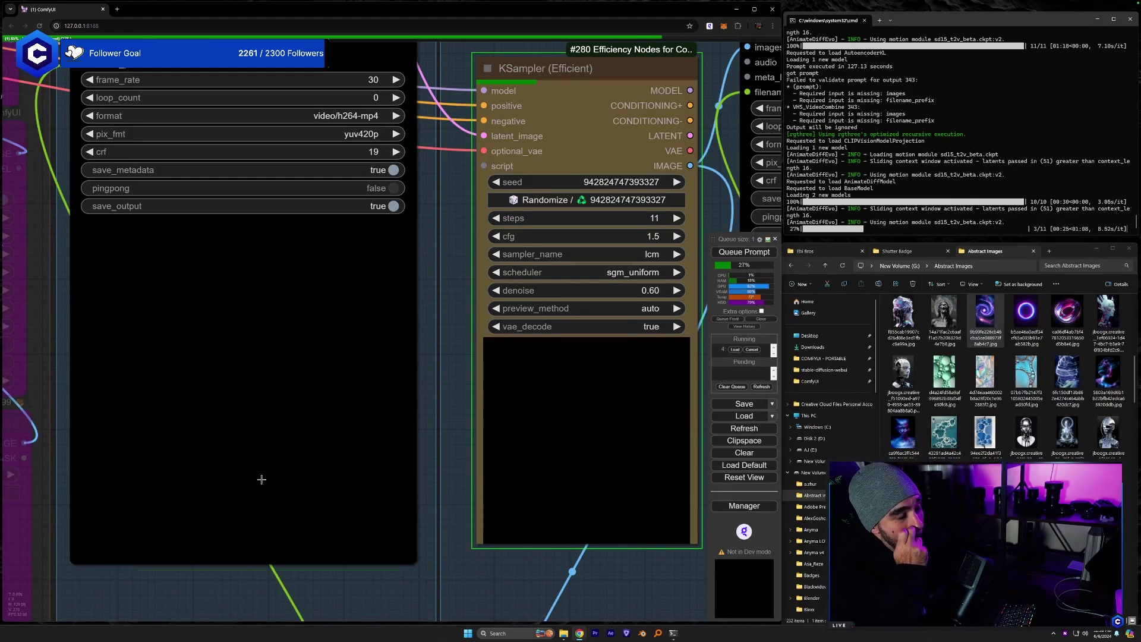
{"action": "scroll", "coordinate": [262, 479], "scroll_direction": "down", "scroll_amount": 8}
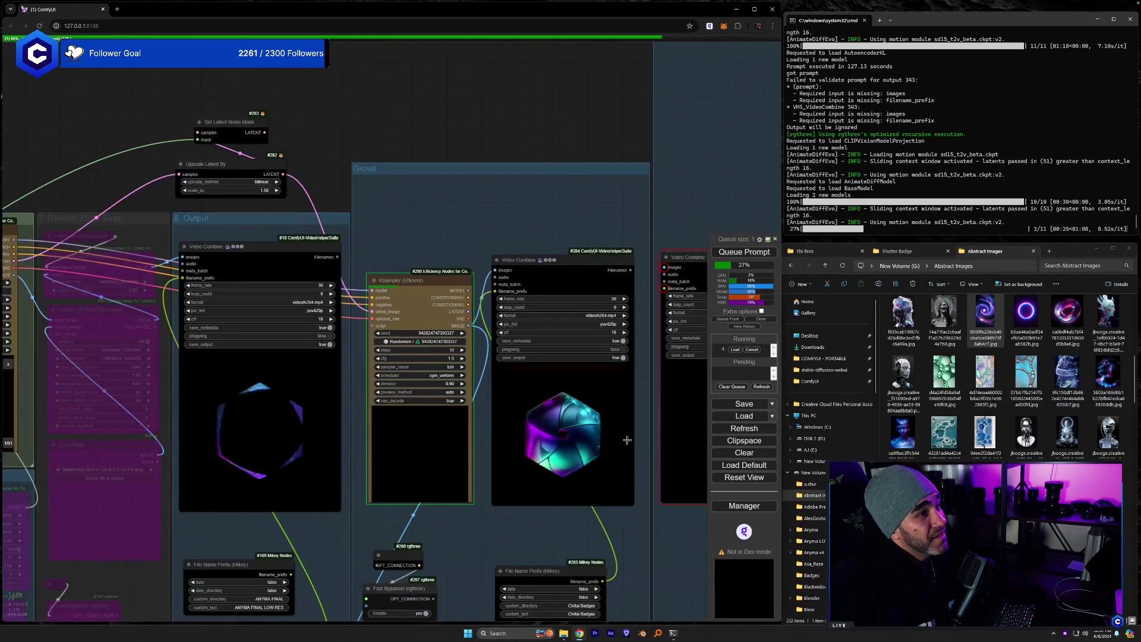
- Open the Shutter Badge folder and examine the finished upscaled video in the second-pass Video Combine node
{"action": "left_click", "coordinate": [903, 252]}
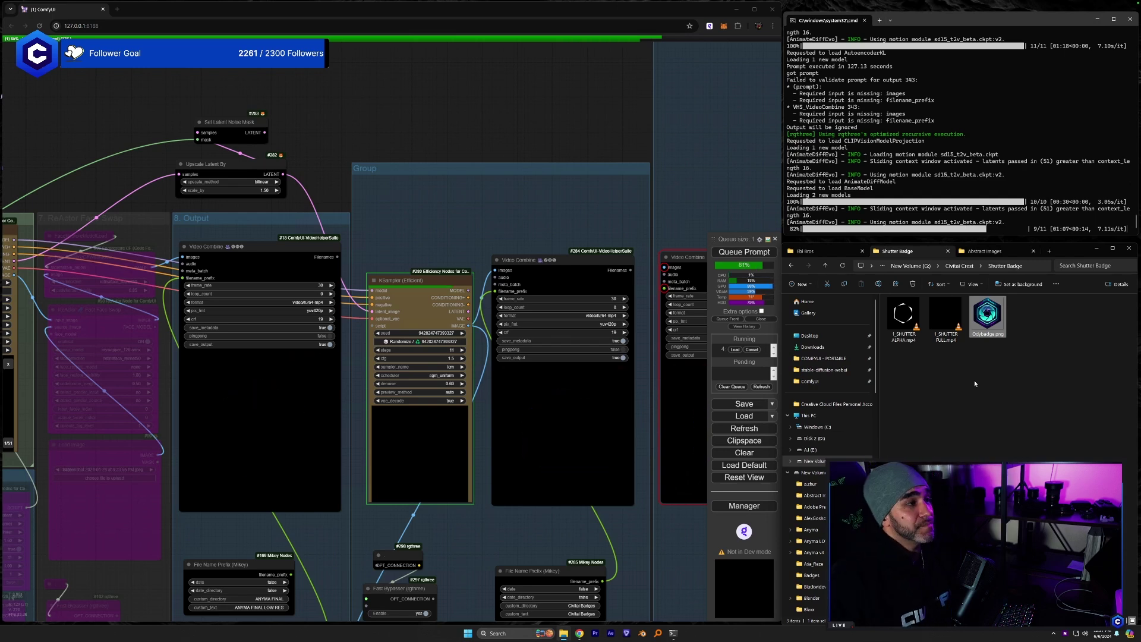
{"action": "left_click_drag", "start_coordinate": [544, 210], "coordinate": [527, 207]}
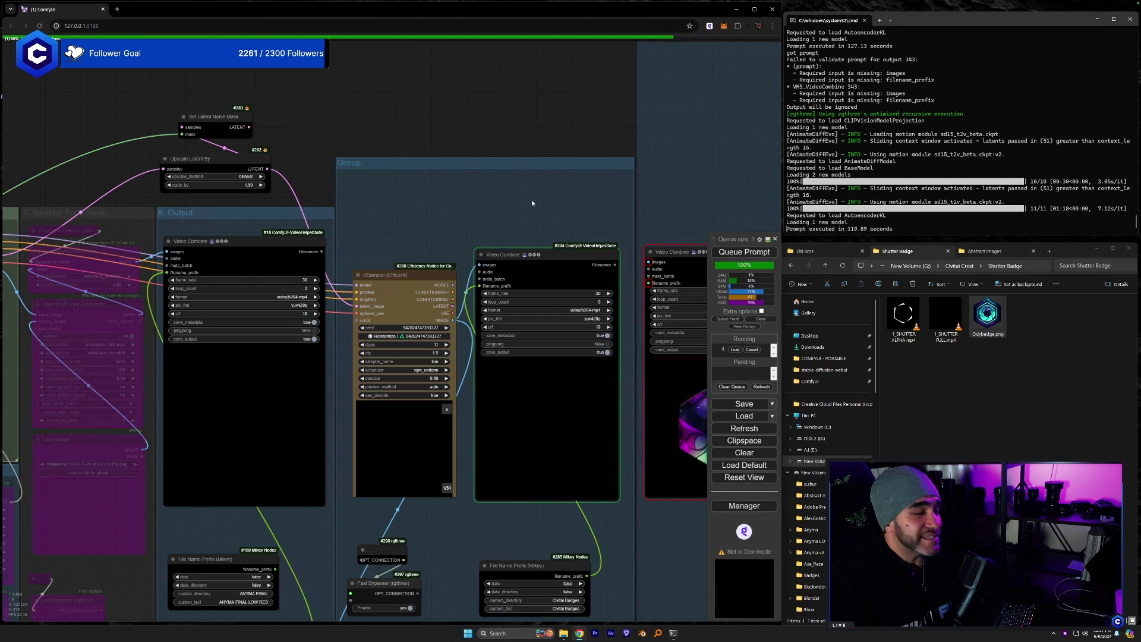
{"action": "scroll", "coordinate": [524, 291], "scroll_direction": "up", "scroll_amount": 5}
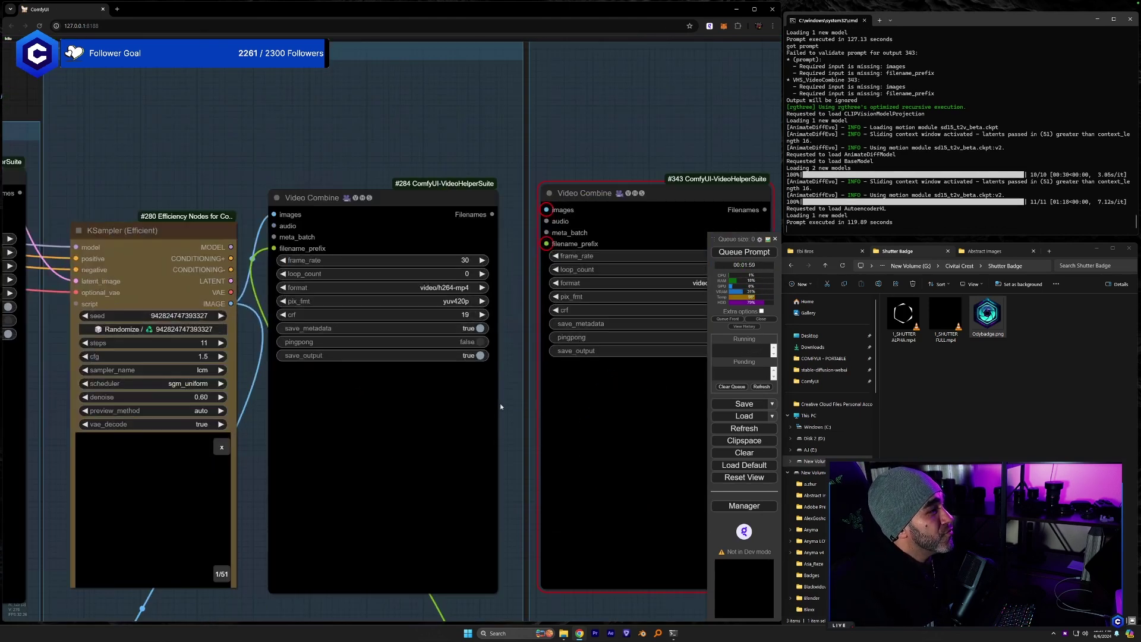
{"action": "scroll", "coordinate": [493, 413], "scroll_direction": "up", "scroll_amount": 3}
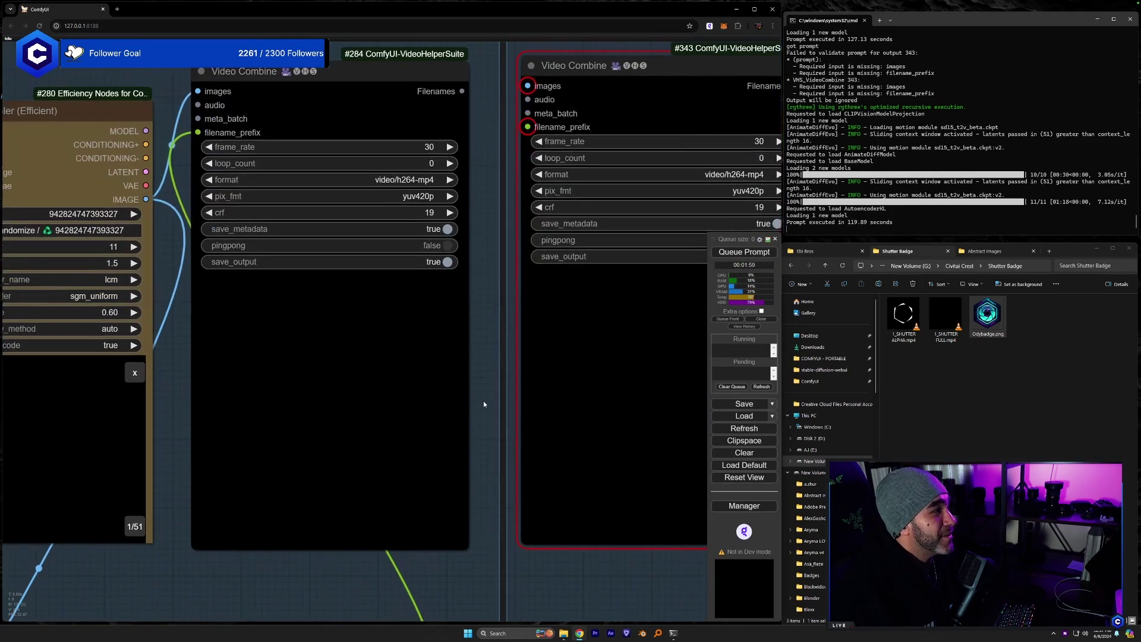
{"action": "left_click_drag", "start_coordinate": [484, 404], "coordinate": [481, 401]}
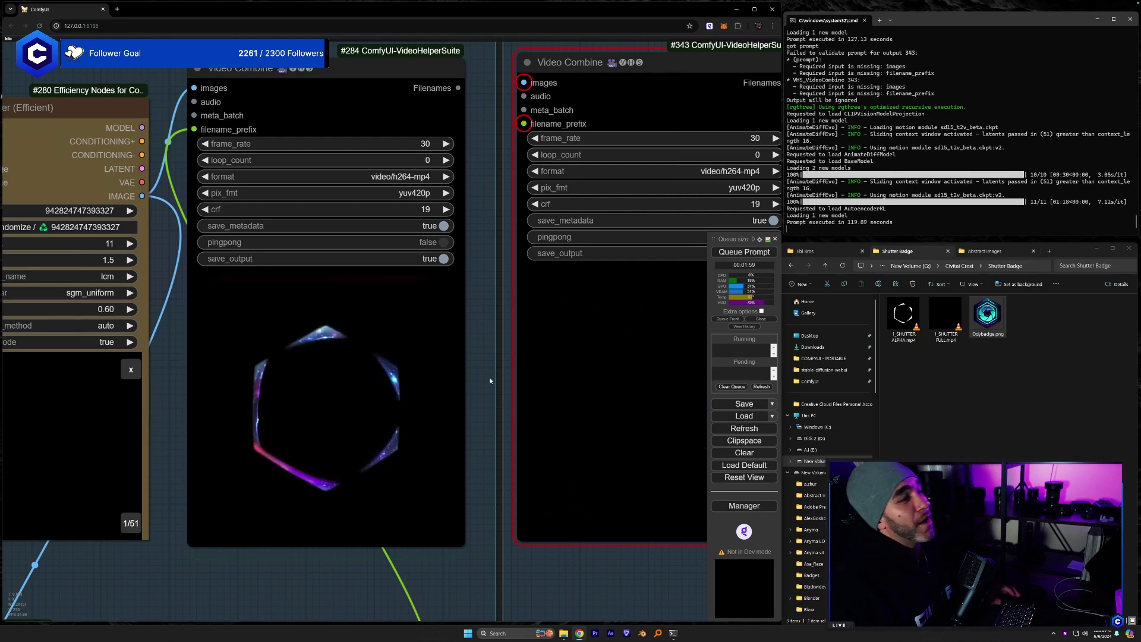
- Load the same galaxy picture into the Load Image nodes of the IPAdapter (Subject) group and queue another render
{"action": "scroll", "coordinate": [489, 387], "scroll_direction": "down", "scroll_amount": 4}
{"action": "left_click_drag", "start_coordinate": [219, 504], "coordinate": [476, 490]}
{"action": "scroll", "coordinate": [472, 486], "scroll_direction": "down", "scroll_amount": 3}
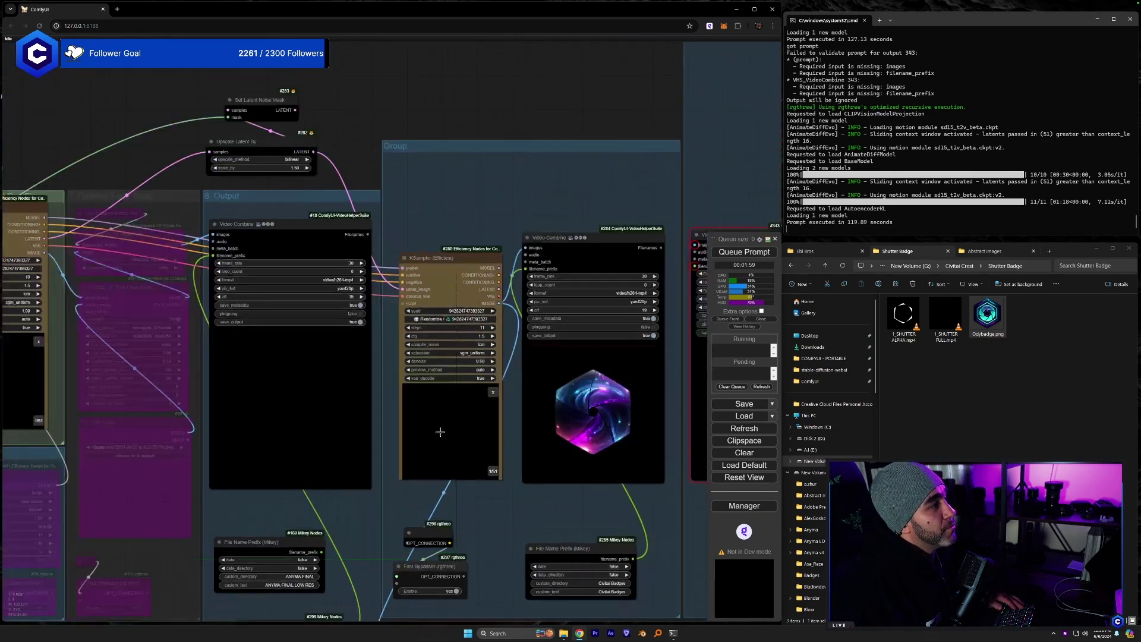
{"action": "left_click_drag", "start_coordinate": [440, 432], "coordinate": [598, 129]}
{"action": "left_click", "coordinate": [985, 251]}
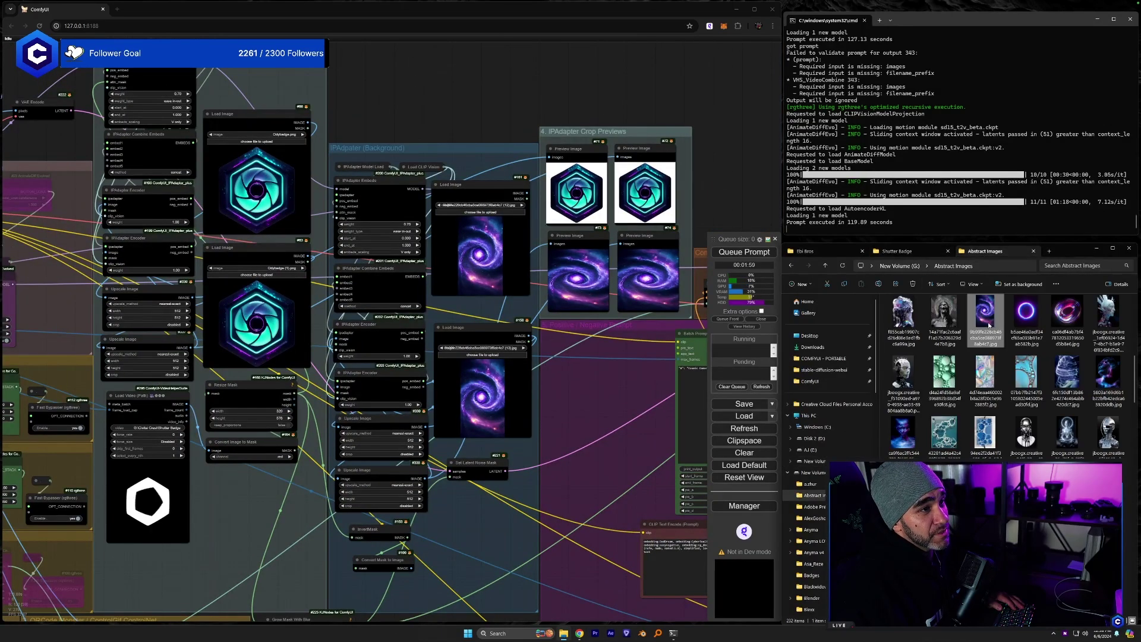
{"action": "left_click_drag", "start_coordinate": [718, 355], "coordinate": [300, 182]}
{"action": "left_click_drag", "start_coordinate": [985, 321], "coordinate": [271, 349]}
{"action": "left_click", "coordinate": [733, 254]}
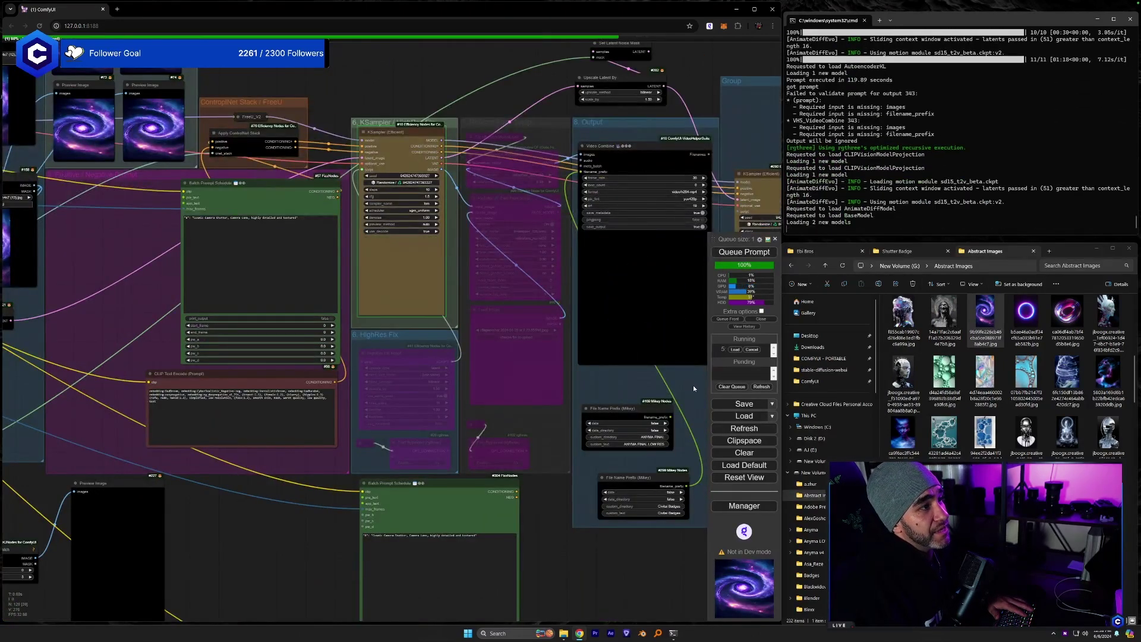
- Switch to After Effects, hide the Shutter, Circle, Background and lower badge layers, and preview the composition with the Camera layer selected
{"action": "key", "text": "ctrl+Up"}
{"action": "left_click", "coordinate": [535, 26]}
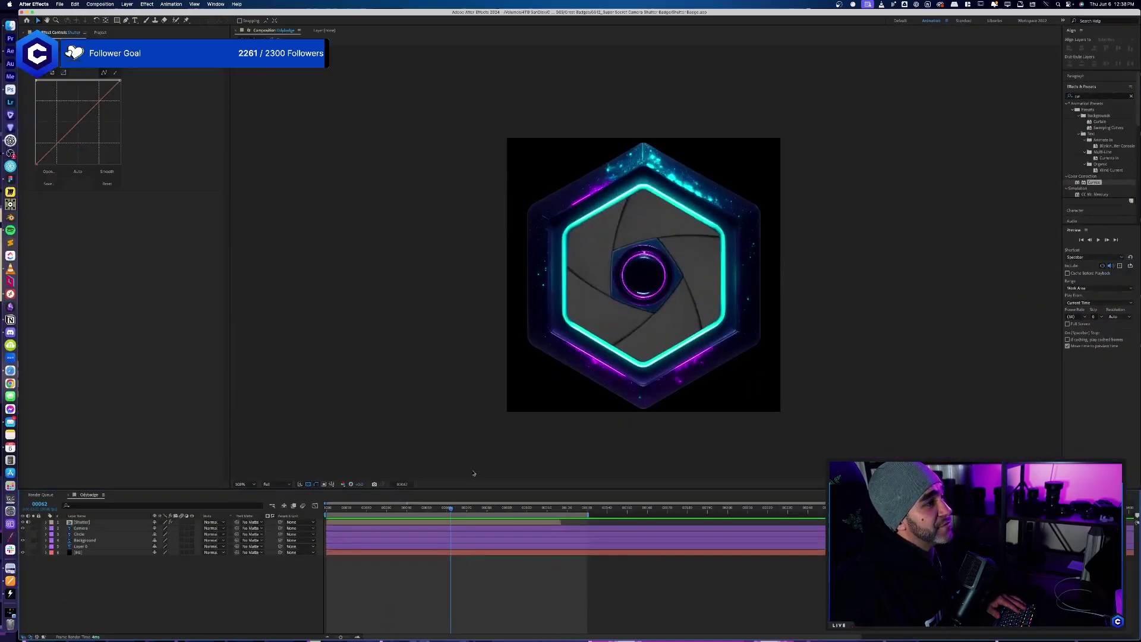
{"action": "left_click", "coordinate": [24, 523]}
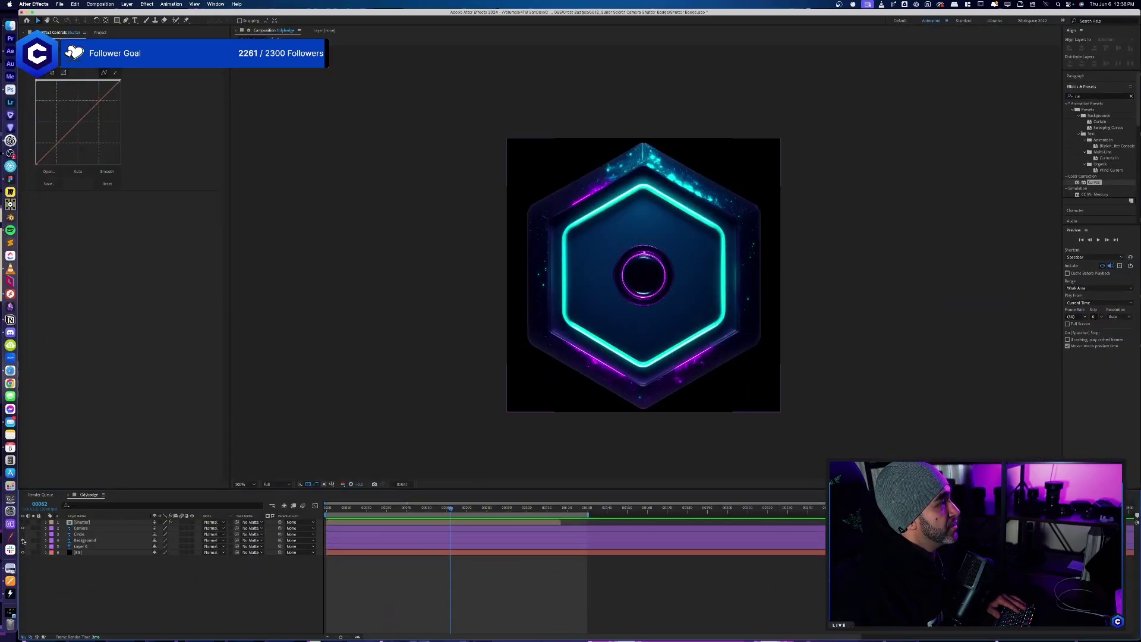
{"action": "left_click", "coordinate": [22, 543]}
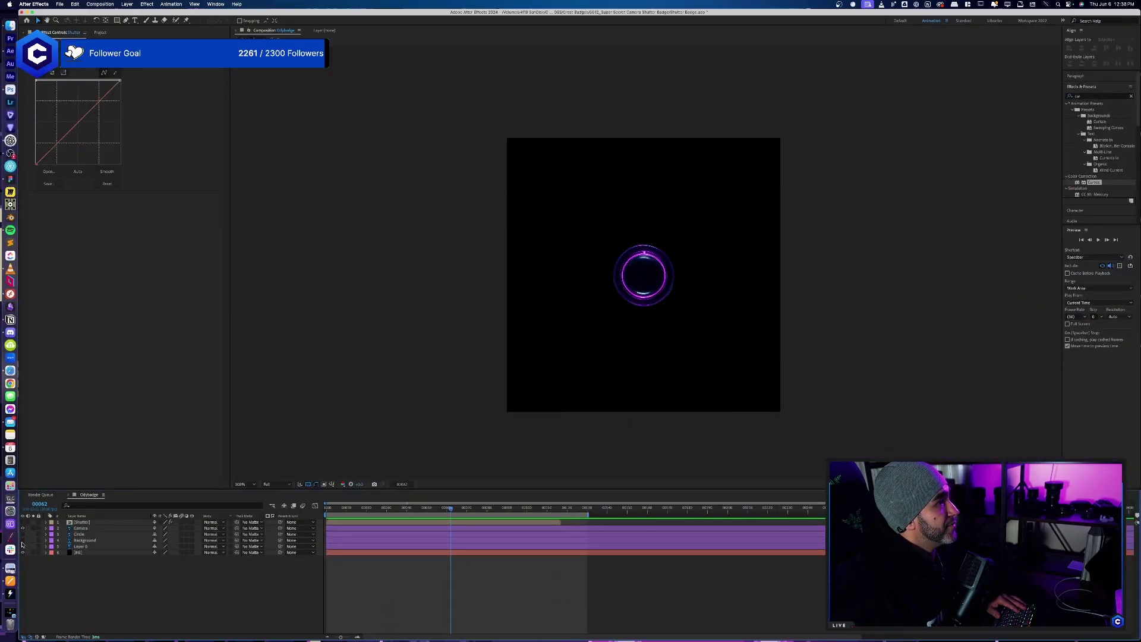
{"action": "left_click", "coordinate": [79, 529]}
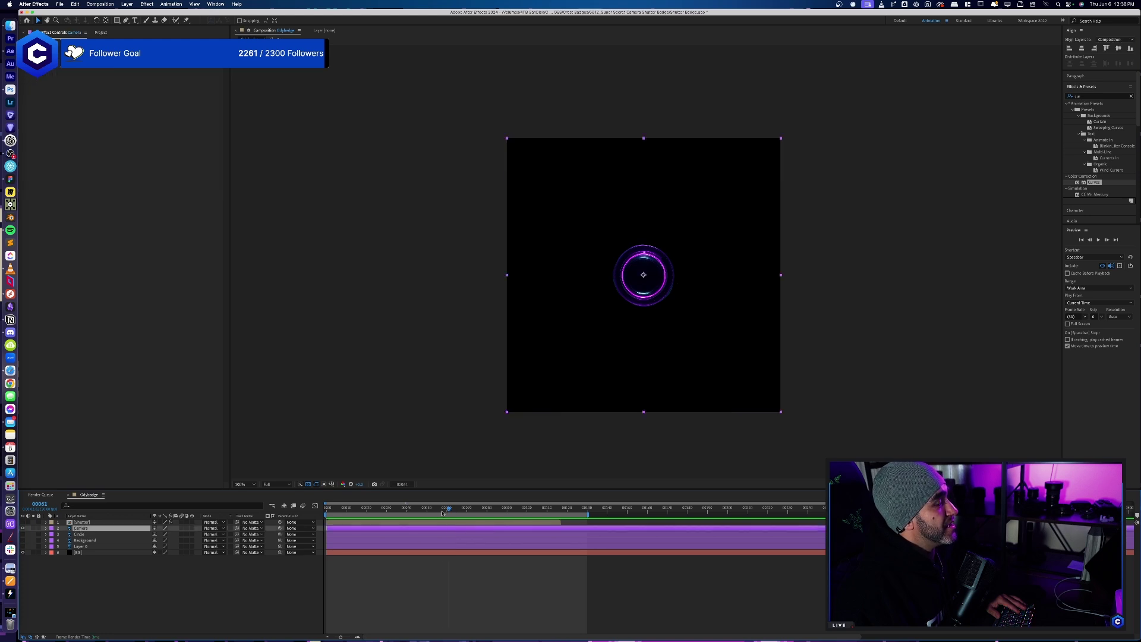
{"action": "key", "text": "space"}
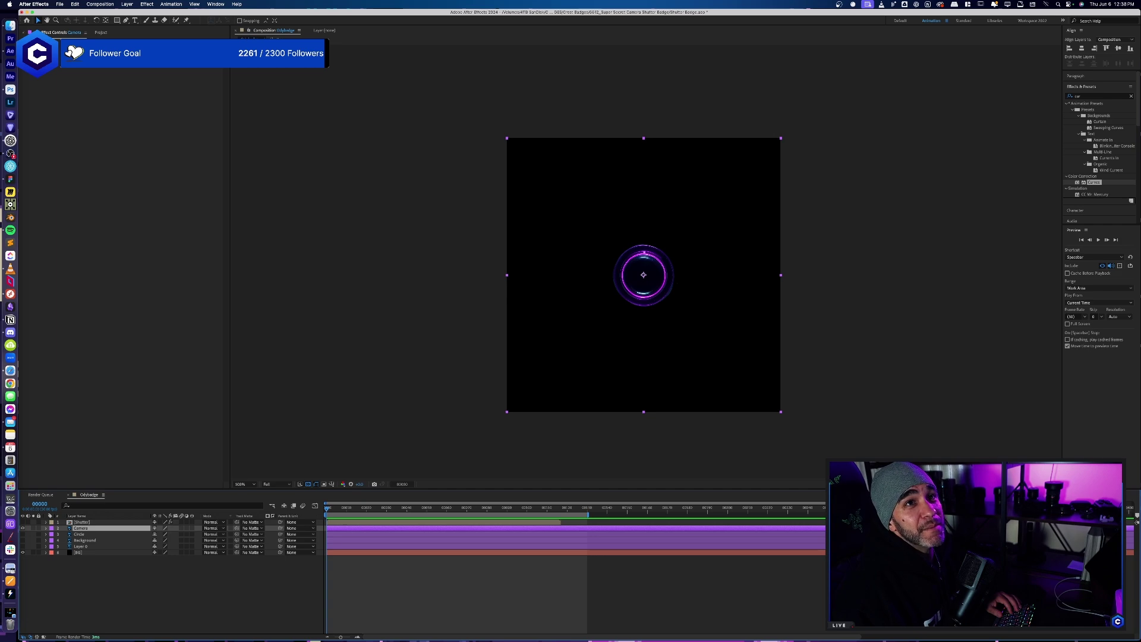
- Switch to Safari, enlarge the Twitch window, and open youtube.com in a new tab
{"action": "key", "text": "super+Tab"}
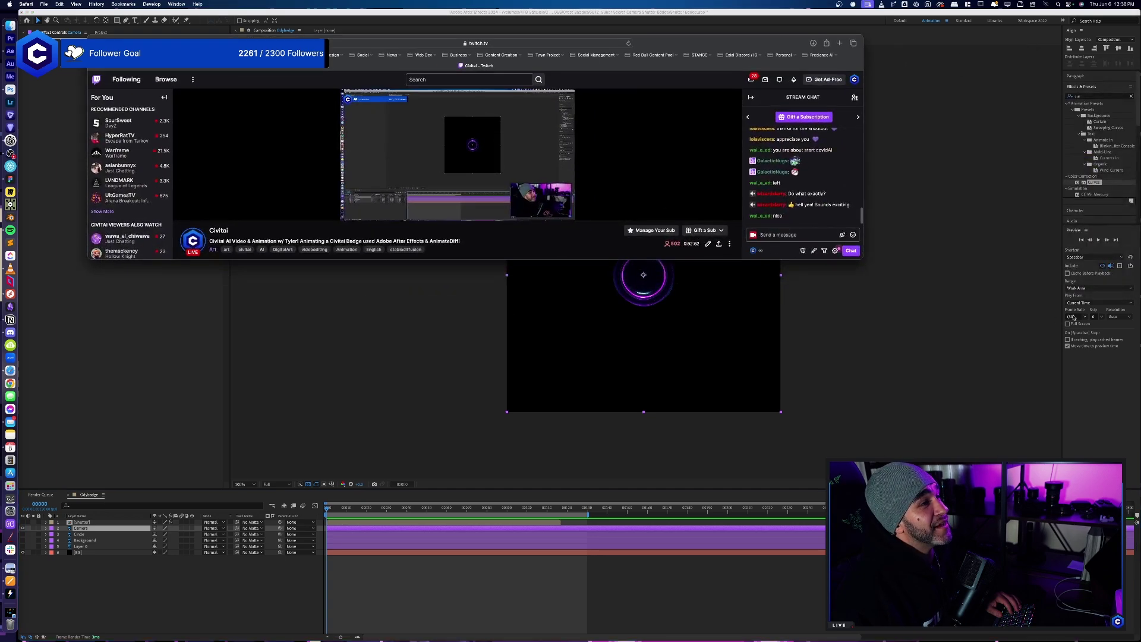
{"action": "left_click_drag", "start_coordinate": [860, 260], "coordinate": [1064, 613]}
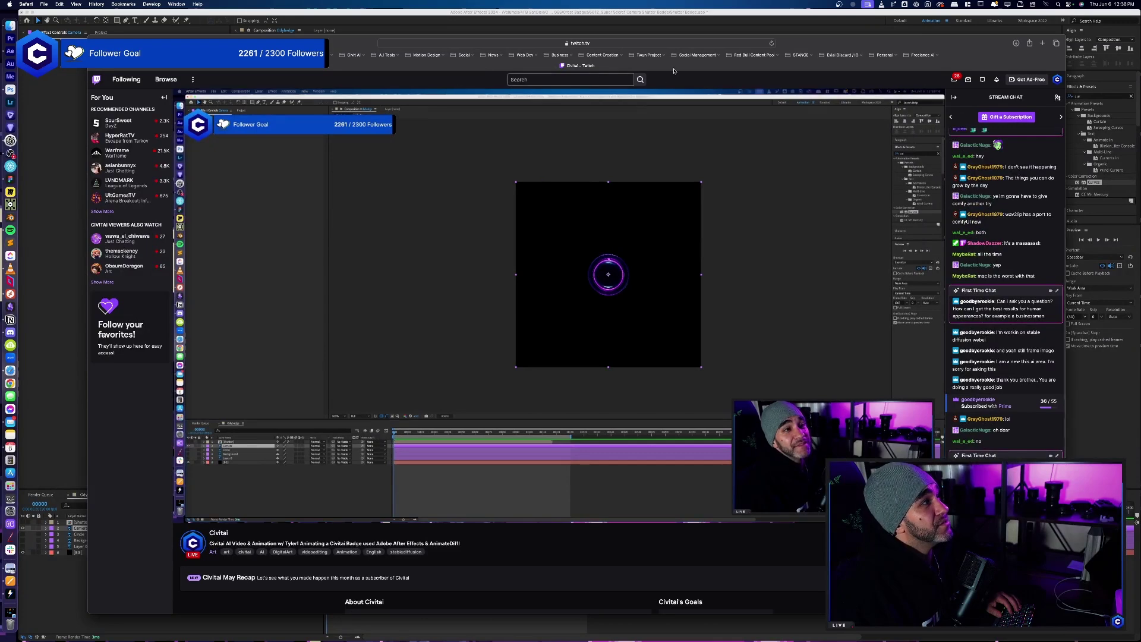
{"action": "left_click", "coordinate": [1043, 44]}
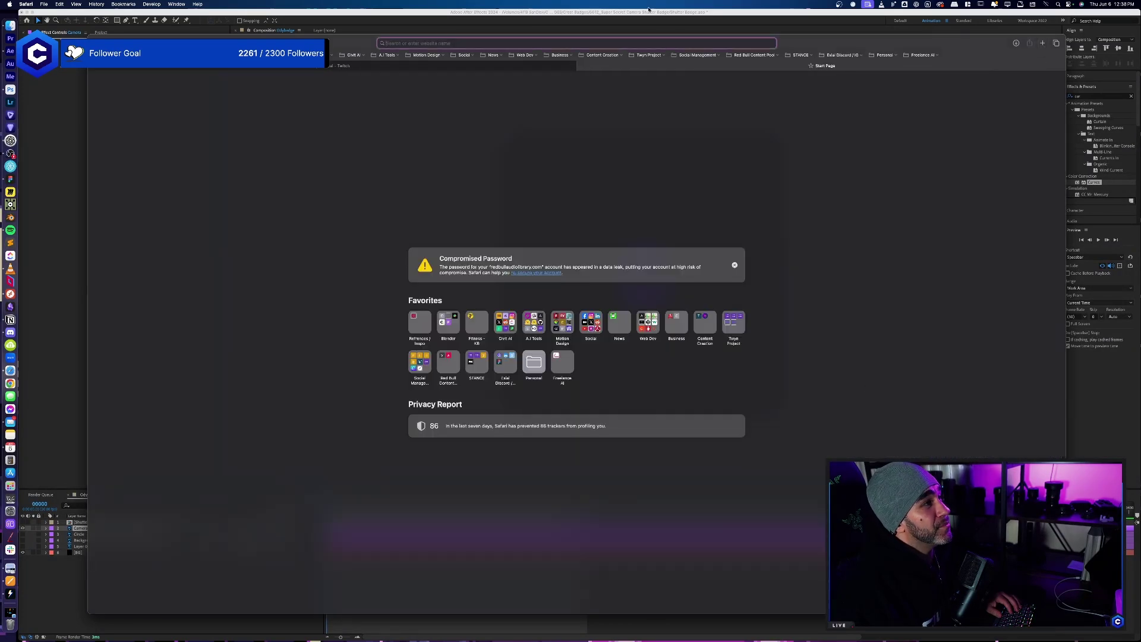
{"action": "type", "text": "youtube.com"}
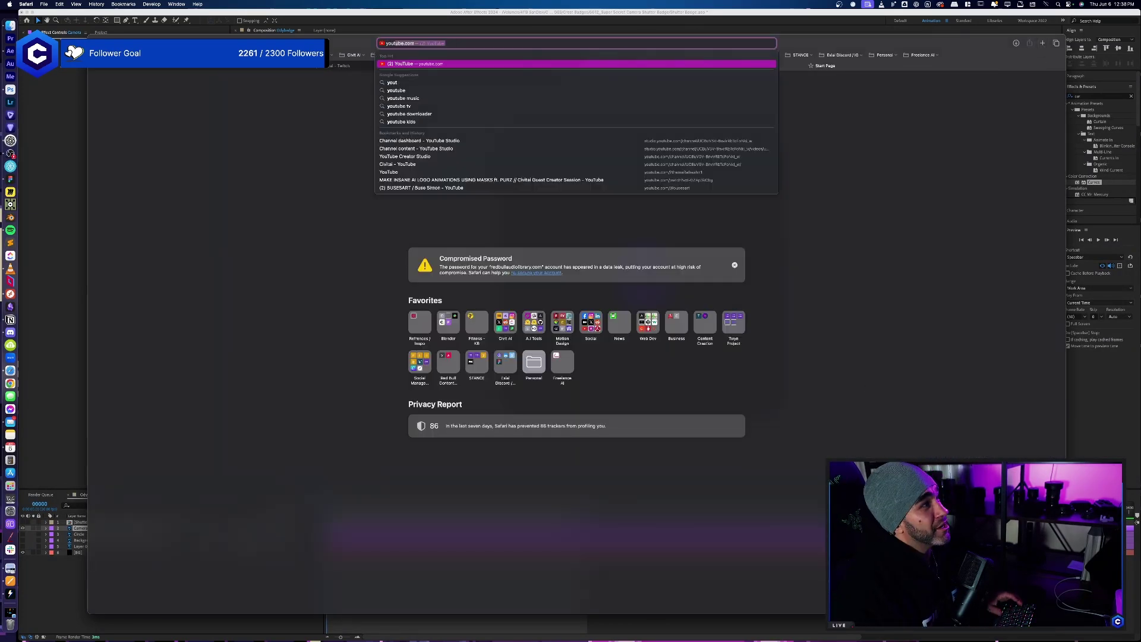
{"action": "key", "text": "Return"}
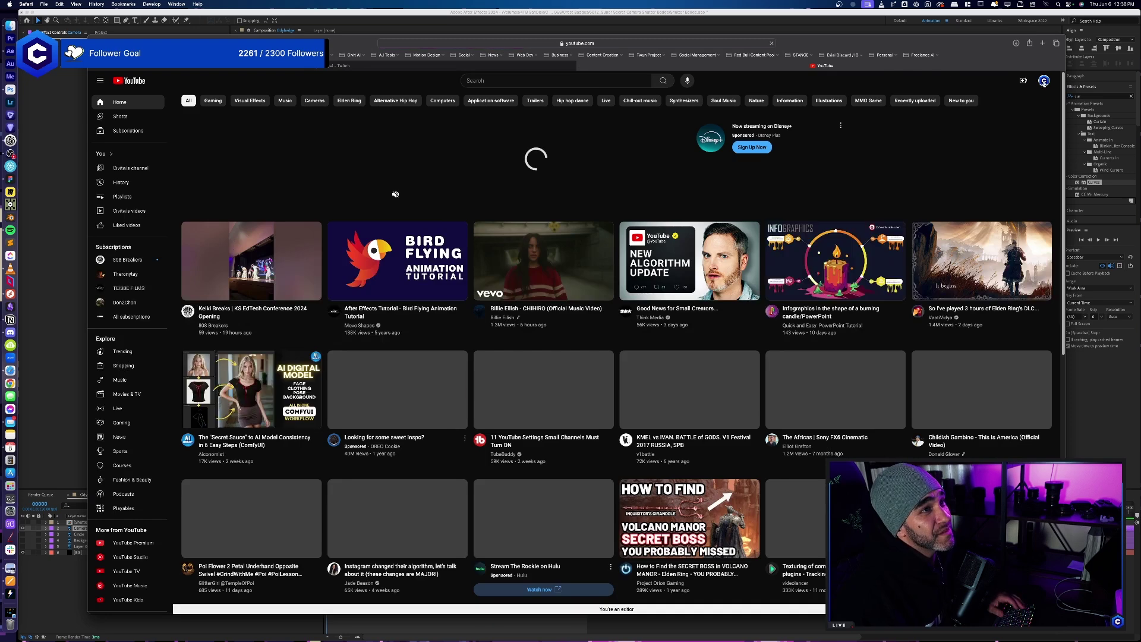
- Switch YouTube to the creative channel listed under the other signed-in account
{"action": "left_click", "coordinate": [1043, 80]}
{"action": "left_click", "coordinate": [985, 148]}
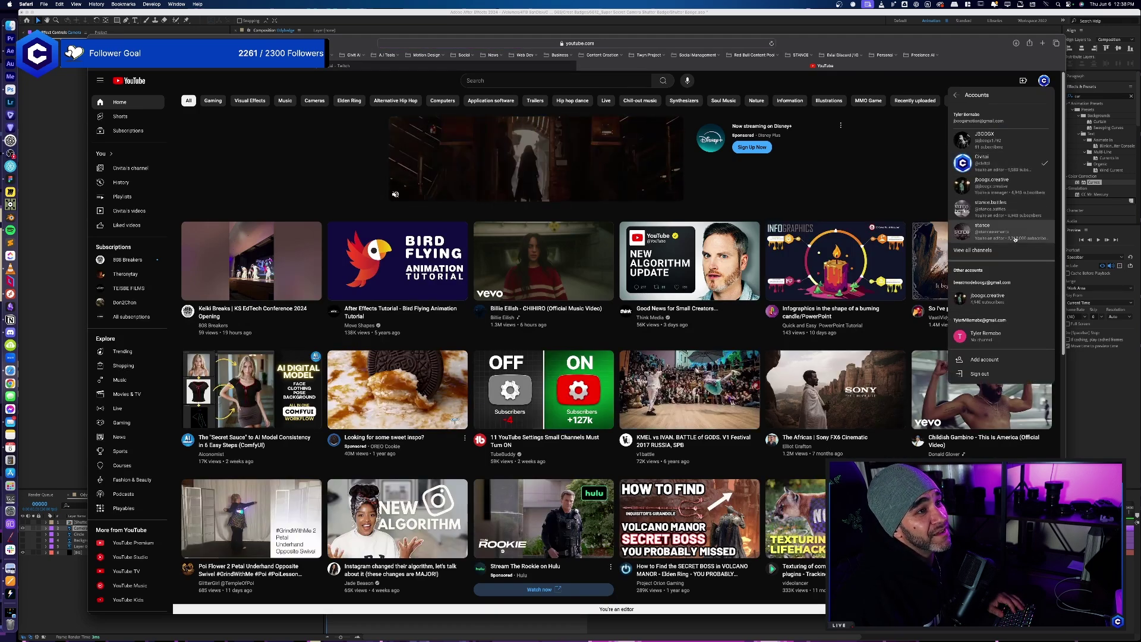
{"action": "left_click", "coordinate": [988, 298]}
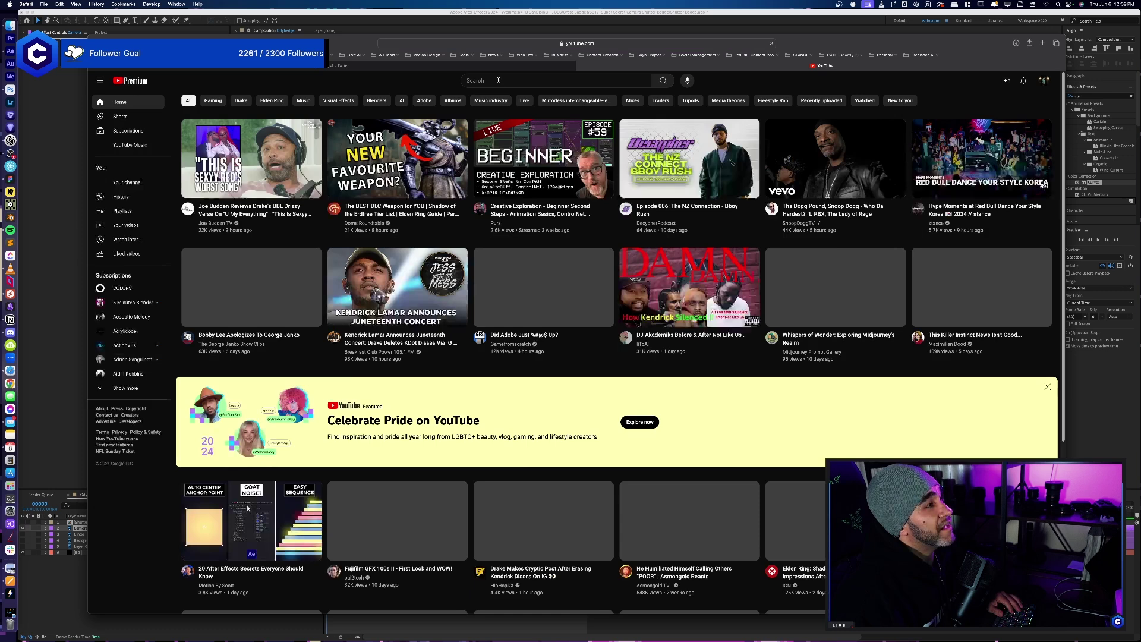
- Search YouTube for "looping sparkle green screen"
{"action": "left_click", "coordinate": [521, 78]}
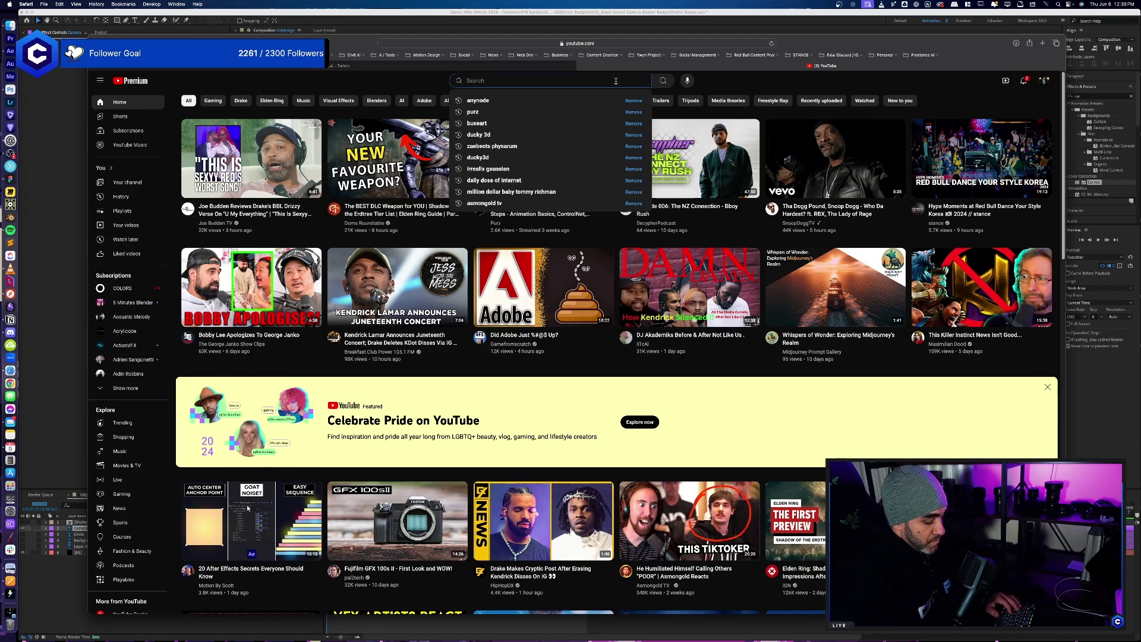
{"action": "type", "text": "oop"}
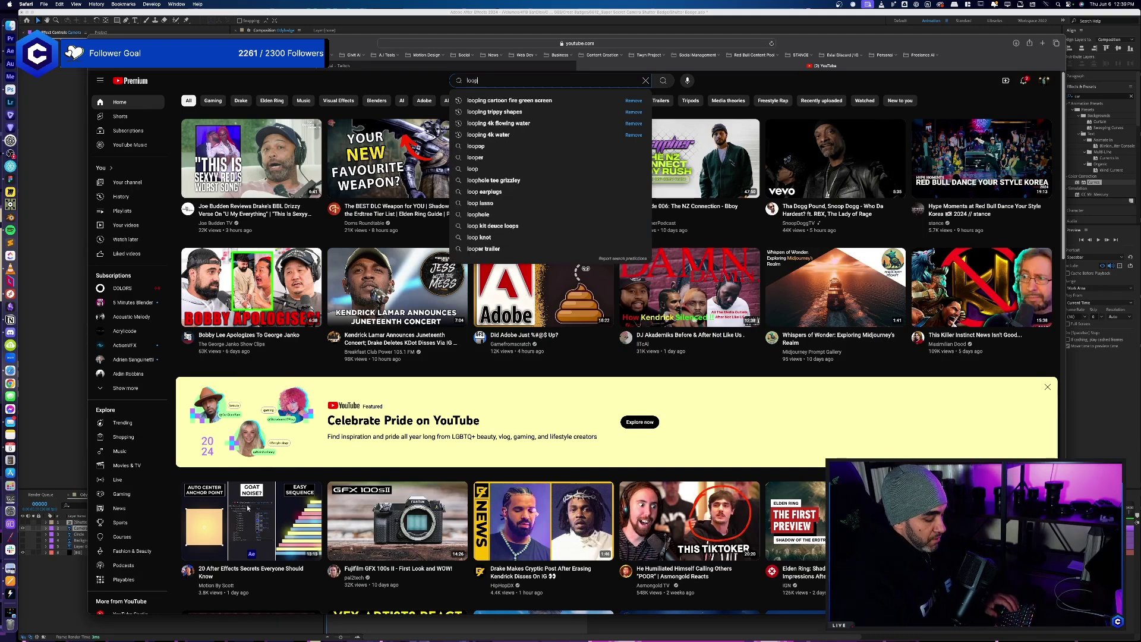
{"action": "type", "text": "ing sparkle"}
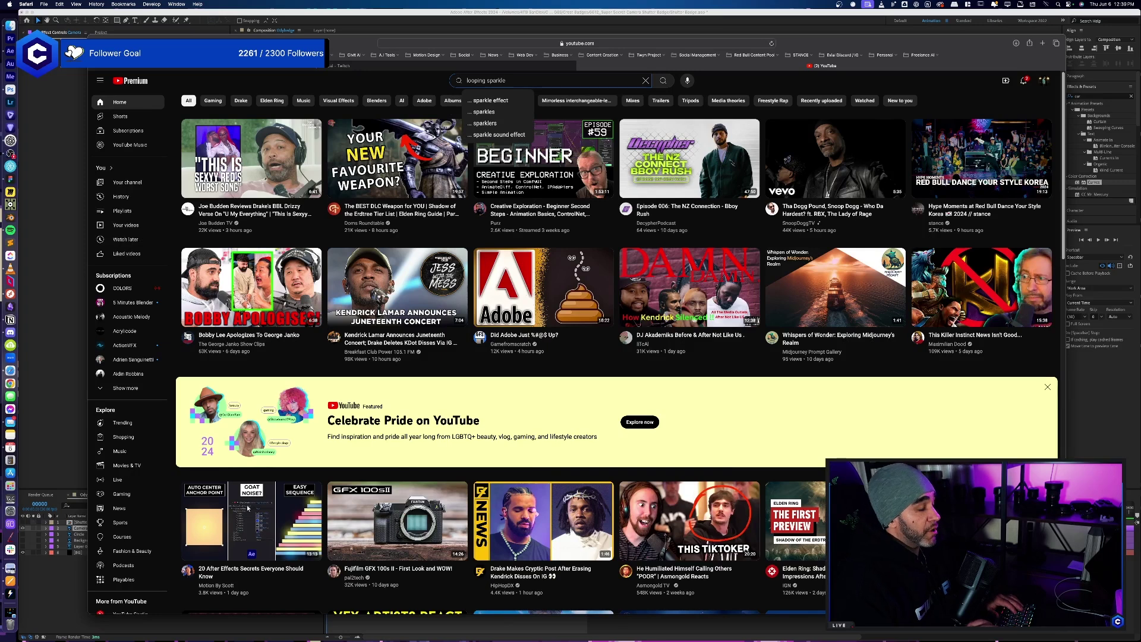
{"action": "type", "text": " green screen"}
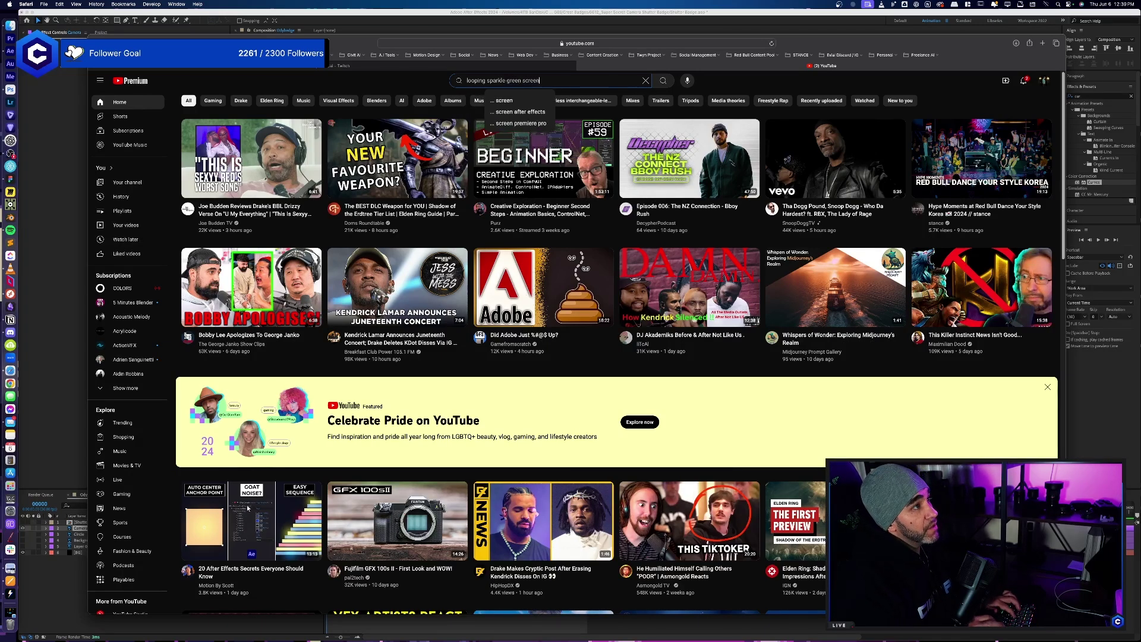
{"action": "key", "text": "Return"}
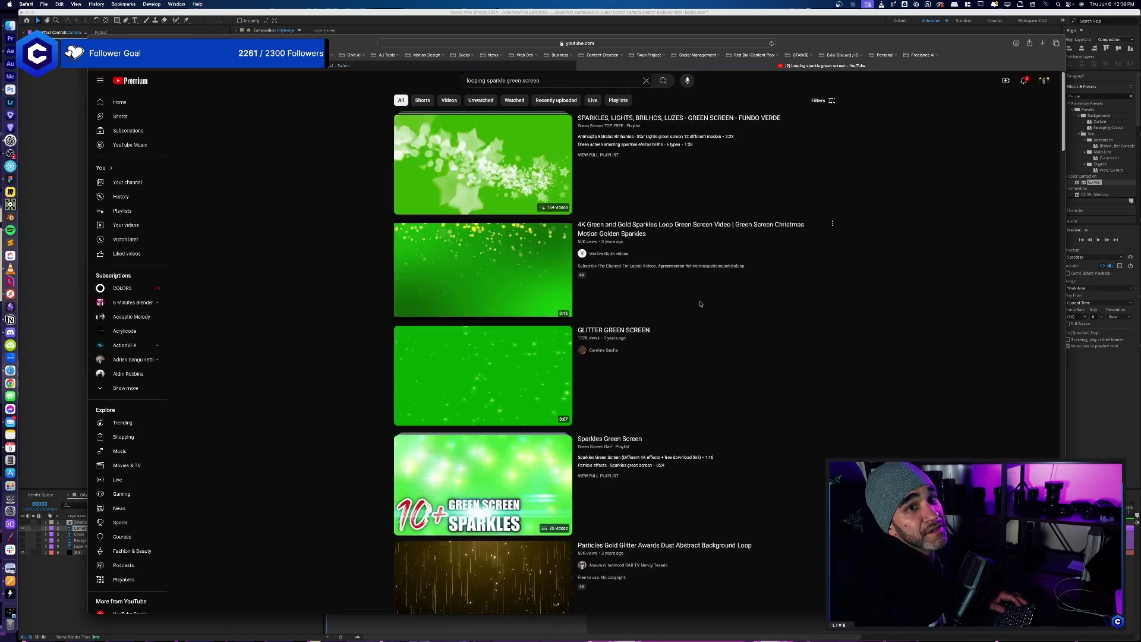
- Look through the search results and preview the sparkle clips to find a suitable flare effect
{"action": "scroll", "coordinate": [698, 297], "scroll_direction": "down", "scroll_amount": 6}
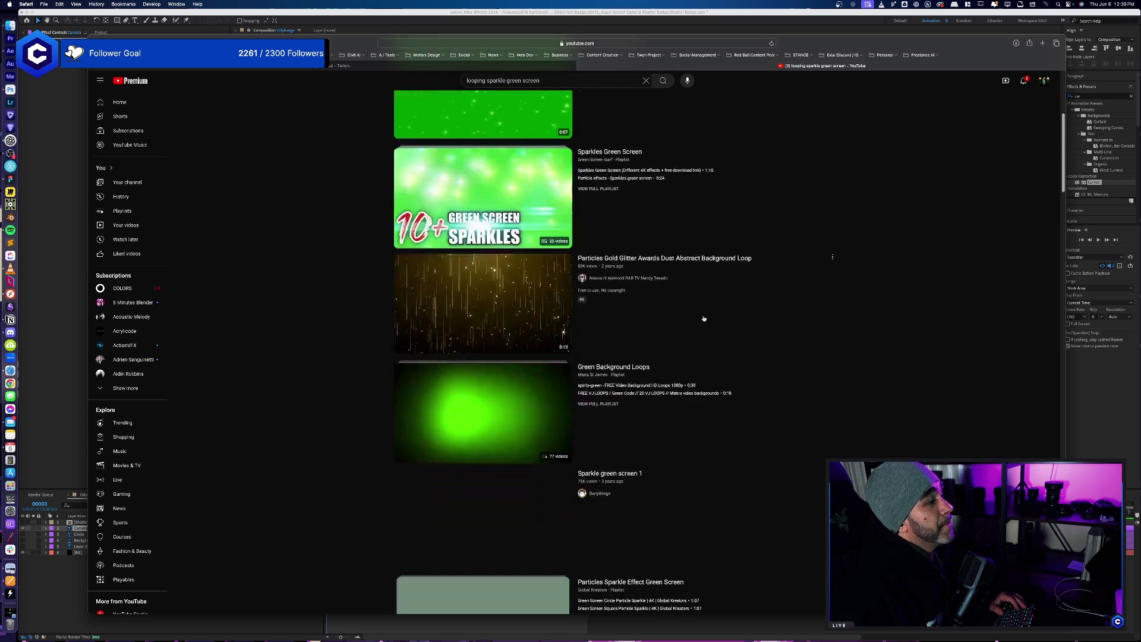
{"action": "scroll", "coordinate": [703, 318], "scroll_direction": "down", "scroll_amount": 6}
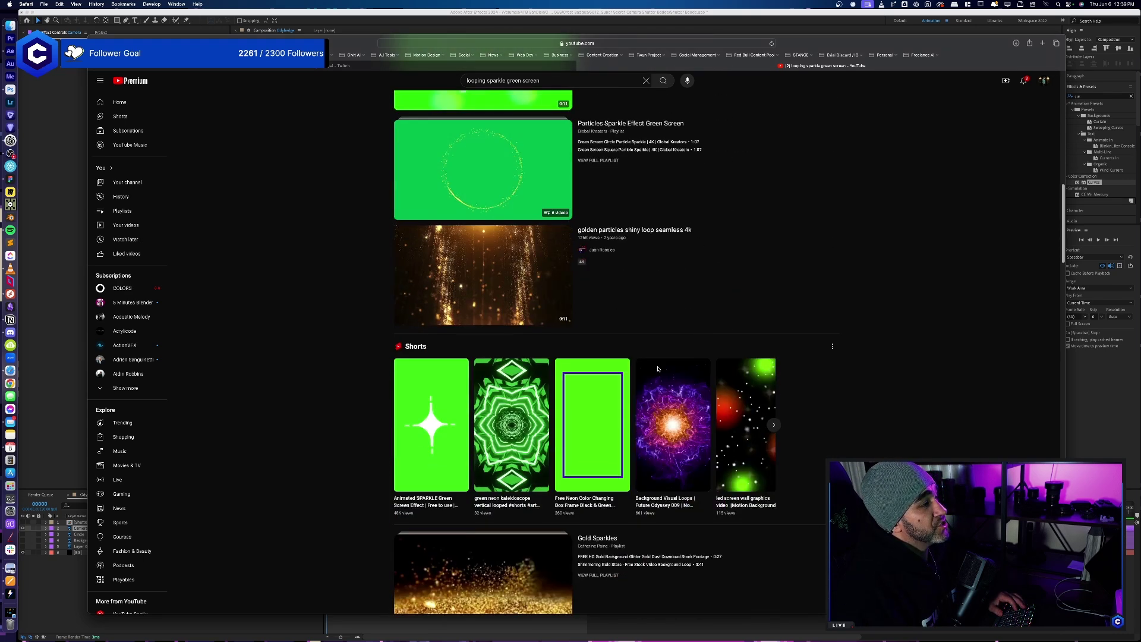
{"action": "mouse_move", "coordinate": [442, 445]}
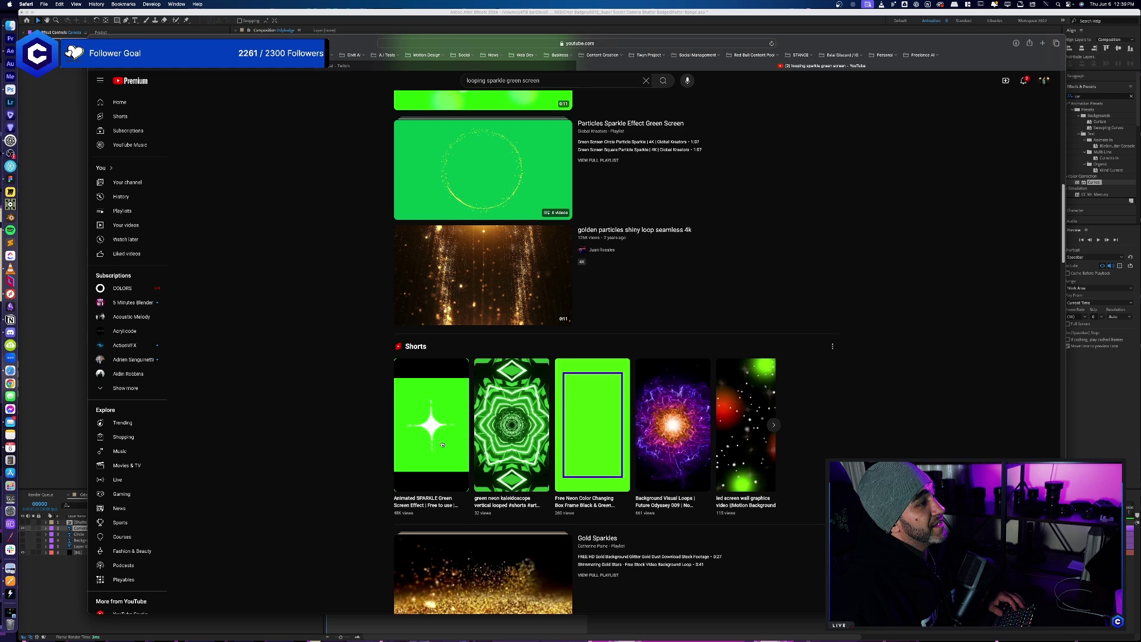
{"action": "scroll", "coordinate": [441, 446], "scroll_direction": "down", "scroll_amount": 9}
{"action": "scroll", "coordinate": [441, 446], "scroll_direction": "up", "scroll_amount": 4}
{"action": "mouse_move", "coordinate": [489, 489]}
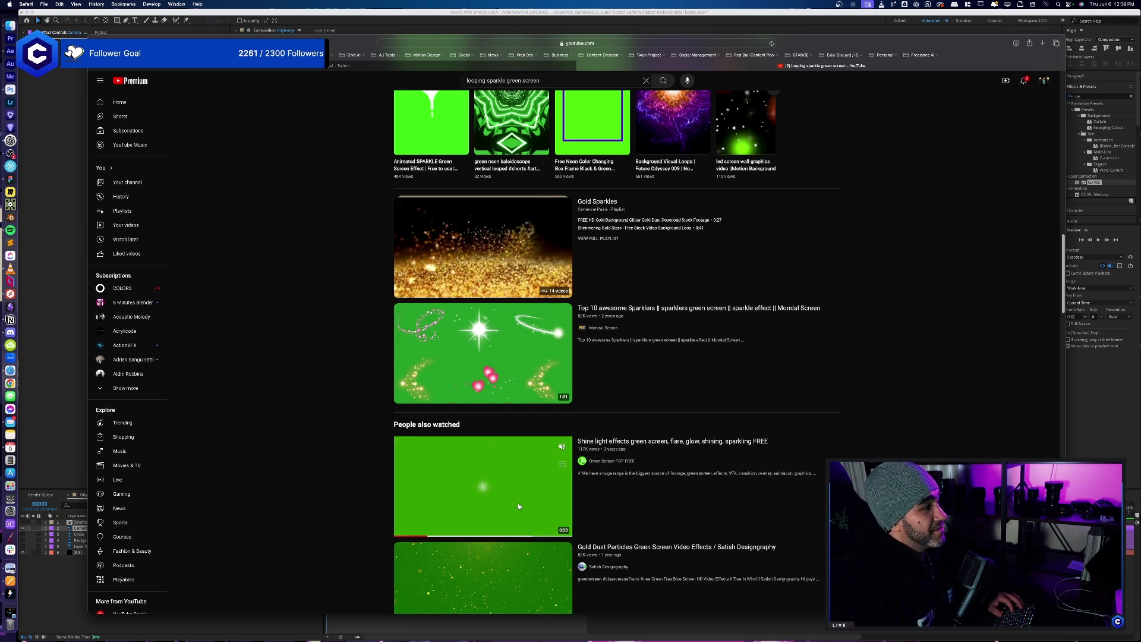
{"action": "scroll", "coordinate": [550, 508], "scroll_direction": "down", "scroll_amount": 15}
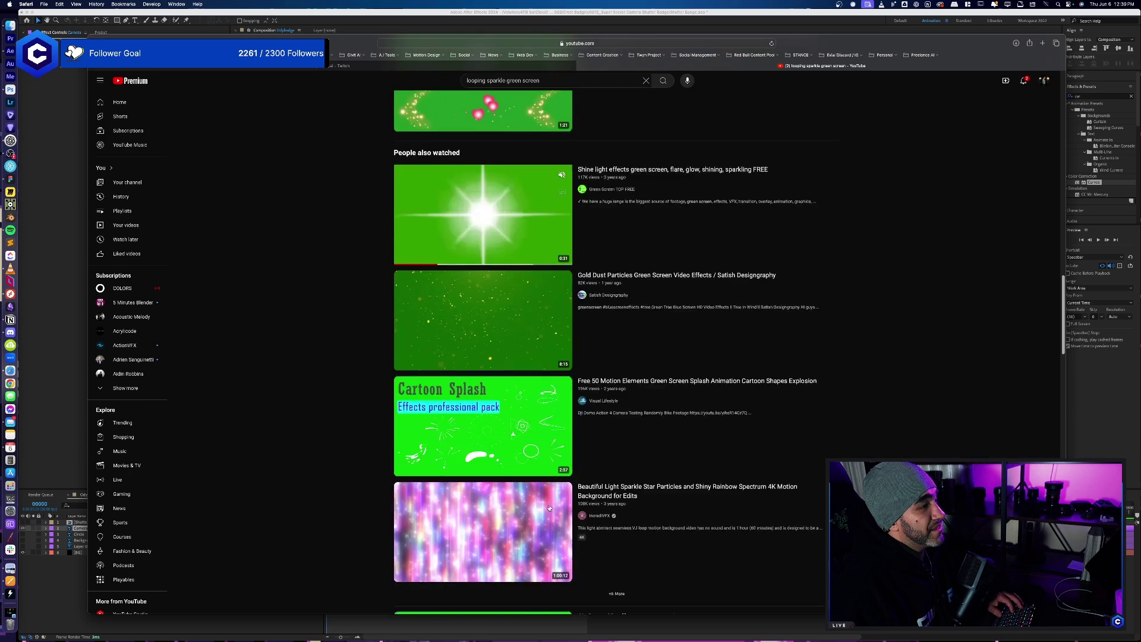
{"action": "scroll", "coordinate": [550, 509], "scroll_direction": "up", "scroll_amount": 8}
{"action": "scroll", "coordinate": [550, 508], "scroll_direction": "up", "scroll_amount": 8}
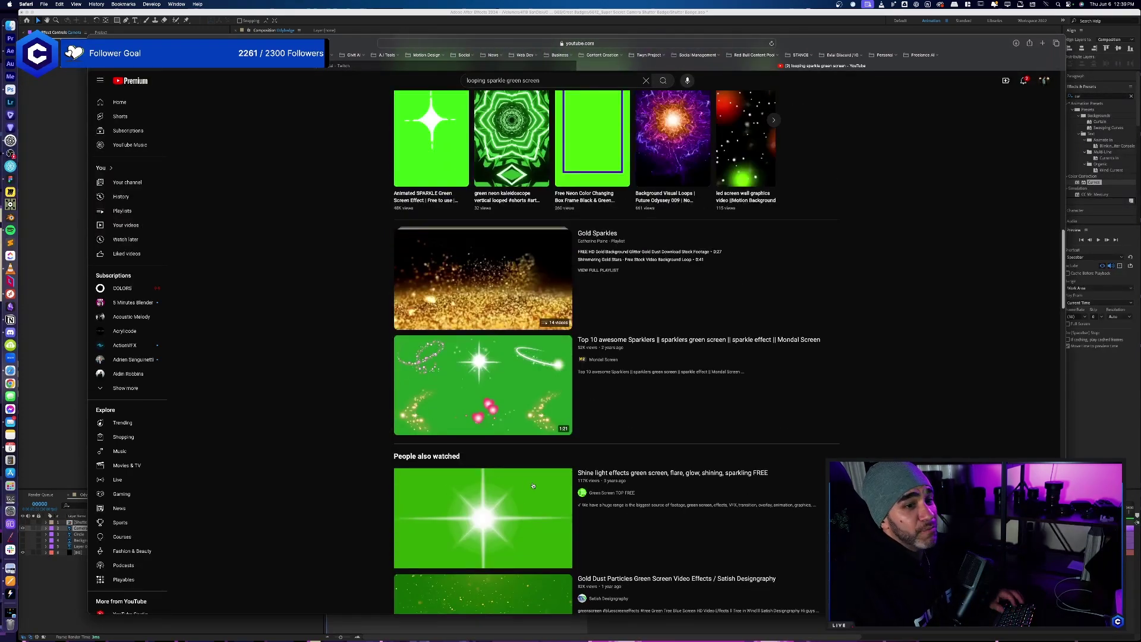
{"action": "mouse_move", "coordinate": [517, 523]}
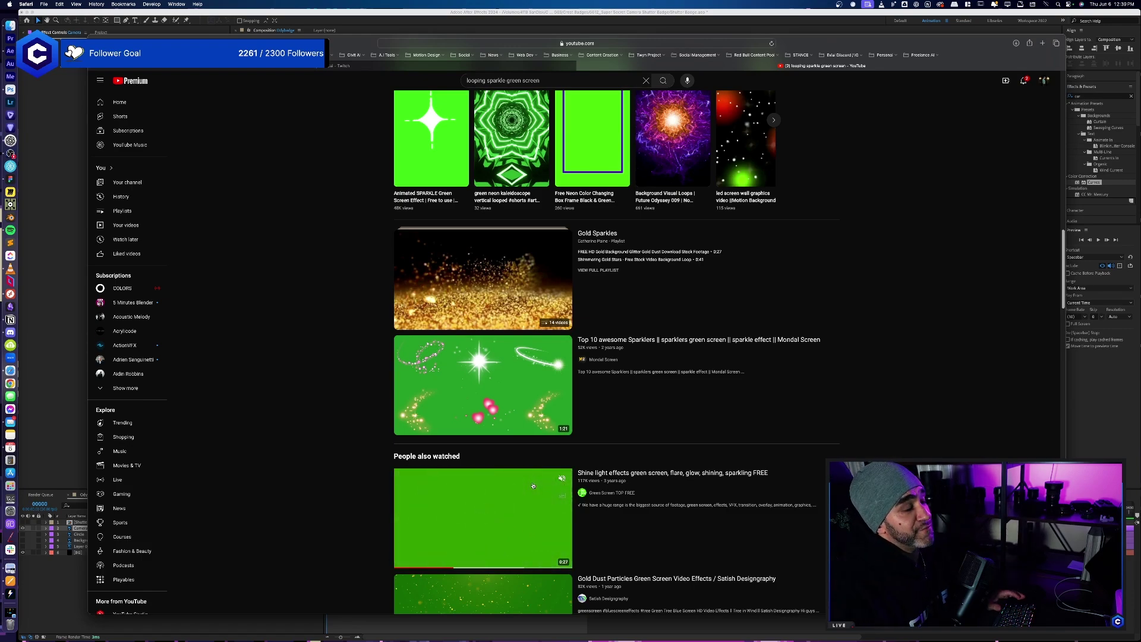
{"action": "scroll", "coordinate": [590, 400], "scroll_direction": "up", "scroll_amount": 6}
{"action": "scroll", "coordinate": [422, 574], "scroll_direction": "down", "scroll_amount": 6}
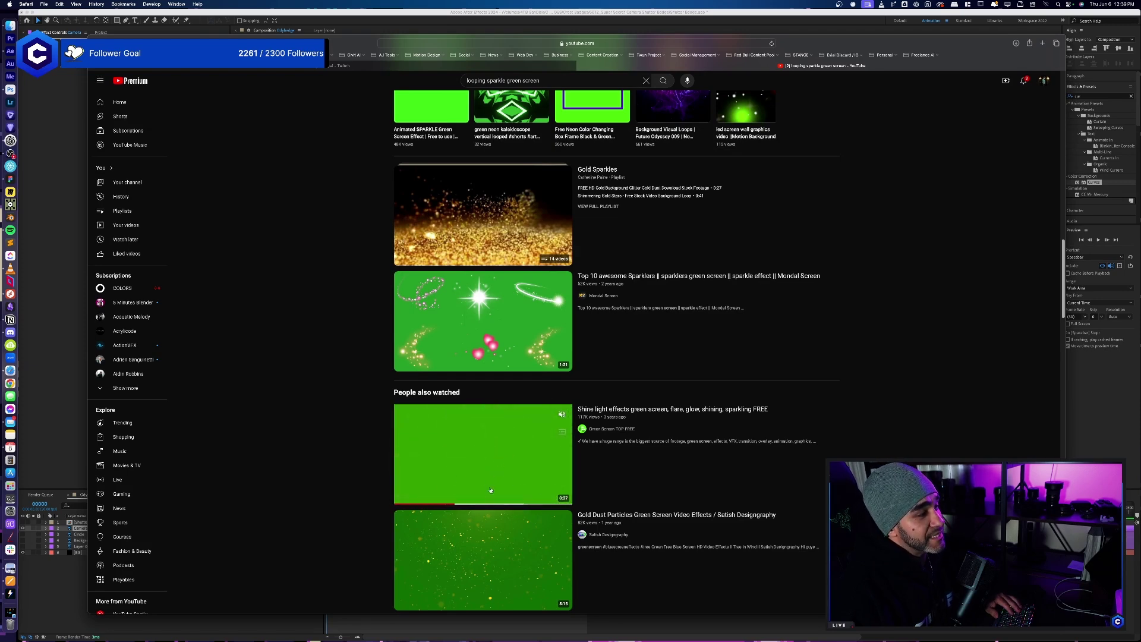
{"action": "scroll", "coordinate": [491, 491], "scroll_direction": "up", "scroll_amount": 5}
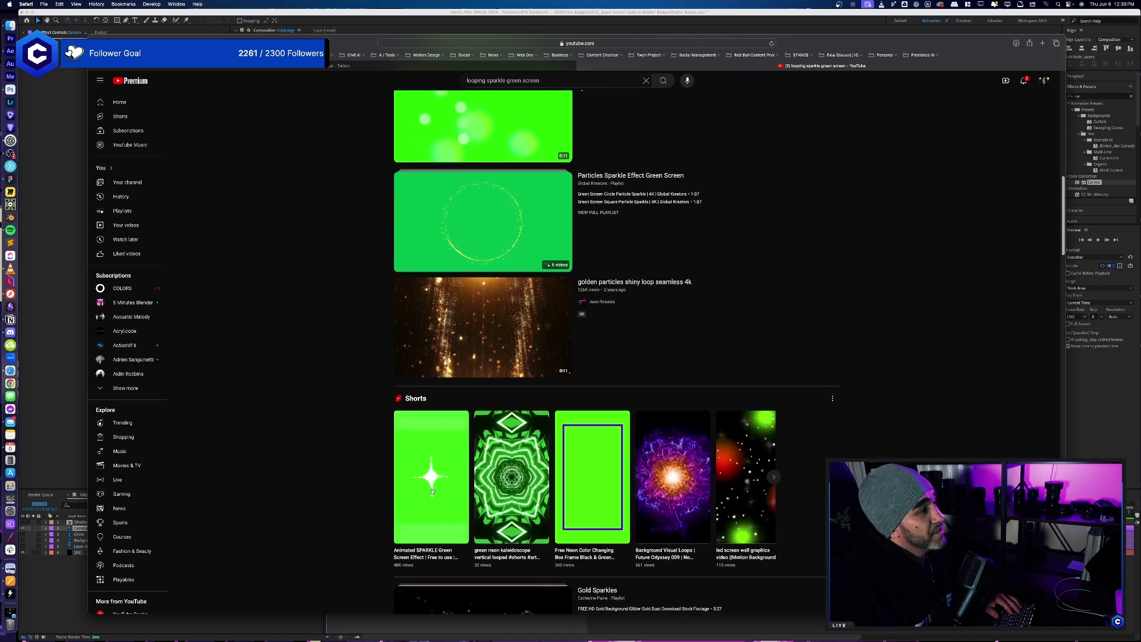
- View the Animated SPARKLE Green Screen Effect short and the shorts after it, then return to the search results
{"action": "left_click", "coordinate": [432, 490]}
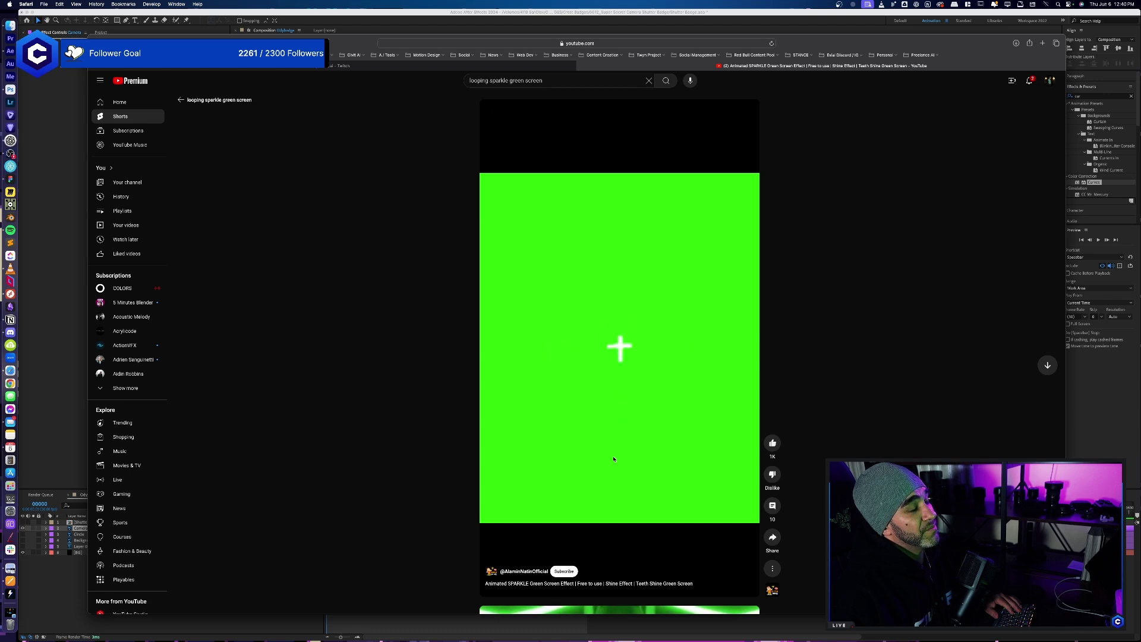
{"action": "scroll", "coordinate": [650, 166], "scroll_direction": "down", "scroll_amount": 10}
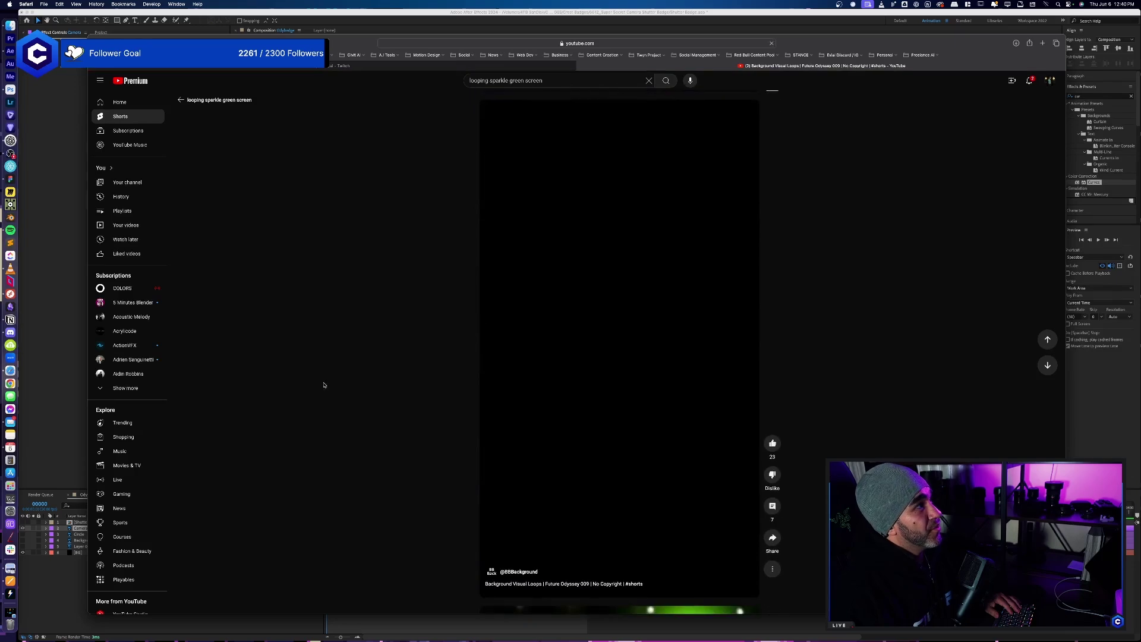
{"action": "left_click", "coordinate": [181, 99]}
- Open the video "Shine light effects green screen, flare, glow, shining, sparkling FREE" from the results and pause it
{"action": "scroll", "coordinate": [538, 482], "scroll_direction": "down", "scroll_amount": 5}
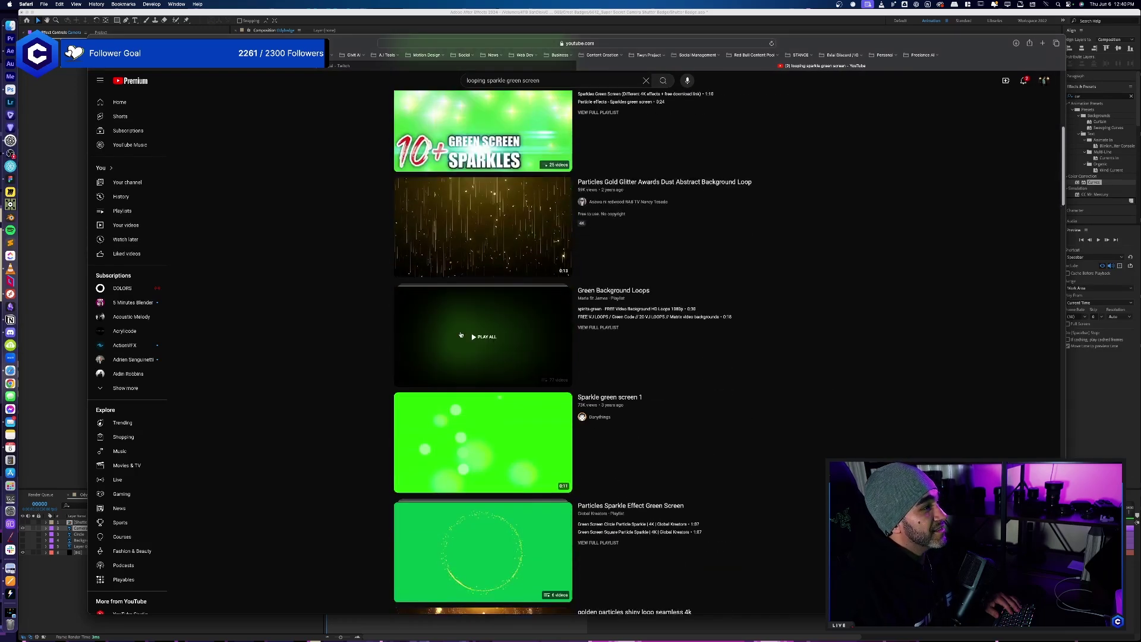
{"action": "scroll", "coordinate": [631, 395], "scroll_direction": "up", "scroll_amount": 6}
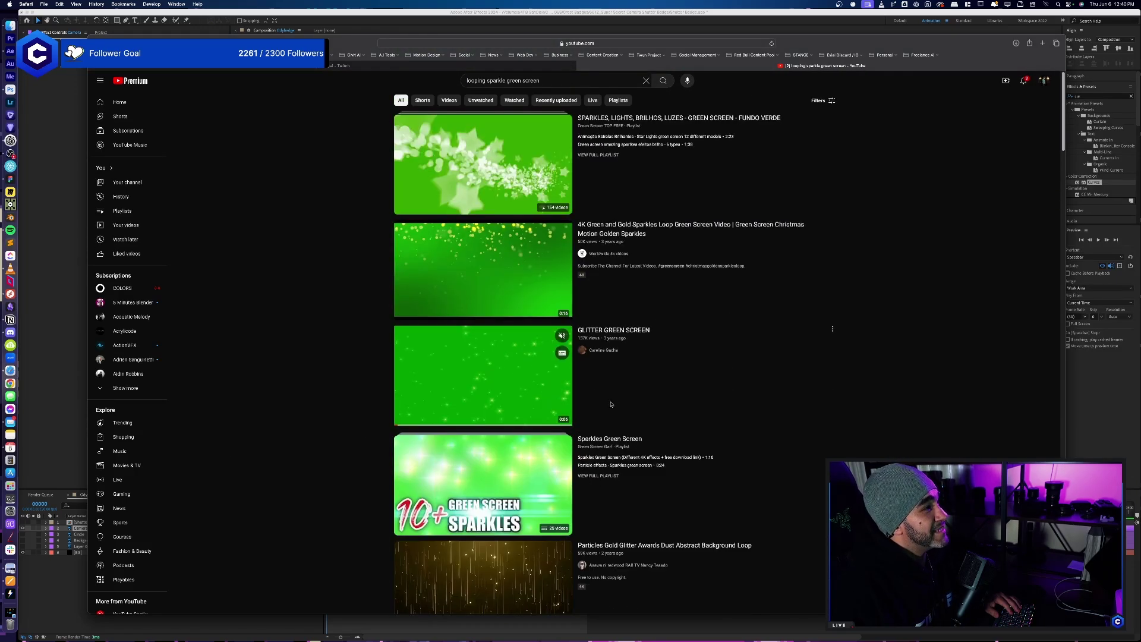
{"action": "scroll", "coordinate": [631, 394], "scroll_direction": "down", "scroll_amount": 10}
{"action": "scroll", "coordinate": [613, 391], "scroll_direction": "down", "scroll_amount": 5}
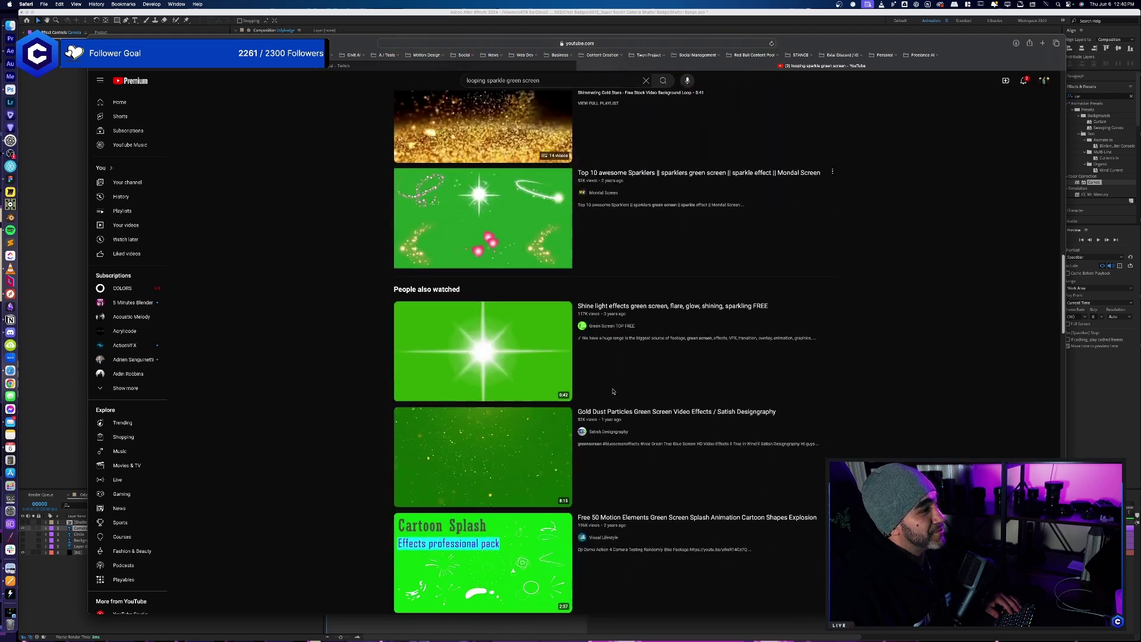
{"action": "left_click", "coordinate": [749, 301]}
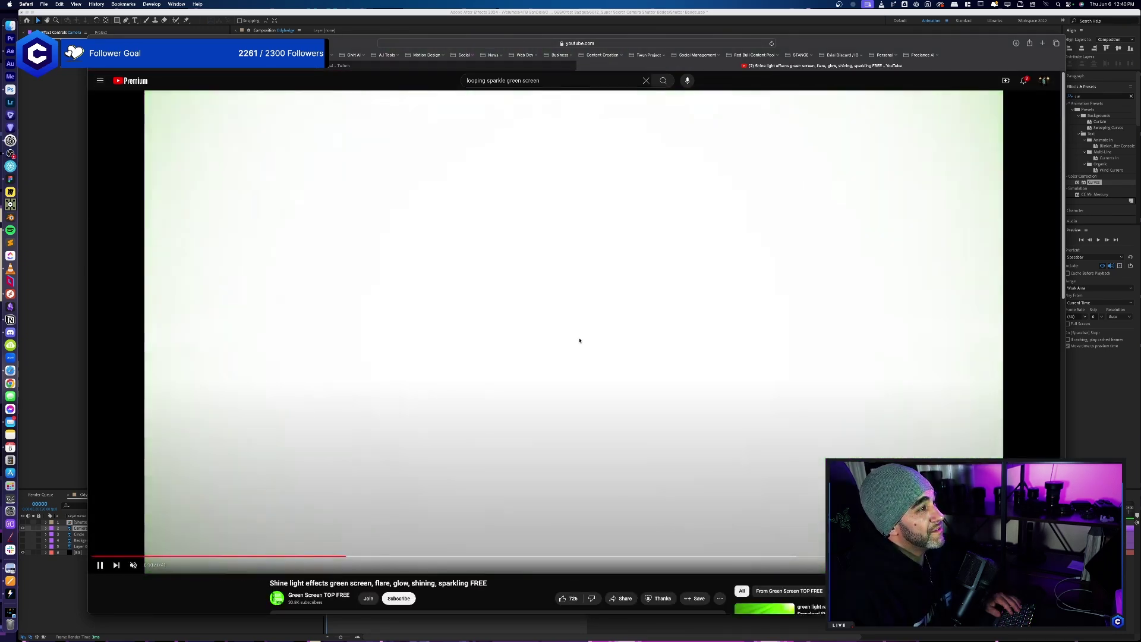
{"action": "left_click", "coordinate": [579, 341]}
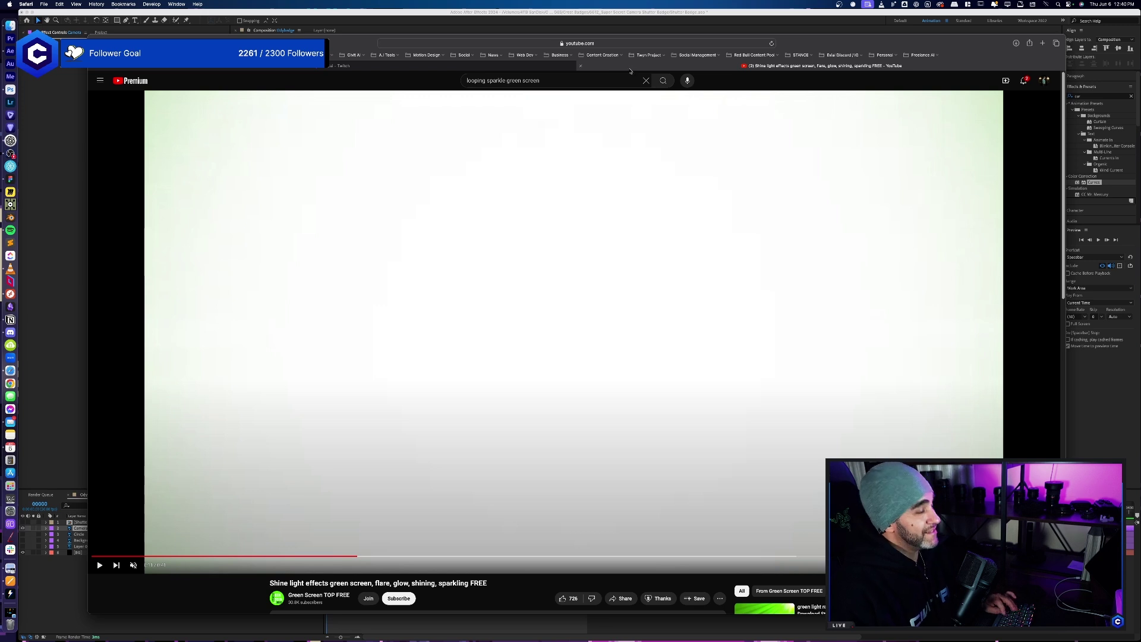
- Copy the video's address, paste it into the bookmarked SSYouTube downloader, and start the video download
{"action": "left_click", "coordinate": [651, 43]}
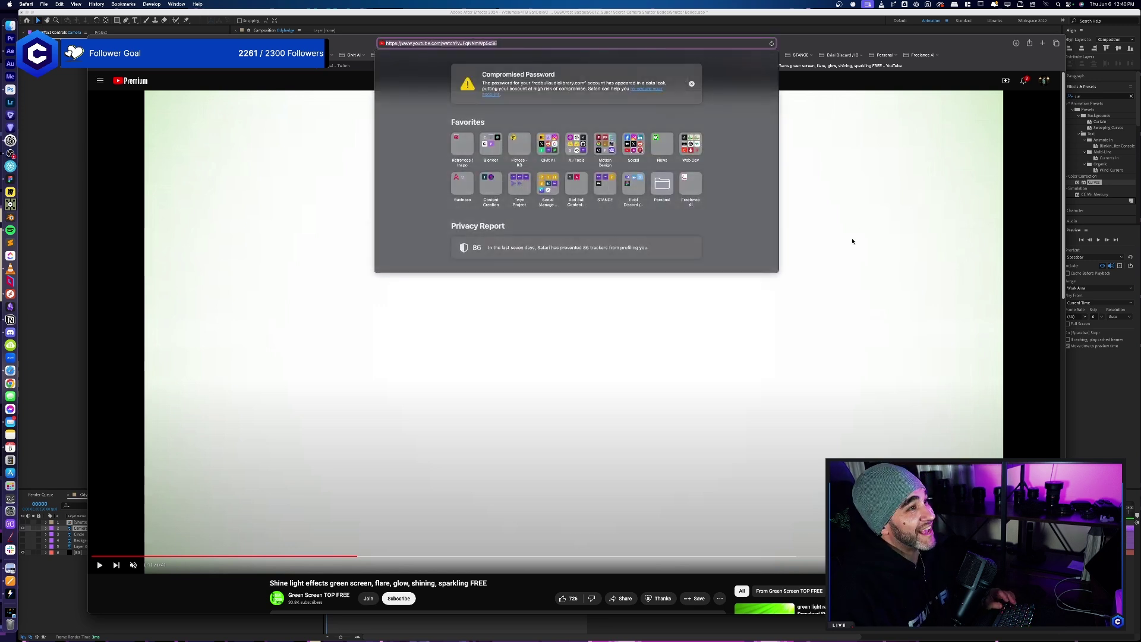
{"action": "left_click", "coordinate": [566, 80]}
{"action": "left_click", "coordinate": [463, 55]}
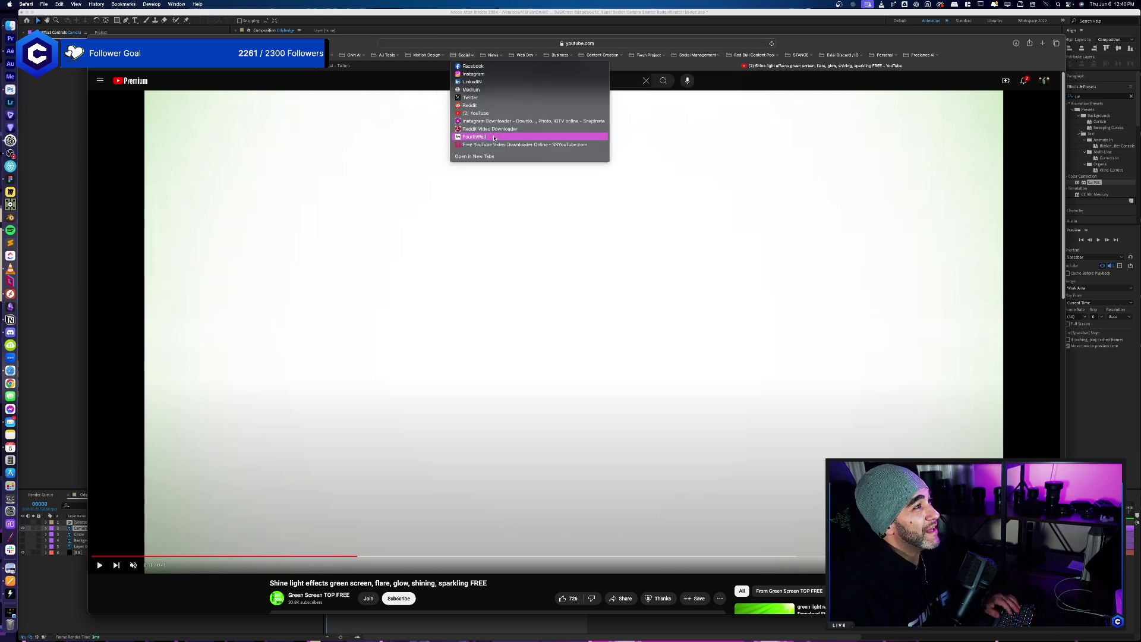
{"action": "left_click", "coordinate": [505, 145]}
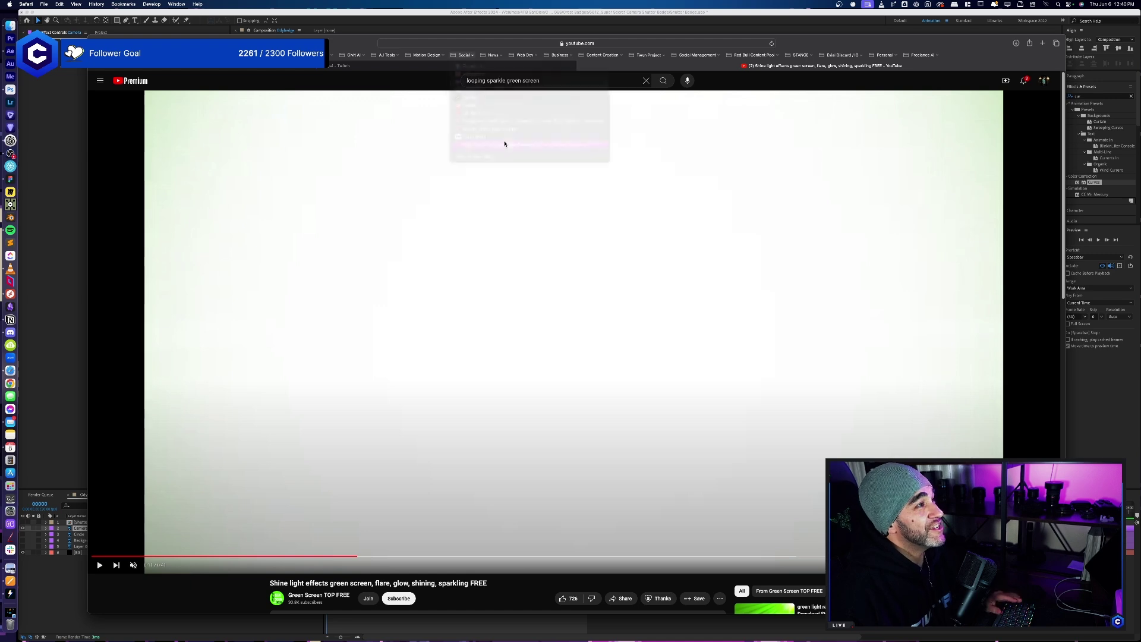
{"action": "left_click", "coordinate": [553, 176]}
{"action": "type", "text": "https://www.youtube.com/watch?v=FqNmWp5cSE"}
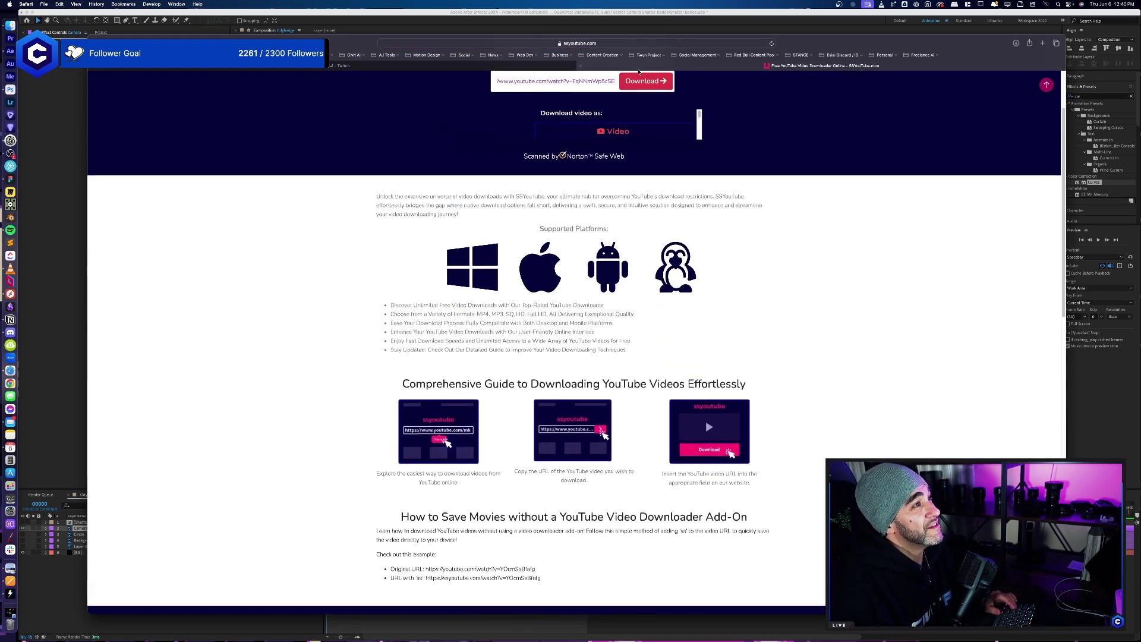
{"action": "left_click", "coordinate": [654, 154]}
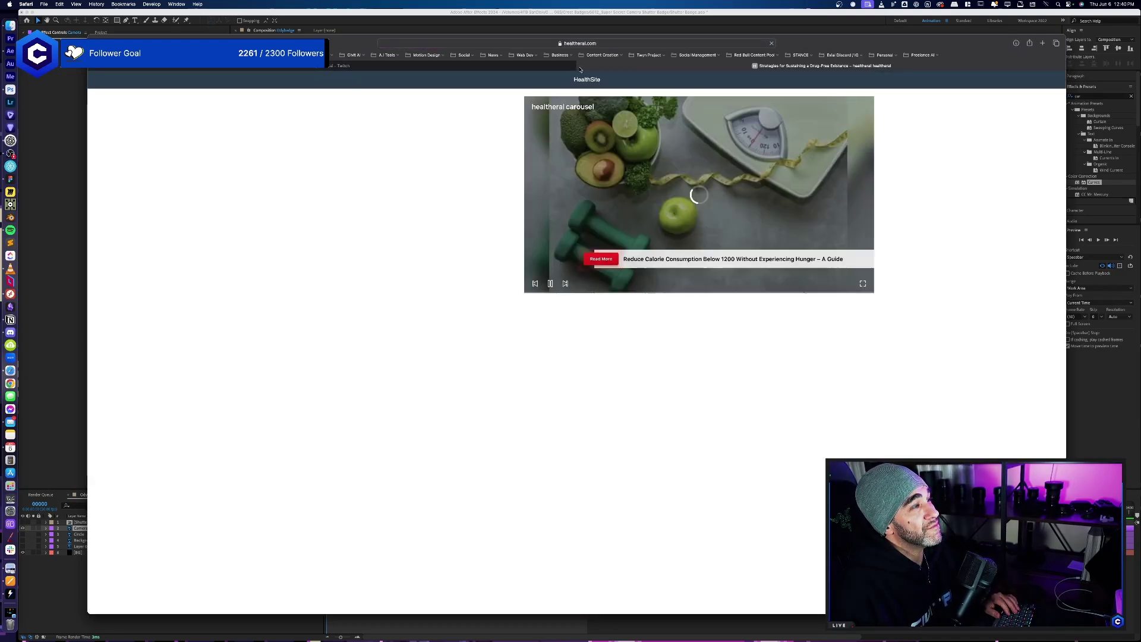
- Close the advertising page and the remaining browser tab, and return to After Effects
{"action": "key", "text": "super+w"}
{"action": "key", "text": "super+w"}
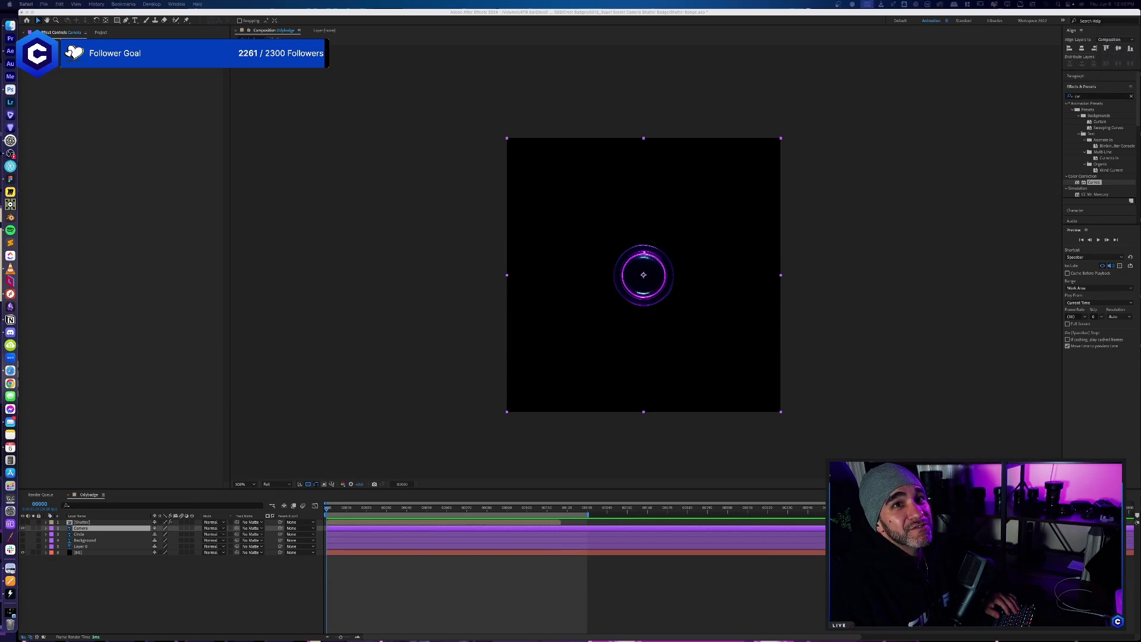
{"action": "key", "text": "F11"}
{"action": "key", "text": "F11"}
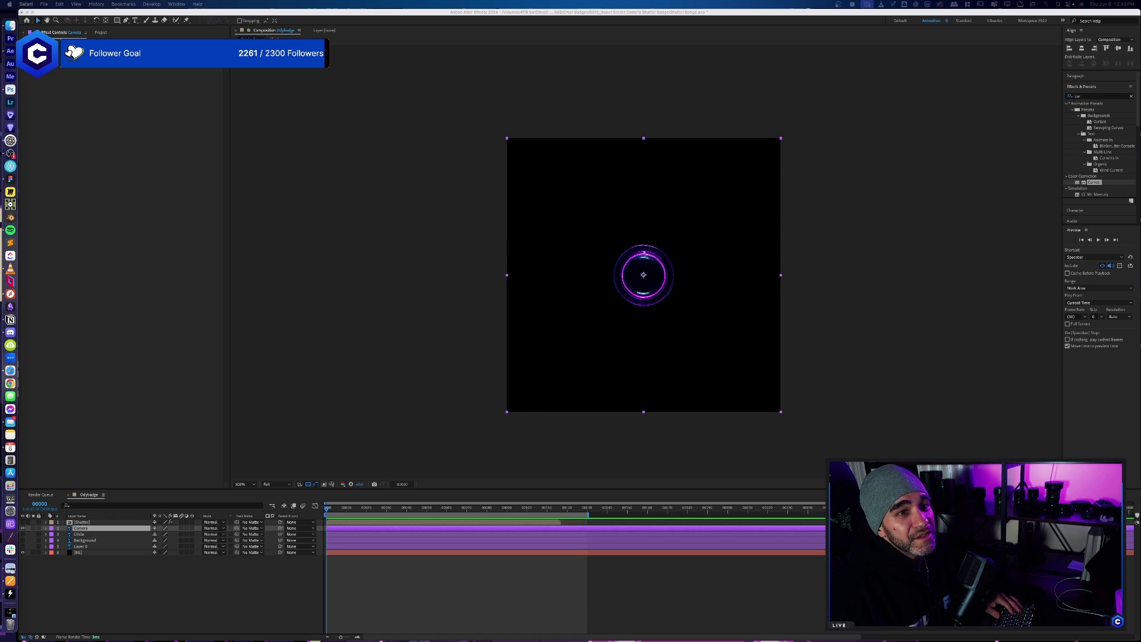
- Import the downloaded shine light effects video into the project and place it in the timeline above the Camera layer
{"action": "left_click", "coordinate": [105, 35]}
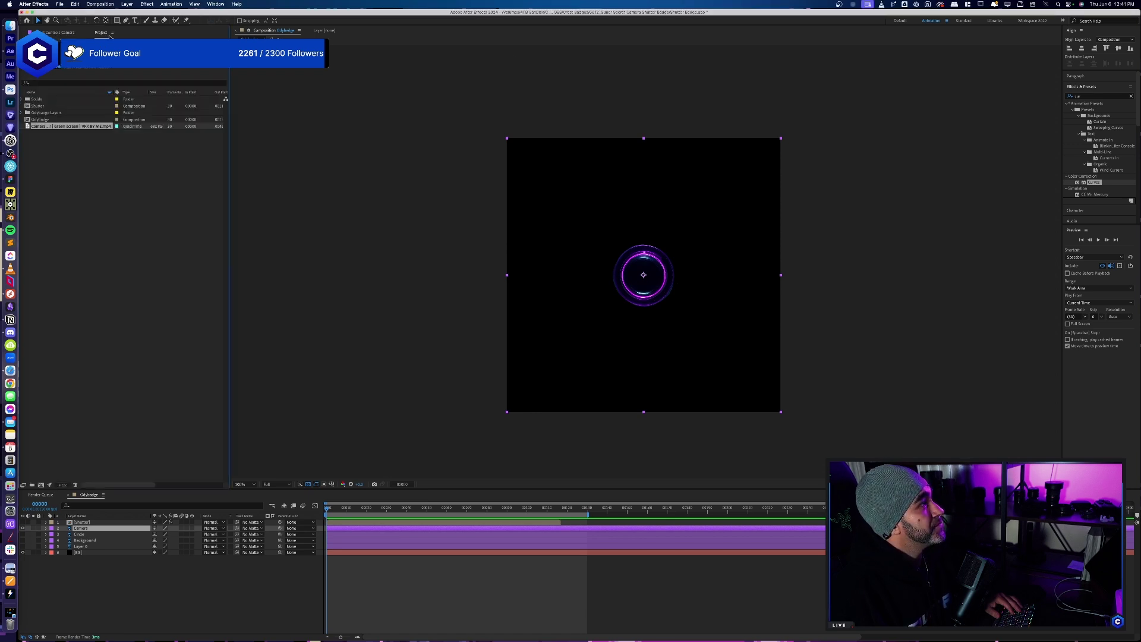
{"action": "left_click_drag", "start_coordinate": [1129, 182], "coordinate": [162, 251]}
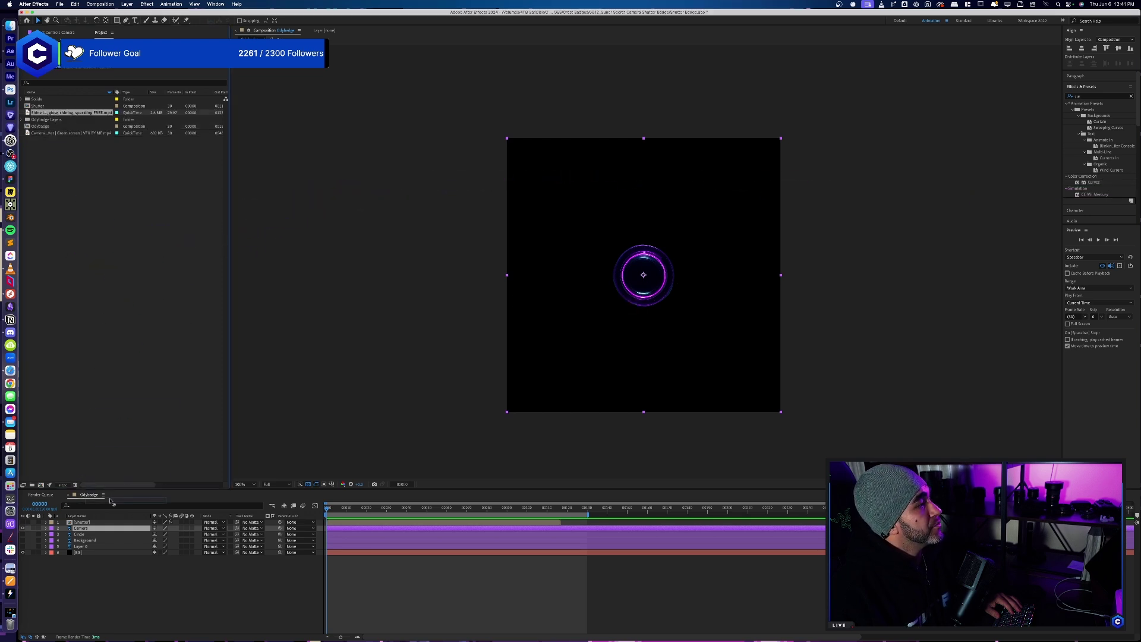
{"action": "left_click_drag", "start_coordinate": [110, 501], "coordinate": [122, 528]}
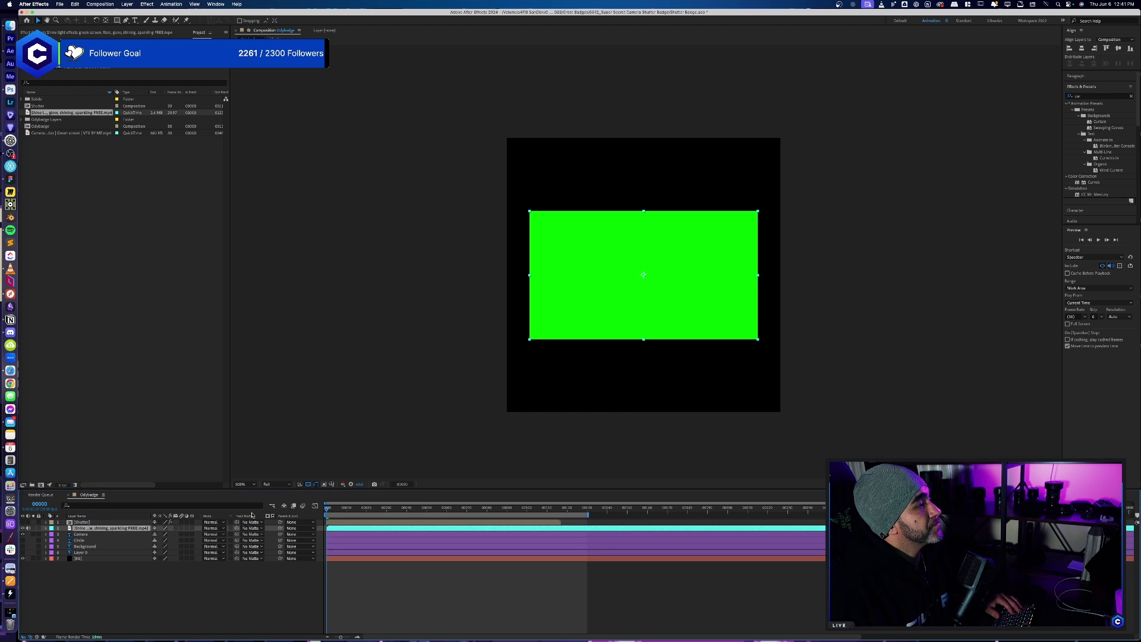
- Scrub the shine light effects clip to its darker green section and split the layer there
{"action": "left_click_drag", "start_coordinate": [330, 510], "coordinate": [809, 529]}
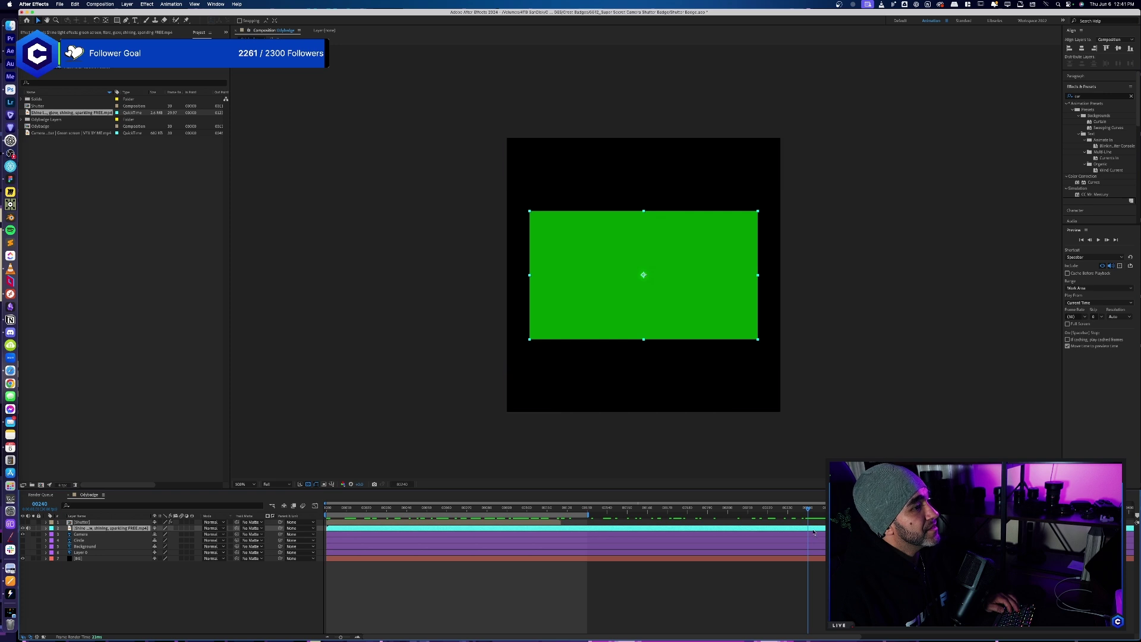
{"action": "key", "text": "super+d"}
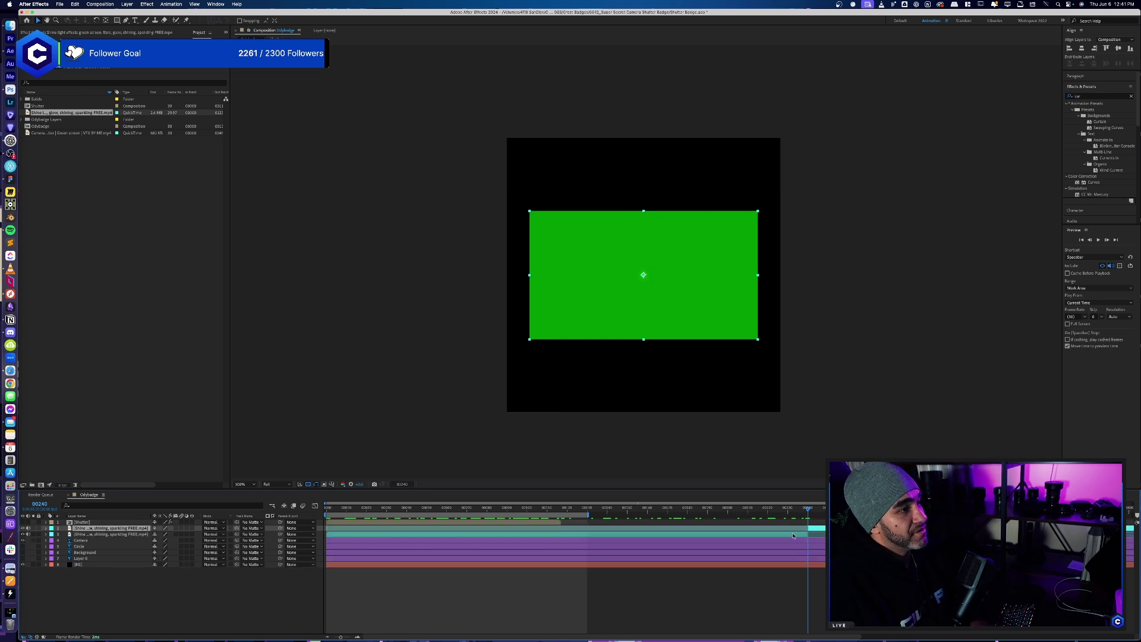
- Delete the shine clip's portion before the split and shift the remaining portion near the timeline's start, checking its timing against the closing shutter
{"action": "key", "text": "Delete"}
{"action": "left_click_drag", "start_coordinate": [817, 529], "coordinate": [374, 529]}
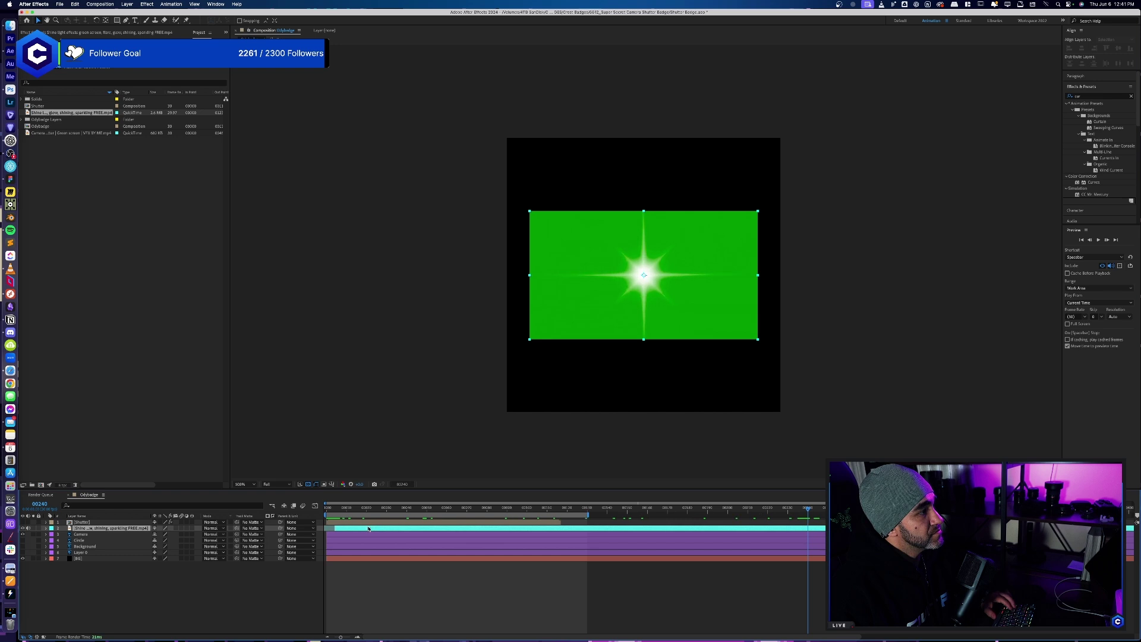
{"action": "left_click", "coordinate": [351, 509]}
{"action": "left_click_drag", "start_coordinate": [351, 509], "coordinate": [328, 508]}
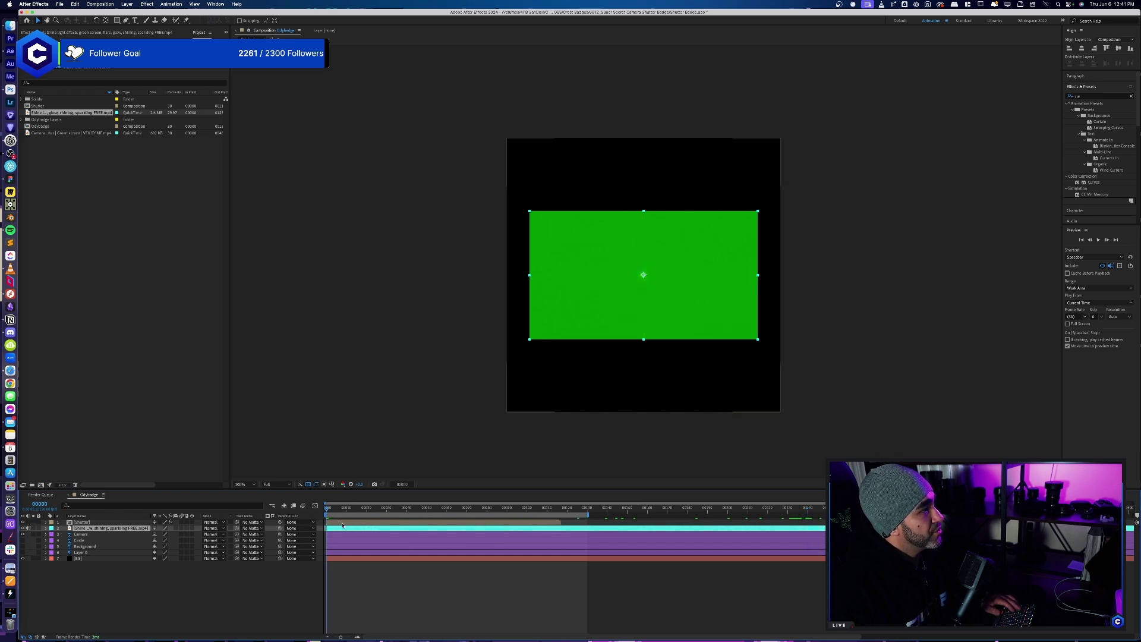
{"action": "left_click_drag", "start_coordinate": [340, 510], "coordinate": [461, 507]}
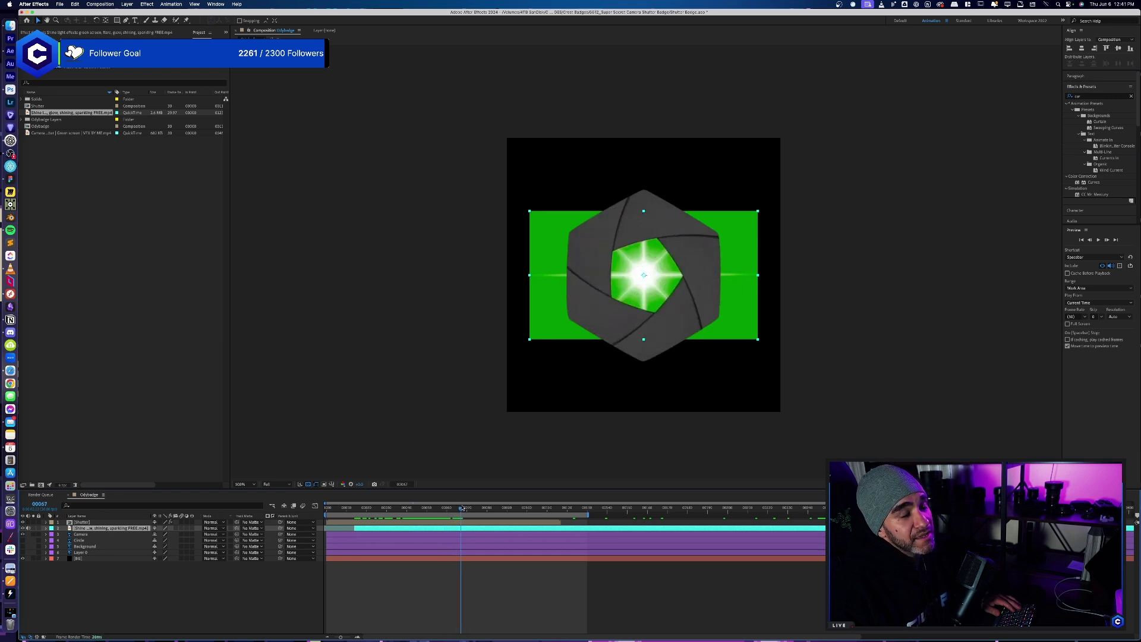
{"action": "left_click_drag", "start_coordinate": [462, 508], "coordinate": [448, 508]}
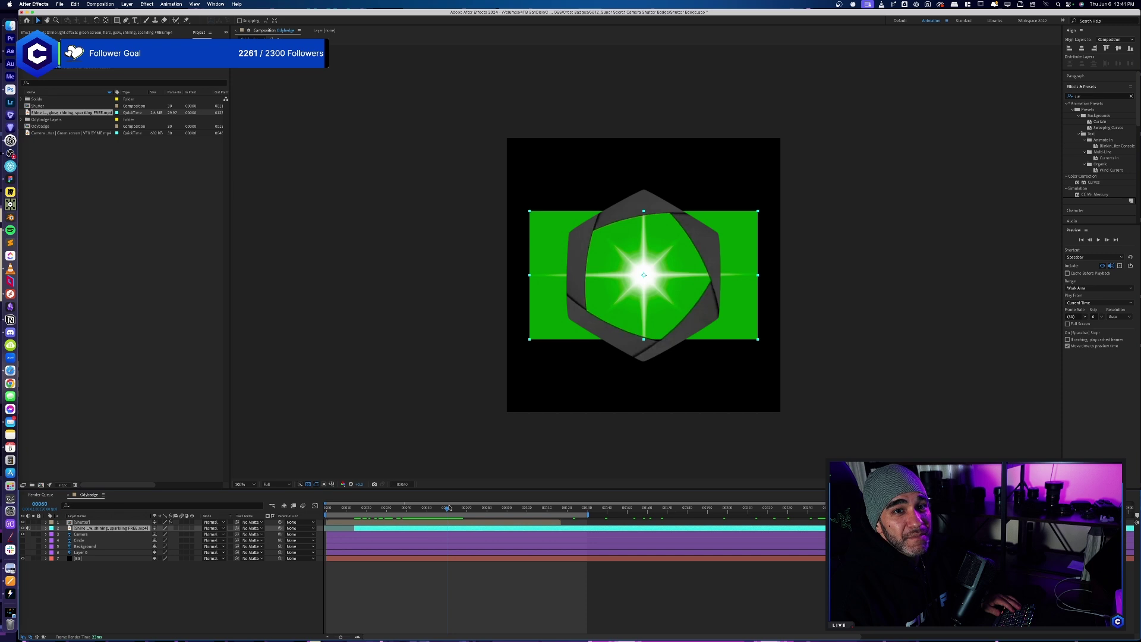
{"action": "left_click_drag", "start_coordinate": [449, 507], "coordinate": [456, 508]}
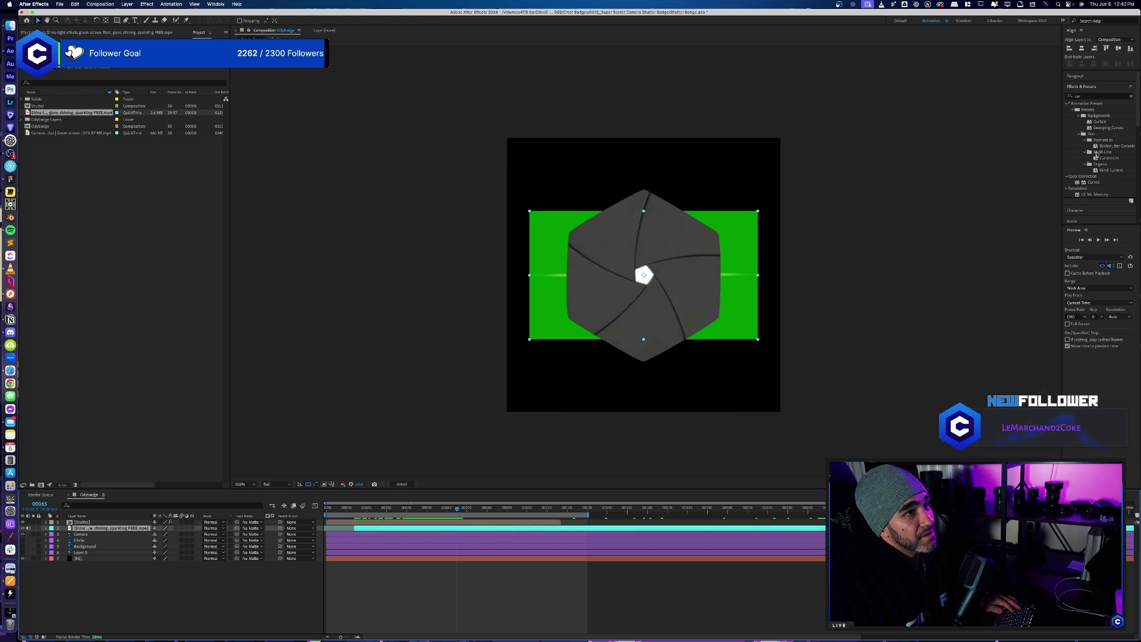
- Search the effects for "key", apply Keylight (1.2) to the shine layer, and sample its green background as the Screen Colour
{"action": "left_click", "coordinate": [1088, 95]}
{"action": "type", "text": "key"}
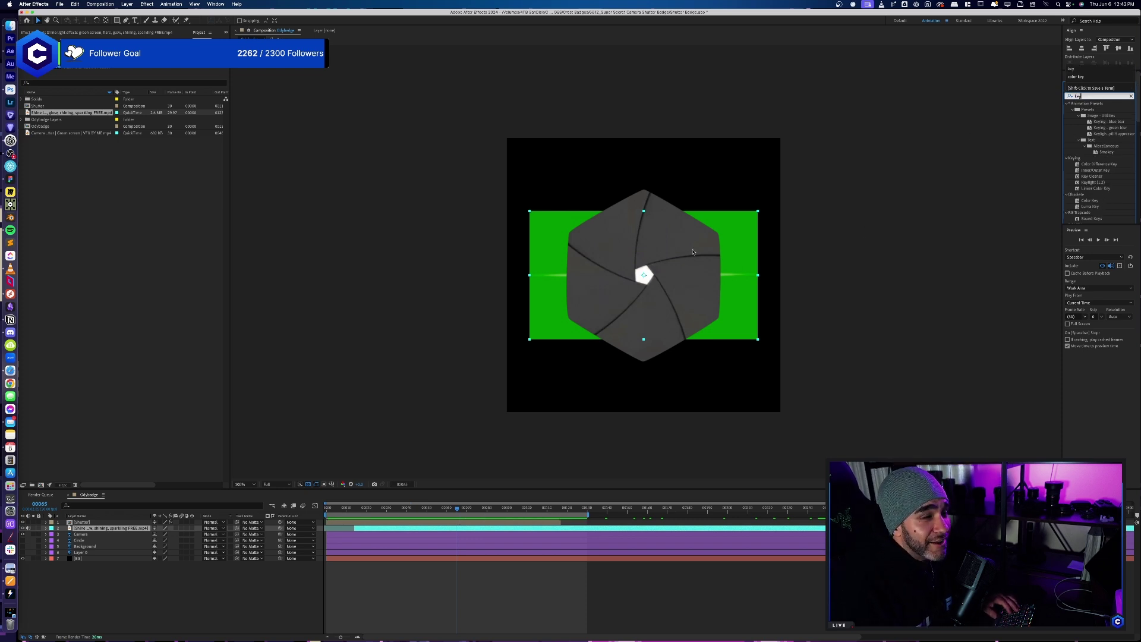
{"action": "left_click", "coordinate": [119, 34]}
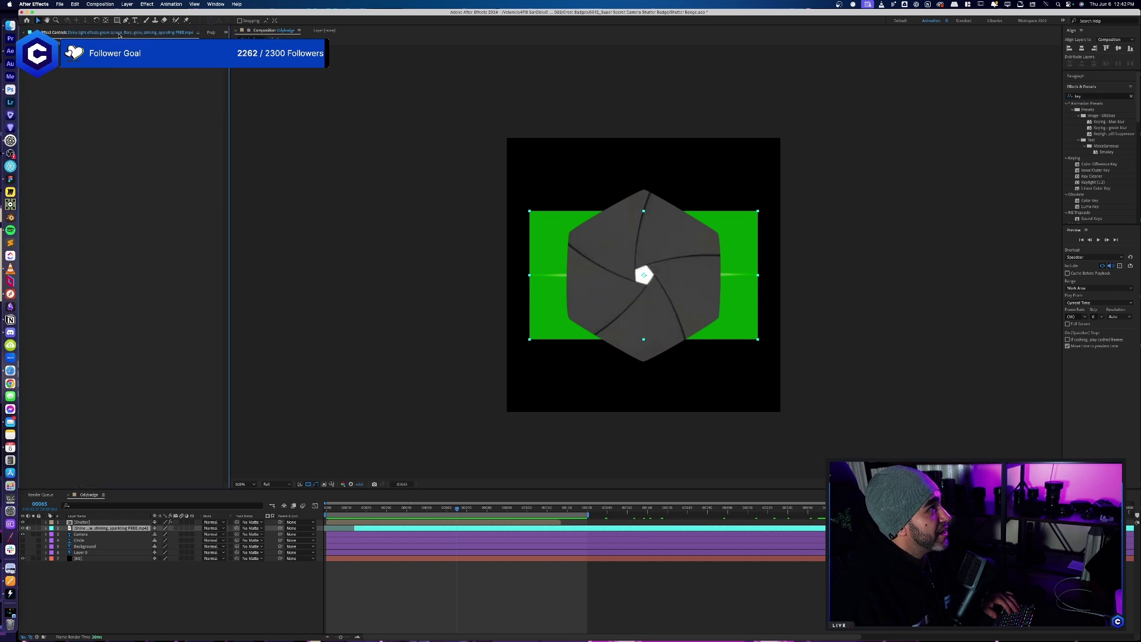
{"action": "left_click", "coordinate": [212, 32]}
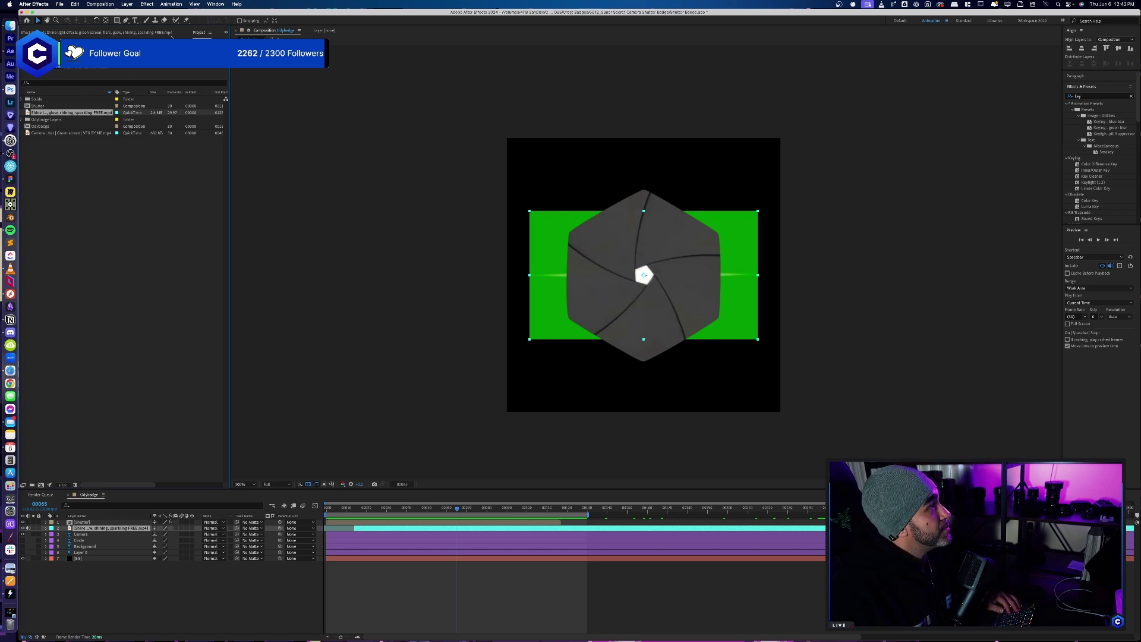
{"action": "left_click", "coordinate": [225, 32]}
{"action": "left_click", "coordinate": [229, 43]}
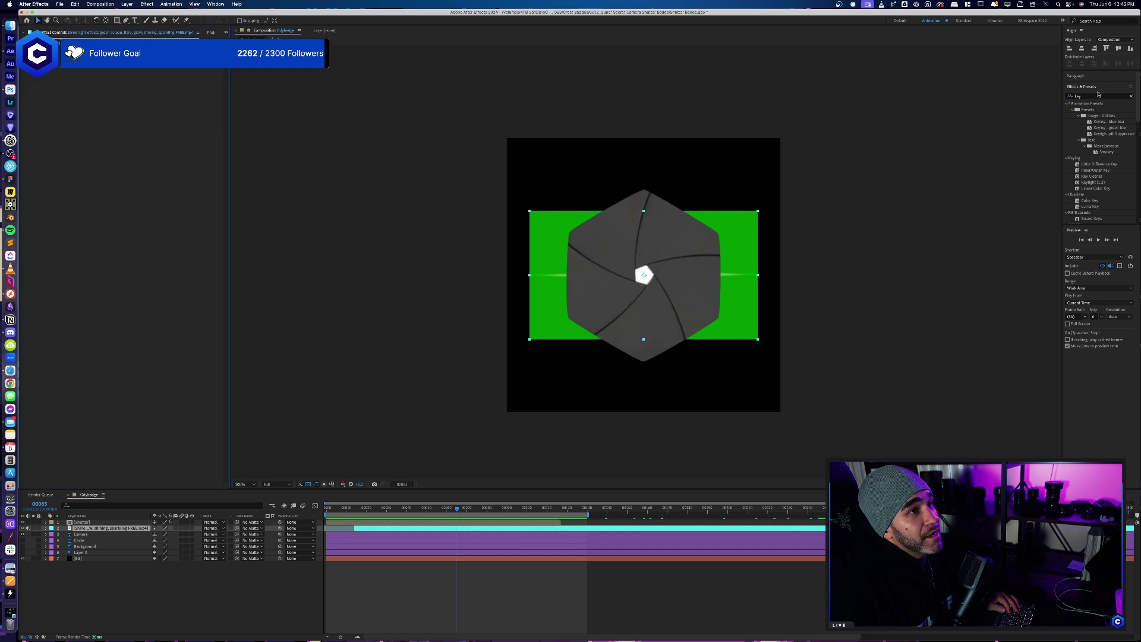
{"action": "left_click", "coordinate": [1097, 95]}
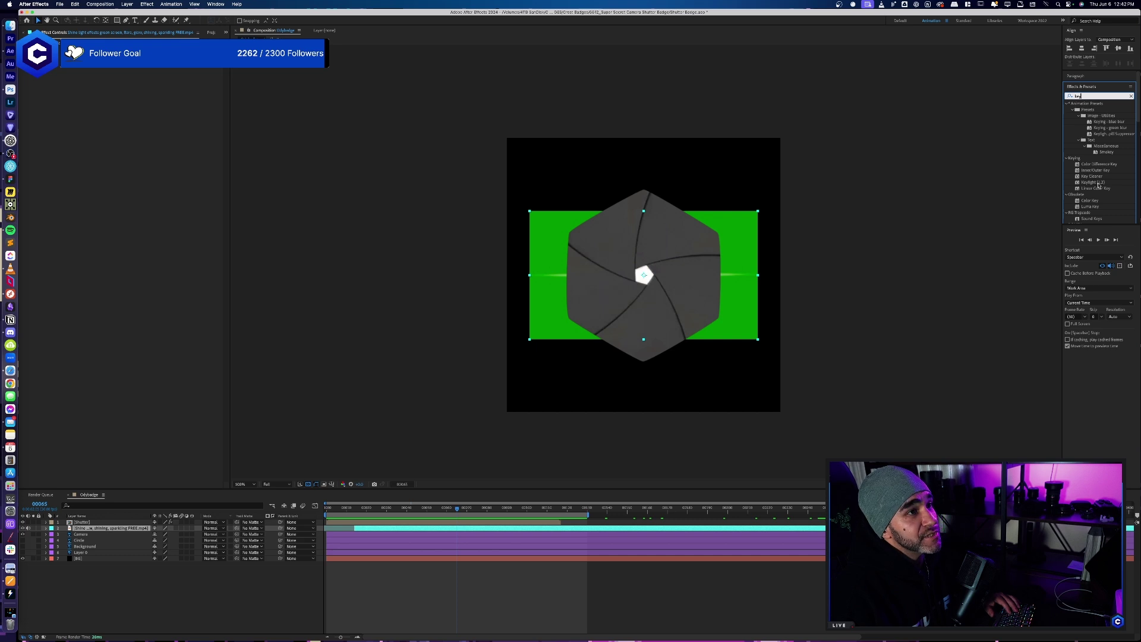
{"action": "left_click_drag", "start_coordinate": [1099, 186], "coordinate": [559, 364]}
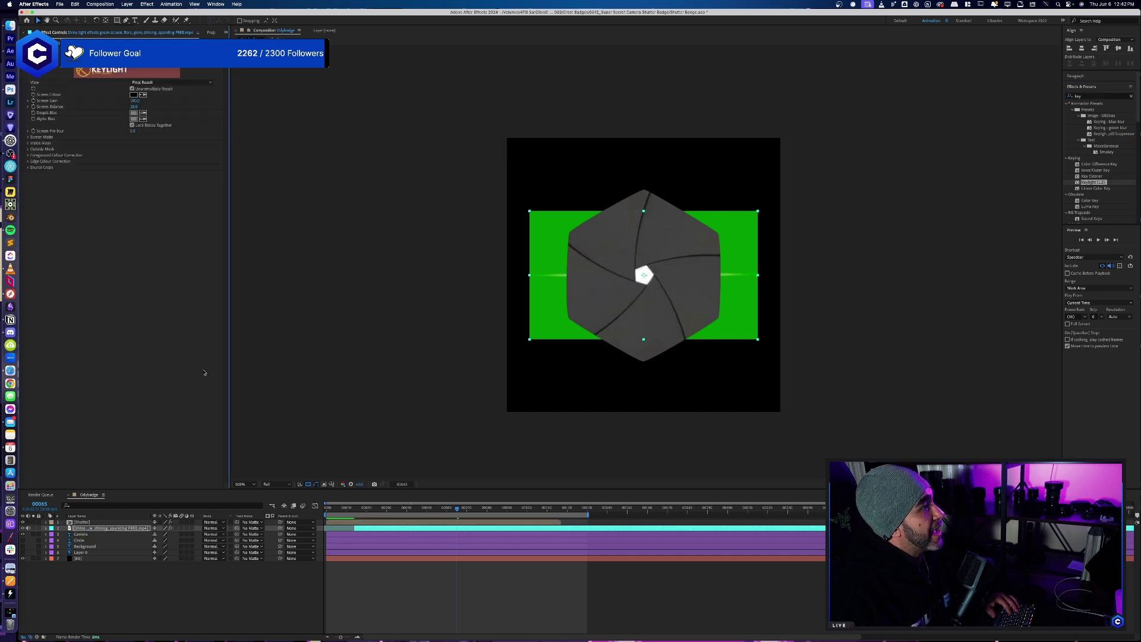
{"action": "left_click", "coordinate": [554, 245]}
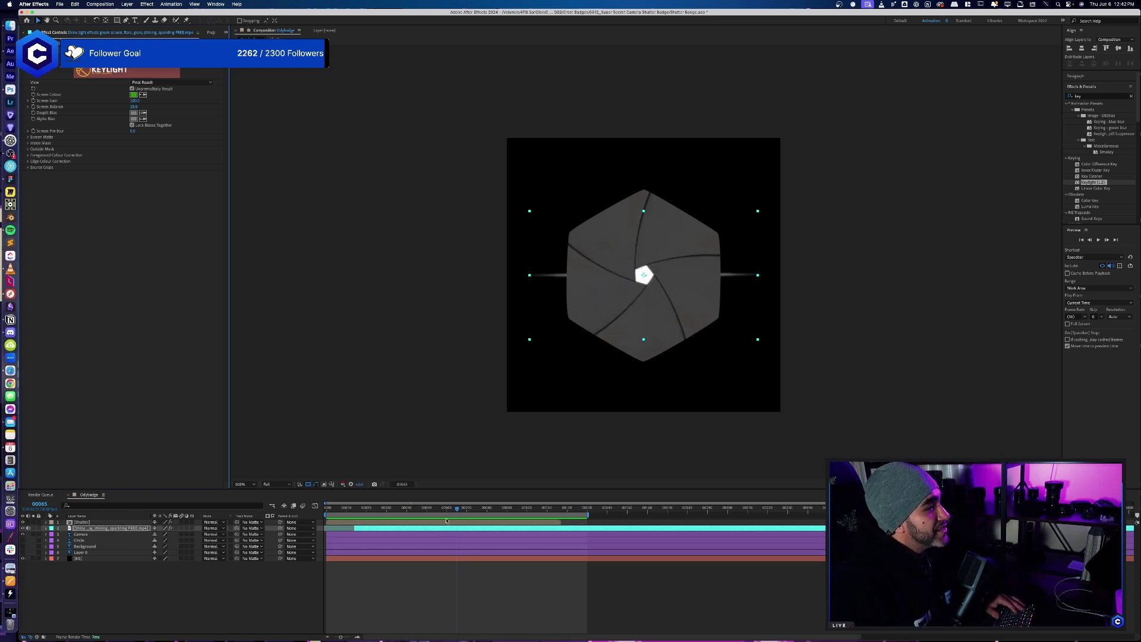
- Make the Background layer visible and preview the keyed shine over the badge
{"action": "left_click_drag", "start_coordinate": [461, 511], "coordinate": [410, 512]}
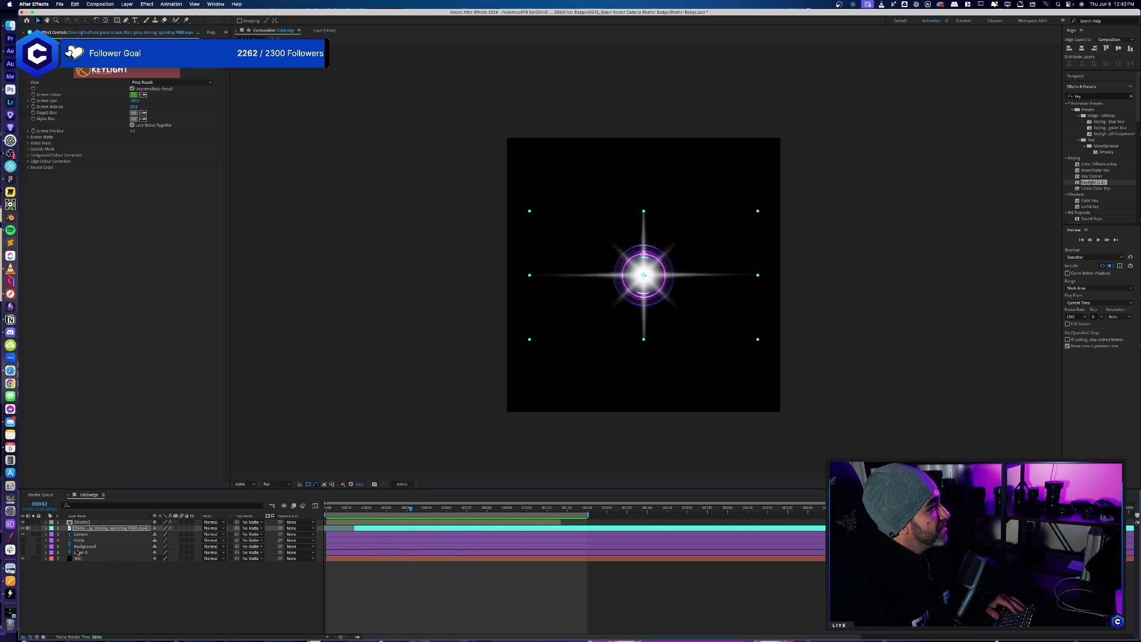
{"action": "left_click", "coordinate": [23, 547]}
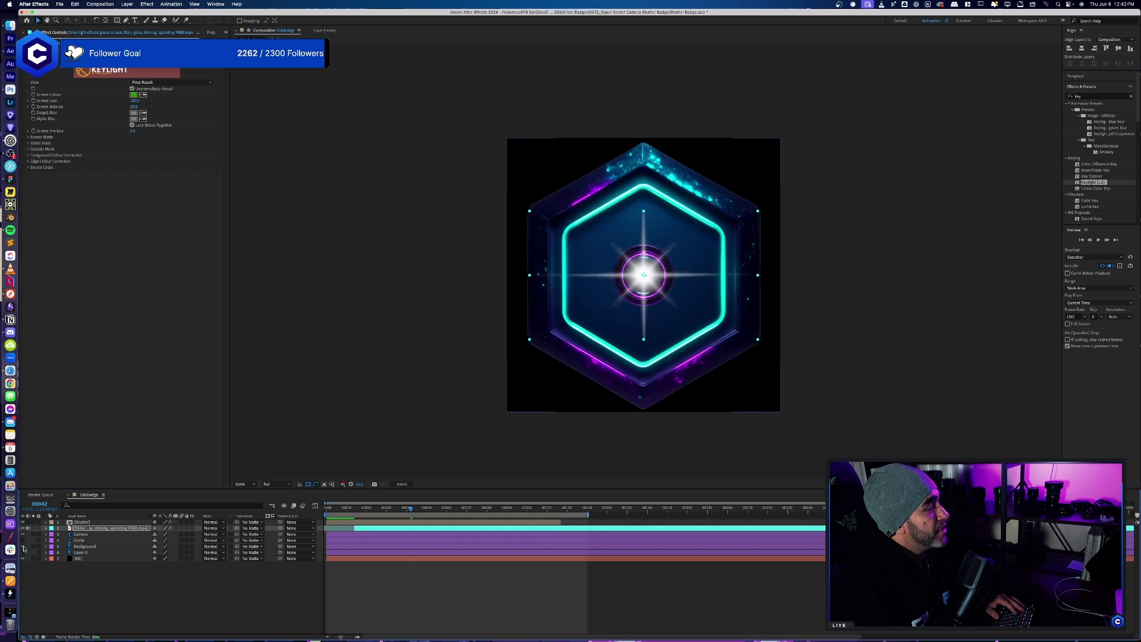
{"action": "key", "text": "space"}
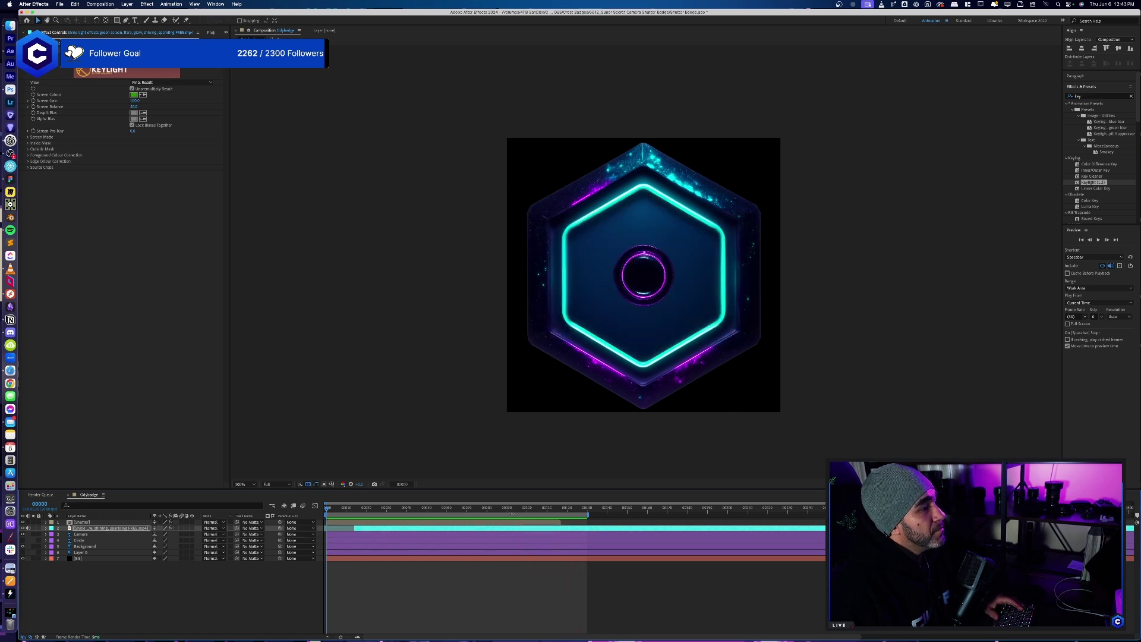
- At the bright full-flash frame, draw a closed six-point Pen mask on the shine layer along the inside of the cyan hexagon
{"action": "left_click_drag", "start_coordinate": [532, 509], "coordinate": [508, 512]}
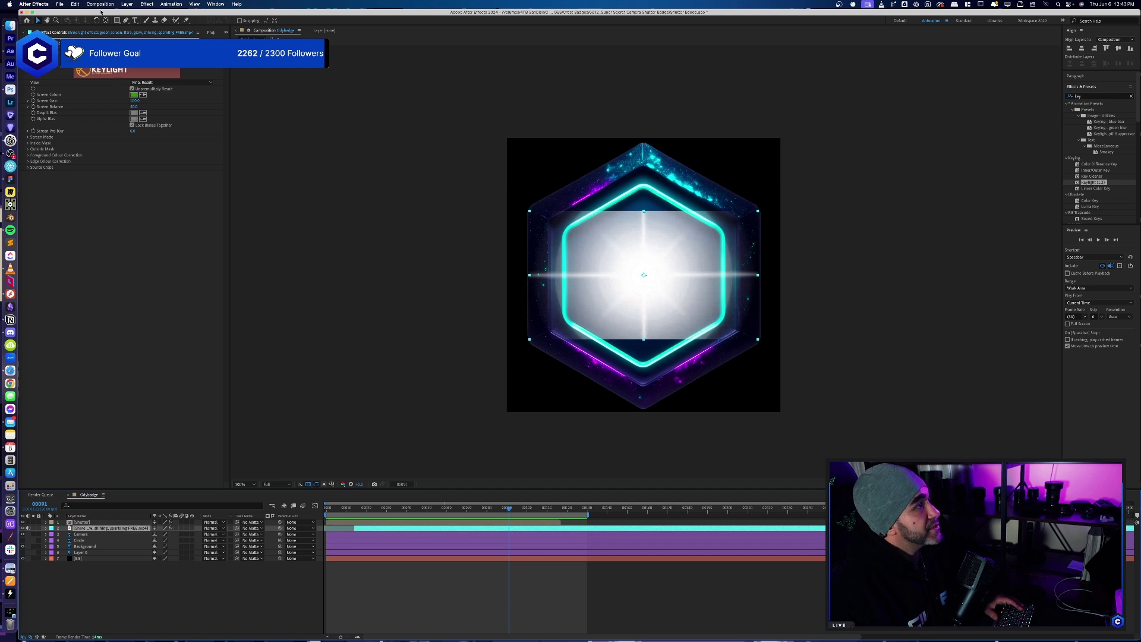
{"action": "left_click", "coordinate": [127, 21]}
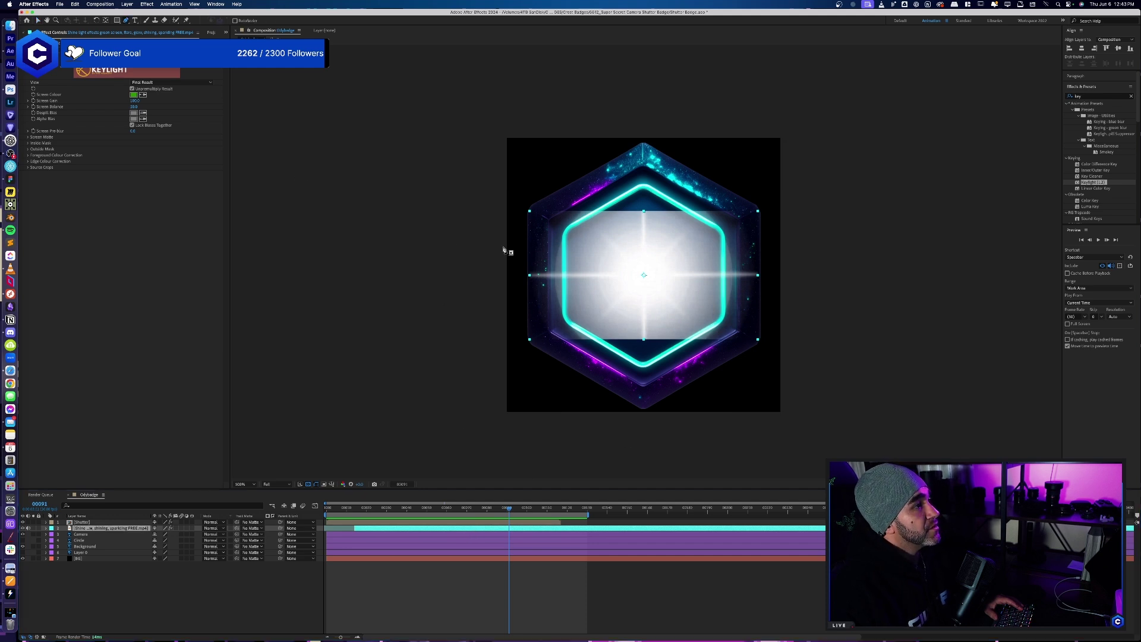
{"action": "key", "text": "period"}
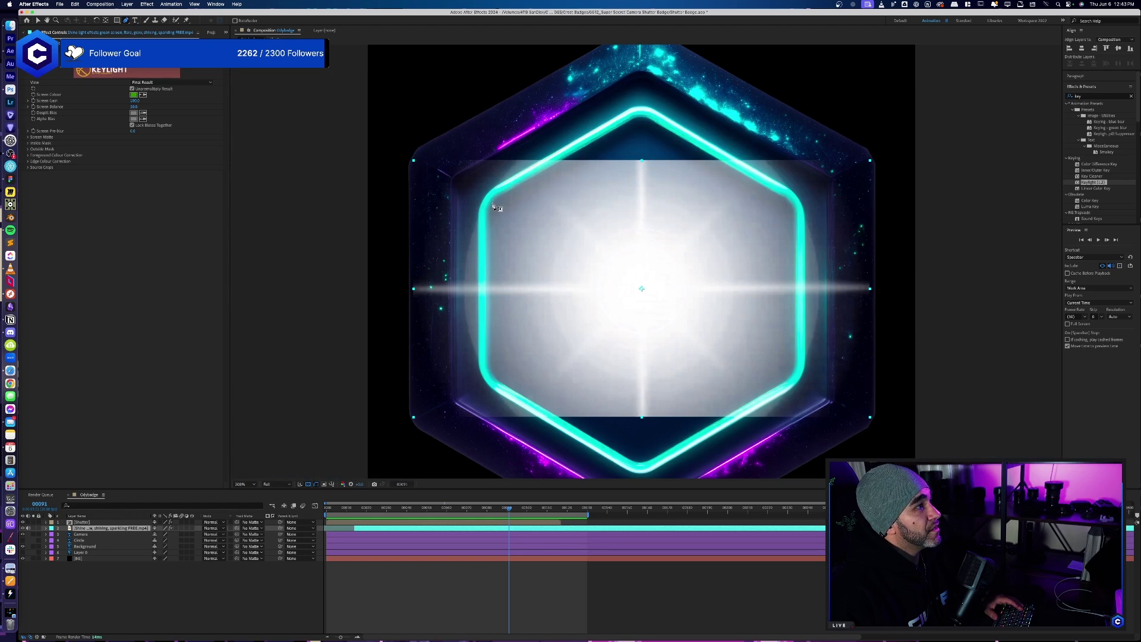
{"action": "left_click", "coordinate": [493, 205]}
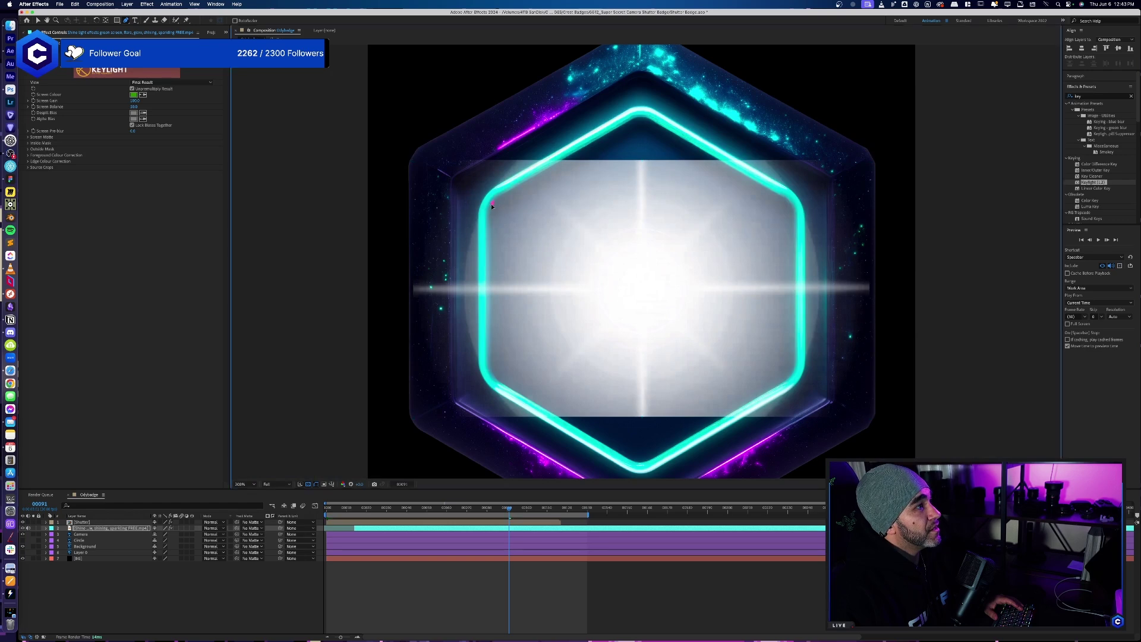
{"action": "left_click", "coordinate": [493, 377]}
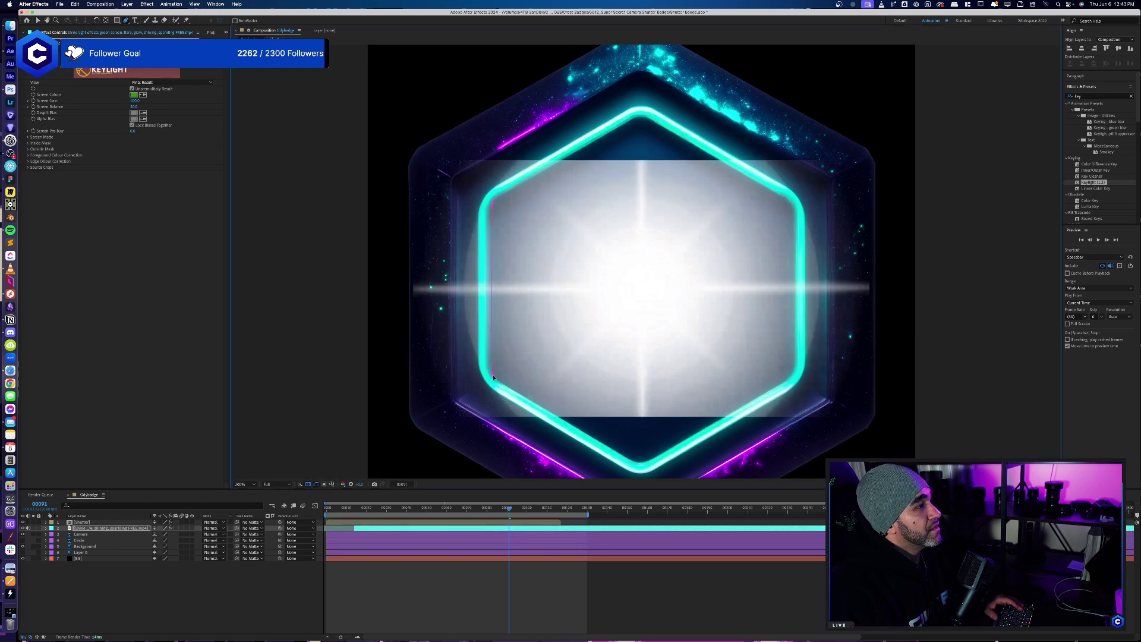
{"action": "left_click", "coordinate": [640, 463]}
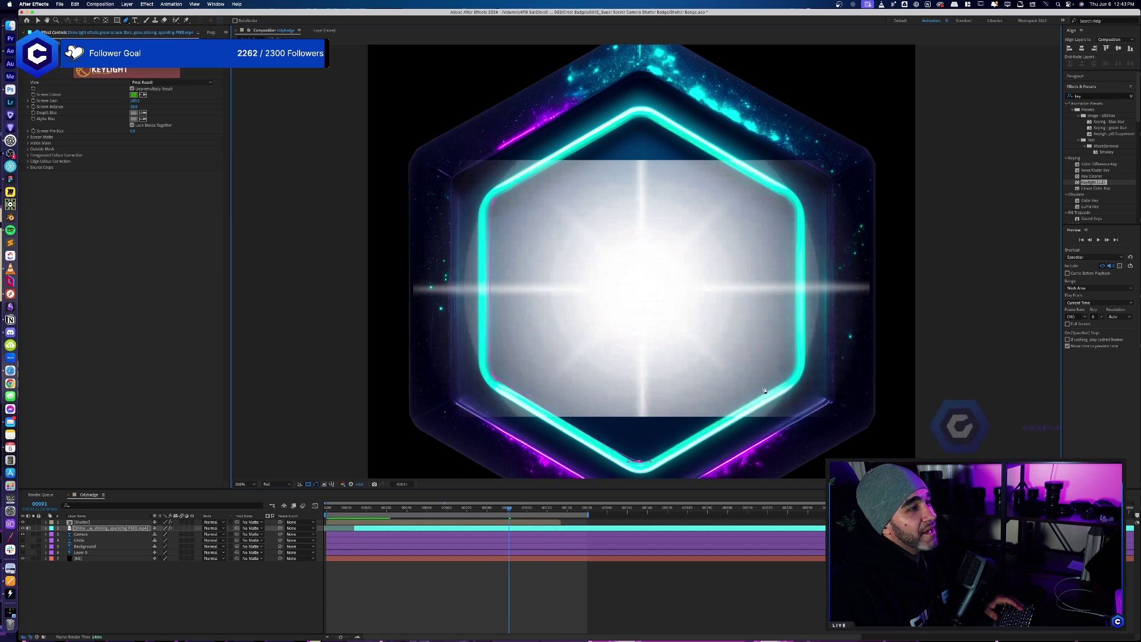
{"action": "left_click", "coordinate": [793, 375]}
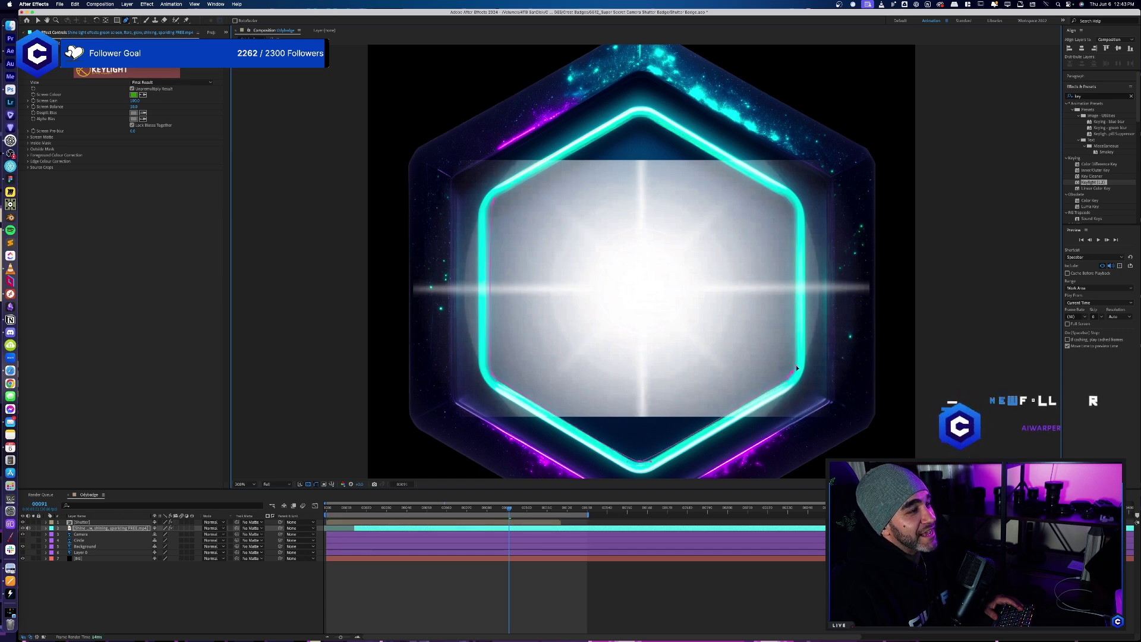
{"action": "left_click", "coordinate": [788, 205]}
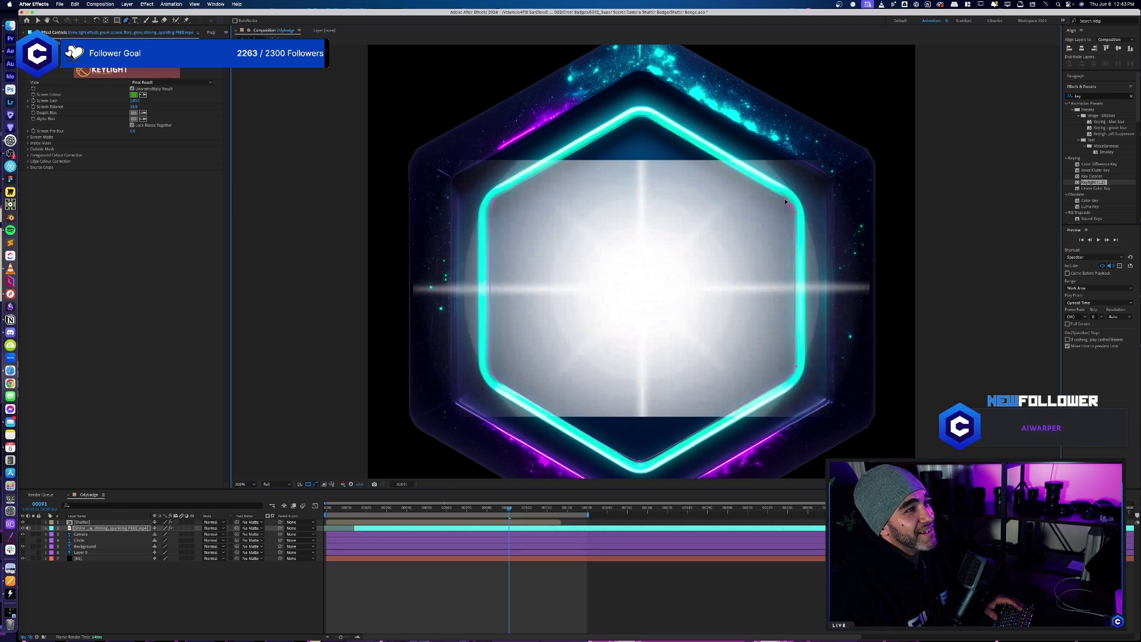
{"action": "left_click", "coordinate": [640, 119]}
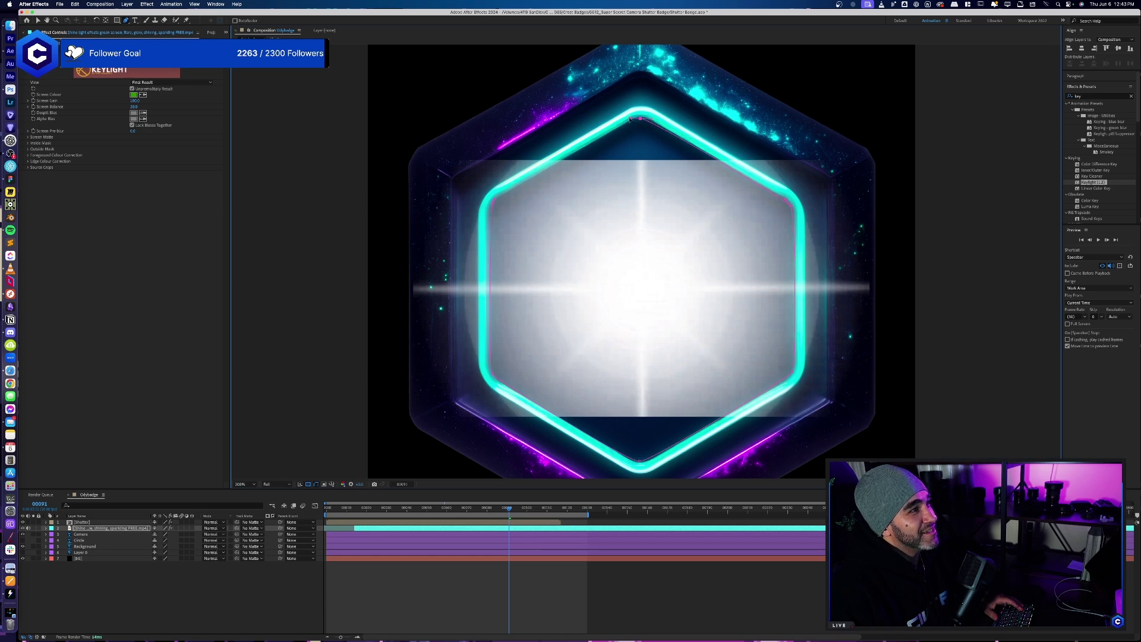
{"action": "left_click", "coordinate": [494, 204]}
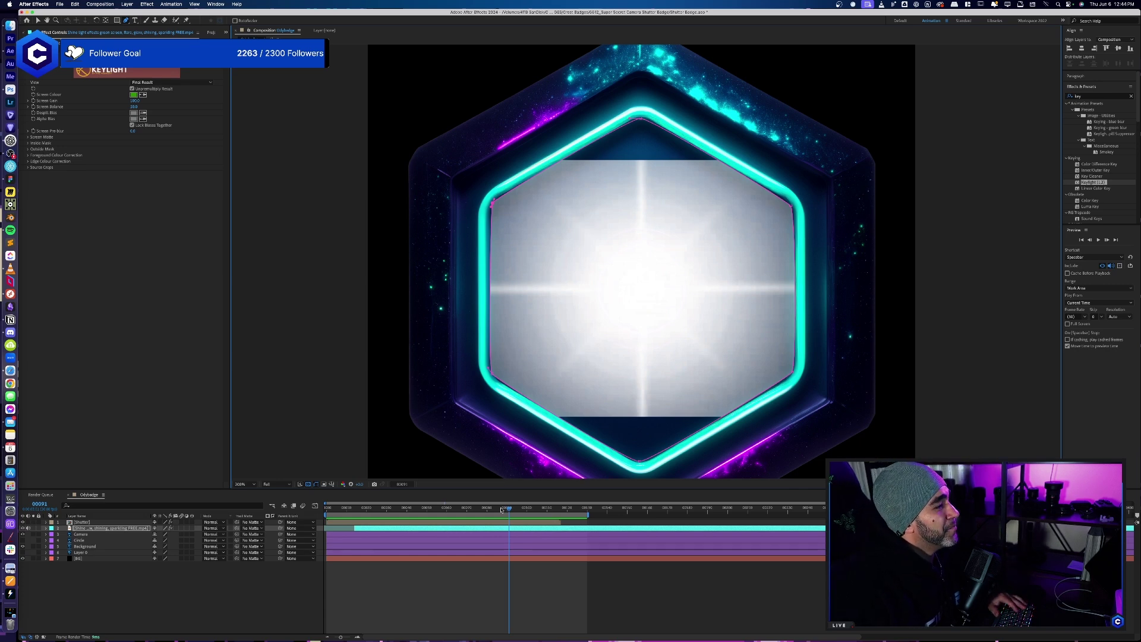
- Move to a slightly earlier flash frame and scale up the shine layer until its footage covers the height of the cyan hexagon
{"action": "mouse_move", "coordinate": [501, 509]}
{"action": "left_mouse_down"}
{"action": "mouse_move", "coordinate": [471, 510]}
{"action": "mouse_move", "coordinate": [497, 514]}
{"action": "left_mouse_up"}
{"action": "left_click", "coordinate": [490, 529]}
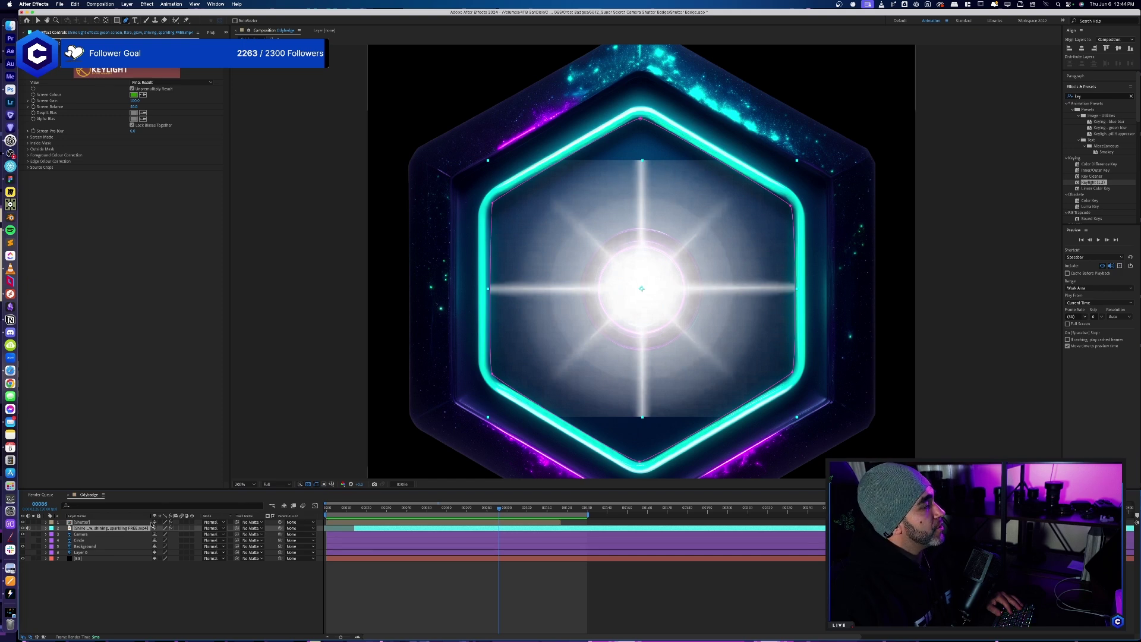
{"action": "key", "text": "s"}
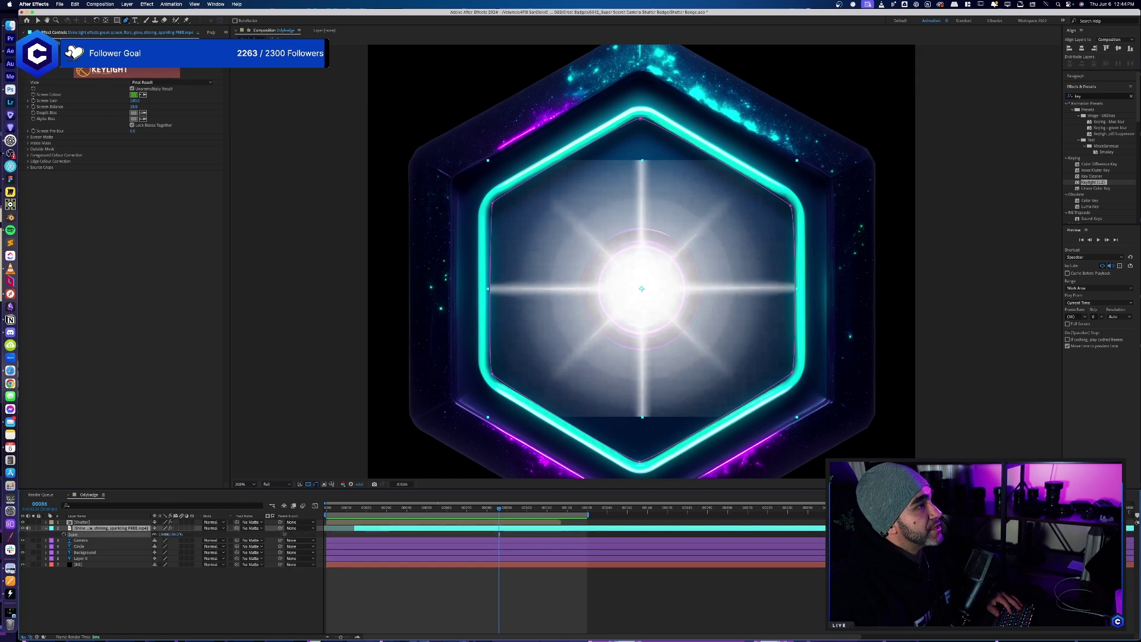
{"action": "left_click_drag", "start_coordinate": [161, 534], "coordinate": [175, 534]}
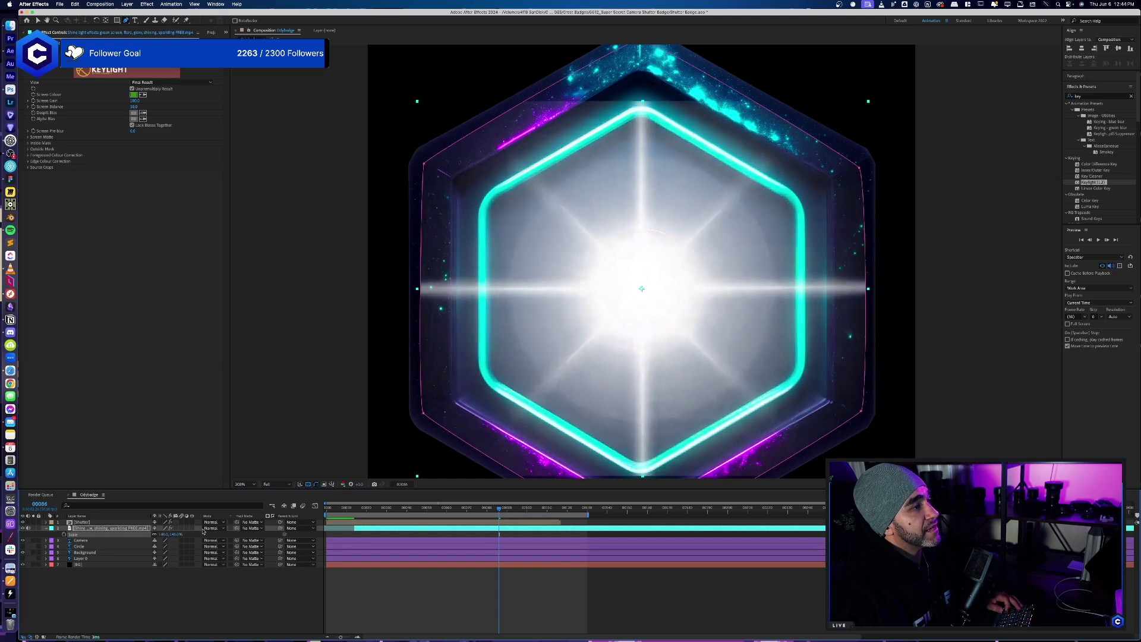
{"action": "key", "text": "comma"}
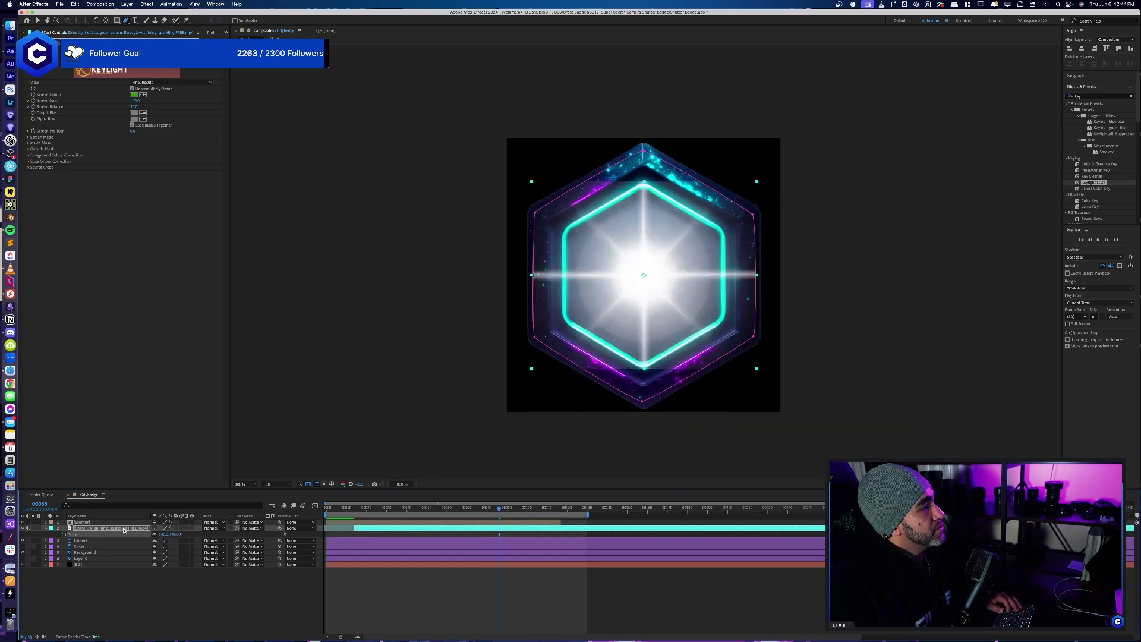
- Reshape the shine layer's mask by moving all six points to the inner corners of the cyan hexagon
{"action": "key", "text": "Return"}
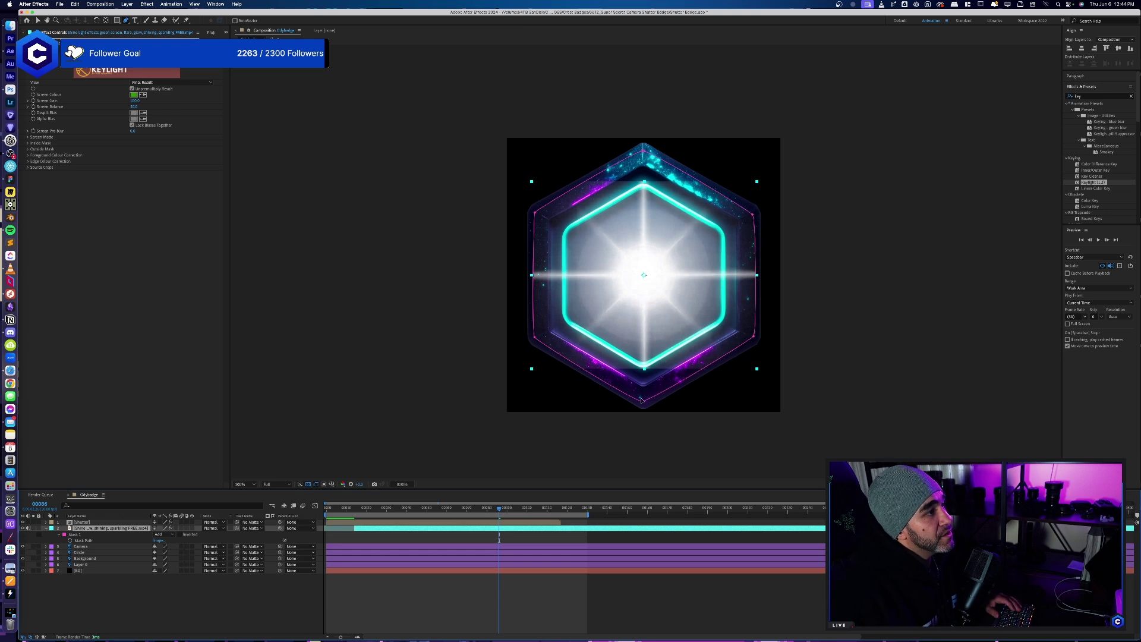
{"action": "left_click", "coordinate": [643, 403]}
{"action": "left_click_drag", "start_coordinate": [643, 403], "coordinate": [642, 362]}
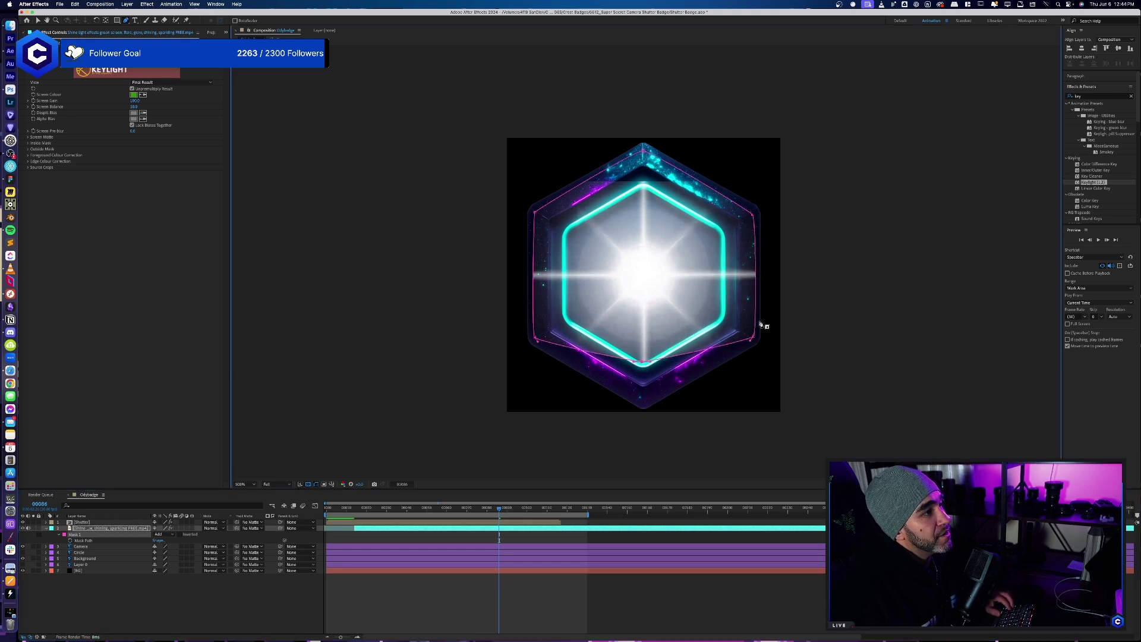
{"action": "left_click_drag", "start_coordinate": [752, 337], "coordinate": [719, 320]}
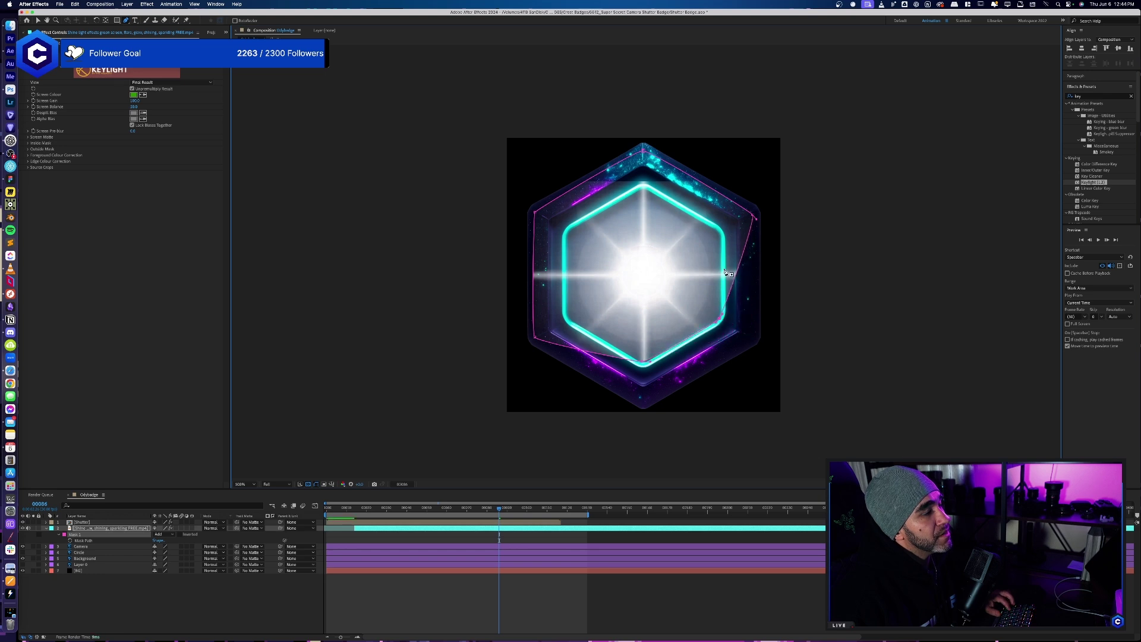
{"action": "left_click_drag", "start_coordinate": [754, 218], "coordinate": [719, 238]}
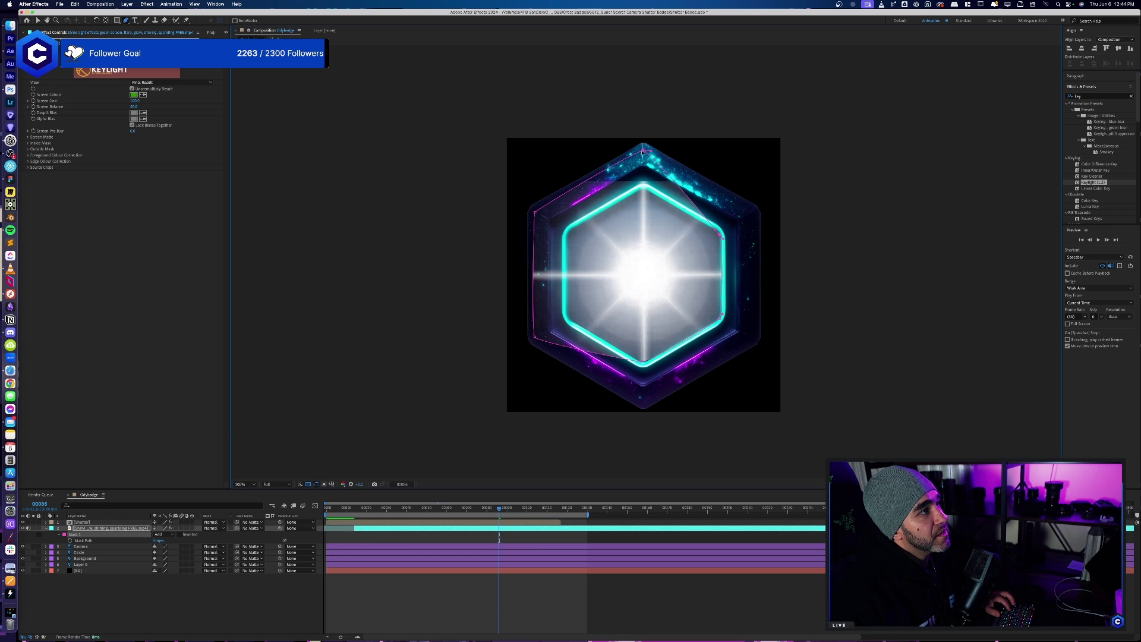
{"action": "left_click_drag", "start_coordinate": [643, 150], "coordinate": [644, 191]}
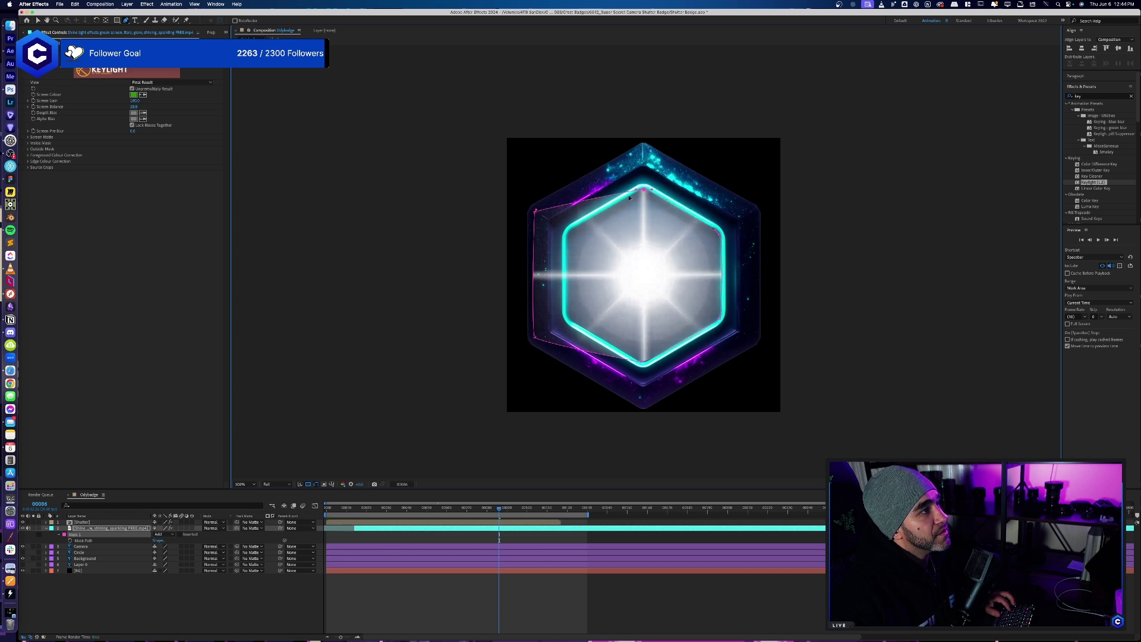
{"action": "left_click_drag", "start_coordinate": [535, 211], "coordinate": [568, 234]}
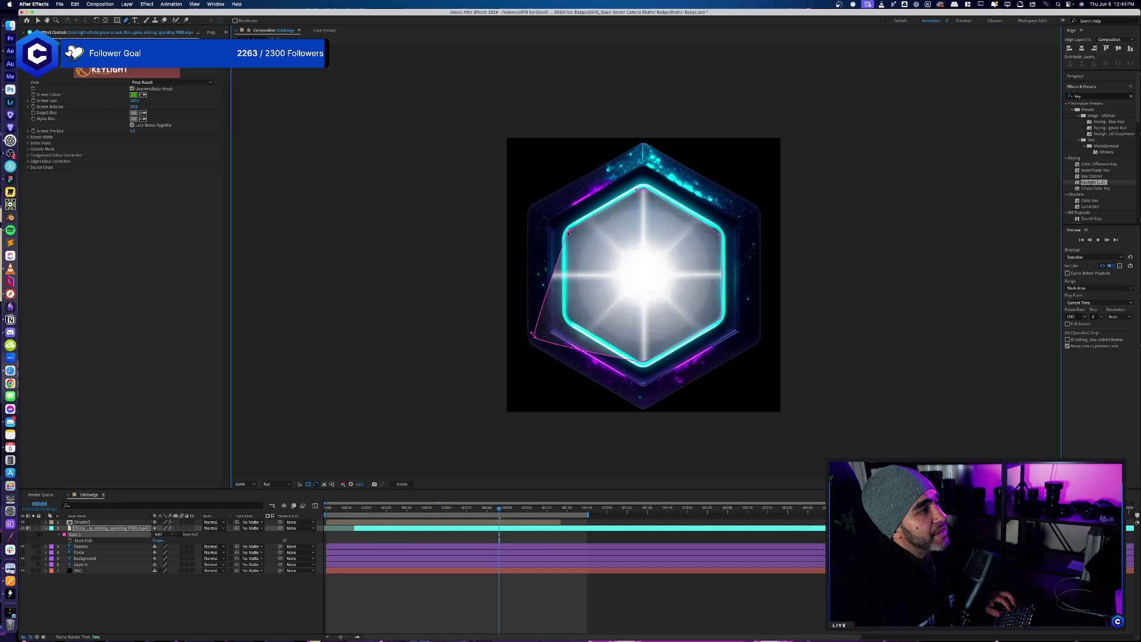
{"action": "left_click_drag", "start_coordinate": [534, 338], "coordinate": [569, 319]}
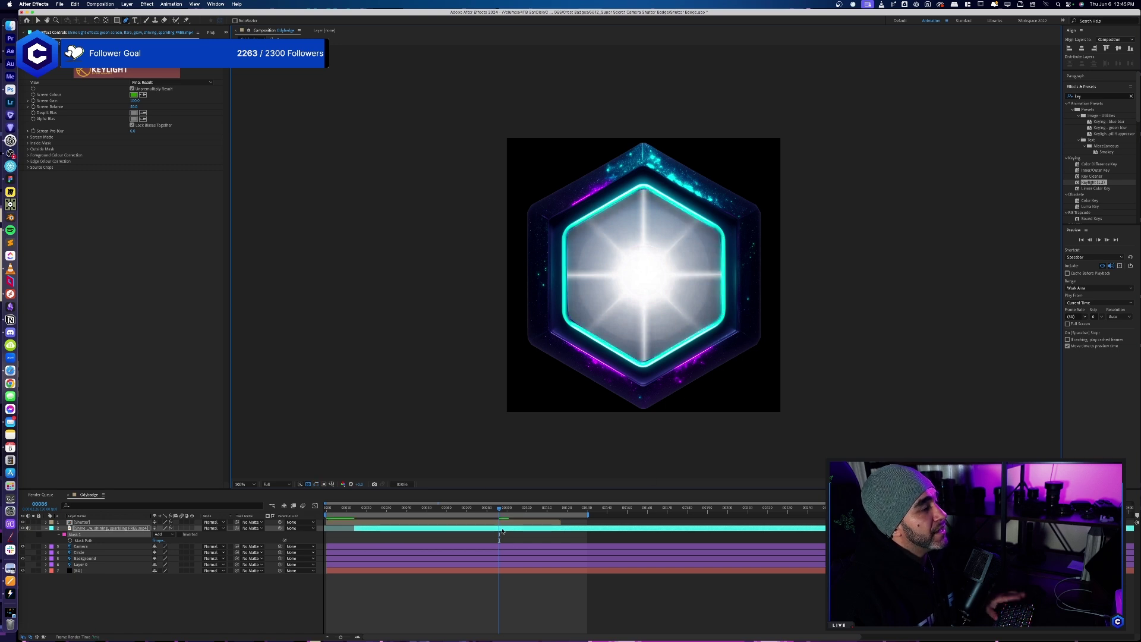
- Preview the masked shine, split its layer at the frame where the shutter is nearly closed, and delete the part after the split
{"action": "key", "text": "space"}
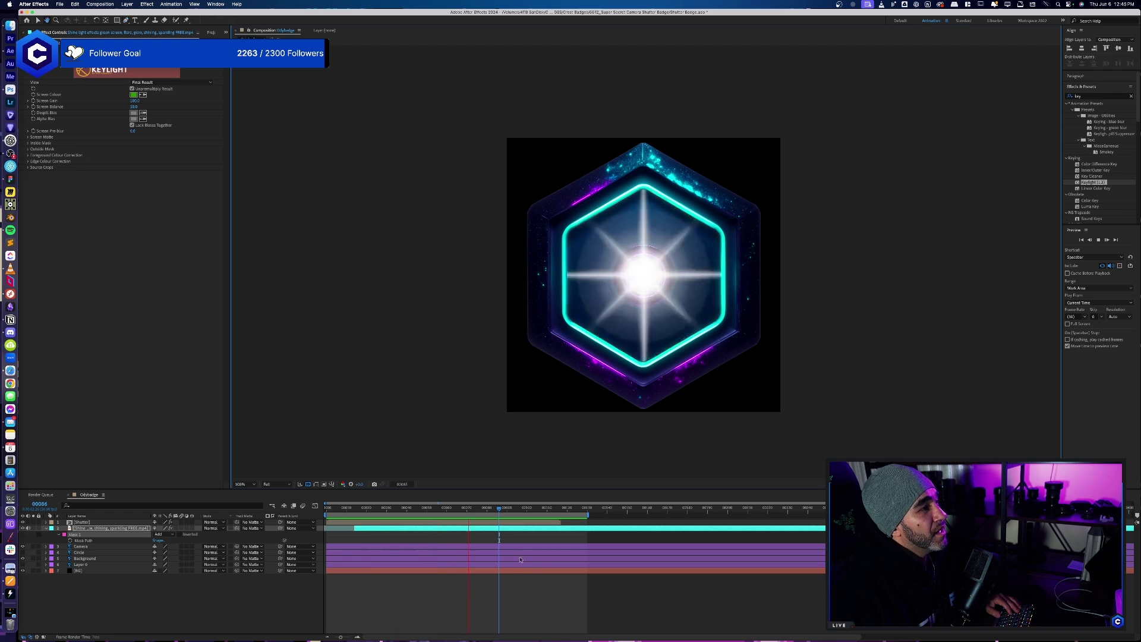
{"action": "key", "text": "g"}
{"action": "left_click", "coordinate": [471, 510]}
{"action": "left_click_drag", "start_coordinate": [471, 509], "coordinate": [454, 512]}
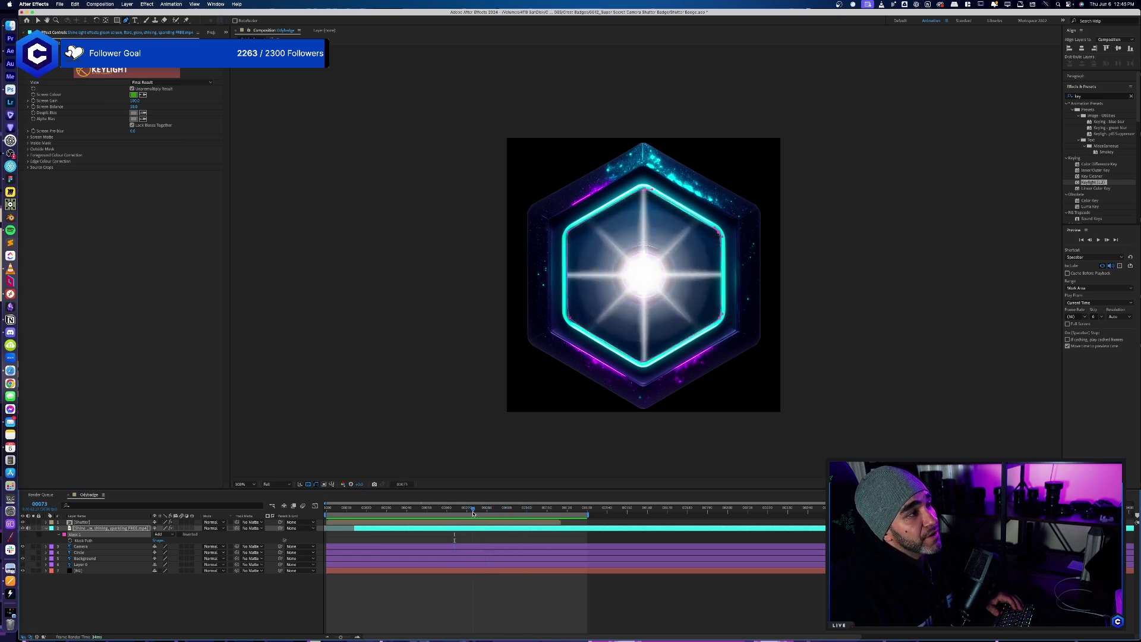
{"action": "mouse_move", "coordinate": [469, 513]}
{"action": "left_mouse_down"}
{"action": "mouse_move", "coordinate": [512, 508]}
{"action": "mouse_move", "coordinate": [455, 512]}
{"action": "left_mouse_up"}
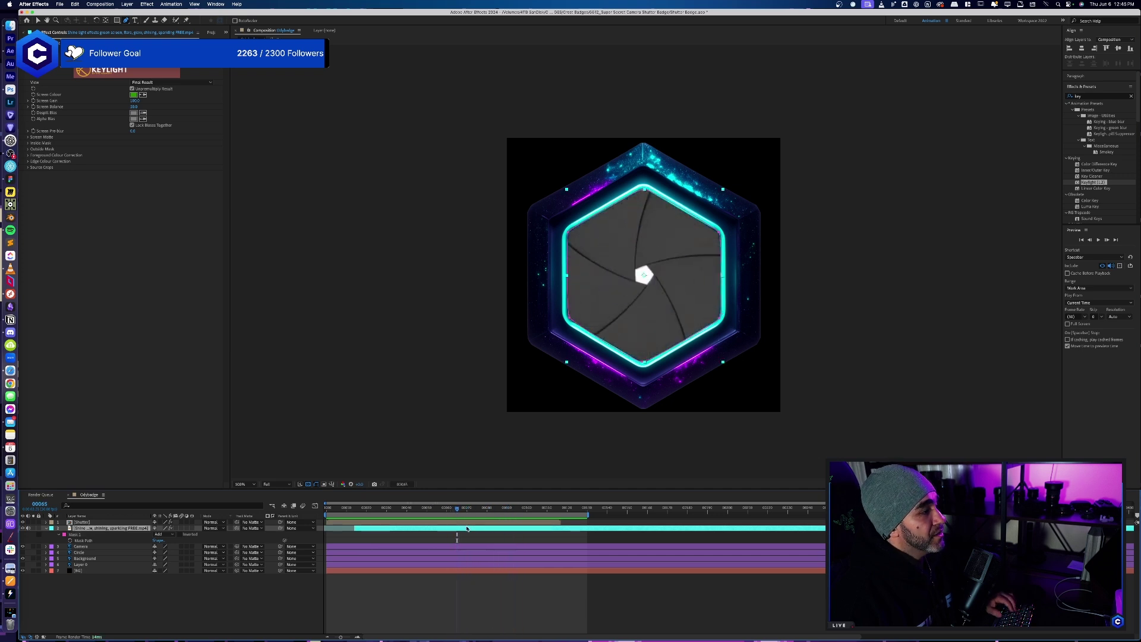
{"action": "key", "text": "super+shift+d"}
{"action": "key", "text": "Delete"}
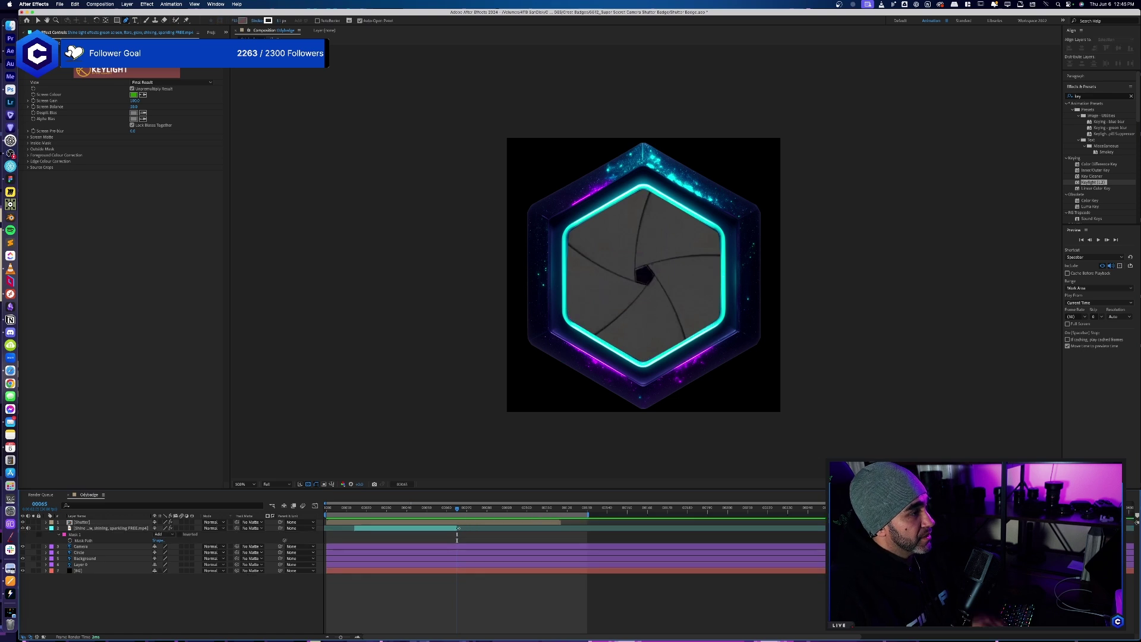
- Duplicate the trimmed shine layer, start the copy where the original ends, time-reverse it, and scrub through the result
{"action": "left_click", "coordinate": [455, 531]}
{"action": "key", "text": "super+d"}
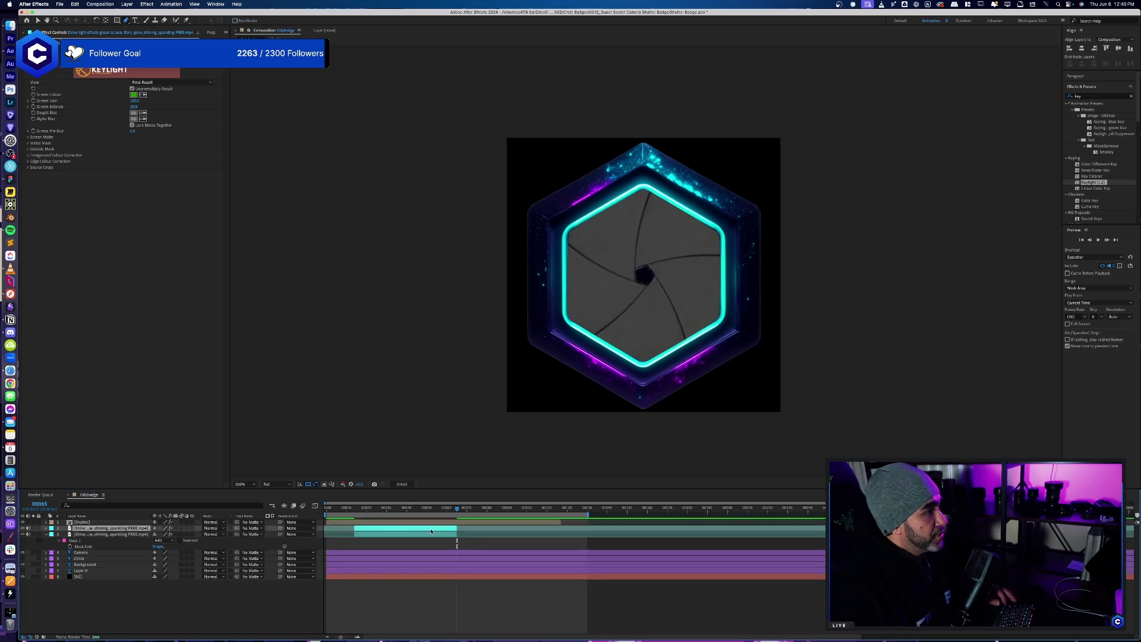
{"action": "left_click_drag", "start_coordinate": [441, 529], "coordinate": [525, 524]}
{"action": "right_click", "coordinate": [504, 528]}
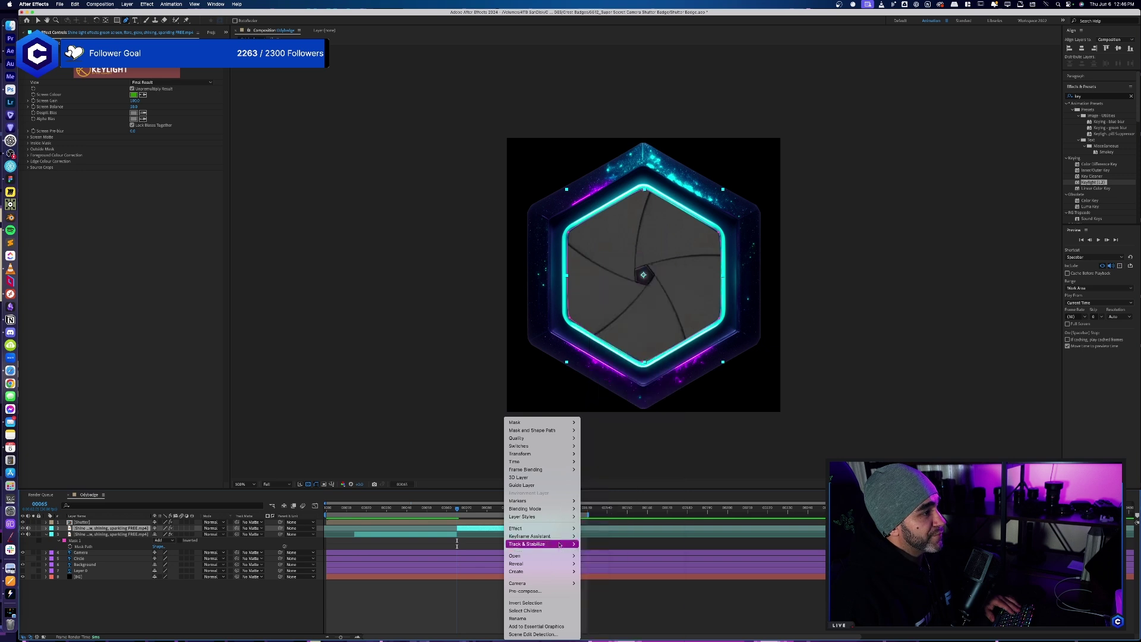
{"action": "mouse_move", "coordinate": [553, 583]}
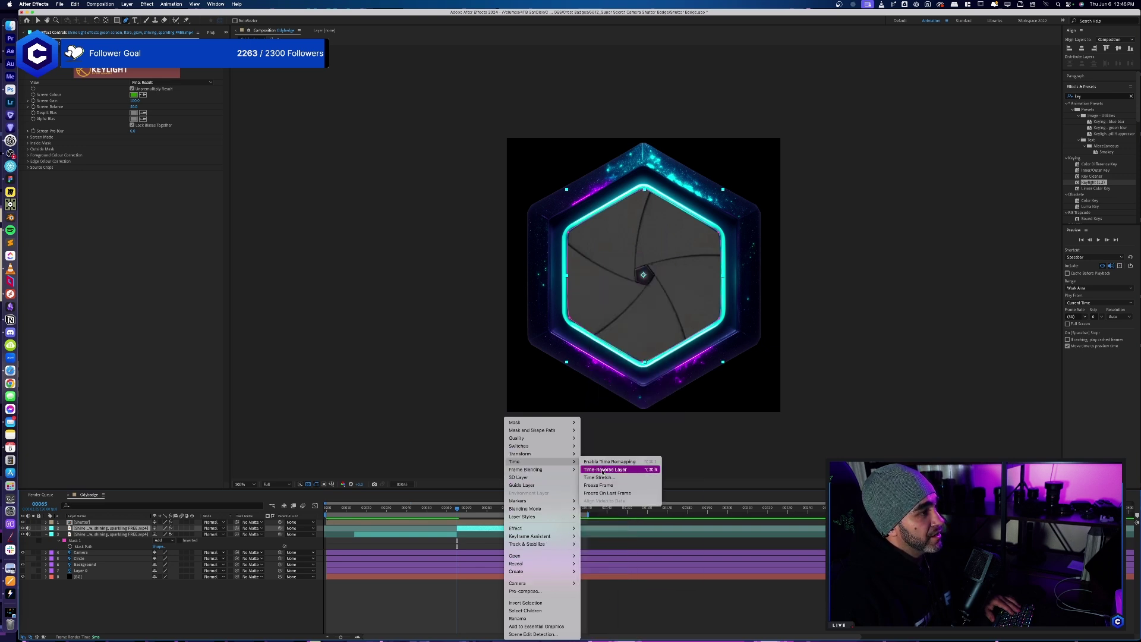
{"action": "left_click", "coordinate": [602, 469]}
{"action": "left_click_drag", "start_coordinate": [457, 511], "coordinate": [564, 506]}
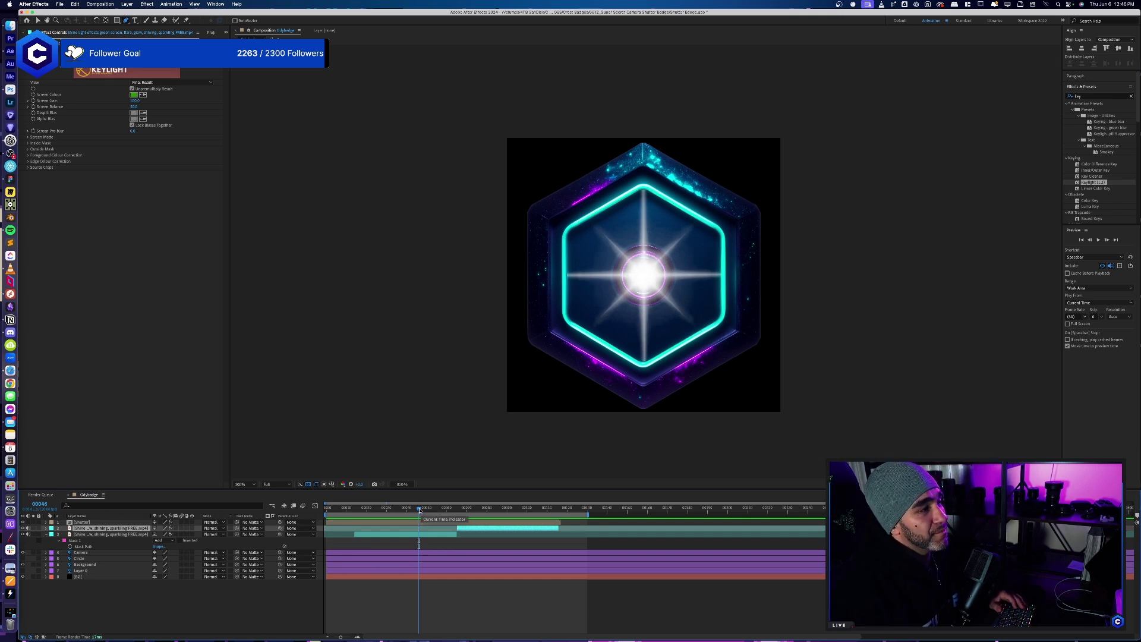
{"action": "left_click_drag", "start_coordinate": [419, 510], "coordinate": [445, 511]}
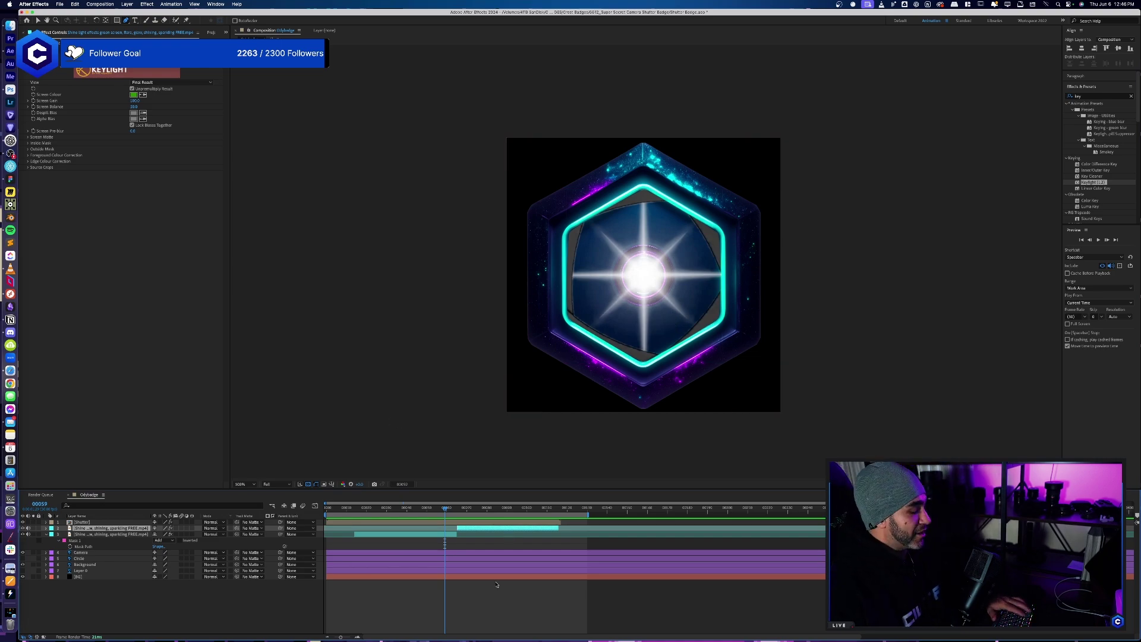
- Switch to the desktop running ComfyUI and examine the badge animations in the Video Combine nodes and the neighbouring KSampler settings
{"action": "key", "text": "ctrl+Up"}
{"action": "left_click", "coordinate": [604, 26]}
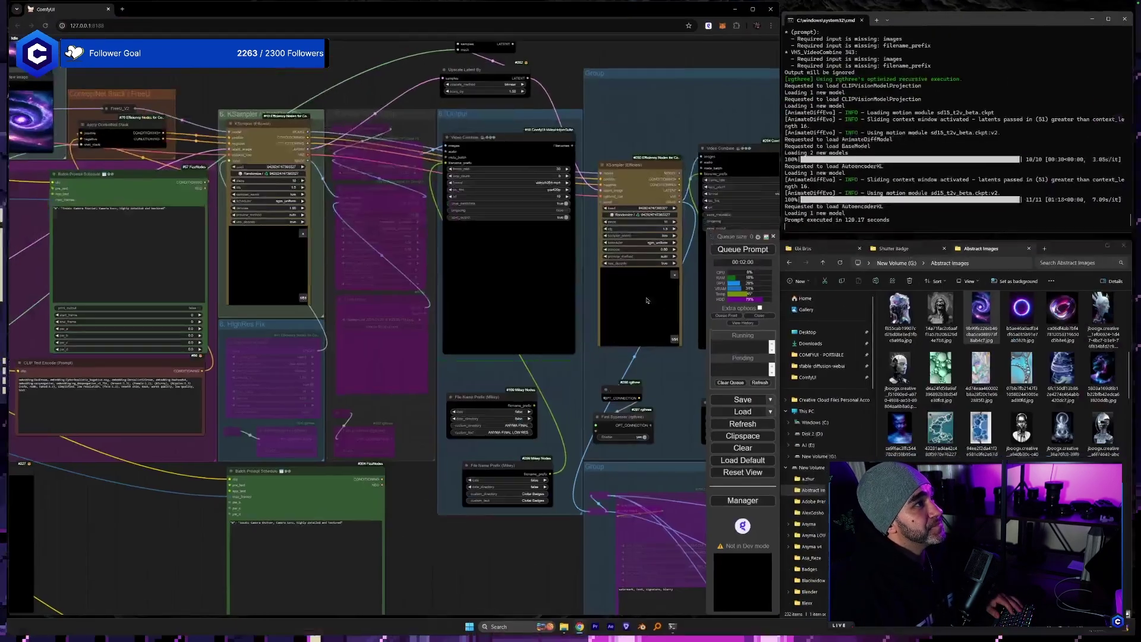
{"action": "scroll", "coordinate": [437, 375], "scroll_direction": "right", "scroll_amount": 3}
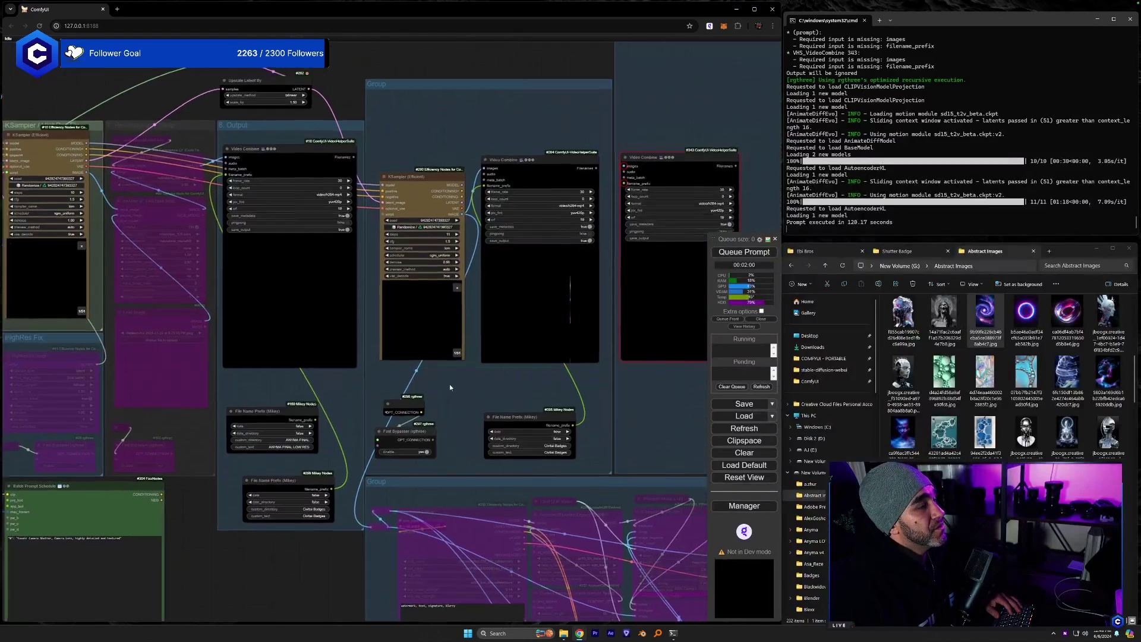
{"action": "scroll", "coordinate": [449, 384], "scroll_direction": "up", "scroll_amount": 5}
{"action": "scroll", "coordinate": [454, 465], "scroll_direction": "right", "scroll_amount": 3}
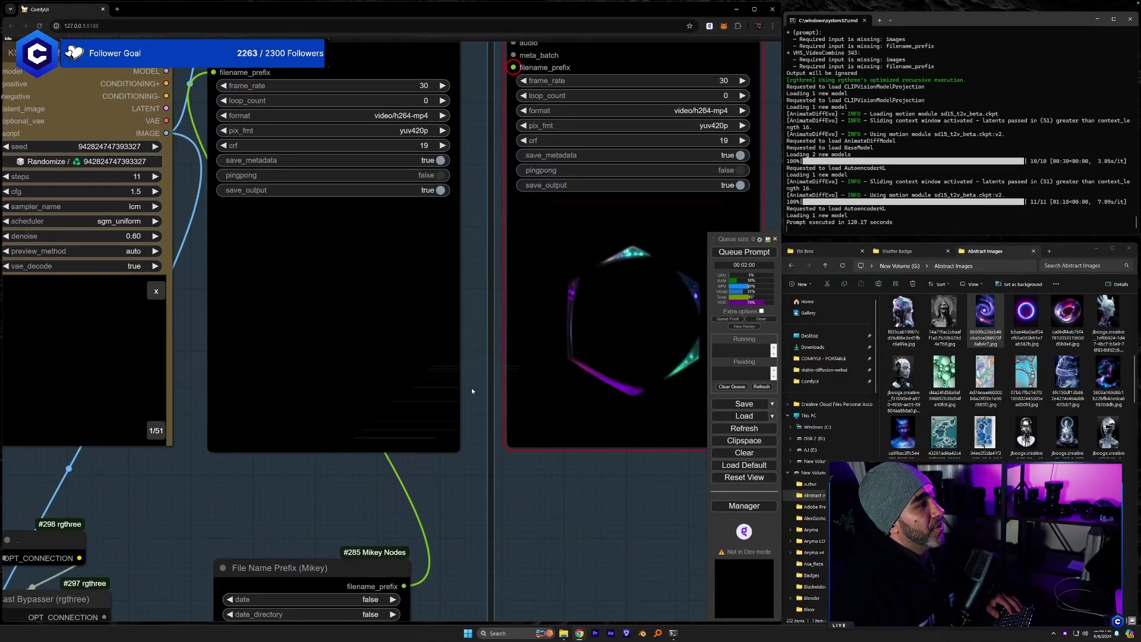
{"action": "scroll", "coordinate": [472, 387], "scroll_direction": "up", "scroll_amount": 3}
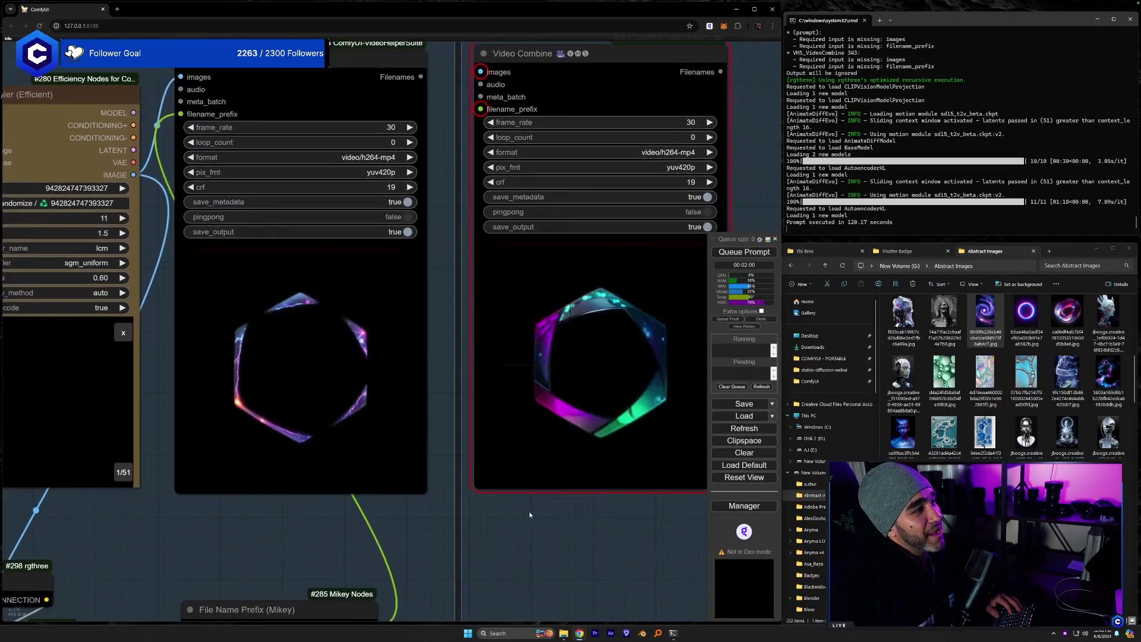
{"action": "scroll", "coordinate": [529, 511], "scroll_direction": "right", "scroll_amount": 3}
{"action": "scroll", "coordinate": [444, 519], "scroll_direction": "left", "scroll_amount": 6}
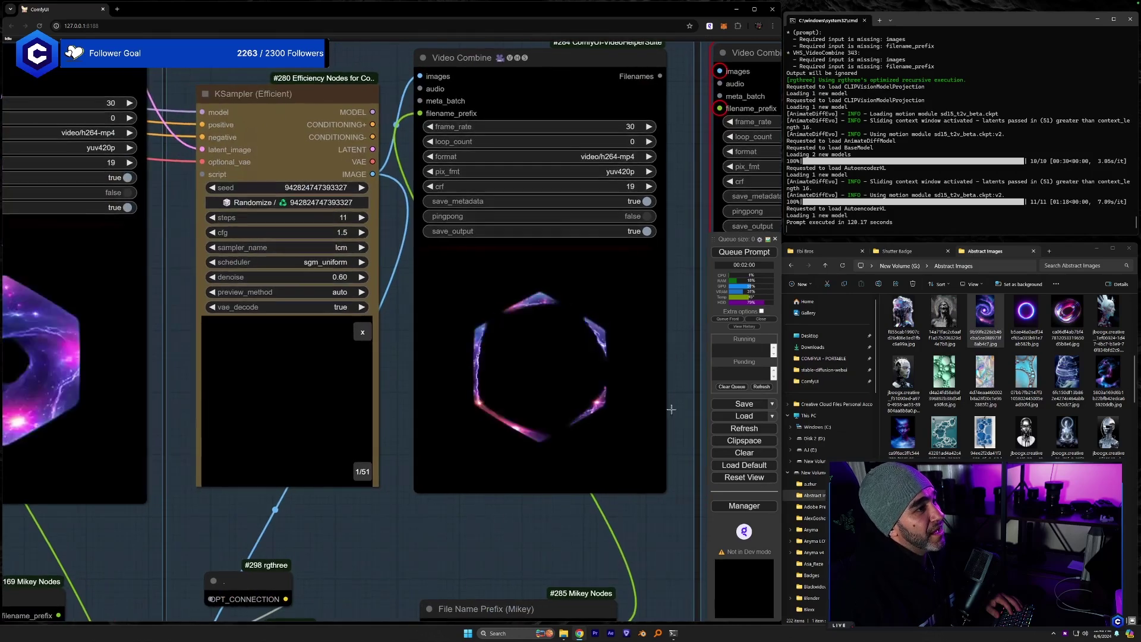
{"action": "scroll", "coordinate": [513, 510], "scroll_direction": "left", "scroll_amount": 4}
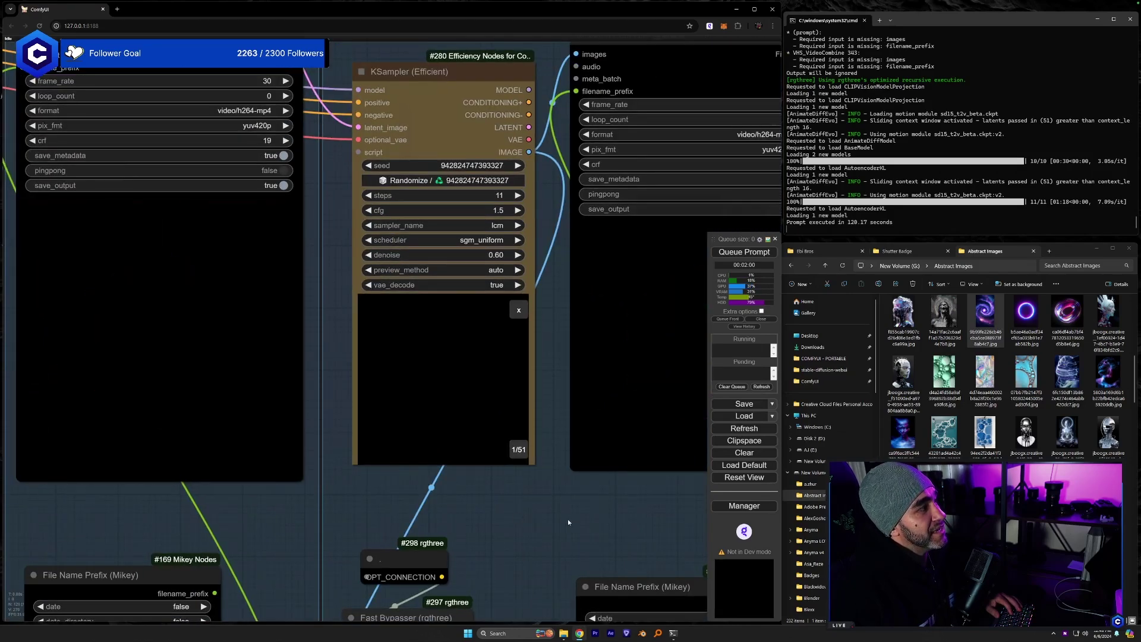
{"action": "scroll", "coordinate": [416, 514], "scroll_direction": "right", "scroll_amount": 4}
{"action": "scroll", "coordinate": [381, 488], "scroll_direction": "down", "scroll_amount": 5}
{"action": "scroll", "coordinate": [378, 490], "scroll_direction": "left", "scroll_amount": 6}
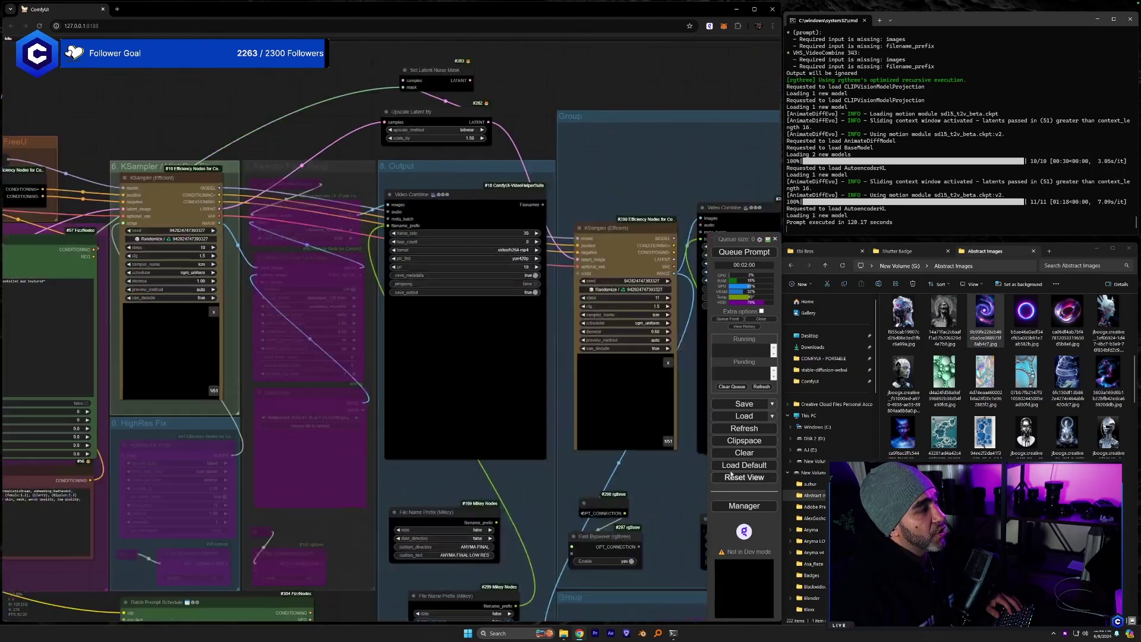
- Open the Civitai Badges folder in ComfyUI's output and load a saved badge image's workflow onto the ComfyUI canvas
{"action": "left_click", "coordinate": [805, 252]}
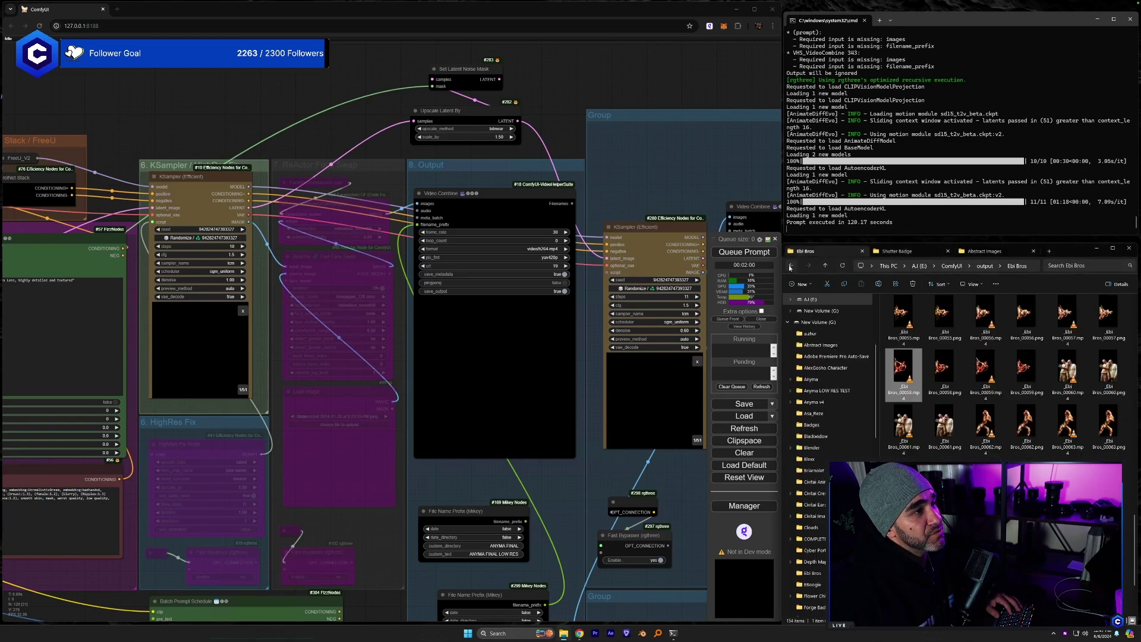
{"action": "double_click", "coordinate": [985, 530]}
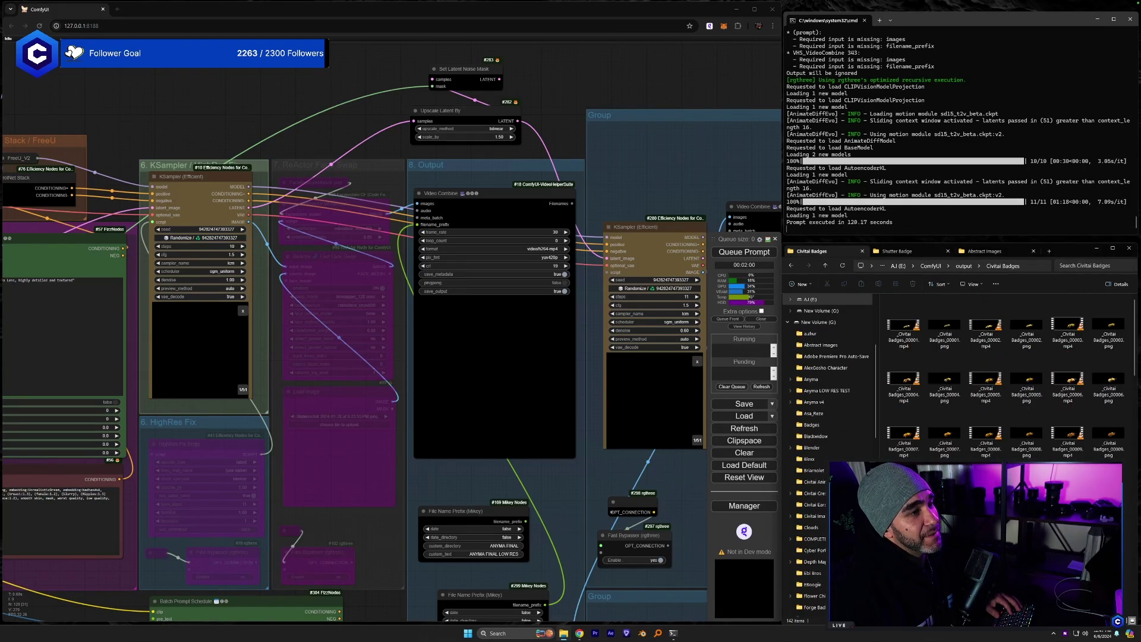
{"action": "scroll", "coordinate": [986, 531], "scroll_direction": "down", "scroll_amount": 10}
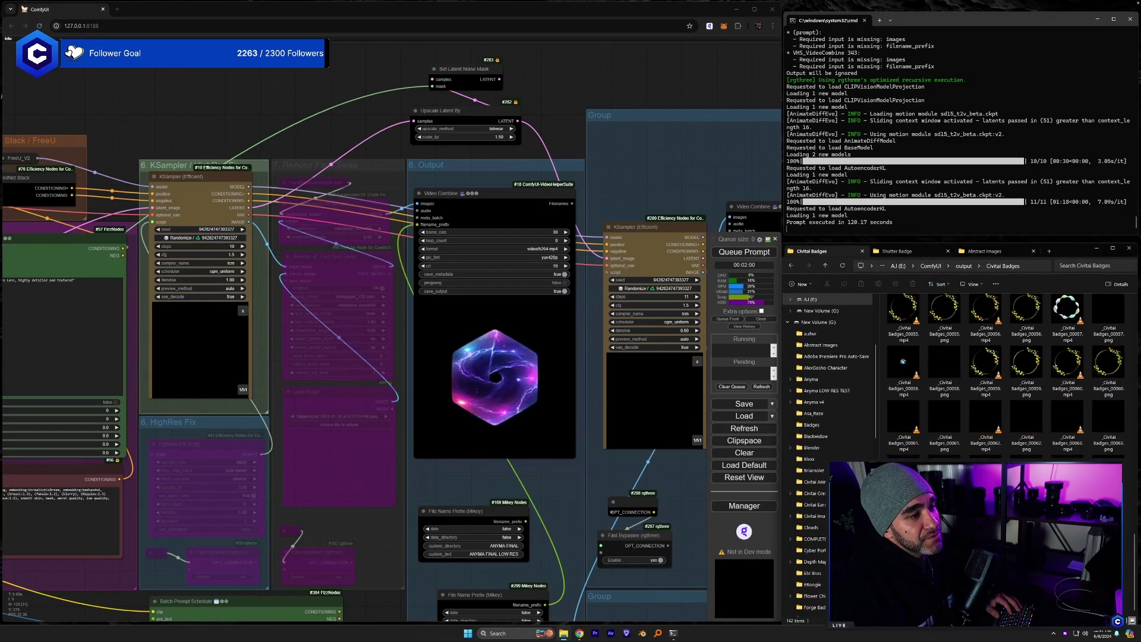
{"action": "left_click_drag", "start_coordinate": [986, 530], "coordinate": [620, 377]}
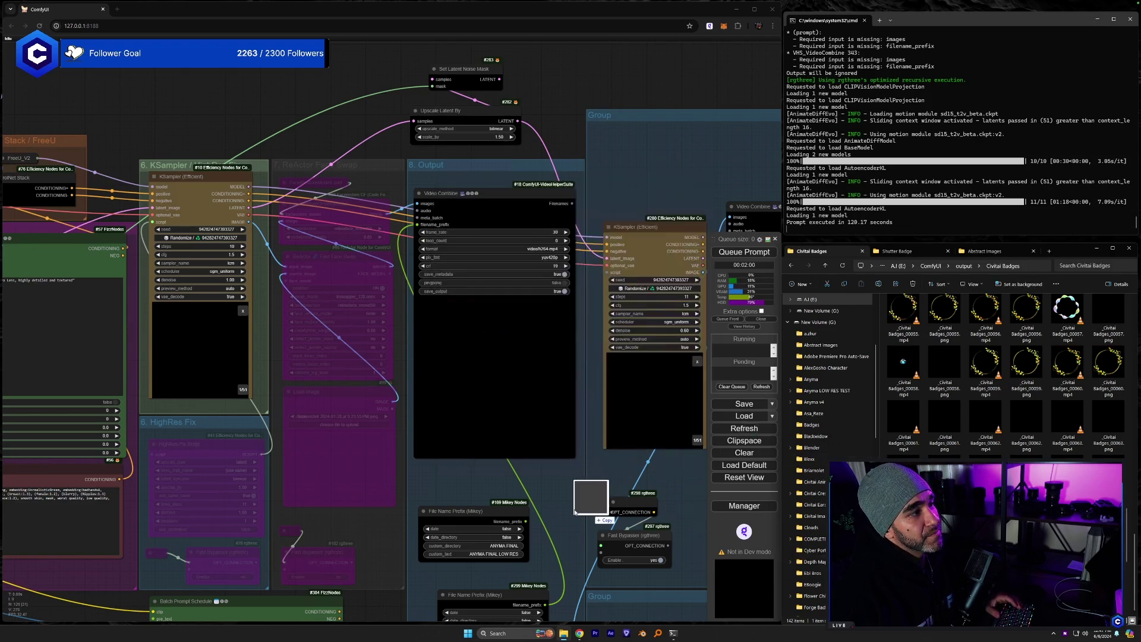
- Set frame_load_cap to 0 on the Load Video (Path) node in the Video Source / Resolution group
{"action": "scroll", "coordinate": [561, 505], "scroll_direction": "down", "scroll_amount": 5}
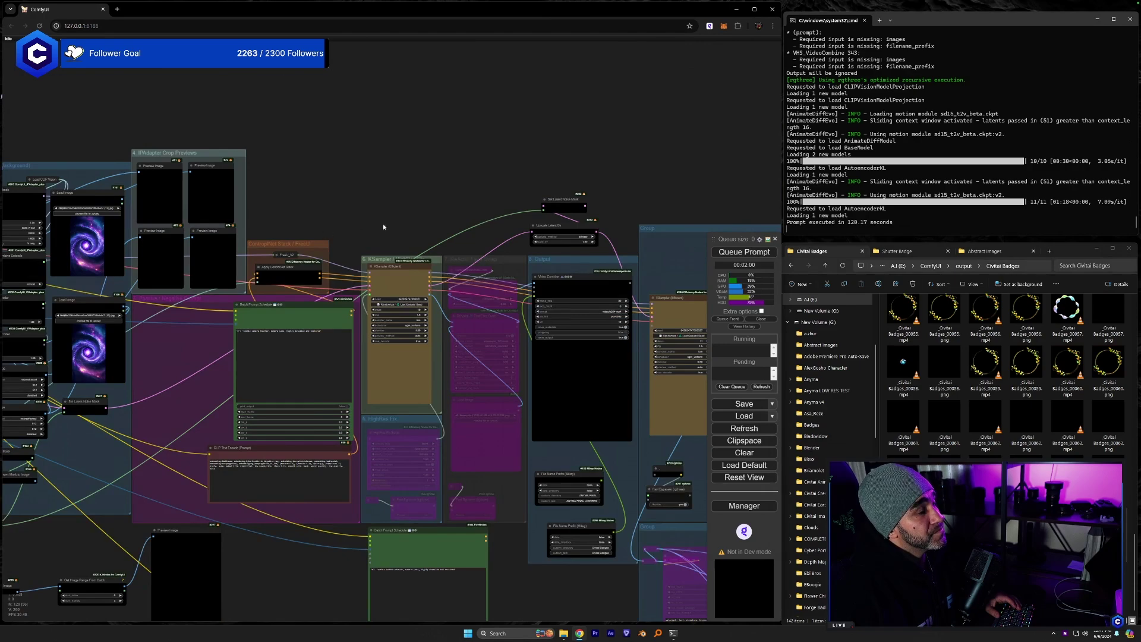
{"action": "scroll", "coordinate": [383, 224], "scroll_direction": "down", "scroll_amount": 3}
{"action": "scroll", "coordinate": [344, 198], "scroll_direction": "up", "scroll_amount": 3}
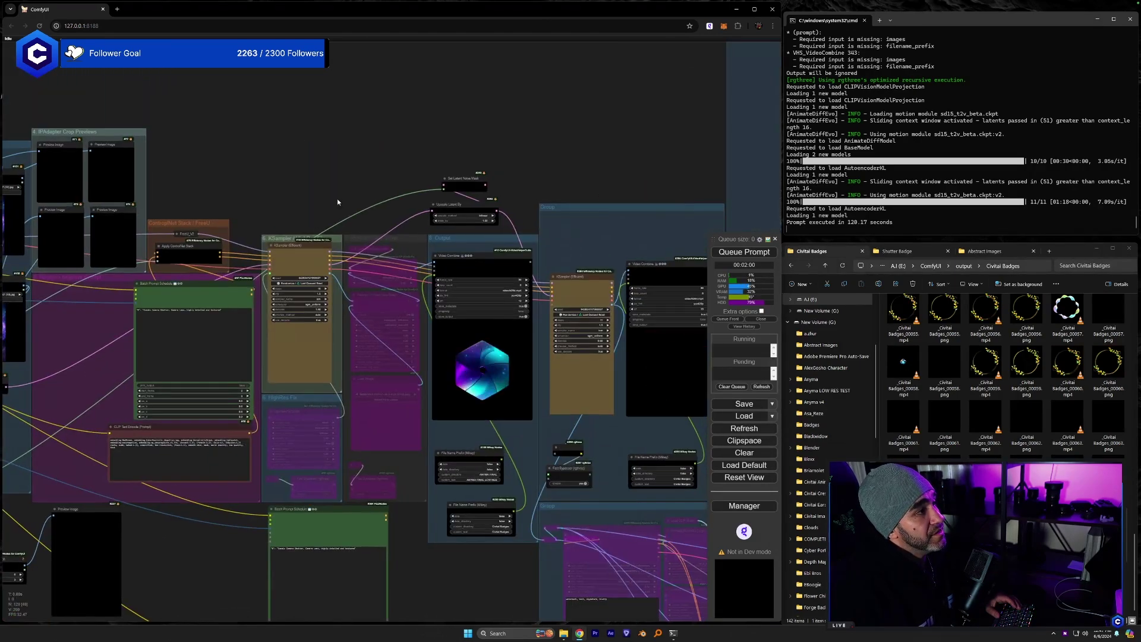
{"action": "left_click_drag", "start_coordinate": [400, 201], "coordinate": [844, 223]}
{"action": "left_click_drag", "start_coordinate": [270, 451], "coordinate": [636, 460]}
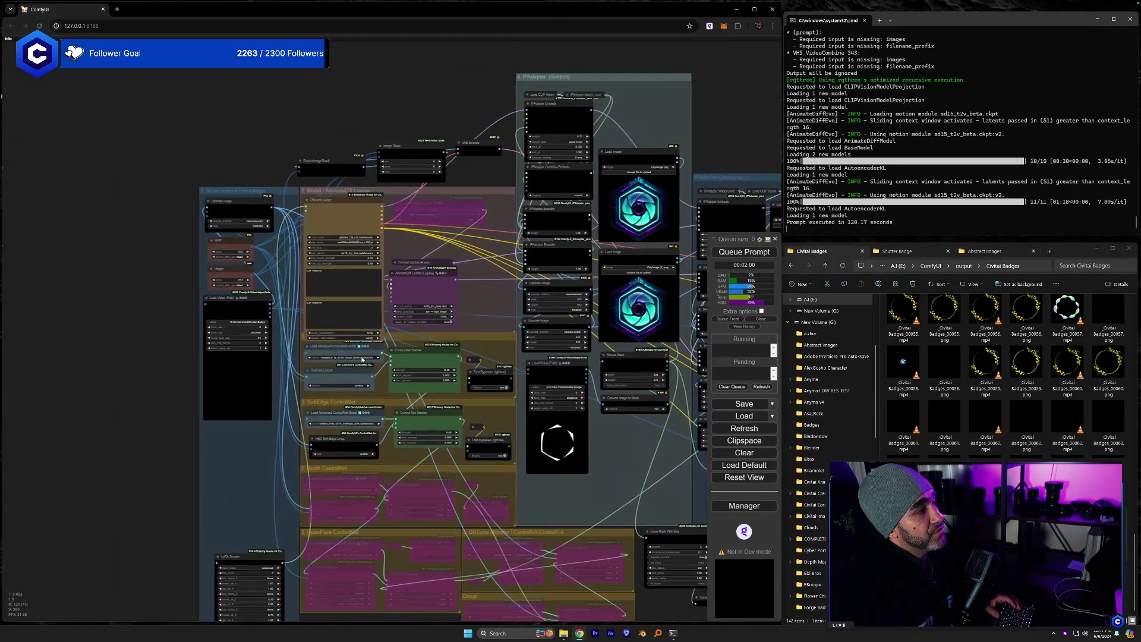
{"action": "scroll", "coordinate": [351, 248], "scroll_direction": "up", "scroll_amount": 5}
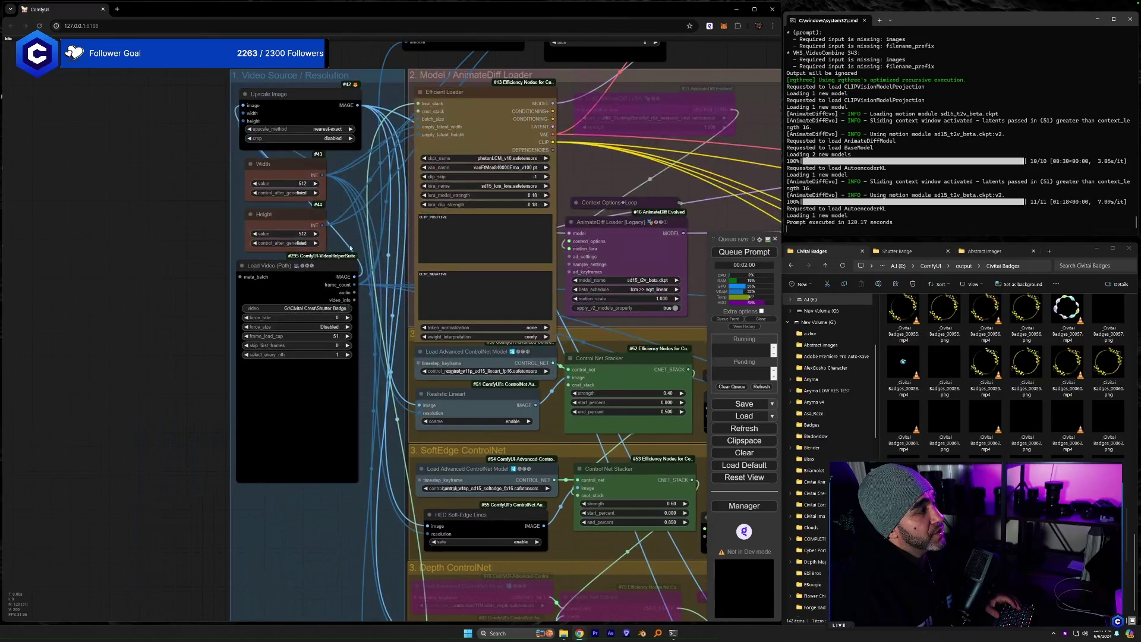
{"action": "left_click", "coordinate": [338, 335]}
{"action": "type", "text": "0"}
{"action": "key", "text": "Return"}
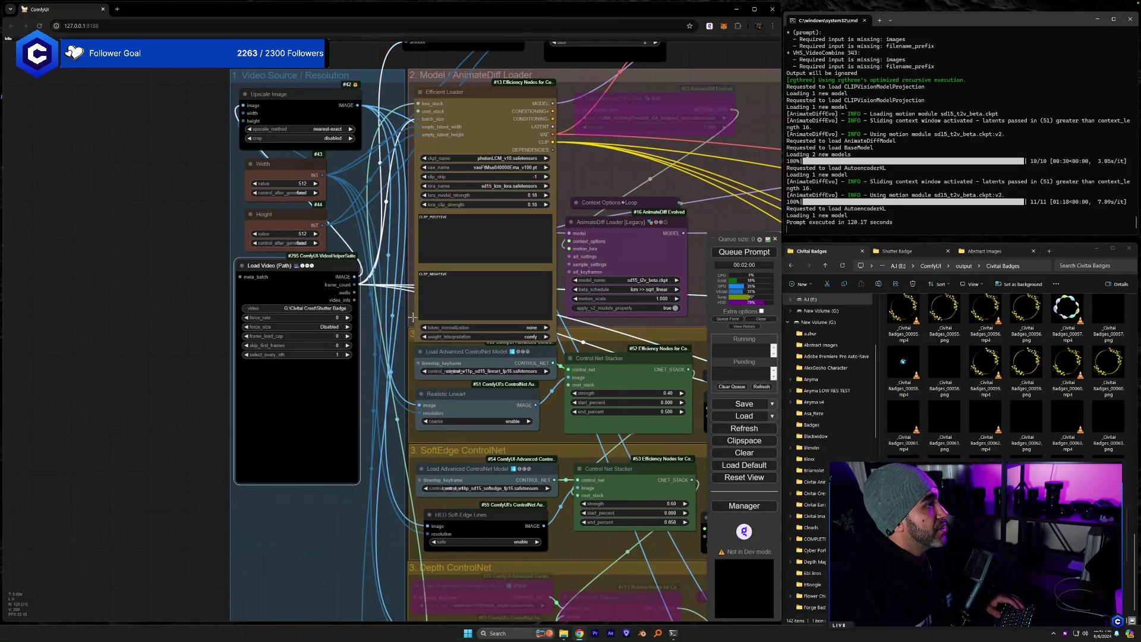
- Check the mask video's Load Video (Path) node, queue the workflow, and bring the KSampler and output nodes into view
{"action": "left_click_drag", "start_coordinate": [698, 621], "coordinate": [378, 469]}
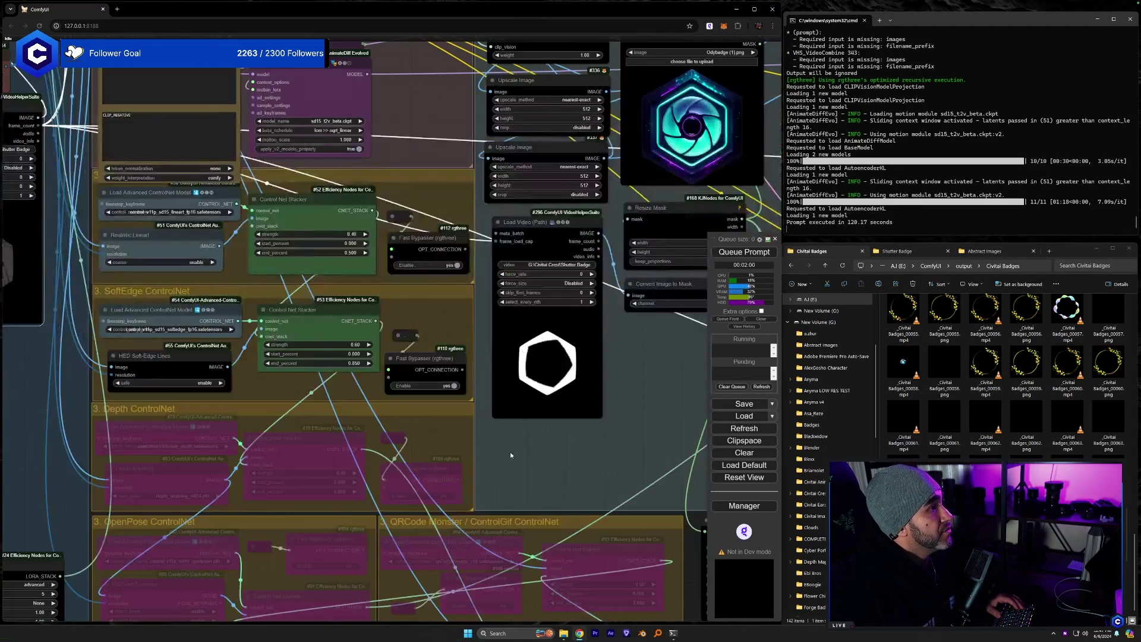
{"action": "left_click_drag", "start_coordinate": [510, 451], "coordinate": [438, 497]}
{"action": "left_click", "coordinate": [750, 256]}
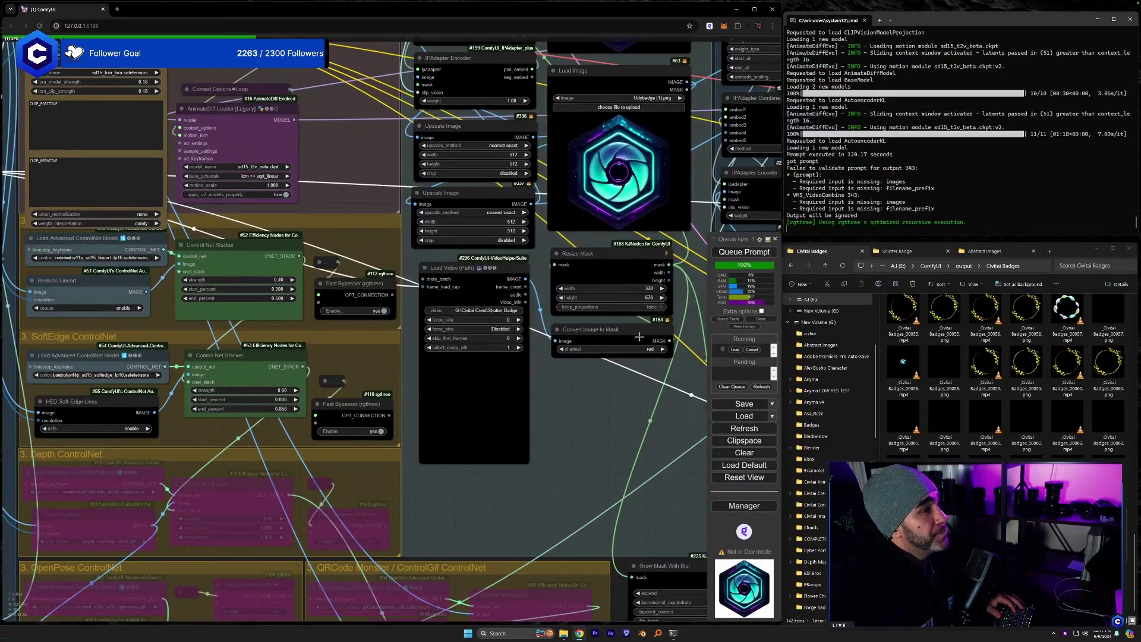
{"action": "left_click_drag", "start_coordinate": [683, 403], "coordinate": [189, 327]}
{"action": "left_click_drag", "start_coordinate": [444, 304], "coordinate": [331, 383]}
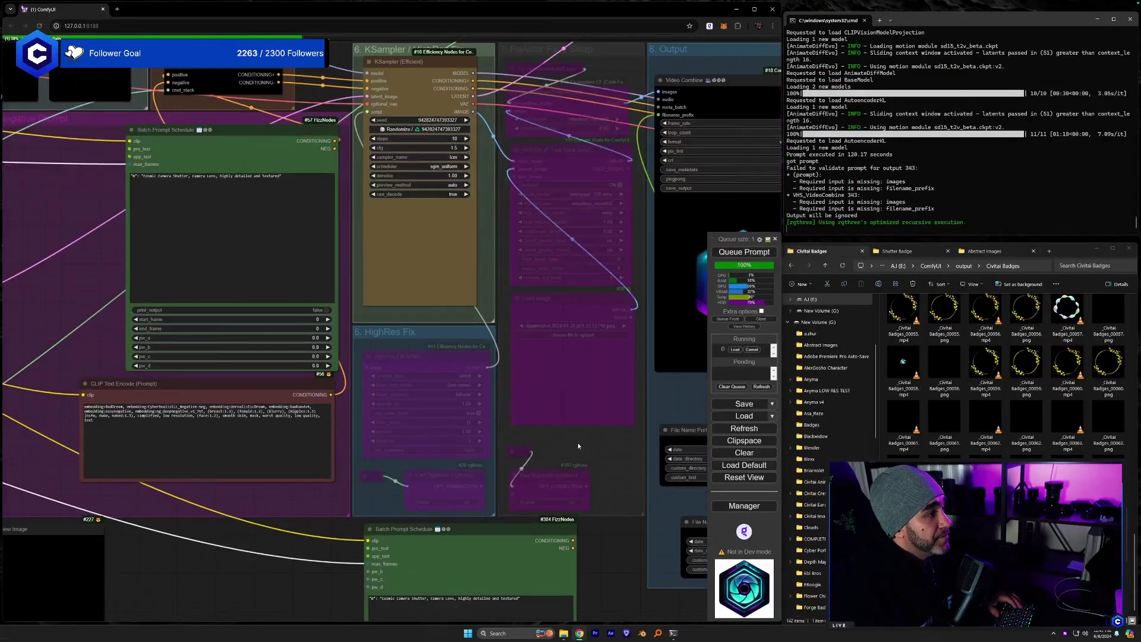
- Examine the KSampler previews and the Video Combine outputs of the low-res and upscale passes while the queued workflow generates
{"action": "left_click_drag", "start_coordinate": [578, 446], "coordinate": [98, 466]}
{"action": "mouse_move", "coordinate": [459, 416]}
{"action": "left_mouse_down"}
{"action": "mouse_move", "coordinate": [510, 420]}
{"action": "mouse_move", "coordinate": [456, 434]}
{"action": "left_mouse_up"}
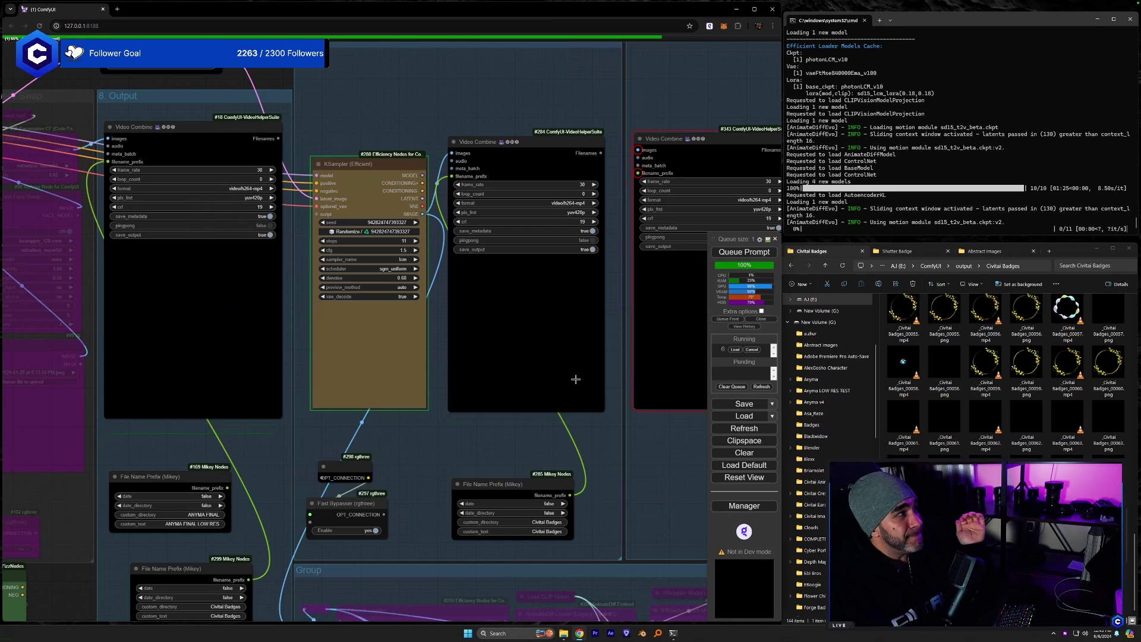
{"action": "left_click_drag", "start_coordinate": [415, 420], "coordinate": [694, 415]}
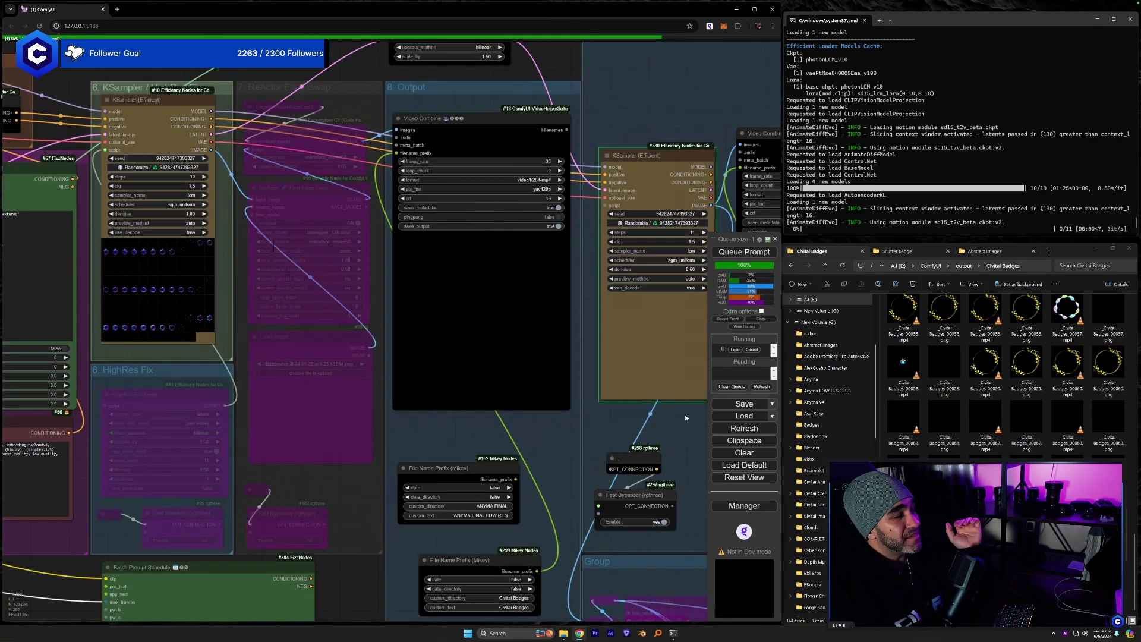
{"action": "left_click_drag", "start_coordinate": [586, 425], "coordinate": [409, 440]}
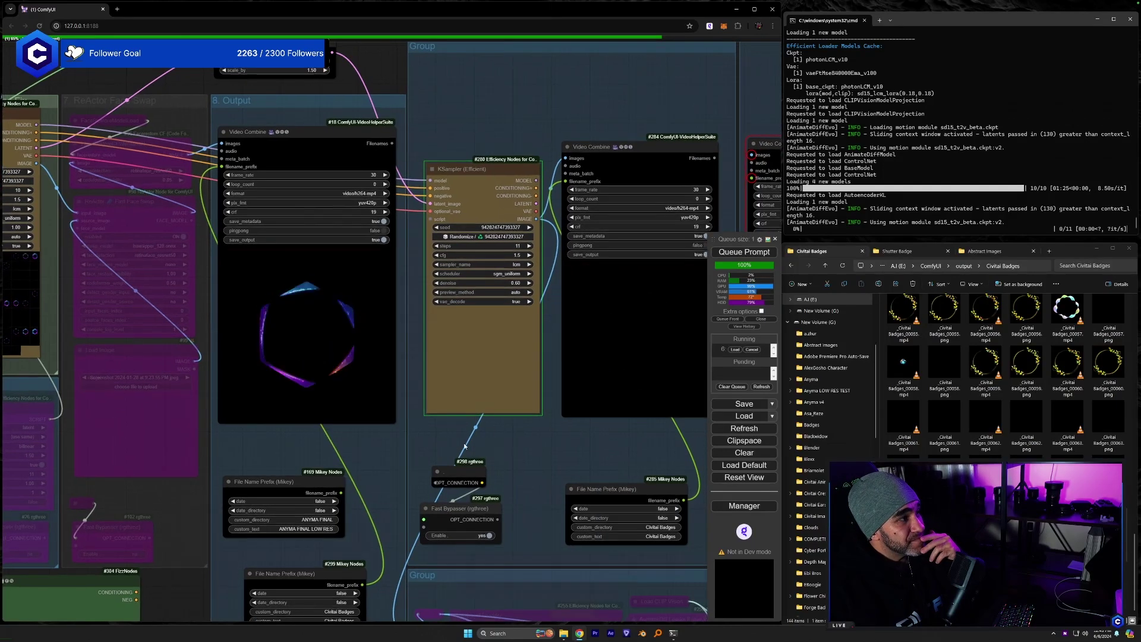
{"action": "left_click_drag", "start_coordinate": [436, 453], "coordinate": [379, 479]}
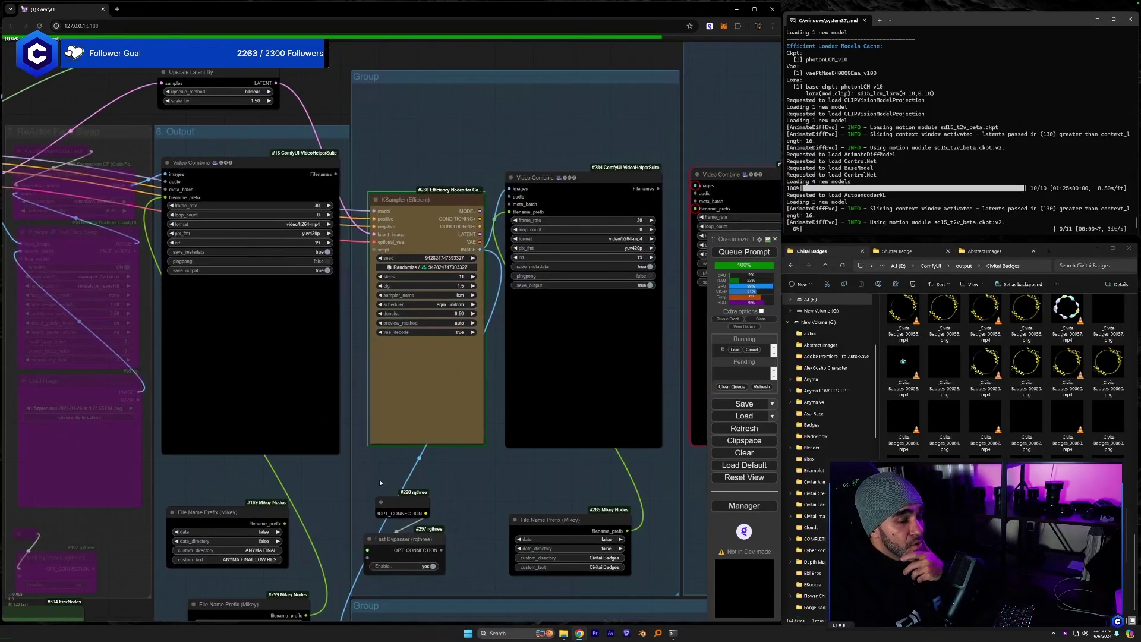
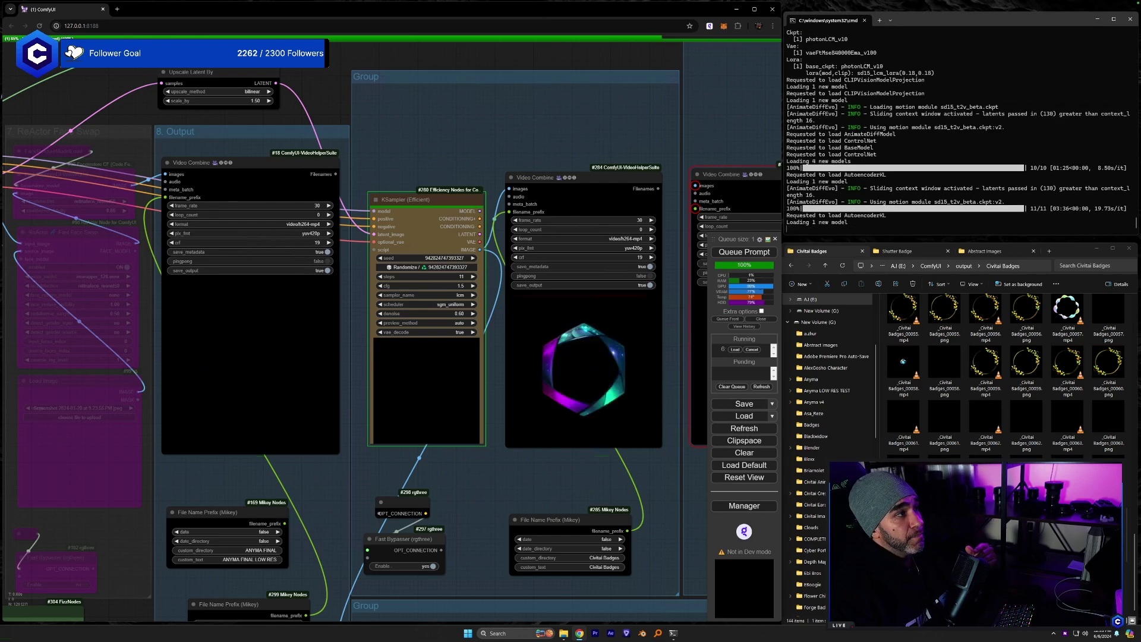
{"action": "left_click_drag", "start_coordinate": [714, 121], "coordinate": [635, 123]}
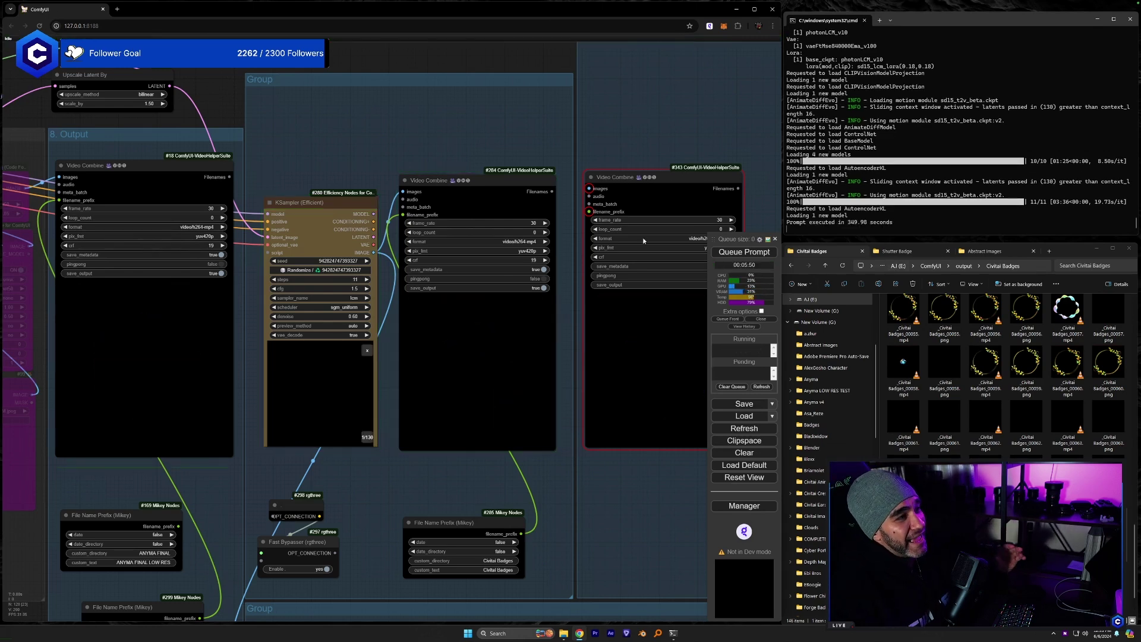
{"action": "scroll", "coordinate": [517, 330], "scroll_direction": "up", "scroll_amount": 1}
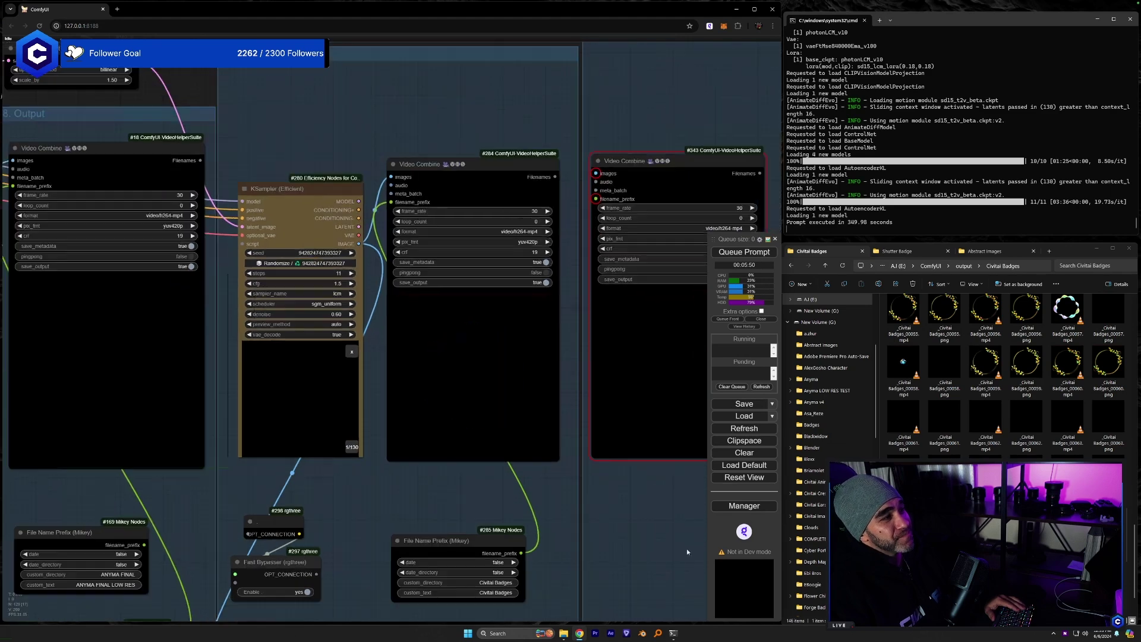
{"action": "left_click_drag", "start_coordinate": [634, 552], "coordinate": [561, 547]}
- Find _Civitai Badges_00073.mp4 in the Civitai Badges folder and check its file properties
{"action": "scroll", "coordinate": [909, 342], "scroll_direction": "down", "scroll_amount": 1}
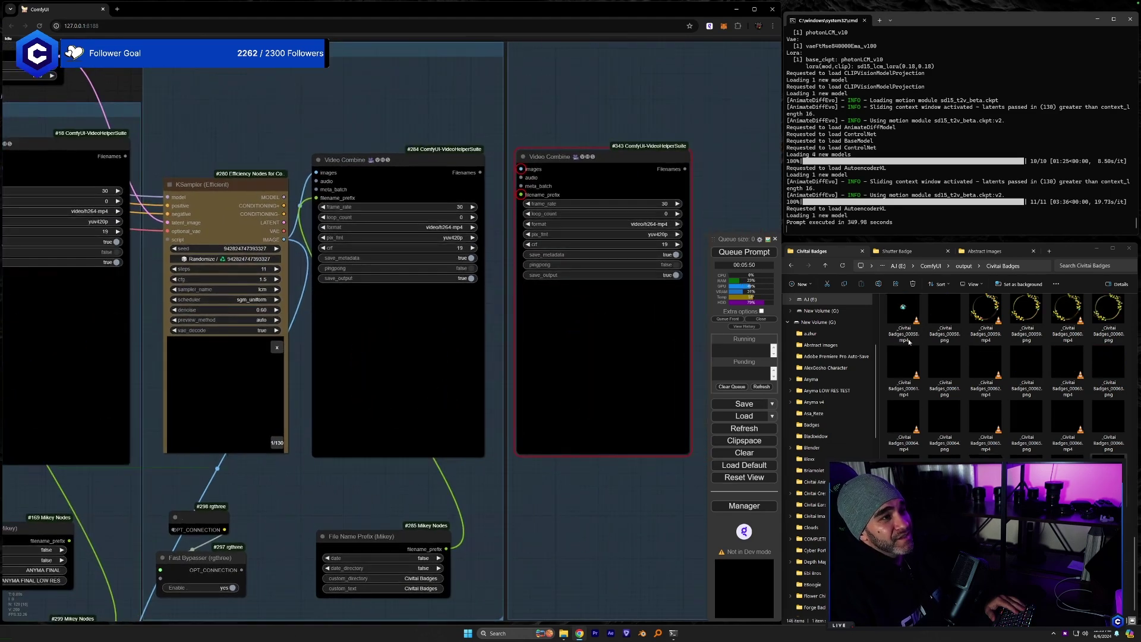
{"action": "scroll", "coordinate": [908, 342], "scroll_direction": "up", "scroll_amount": 2}
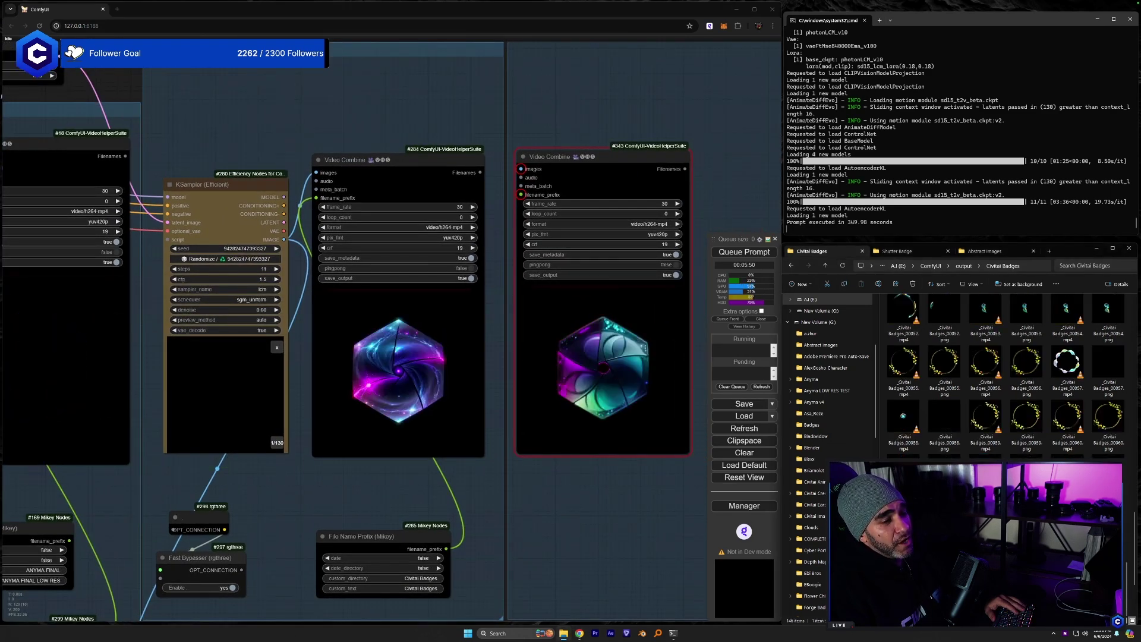
{"action": "scroll", "coordinate": [1004, 374], "scroll_direction": "down", "scroll_amount": 2}
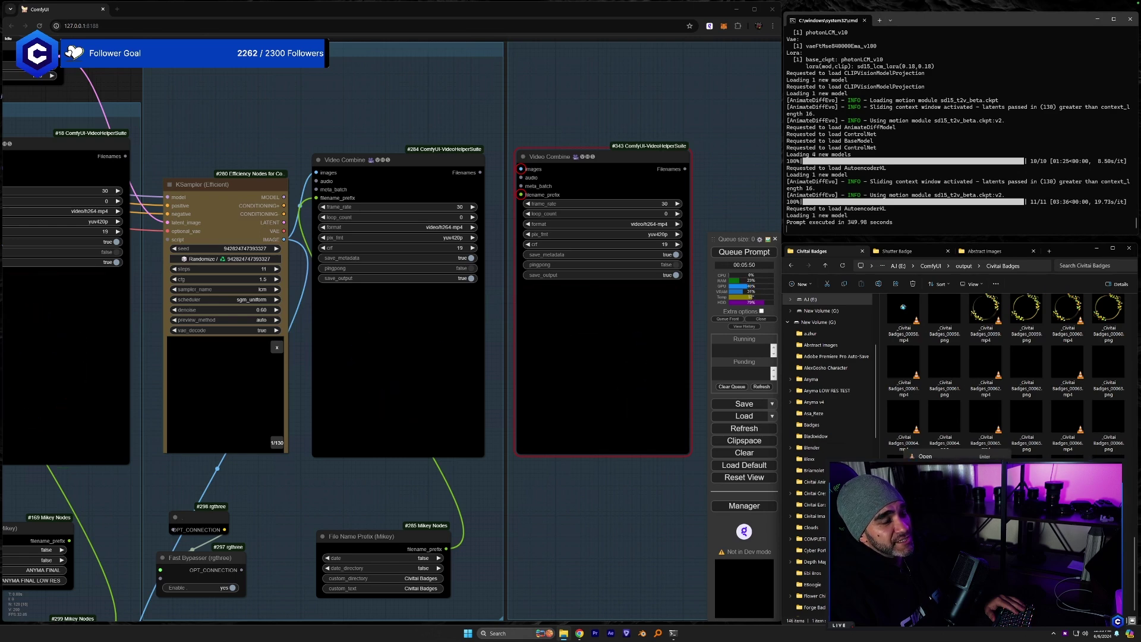
{"action": "key", "text": "alt+Return"}
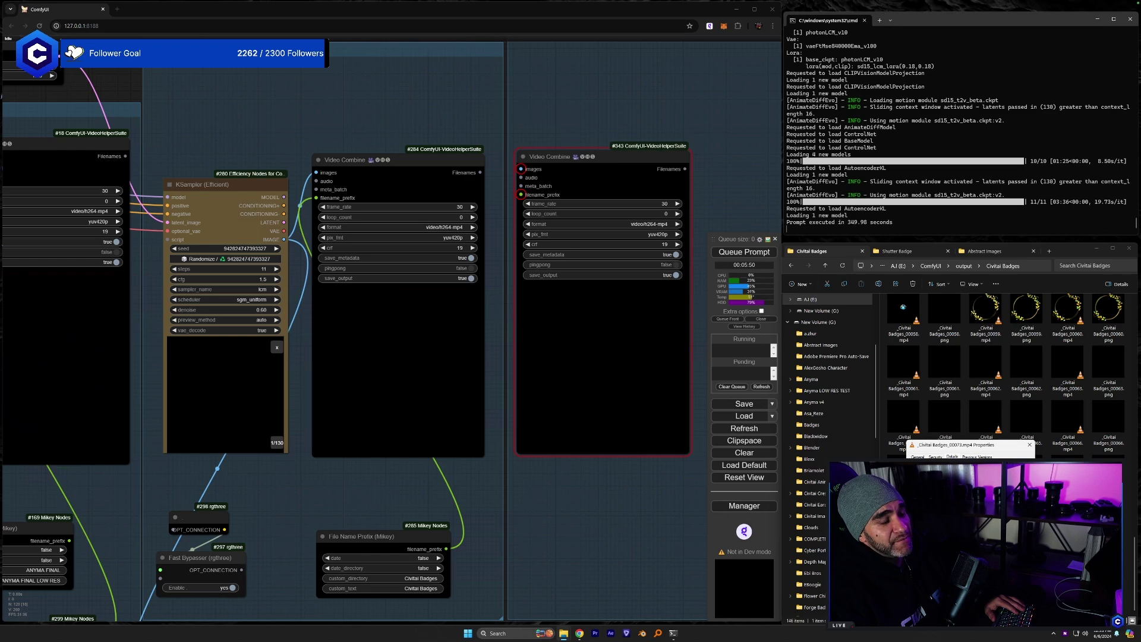
{"action": "key", "text": "Escape"}
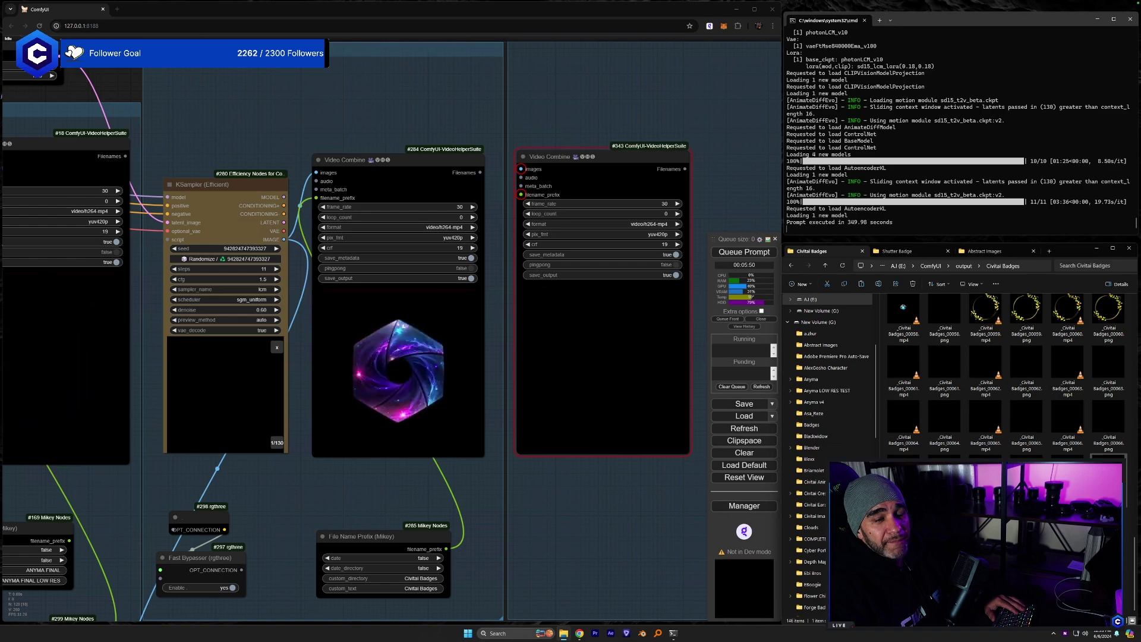
- Switch to the After Effects desktop and preview _Civitai Badges_00073.mp4 from Finder
{"action": "key", "text": "ctrl+Up"}
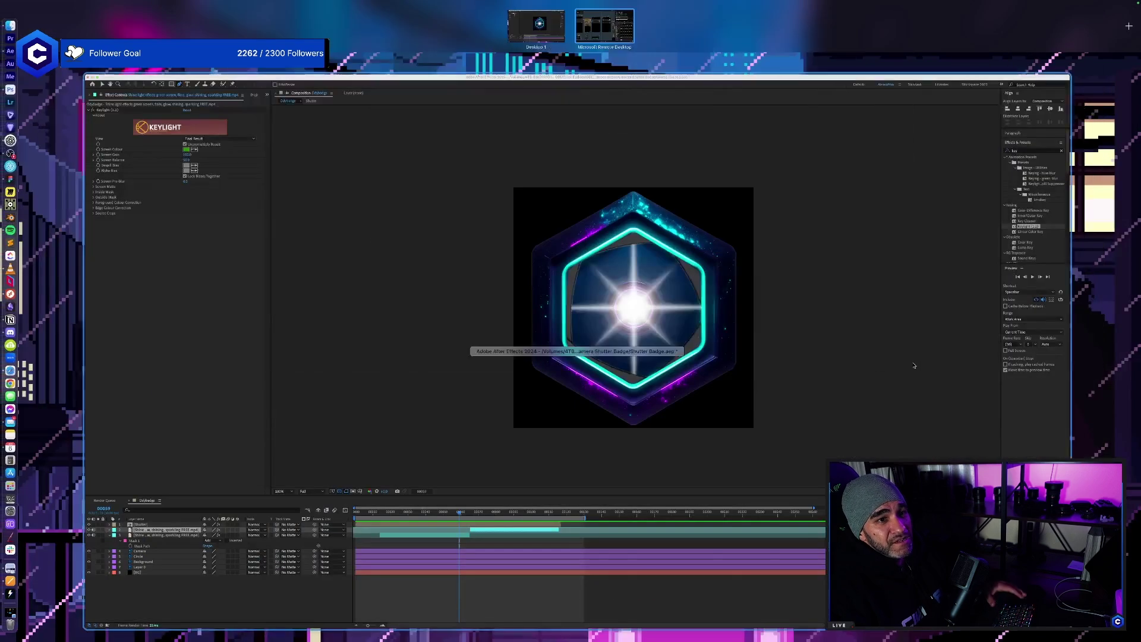
{"action": "left_click", "coordinate": [454, 305]}
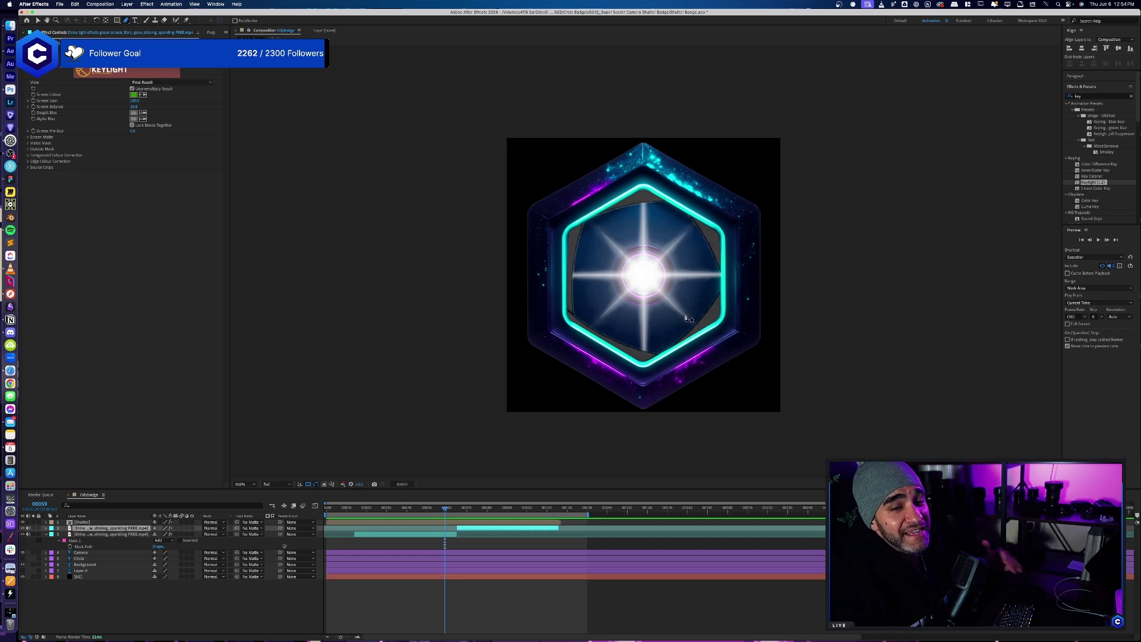
{"action": "key", "text": "super+Tab"}
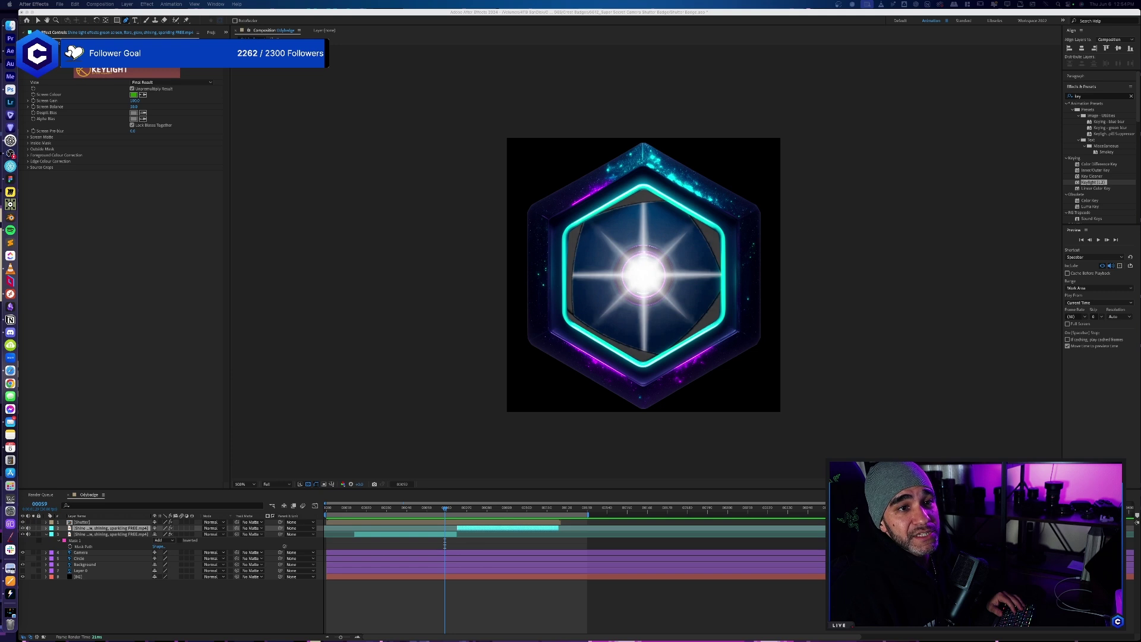
{"action": "key", "text": "space"}
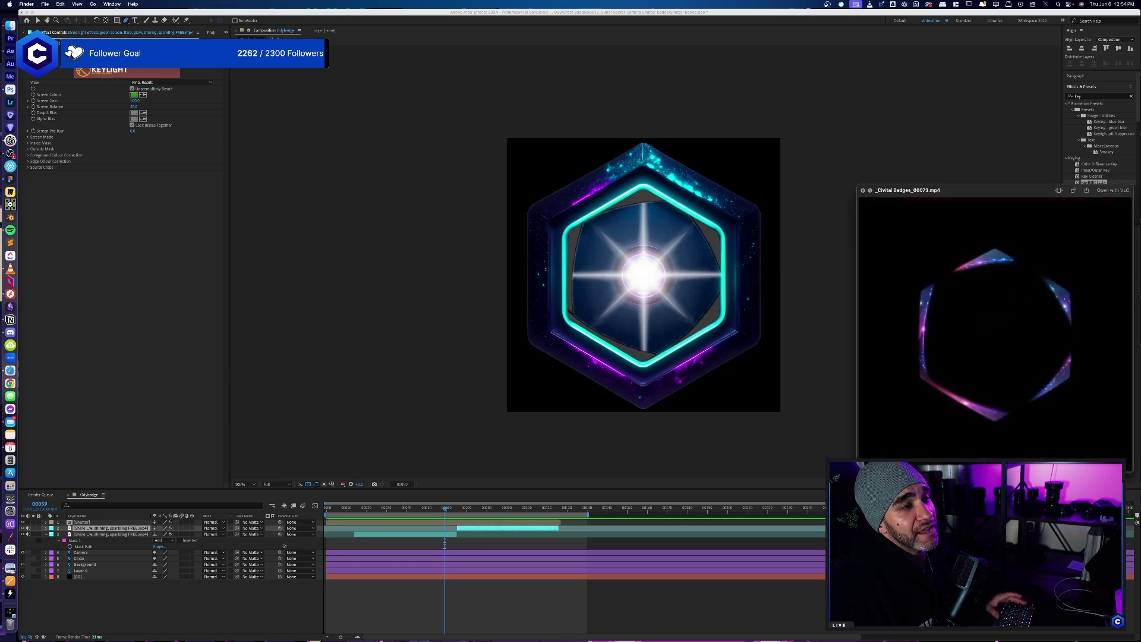
{"action": "key", "text": "space"}
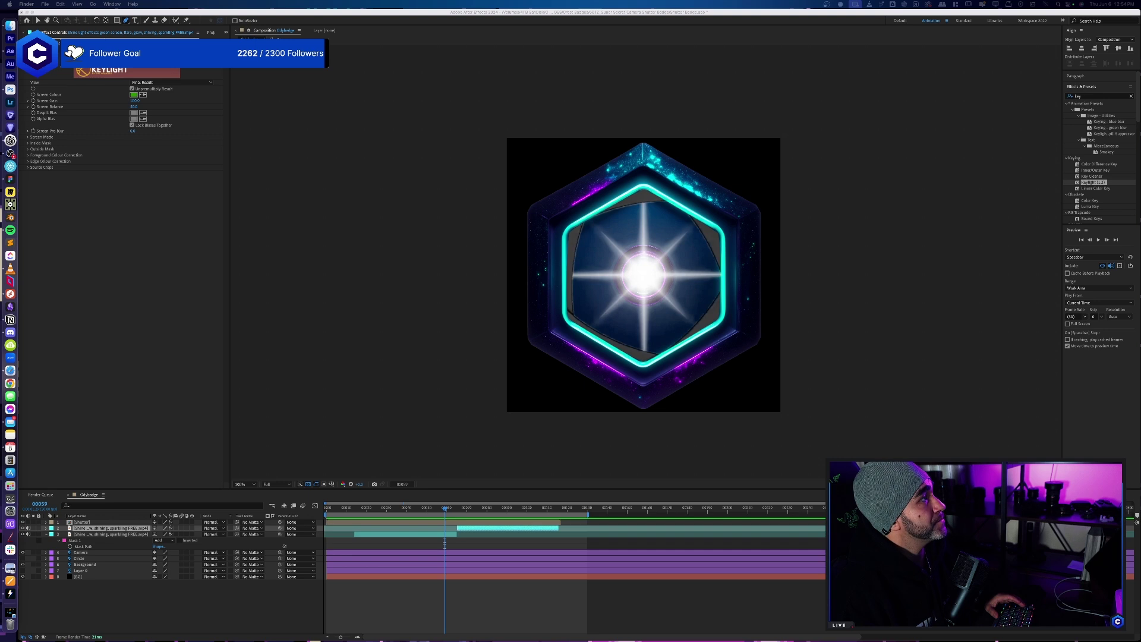
- Import _Civitai Badges_00073.mp4 into the project, place it directly below the Shutter layer, and compare it with Shutter hidden and shown
{"action": "left_click", "coordinate": [210, 33]}
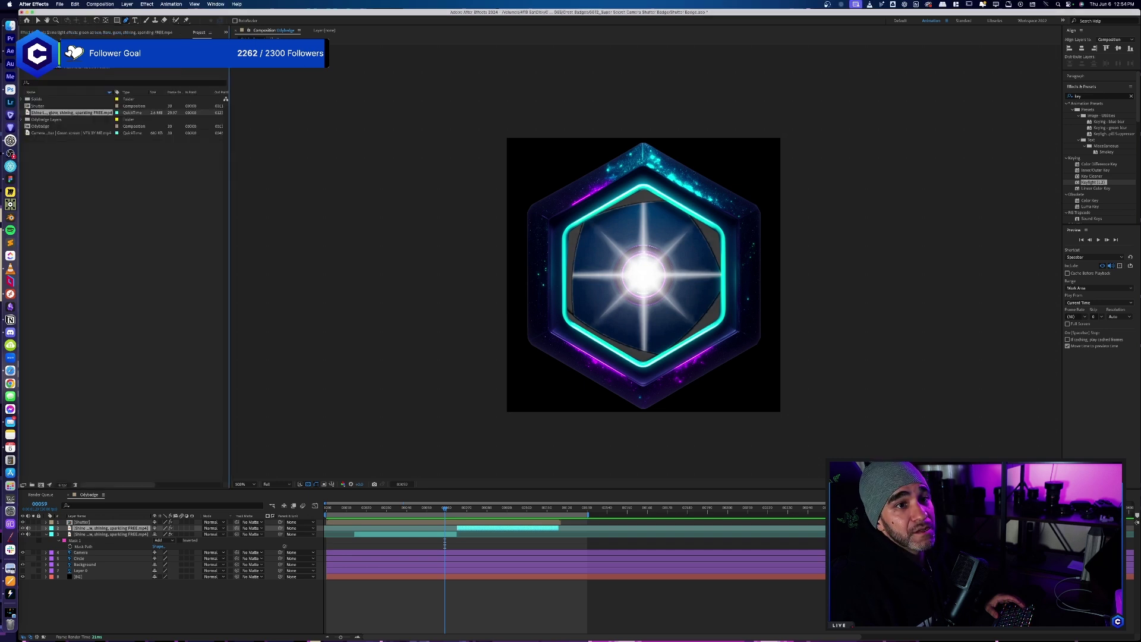
{"action": "left_click_drag", "start_coordinate": [324, 200], "coordinate": [60, 148]}
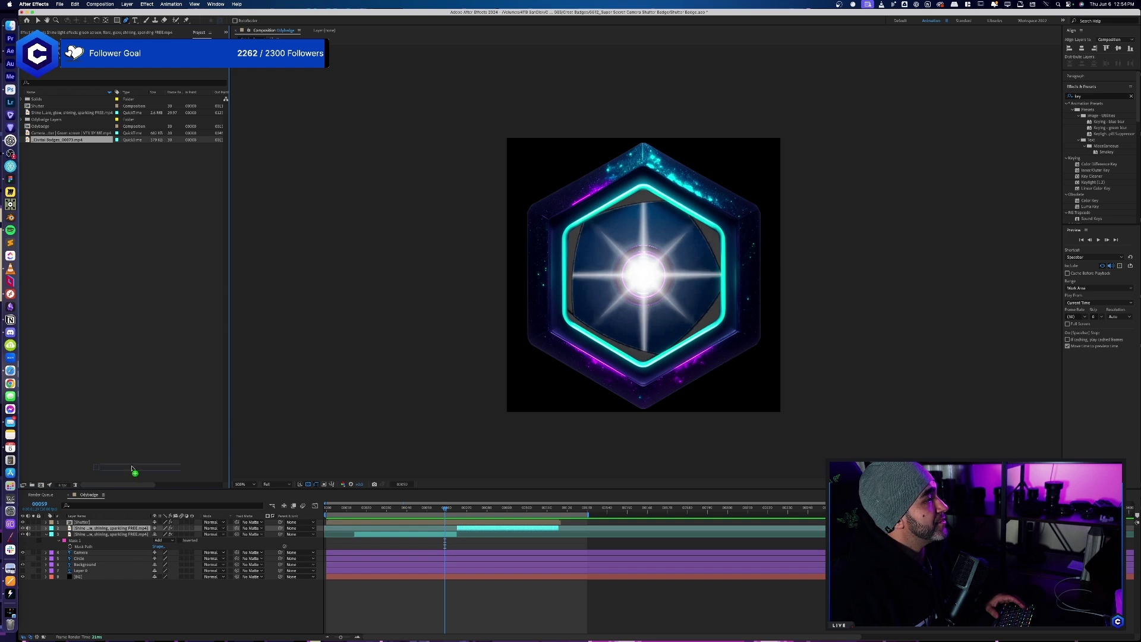
{"action": "left_click_drag", "start_coordinate": [131, 520], "coordinate": [130, 526]}
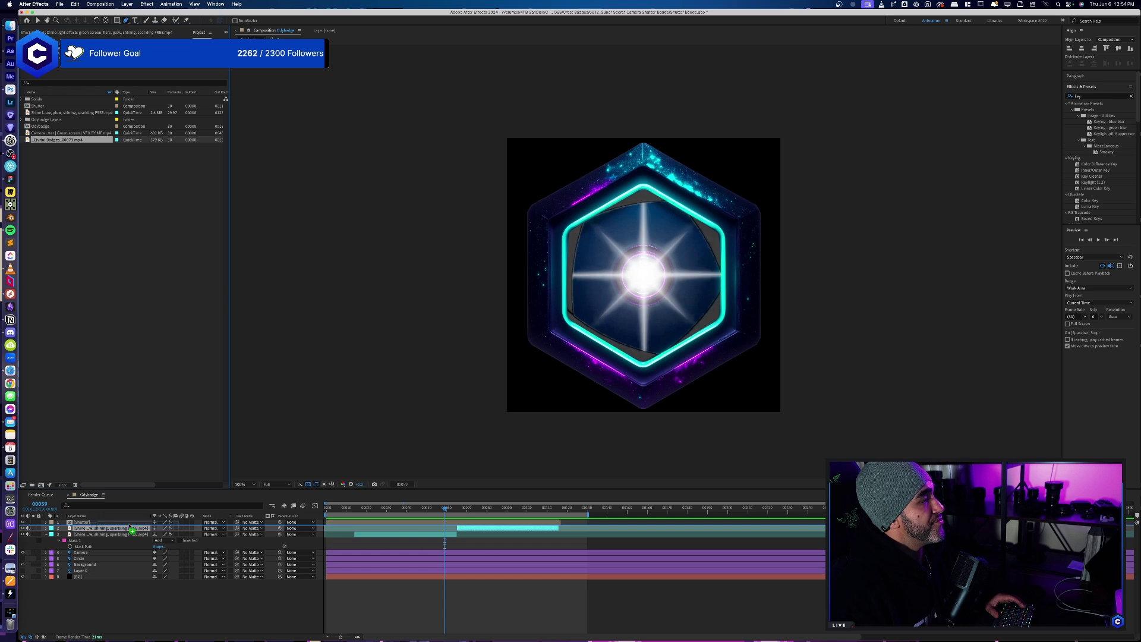
{"action": "left_click_drag", "start_coordinate": [130, 528], "coordinate": [113, 523]}
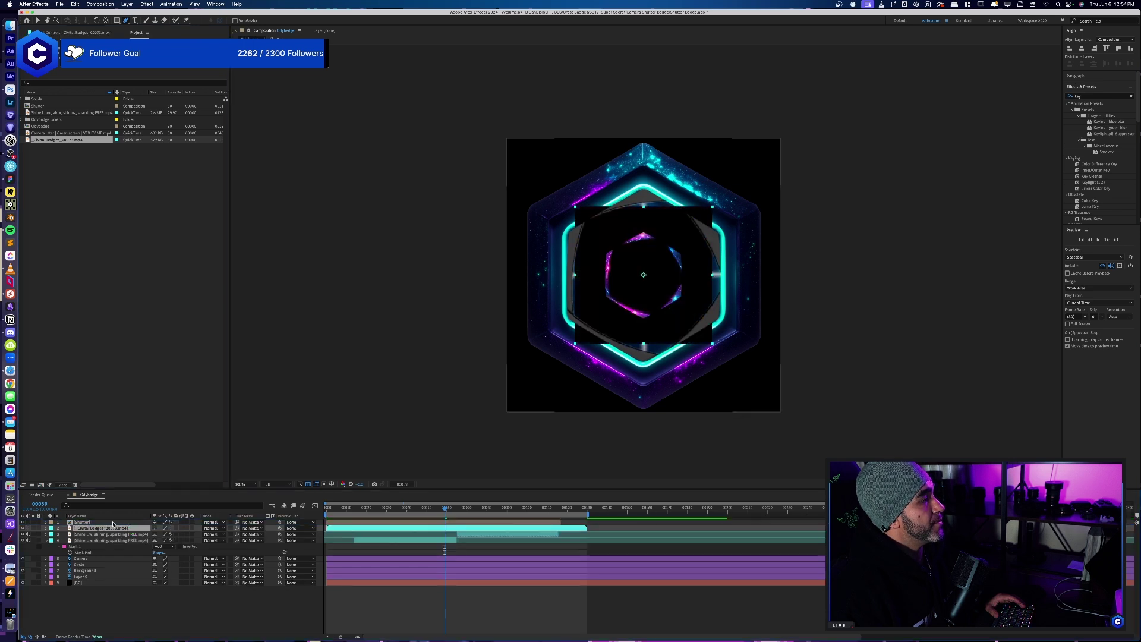
{"action": "left_click", "coordinate": [23, 527]}
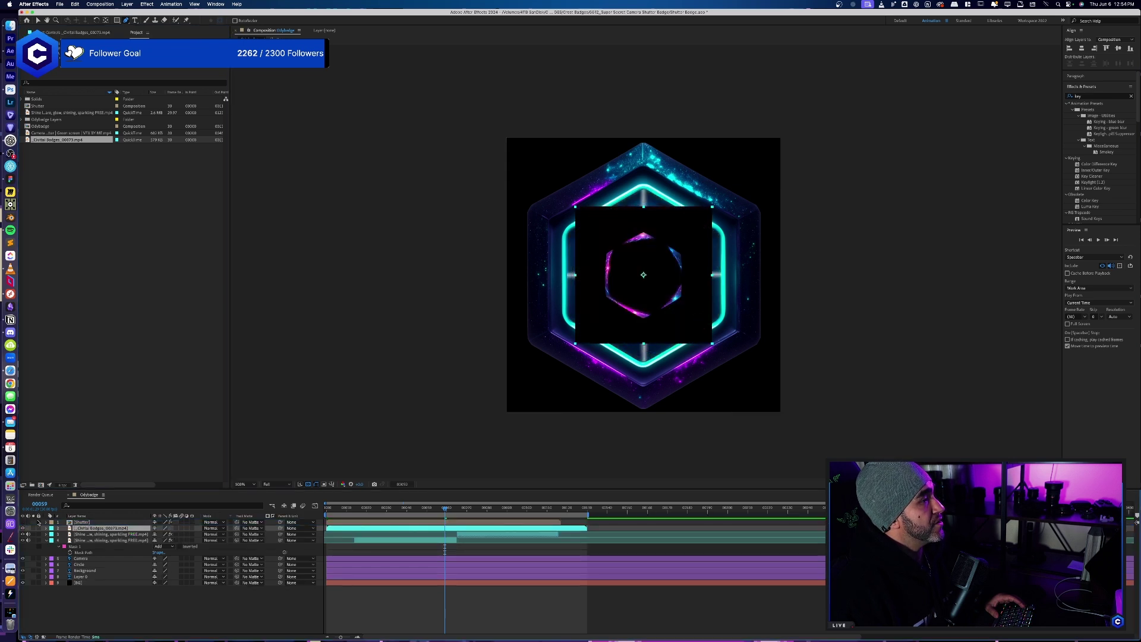
{"action": "left_click", "coordinate": [23, 522]}
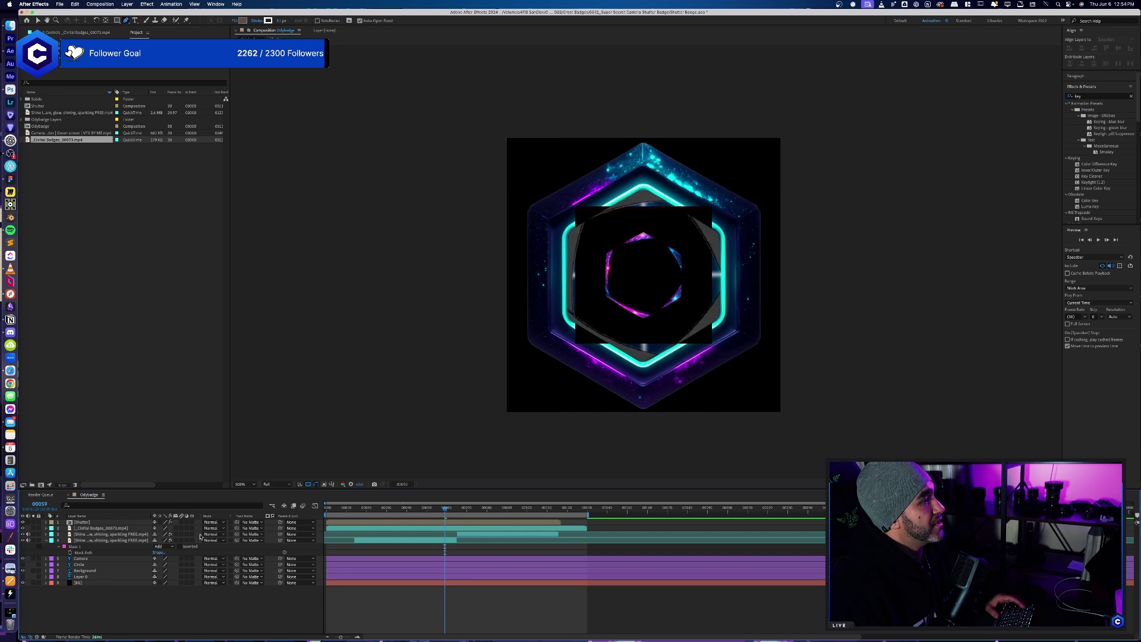
- At frame 9, scale the _Civitai Badges_00073.mp4 layer up until it fills the composition frame
{"action": "left_click_drag", "start_coordinate": [446, 511], "coordinate": [345, 524]}
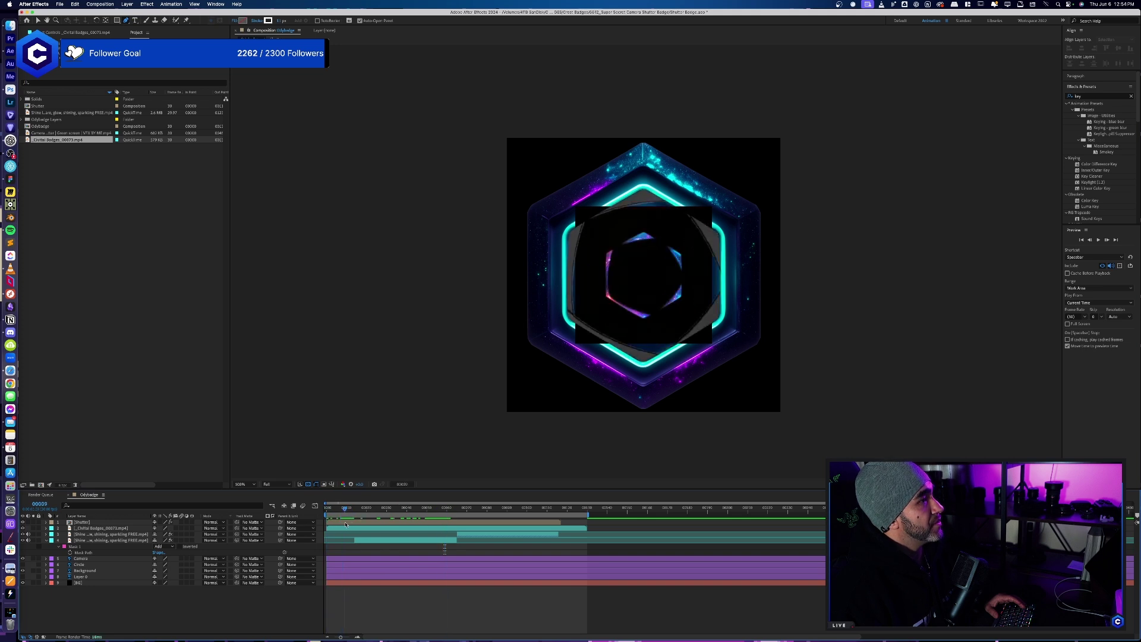
{"action": "left_click", "coordinate": [132, 523]}
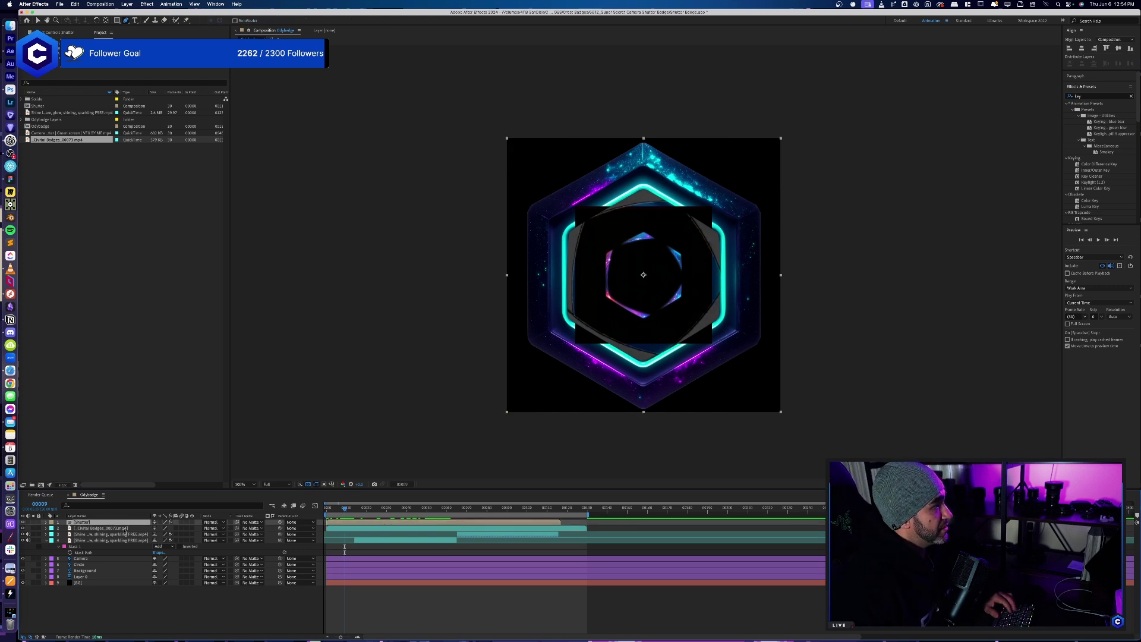
{"action": "left_click", "coordinate": [124, 528]}
{"action": "key", "text": "p"}
{"action": "key", "text": "shift+s"}
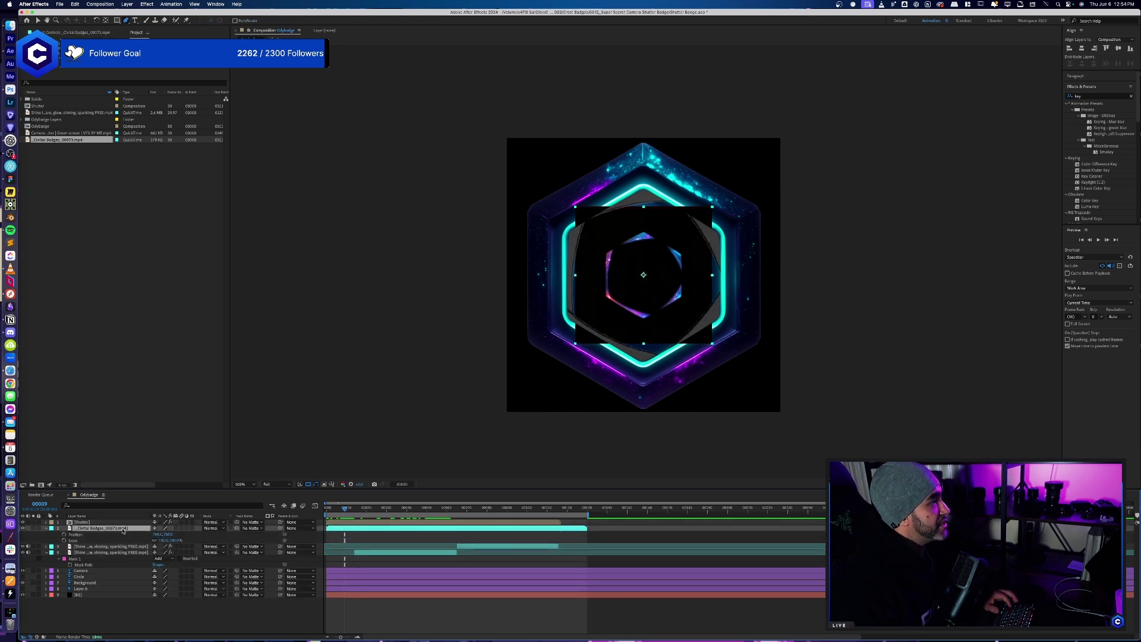
{"action": "left_click_drag", "start_coordinate": [163, 540], "coordinate": [194, 534]}
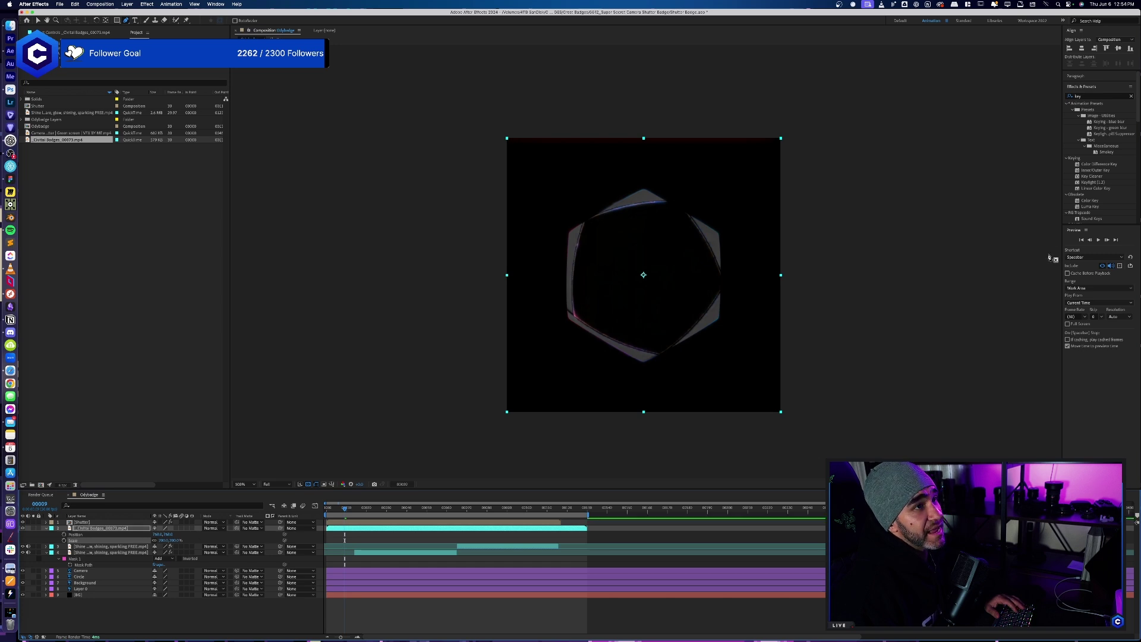
- Clear the search term in Effects & Presets
{"action": "left_click", "coordinate": [1108, 95]}
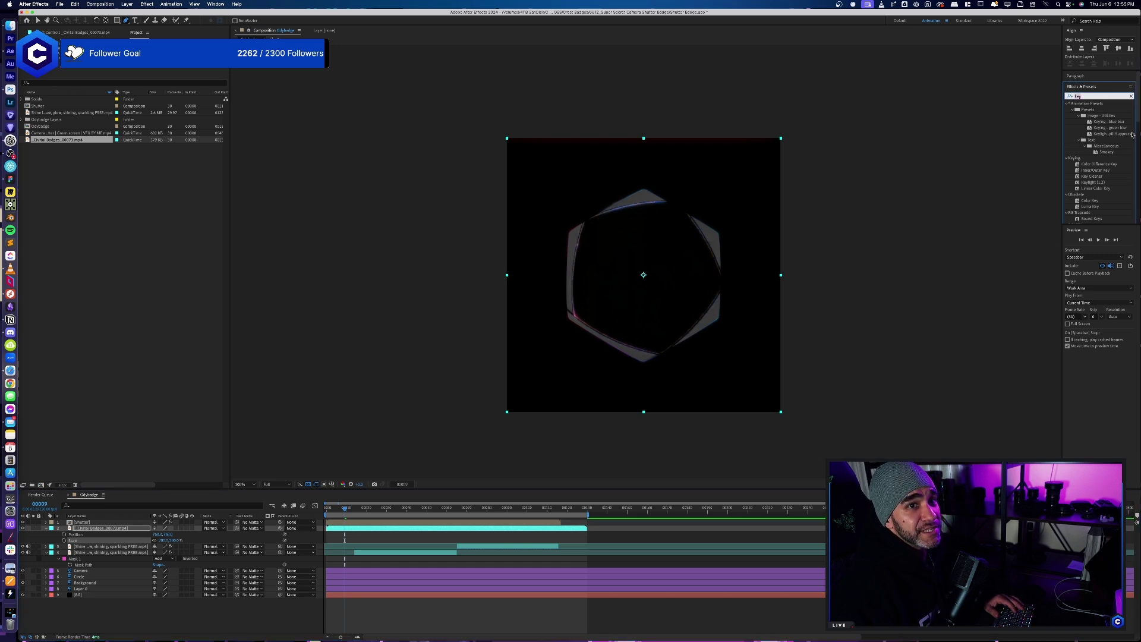
{"action": "key", "text": "BackSpace"}
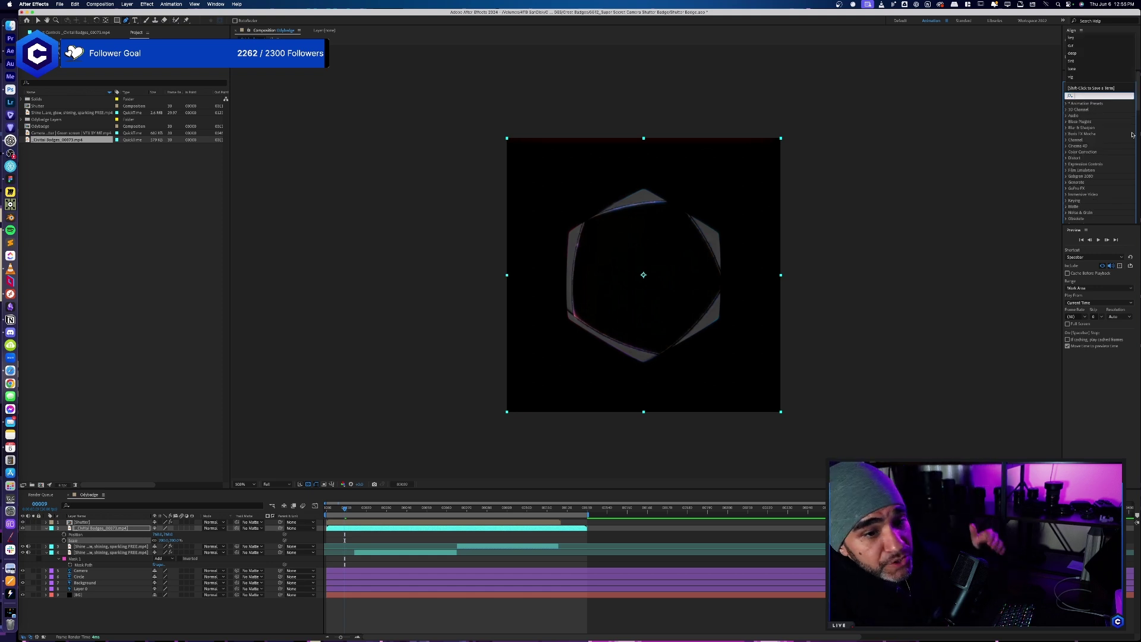
{"action": "key", "text": "Escape"}
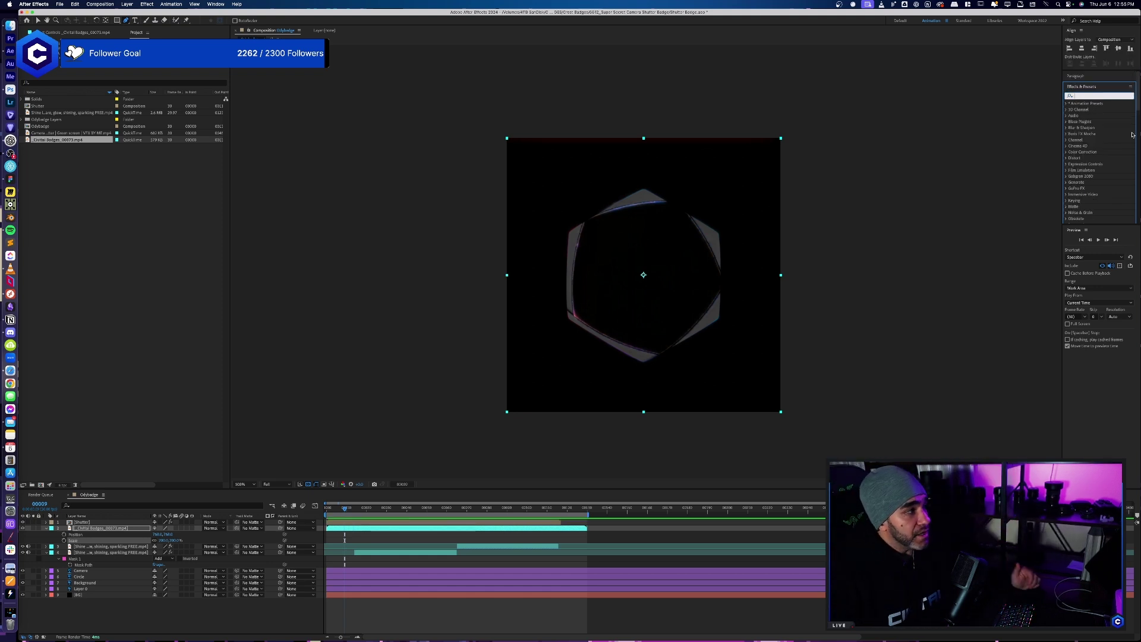
- Set the blending mode of the _Civitai Badges_00073.mp4 layer to Screen and hide the Shutter layer
{"action": "left_click", "coordinate": [221, 529]}
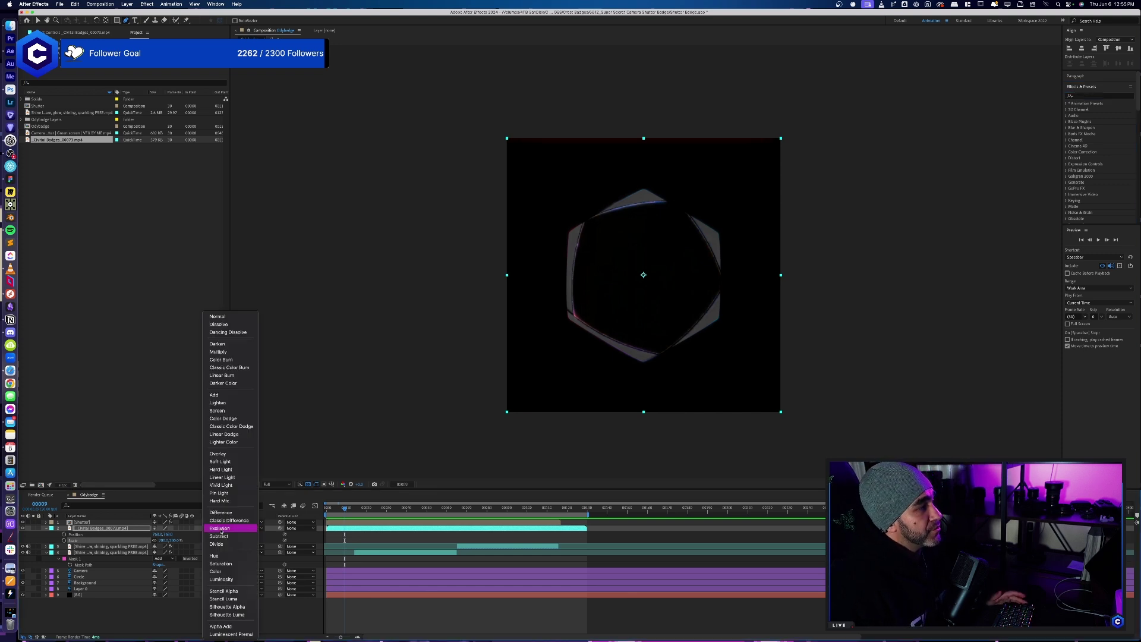
{"action": "key", "text": "Escape"}
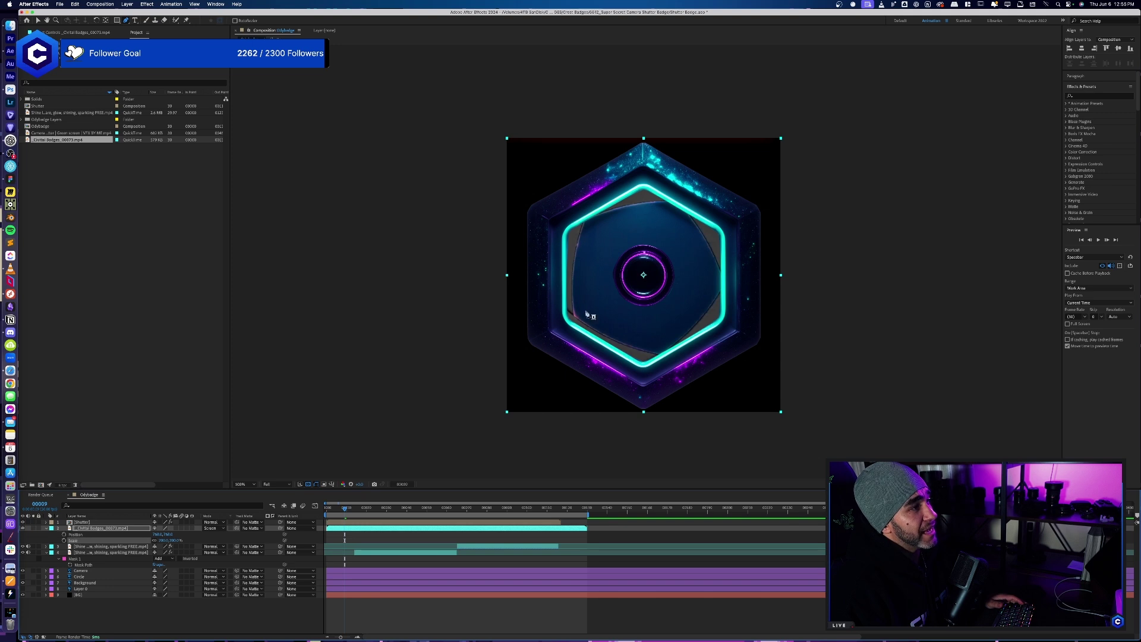
{"action": "left_click", "coordinate": [23, 522]}
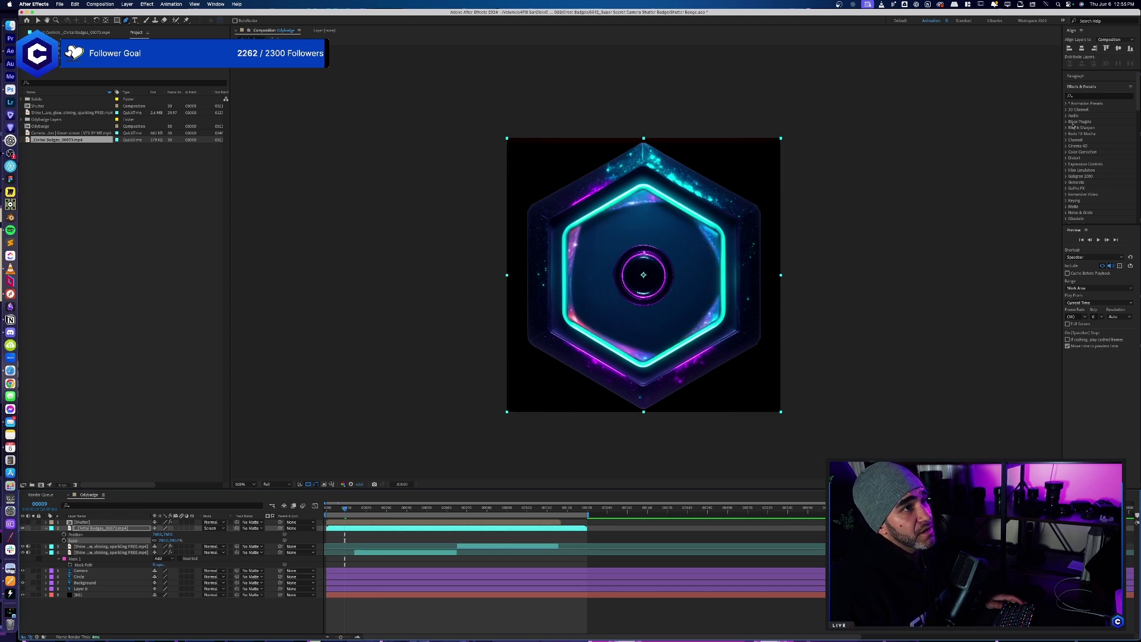
- Set the blending mode of the _Civitai Badges_00073.mp4 layer to Normal
{"action": "left_click", "coordinate": [211, 527]}
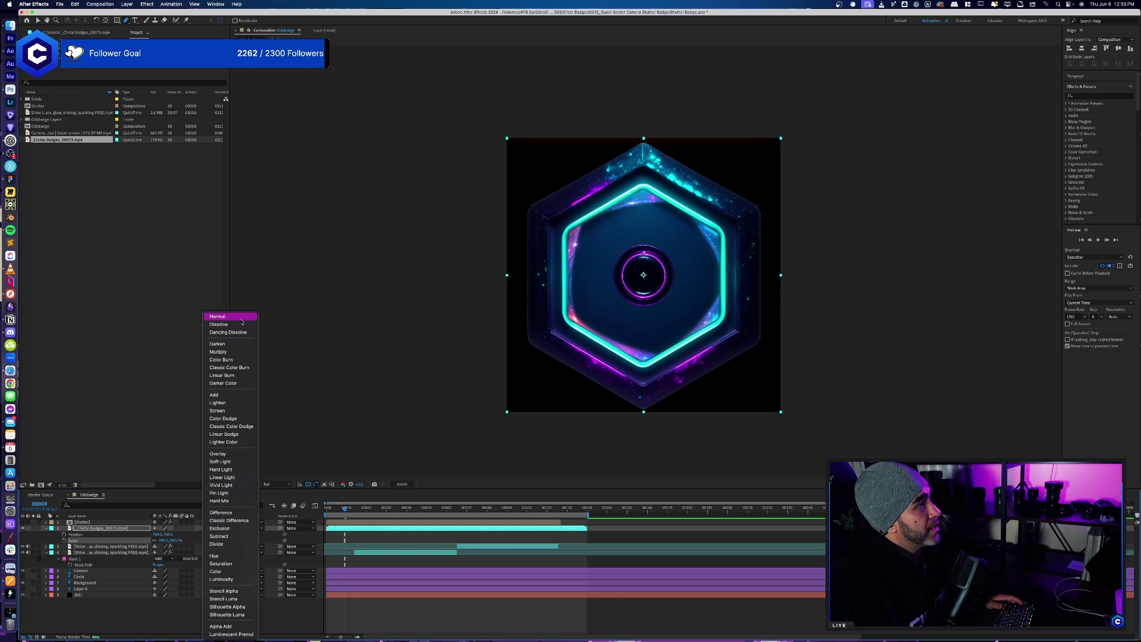
{"action": "left_click", "coordinate": [512, 302]}
- Search the effects for unmult and apply the Universe uni.Unmult effect to the _Civitai Badges_00073.mp4 layer
{"action": "left_click", "coordinate": [1116, 95]}
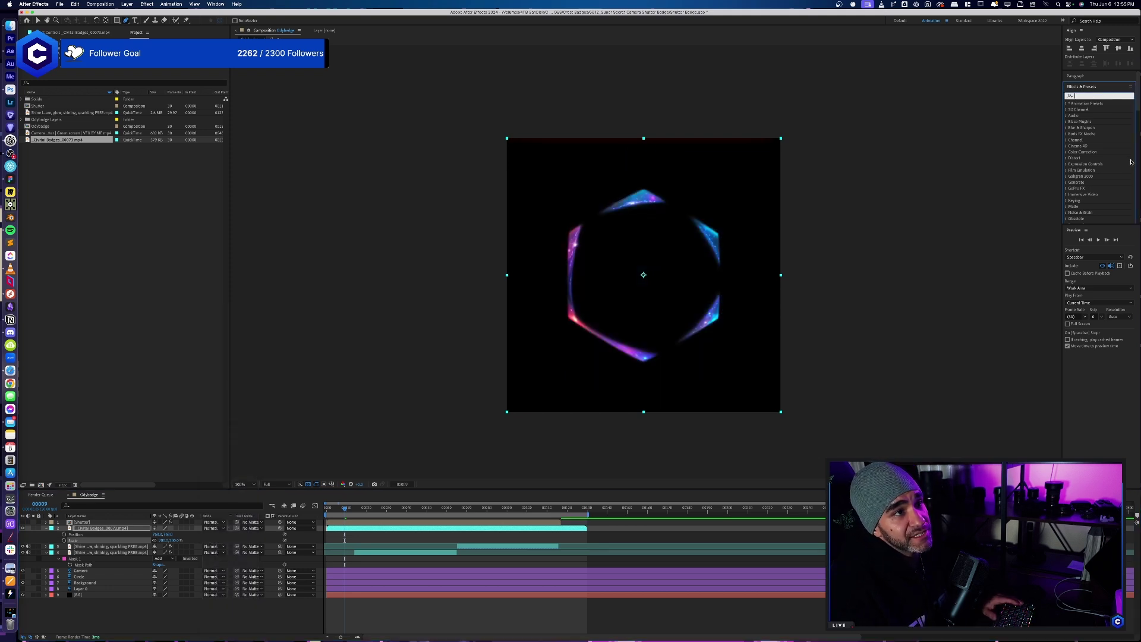
{"action": "scroll", "coordinate": [1121, 154], "scroll_direction": "down", "scroll_amount": 5}
{"action": "scroll", "coordinate": [1121, 153], "scroll_direction": "up", "scroll_amount": 3}
{"action": "left_click_drag", "start_coordinate": [1140, 108], "coordinate": [1138, 119]}
{"action": "left_click", "coordinate": [1066, 181]}
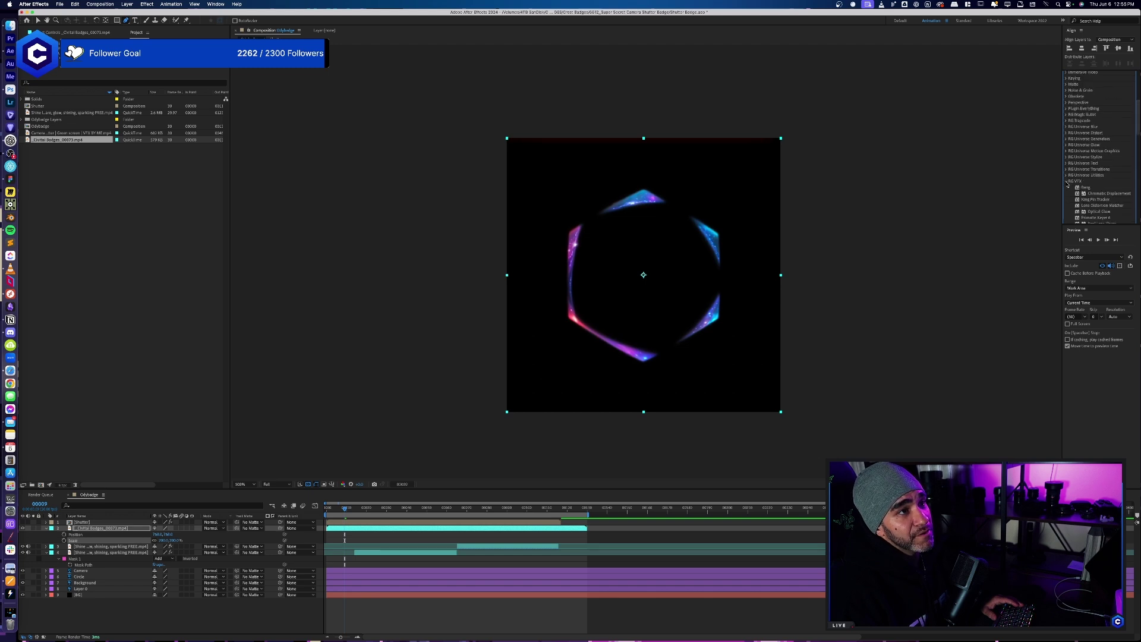
{"action": "scroll", "coordinate": [1094, 191], "scroll_direction": "down", "scroll_amount": 5}
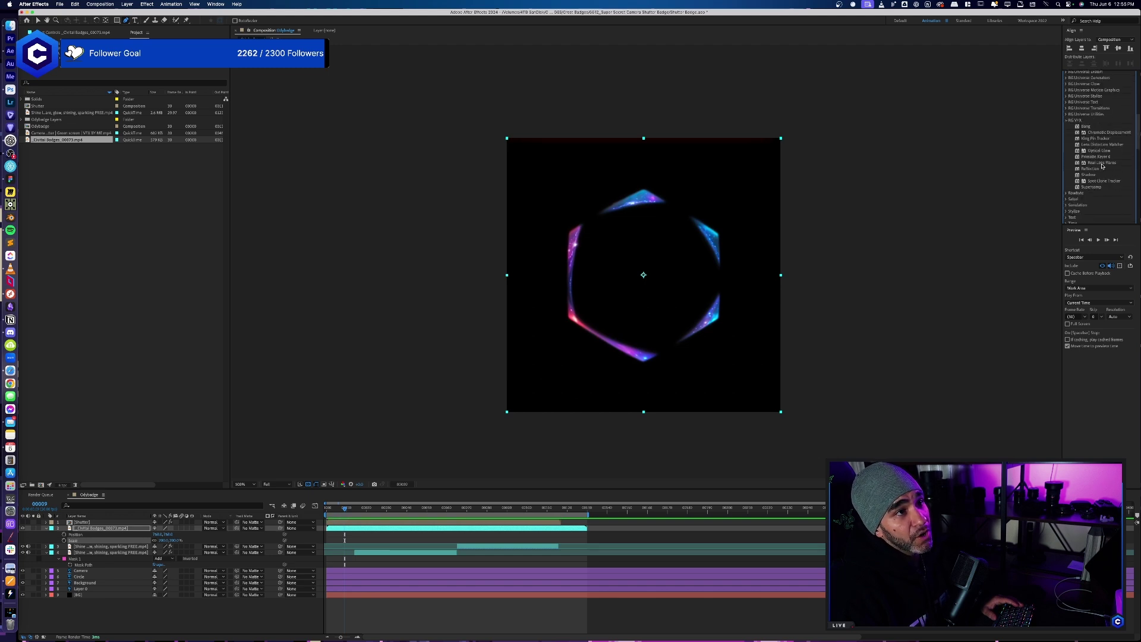
{"action": "key", "text": "super+f"}
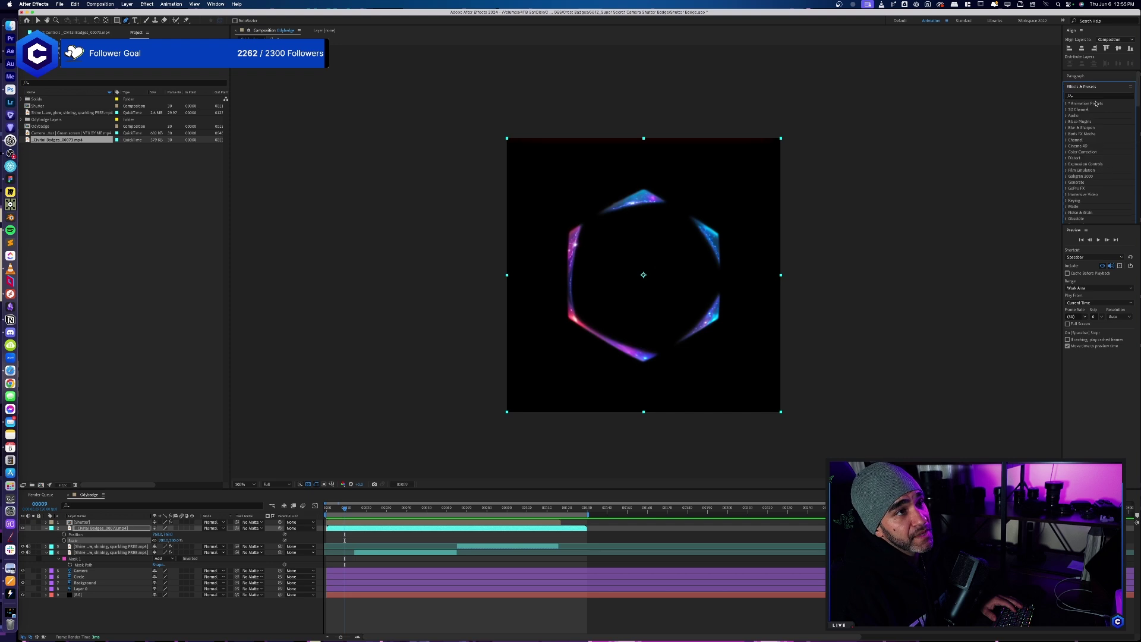
{"action": "type", "text": "unmult"}
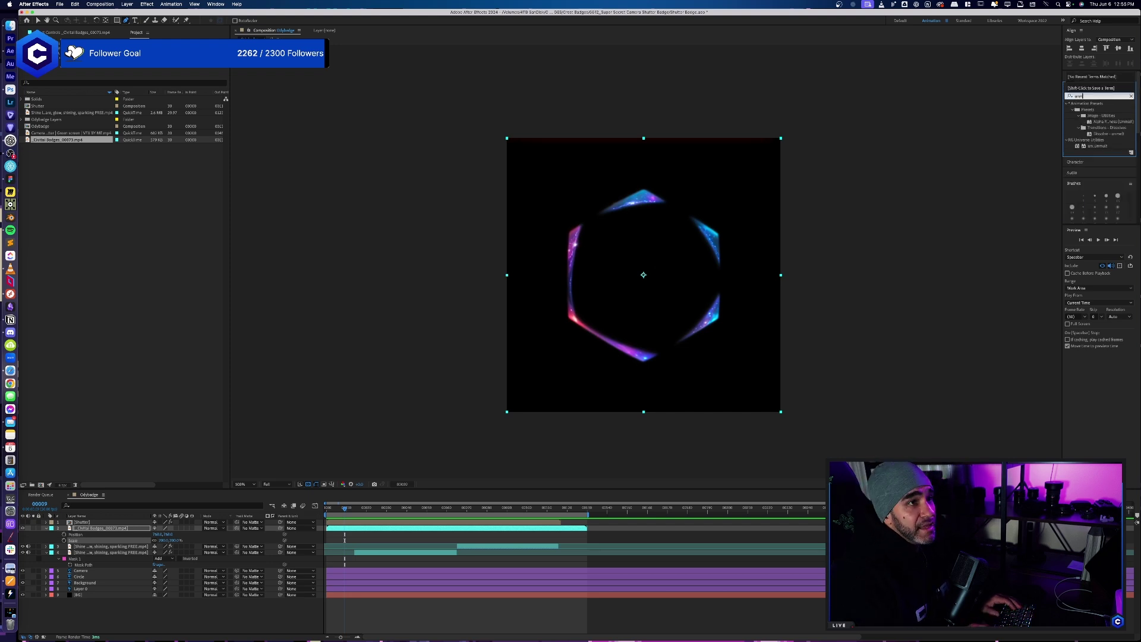
{"action": "left_click_drag", "start_coordinate": [1017, 144], "coordinate": [115, 529]}
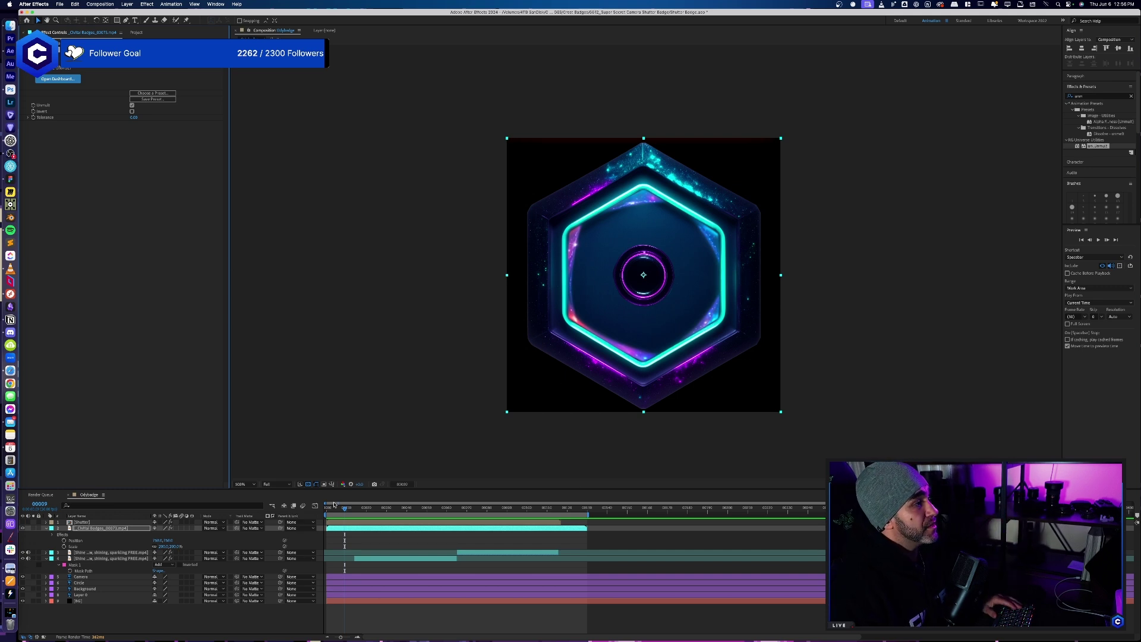
- Preview the composition from the start and inspect the _Civitai Badges_00073.mp4 layer on its own at frame 63
{"action": "key", "text": "space"}
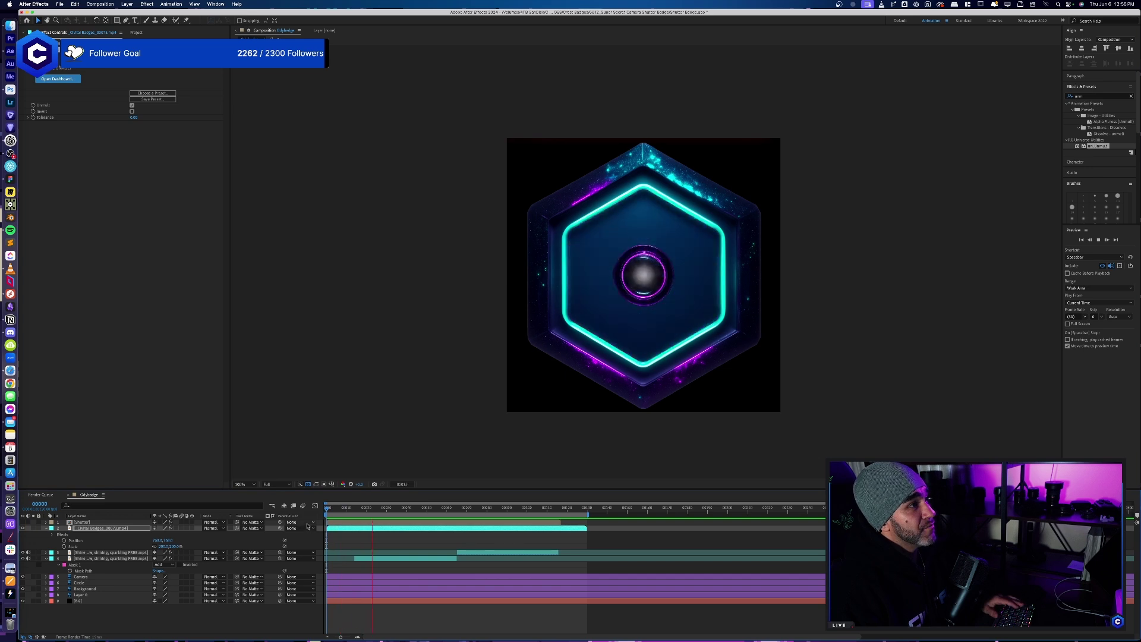
{"action": "key", "text": "space"}
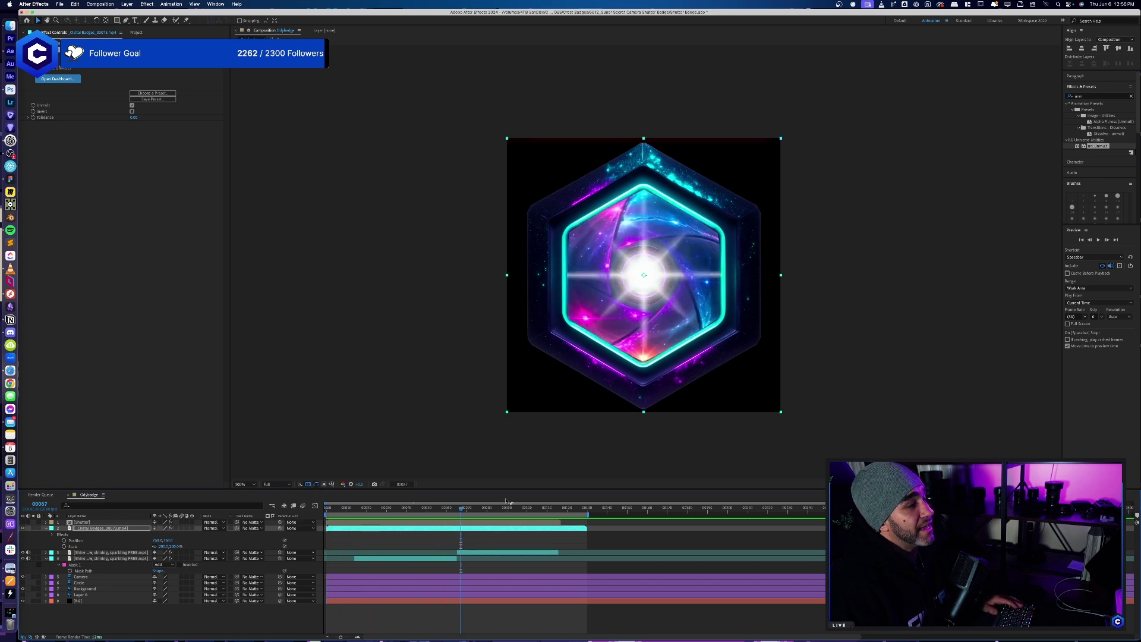
{"action": "left_click_drag", "start_coordinate": [463, 510], "coordinate": [455, 512]}
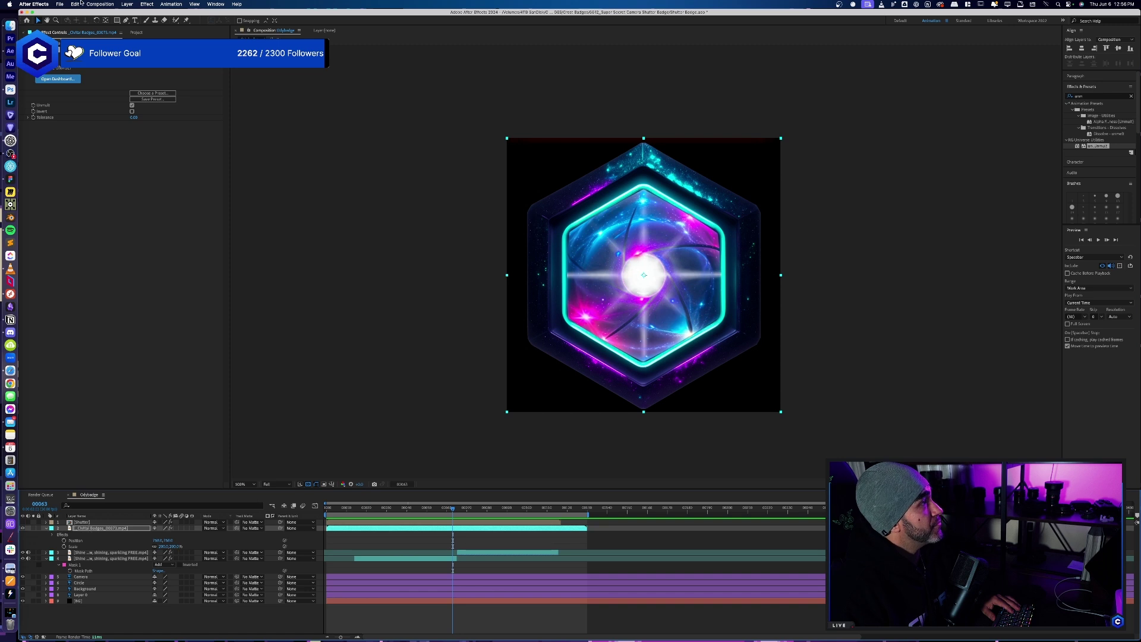
{"action": "left_click", "coordinate": [27, 50]}
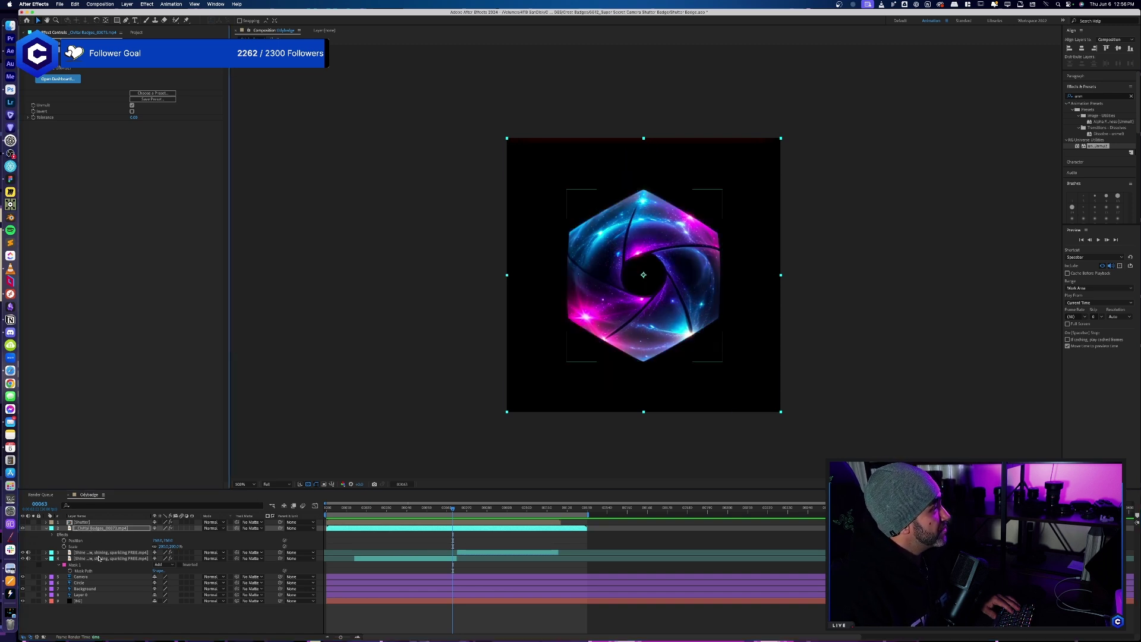
- Show the Shutter layer and assign it as the track matte of the _Civitai Badges_00073.mp4 layer
{"action": "left_click", "coordinate": [91, 521]}
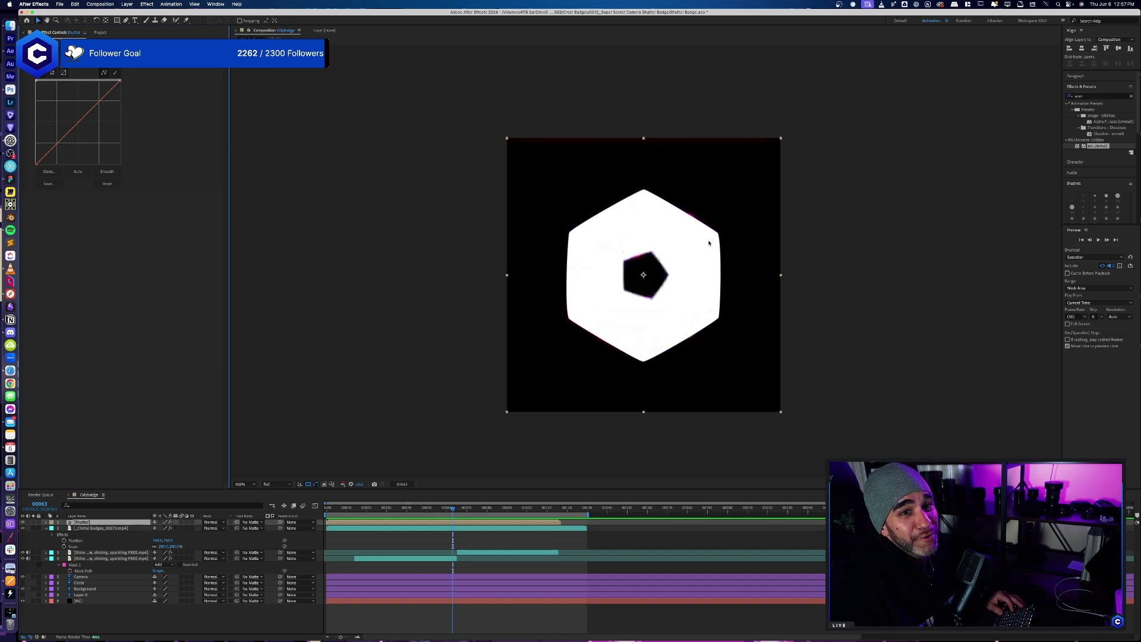
{"action": "left_click", "coordinate": [112, 528]}
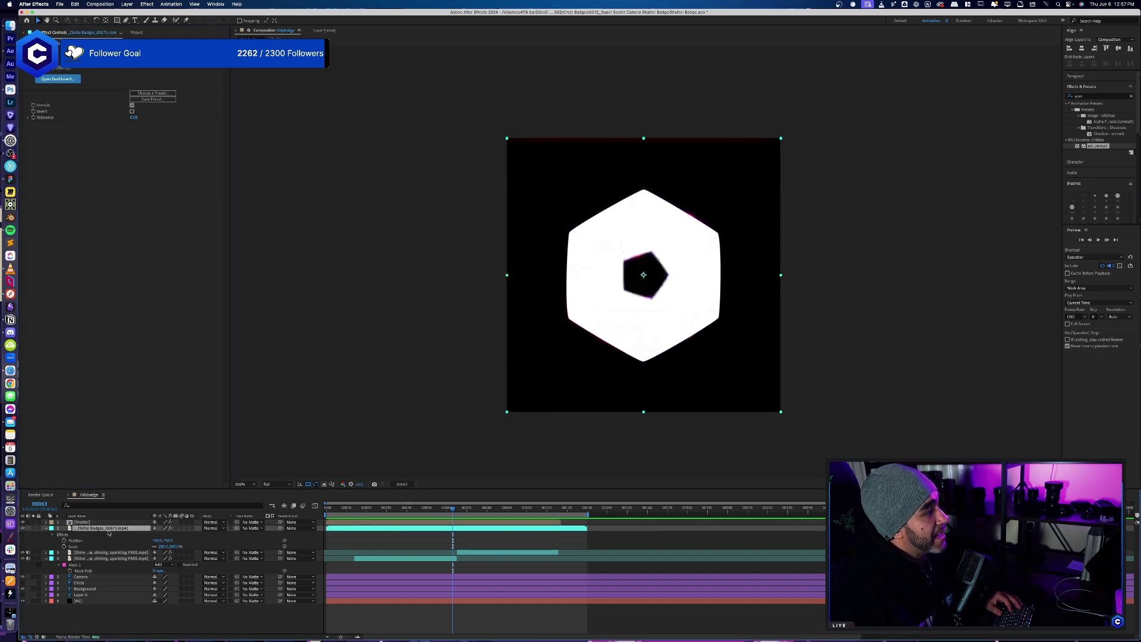
{"action": "left_click", "coordinate": [262, 528]}
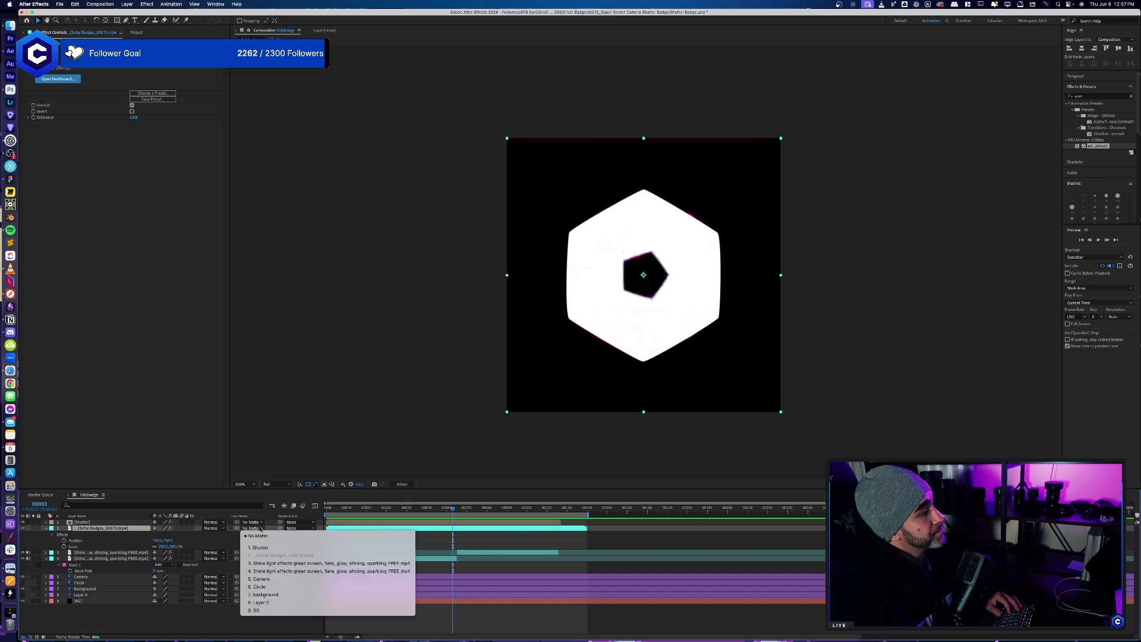
{"action": "left_click", "coordinate": [260, 548]}
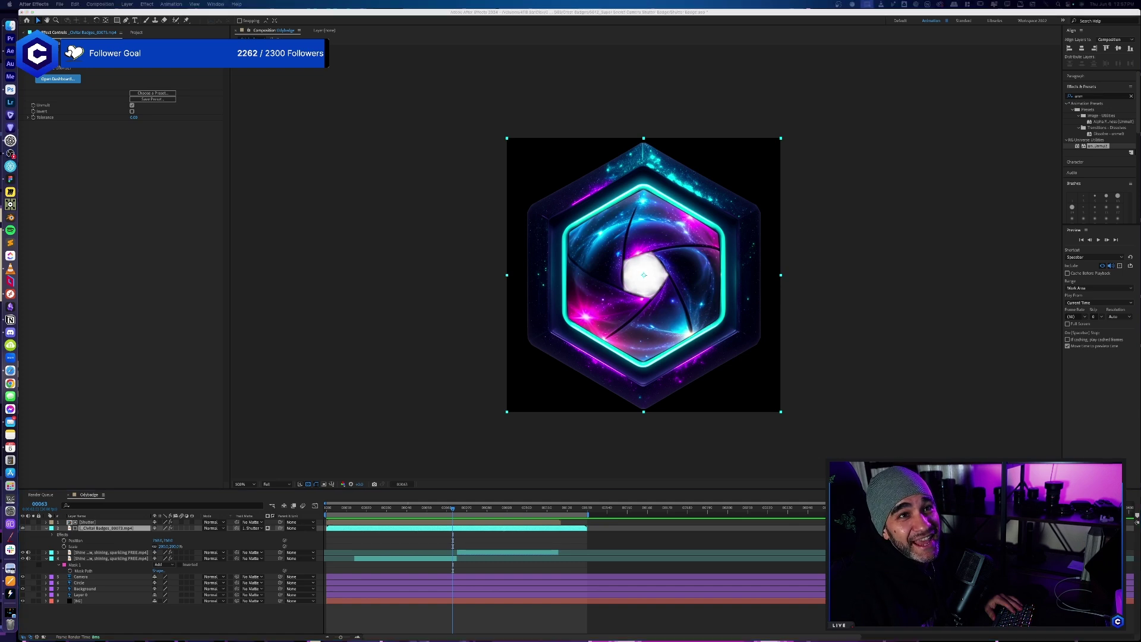
- Switch to Discord, view one participant's tile enlarged in the Office Hours call, and close the window
{"action": "key", "text": "super+Tab"}
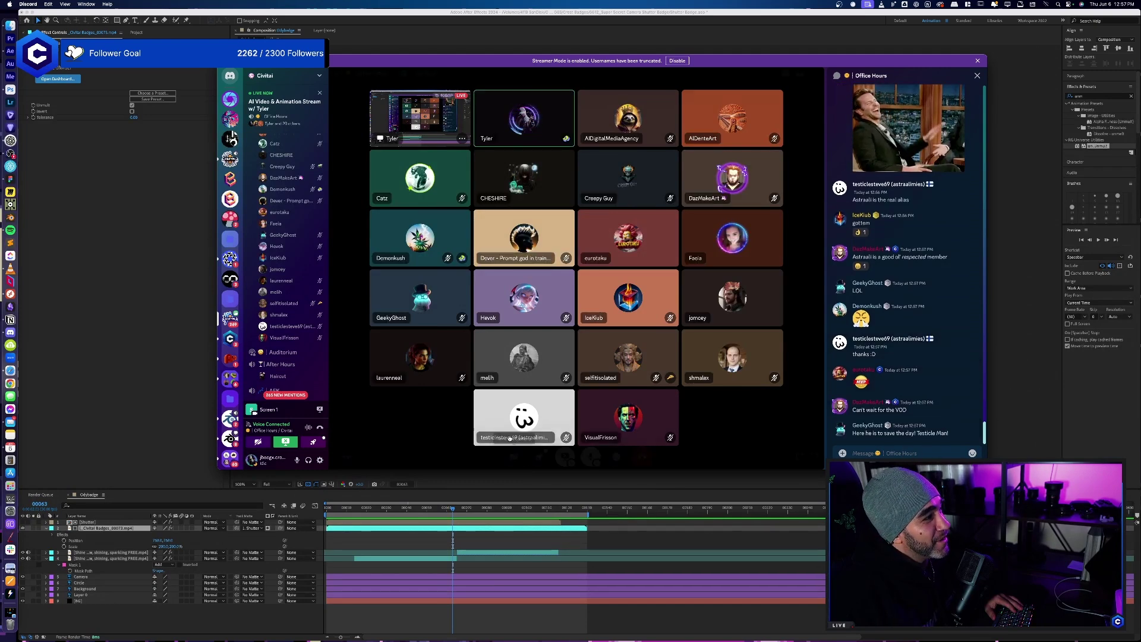
{"action": "left_click", "coordinate": [536, 416]}
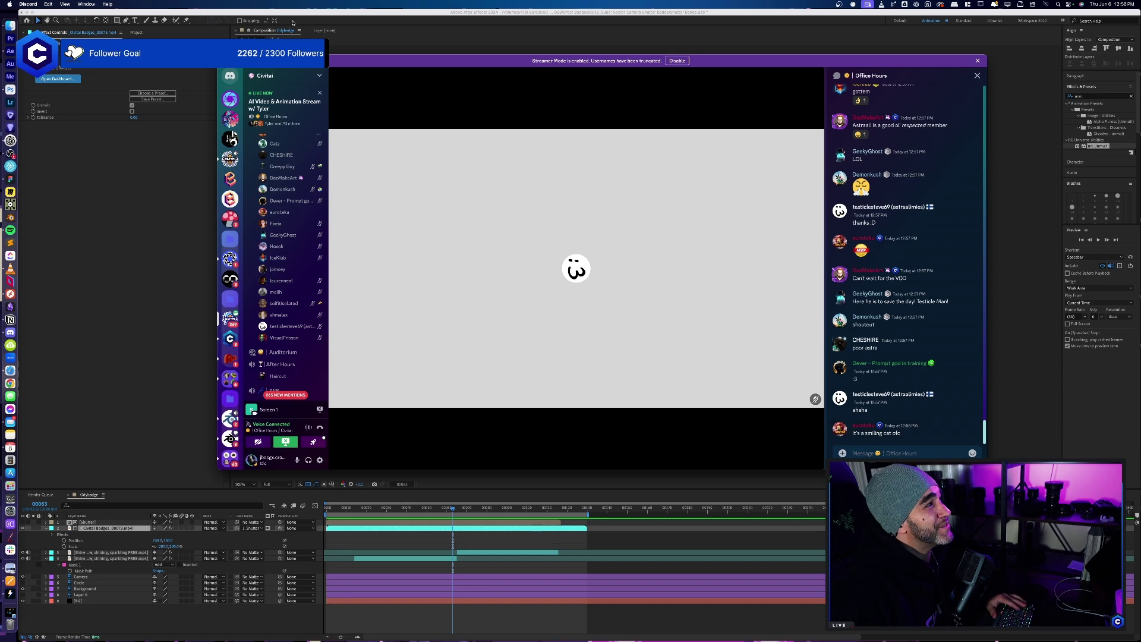
{"action": "key", "text": "super+w"}
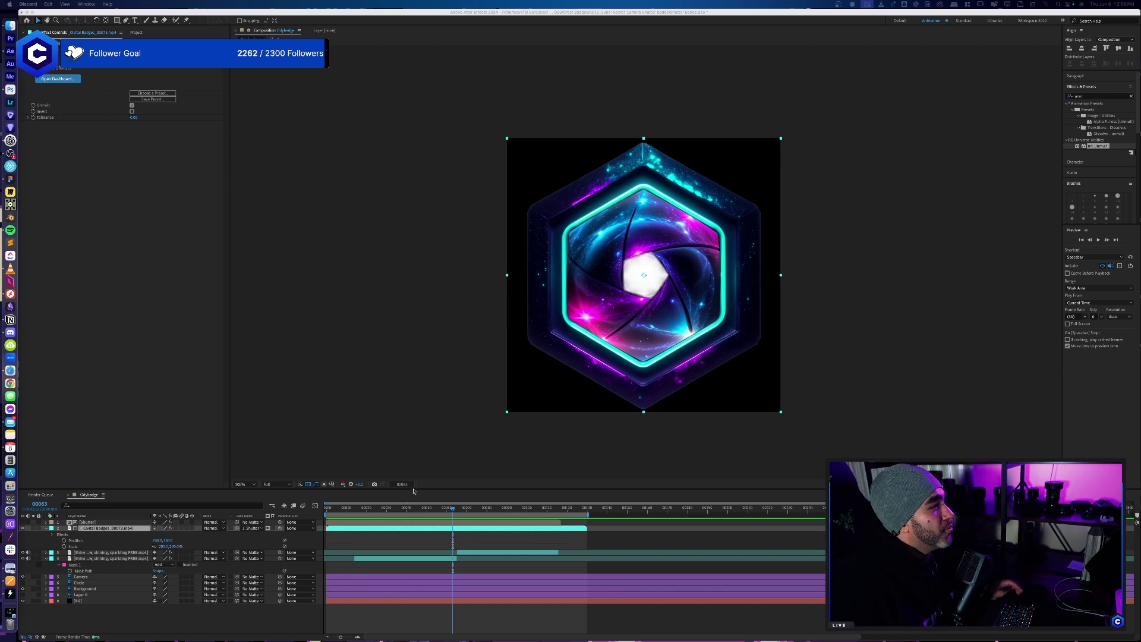
- Return to After Effects and play the matted shutter animation from frame 0
{"action": "left_click", "coordinate": [399, 522]}
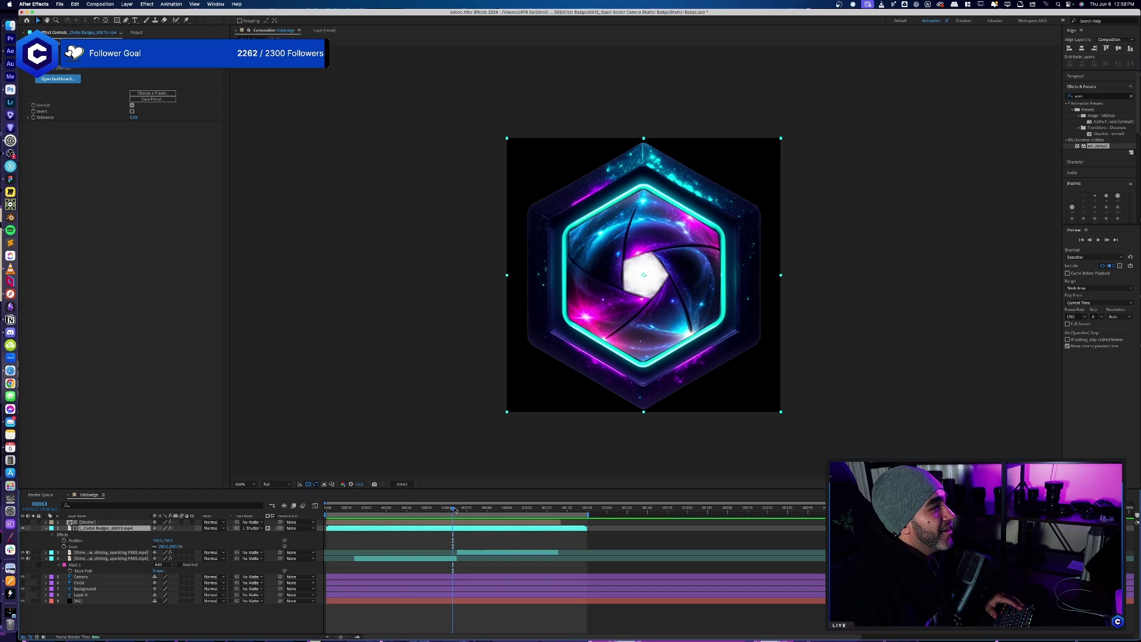
{"action": "left_click_drag", "start_coordinate": [455, 509], "coordinate": [328, 509]}
{"action": "key", "text": "space"}
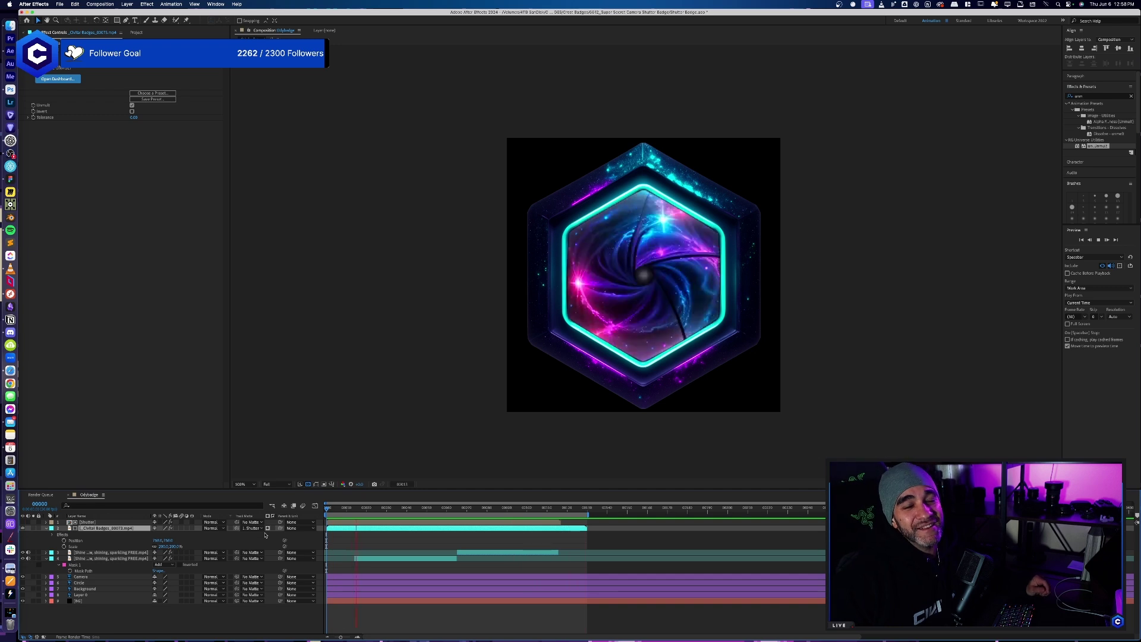
{"action": "key", "text": "space"}
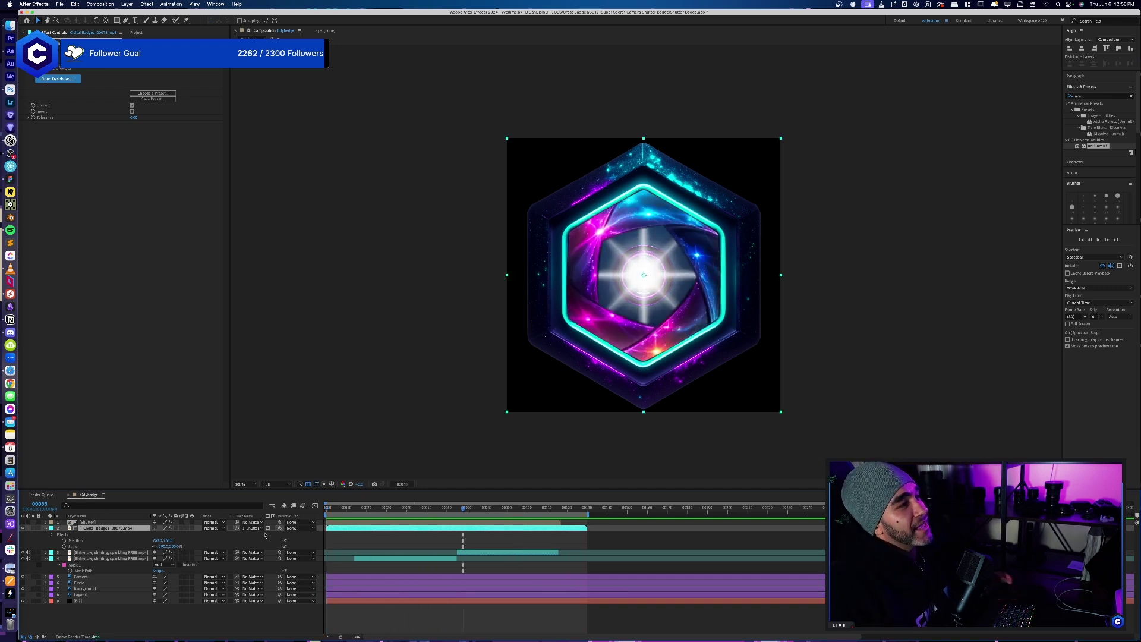
- Return to frame 0 and enable time remapping on the _Civitai Badges_00073.mp4 layer
{"action": "left_click_drag", "start_coordinate": [463, 509], "coordinate": [302, 534]}
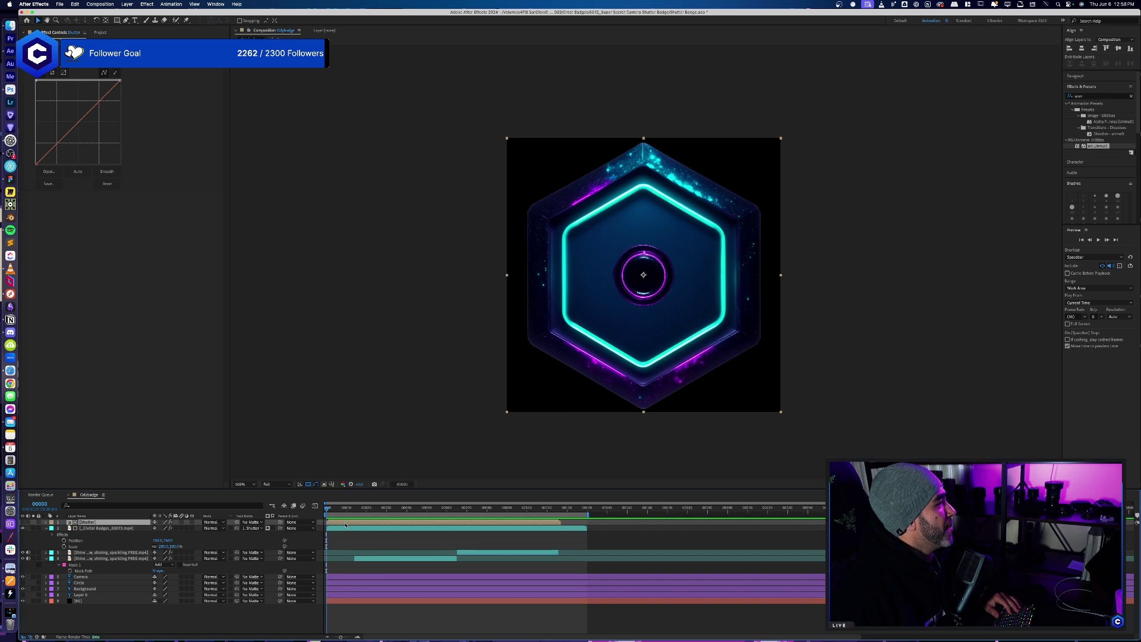
{"action": "key", "text": "super+shift+a"}
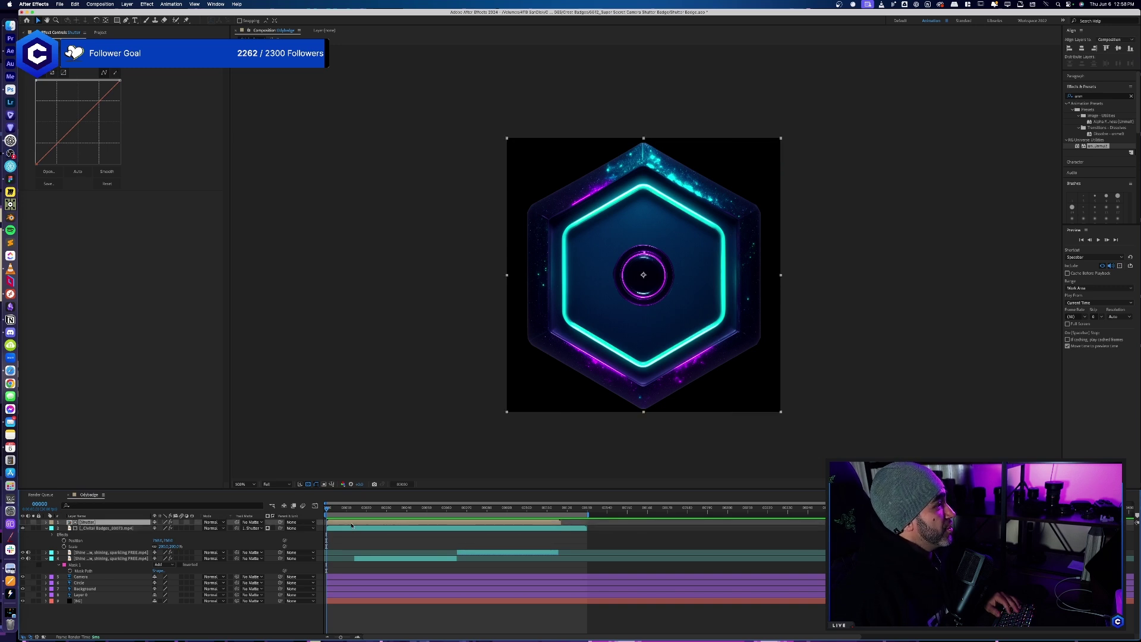
{"action": "left_click", "coordinate": [351, 528]}
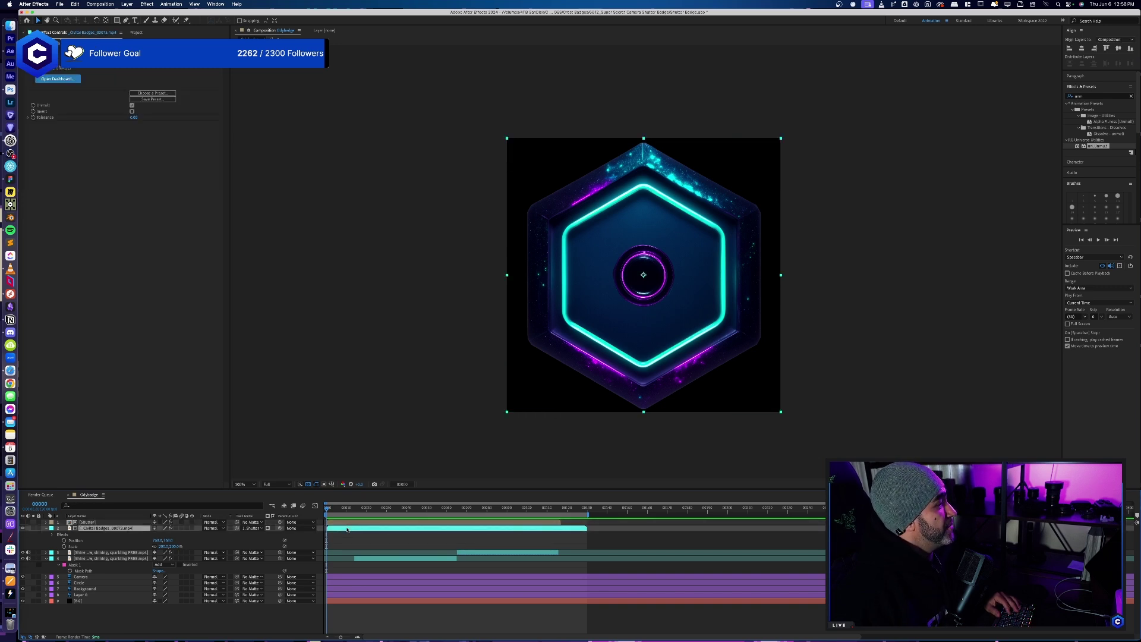
{"action": "right_click", "coordinate": [348, 529]}
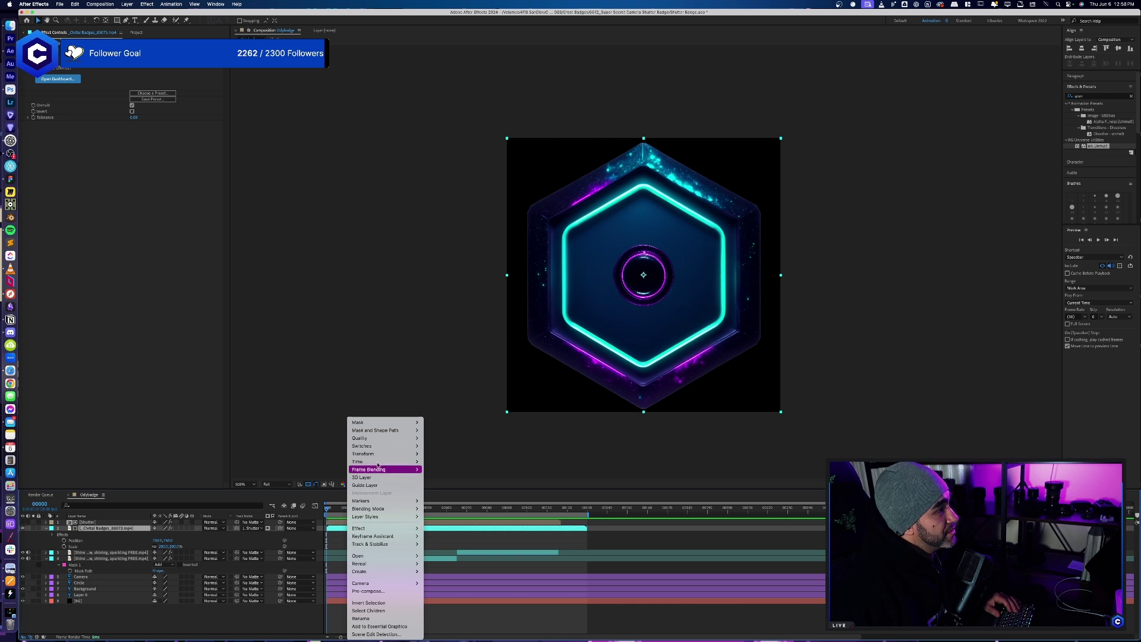
{"action": "mouse_move", "coordinate": [378, 464]}
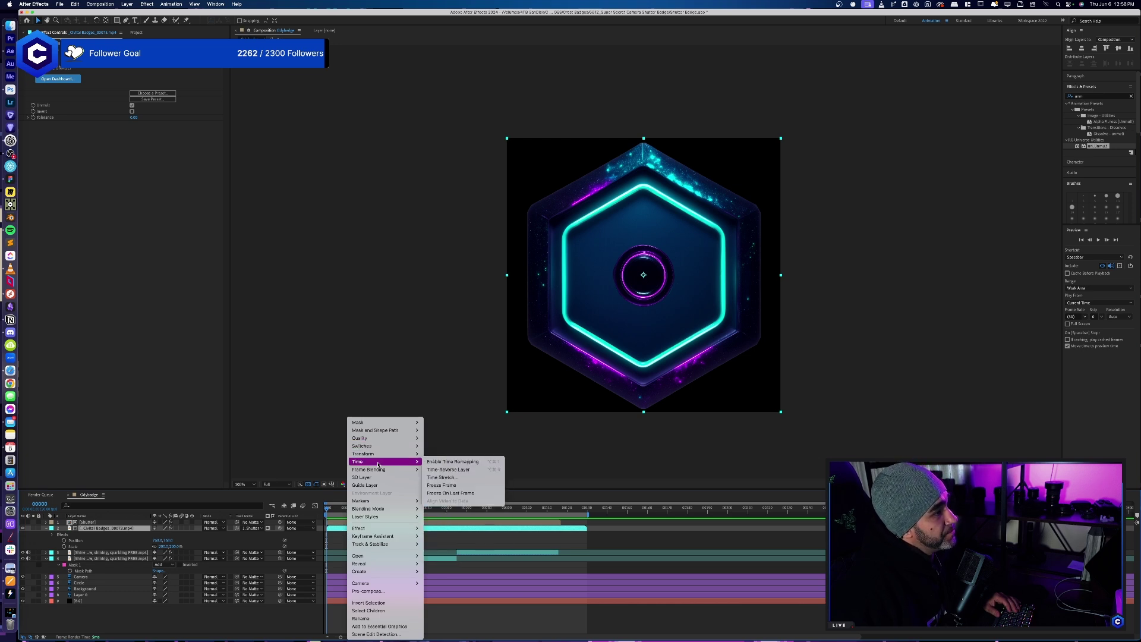
{"action": "left_click", "coordinate": [451, 461]}
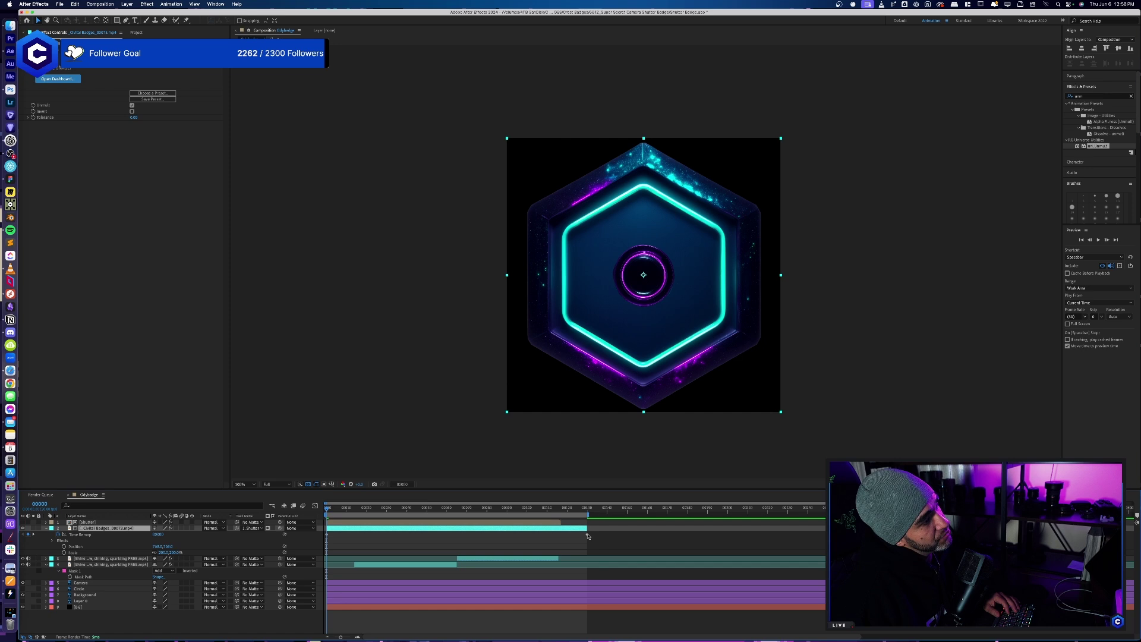
- Enable time remapping on the Shutter layer
{"action": "right_click", "coordinate": [559, 523]}
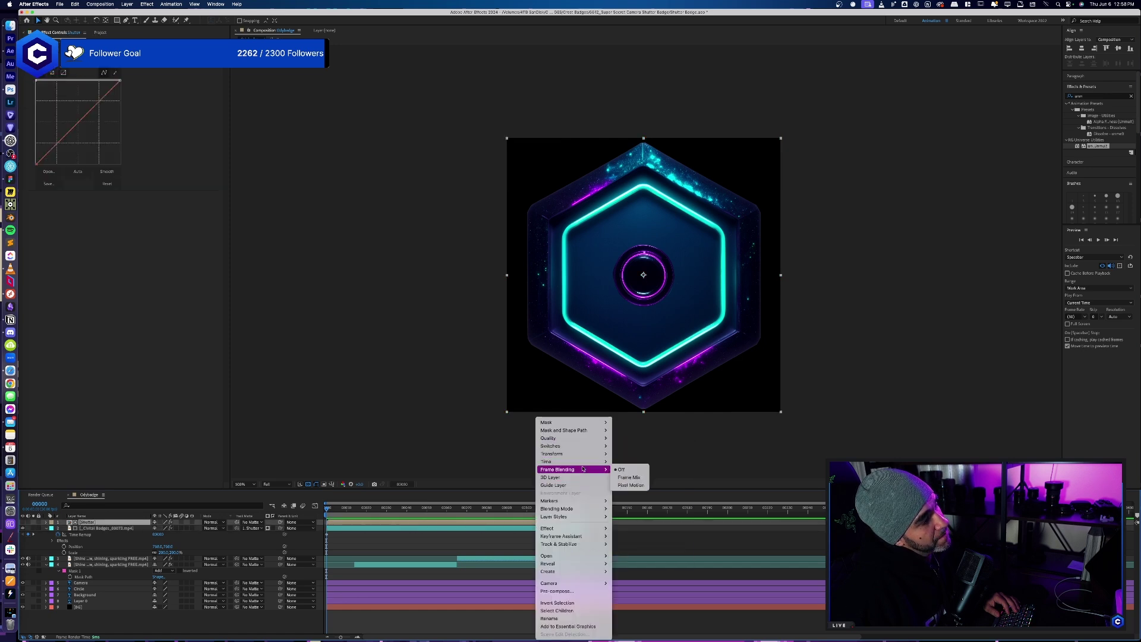
{"action": "mouse_move", "coordinate": [586, 461]}
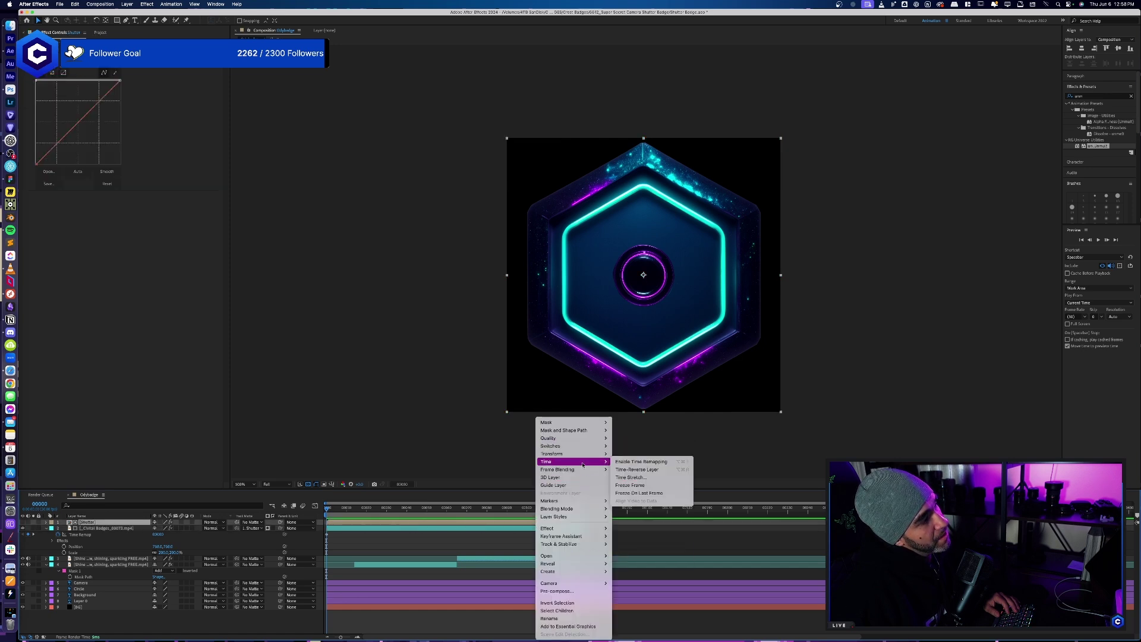
{"action": "left_click", "coordinate": [633, 463]}
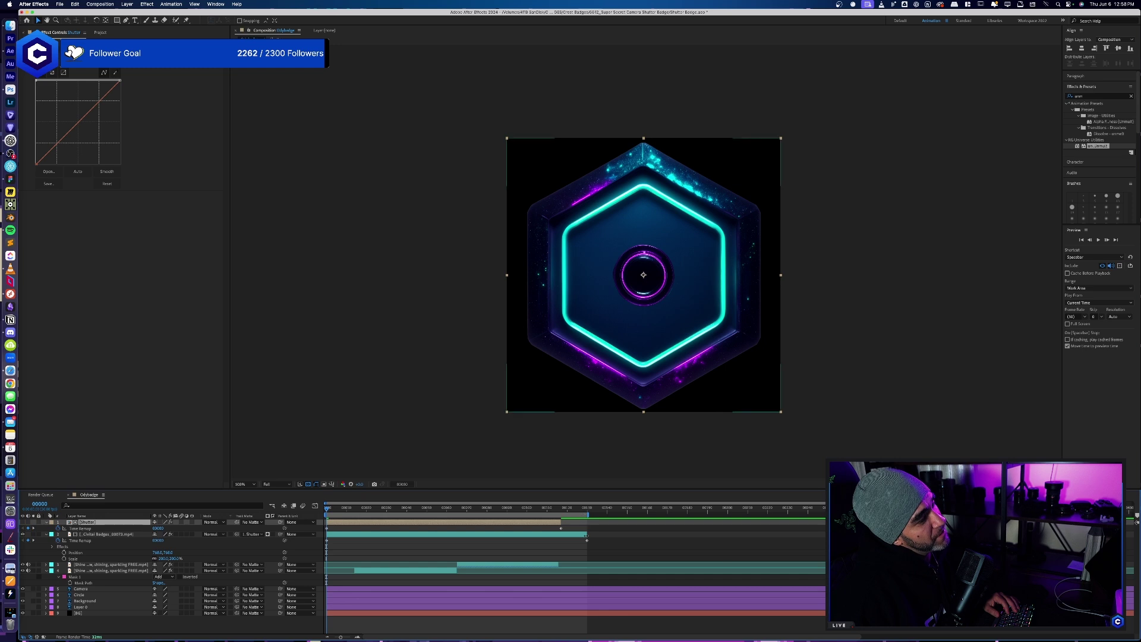
- Move the end Time Remap keyframe of the _Civitai Badges_00073.mp4 layer well past the layer's end and check the timing around frame 62
{"action": "left_click", "coordinate": [586, 541]}
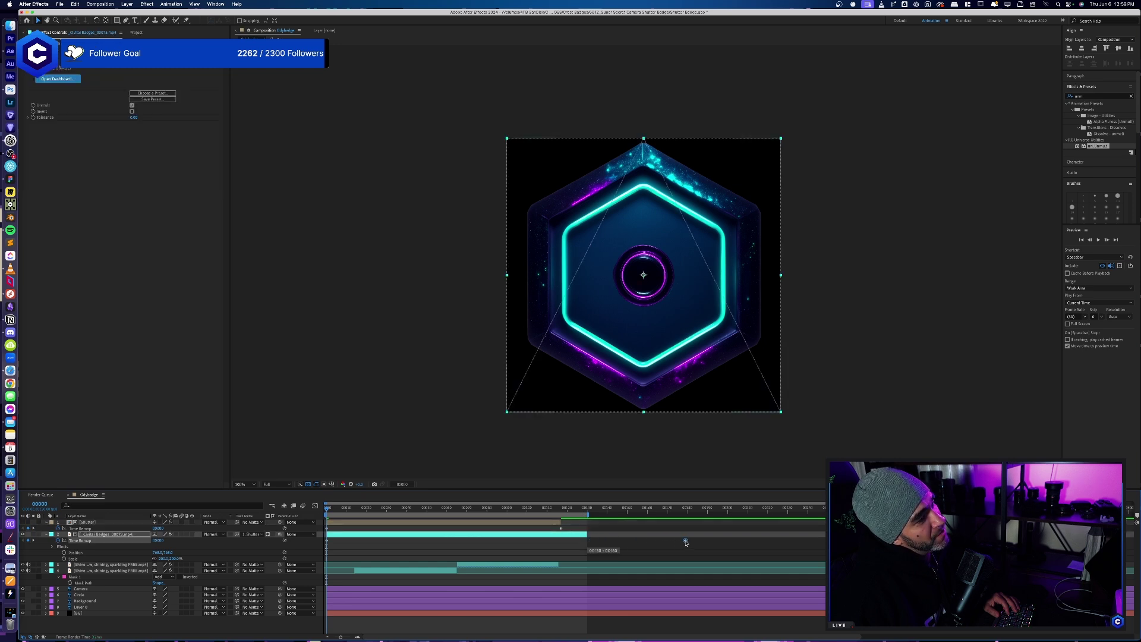
{"action": "left_click_drag", "start_coordinate": [685, 542], "coordinate": [686, 540]}
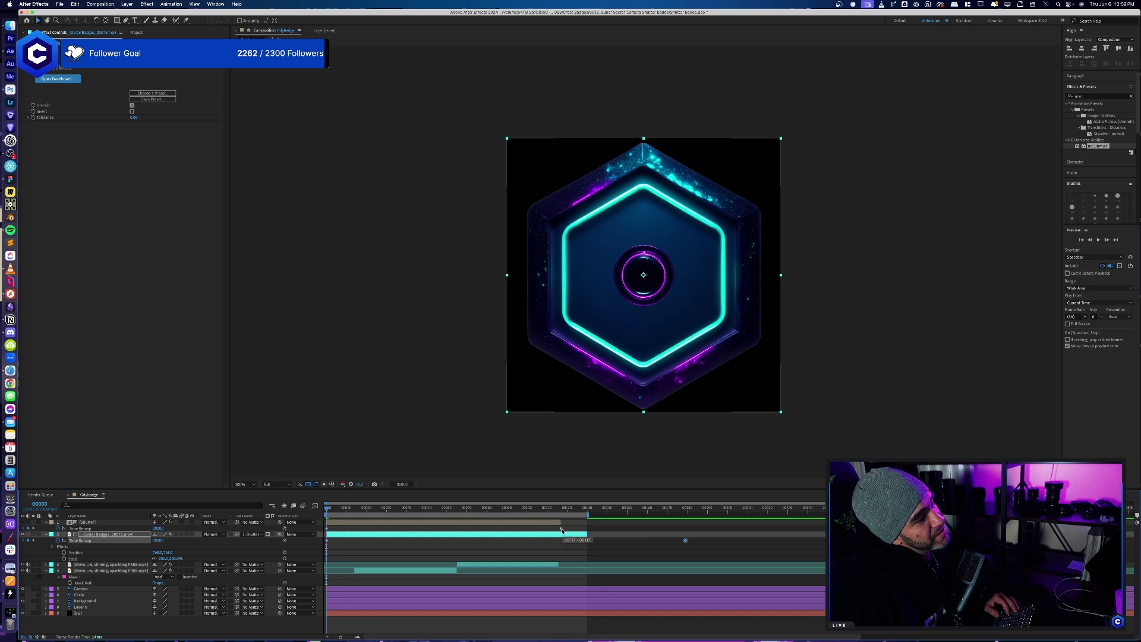
{"action": "left_click", "coordinate": [659, 523]}
{"action": "left_click", "coordinate": [677, 509]}
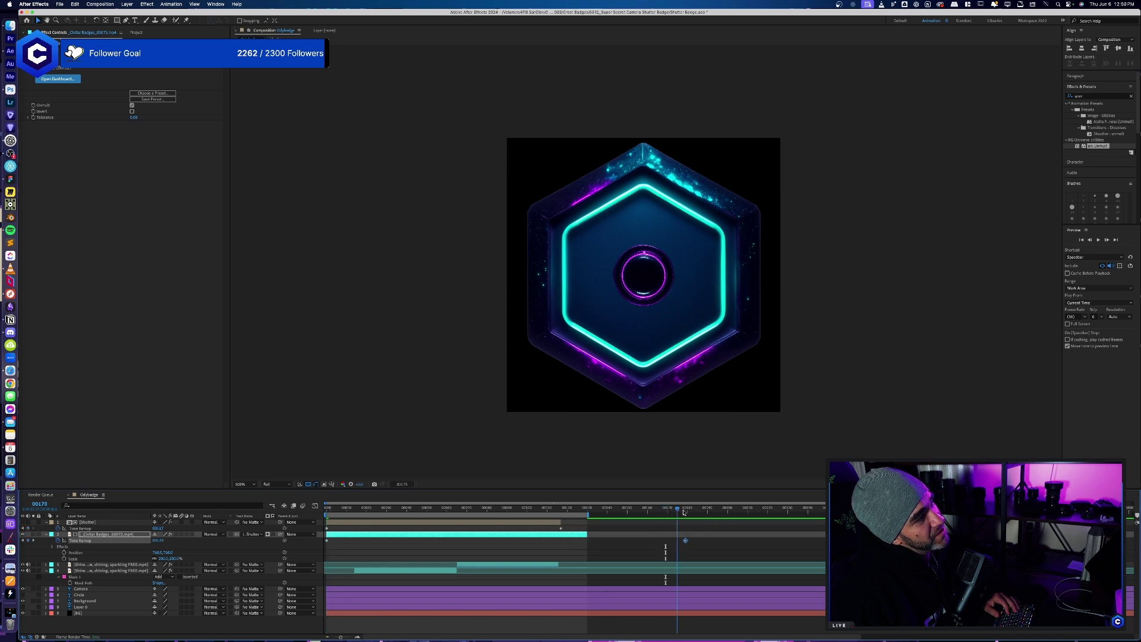
{"action": "left_click_drag", "start_coordinate": [606, 525], "coordinate": [451, 524]}
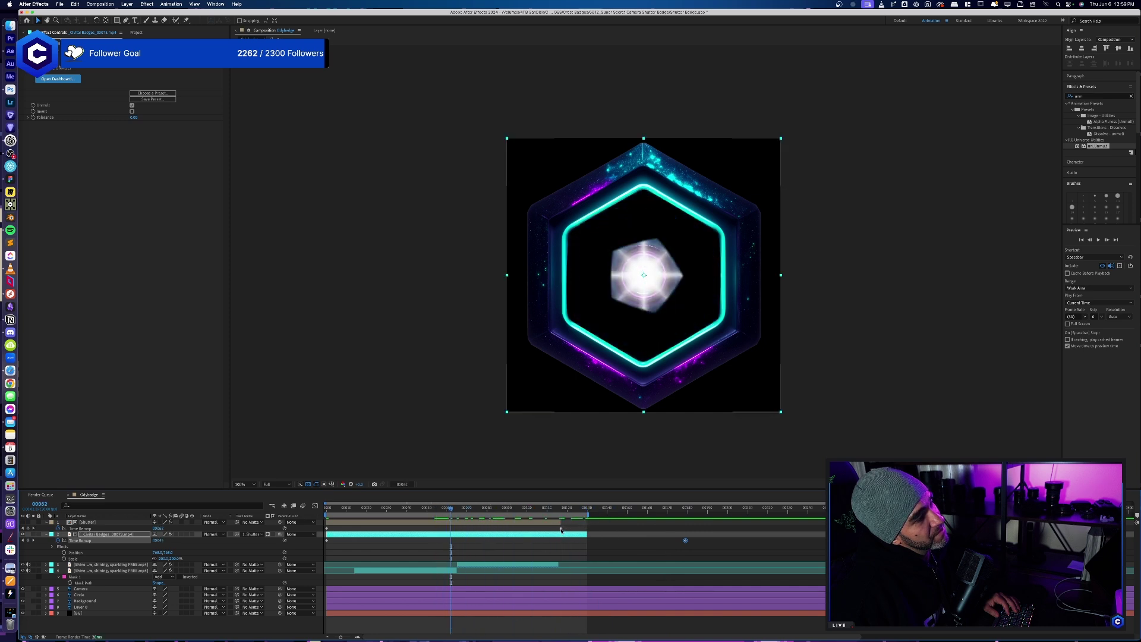
- Try different positions for the Shutter layer's end Time Remap keyframe, checking the matte near the start of the animation
{"action": "left_click_drag", "start_coordinate": [561, 528], "coordinate": [599, 533]}
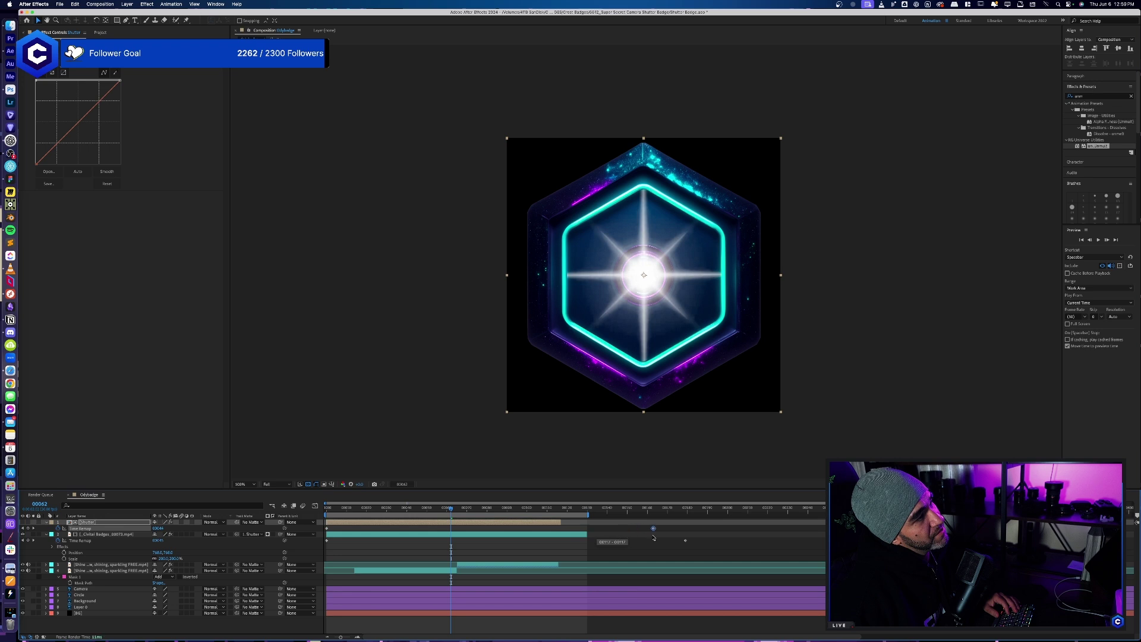
{"action": "left_click_drag", "start_coordinate": [663, 537], "coordinate": [573, 538]}
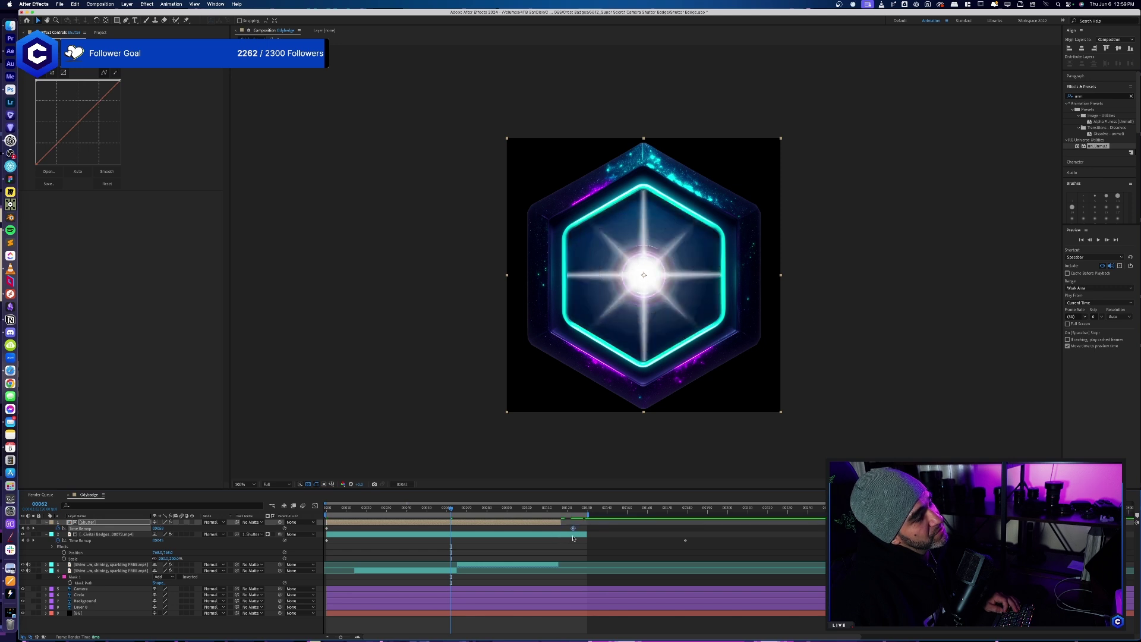
{"action": "left_click_drag", "start_coordinate": [450, 510], "coordinate": [349, 517]}
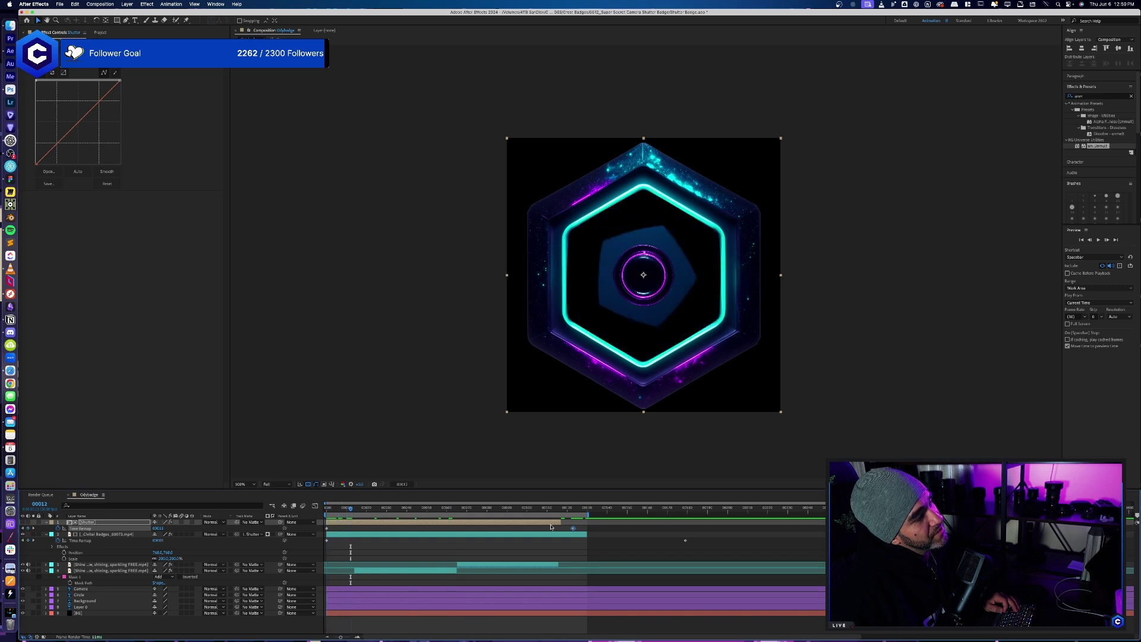
{"action": "left_click_drag", "start_coordinate": [576, 528], "coordinate": [667, 536]}
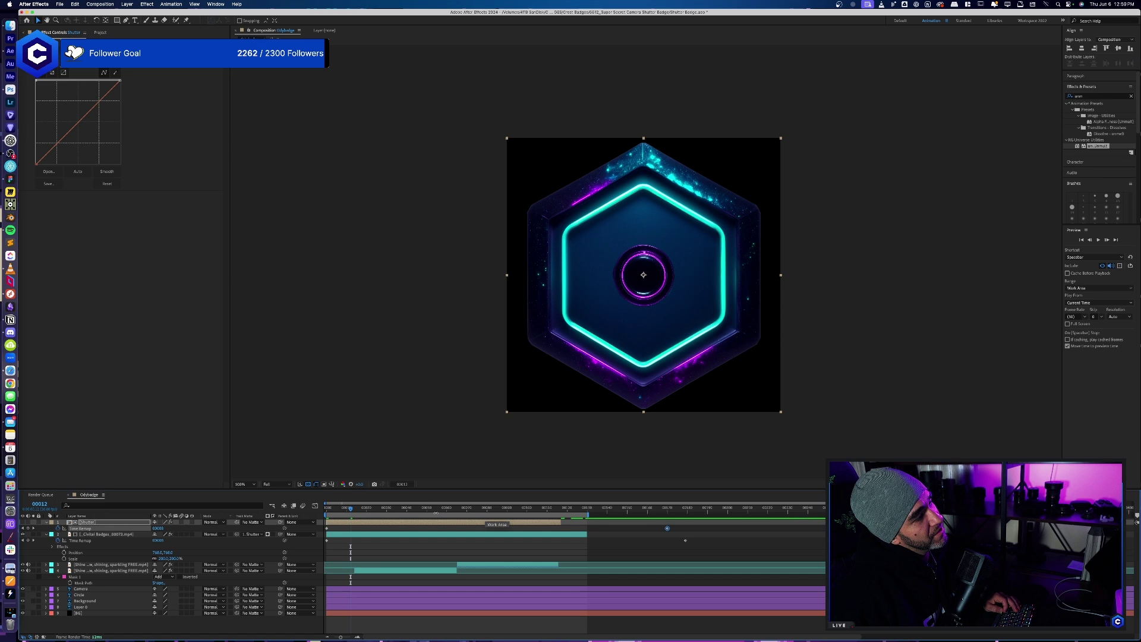
{"action": "left_click", "coordinate": [353, 510]}
{"action": "mouse_move", "coordinate": [361, 509]}
{"action": "left_mouse_down"}
{"action": "mouse_move", "coordinate": [374, 509]}
{"action": "mouse_move", "coordinate": [362, 510]}
{"action": "left_mouse_up"}
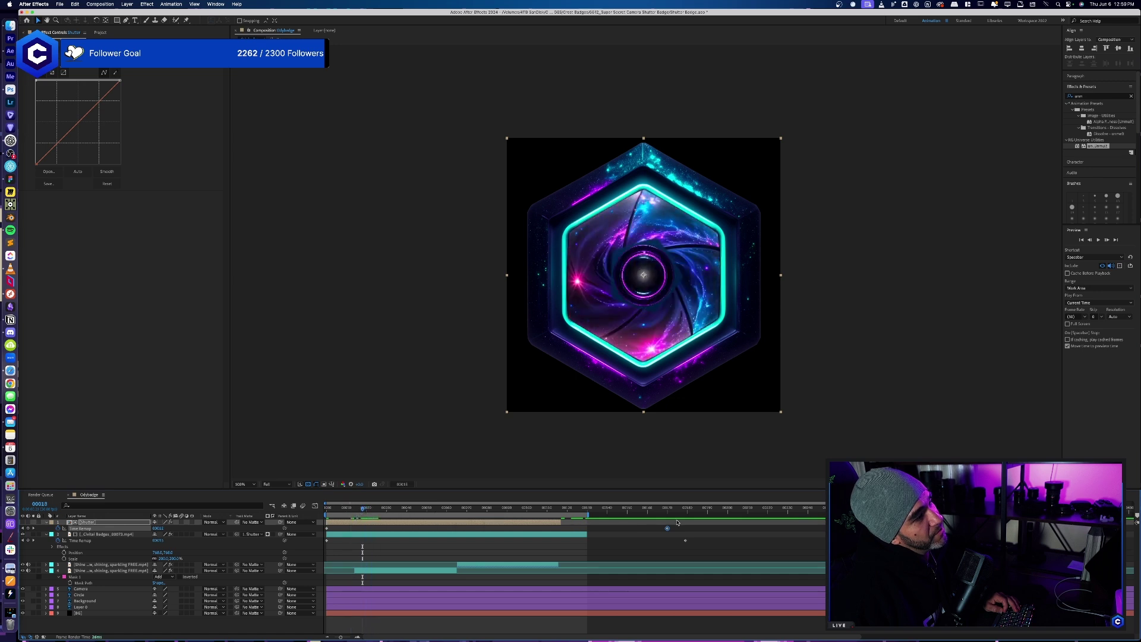
- Move the Shutter layer's end Time Remap keyframe somewhat earlier, keeping it past the work area's end, and play the result
{"action": "mouse_move", "coordinate": [667, 529]}
{"action": "left_mouse_down"}
{"action": "mouse_move", "coordinate": [632, 533]}
{"action": "mouse_move", "coordinate": [605, 516]}
{"action": "mouse_move", "coordinate": [684, 519]}
{"action": "mouse_move", "coordinate": [588, 517]}
{"action": "left_mouse_up"}
{"action": "key", "text": "space"}
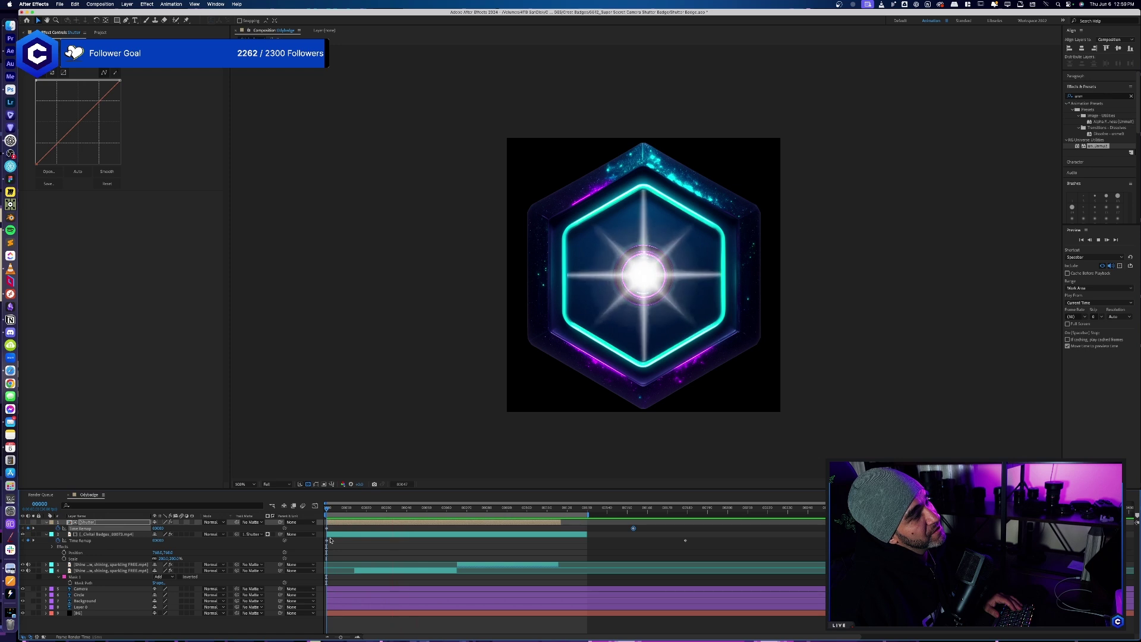
{"action": "key", "text": "space"}
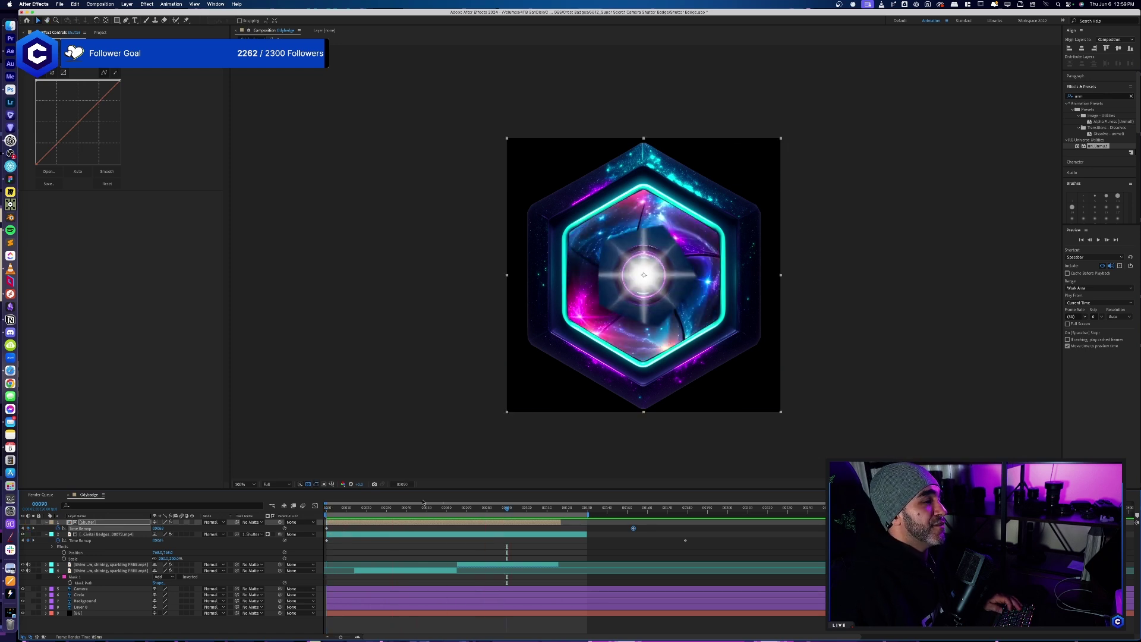
- Step frame by frame between about frames 82 and 92 to examine how the Shutter matte lines up with the blades
{"action": "key", "text": "Left"}
{"action": "key", "text": "Left"}
{"action": "key", "text": "Left"}
{"action": "key", "text": "Page_Up"}
{"action": "key", "text": "Page_Up"}
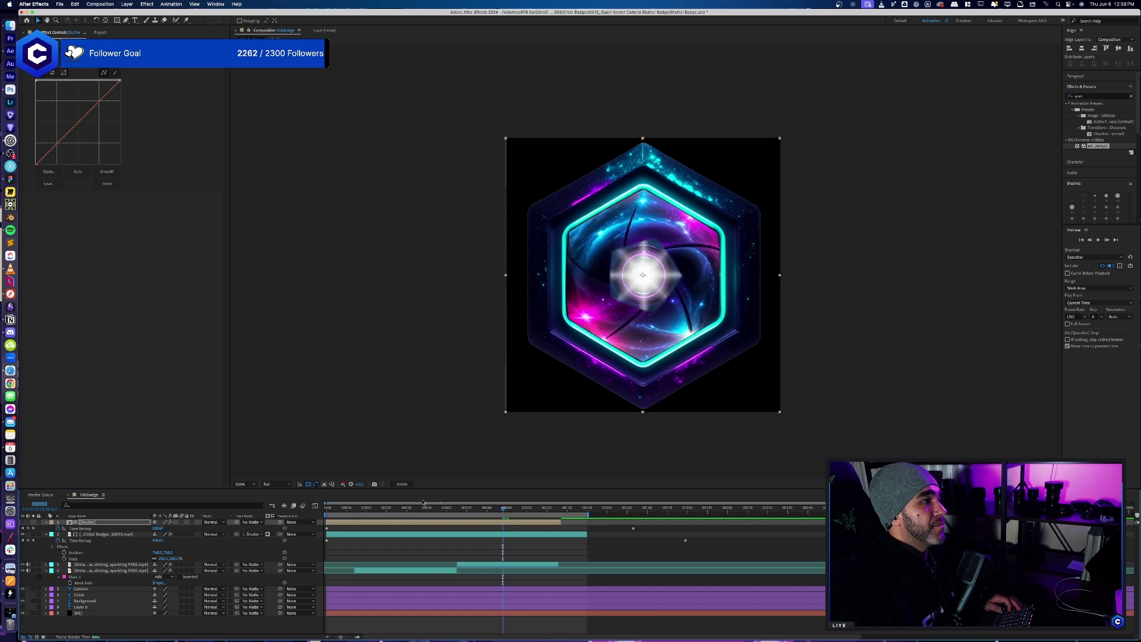
{"action": "key", "text": "Left"}
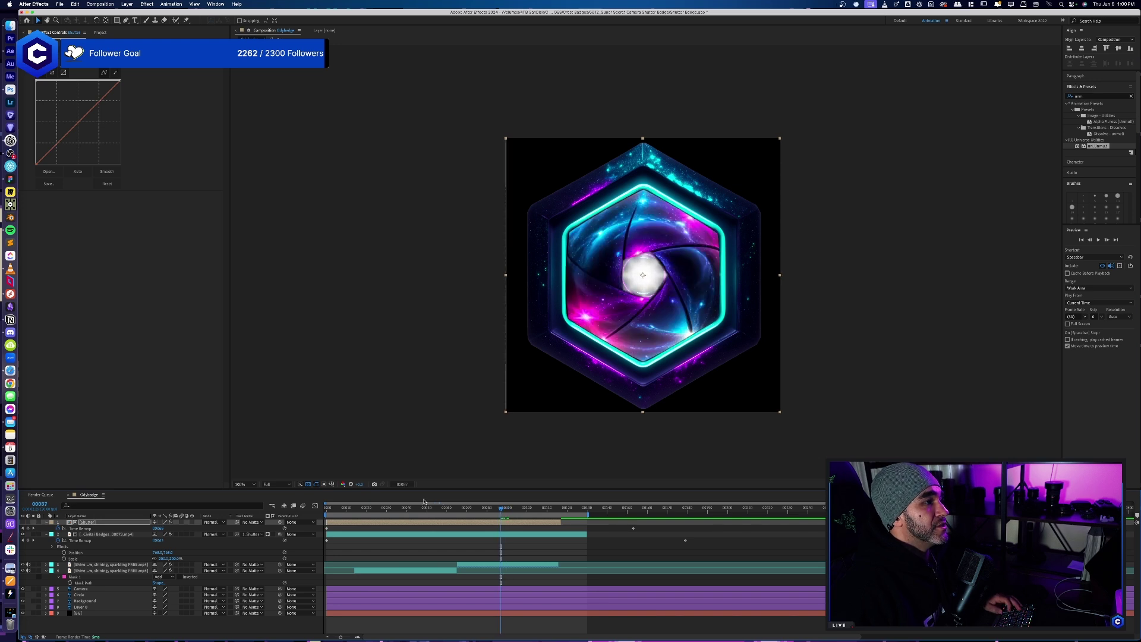
{"action": "key", "text": "Page_Down"}
{"action": "key", "text": "Page_Down"}
{"action": "key", "text": "Page_Down"}
{"action": "key", "text": "Page_Down"}
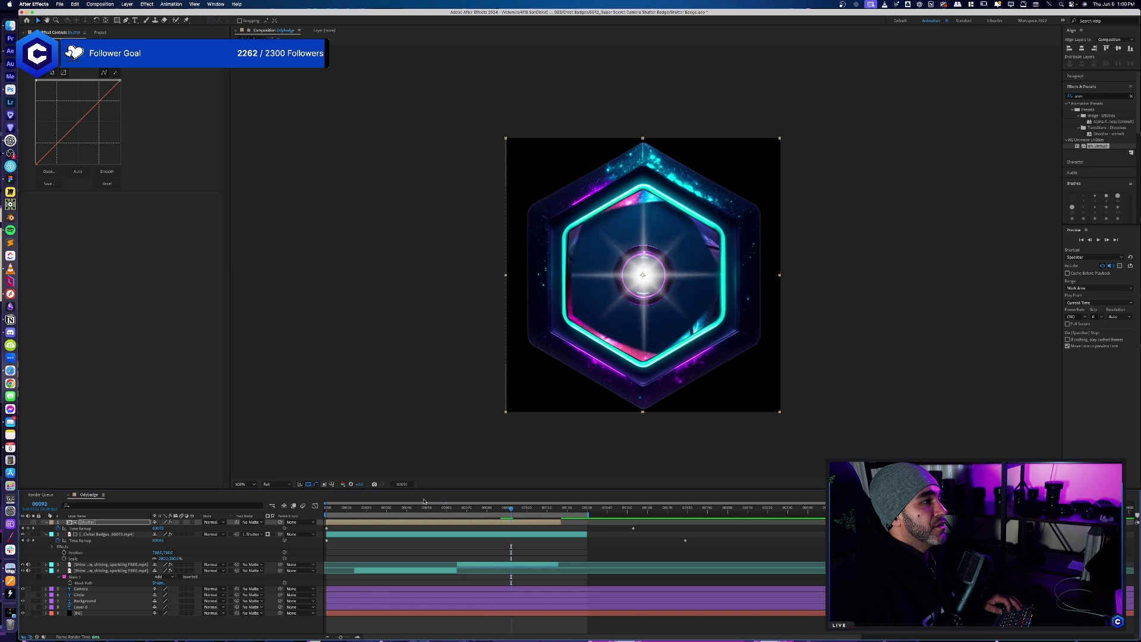
{"action": "key", "text": "Page_Up"}
{"action": "key", "text": "Page_Up"}
{"action": "key", "text": "Page_Up"}
{"action": "key", "text": "Page_Up"}
{"action": "key", "text": "Page_Up"}
{"action": "key", "text": "Page_Up"}
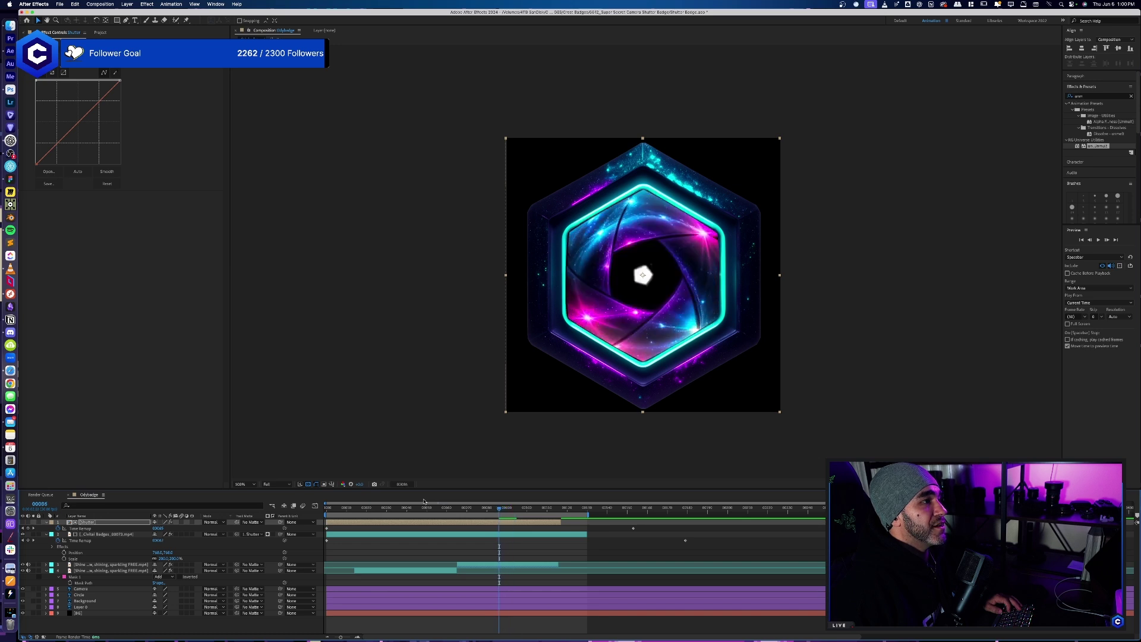
{"action": "key", "text": "Page_Up"}
{"action": "key", "text": "Page_Up"}
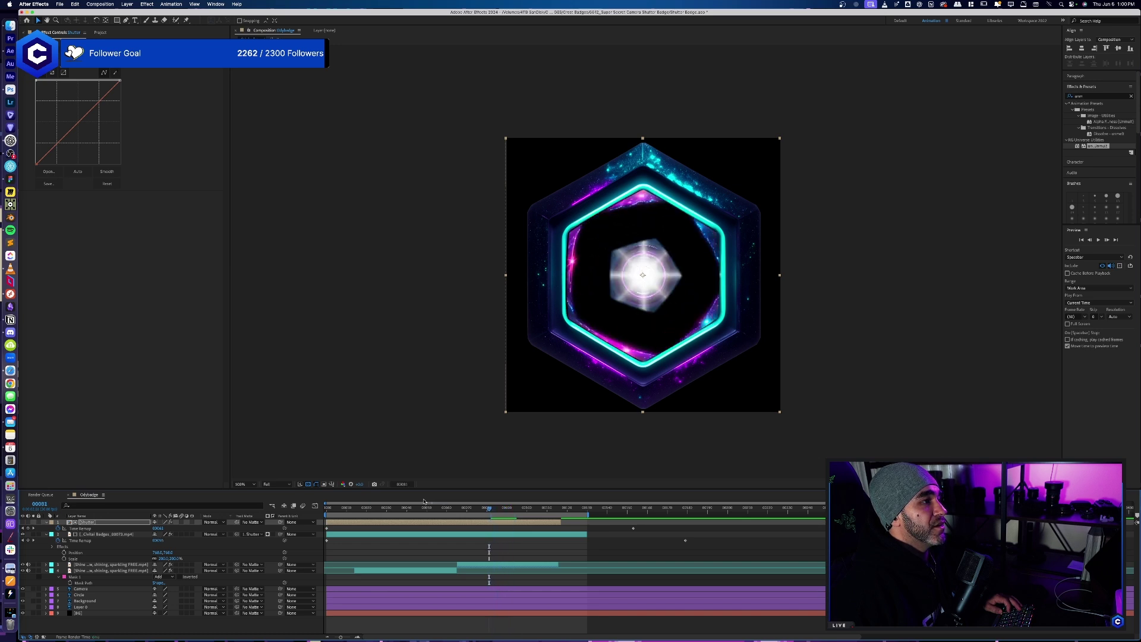
- Move the Shutter layer's end Time Remap keyframe slightly later and fine-tune it against a preview from frame 0
{"action": "left_click_drag", "start_coordinate": [633, 528], "coordinate": [652, 528]}
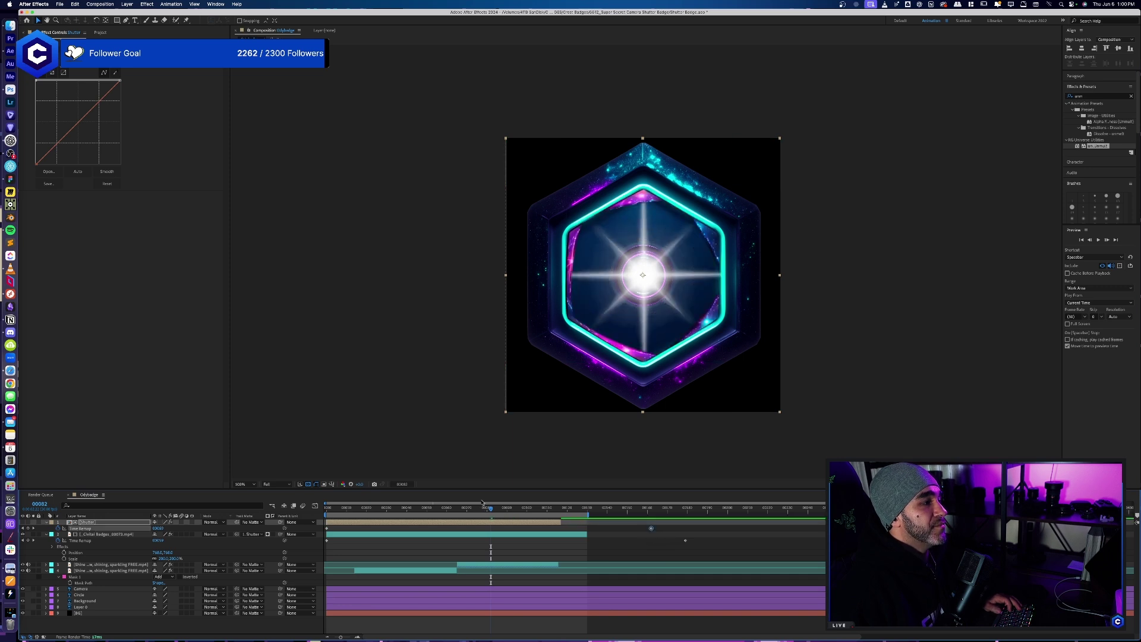
{"action": "left_click", "coordinate": [361, 508]}
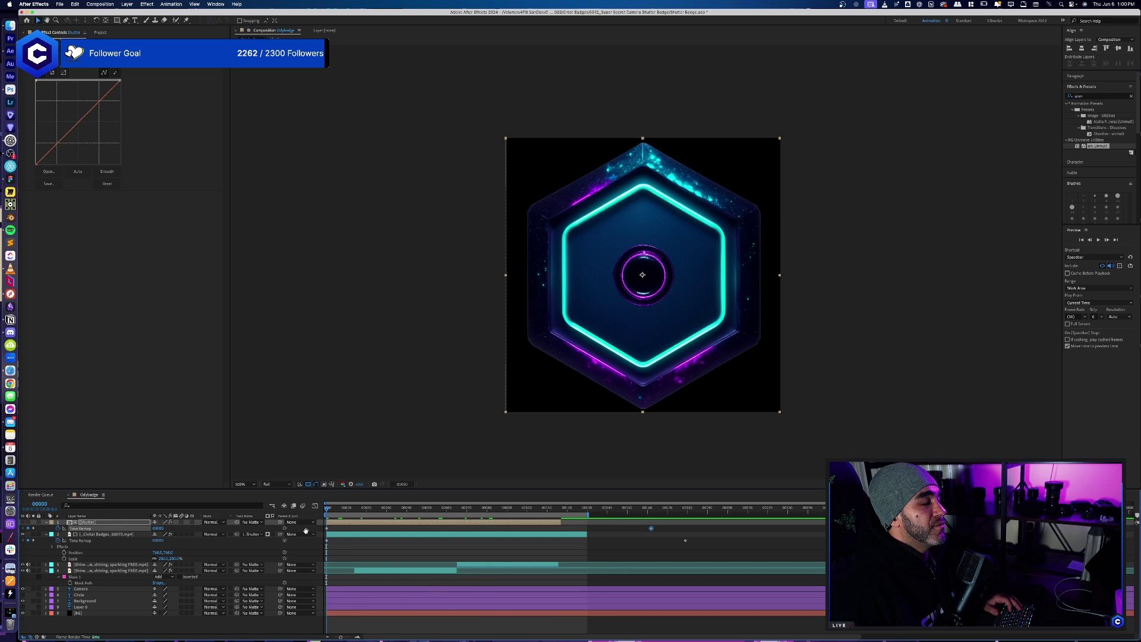
{"action": "key", "text": "space"}
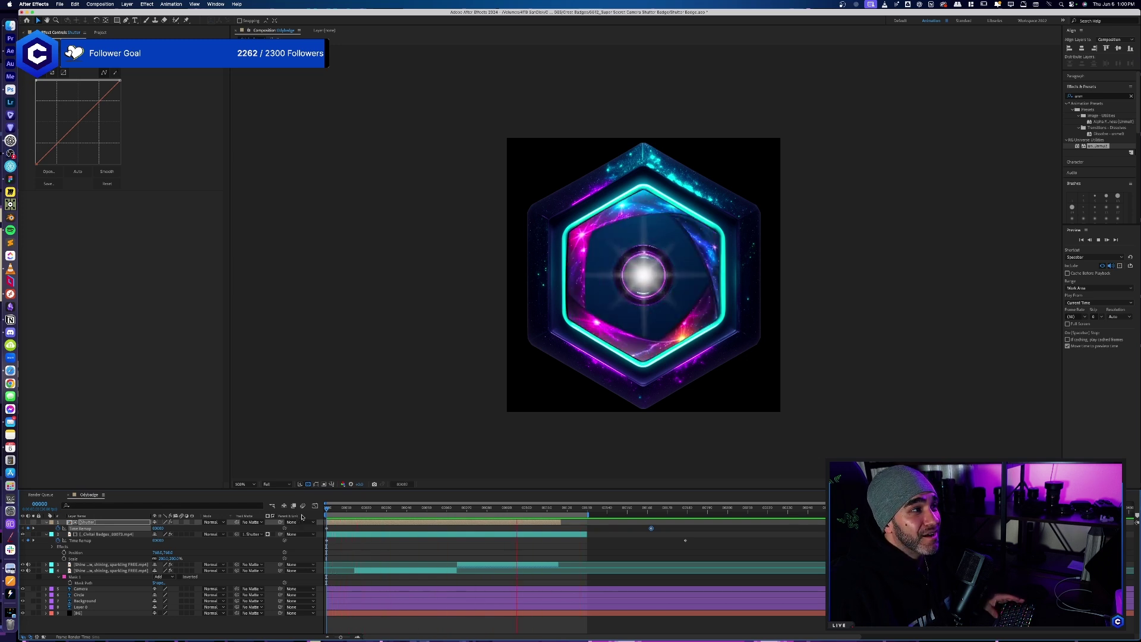
{"action": "key", "text": "space"}
{"action": "left_click_drag", "start_coordinate": [520, 509], "coordinate": [515, 510]}
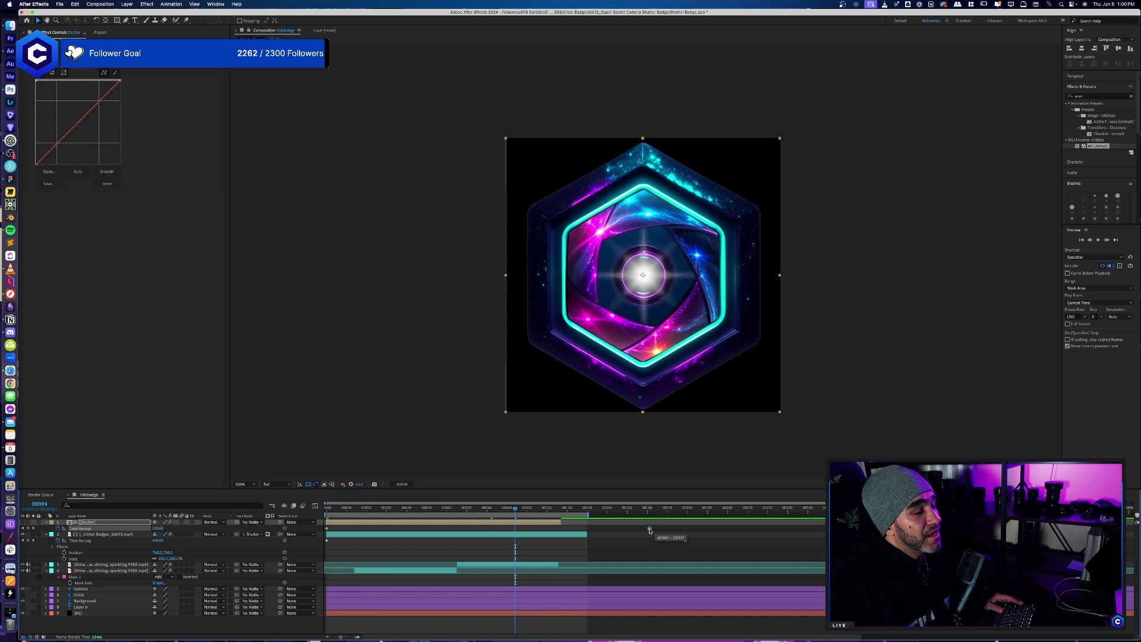
{"action": "left_click", "coordinate": [145, 537]}
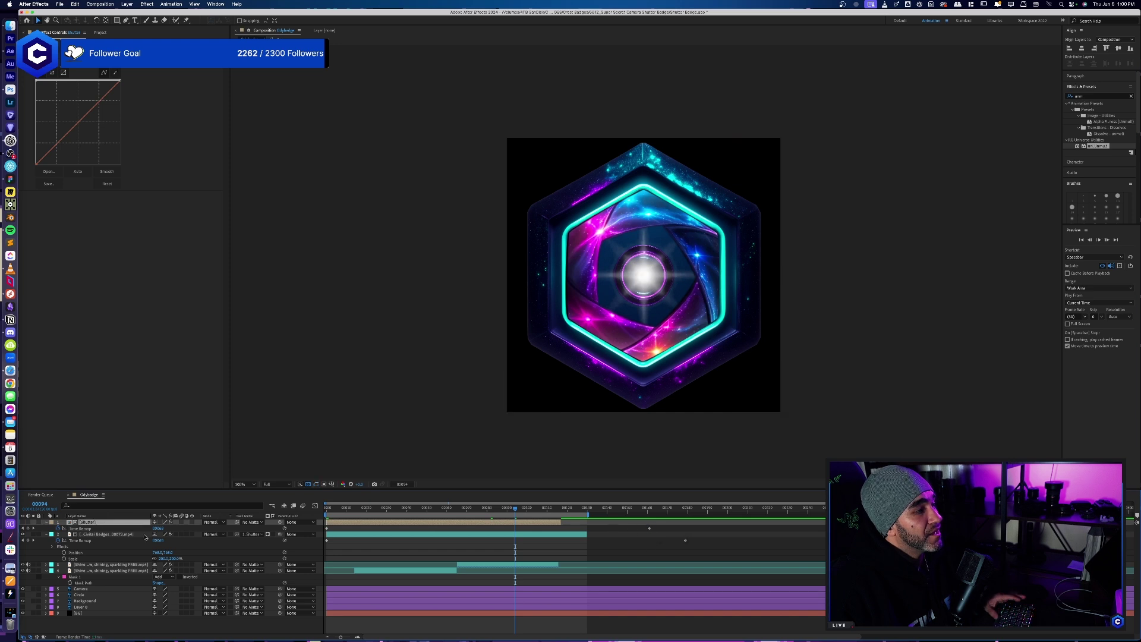
- Play the retimed shutter animation and inspect the closed blades around frame 23
{"action": "key", "text": "space"}
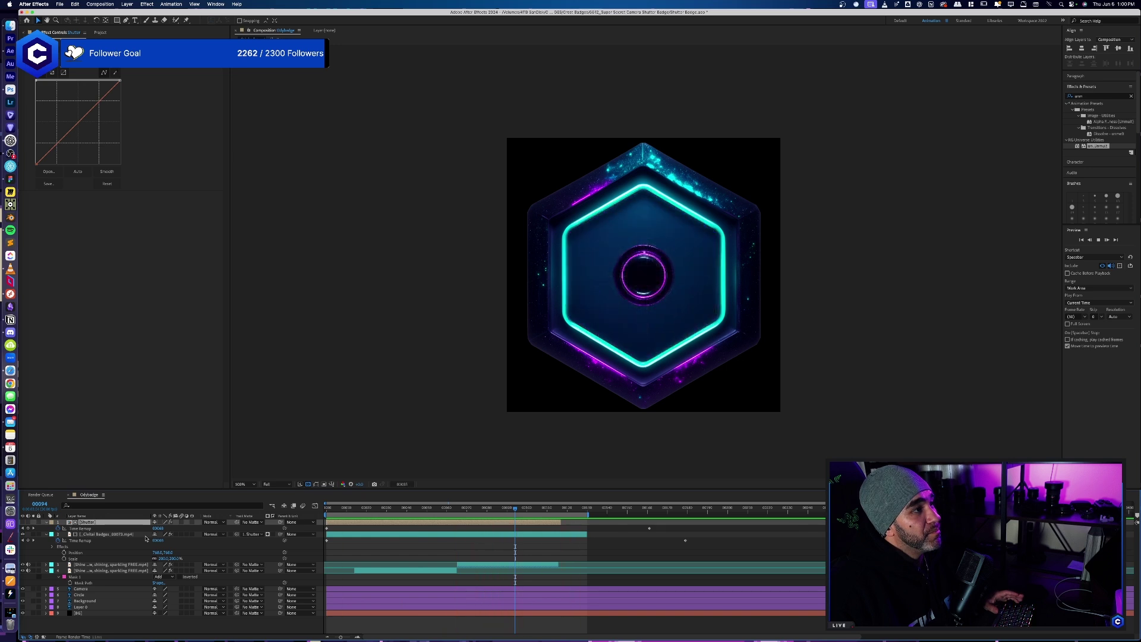
{"action": "key", "text": "space"}
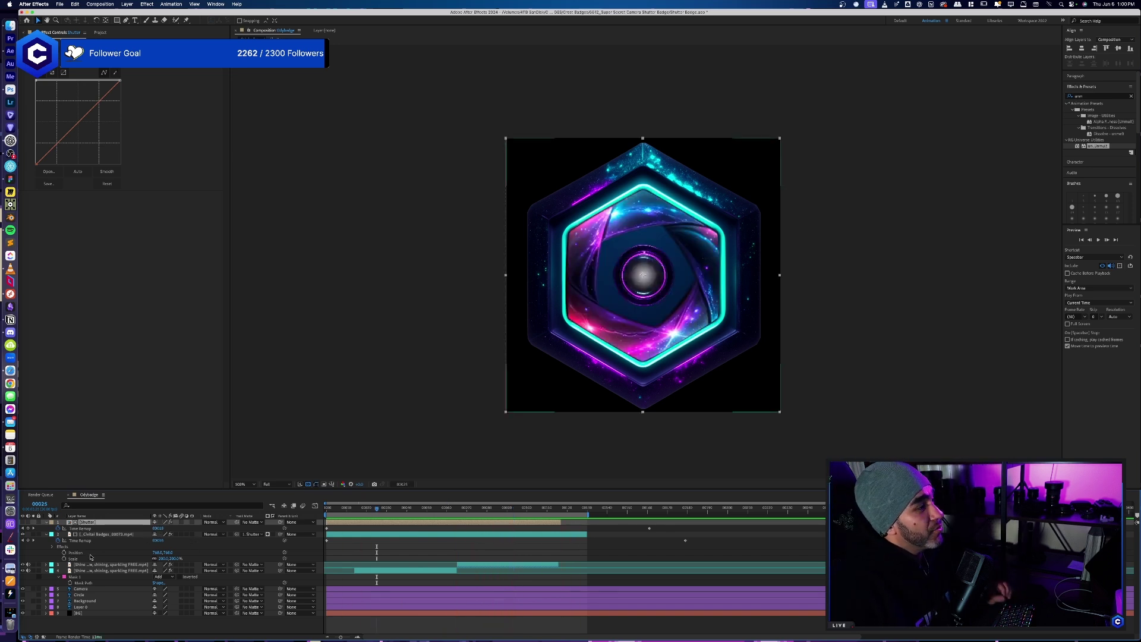
{"action": "left_click", "coordinate": [374, 513]}
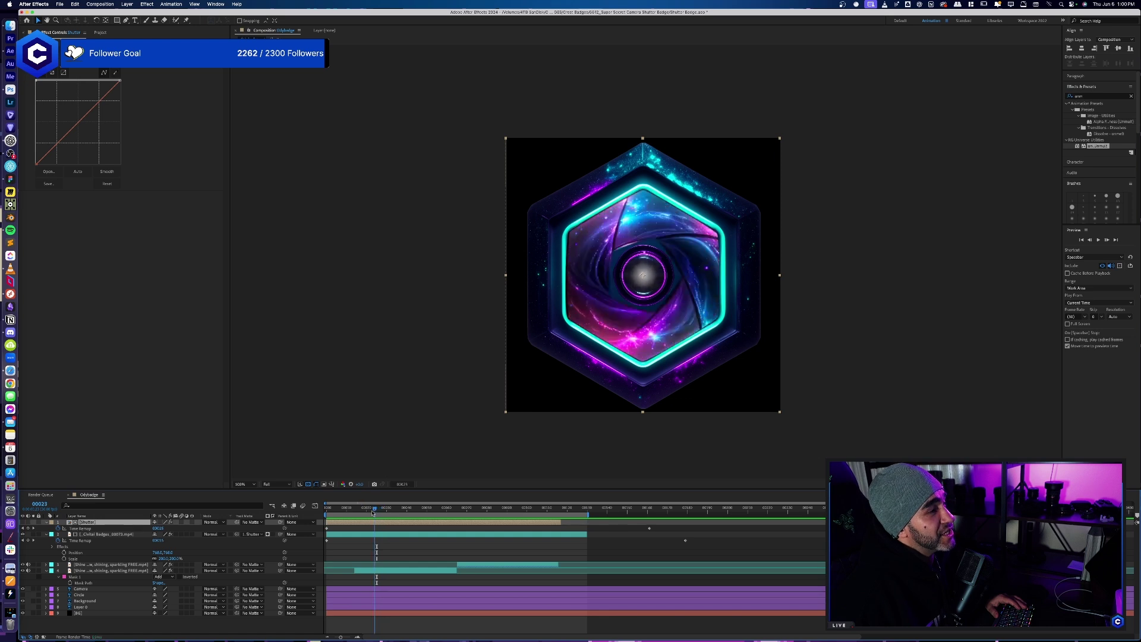
{"action": "left_click_drag", "start_coordinate": [373, 512], "coordinate": [373, 514]}
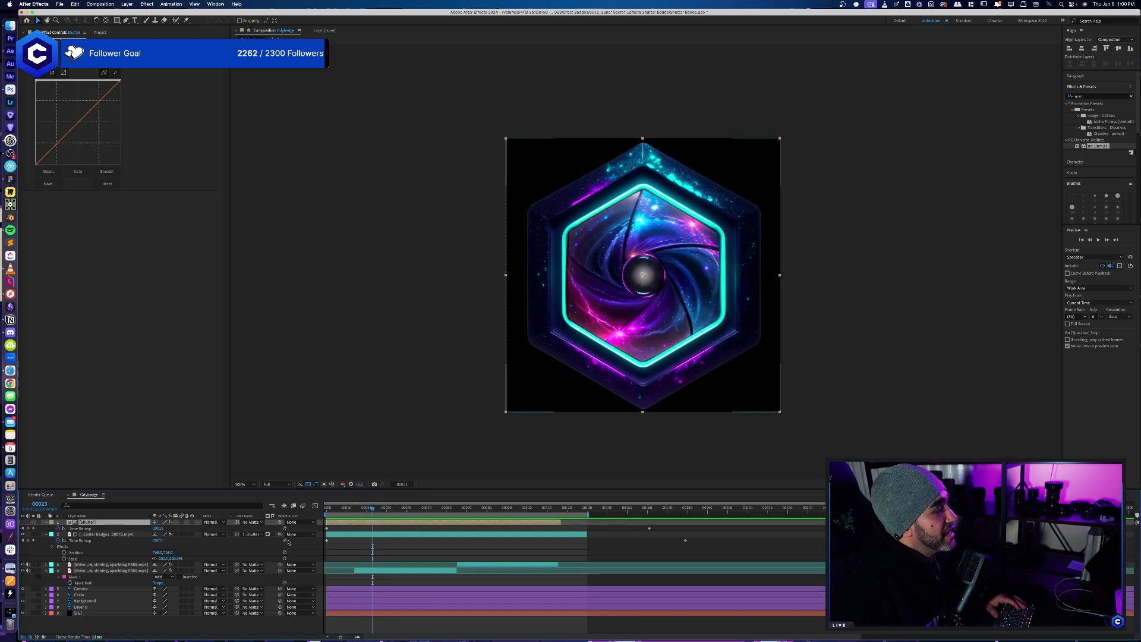
- Replace the effect on the _Civitai Badges_00073.mp4 layer with Deep Glow, lower its exposure and preview the glow
{"action": "left_click", "coordinate": [92, 533]}
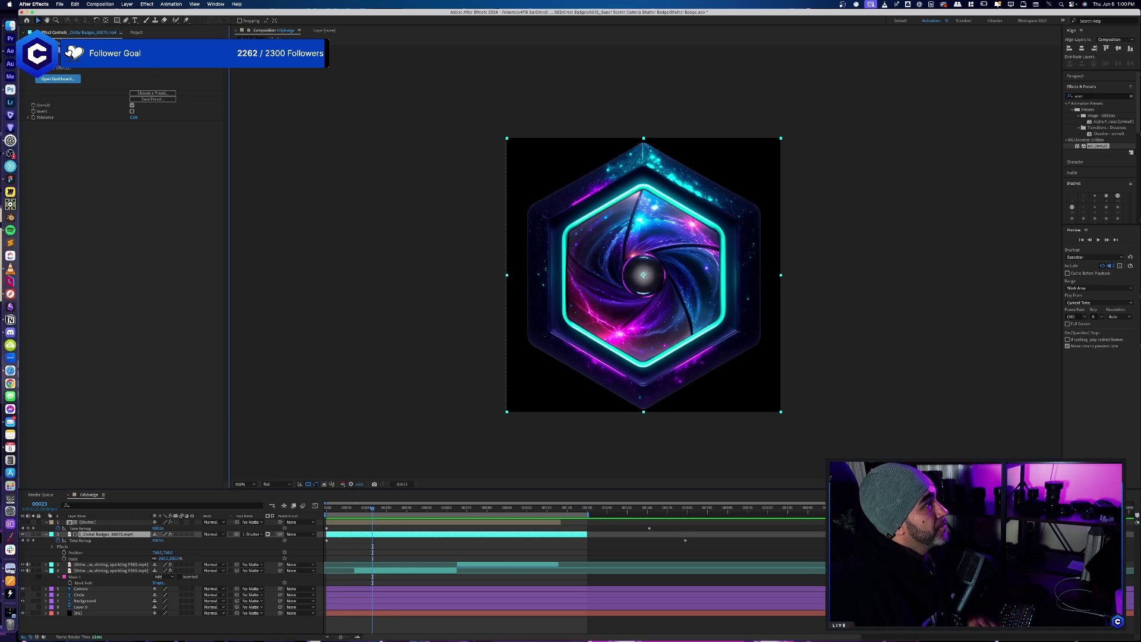
{"action": "key", "text": "Delete"}
{"action": "left_click", "coordinate": [1100, 95]}
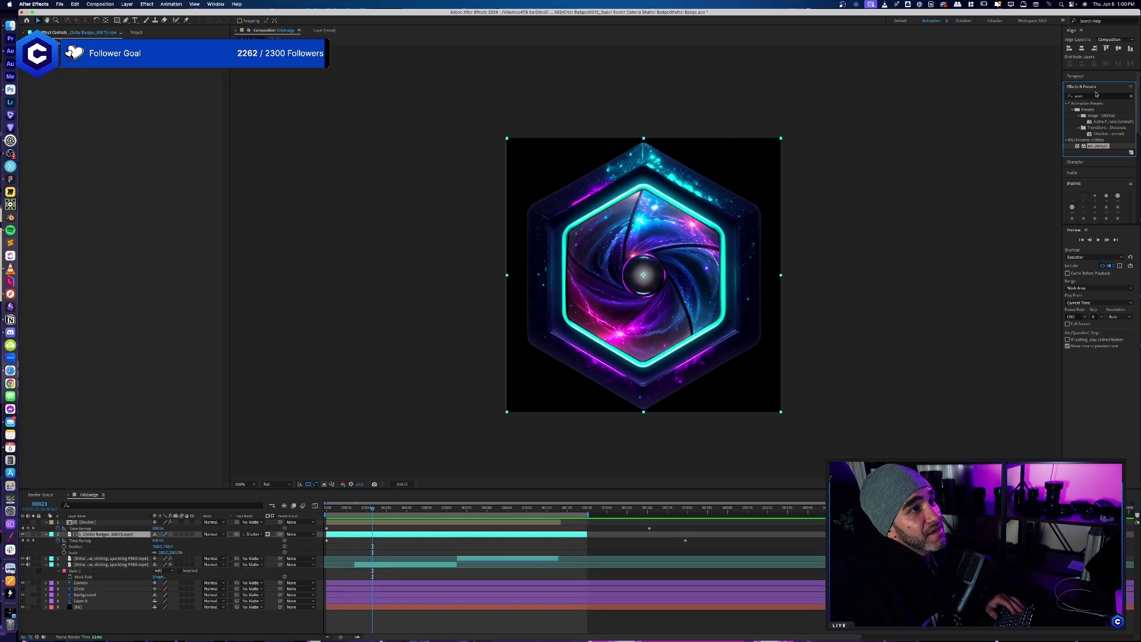
{"action": "type", "text": "deep"}
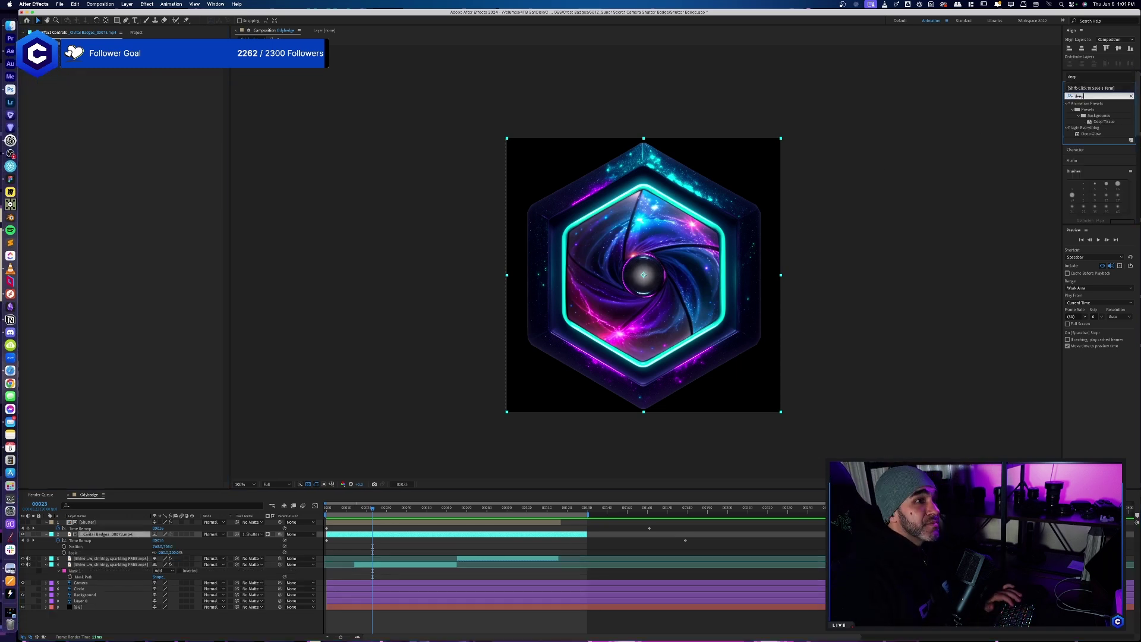
{"action": "left_click_drag", "start_coordinate": [1099, 135], "coordinate": [180, 199]}
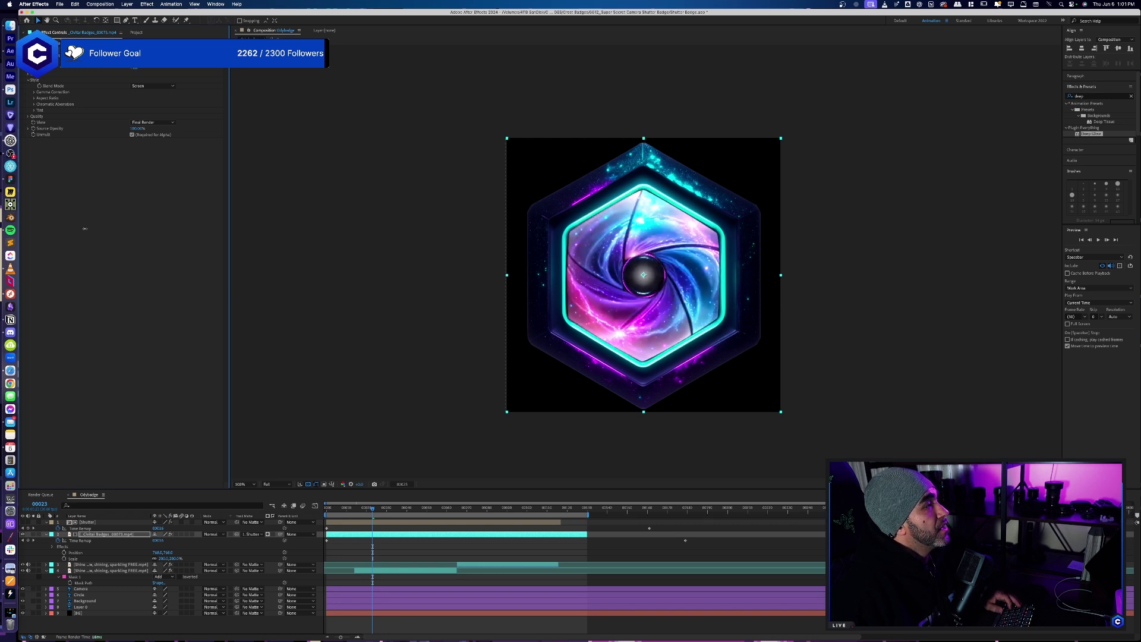
{"action": "left_click_drag", "start_coordinate": [132, 71], "coordinate": [103, 73]}
{"action": "key", "text": "space"}
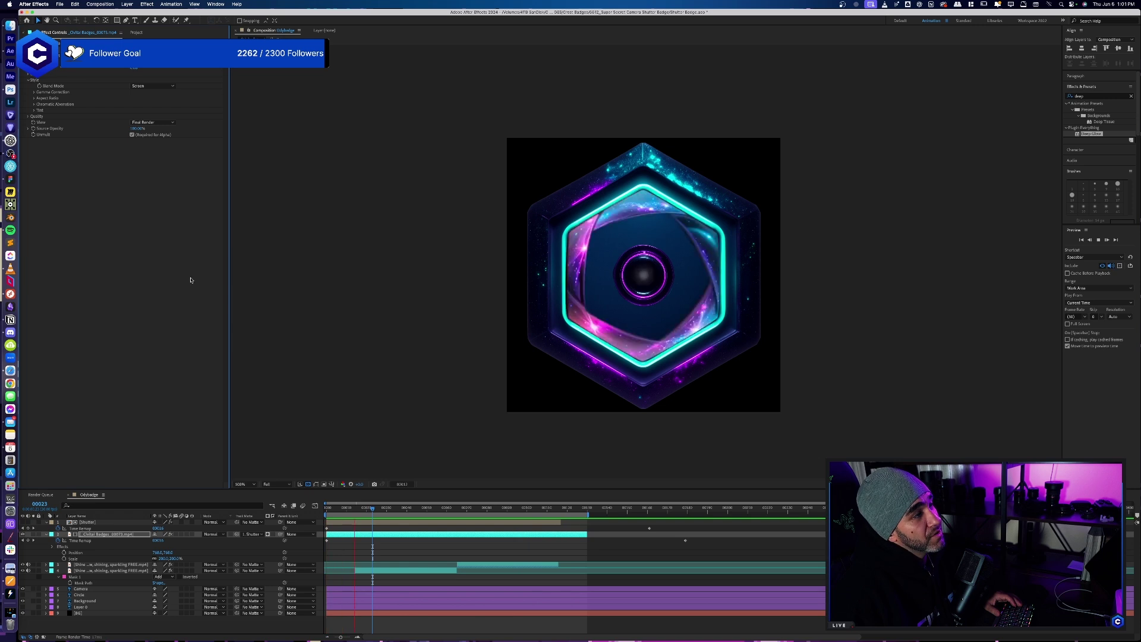
- Apply Deep Glow to the lower sparkling shine layer, viewing it at frame 38
{"action": "left_click", "coordinate": [377, 508]}
{"action": "left_click_drag", "start_coordinate": [378, 510], "coordinate": [405, 511]}
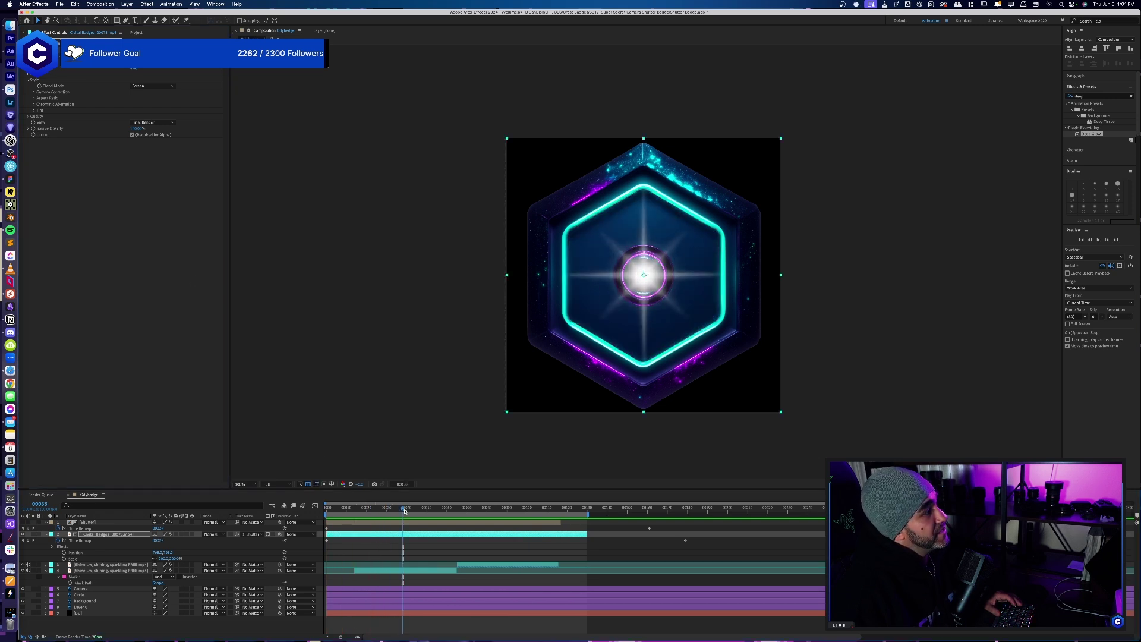
{"action": "left_click", "coordinate": [127, 571]}
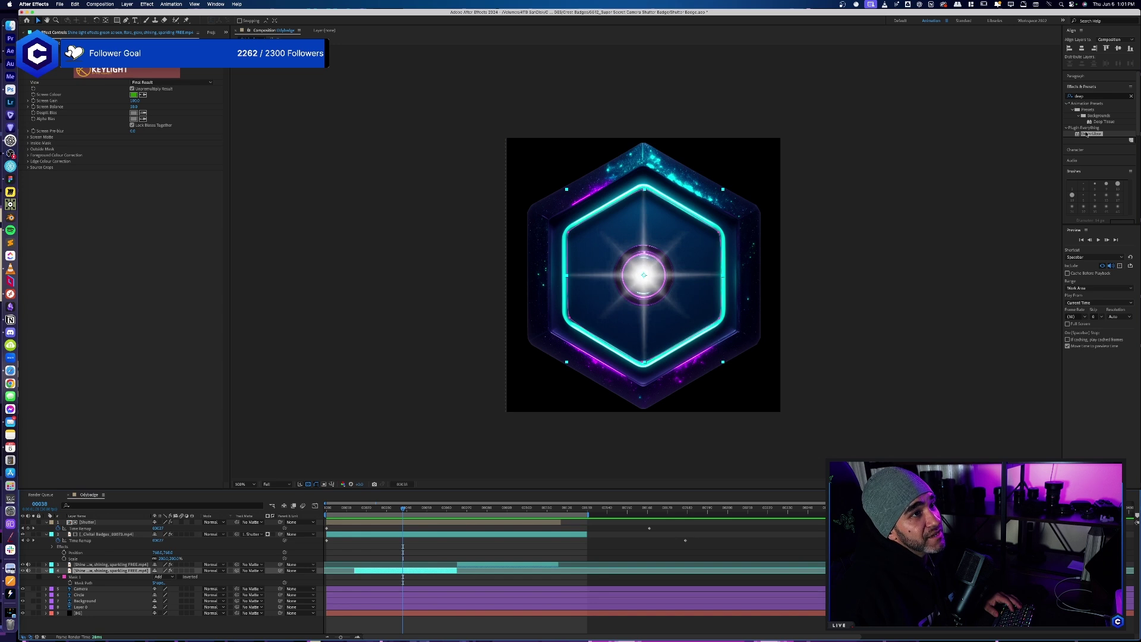
{"action": "left_click_drag", "start_coordinate": [1086, 134], "coordinate": [148, 277]}
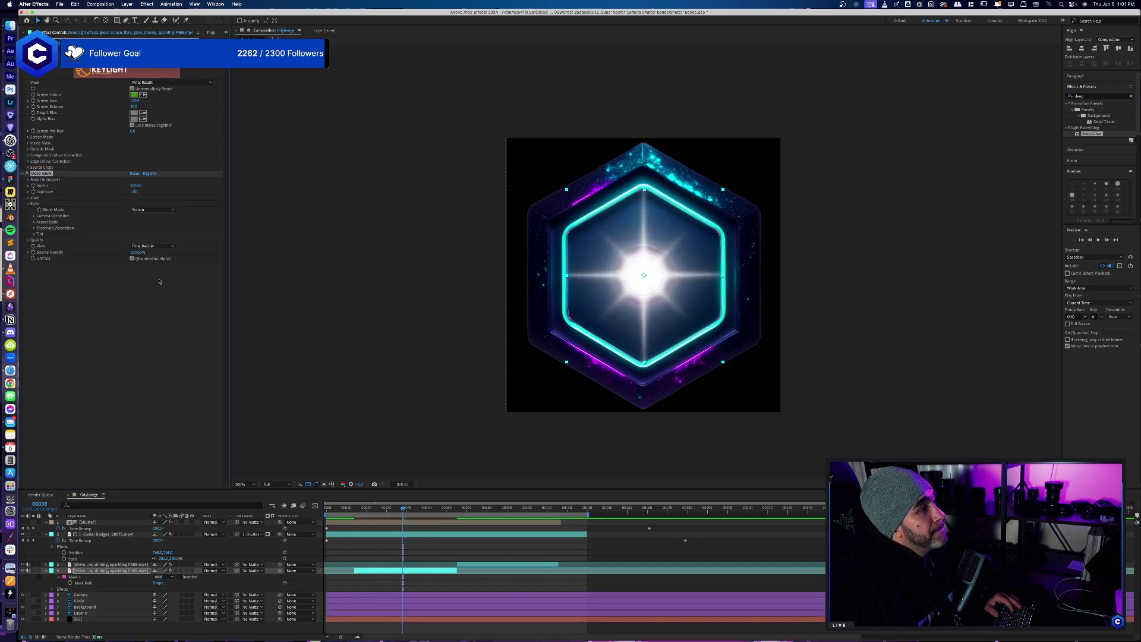
- Enable a purple-magenta tint on the shine layer's Deep Glow and lower the glow's exposure and radius
{"action": "left_click", "coordinate": [35, 234]}
{"action": "left_click", "coordinate": [132, 240]}
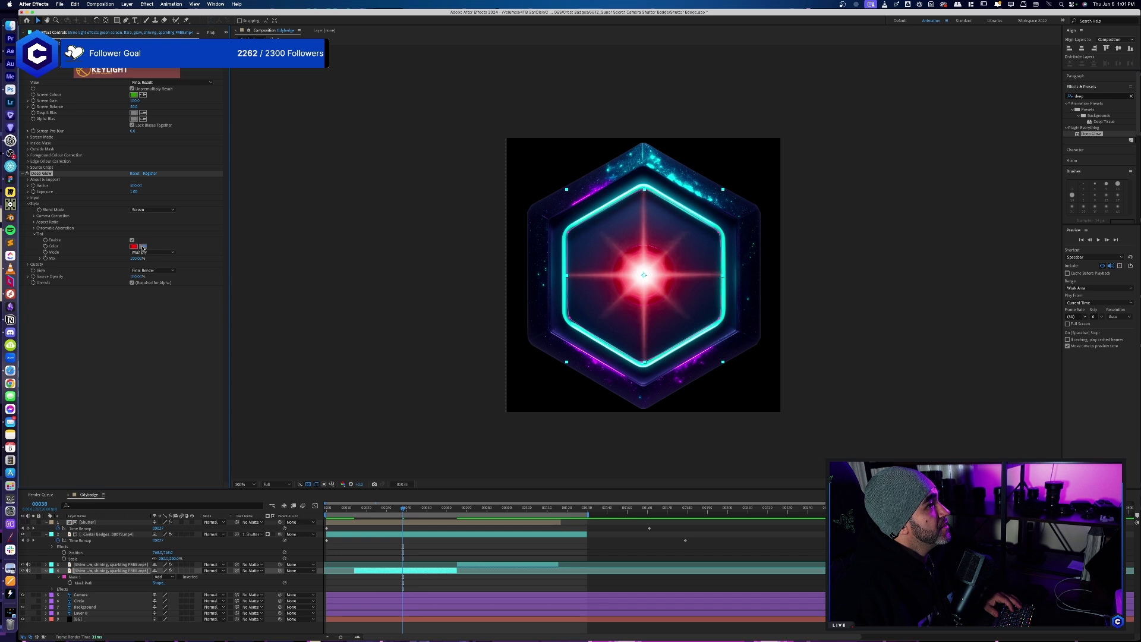
{"action": "left_click", "coordinate": [134, 247]}
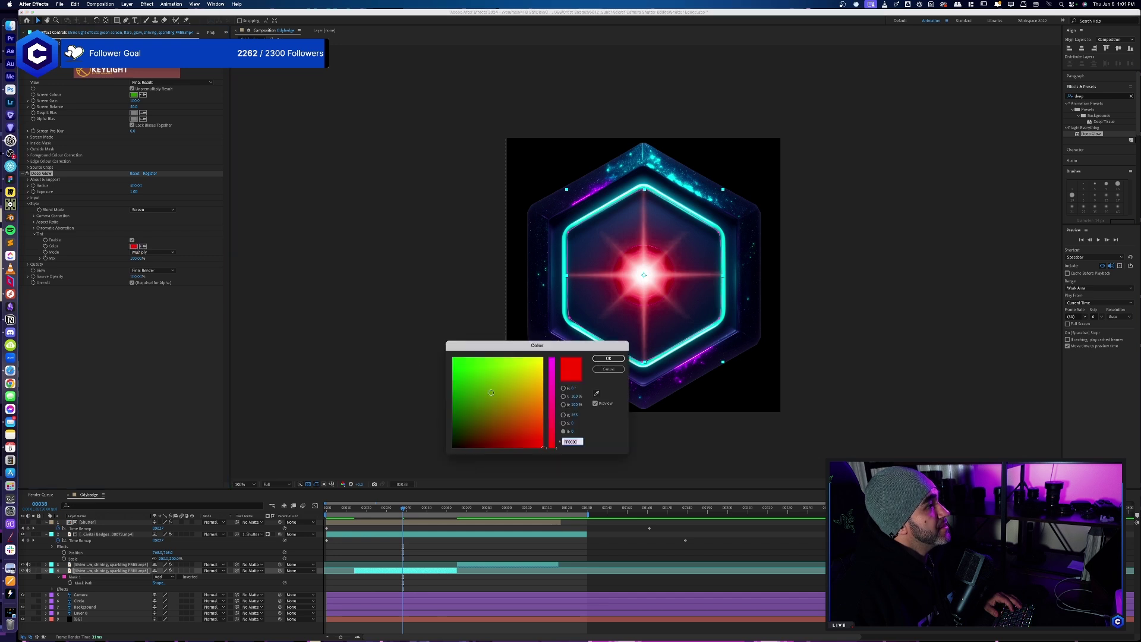
{"action": "mouse_move", "coordinate": [552, 405]}
{"action": "left_mouse_down"}
{"action": "mouse_move", "coordinate": [551, 360]}
{"action": "mouse_move", "coordinate": [519, 428]}
{"action": "mouse_move", "coordinate": [472, 446]}
{"action": "mouse_move", "coordinate": [531, 378]}
{"action": "mouse_move", "coordinate": [533, 411]}
{"action": "left_mouse_up"}
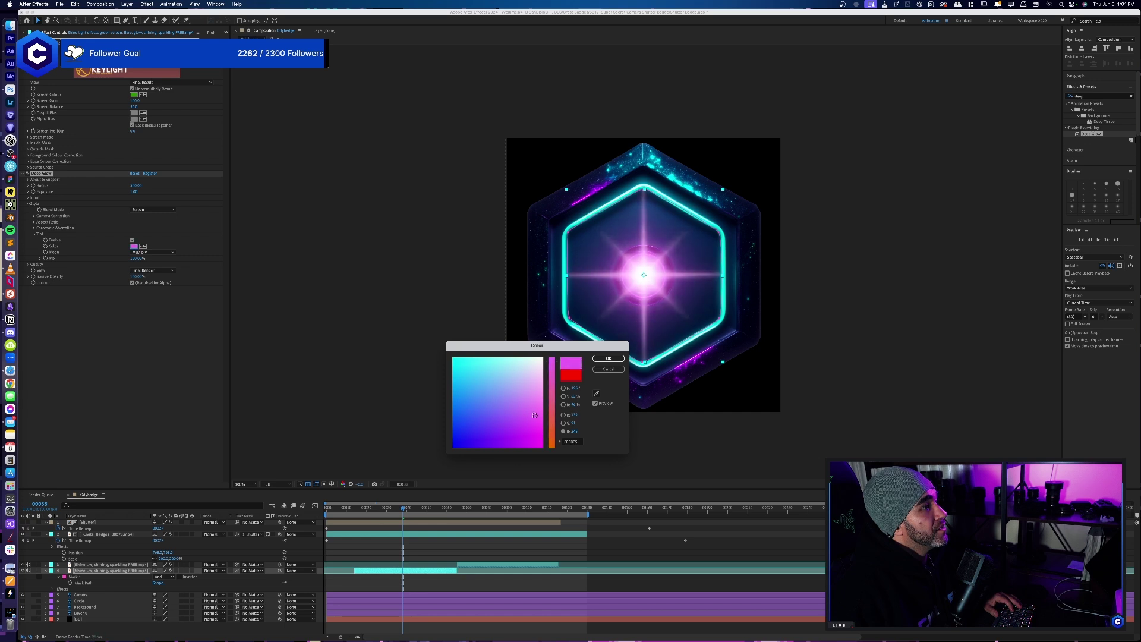
{"action": "left_click", "coordinate": [608, 359]}
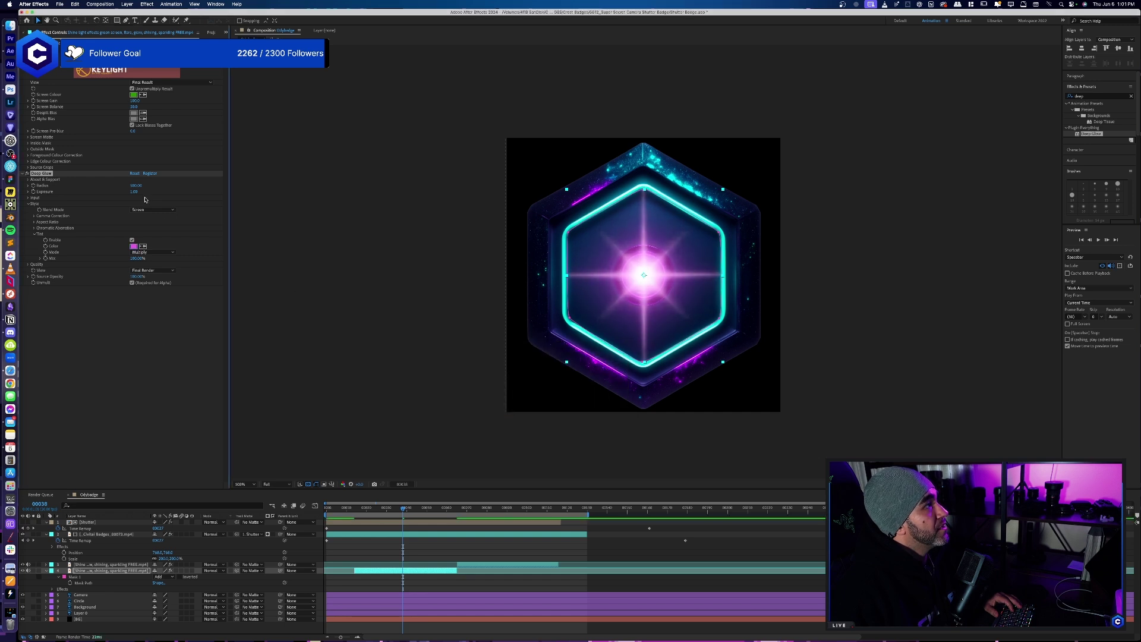
{"action": "mouse_move", "coordinate": [136, 192]}
{"action": "left_mouse_down"}
{"action": "mouse_move", "coordinate": [155, 191]}
{"action": "mouse_move", "coordinate": [122, 193]}
{"action": "left_mouse_up"}
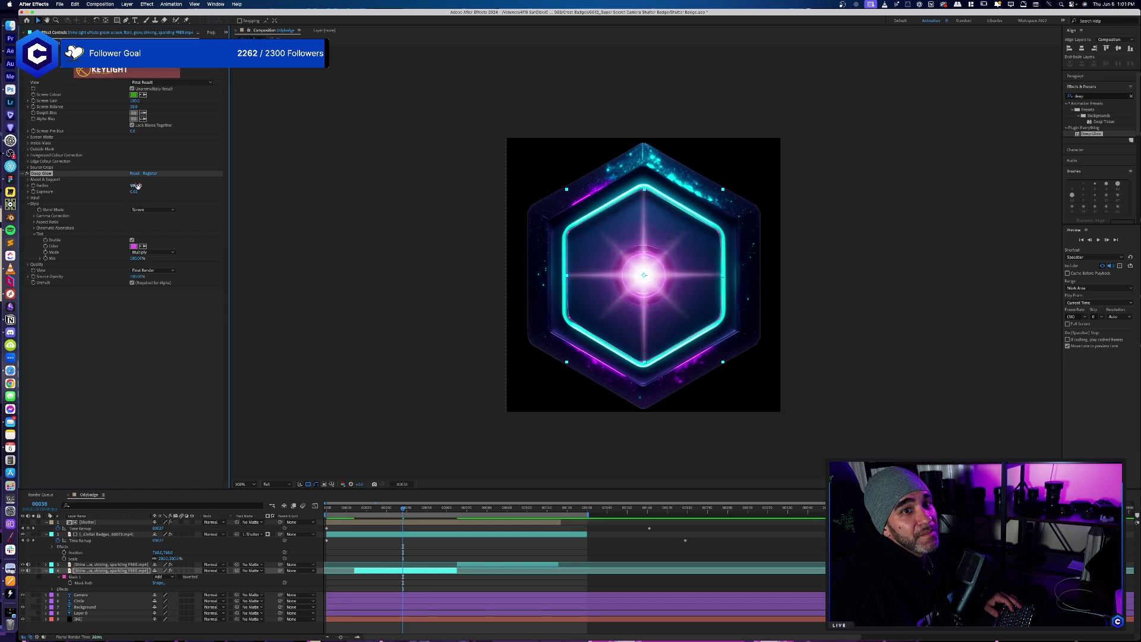
{"action": "left_click_drag", "start_coordinate": [137, 185], "coordinate": [127, 185]}
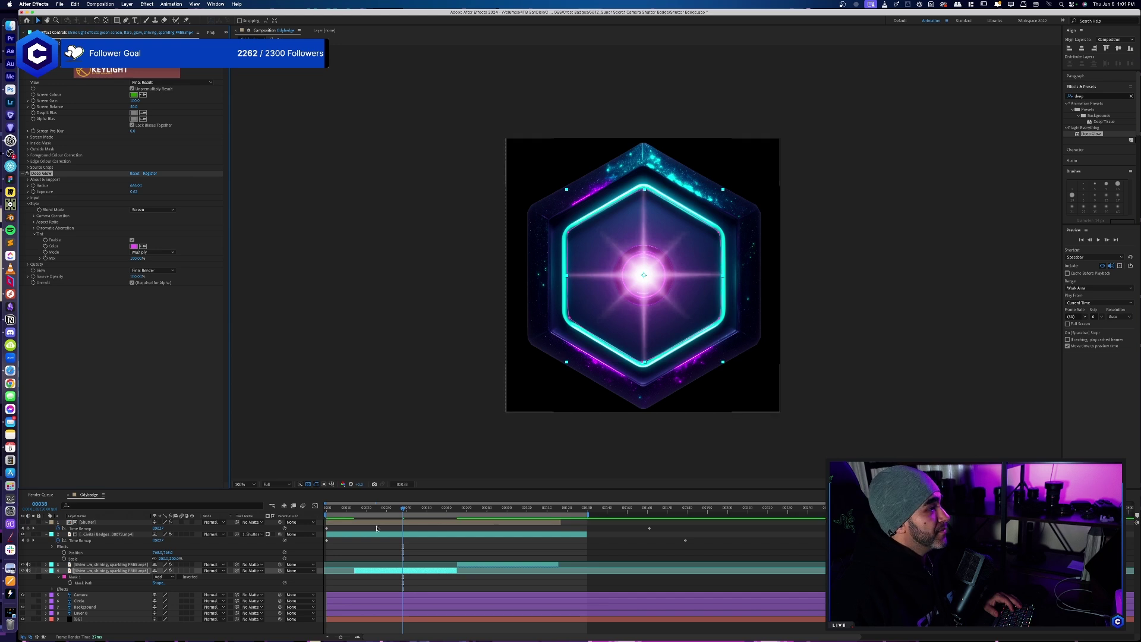
- Preview the badge animation from the first frame and inspect the shine around frame 47
{"action": "left_click", "coordinate": [402, 509]}
{"action": "key", "text": "Home"}
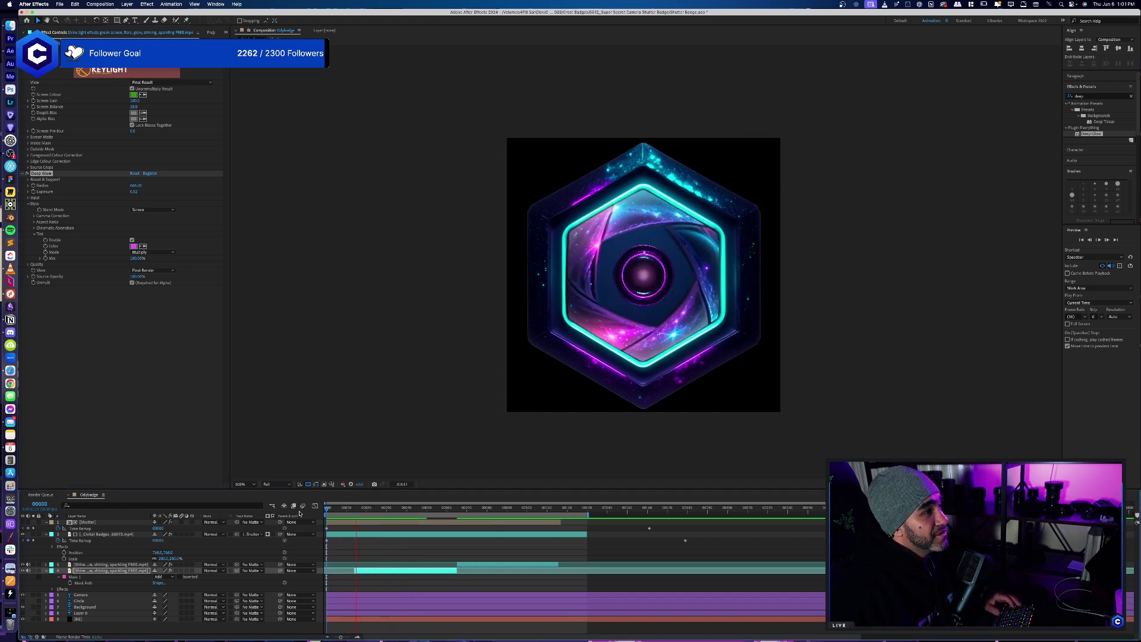
{"action": "key", "text": "space"}
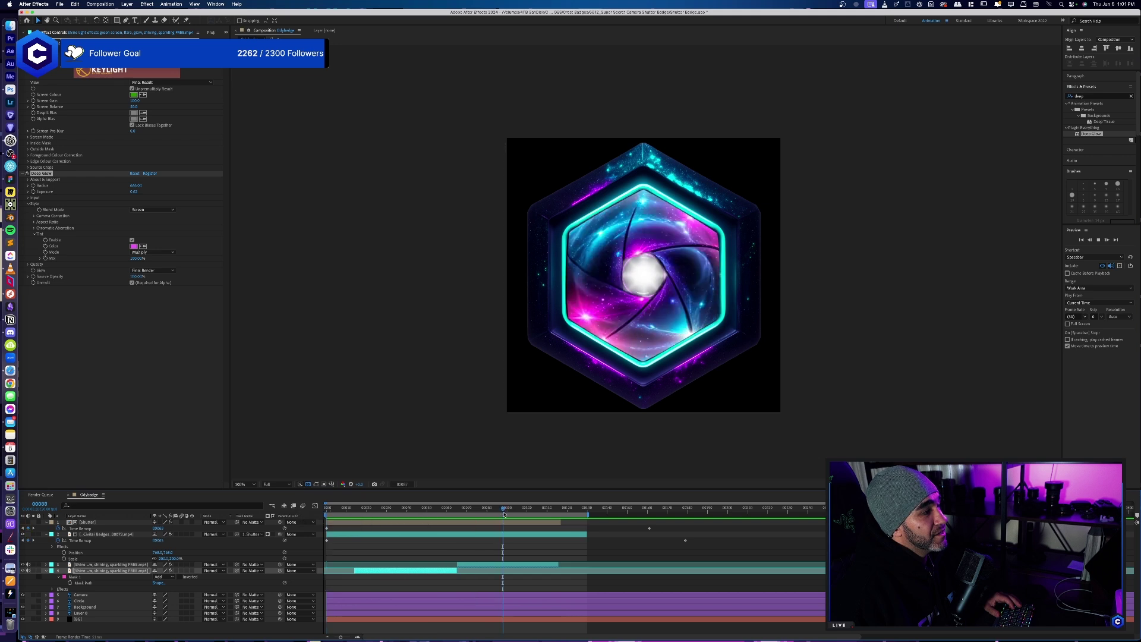
{"action": "left_click", "coordinate": [382, 509]}
{"action": "left_click_drag", "start_coordinate": [385, 516], "coordinate": [422, 513]}
- Change the lower shine layer's Deep Glow tint to a blue-violet and slightly lower the glow's exposure
{"action": "left_click", "coordinate": [425, 569]}
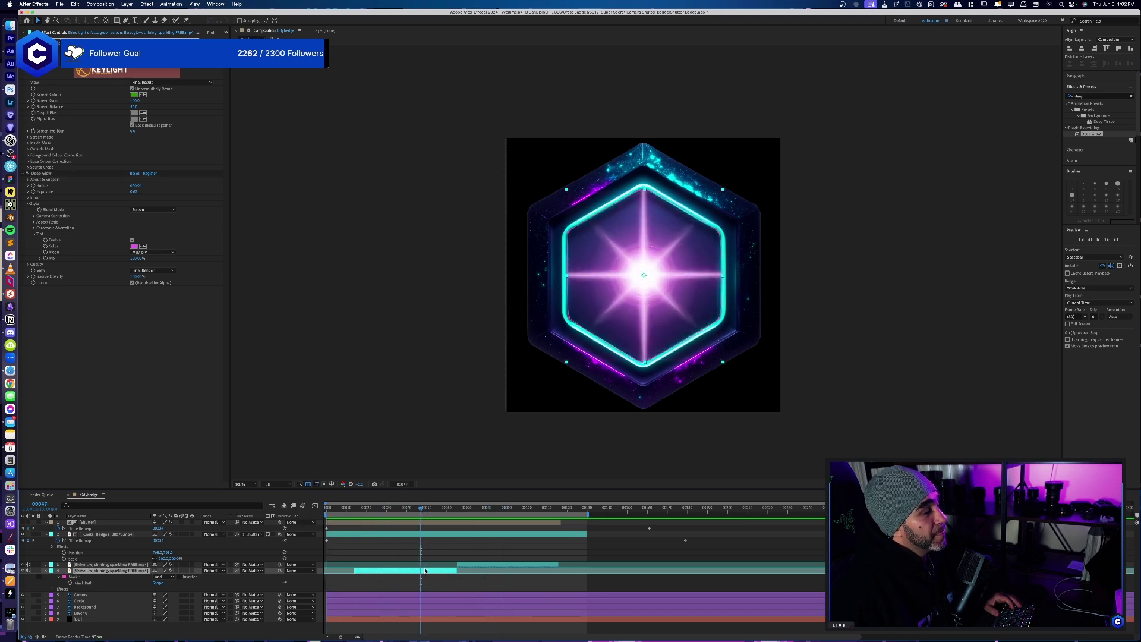
{"action": "left_click", "coordinate": [77, 200]}
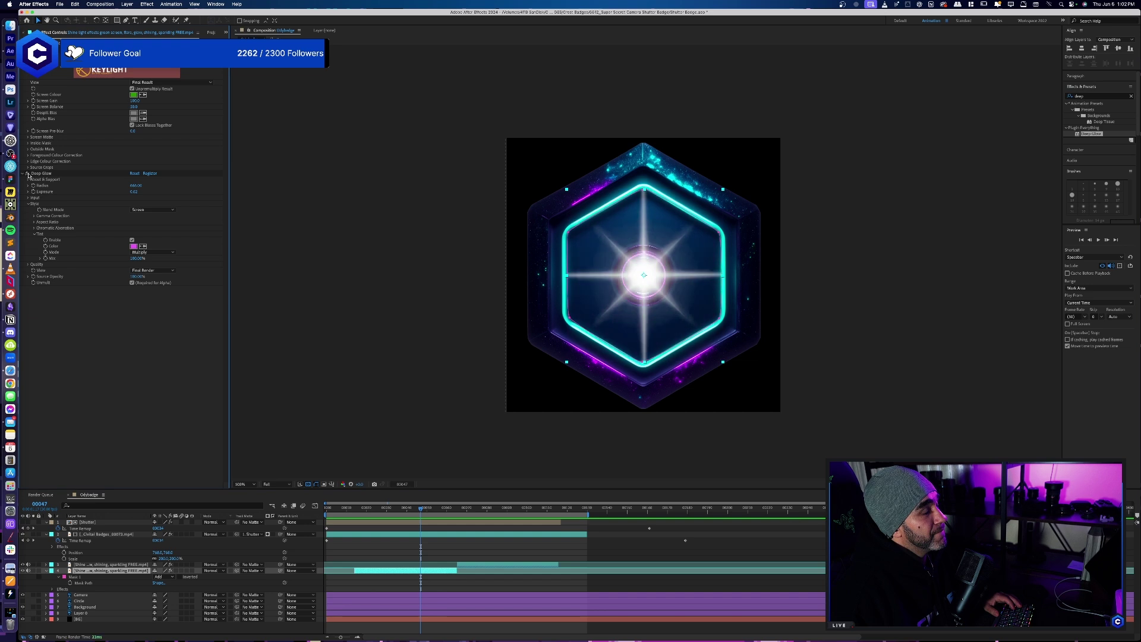
{"action": "left_click", "coordinate": [133, 246]}
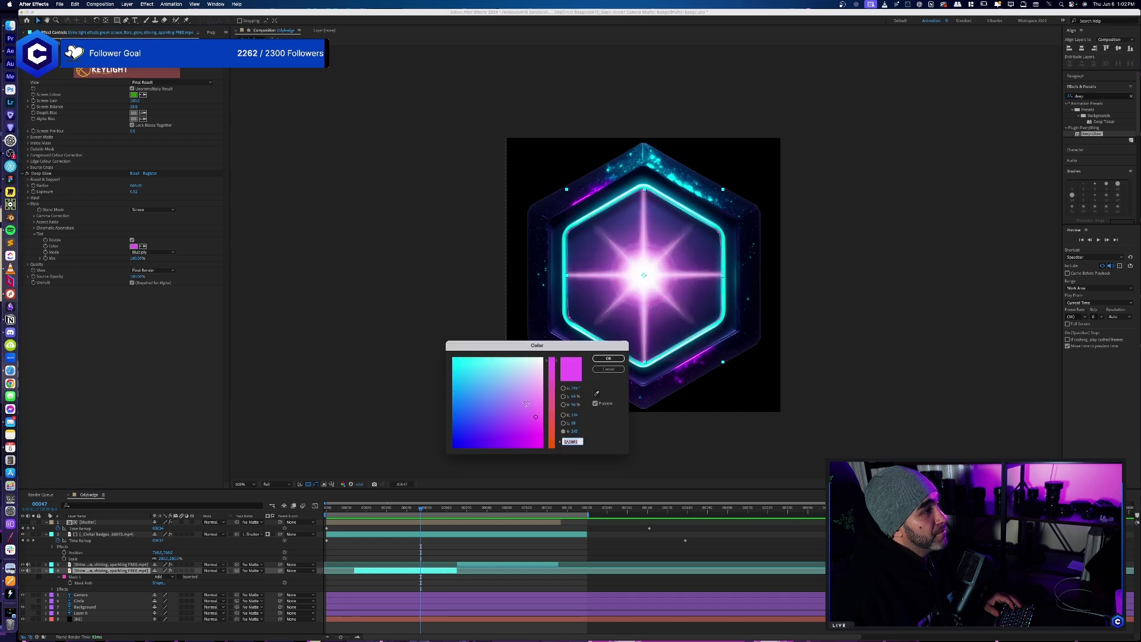
{"action": "mouse_move", "coordinate": [534, 415]}
{"action": "left_mouse_down"}
{"action": "mouse_move", "coordinate": [475, 418]}
{"action": "mouse_move", "coordinate": [500, 416]}
{"action": "mouse_move", "coordinate": [500, 400]}
{"action": "mouse_move", "coordinate": [497, 419]}
{"action": "left_mouse_up"}
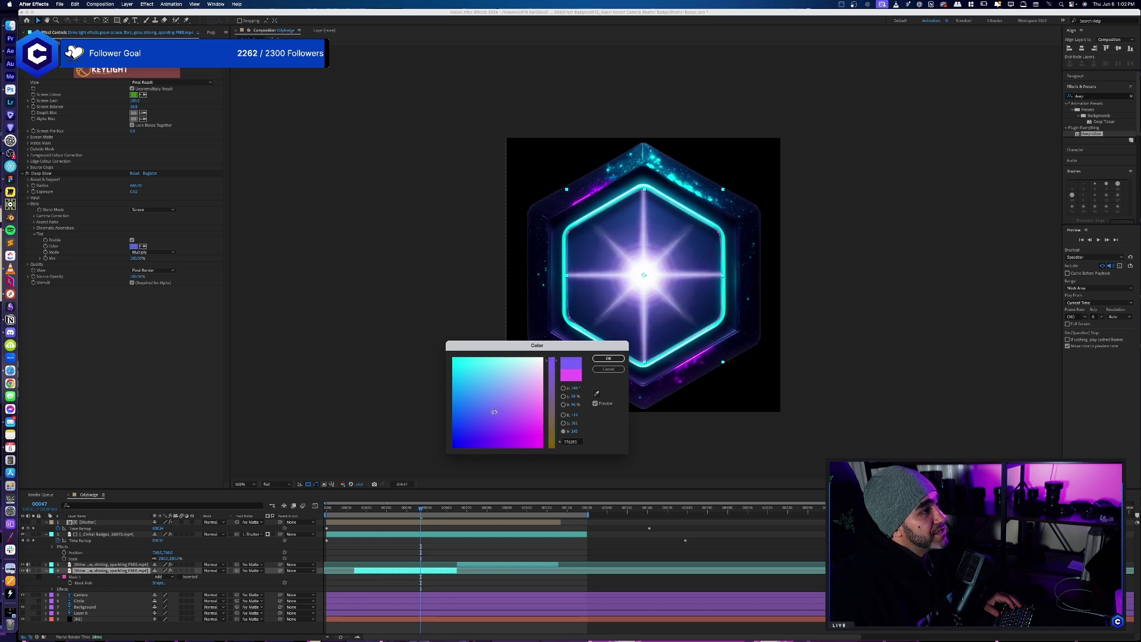
{"action": "left_click", "coordinate": [608, 360]}
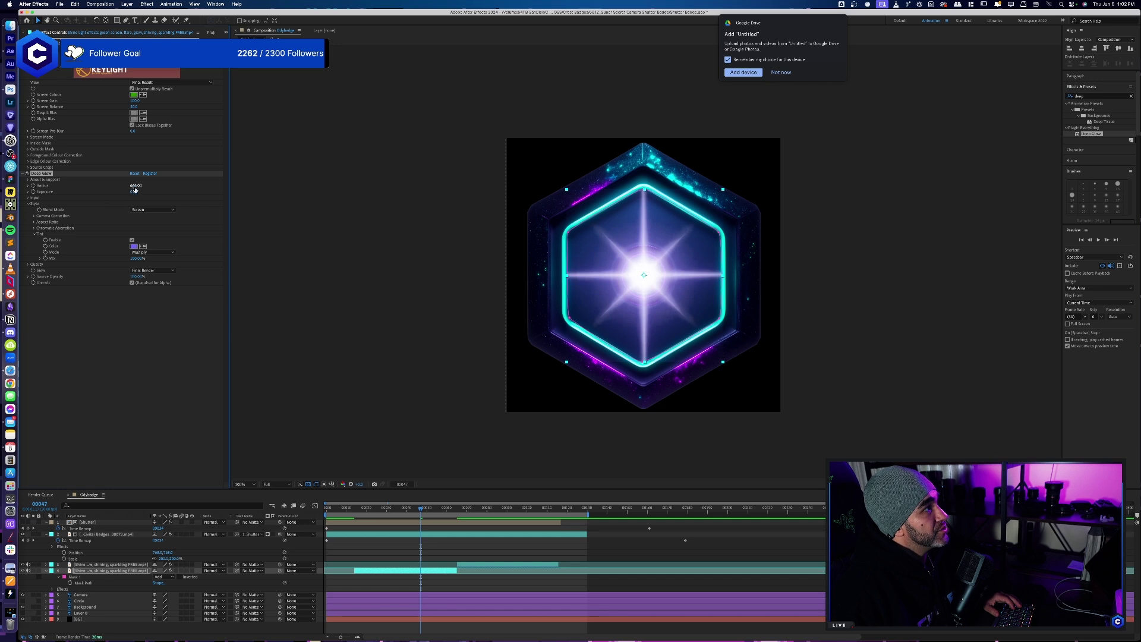
{"action": "left_click_drag", "start_coordinate": [136, 192], "coordinate": [127, 193]}
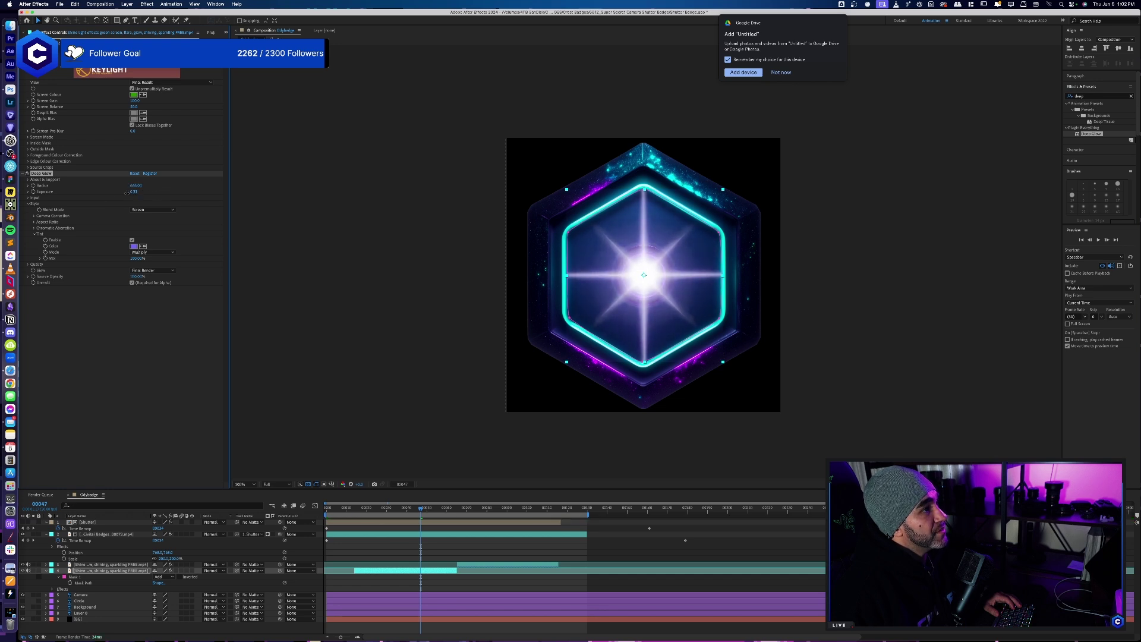
- Try the Overlay and Soft Light tint modes on the shine layer's Deep Glow and return to Multiply
{"action": "left_click", "coordinate": [152, 254]}
{"action": "left_click", "coordinate": [153, 259]}
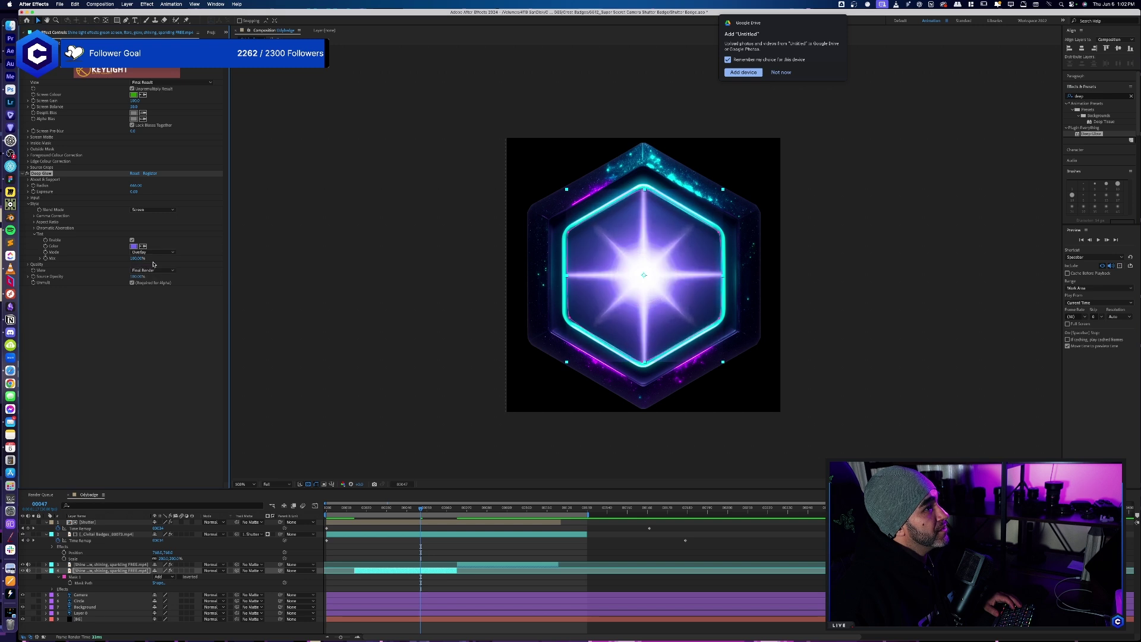
{"action": "left_click", "coordinate": [153, 252]}
{"action": "left_click", "coordinate": [149, 275]}
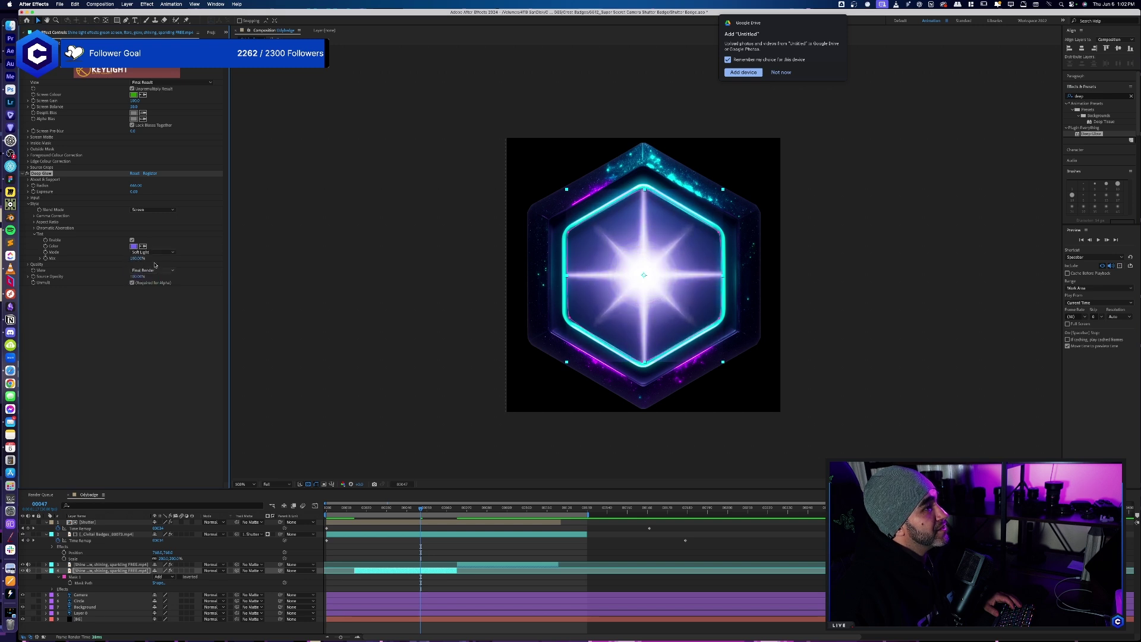
{"action": "left_click", "coordinate": [158, 252]}
{"action": "left_click", "coordinate": [145, 260]}
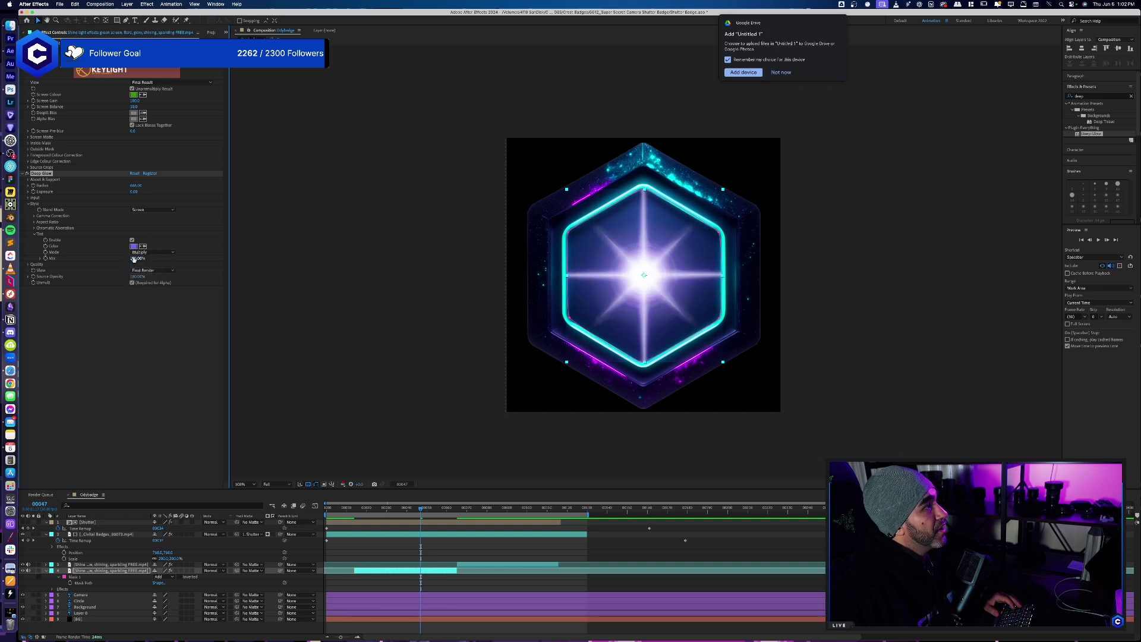
- Try other blend modes for the Deep Glow, return to Screen, and dismiss the Google Drive prompt
{"action": "left_click", "coordinate": [139, 209]}
{"action": "left_click", "coordinate": [142, 225]}
{"action": "left_click", "coordinate": [143, 209]}
{"action": "left_click", "coordinate": [145, 217]}
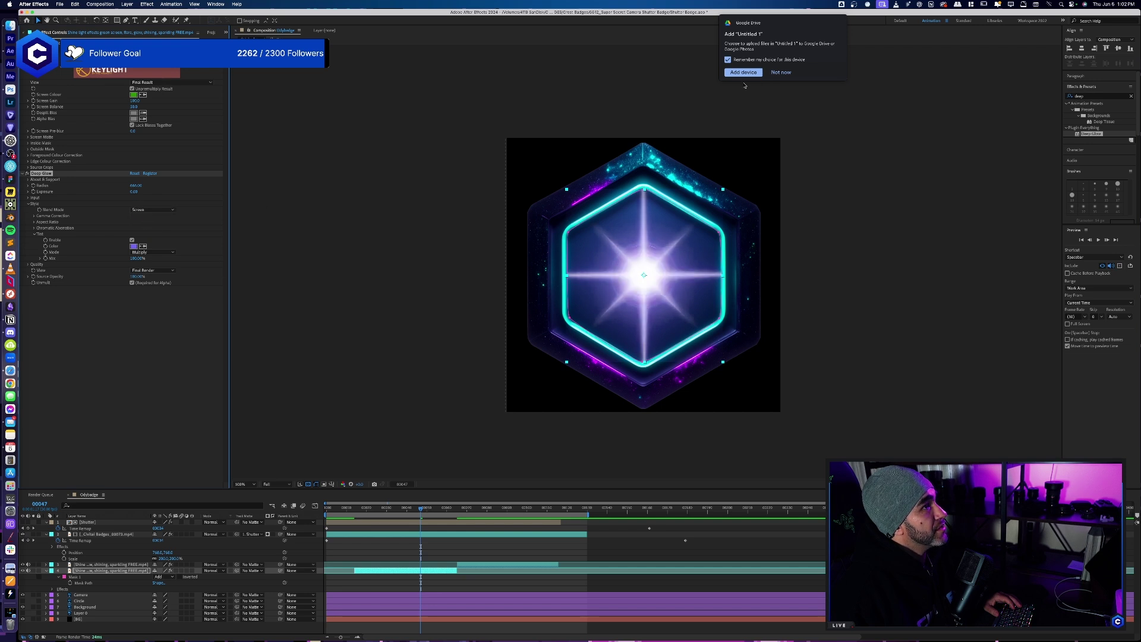
{"action": "left_click", "coordinate": [778, 72]}
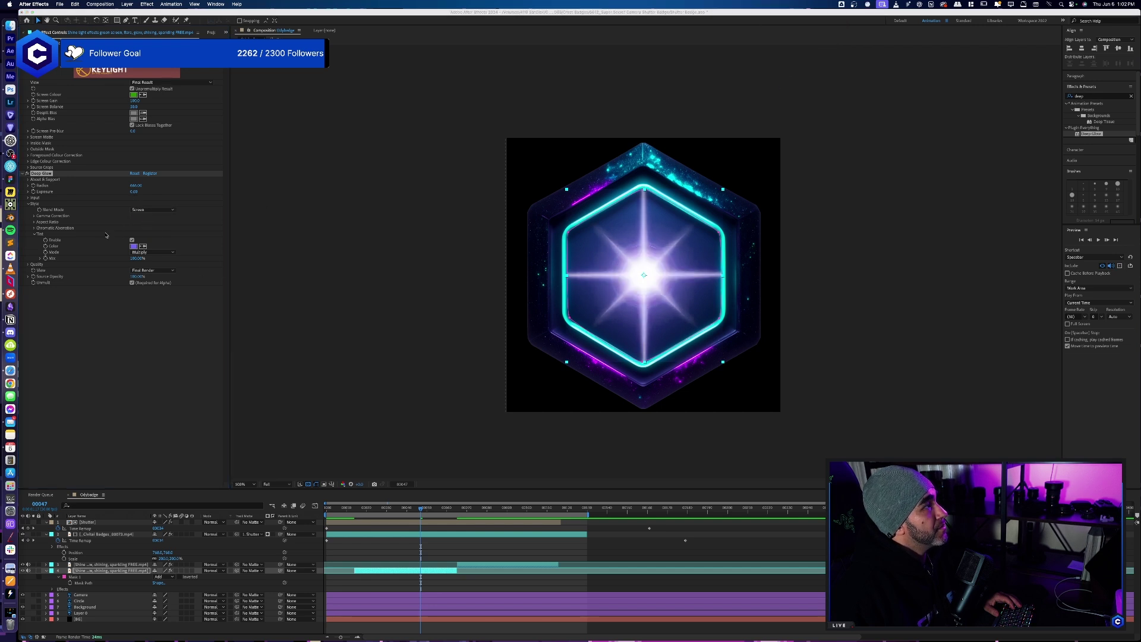
- Enable chromatic aberration on the shine layer's Deep Glow, raise its amount, and check the nearby frames
{"action": "left_click", "coordinate": [68, 233]}
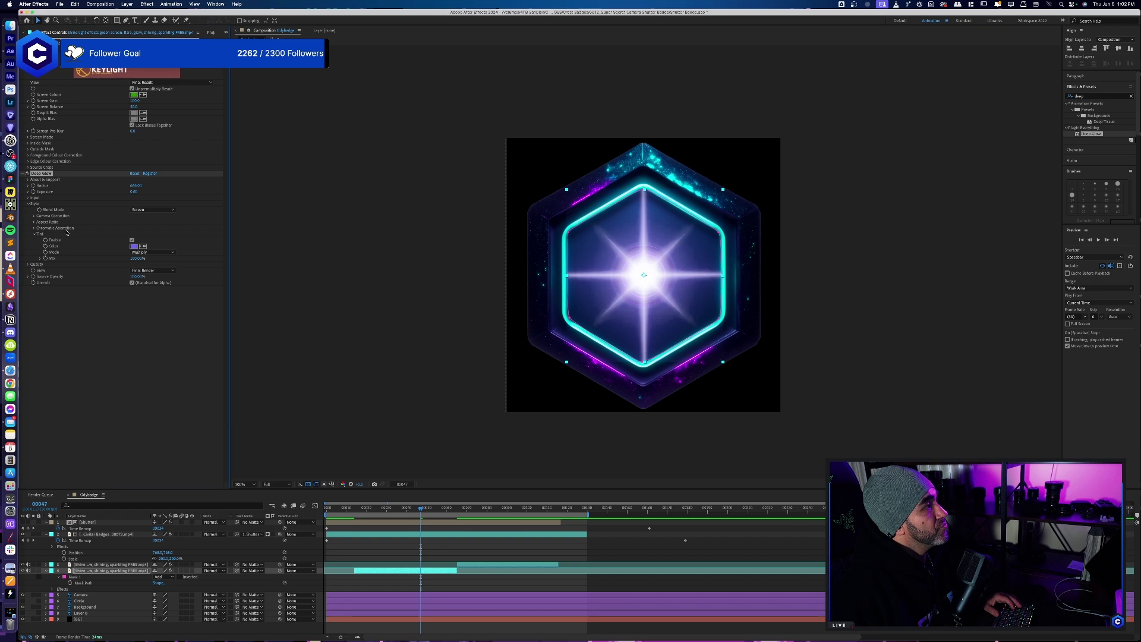
{"action": "left_click", "coordinate": [34, 228]}
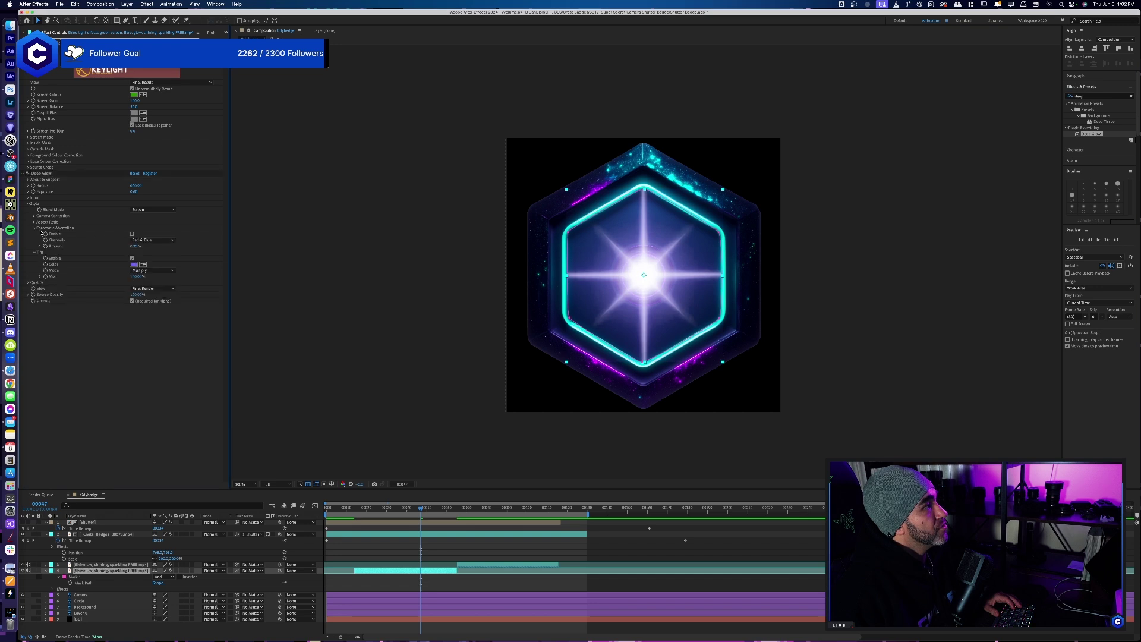
{"action": "left_click", "coordinate": [131, 234]}
{"action": "left_click_drag", "start_coordinate": [136, 246], "coordinate": [186, 241]}
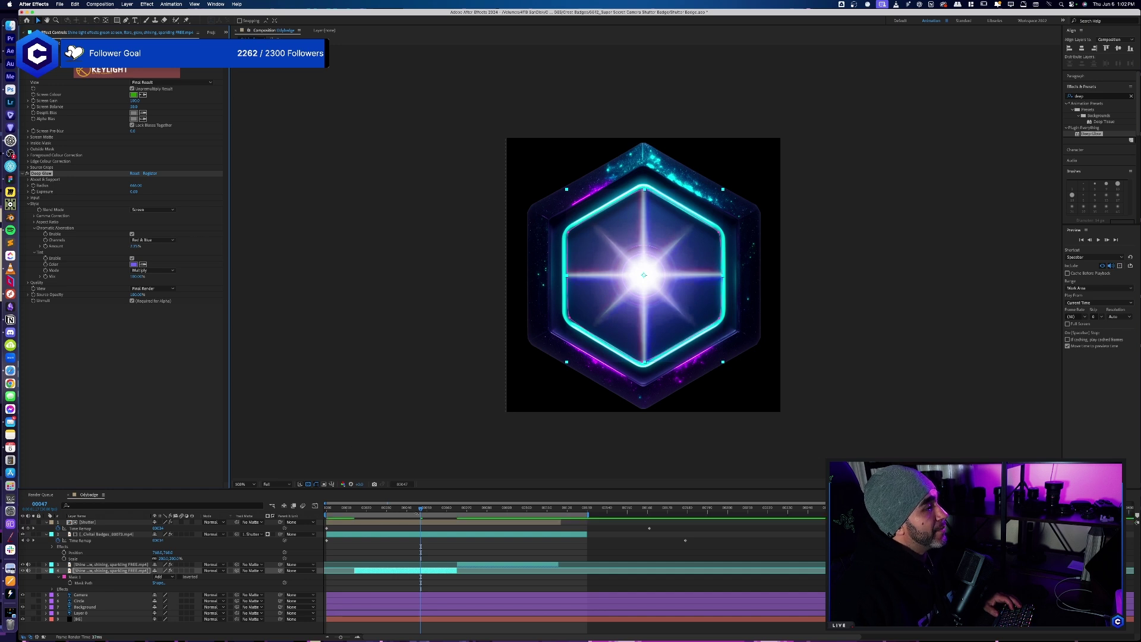
{"action": "left_click", "coordinate": [418, 510]}
{"action": "mouse_move", "coordinate": [412, 513]}
{"action": "left_mouse_down"}
{"action": "mouse_move", "coordinate": [386, 512]}
{"action": "mouse_move", "coordinate": [416, 512]}
{"action": "left_mouse_up"}
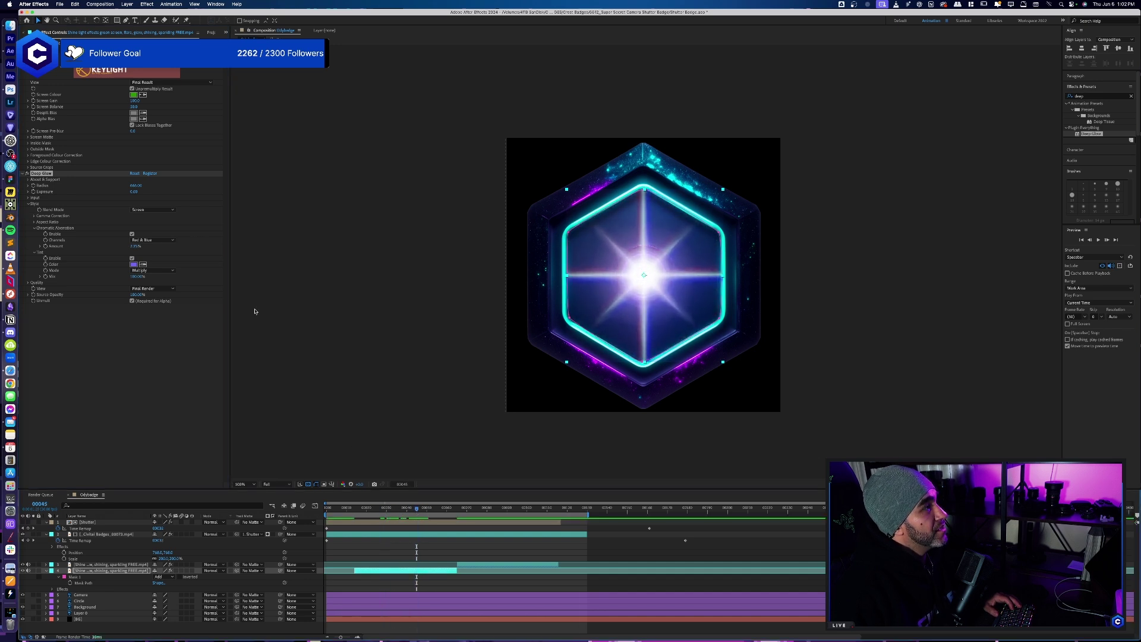
- Reduce the Deep Glow radius and copy the effect onto the upper shine layer
{"action": "left_click", "coordinate": [135, 186]}
{"action": "left_click_drag", "start_coordinate": [136, 185], "coordinate": [86, 198]}
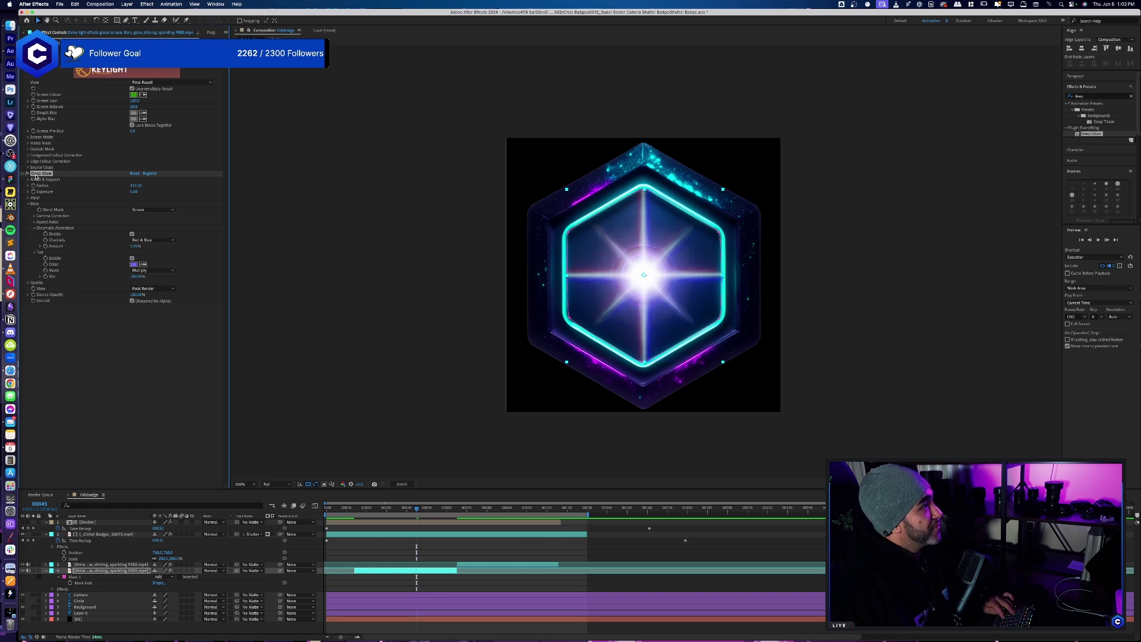
{"action": "left_click", "coordinate": [468, 566]}
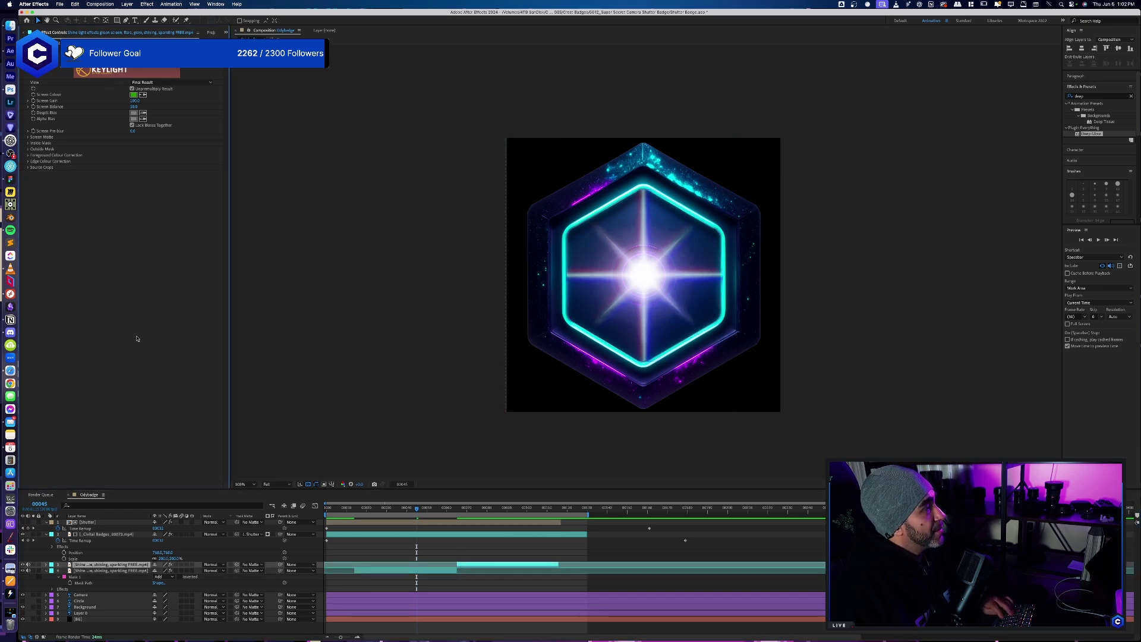
- Play the finished badge animation from the first frame and review it at smaller viewing sizes
{"action": "left_click_drag", "start_coordinate": [416, 511], "coordinate": [326, 511]}
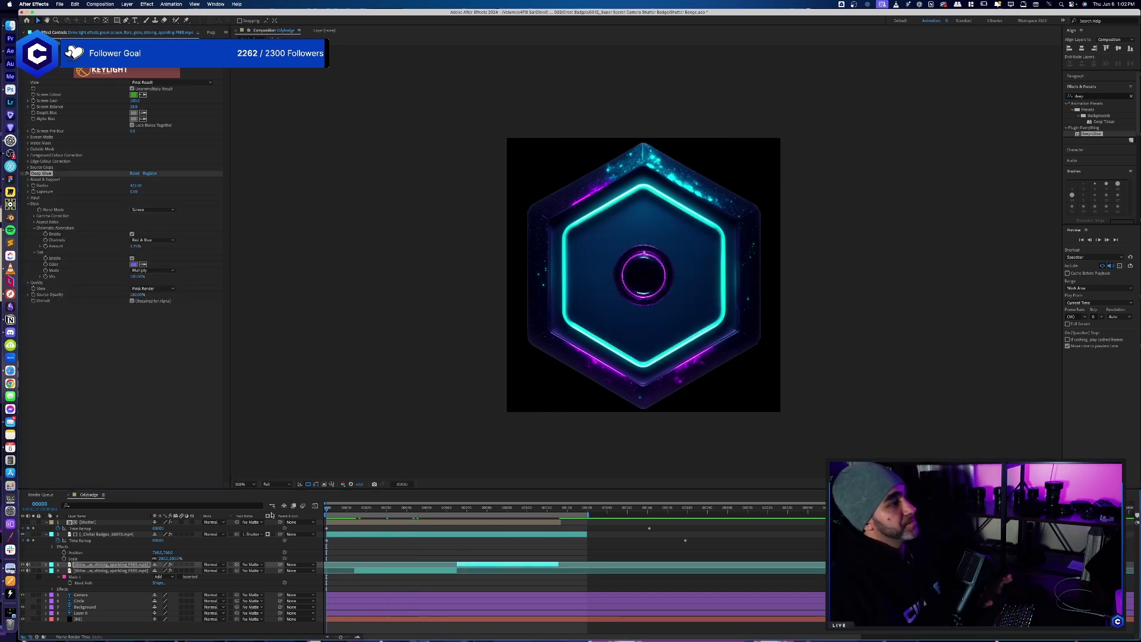
{"action": "key", "text": "space"}
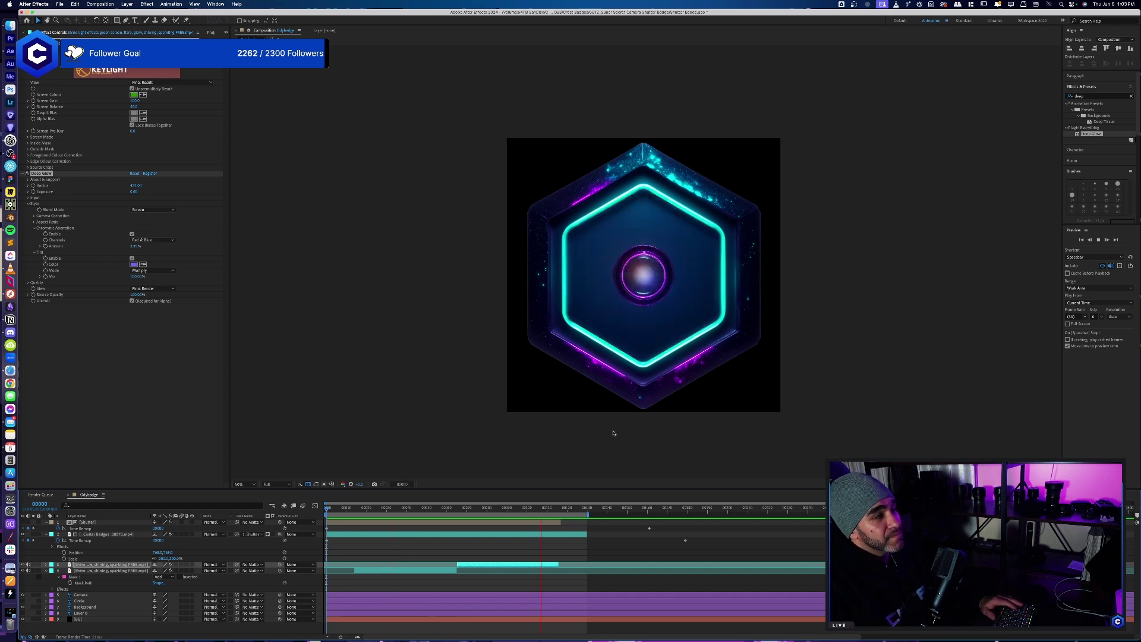
{"action": "key", "text": "comma"}
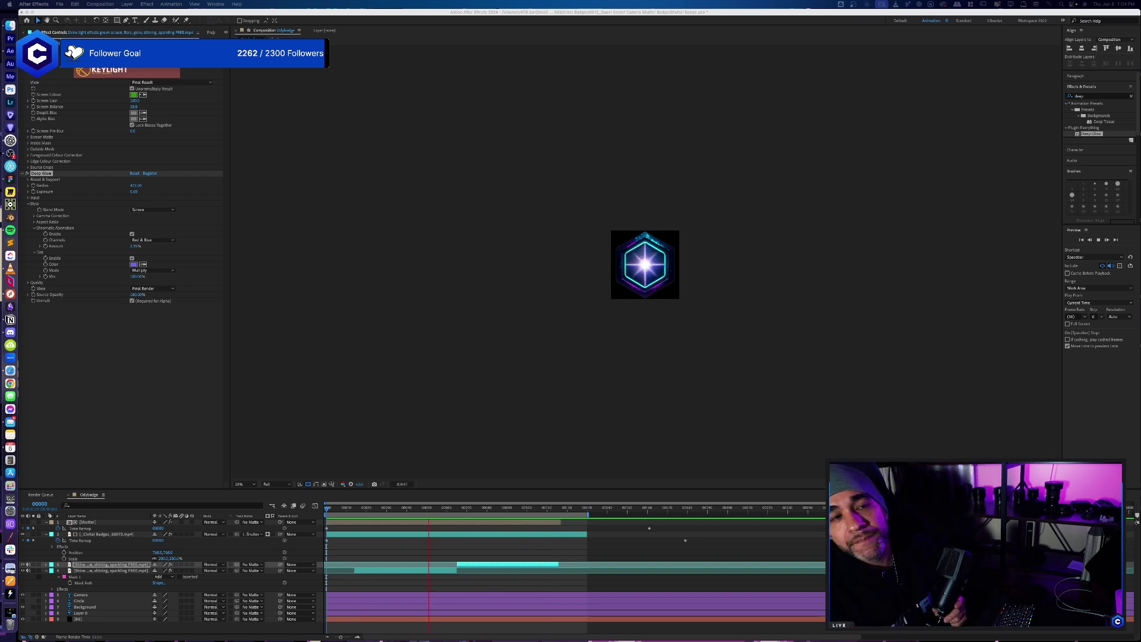
{"action": "key", "text": "XF86AudioLowerVolume"}
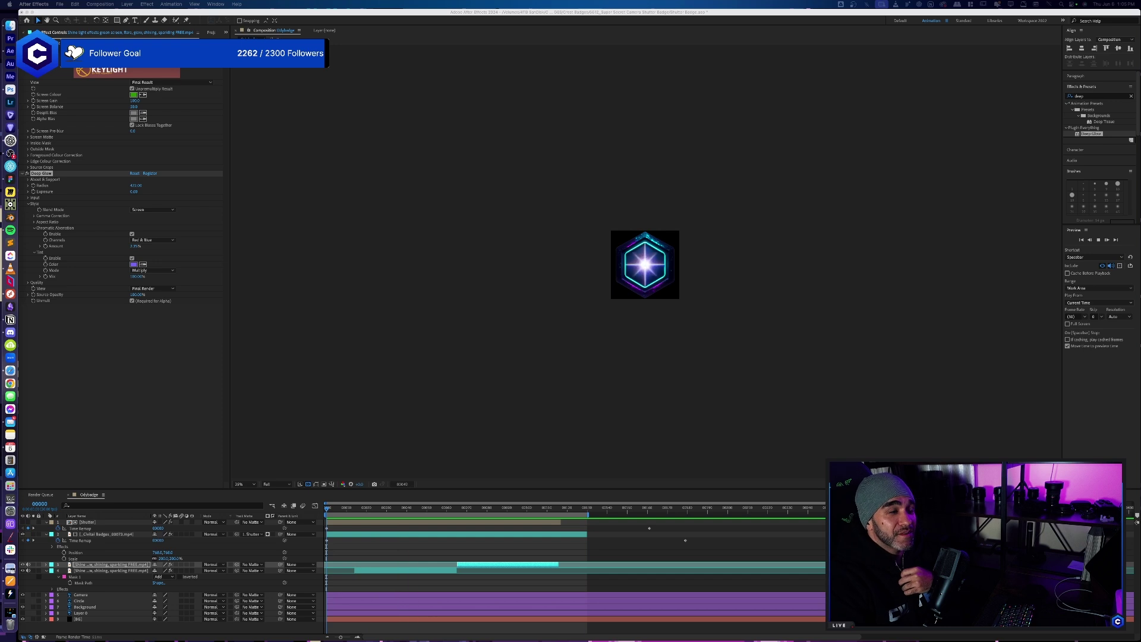
{"action": "key", "text": "period"}
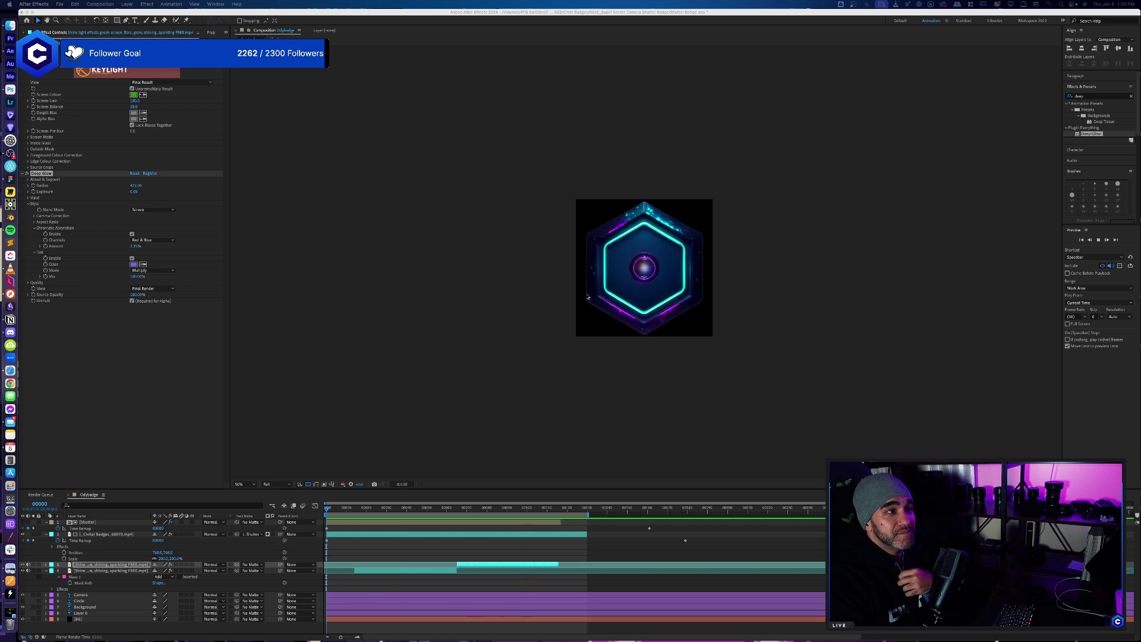
{"action": "key", "text": "period"}
{"action": "key", "text": "comma"}
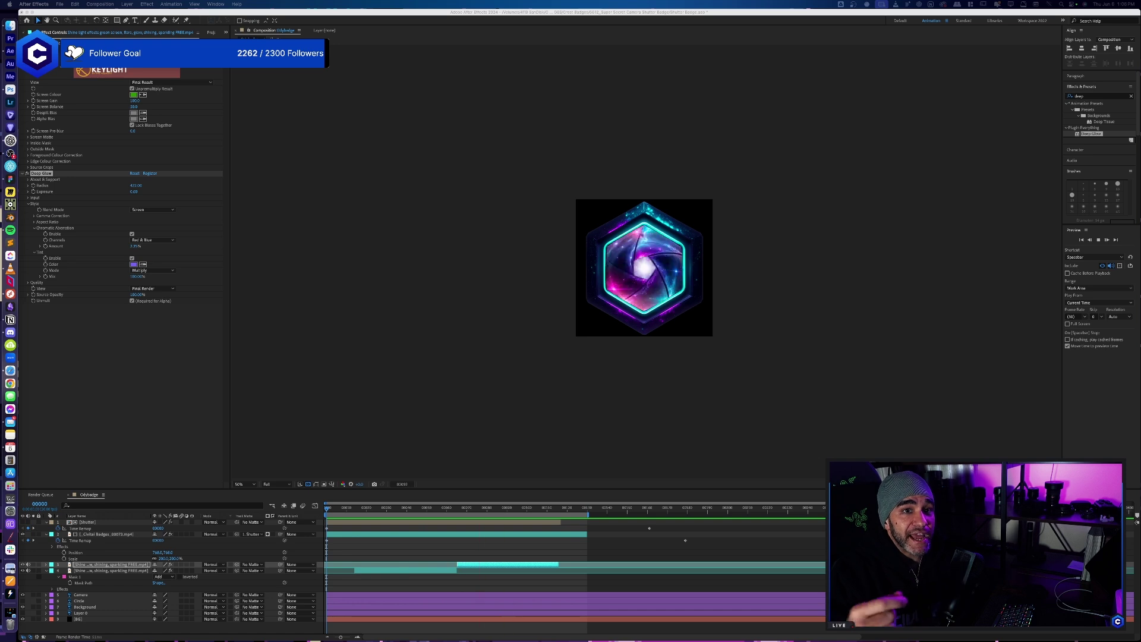
{"action": "key", "text": "space"}
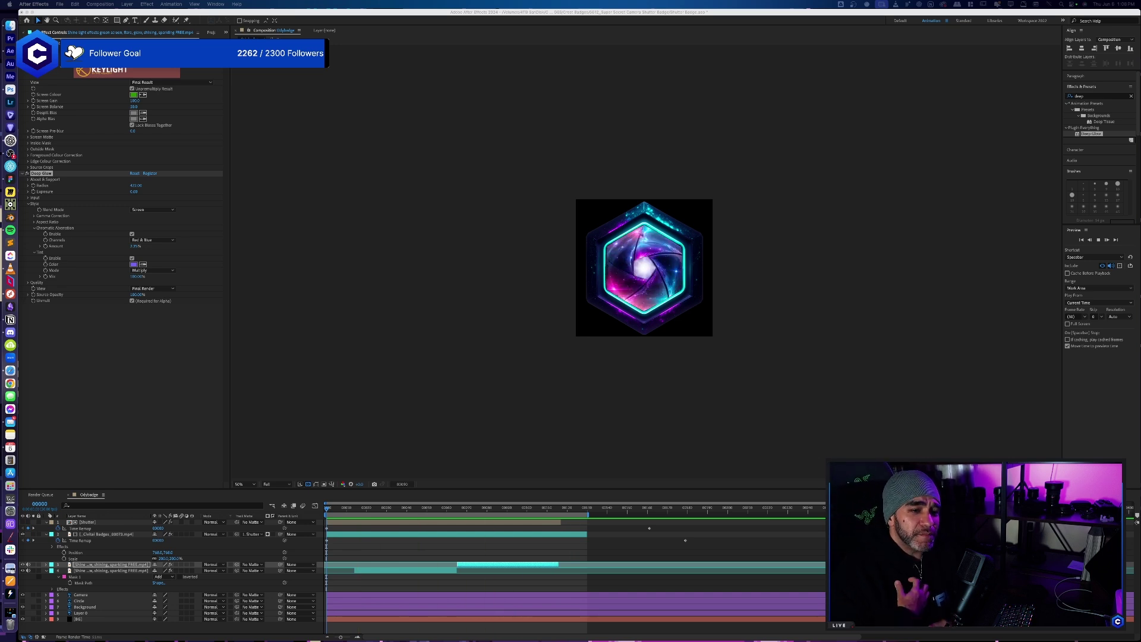
{"action": "key", "text": "space"}
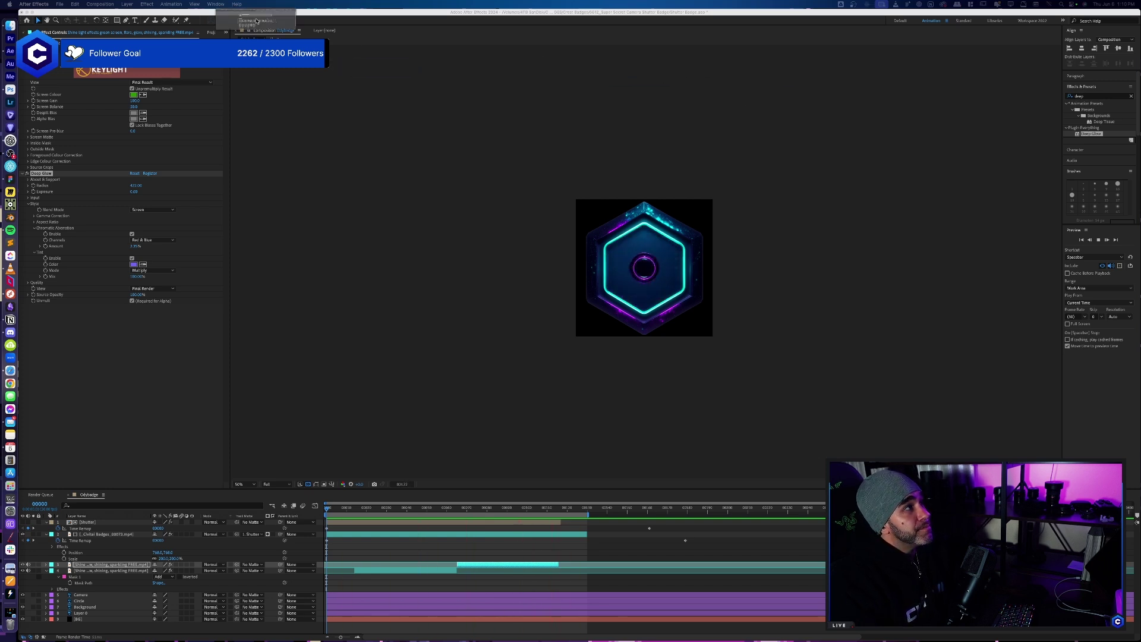
- Switch to a Safari window and load twitch.tv
{"action": "left_click_drag", "start_coordinate": [623, 13], "coordinate": [747, 13]}
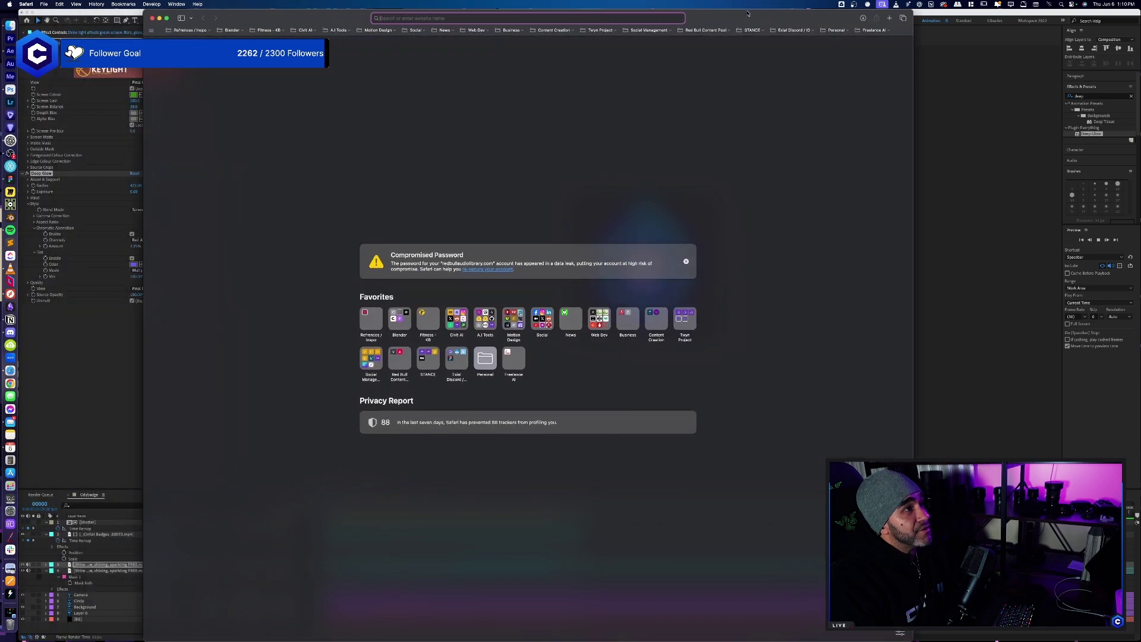
{"action": "type", "text": "twitch.tv"}
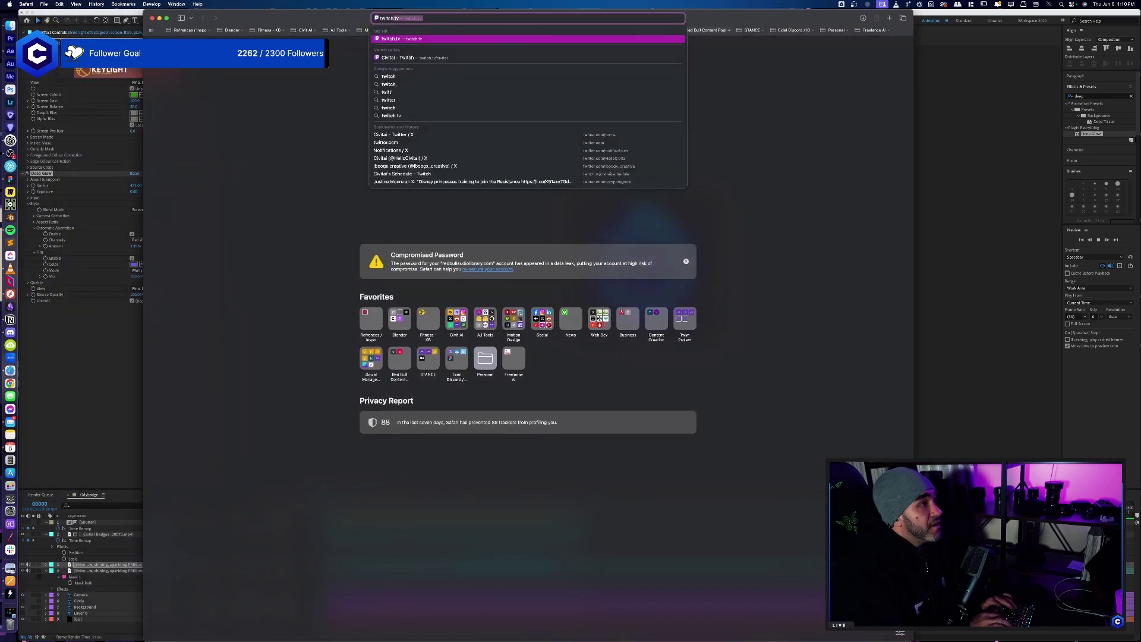
{"action": "key", "text": "Return"}
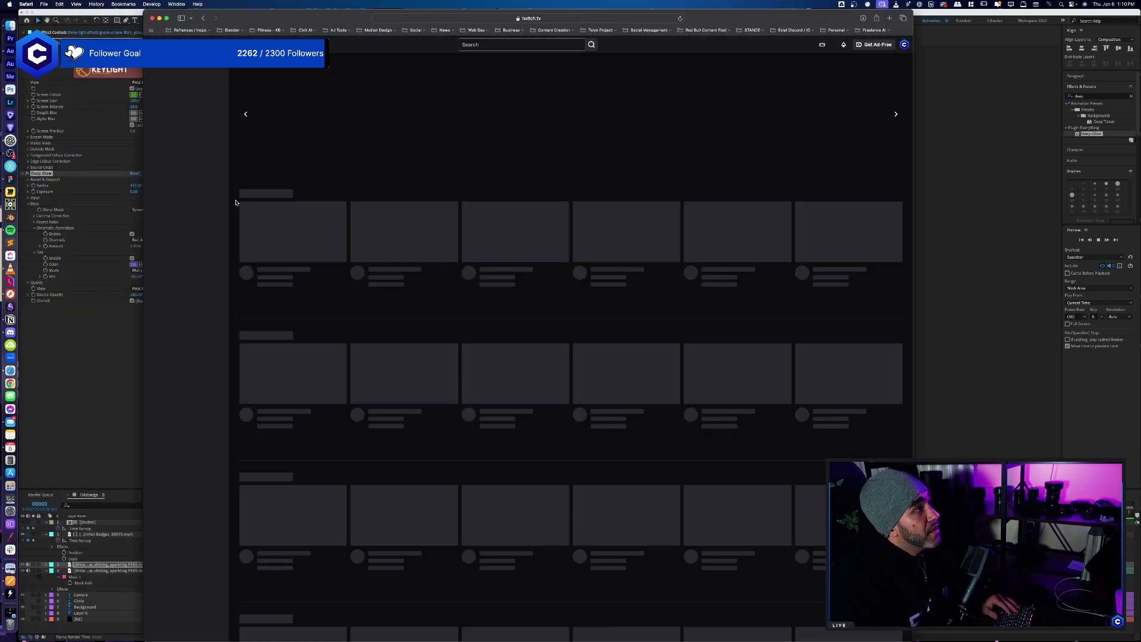
- Load x.com in the browser and switch to the Civitai account
{"action": "key", "text": "super+l"}
{"action": "type", "text": "tw"}
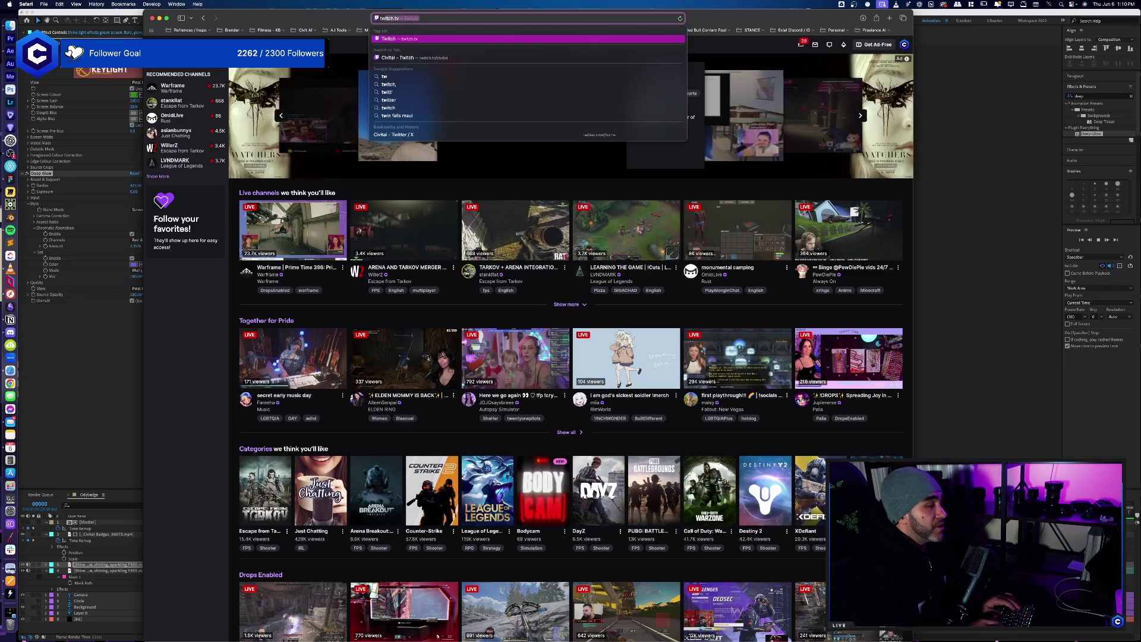
{"action": "key", "text": "BackSpace"}
{"action": "key", "text": "BackSpace"}
{"action": "key", "text": "BackSpace"}
{"action": "type", "text": "x.com"}
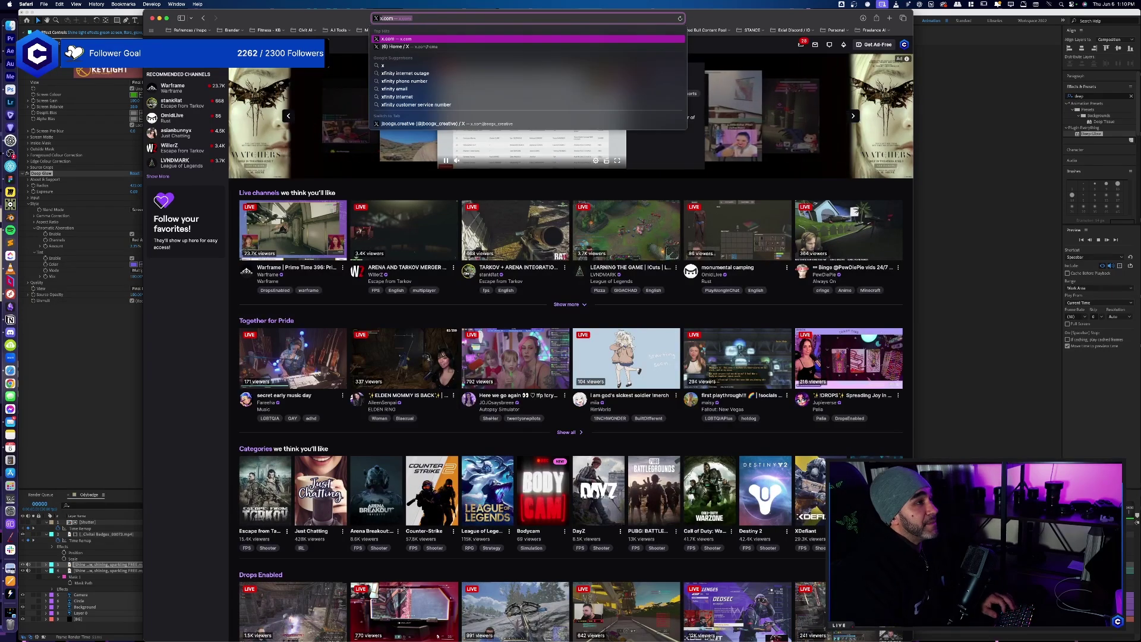
{"action": "key", "text": "Return"}
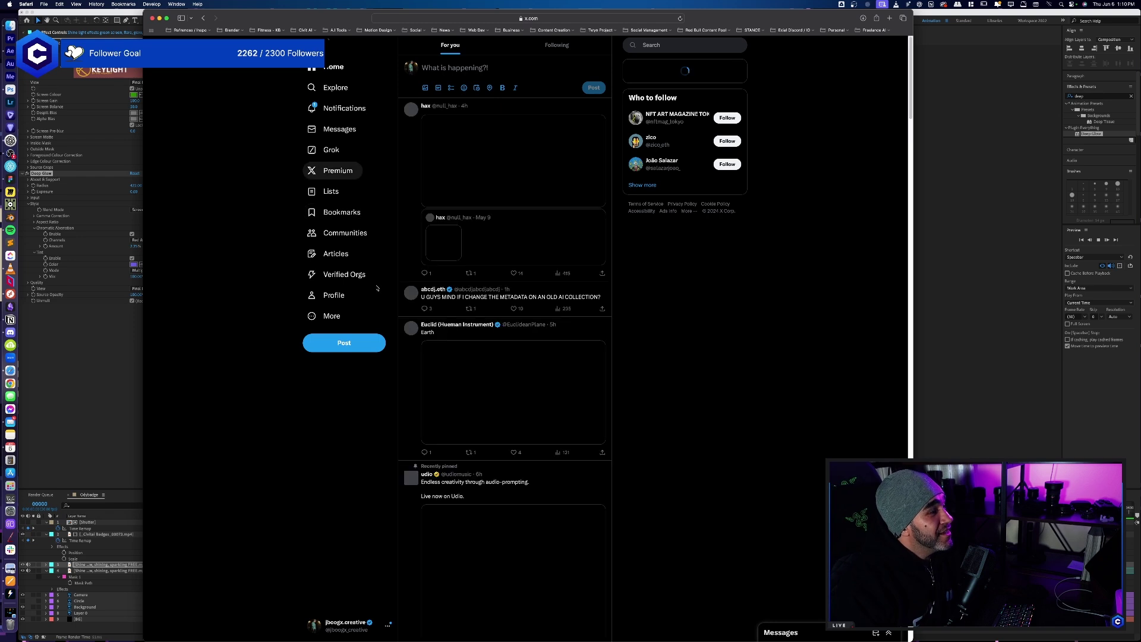
{"action": "left_click", "coordinate": [356, 627]}
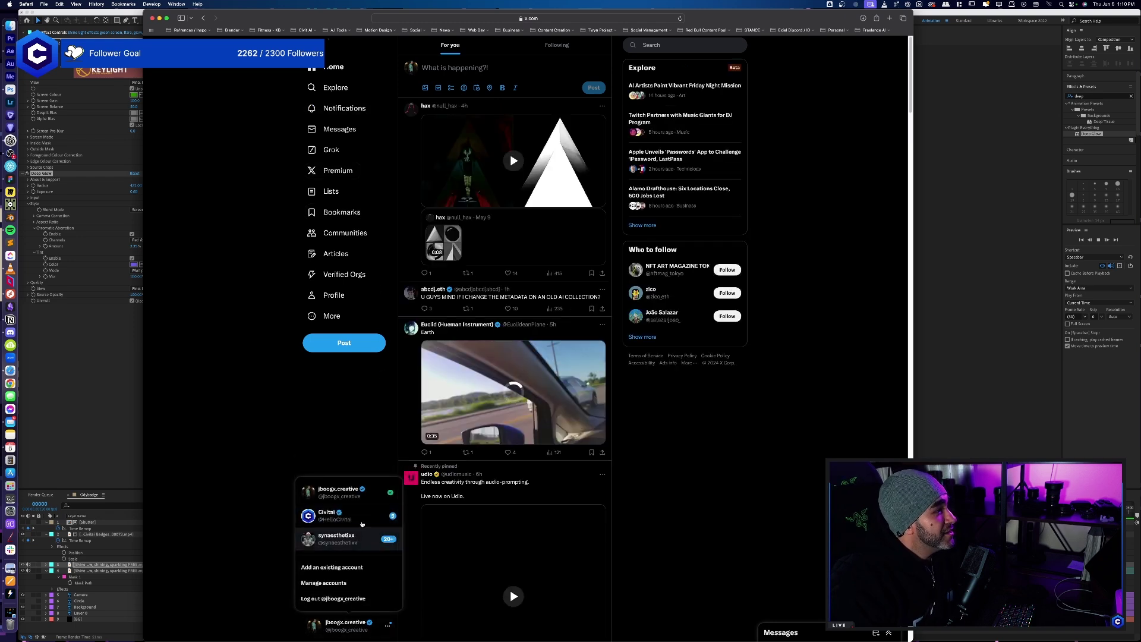
{"action": "left_click", "coordinate": [361, 518]}
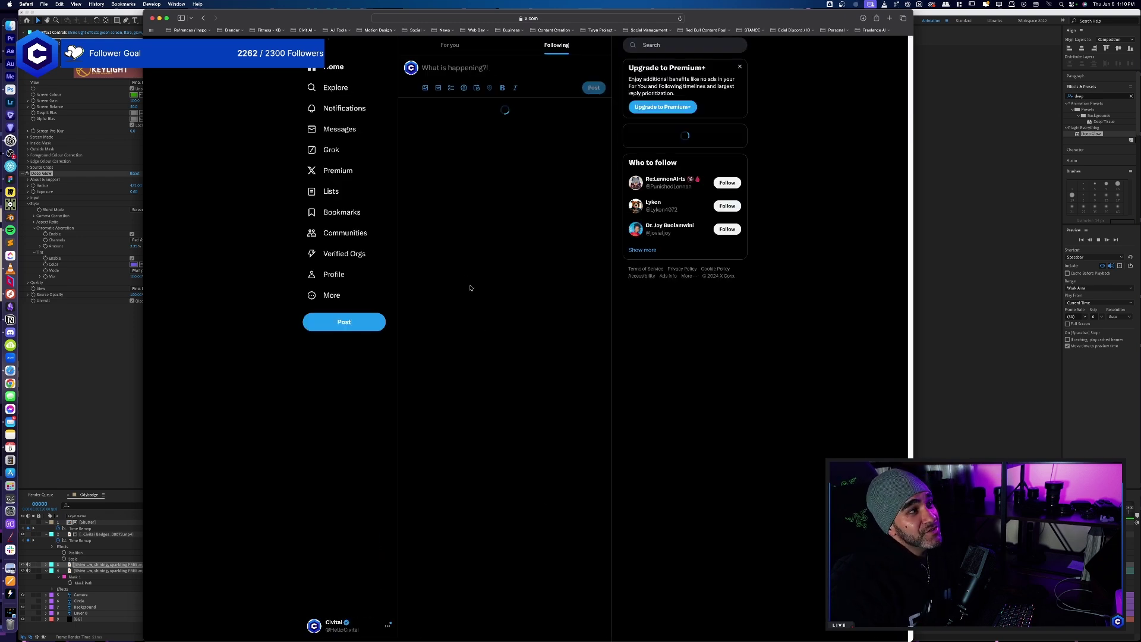
- Open the Civitai profile on X and watch the video in the Friday Guest Creator Session post at full screen
{"action": "left_click", "coordinate": [340, 275]}
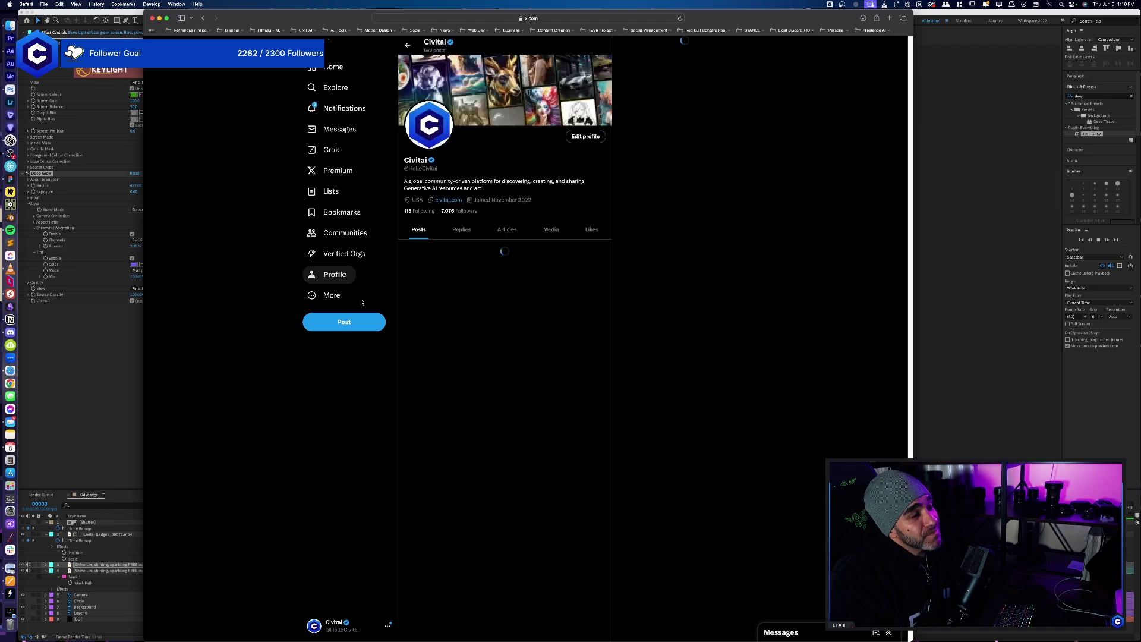
{"action": "scroll", "coordinate": [692, 462], "scroll_direction": "down", "scroll_amount": 2}
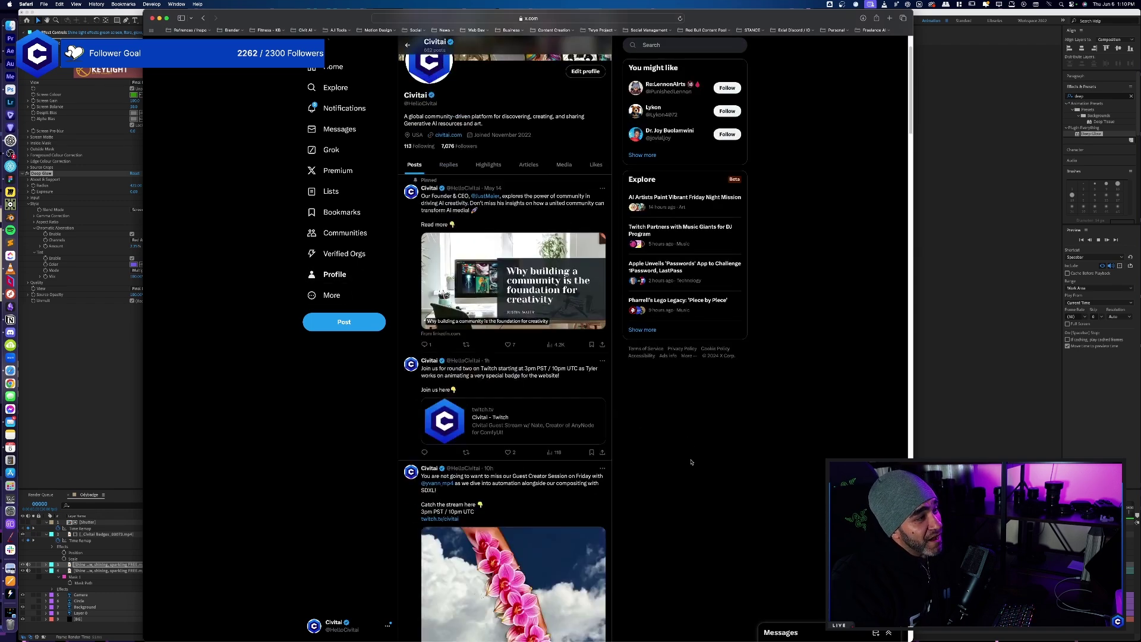
{"action": "scroll", "coordinate": [692, 462], "scroll_direction": "down", "scroll_amount": 5}
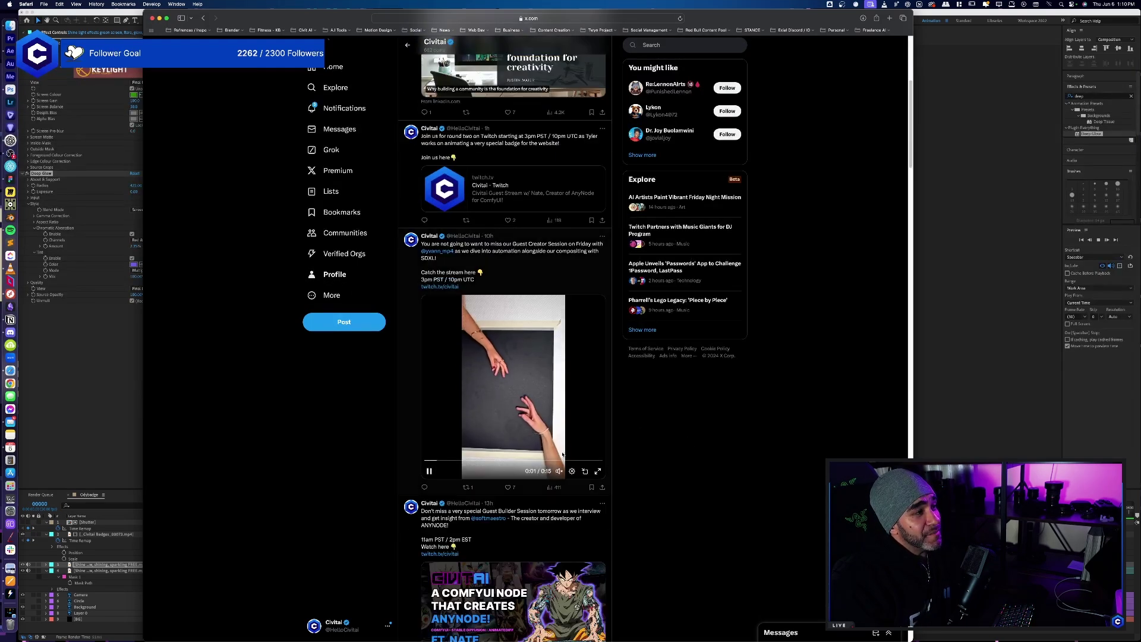
{"action": "left_click", "coordinate": [598, 471]}
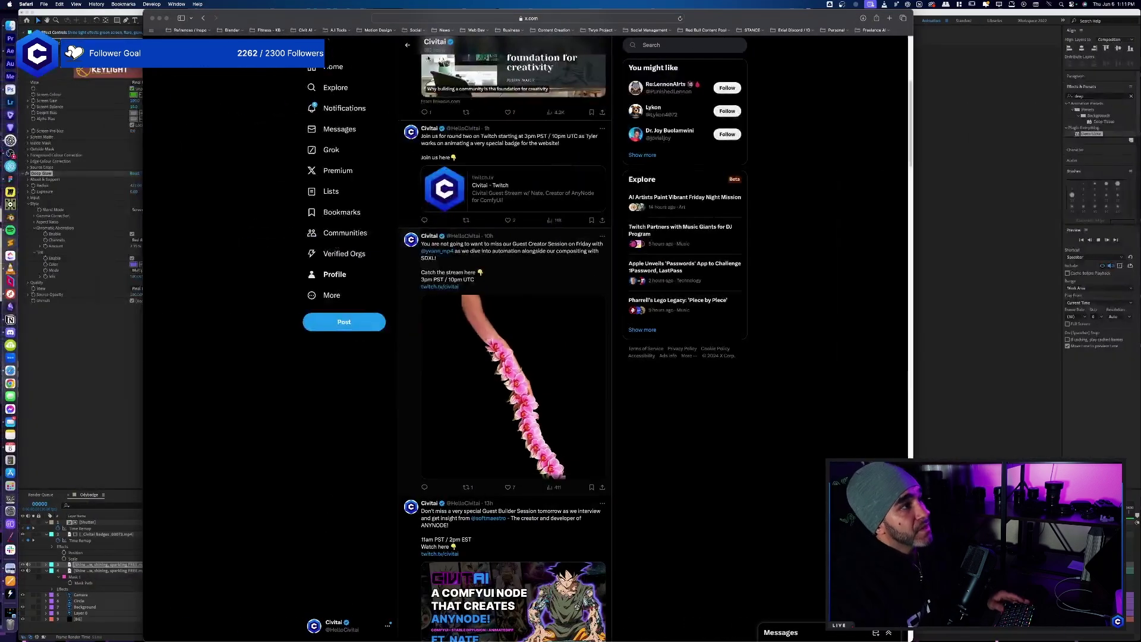
{"action": "left_click", "coordinate": [445, 296]}
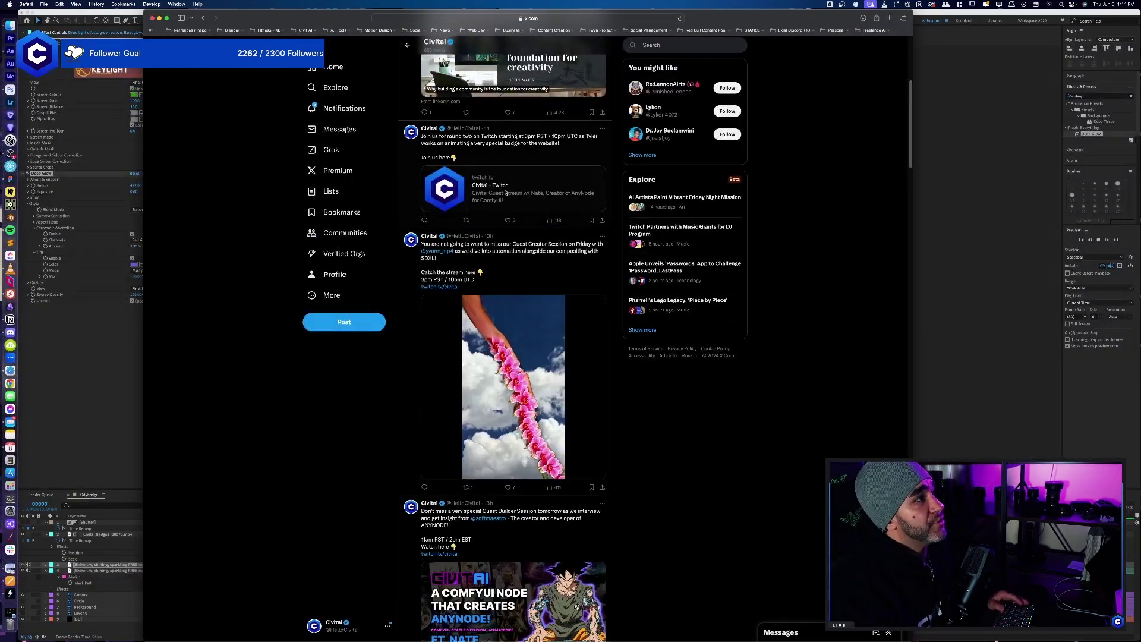
- Open the tagged guest creator's profile from the post and browse to the UnrealEngine + TouchDesigner interactive visuals post
{"action": "left_click", "coordinate": [447, 251]}
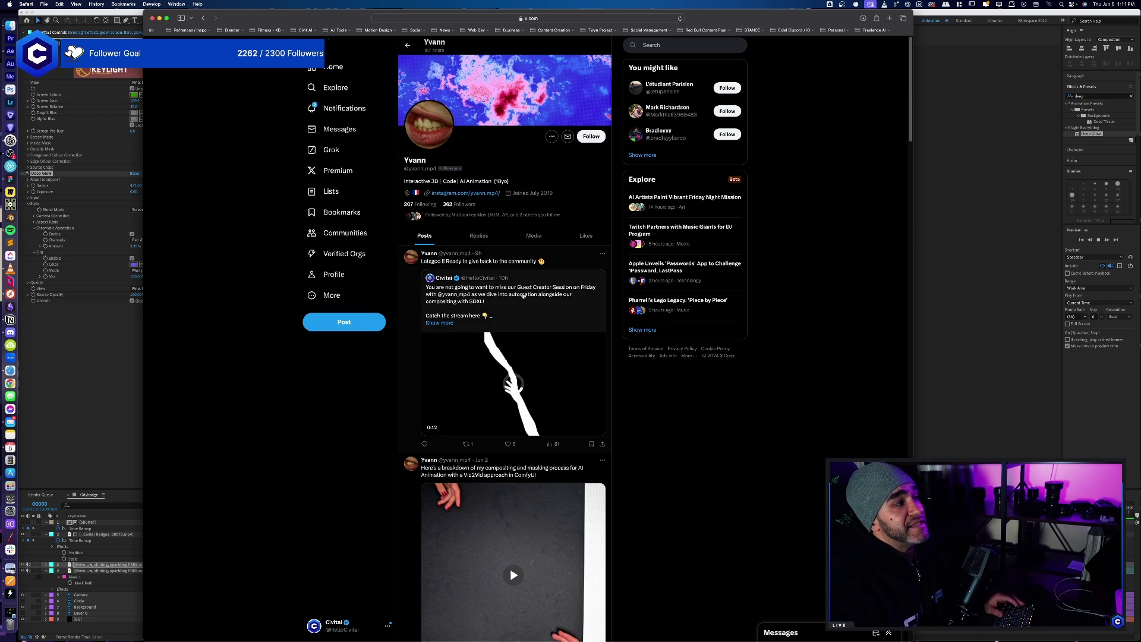
{"action": "scroll", "coordinate": [487, 238], "scroll_direction": "down", "scroll_amount": 6}
{"action": "scroll", "coordinate": [538, 321], "scroll_direction": "down", "scroll_amount": 5}
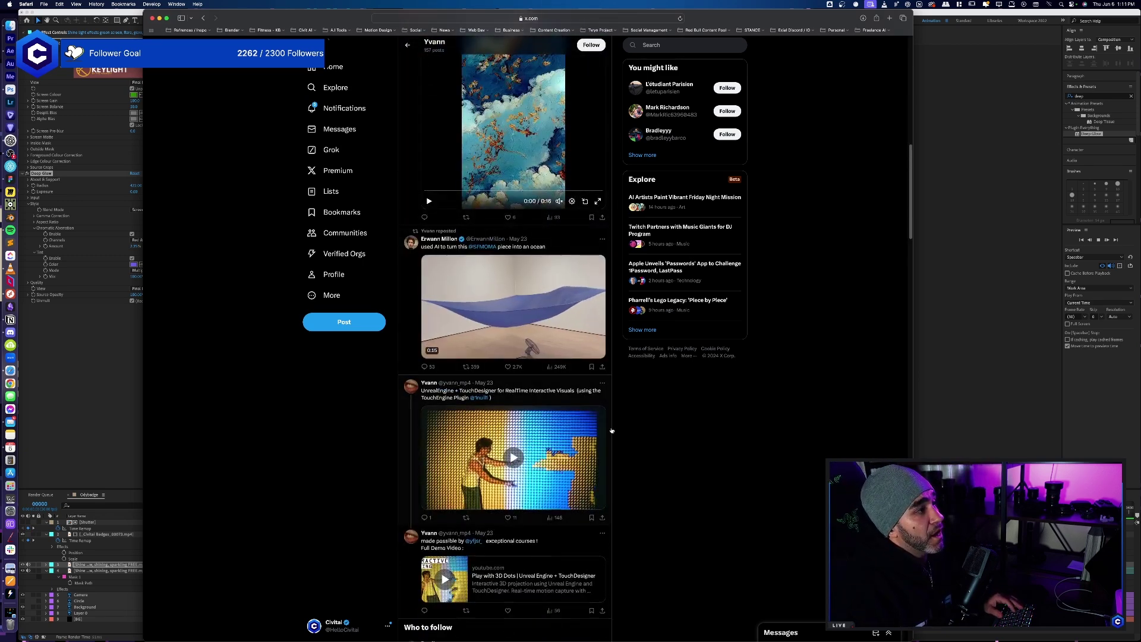
{"action": "scroll", "coordinate": [540, 446], "scroll_direction": "down", "scroll_amount": 1}
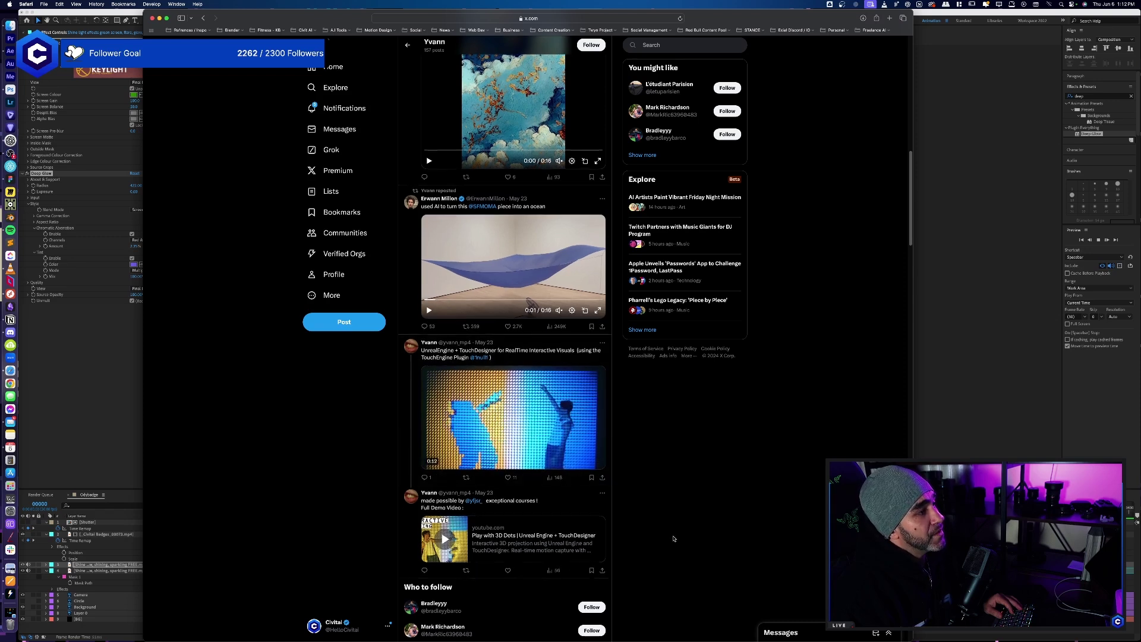
{"action": "scroll", "coordinate": [647, 507], "scroll_direction": "down", "scroll_amount": 1}
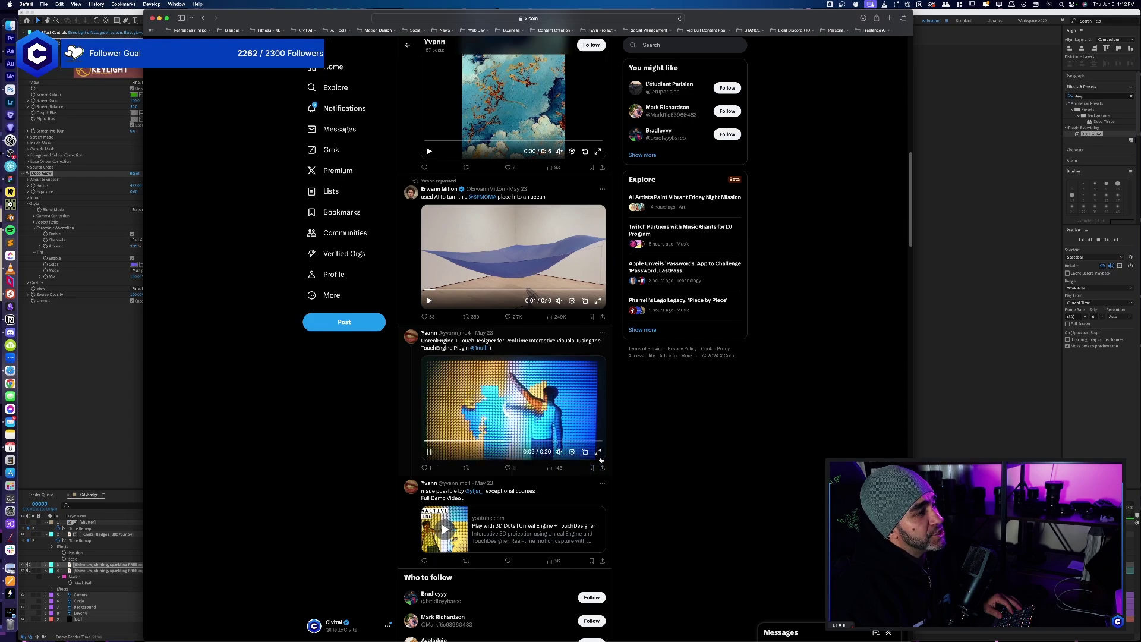
- Watch the UnrealEngine + TouchDesigner video at full screen, skip ahead in it, and return to the profile feed
{"action": "left_click", "coordinate": [599, 454]}
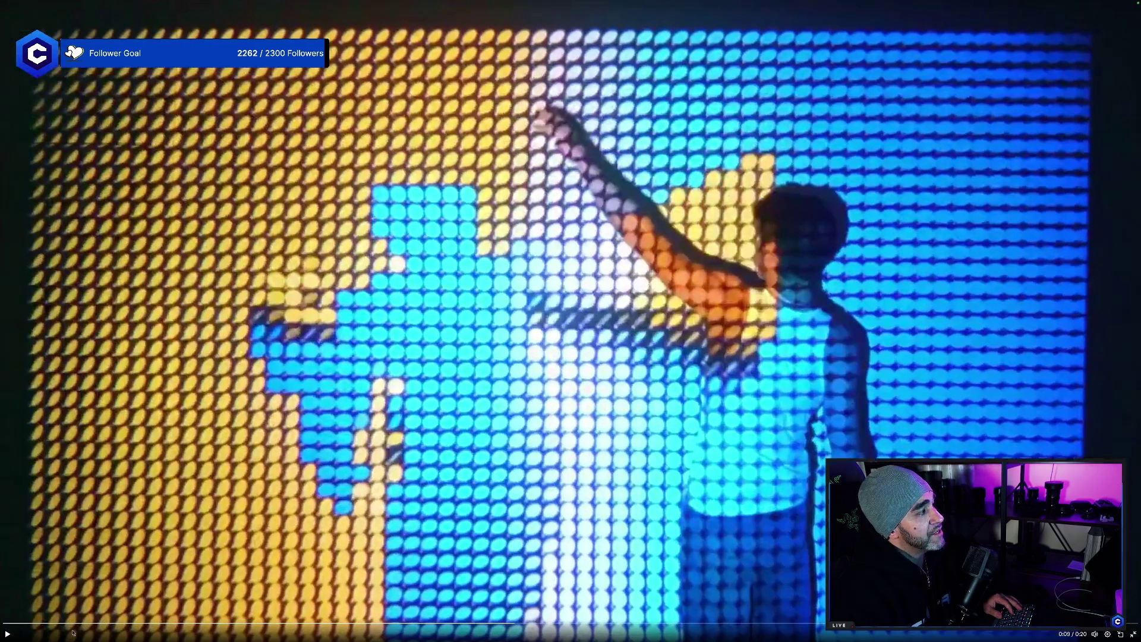
{"action": "left_click", "coordinate": [8, 634]}
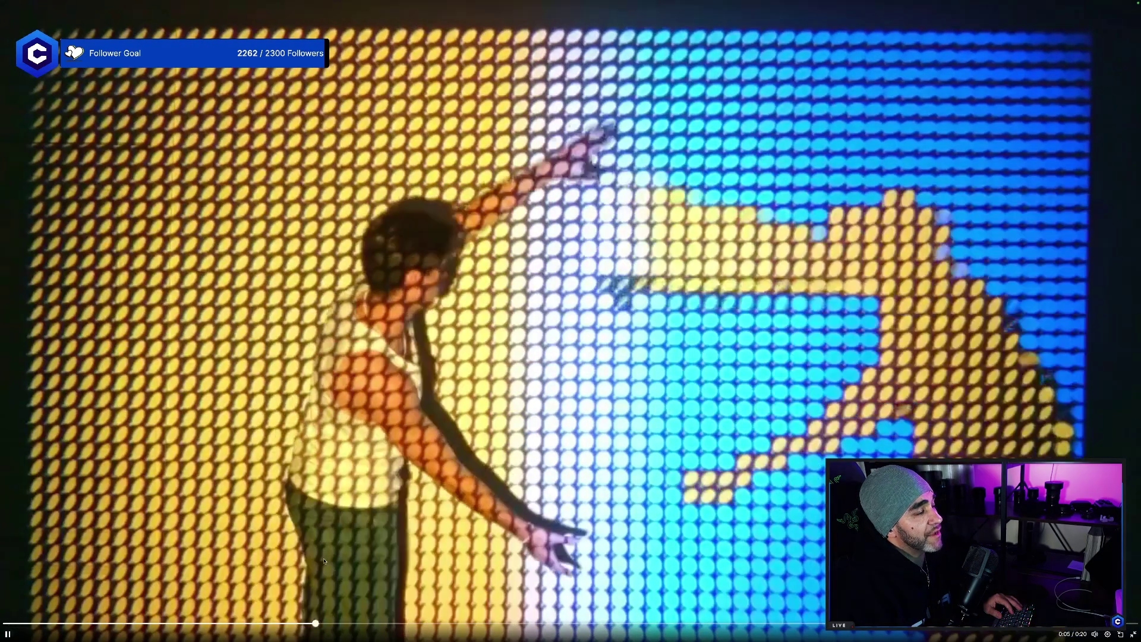
{"action": "left_click", "coordinate": [349, 625]}
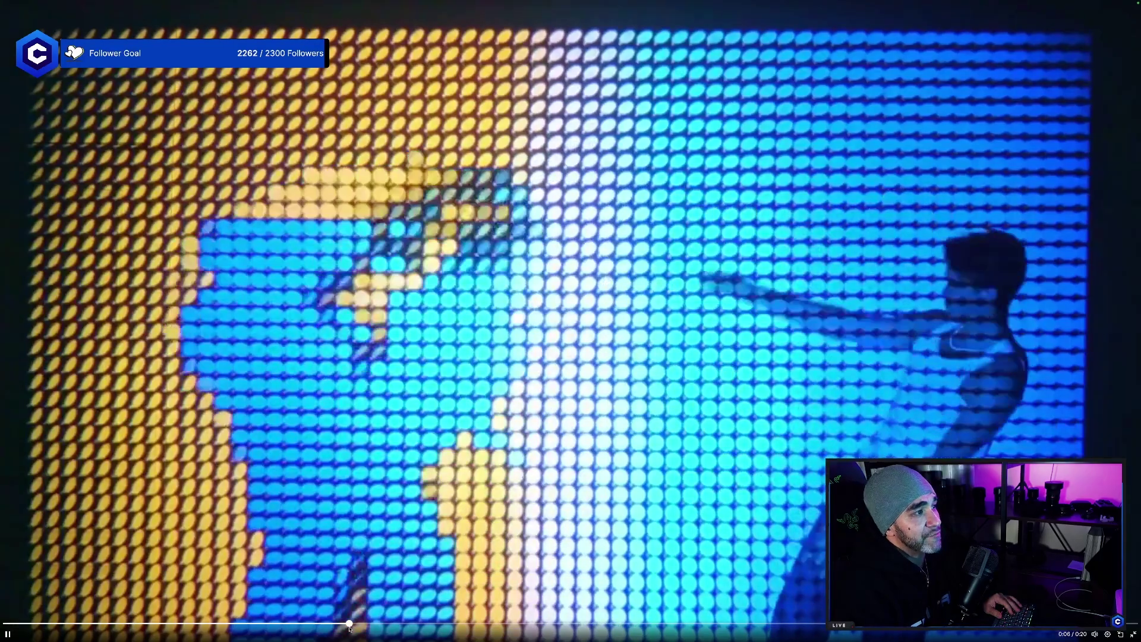
{"action": "key", "text": "Escape"}
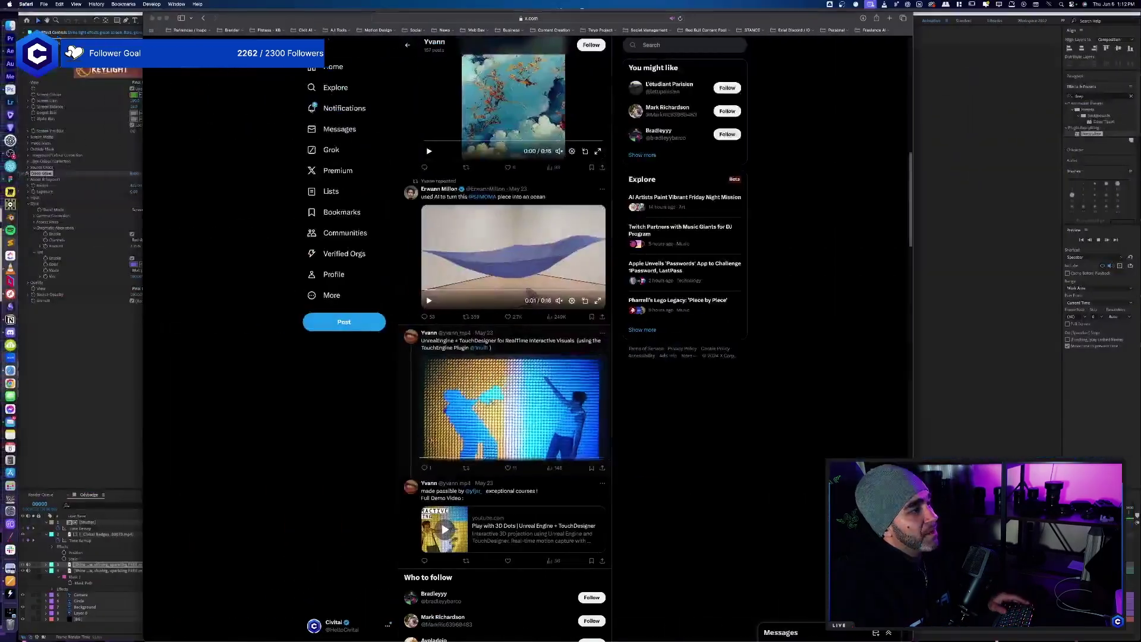
- Browse the guest creator's older AI animation posts, close the browser window, and return to After Effects
{"action": "scroll", "coordinate": [627, 488], "scroll_direction": "down", "scroll_amount": 15}
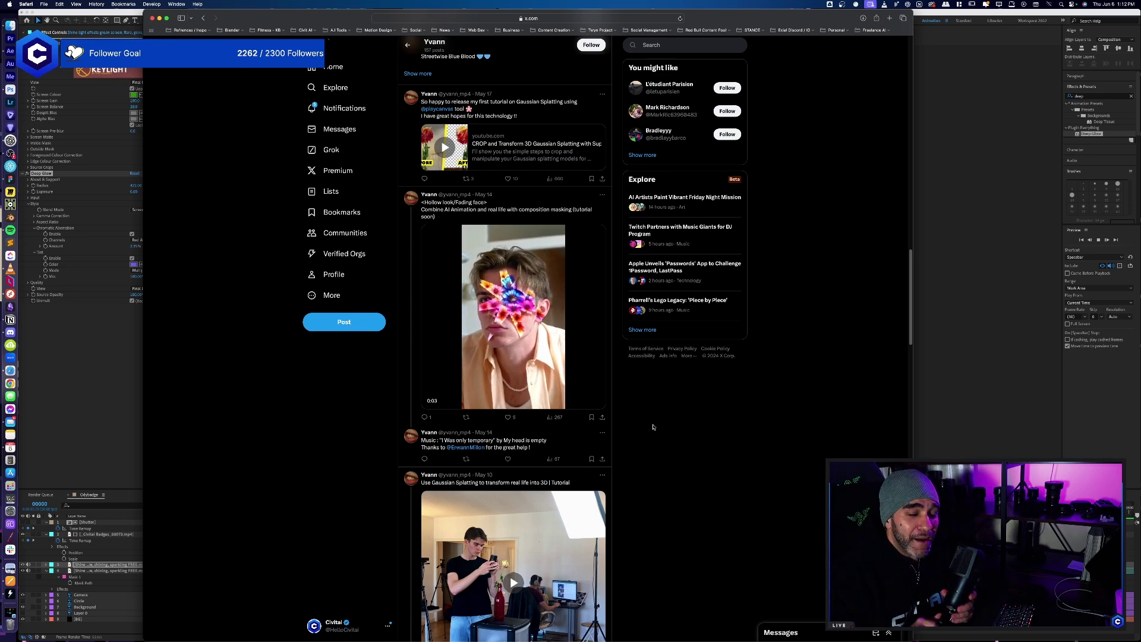
{"action": "scroll", "coordinate": [653, 427], "scroll_direction": "down", "scroll_amount": 10}
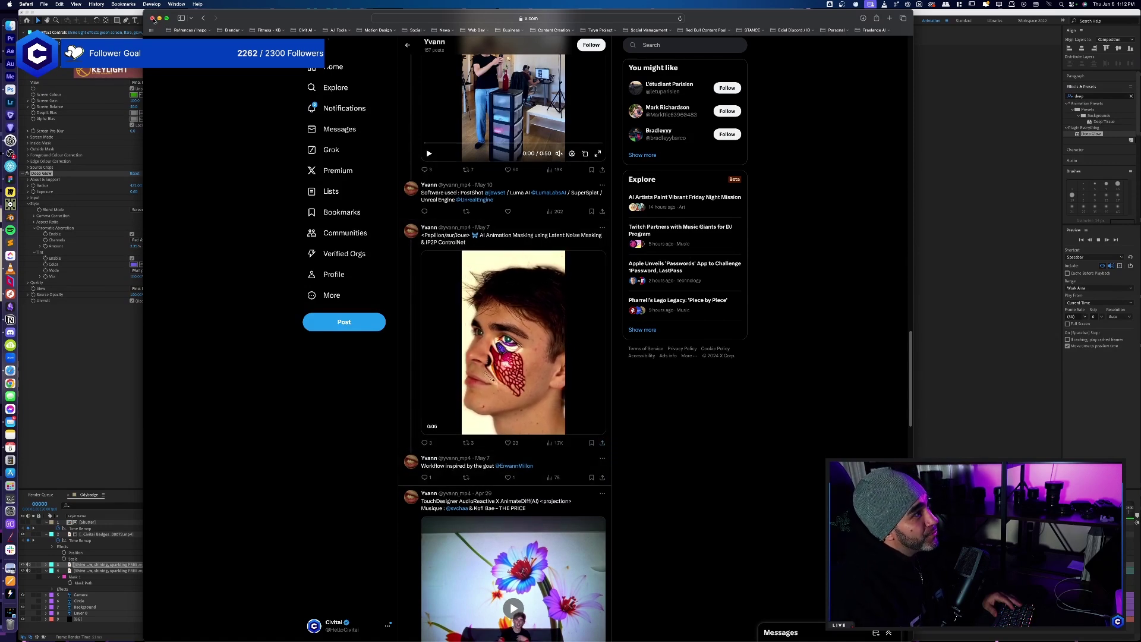
{"action": "left_click", "coordinate": [152, 18]}
{"action": "left_click", "coordinate": [586, 133]}
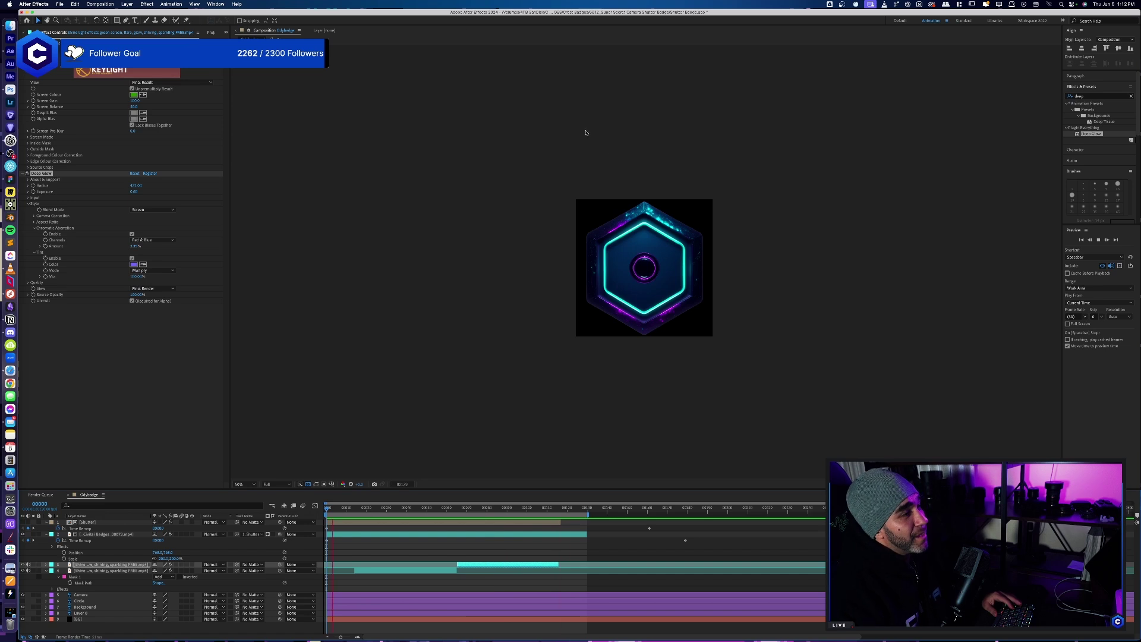
- Play the badge animation, review it at a larger viewing size, and lower the system volume
{"action": "key", "text": "space"}
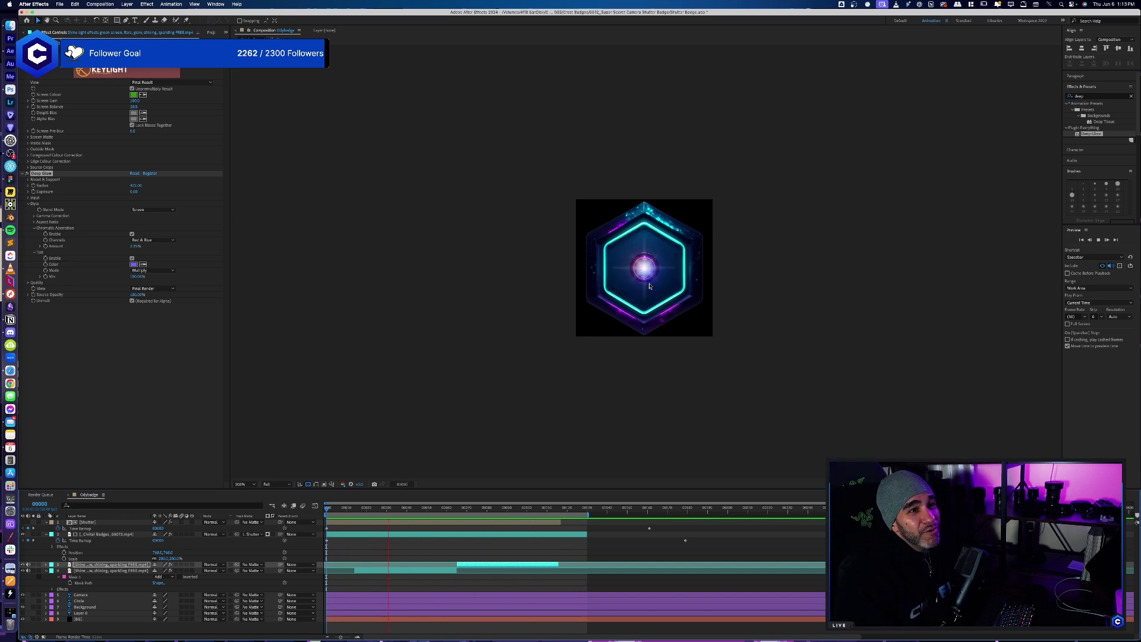
{"action": "scroll", "coordinate": [649, 286], "scroll_direction": "up", "scroll_amount": 2}
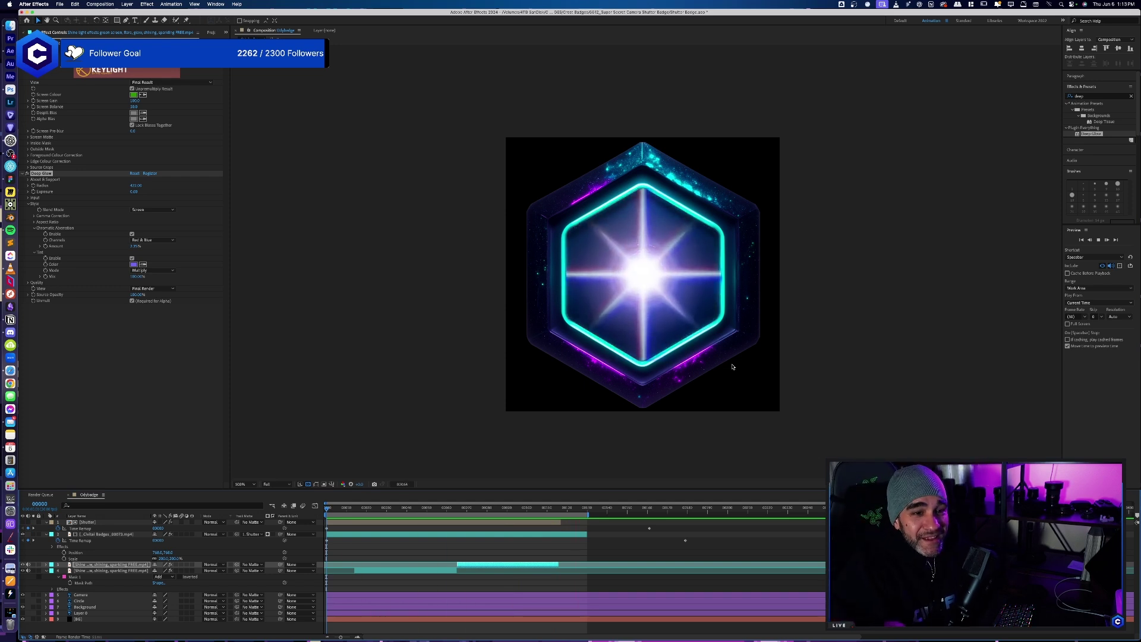
{"action": "key", "text": "XF86AudioLowerVolume"}
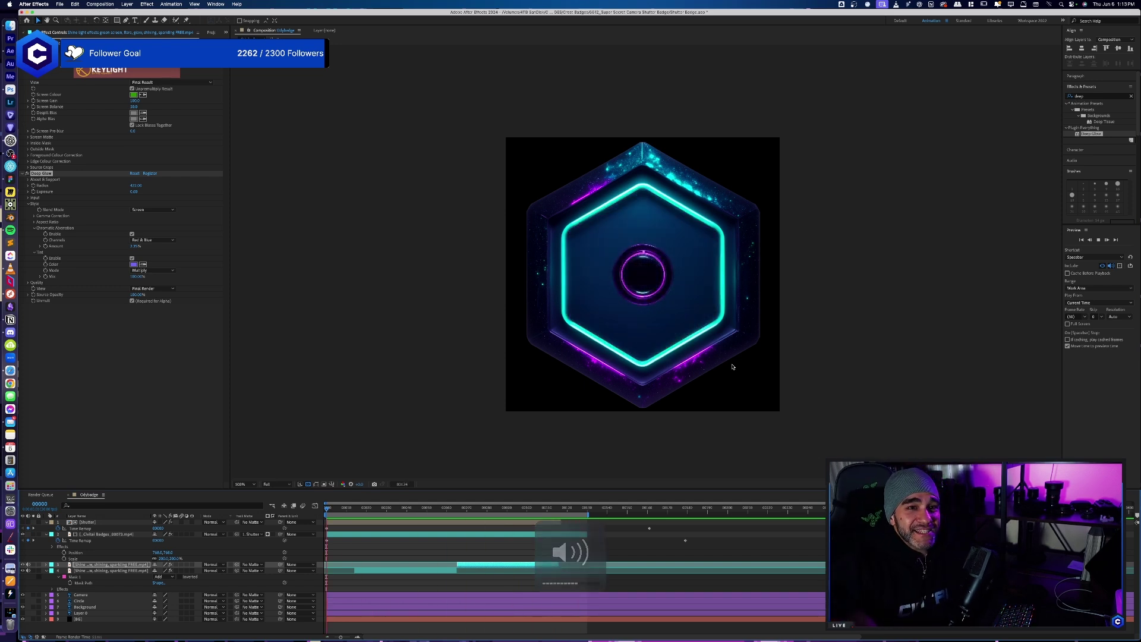